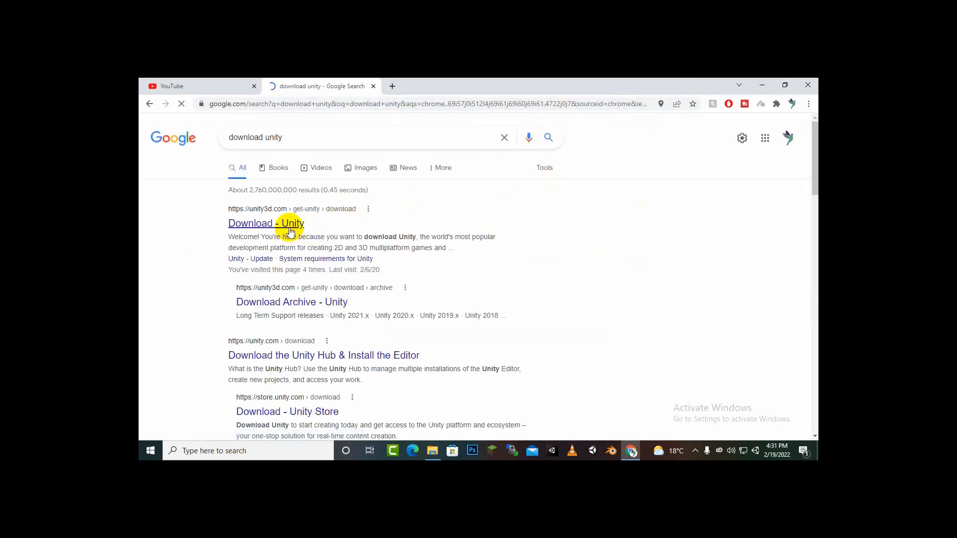
- View the Unity download page from the search results, and launch Unity Hub from the desktop
click(287, 224)
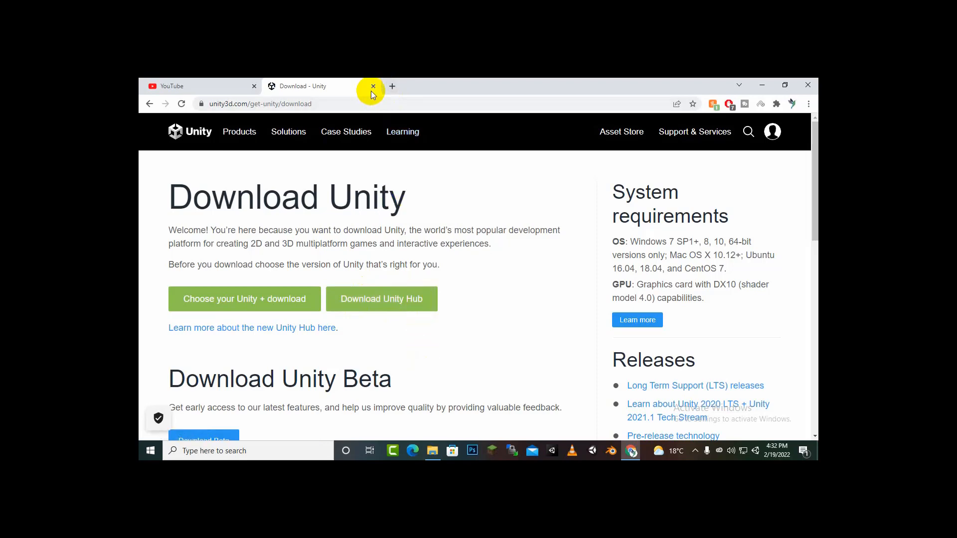
click(764, 83)
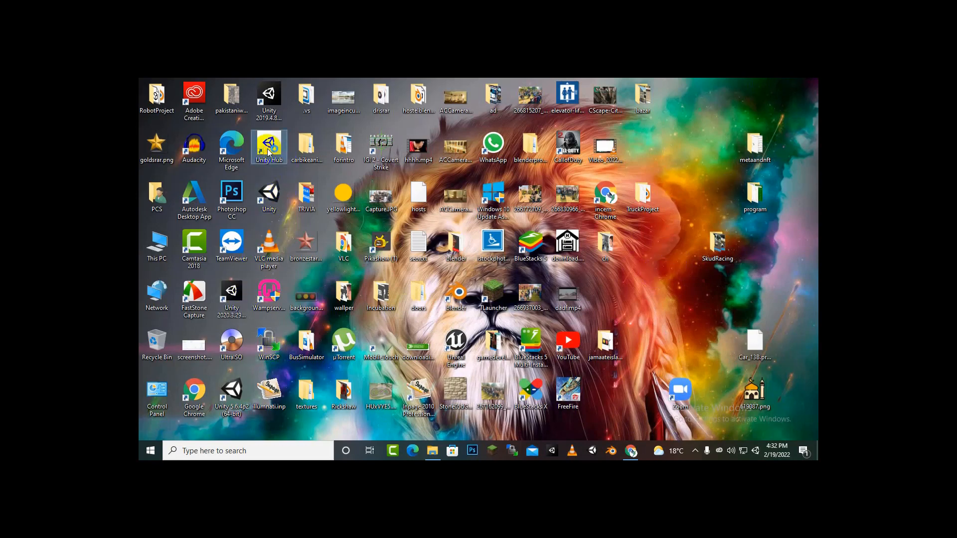
double_click(283, 156)
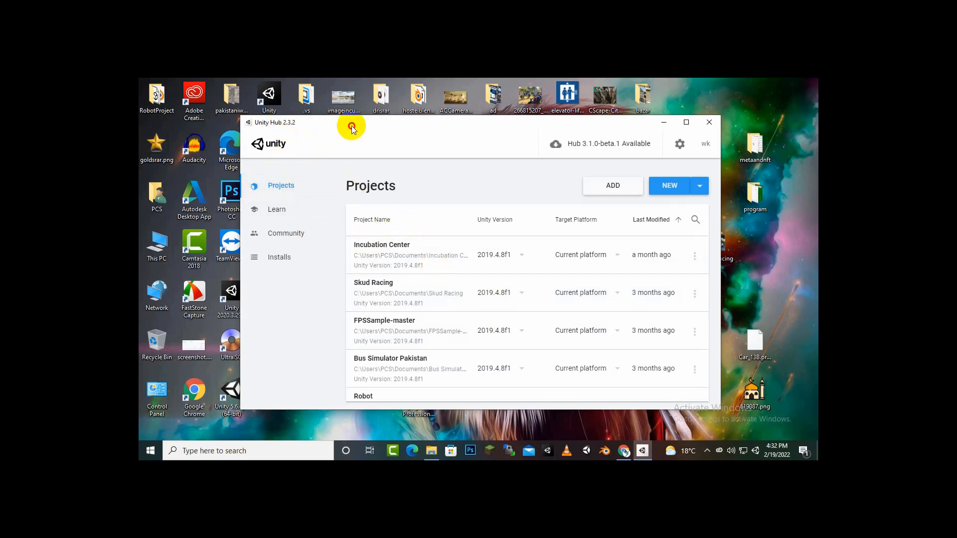
drag(352, 128, 331, 139)
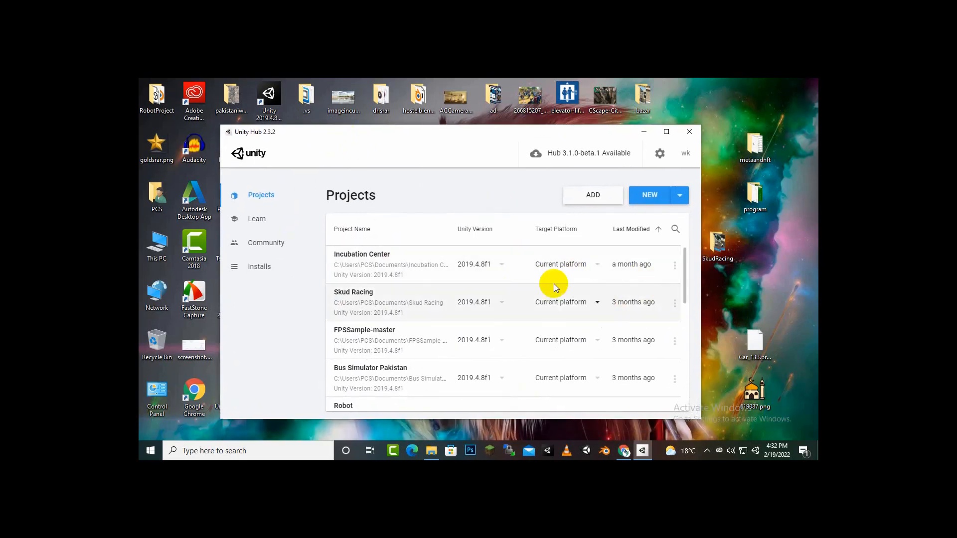
- Check the Unity versions offered for new projects, and browse the Documents folder for existing projects to add
click(680, 196)
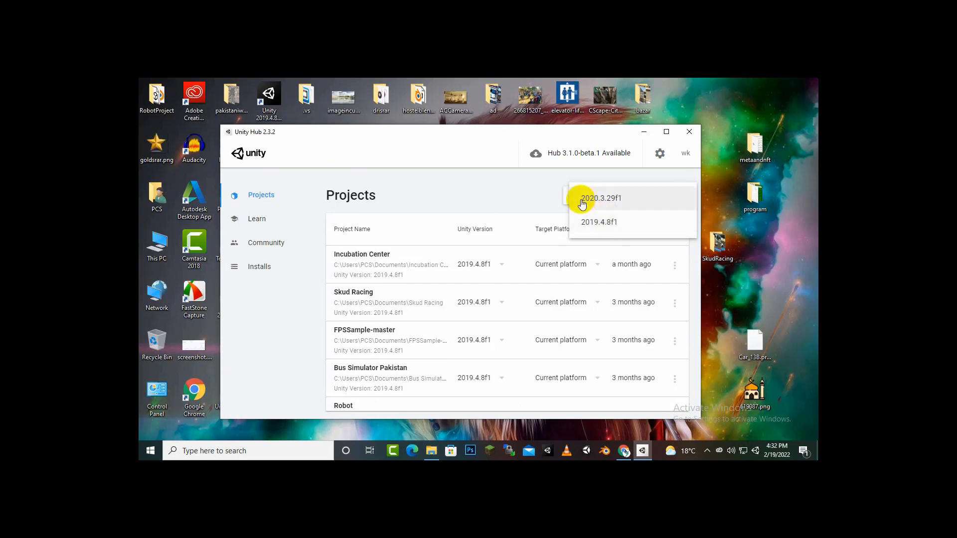
click(426, 196)
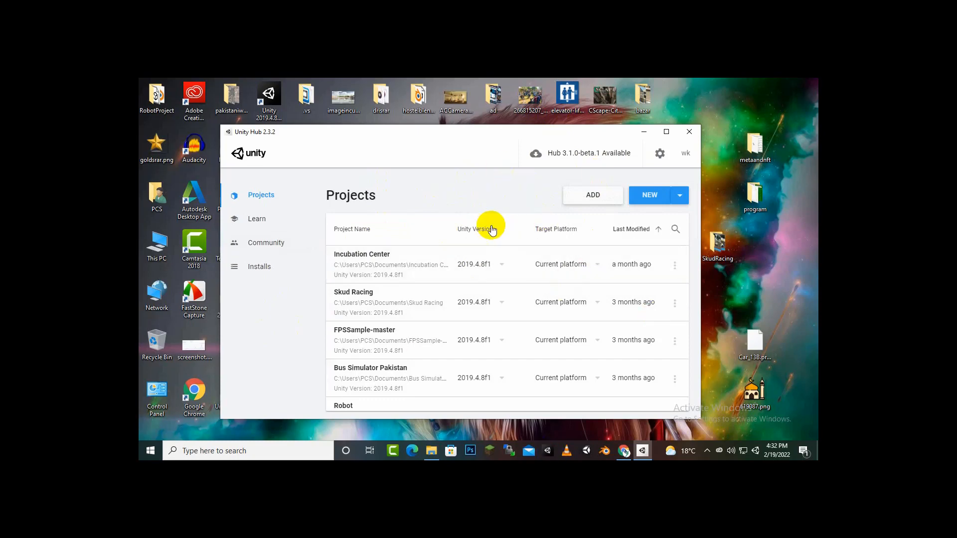
click(592, 199)
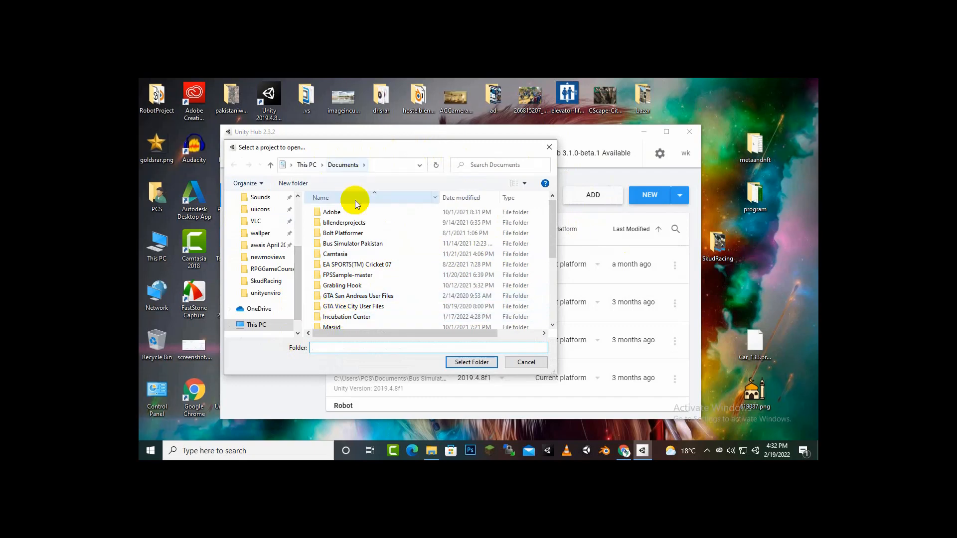
scroll(385, 234, down, 3)
scroll(384, 235, down, 2)
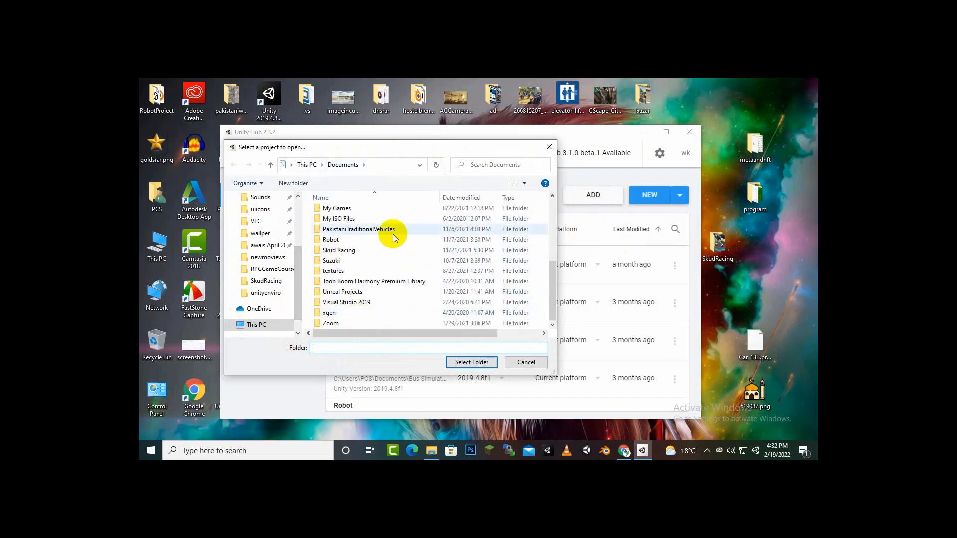
click(549, 147)
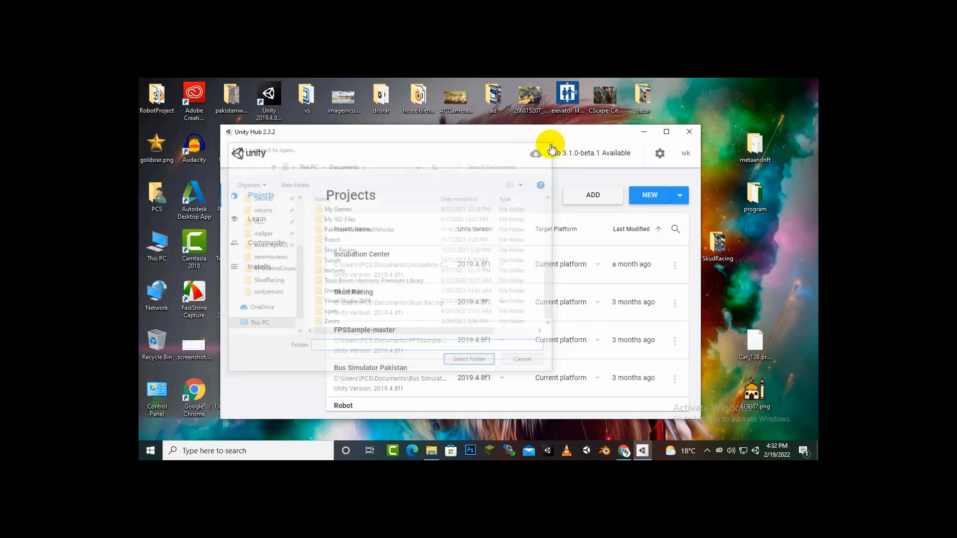
- Review the installed Unity versions and the official and pre-release versions available to add
click(269, 267)
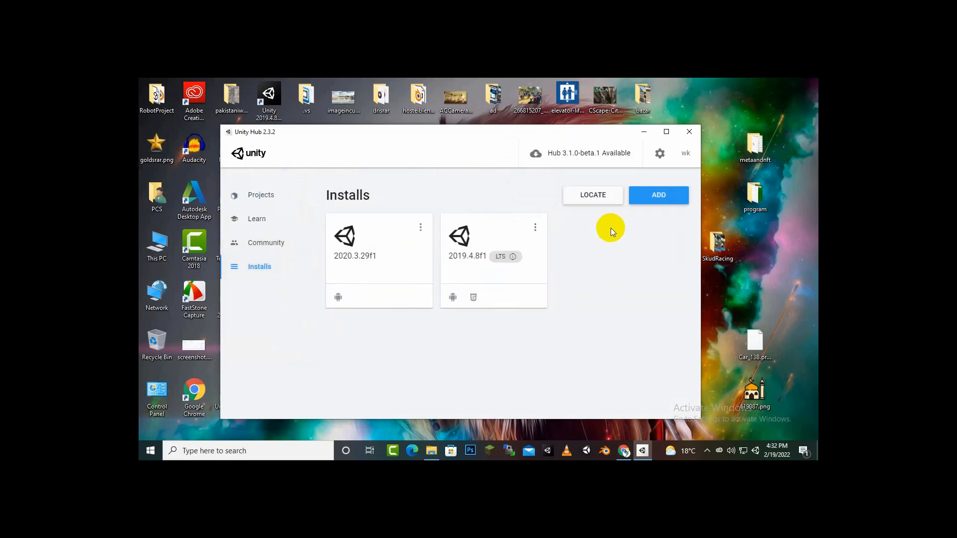
click(657, 202)
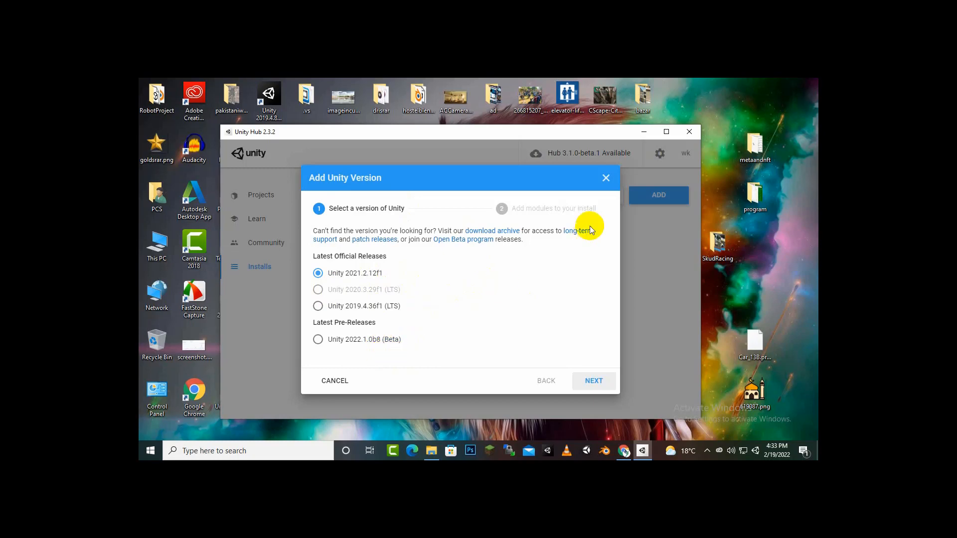
click(606, 179)
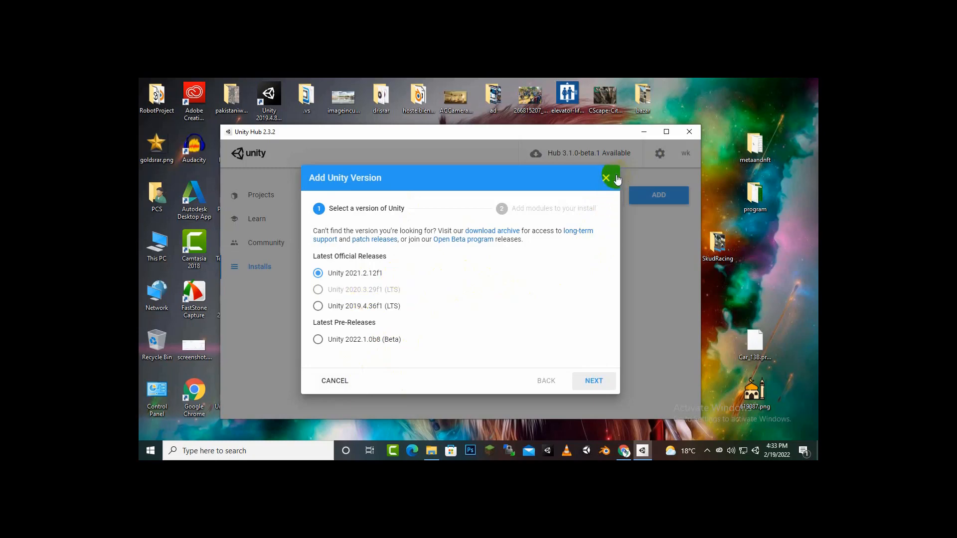
click(607, 178)
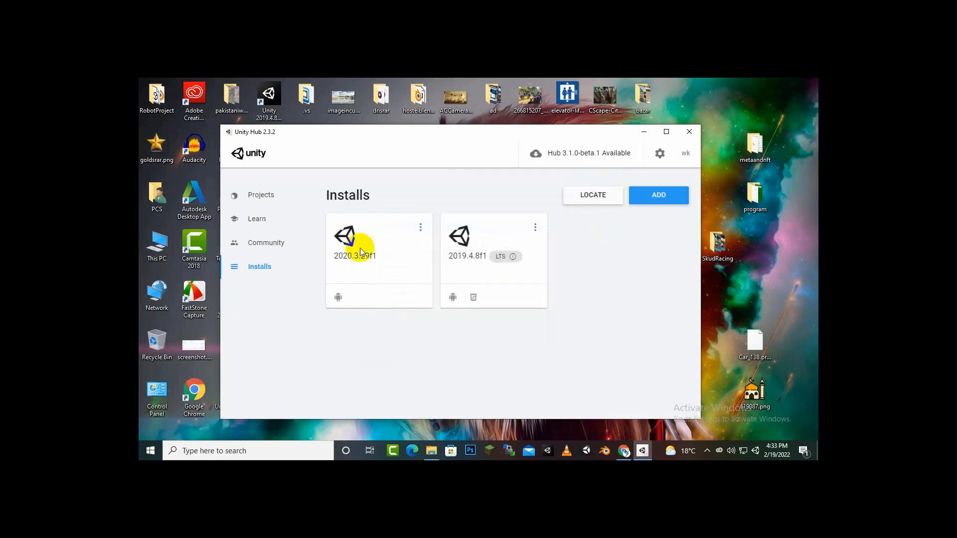
- Start a new project using Unity version 2020.3.29f1
click(263, 197)
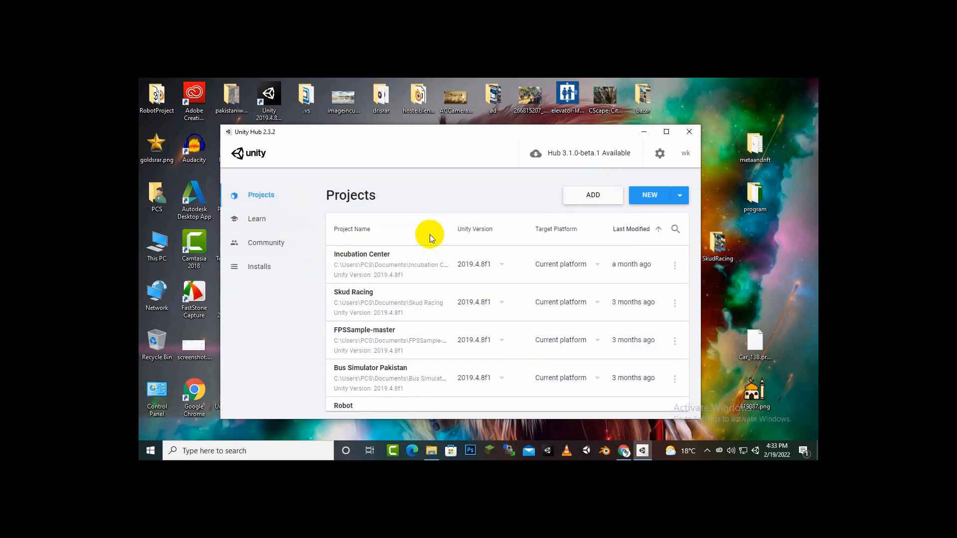
click(680, 201)
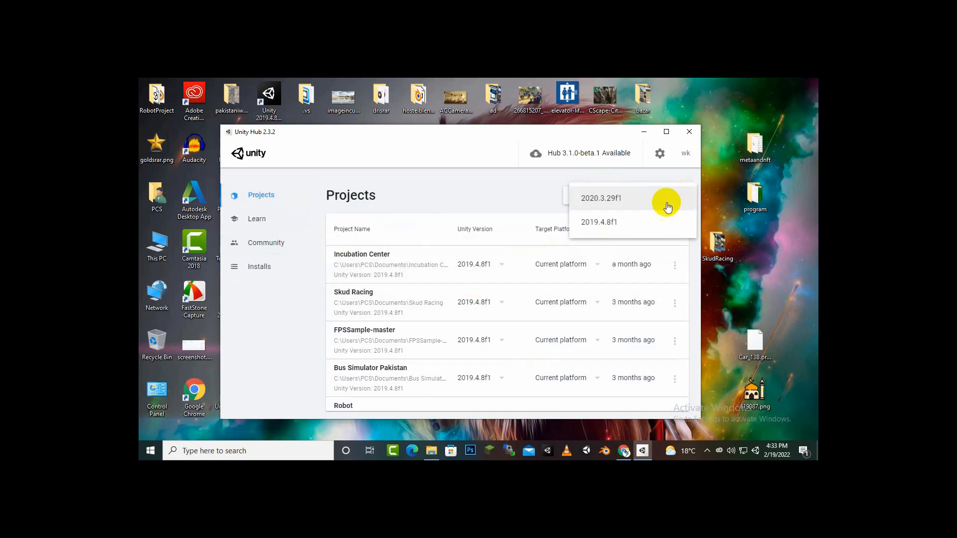
click(543, 194)
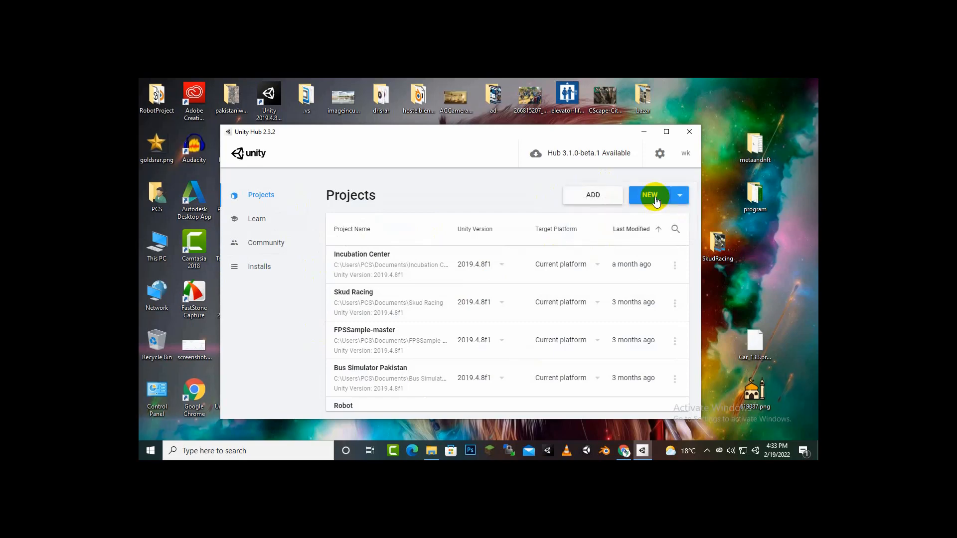
click(681, 200)
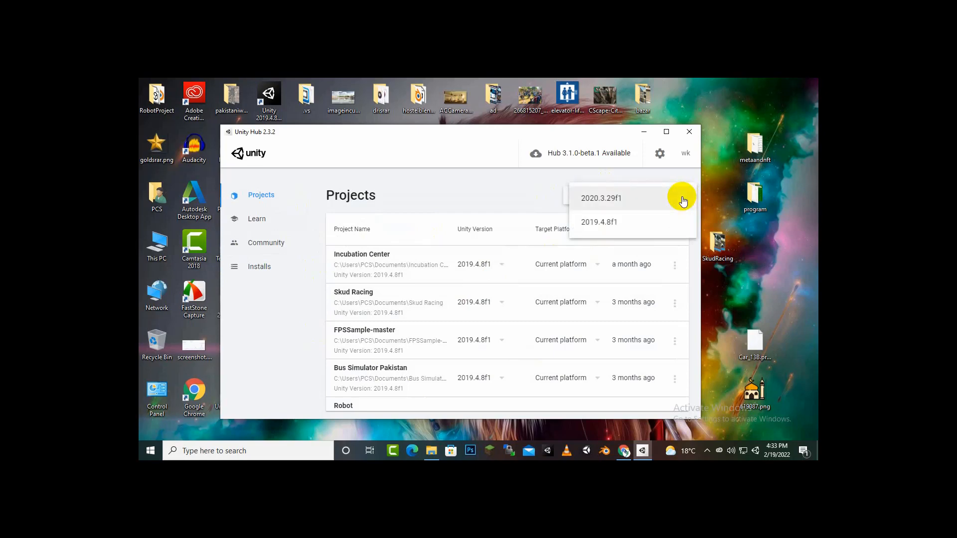
click(590, 198)
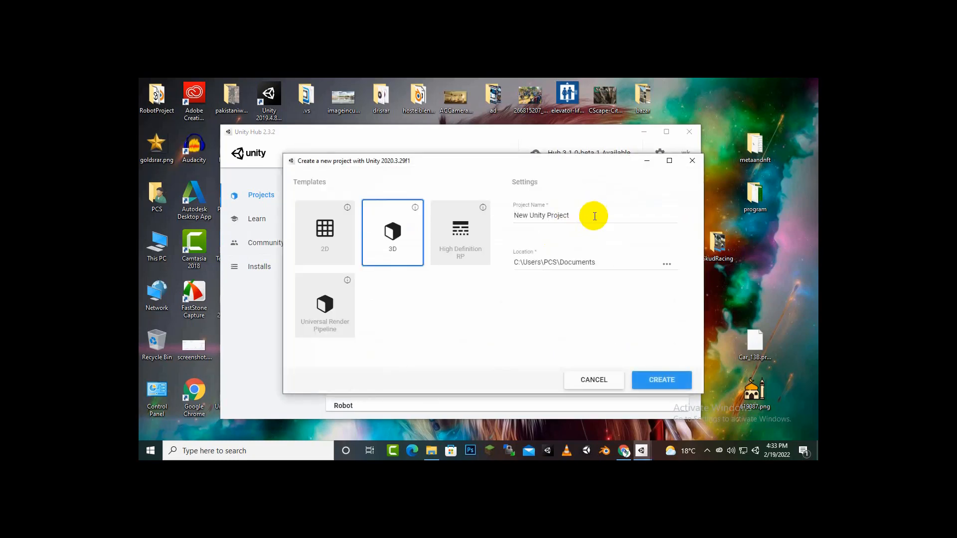
- Name the project Unity Environment, choose the High Definition RP template, and create the project
drag(592, 214, 502, 218)
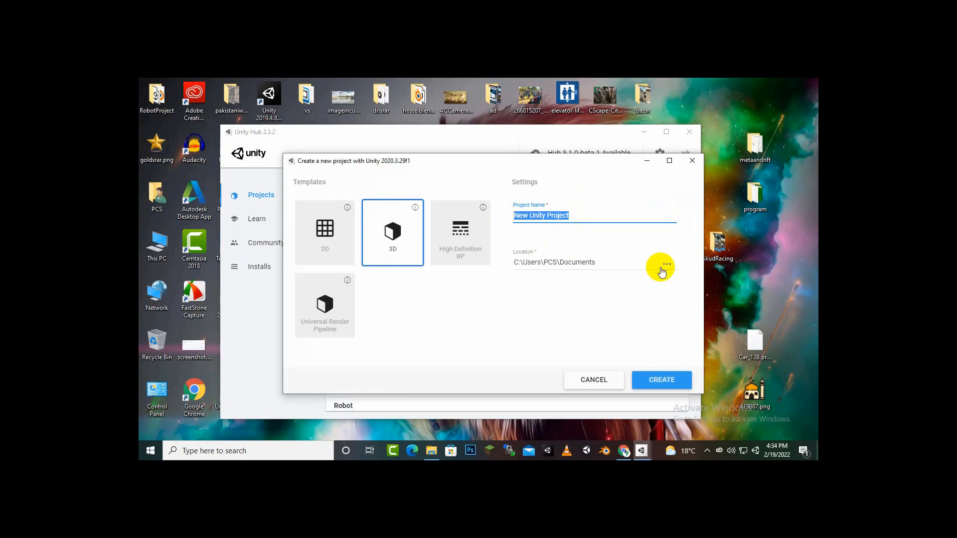
text(Un)
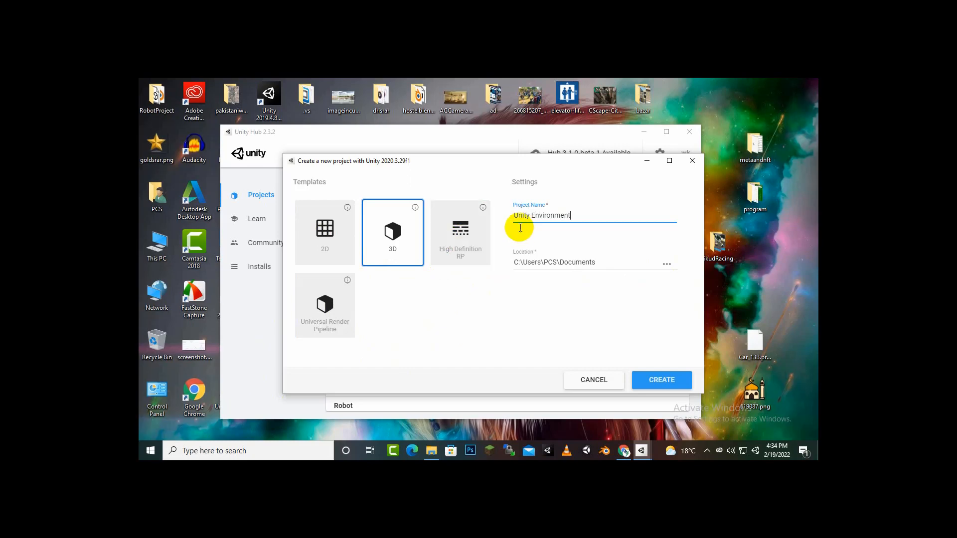
click(458, 222)
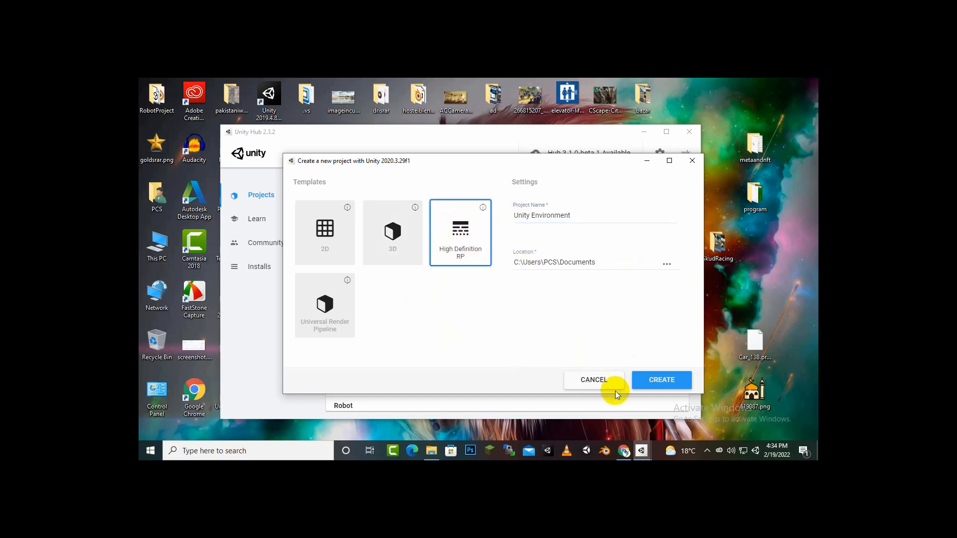
click(662, 381)
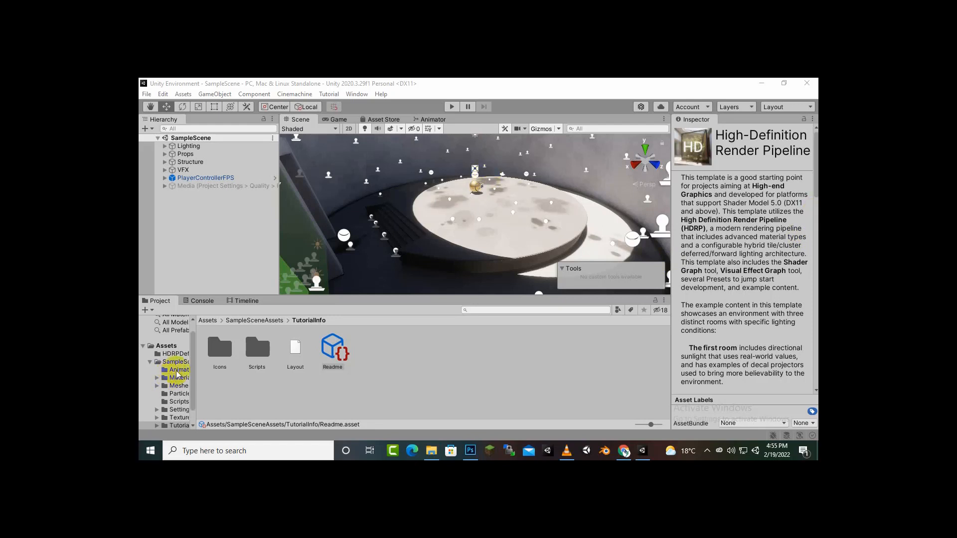
- Inspect the properties of the sample scene's Structure, VFX, Media and ButterFlies objects
click(358, 81)
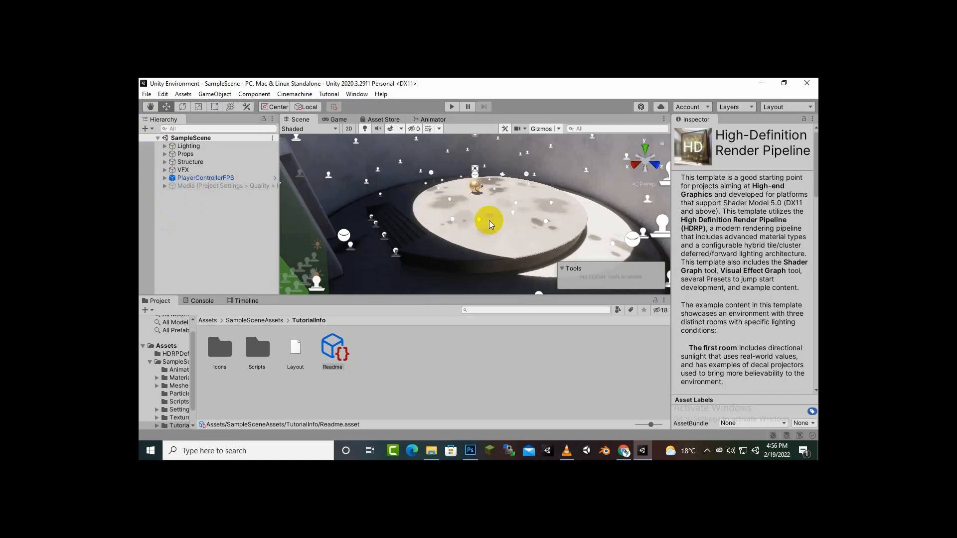
click(194, 163)
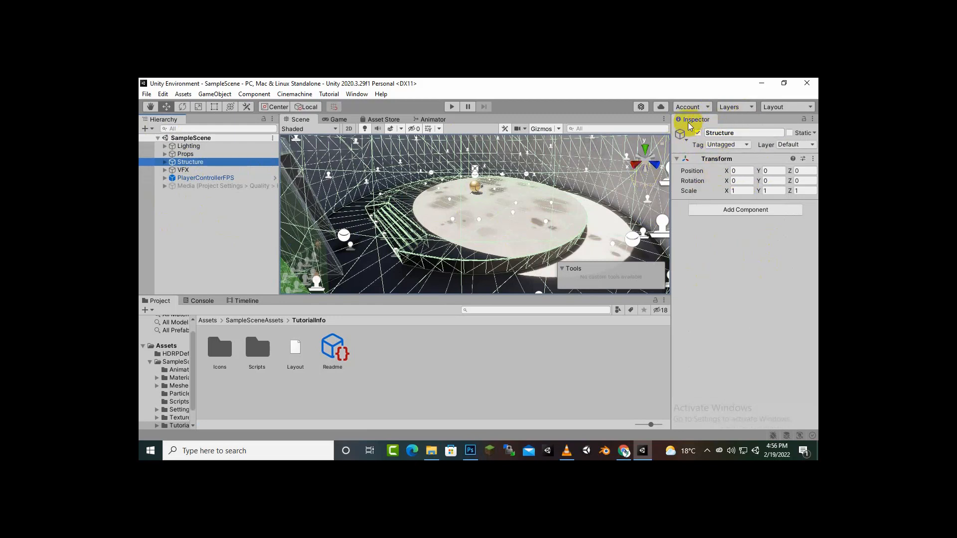
click(180, 170)
click(178, 186)
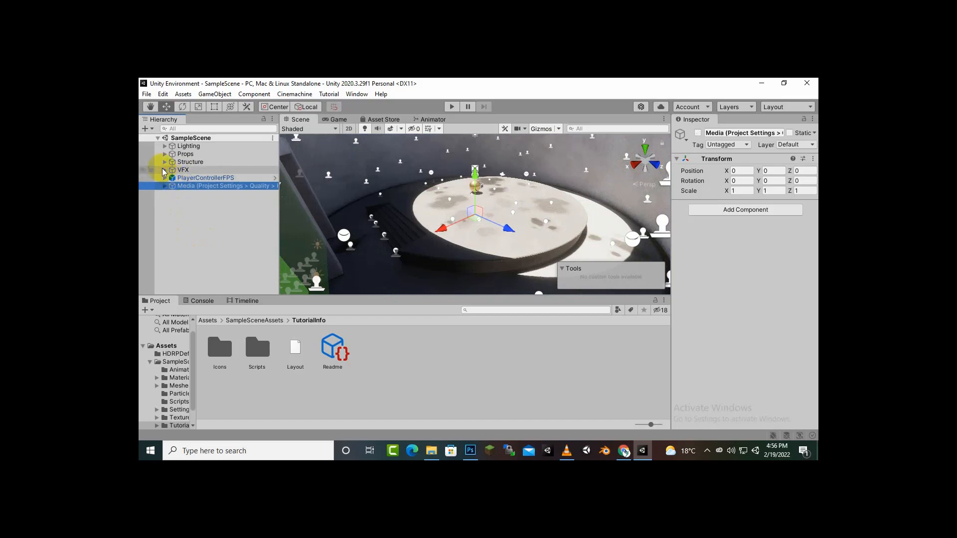
click(165, 170)
click(192, 178)
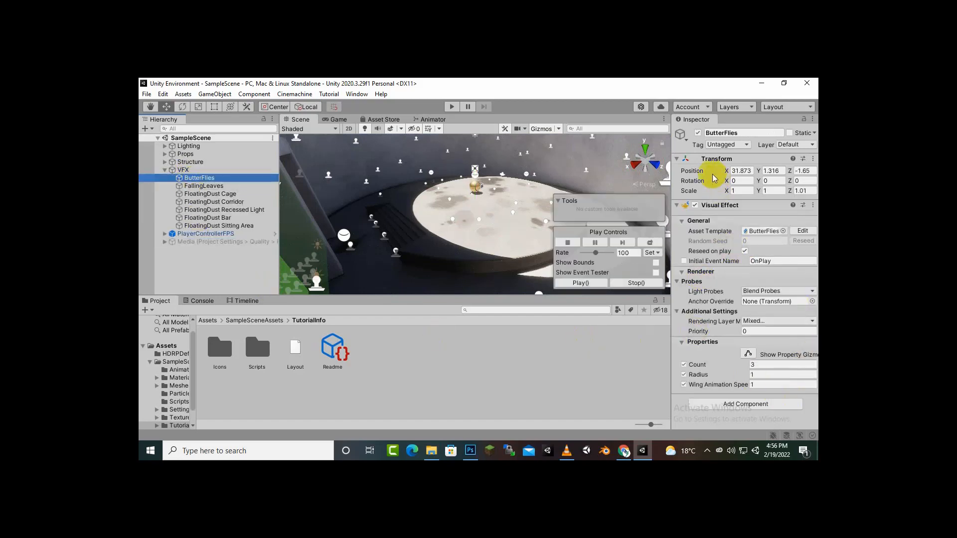
click(165, 170)
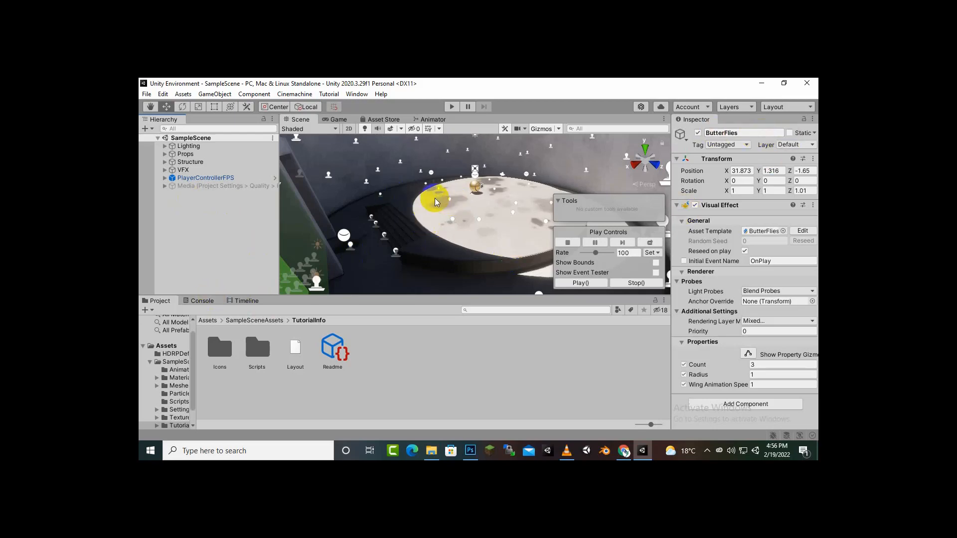
- Examine the circular platform in the sample scene closely, and view the asset commands available in the TutorialInfo folder
scroll(375, 228, down, 2)
scroll(375, 231, up, 5)
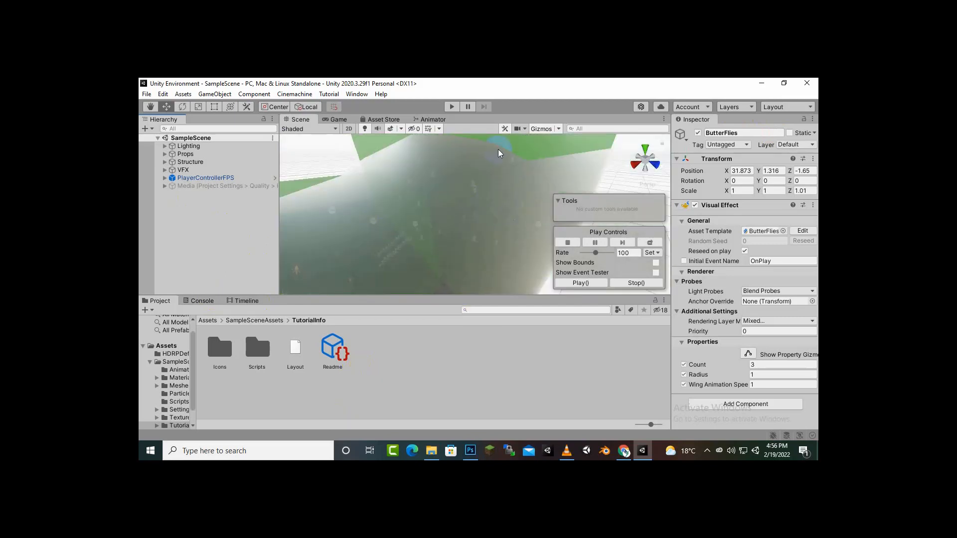
scroll(465, 222, down, 6)
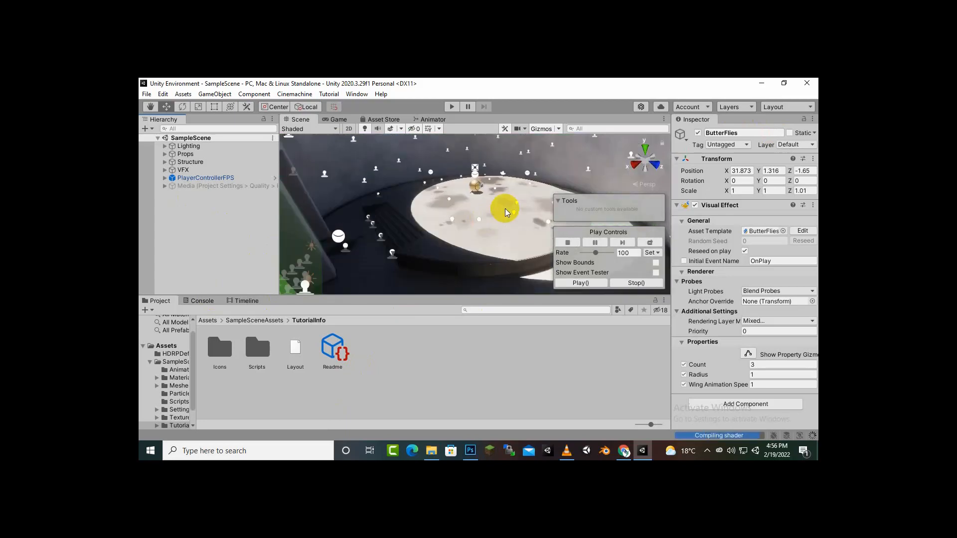
scroll(504, 208, up, 2)
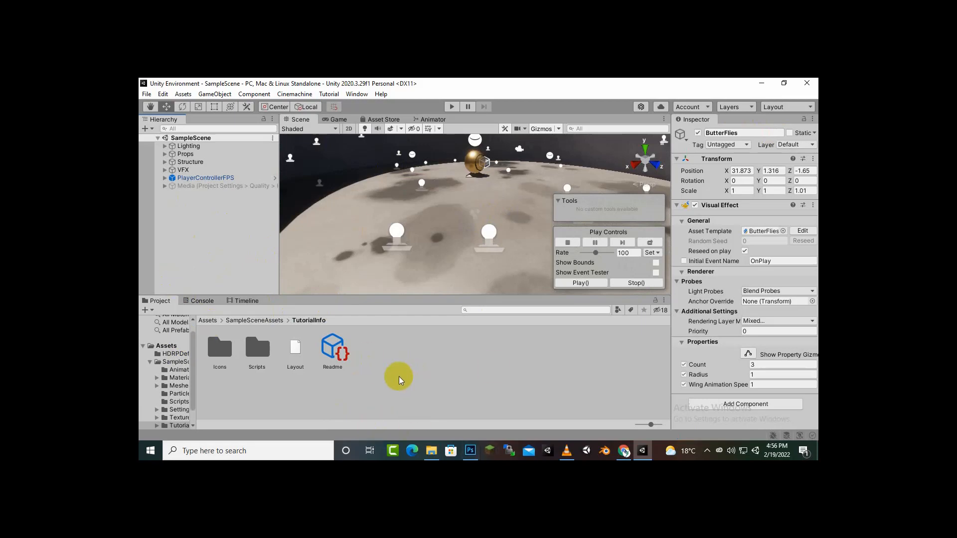
right_click(393, 364)
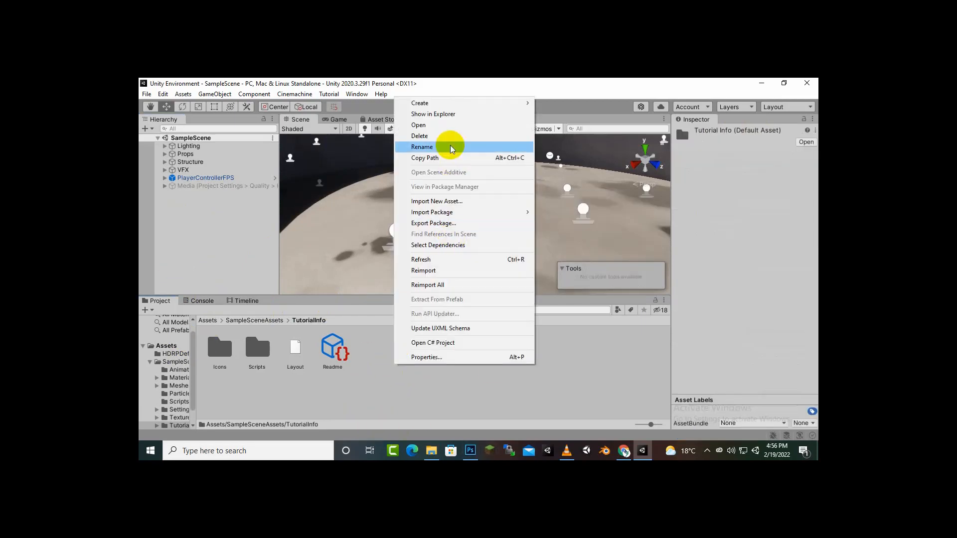
click(370, 403)
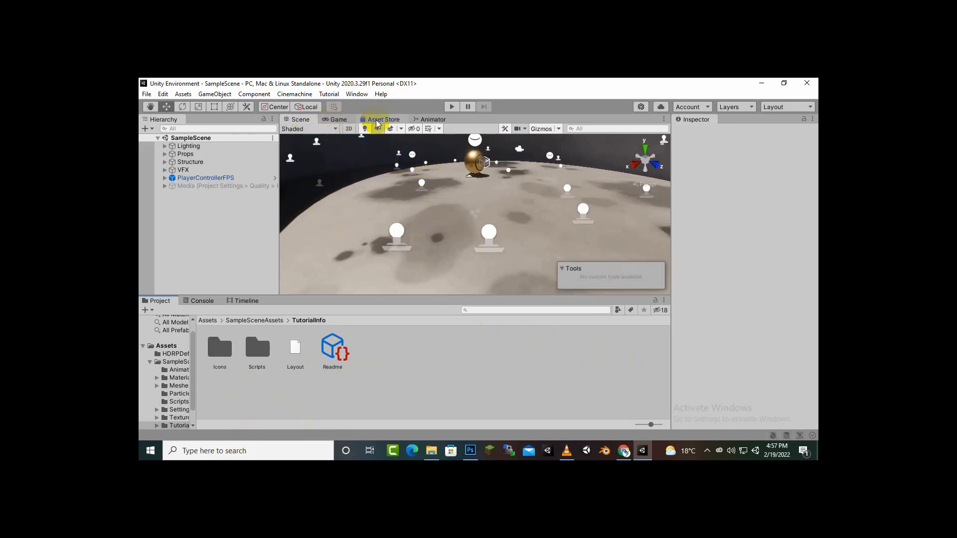
- Pan across the platform in the Scene view with the Hand tool, switch back to the Move tool, and look at the Game view
click(303, 122)
key(q)
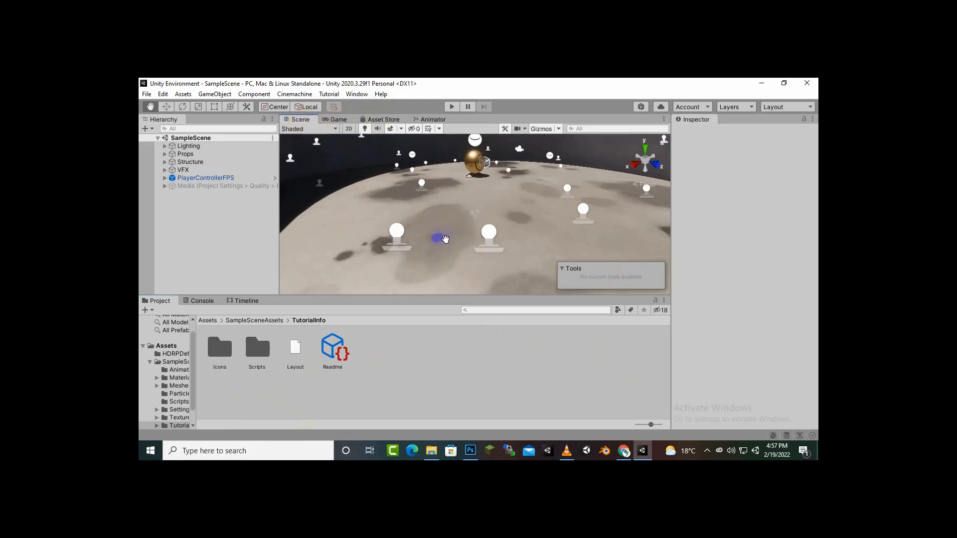
mouse_move(446, 240)
mouse_down()
mouse_move(451, 251)
mouse_move(406, 250)
mouse_move(438, 247)
mouse_up()
key(w)
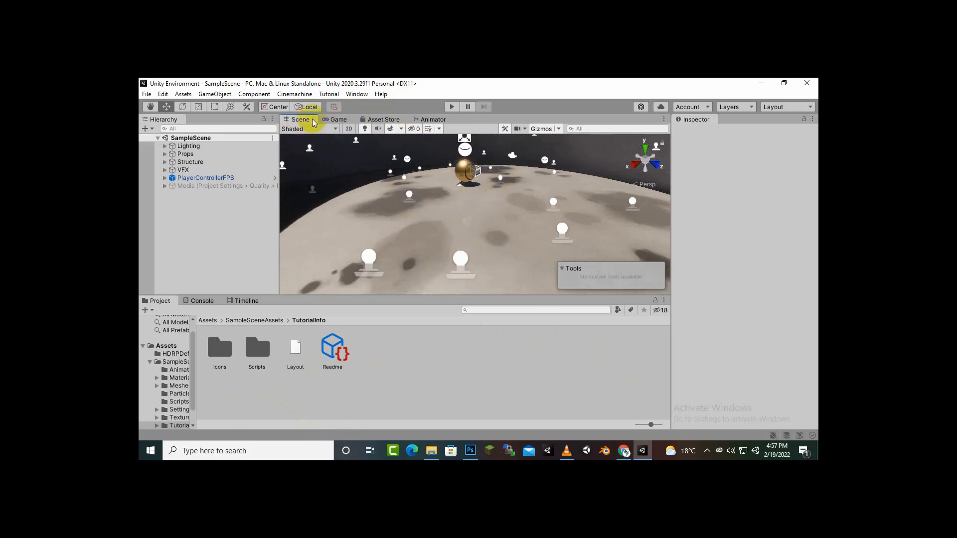
click(341, 121)
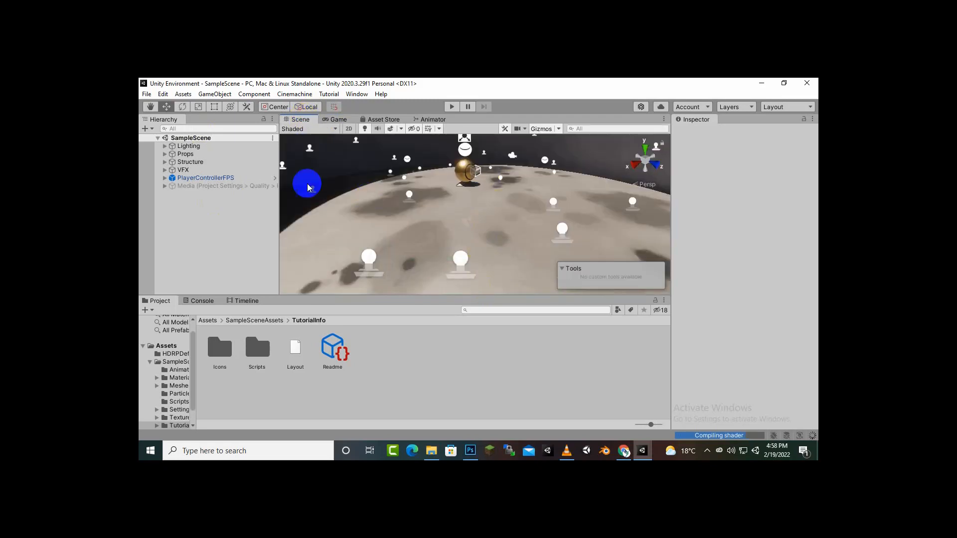
- Read through the Asset Store page and look at the Animator view, then return to the Scene view
click(388, 122)
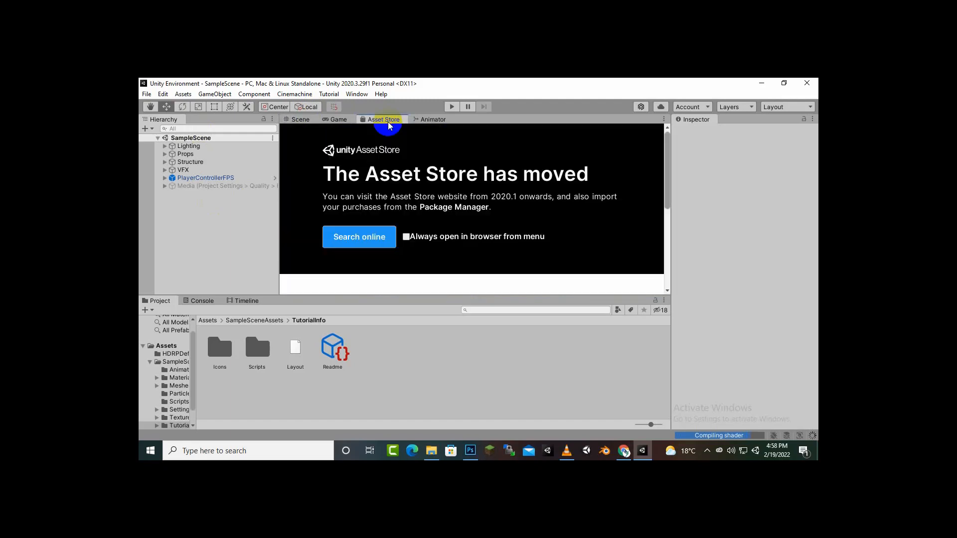
scroll(469, 202, down, 10)
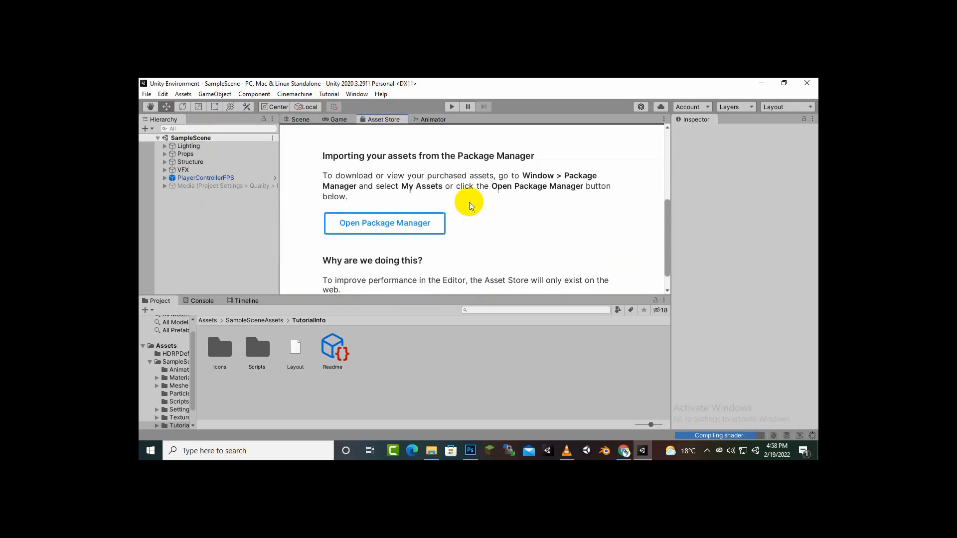
scroll(468, 205, up, 10)
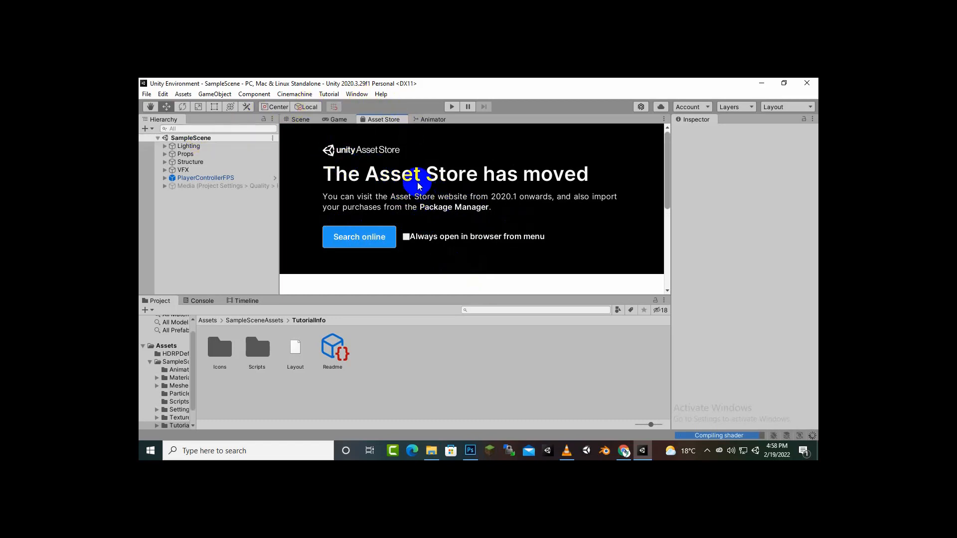
scroll(417, 181, down, 5)
scroll(369, 184, up, 5)
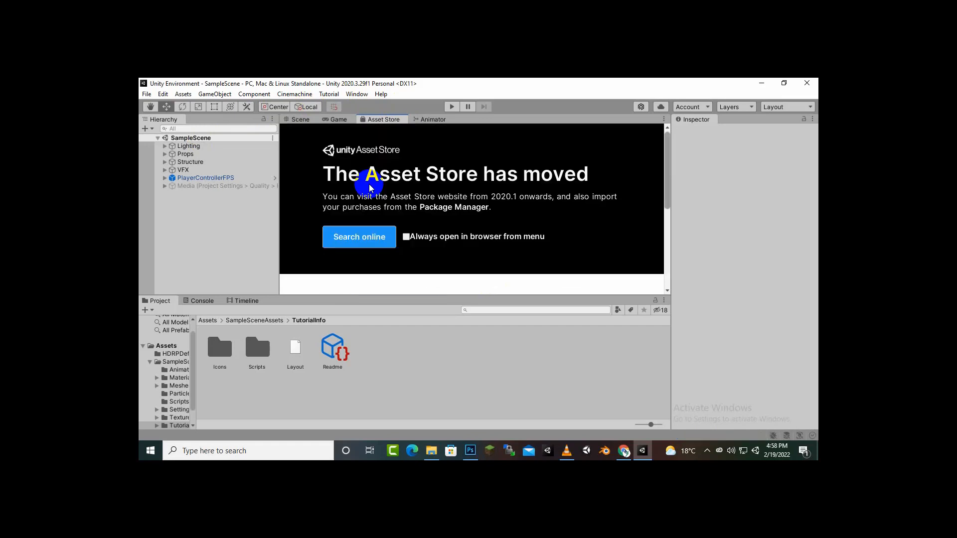
scroll(551, 188, down, 5)
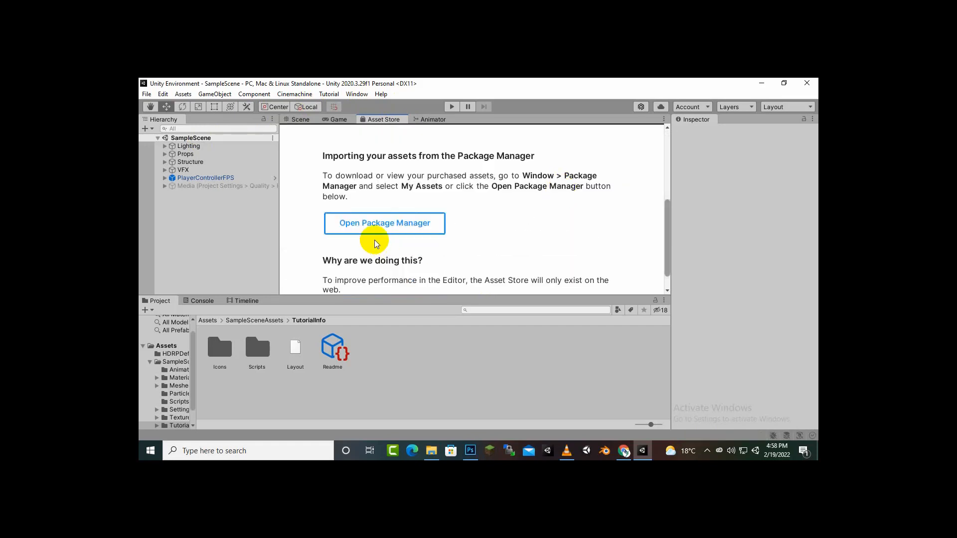
scroll(379, 239, up, 5)
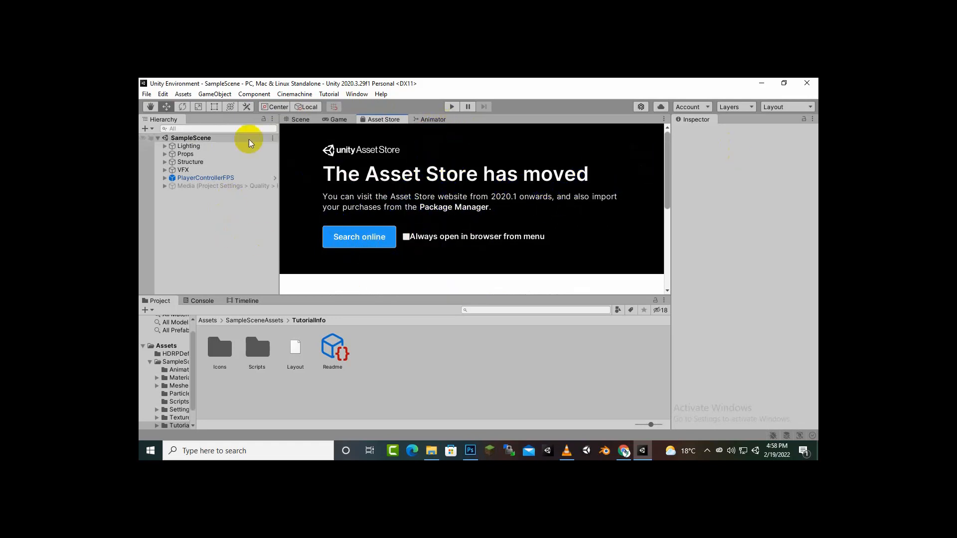
click(433, 121)
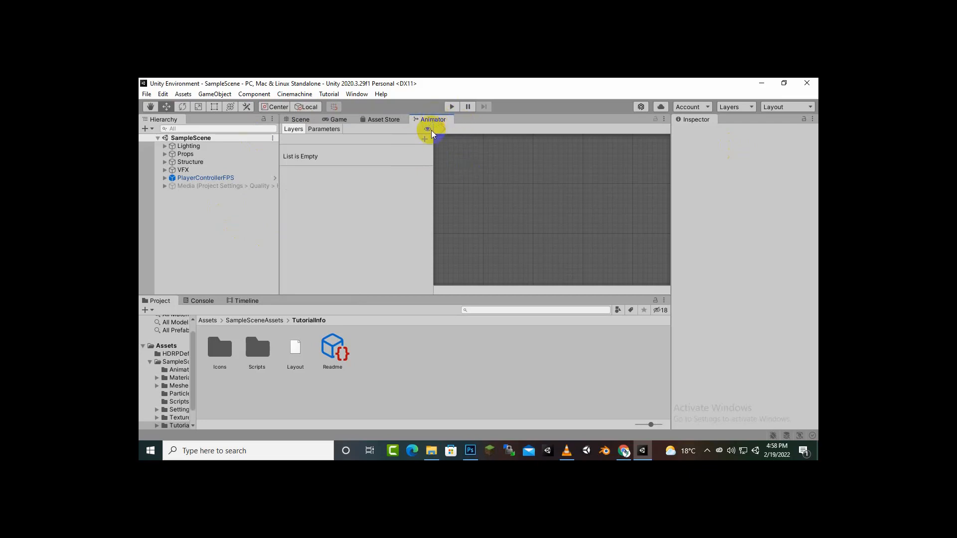
click(301, 120)
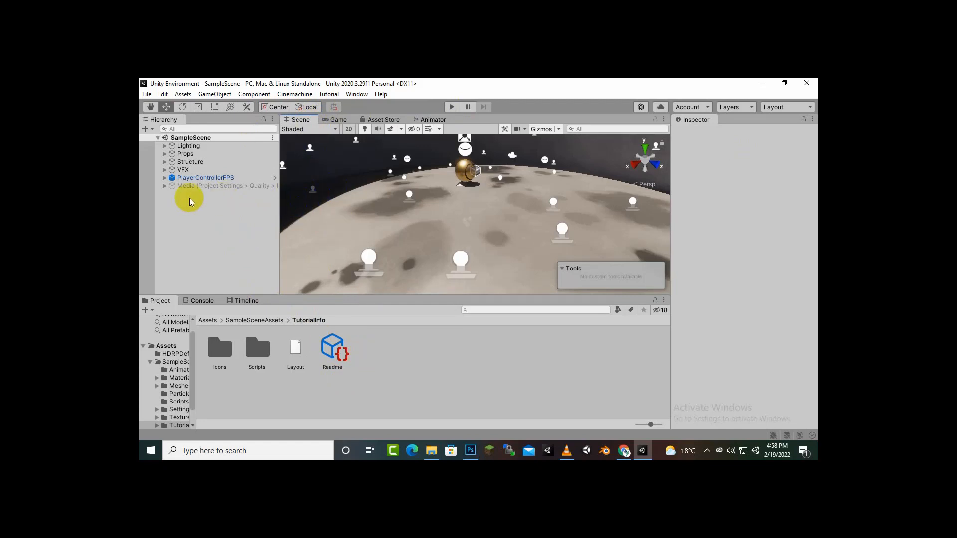
- Create a scene named UnityEnvironment in the TutorialInfo folder and open it
right_click(399, 375)
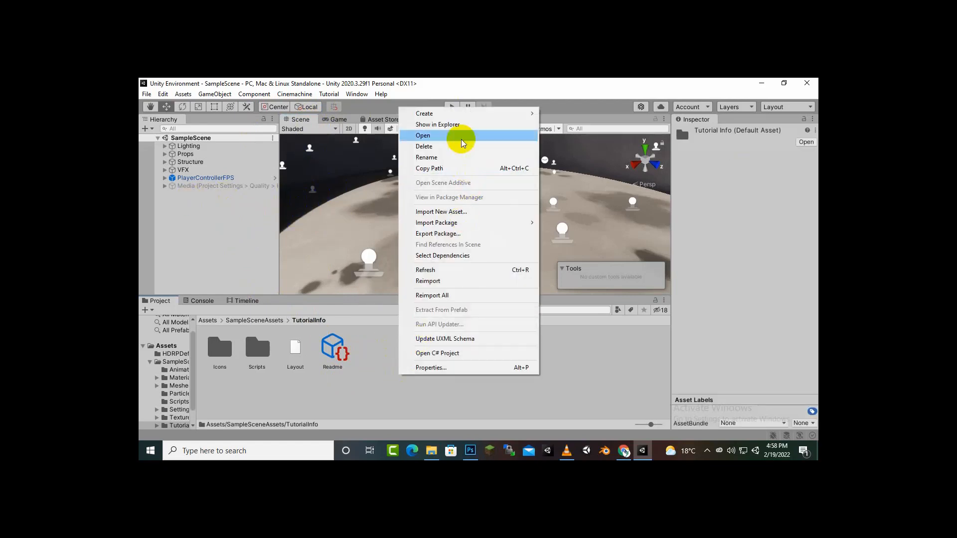
mouse_move(468, 116)
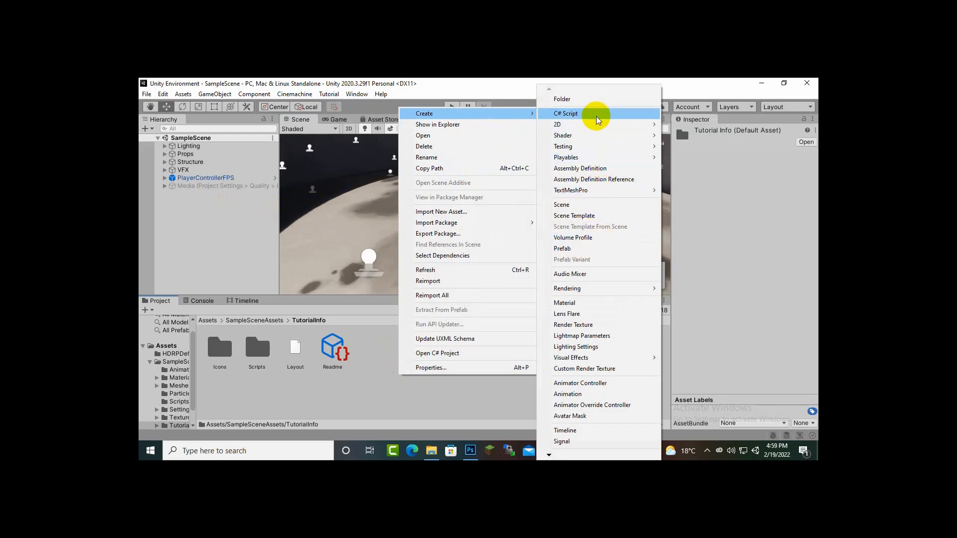
click(591, 208)
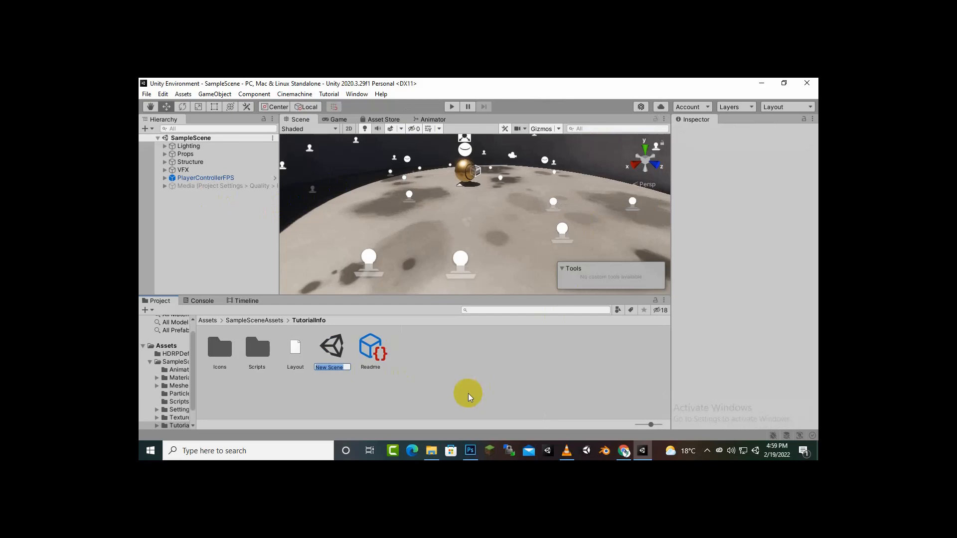
text(Unity)
text(Environ)
text(ment)
key(Return)
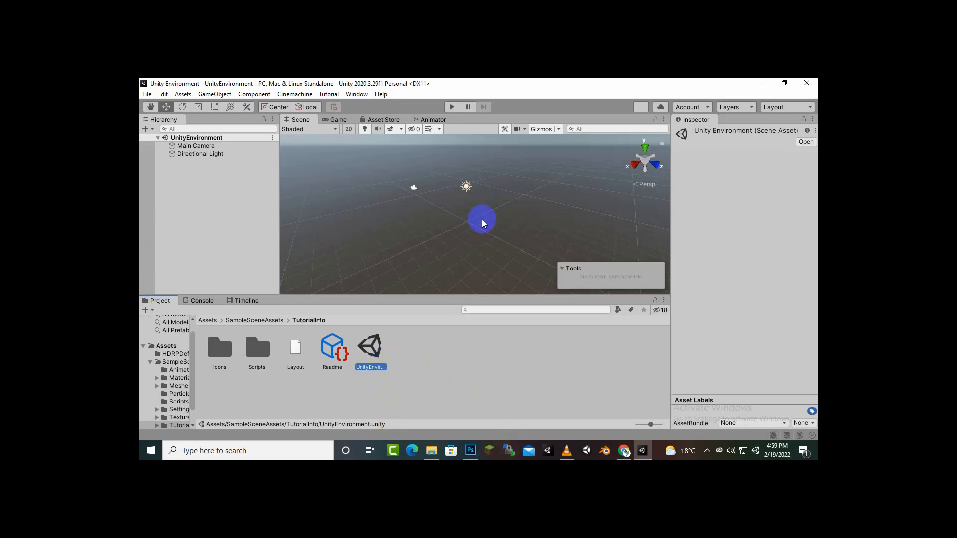
- Inspect the properties of the Main Camera and Directional Light, and toggle the light's active state
click(194, 146)
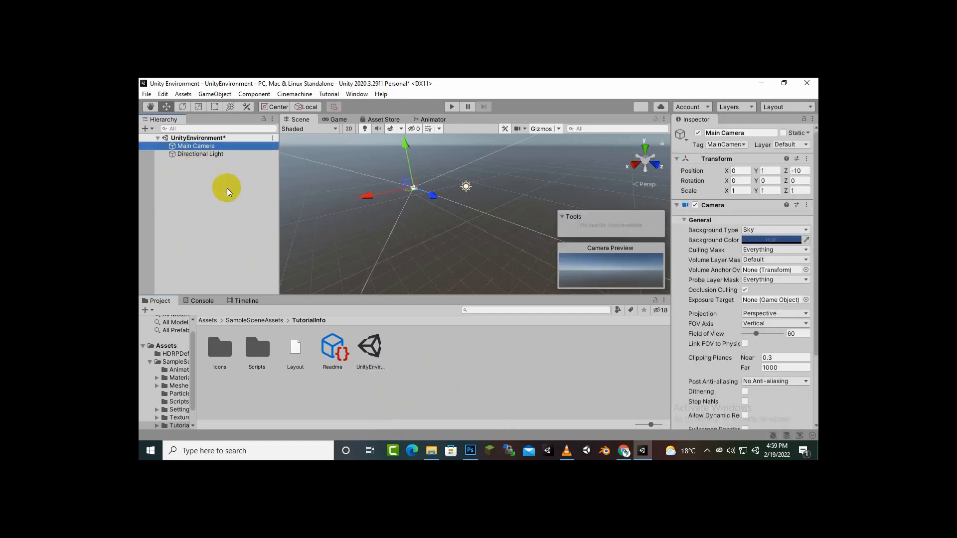
click(220, 157)
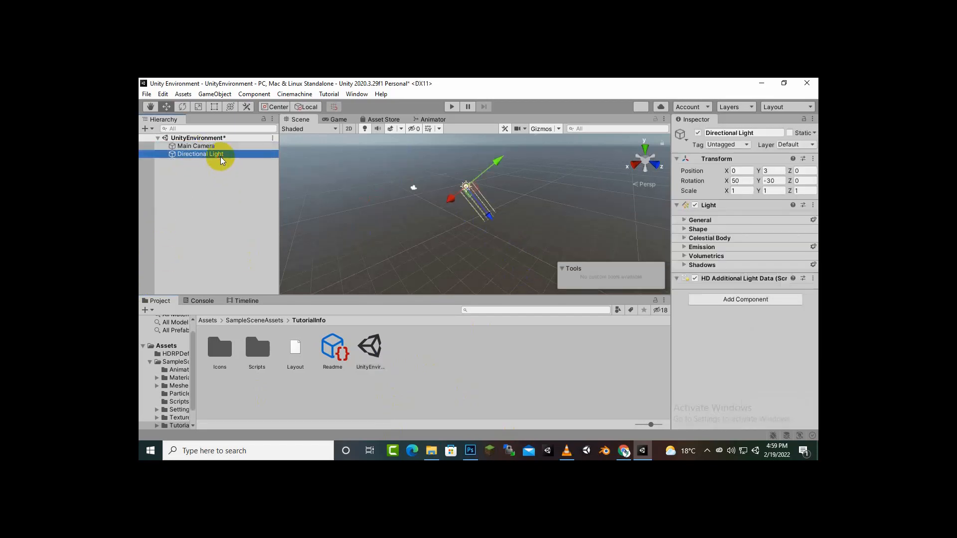
click(698, 133)
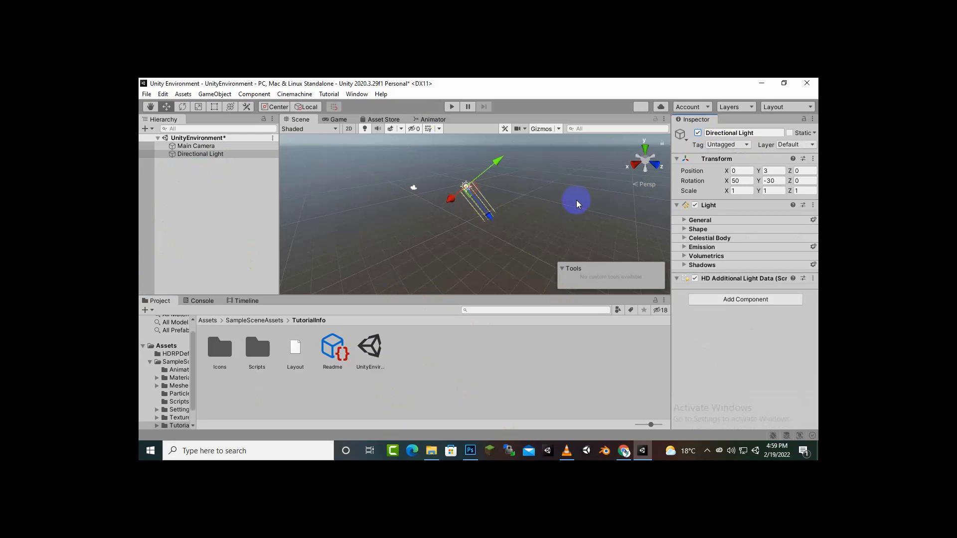
- Deactivate and reactivate the Main Camera to compare its effect in the Game view, ending back in the Scene view
click(204, 146)
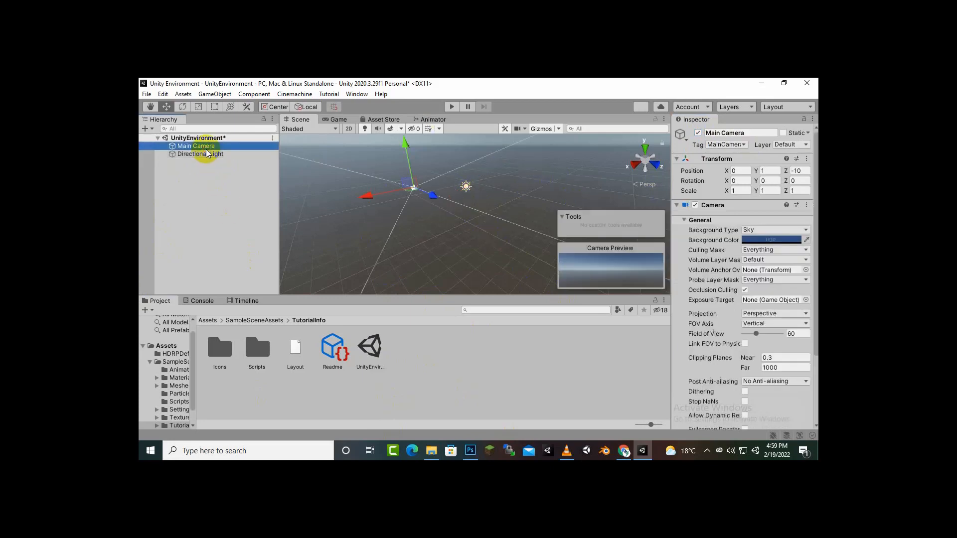
click(698, 133)
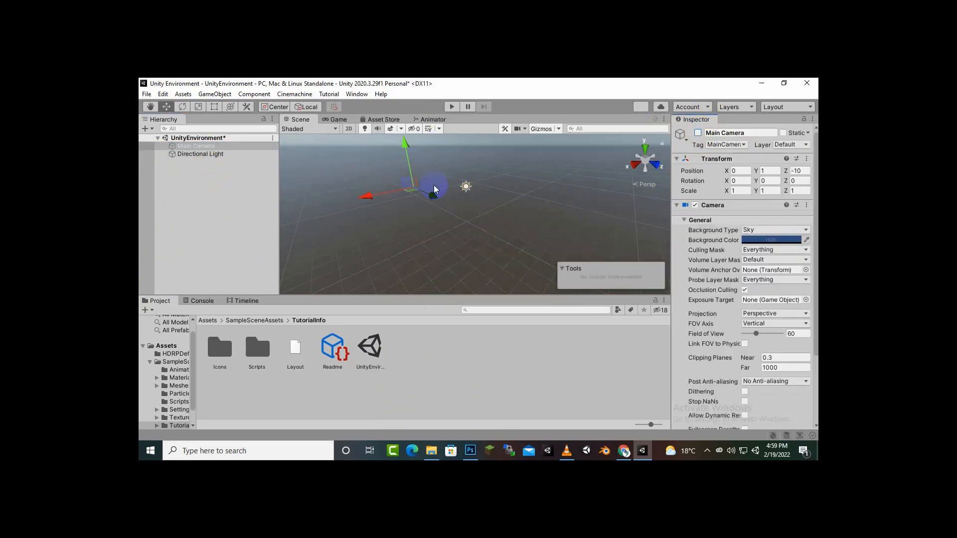
click(334, 119)
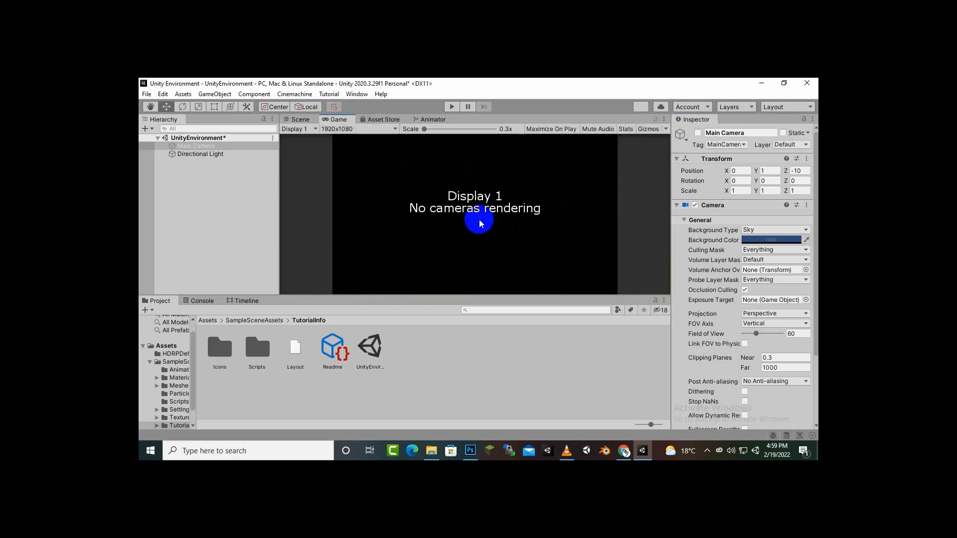
click(697, 133)
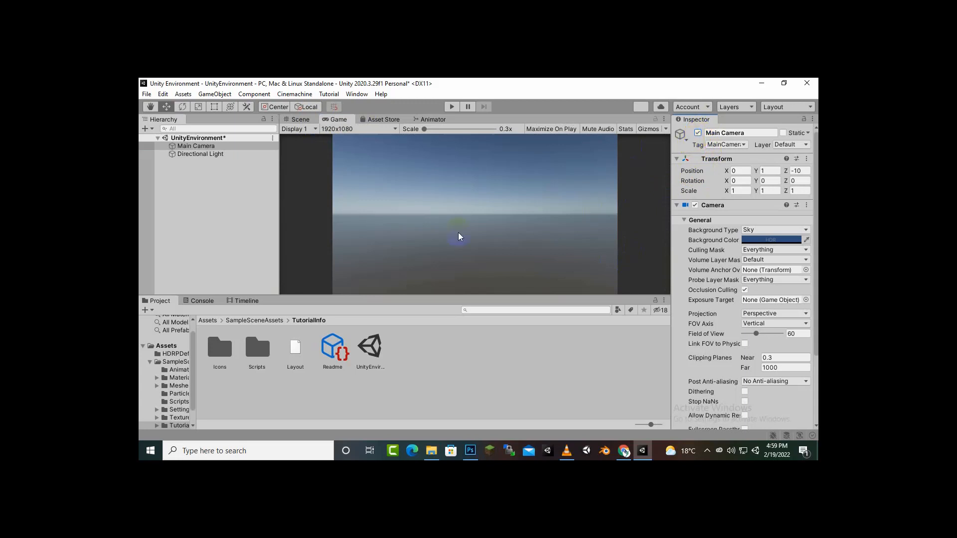
click(300, 122)
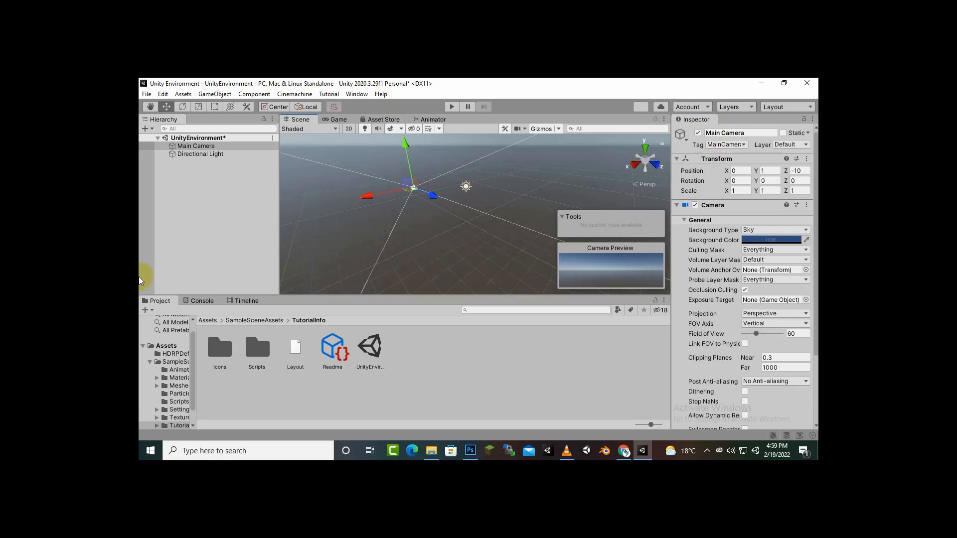
- Create an empty game object in the UnityEnvironment scene, inspect its properties, and delete it
click(193, 178)
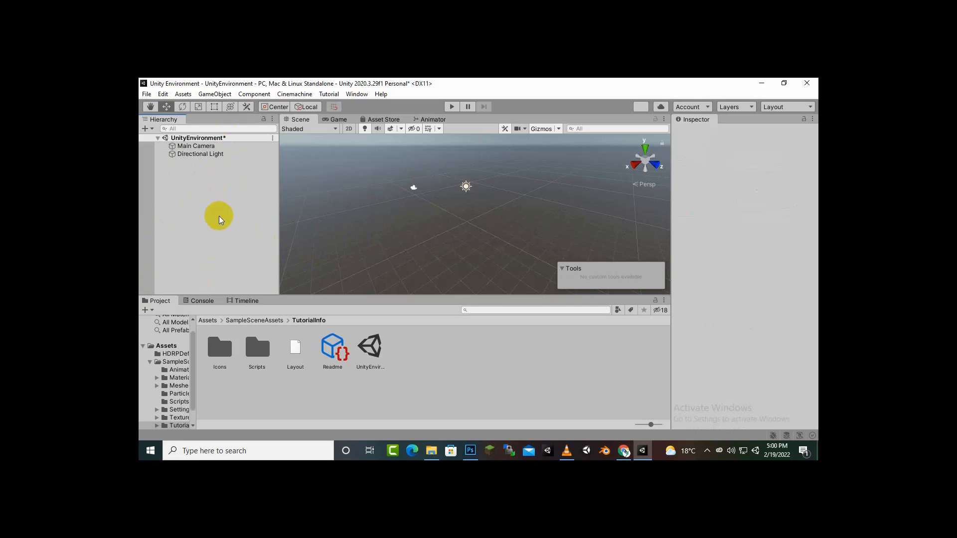
right_click(215, 170)
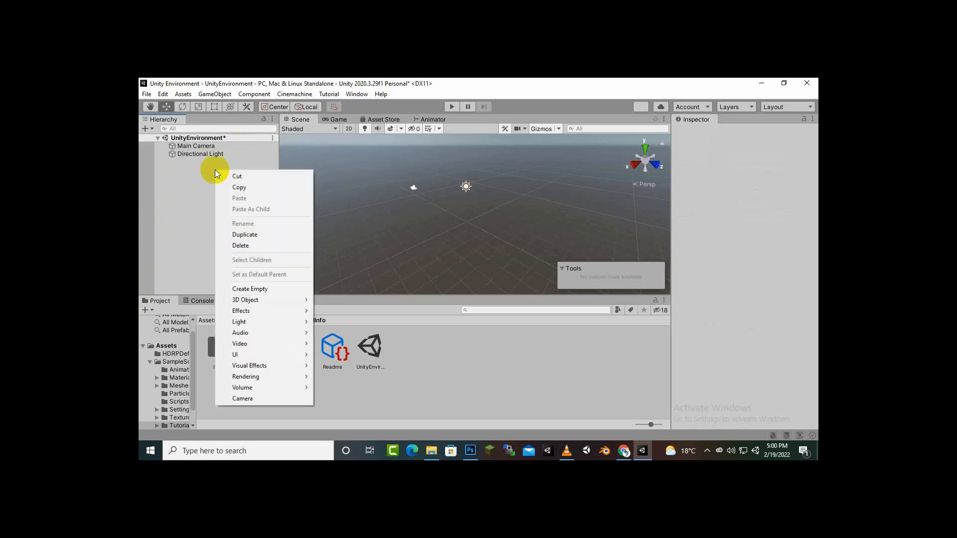
click(277, 288)
click(217, 216)
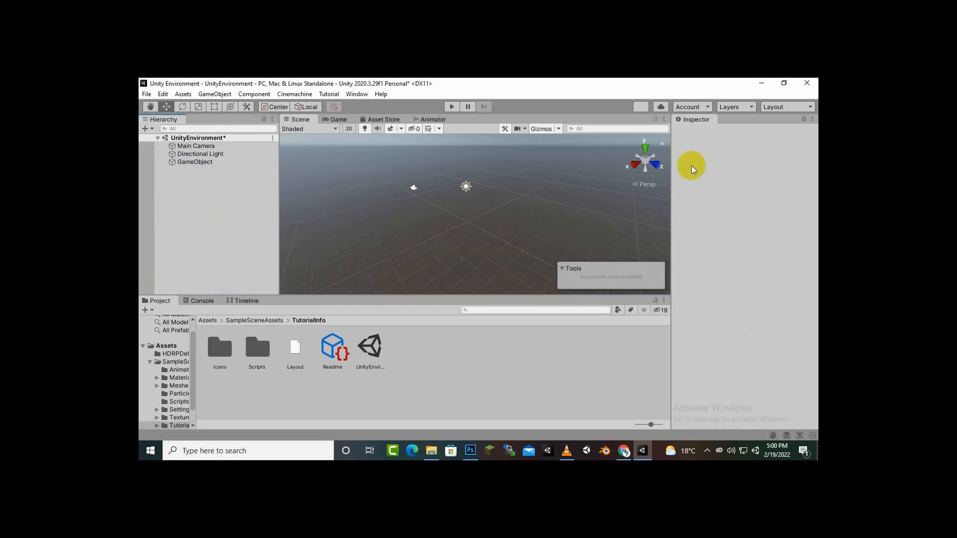
click(199, 162)
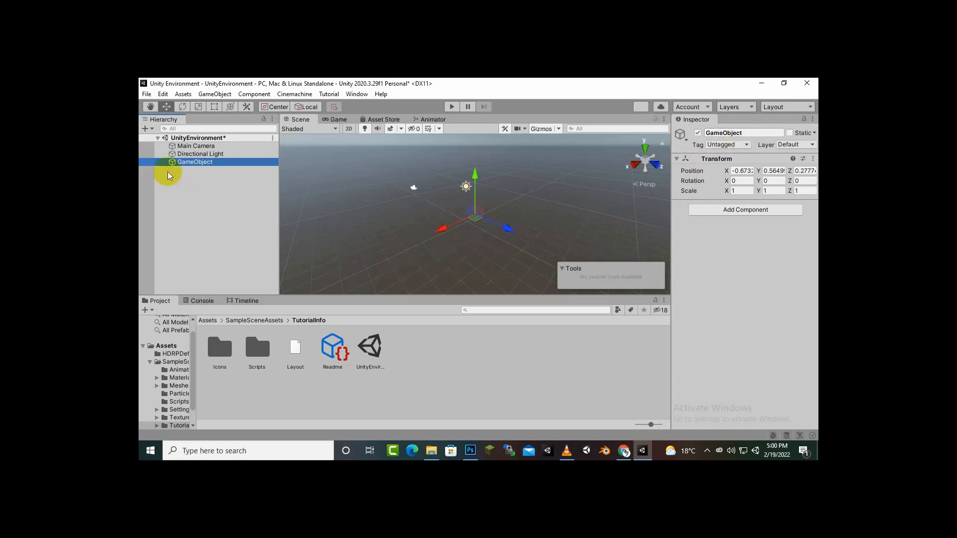
key(Delete)
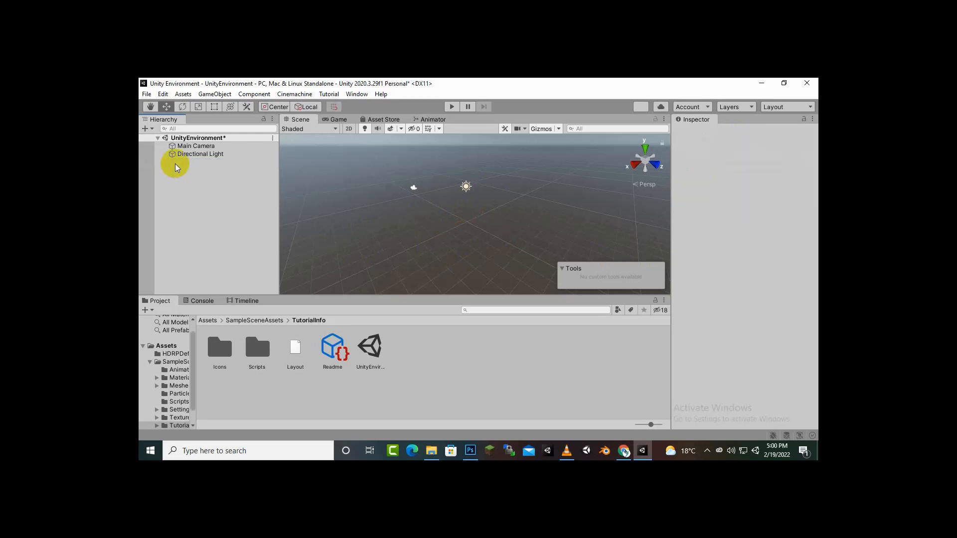
- Add a Capsule 3D object to the UnityEnvironment scene and keep its default name
right_click(194, 173)
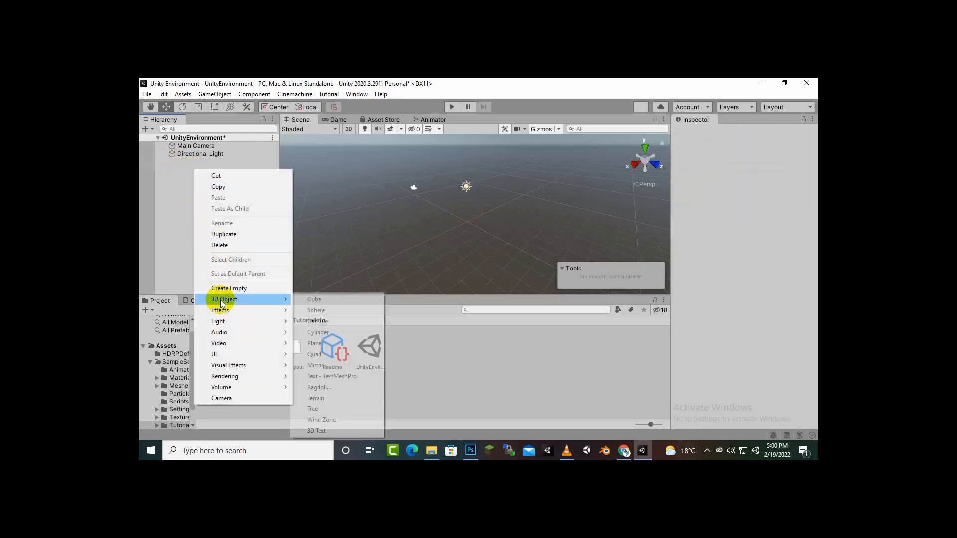
mouse_move(221, 301)
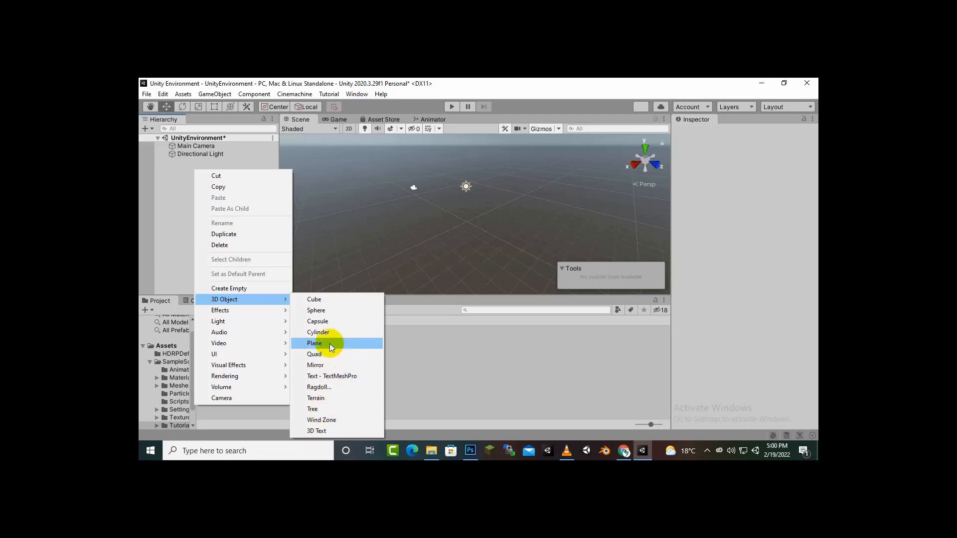
click(321, 322)
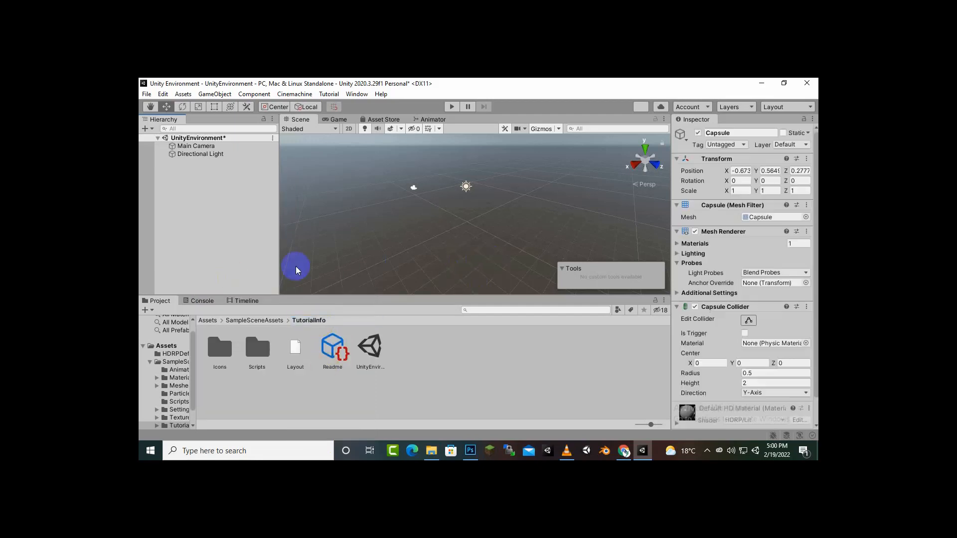
scroll(483, 237, up, 3)
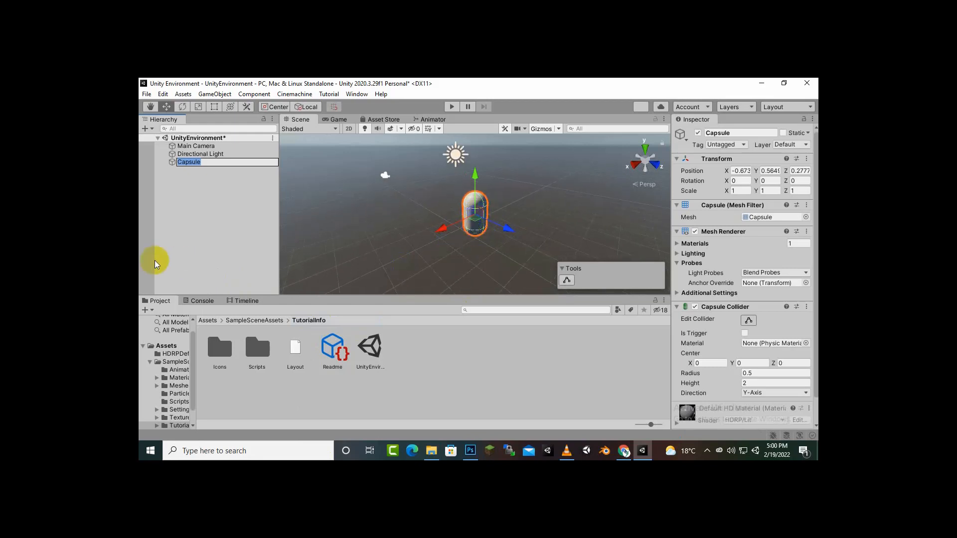
click(220, 177)
- Add a Sphere 3D object and move it along the X axis to about 1.17, beside the capsule
right_click(220, 181)
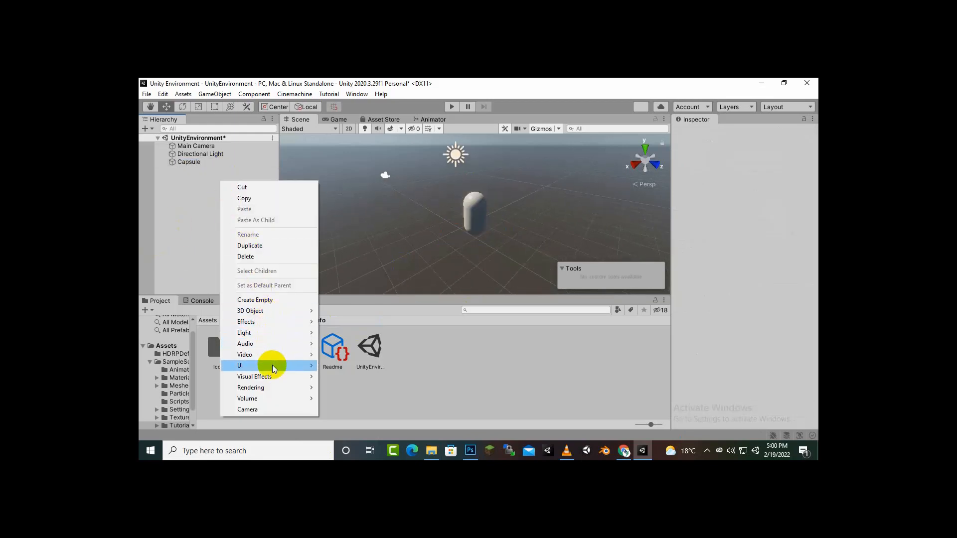
mouse_move(277, 312)
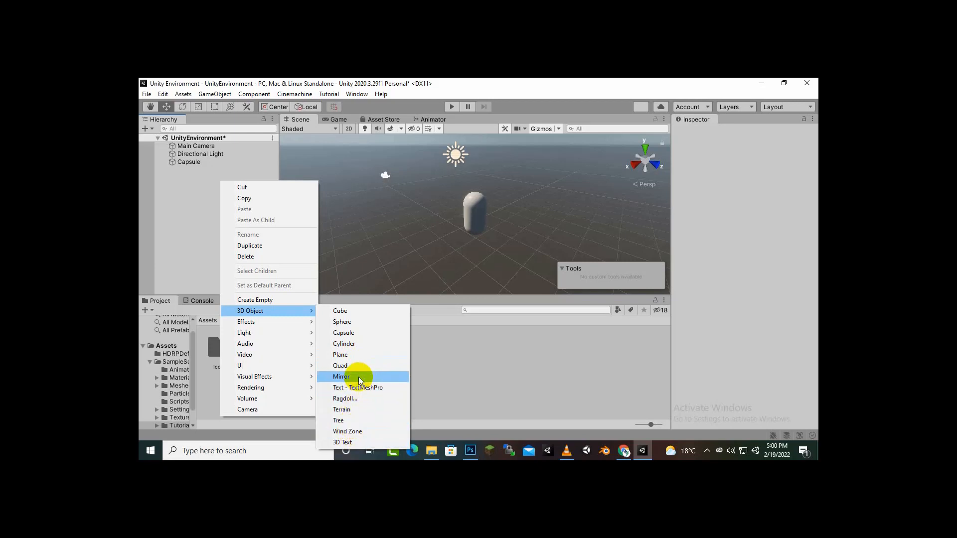
click(365, 324)
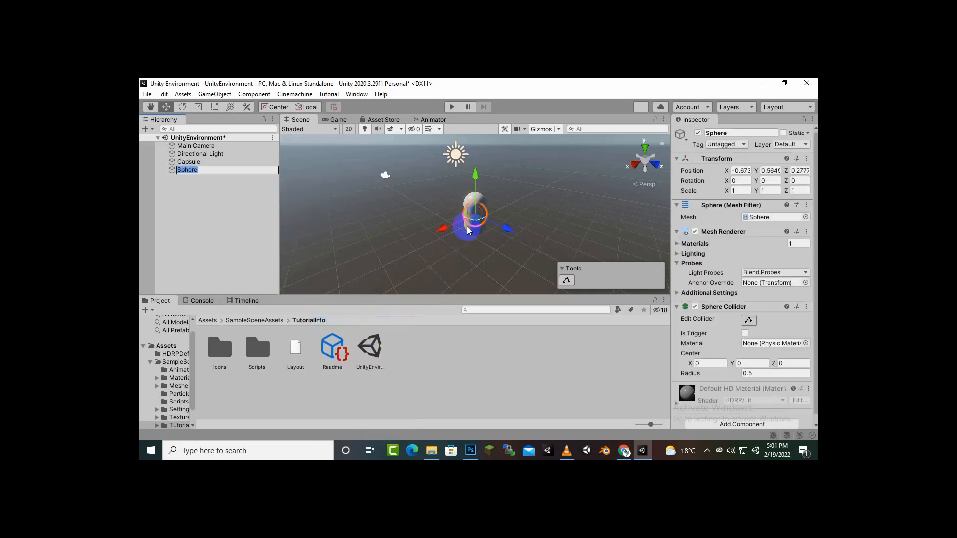
drag(444, 225, 407, 258)
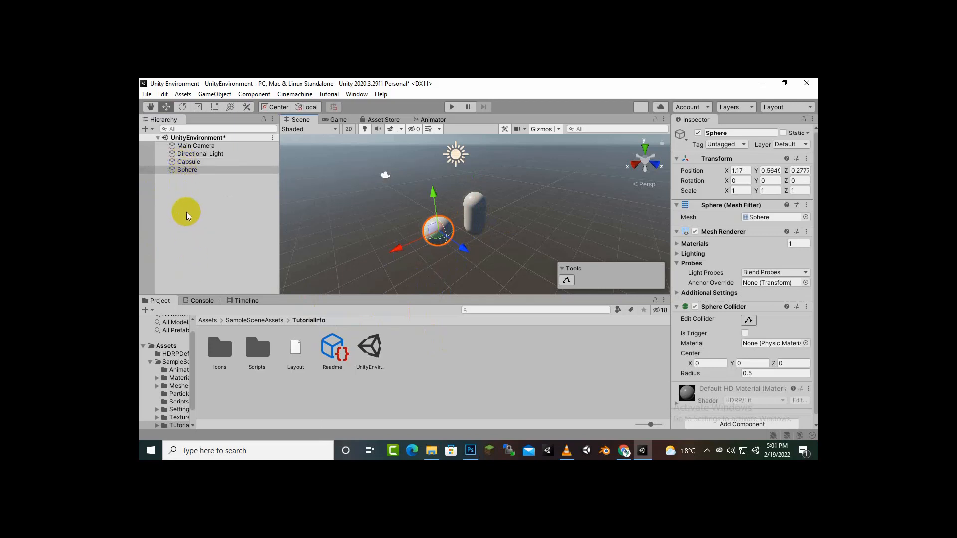
- Review the object types that can be created in the scene, from 3D Object, Effects and Light through Audio, Video, UI, Rendering and Volume
right_click(189, 196)
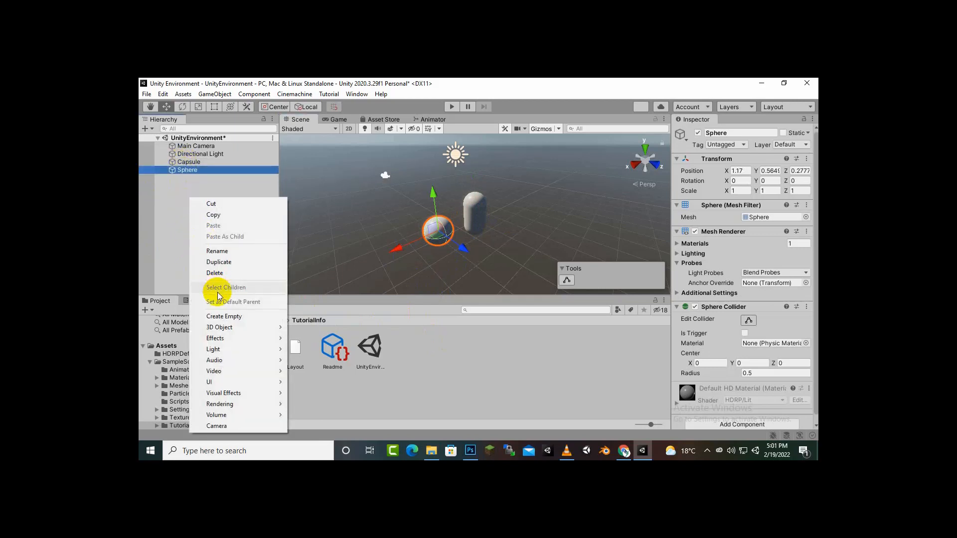
mouse_move(225, 339)
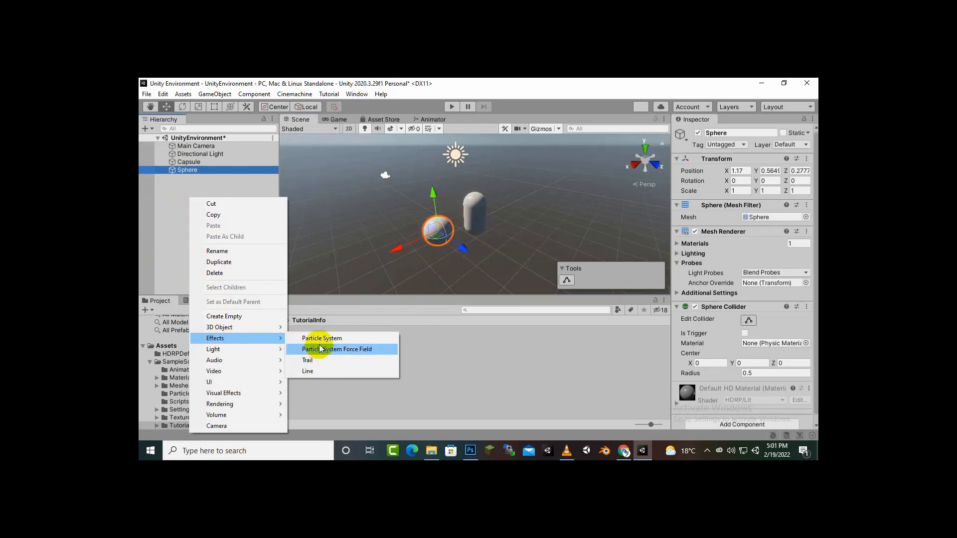
mouse_move(260, 345)
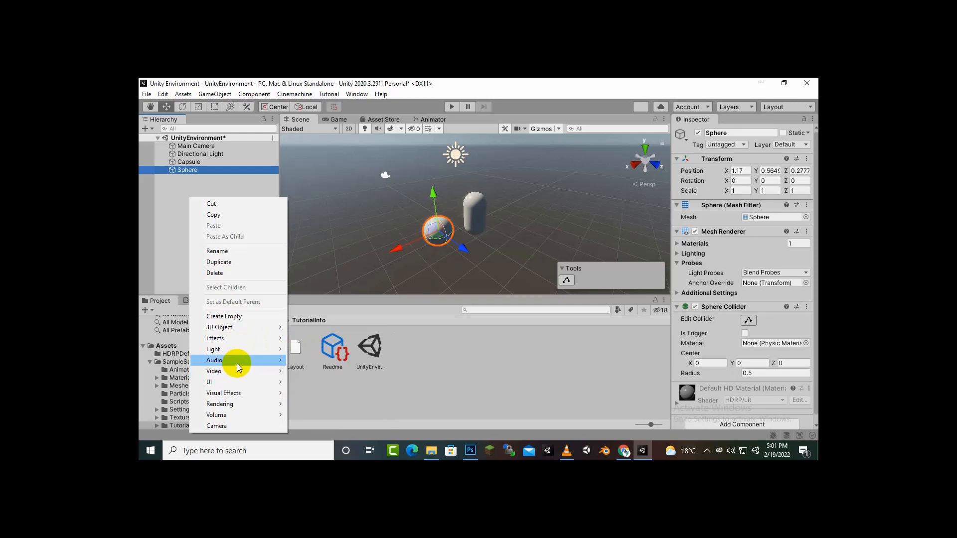
mouse_move(231, 370)
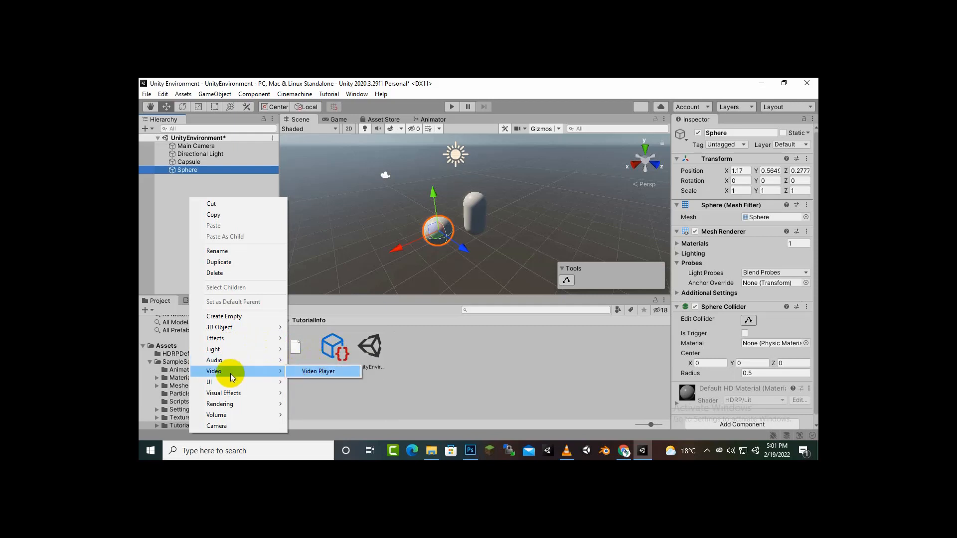
mouse_move(212, 385)
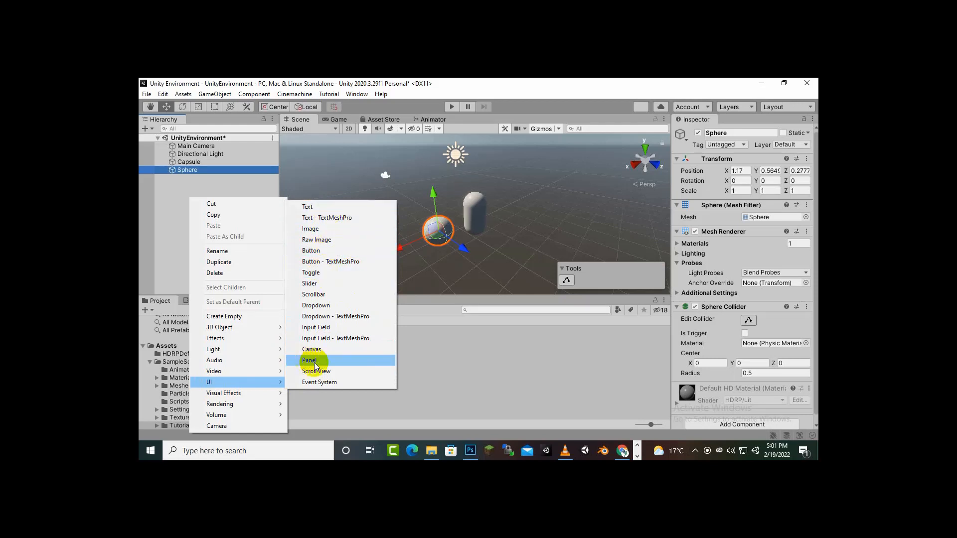
mouse_move(232, 399)
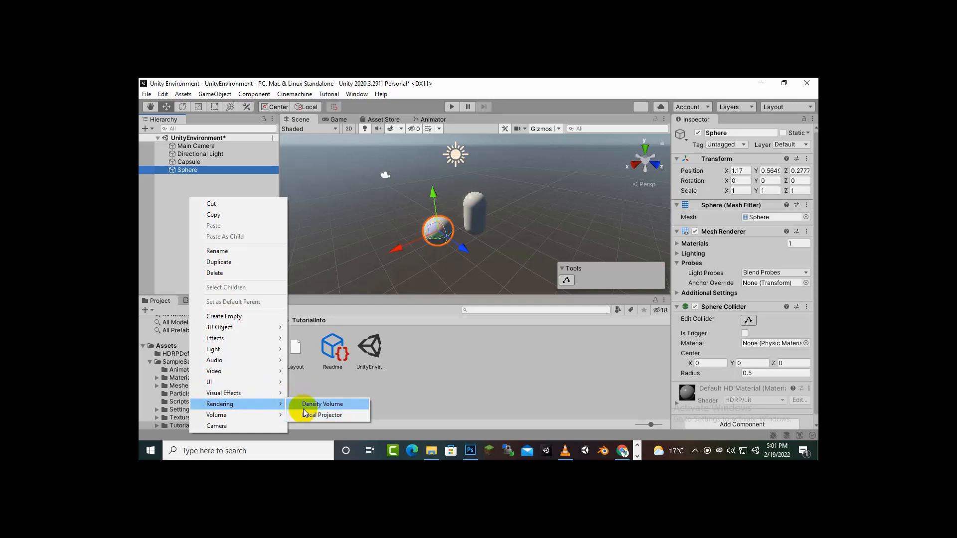
mouse_move(222, 420)
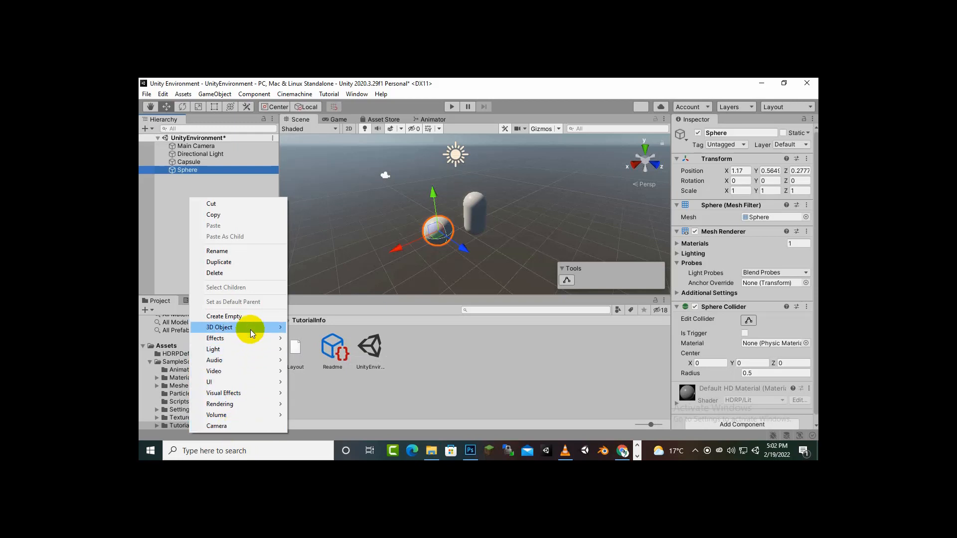
mouse_move(250, 329)
click(161, 229)
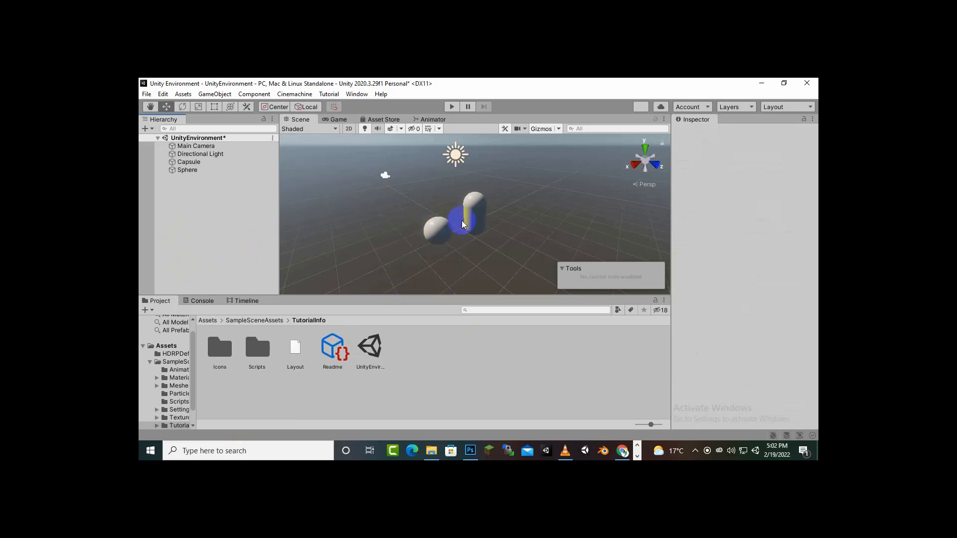
- Move the sphere with the Move tool to about X 1.79, Y 0.91, Z 0.29, farther from the capsule
click(447, 224)
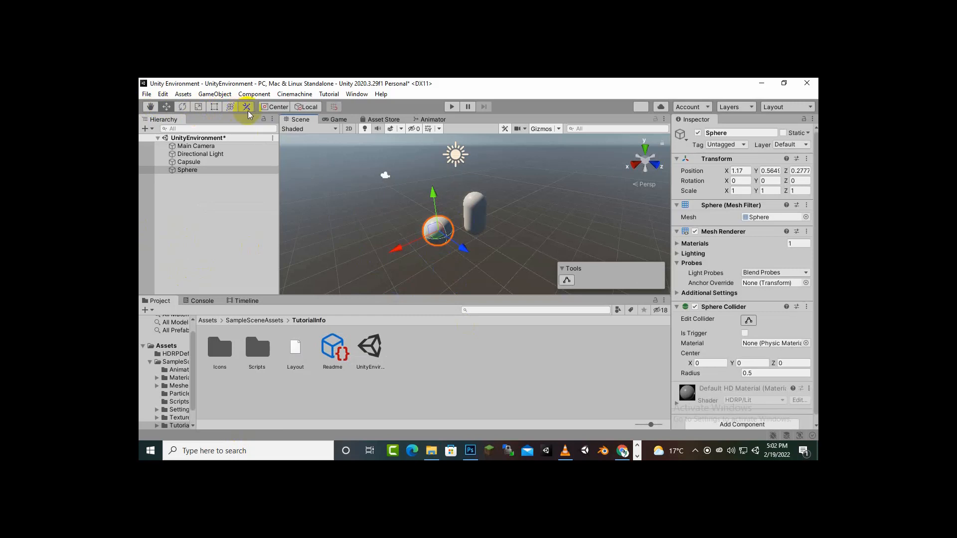
click(150, 107)
mouse_move(331, 203)
mouse_down()
mouse_move(346, 225)
mouse_move(320, 186)
mouse_move(346, 214)
mouse_move(331, 199)
mouse_move(337, 208)
mouse_up()
click(166, 106)
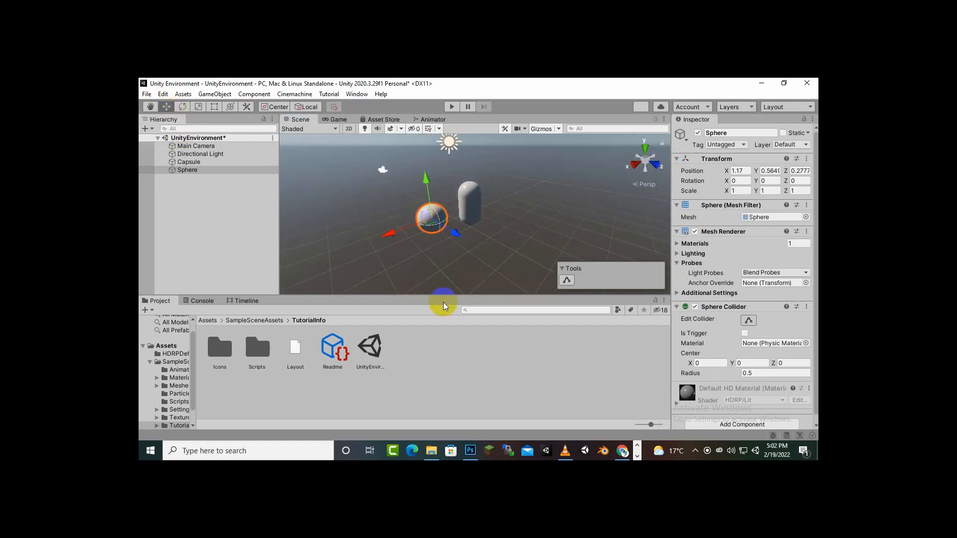
drag(403, 239, 438, 241)
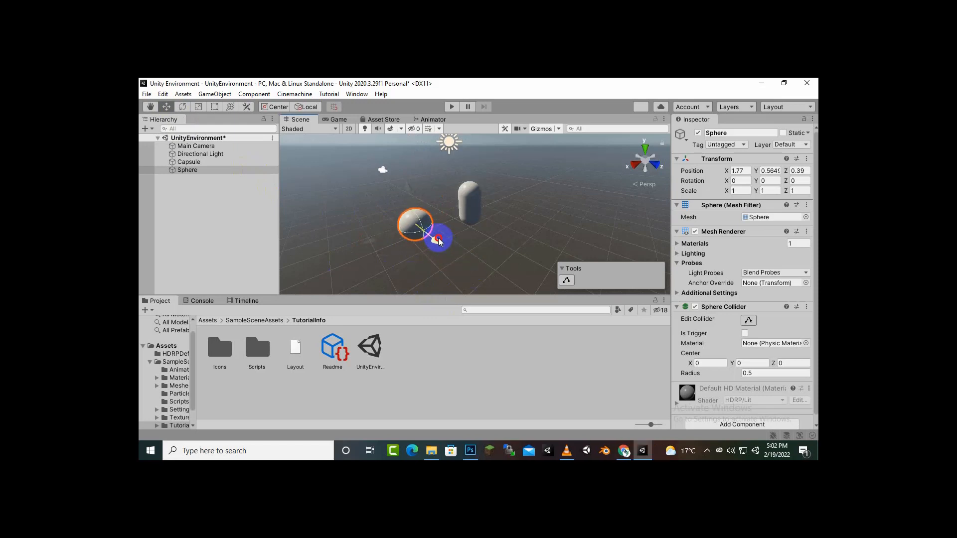
drag(410, 185, 412, 177)
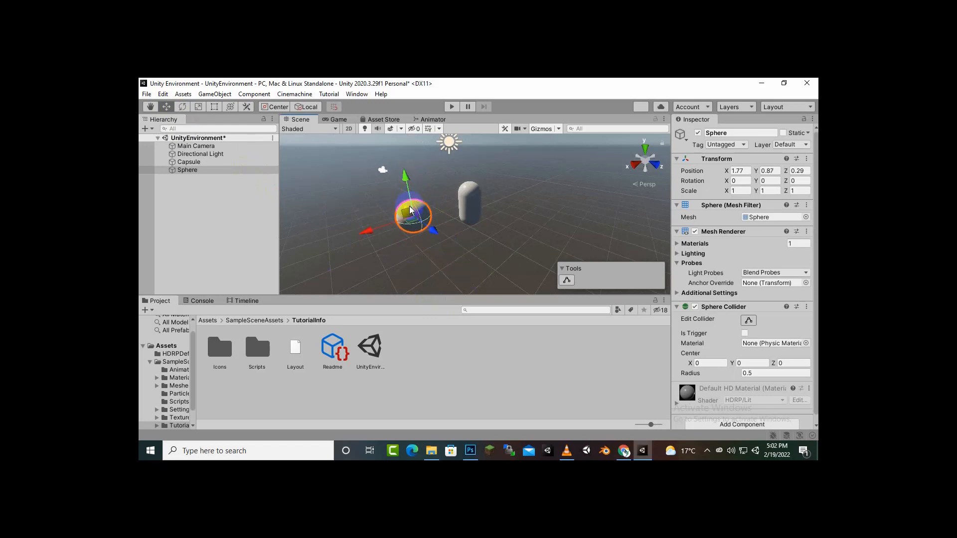
mouse_move(413, 221)
mouse_down()
mouse_move(330, 198)
mouse_move(422, 190)
mouse_move(367, 218)
mouse_move(416, 206)
mouse_move(409, 214)
mouse_up()
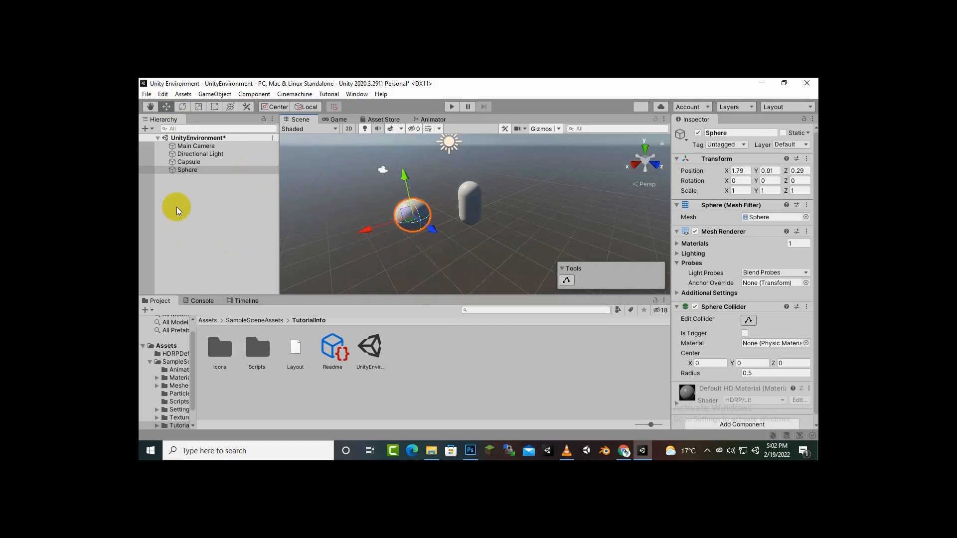
- Rotate the sphere freely with the Rotate tool to about X -18, Y -44.6, Z 44.9
click(183, 107)
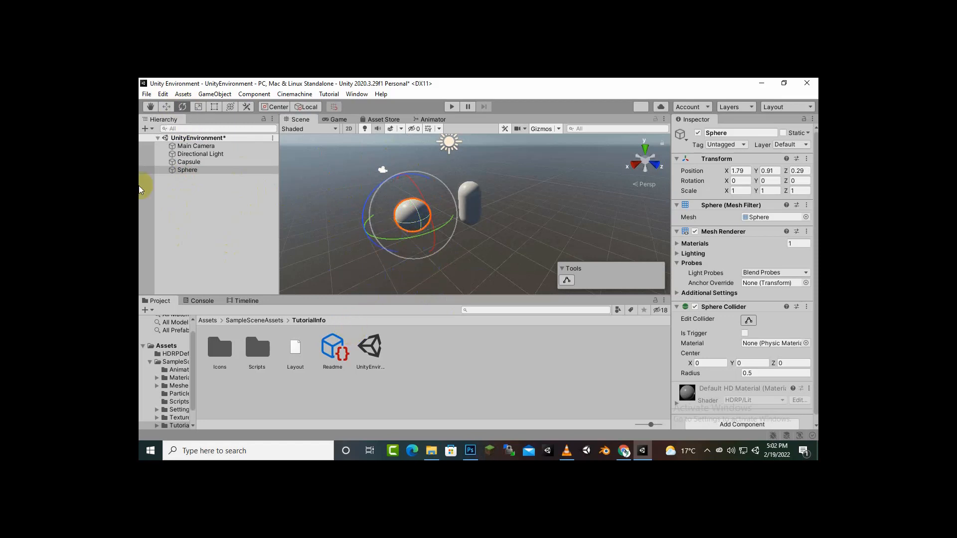
drag(391, 242, 406, 192)
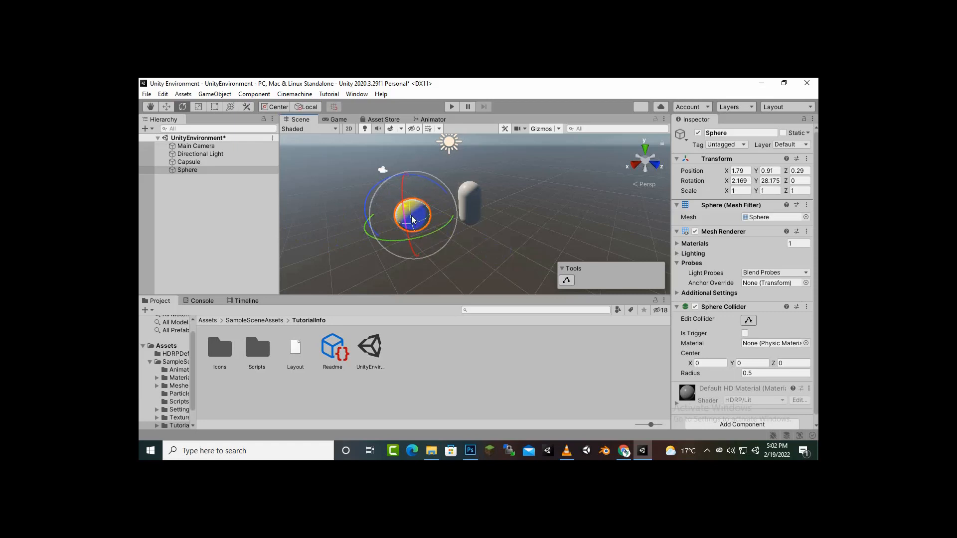
drag(420, 237, 579, 250)
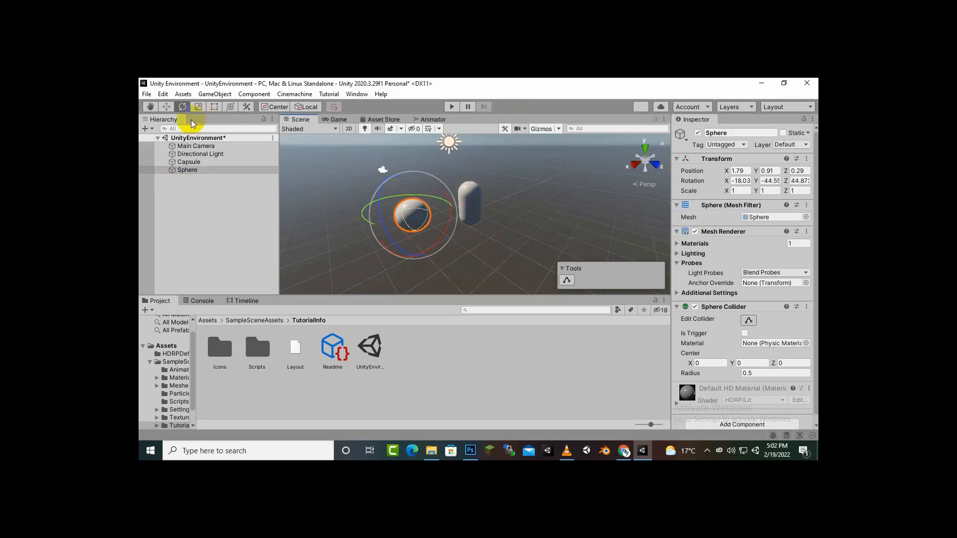
- Stretch the sphere with the Scale tool to a scale of about X 1.30, Y 2.23, Z 3.84, and deselect it
click(197, 106)
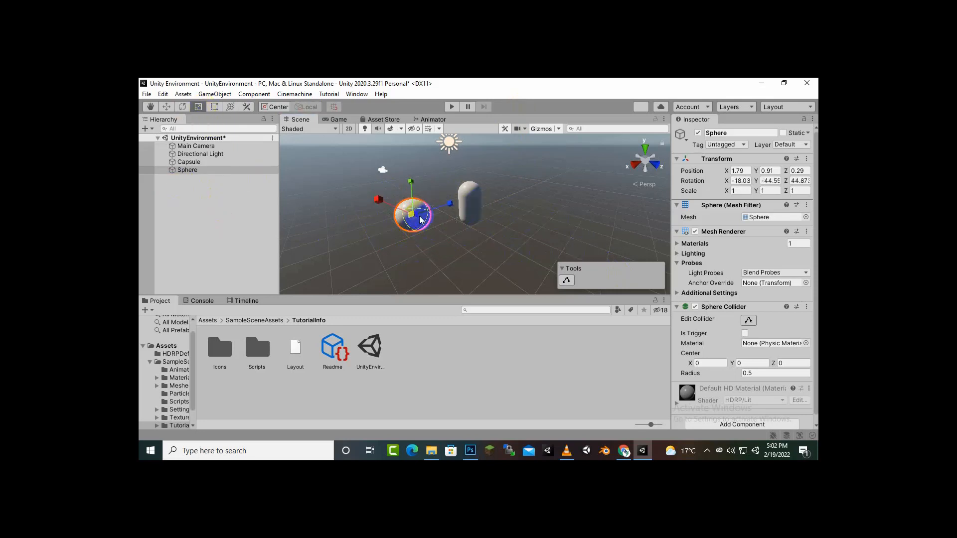
drag(417, 212, 513, 205)
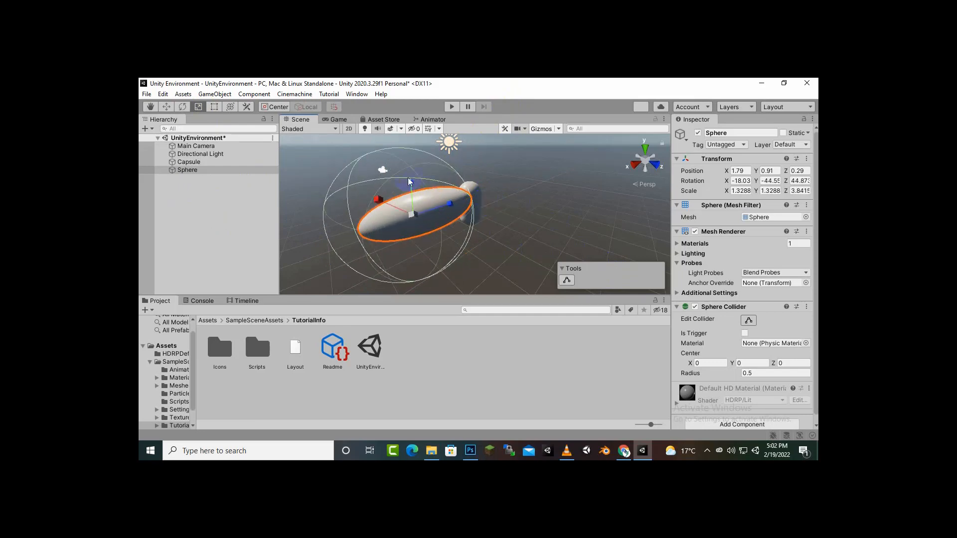
drag(408, 178, 406, 129)
click(407, 199)
drag(409, 184, 371, 208)
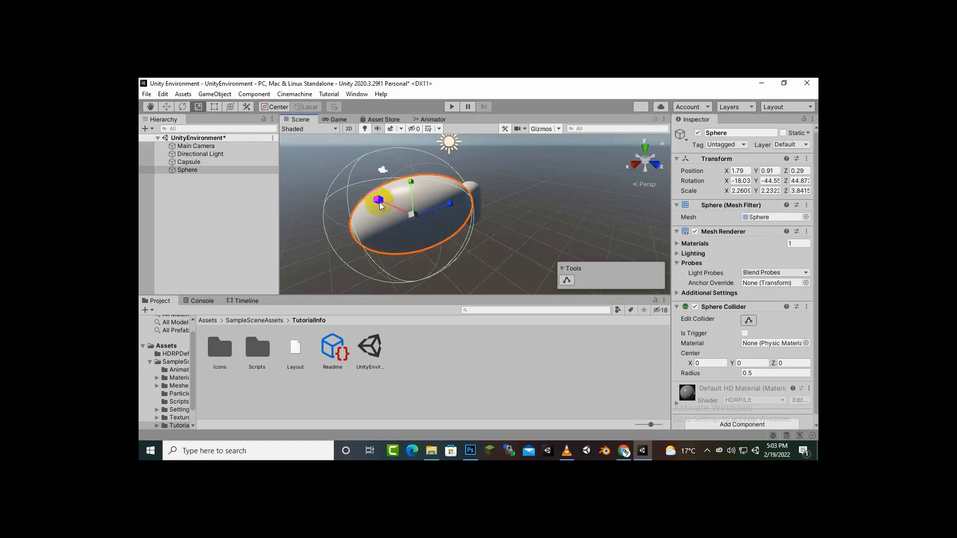
mouse_move(376, 203)
mouse_down()
mouse_move(351, 199)
mouse_move(381, 198)
mouse_up()
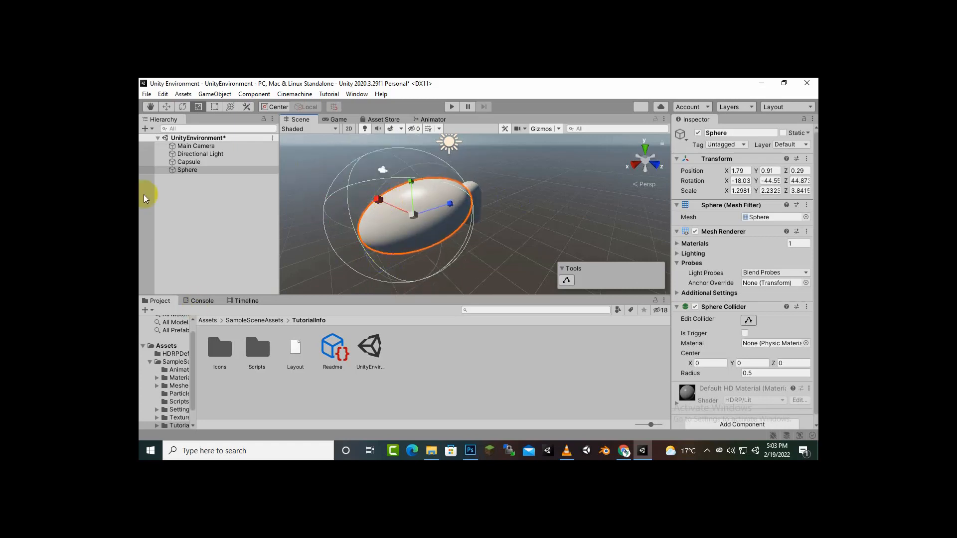
click(213, 198)
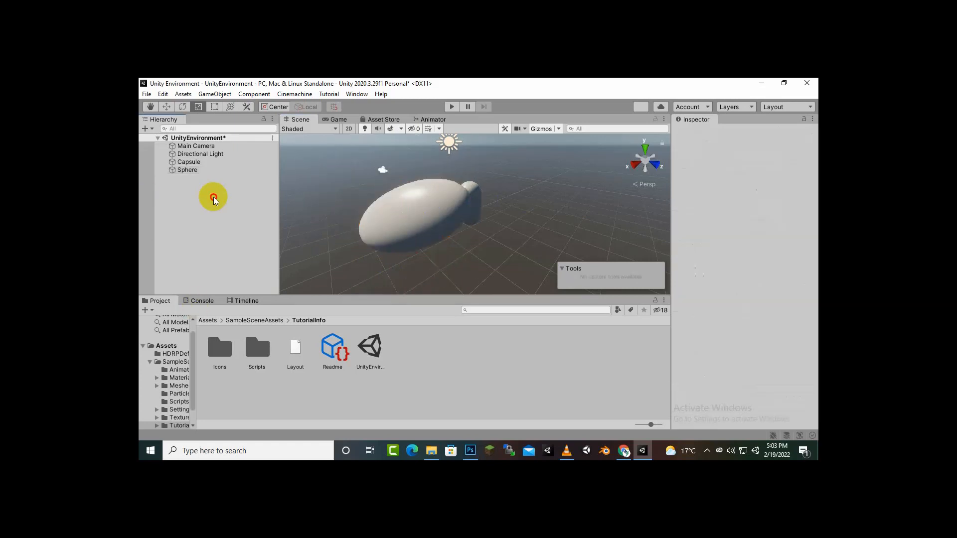
- Resize the stretched sphere from one corner with the Rect tool to a scale of about Y 2.38 and Z 4.29
click(393, 225)
click(215, 106)
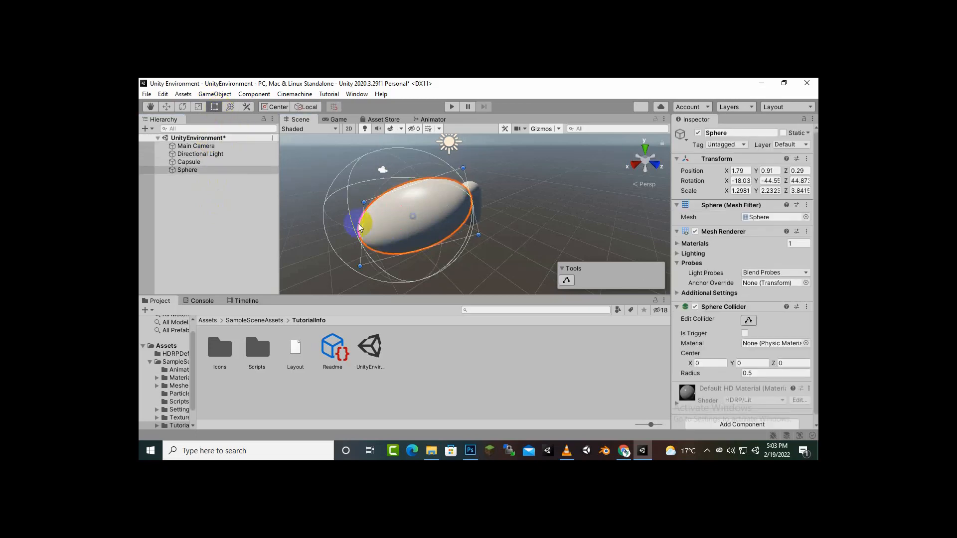
scroll(519, 225, down, 1)
middle_drag(523, 201, 527, 215)
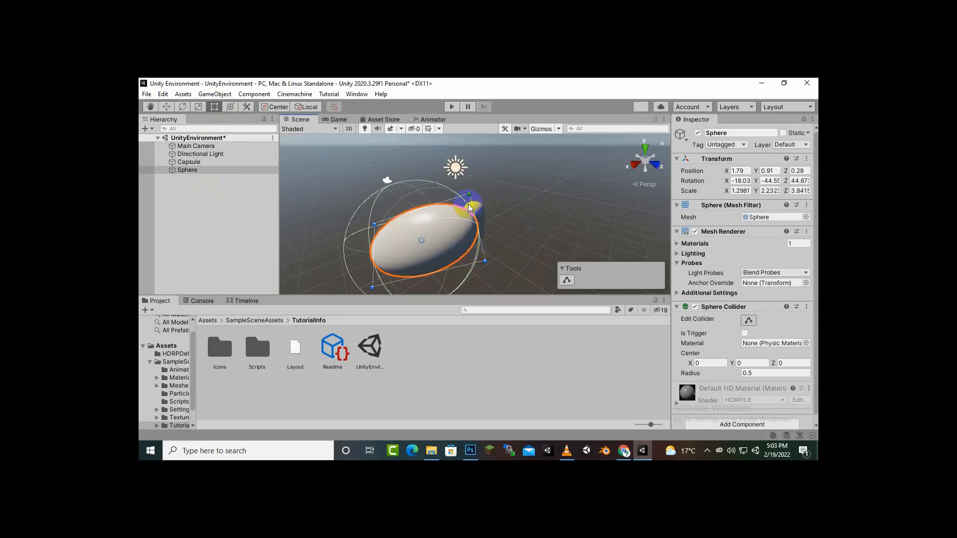
mouse_move(470, 193)
mouse_down()
mouse_move(504, 178)
mouse_move(623, 214)
mouse_move(519, 172)
mouse_move(439, 219)
mouse_move(487, 181)
mouse_move(481, 187)
mouse_up()
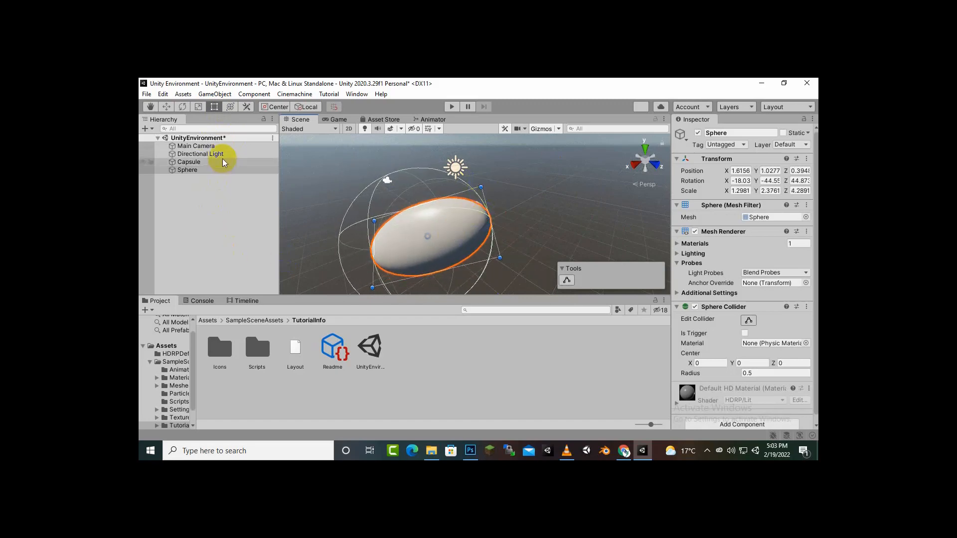
- Enlarge the sphere uniformly with the combined Transform tool to a scale of about X 1.52, Y 2.78, Z 5.02
click(231, 107)
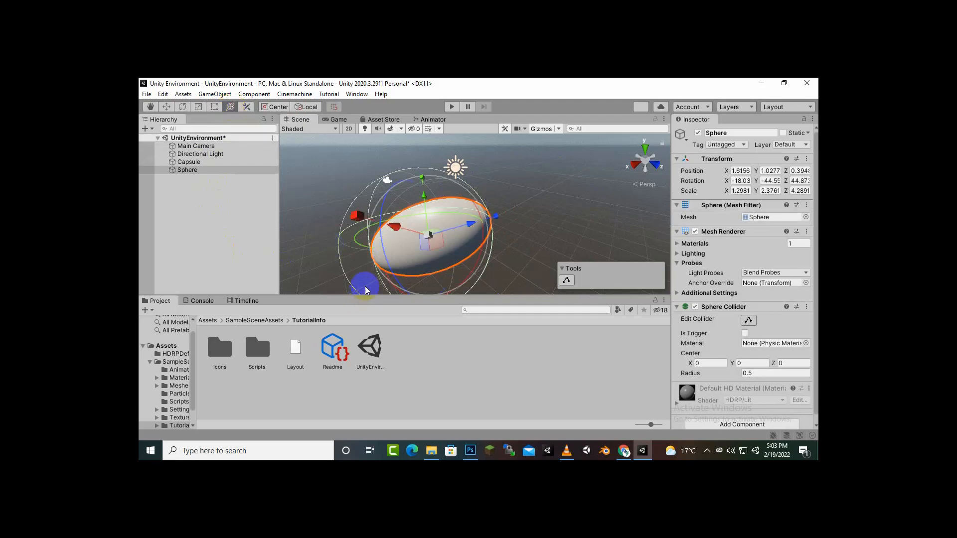
middle_drag(555, 227, 529, 243)
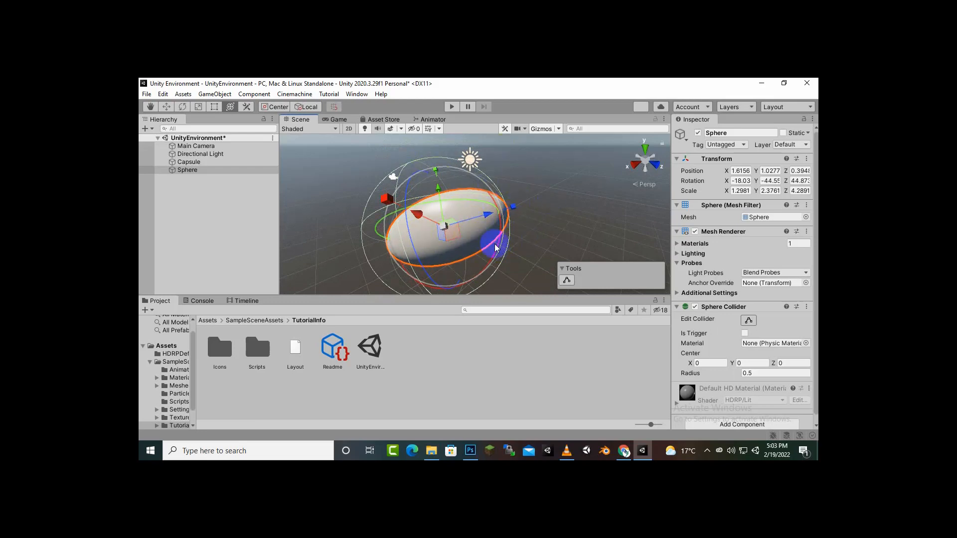
drag(444, 226, 450, 224)
drag(511, 237, 489, 256)
click(466, 207)
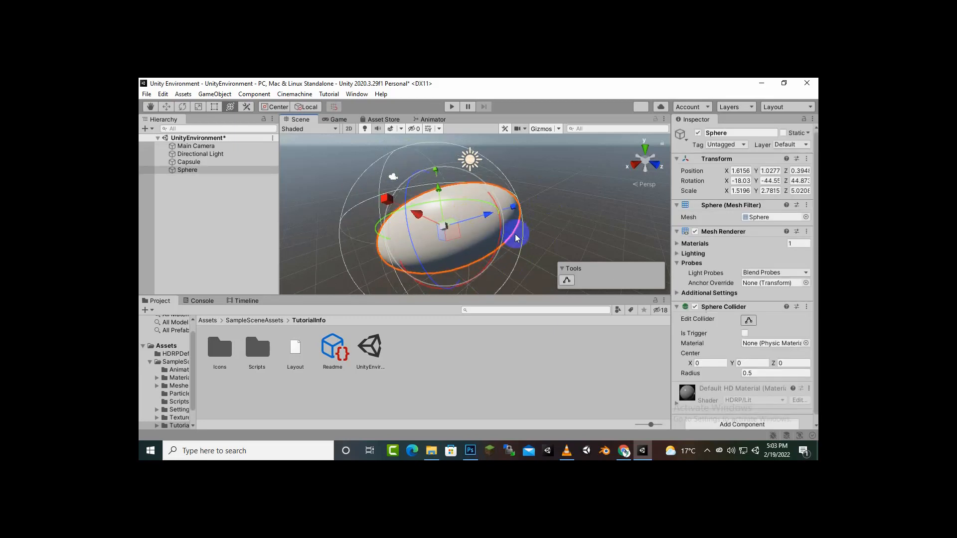
- Rotate the sphere to about 52.9 degrees on Z and move it to about X 1.04, Y 1.29, Z 0.98 with the Transform tool
drag(516, 238, 513, 268)
click(464, 203)
click(477, 212)
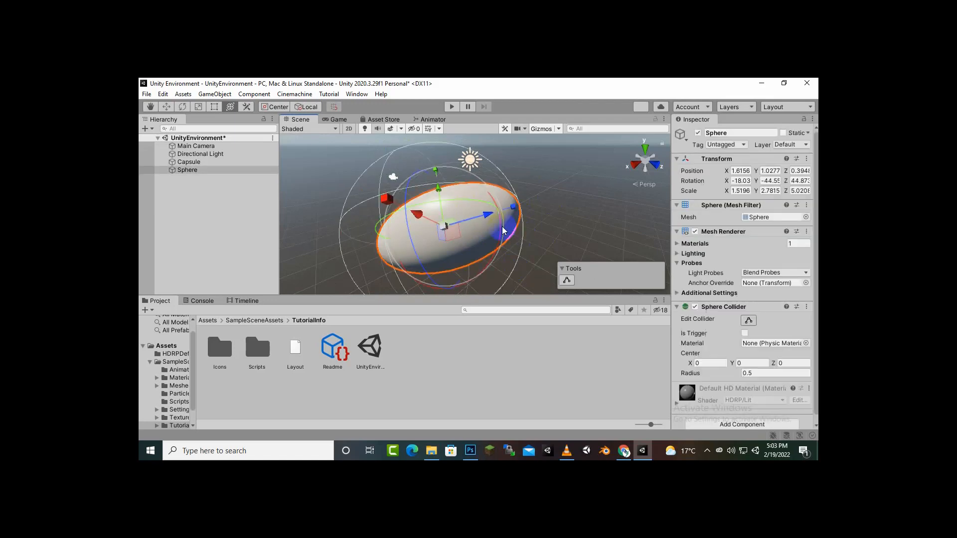
click(518, 232)
click(465, 214)
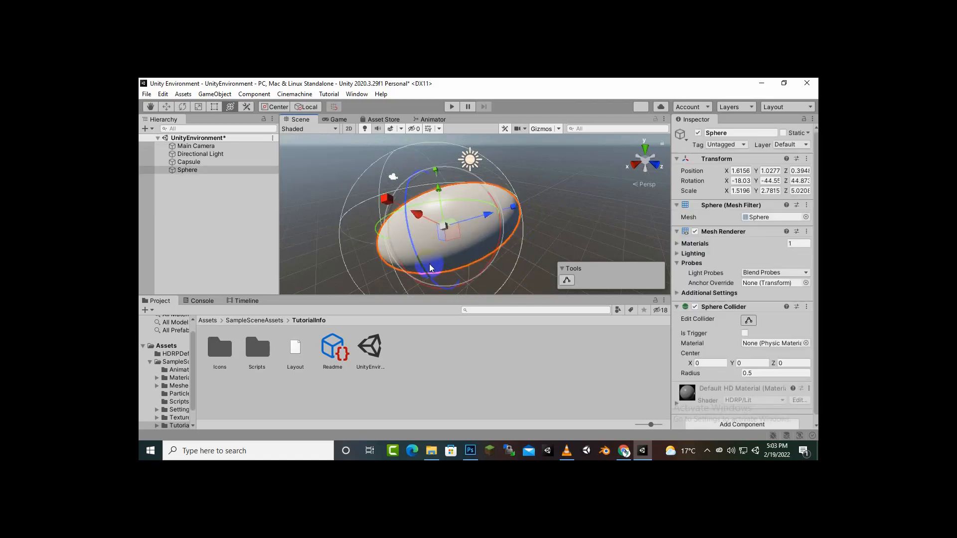
drag(421, 259, 516, 231)
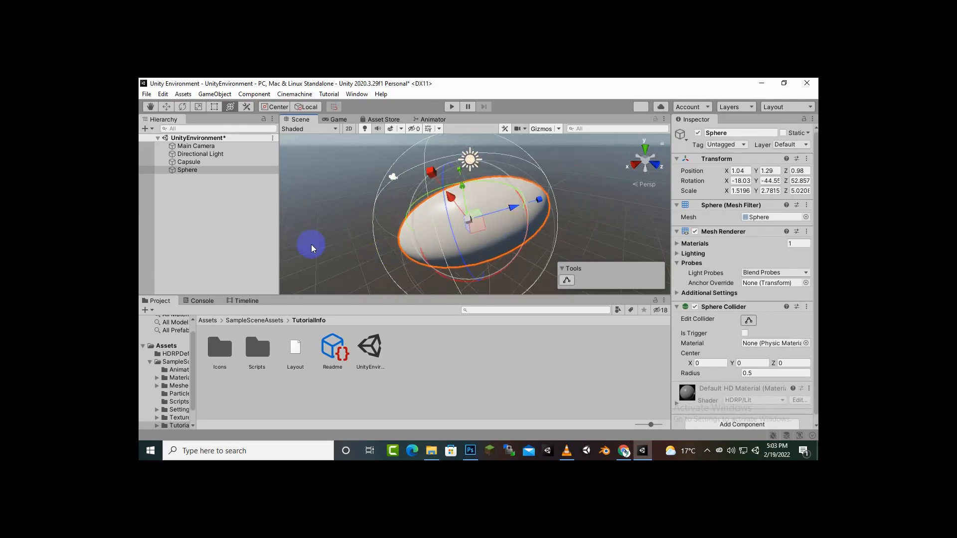
- Delete the stretched sphere from the UnityEnvironment scene, keeping the capsule
key(Delete)
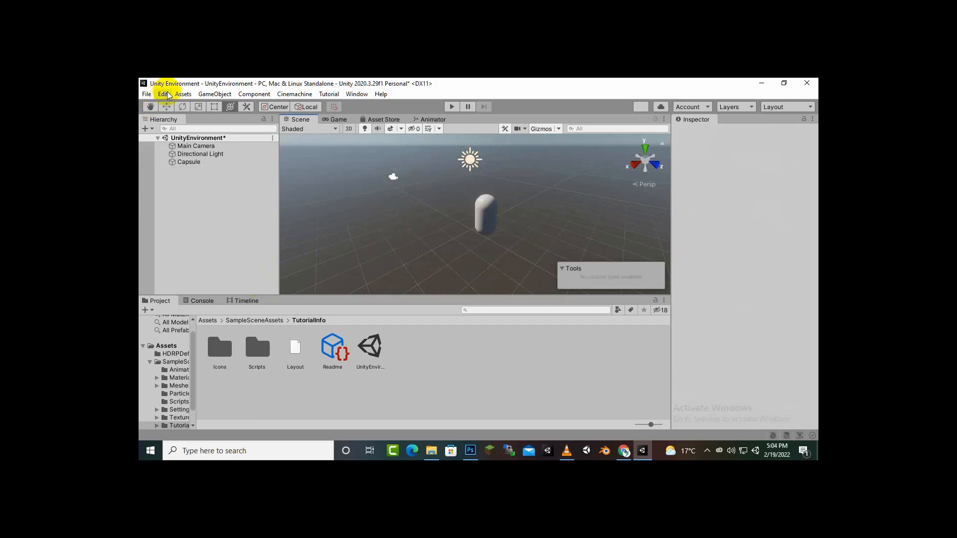
click(149, 95)
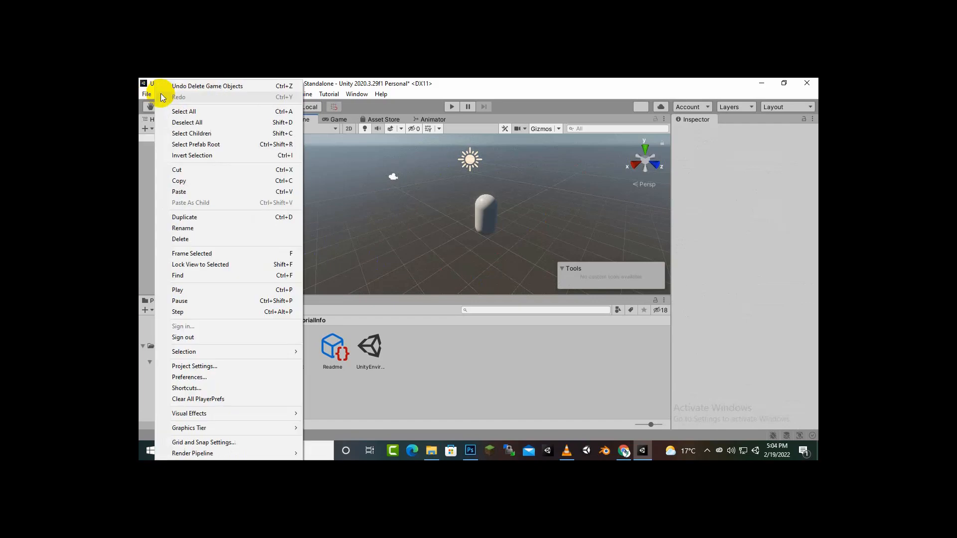
mouse_move(166, 91)
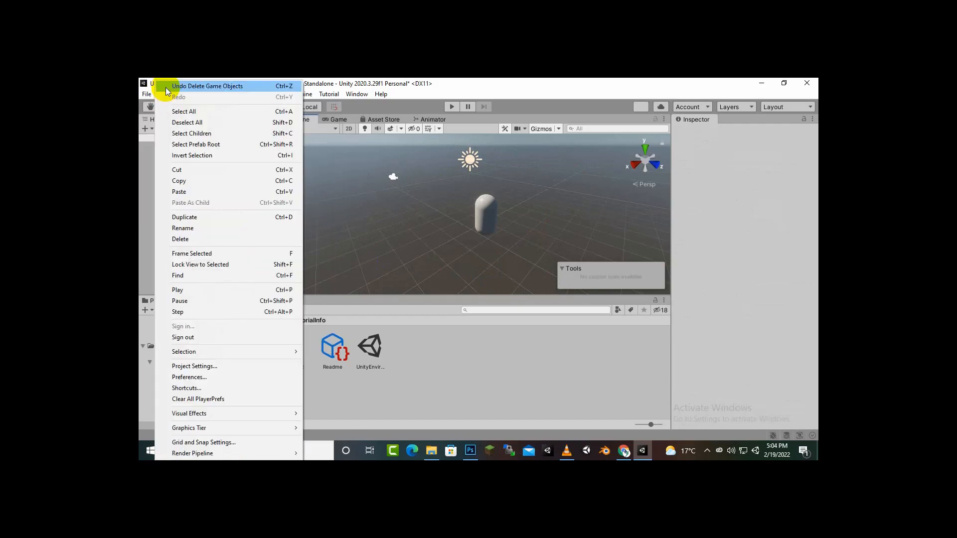
click(464, 233)
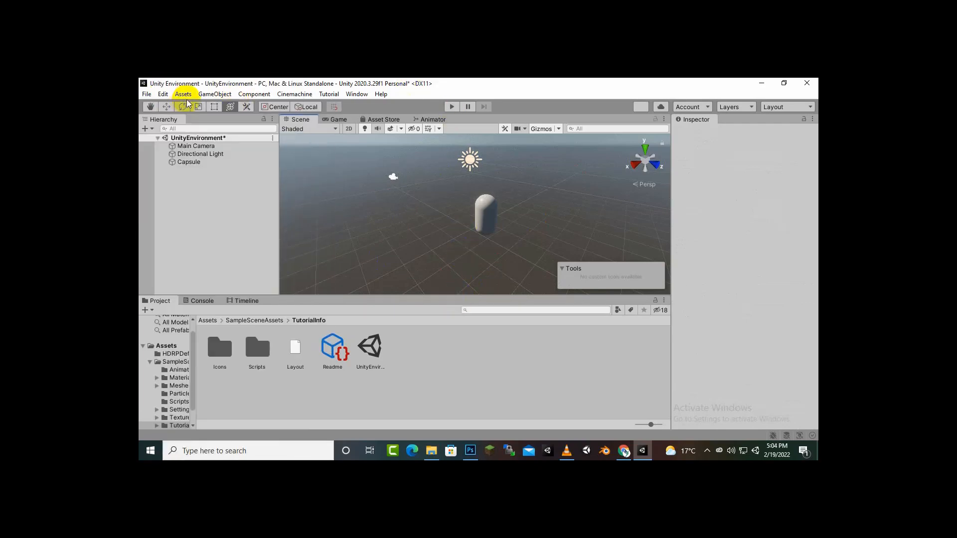
click(220, 94)
mouse_move(294, 95)
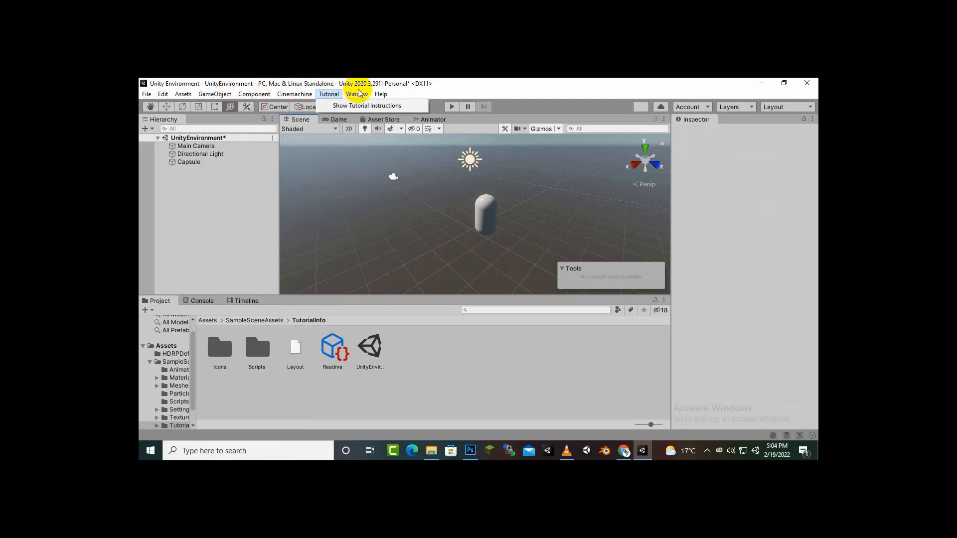
mouse_move(364, 95)
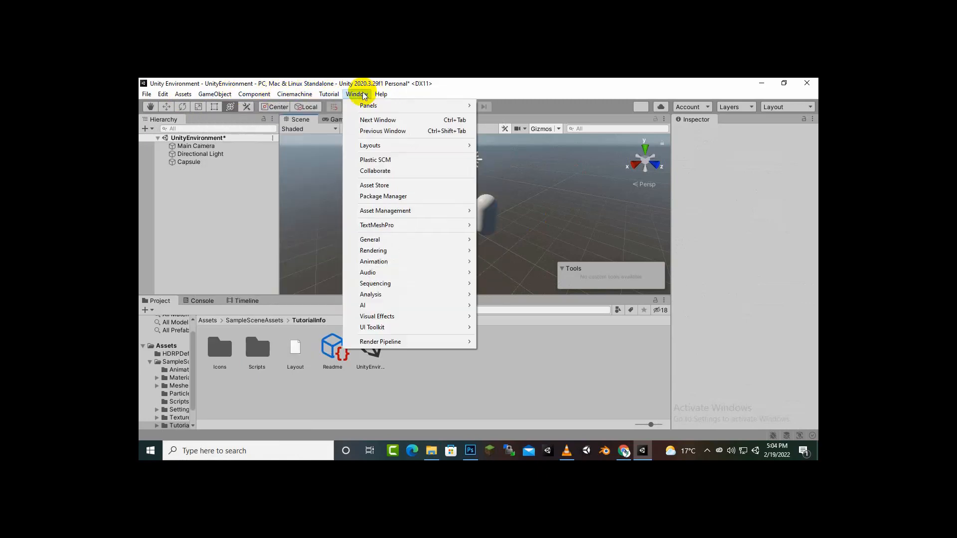
mouse_move(215, 96)
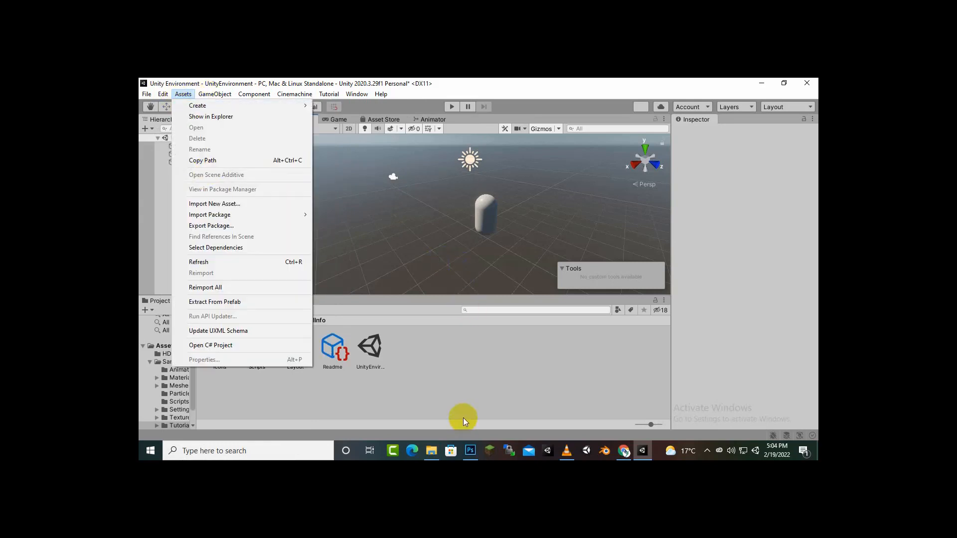
- Delete the capsule from the UnityEnvironment scene, leaving only the Main Camera and Directional Light
click(482, 213)
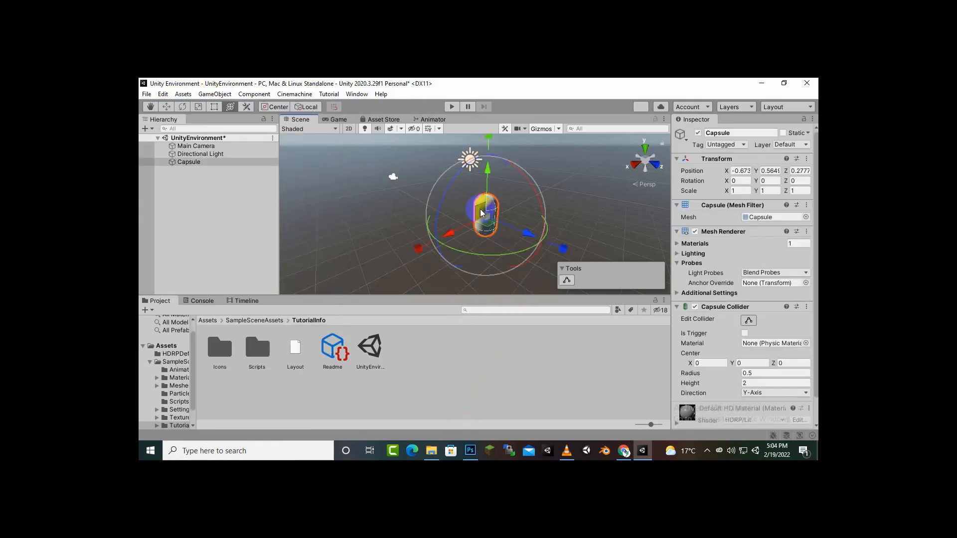
key(Delete)
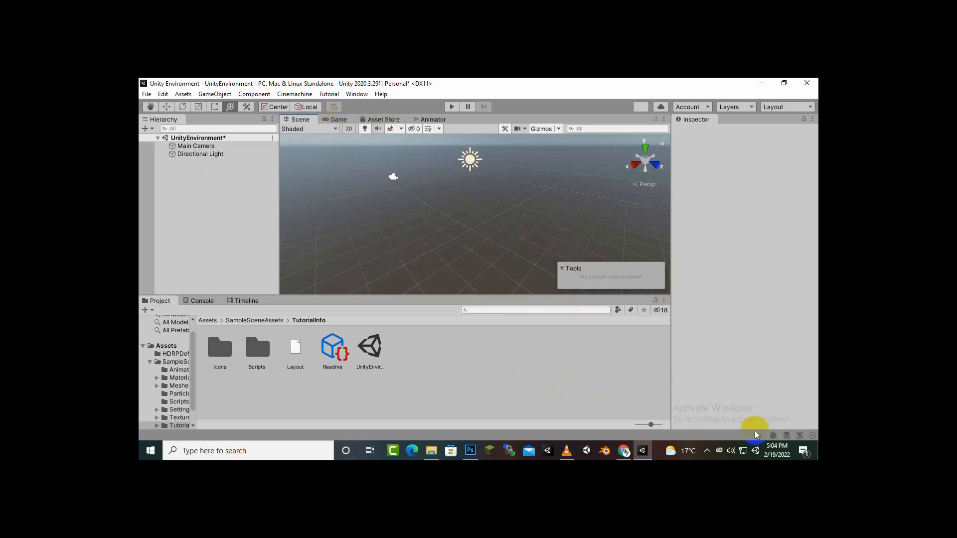
click(707, 451)
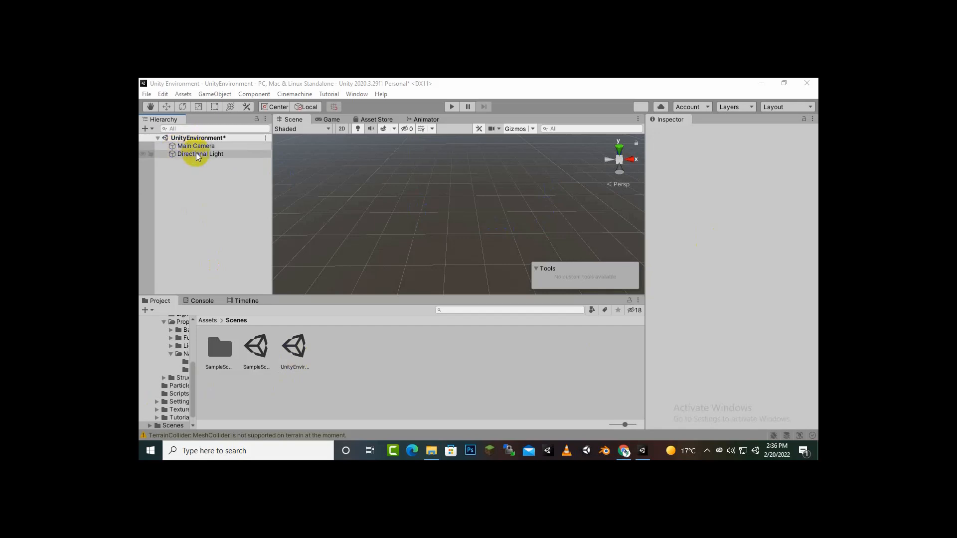
- Add a Terrain 3D object to the UnityEnvironment scene, keeping its default name
right_click(199, 185)
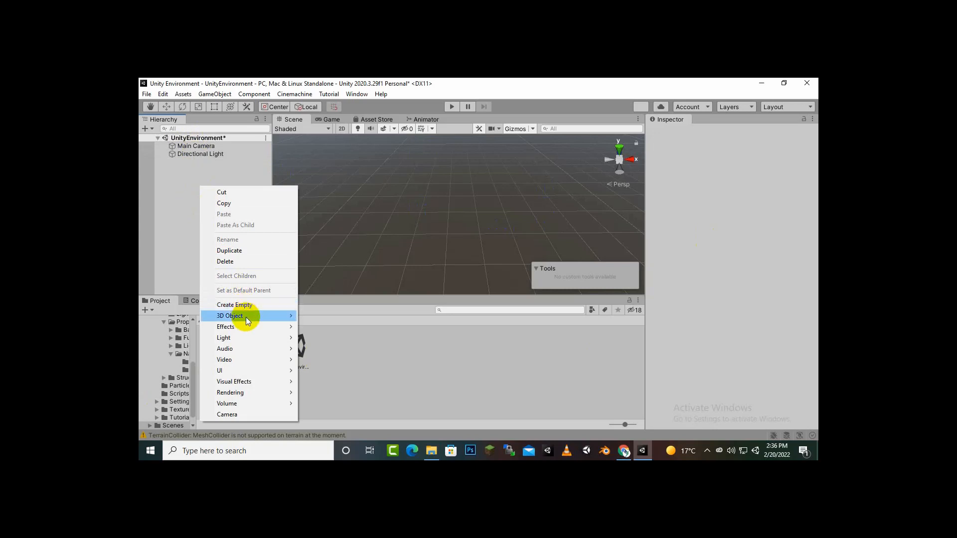
mouse_move(246, 317)
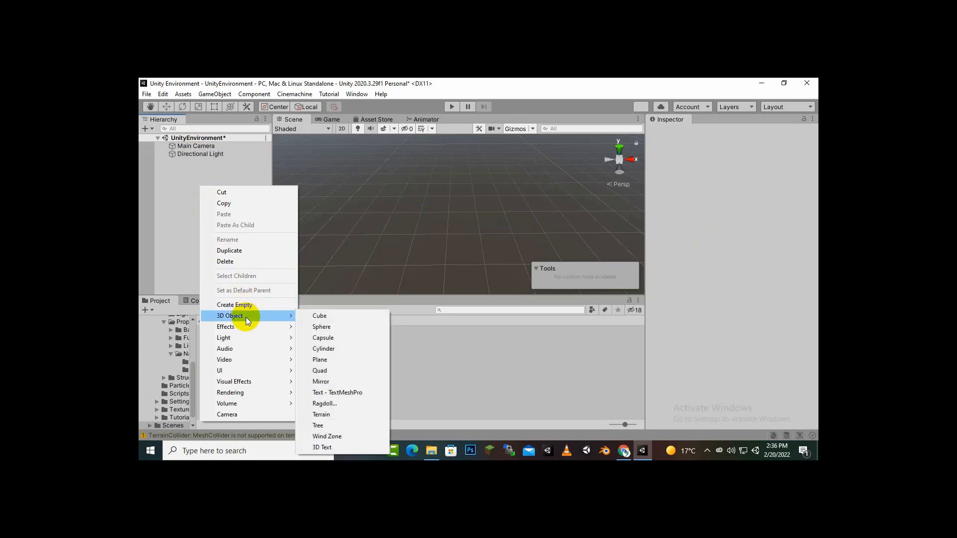
click(372, 415)
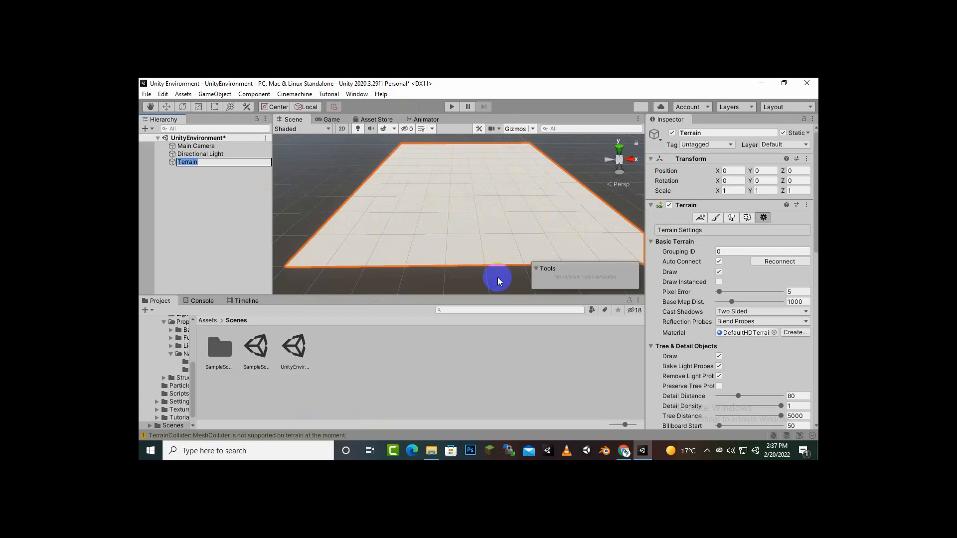
click(219, 182)
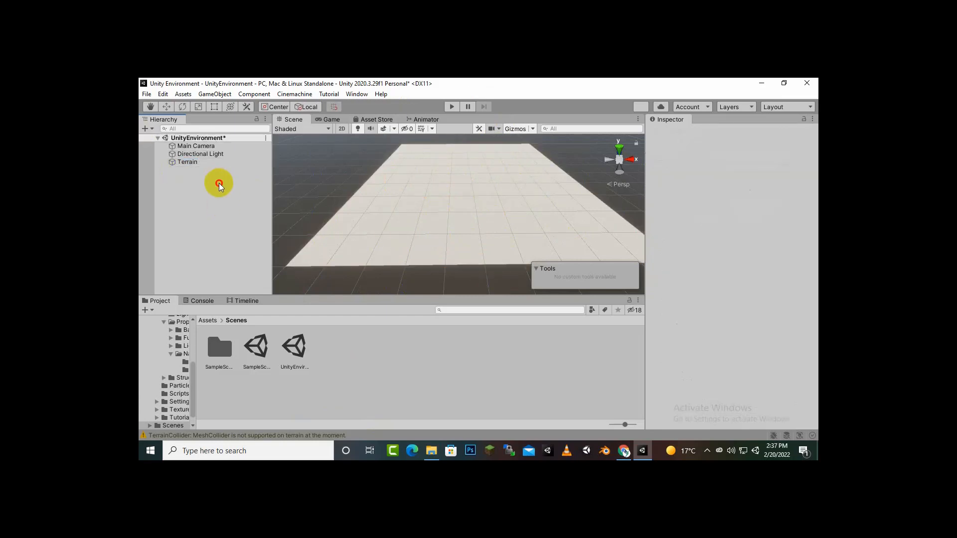
- Look through the new terrain's settings and its Create Neighbor Terrains options
click(205, 165)
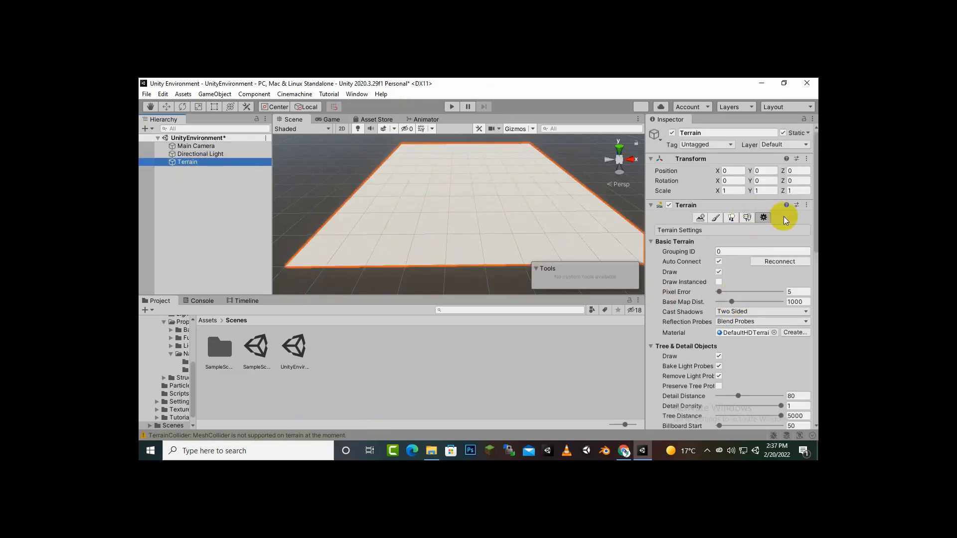
scroll(723, 361, down, 10)
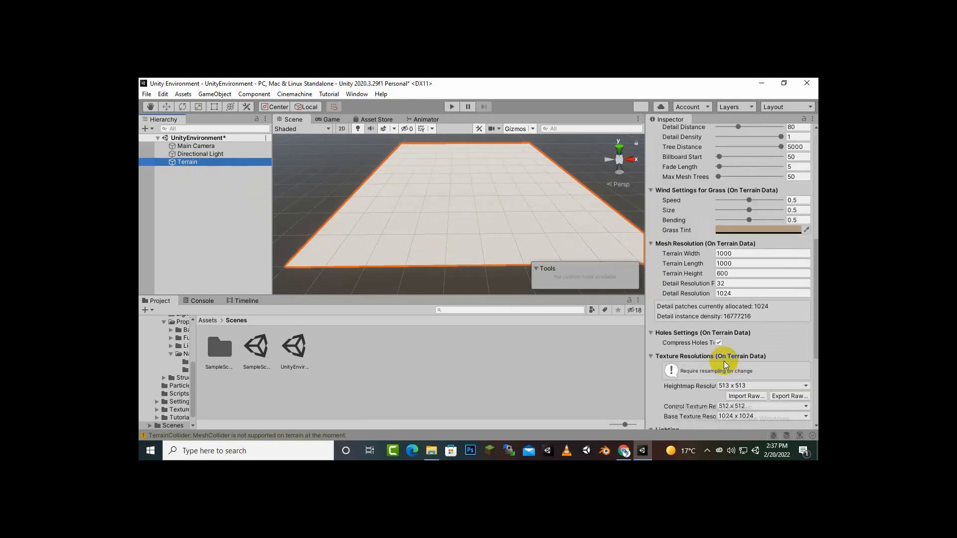
scroll(724, 359, up, 10)
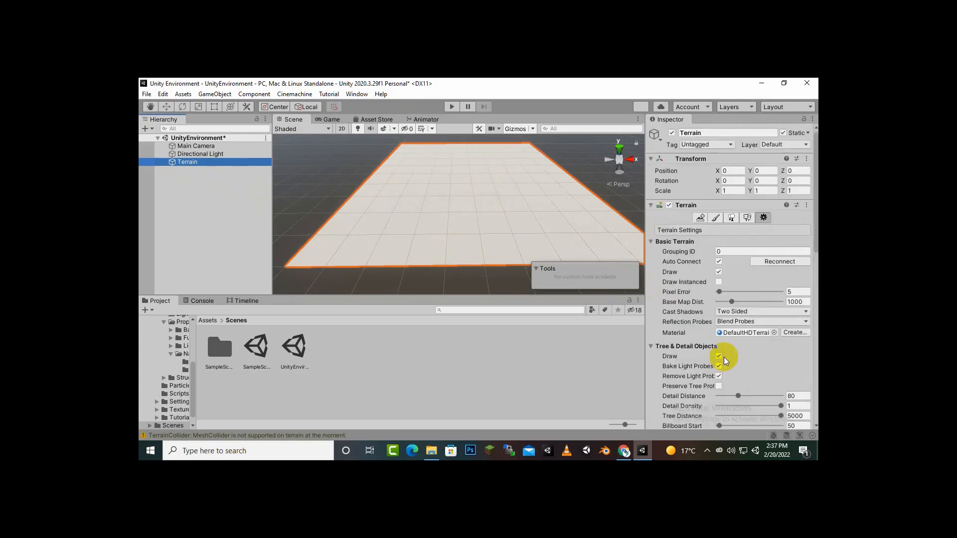
click(704, 217)
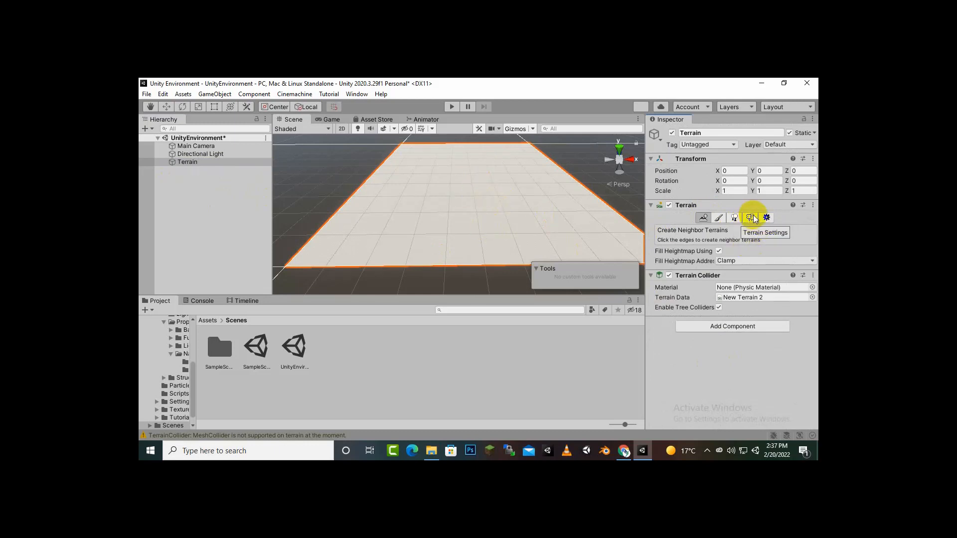
click(766, 217)
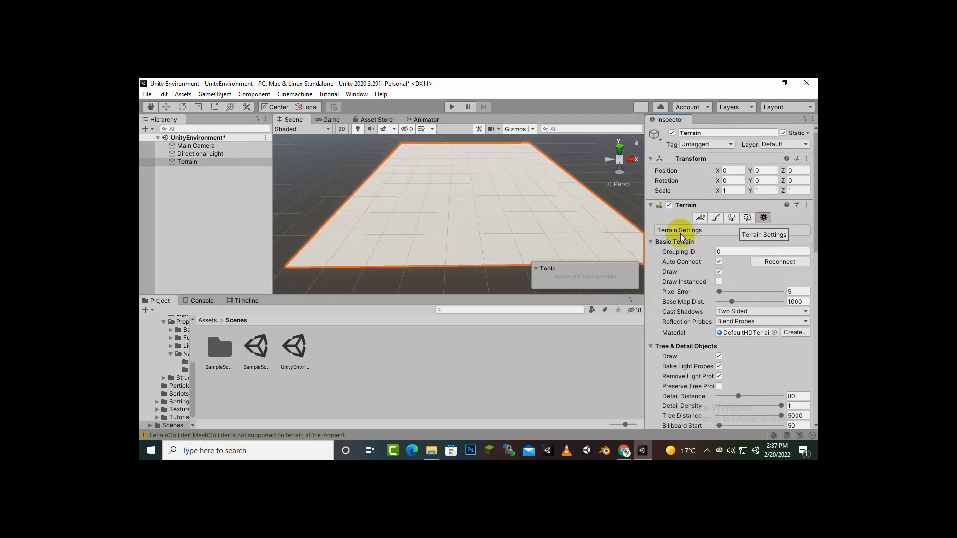
- Set both the Terrain Width and the Terrain Length to 150 in the terrain's mesh resolution settings
scroll(680, 283, down, 10)
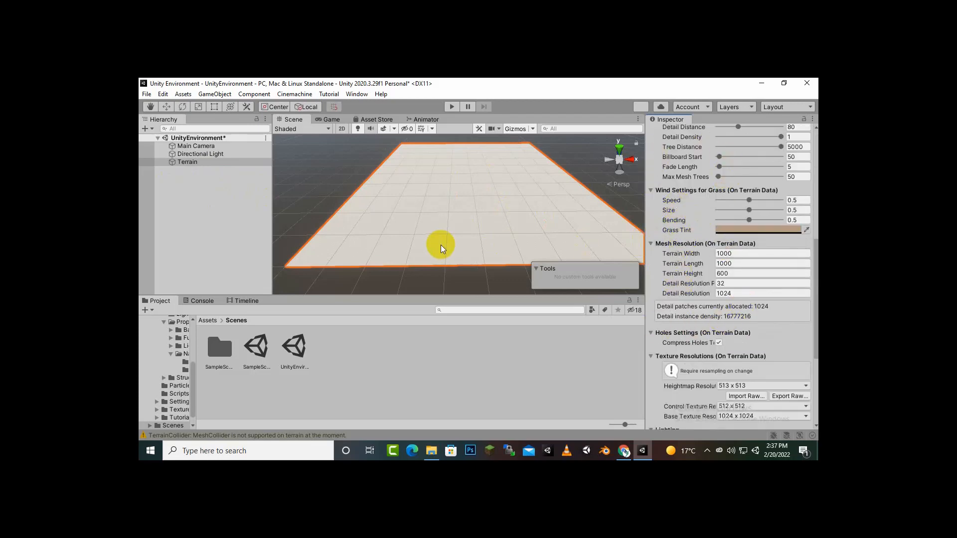
click(726, 263)
click(736, 253)
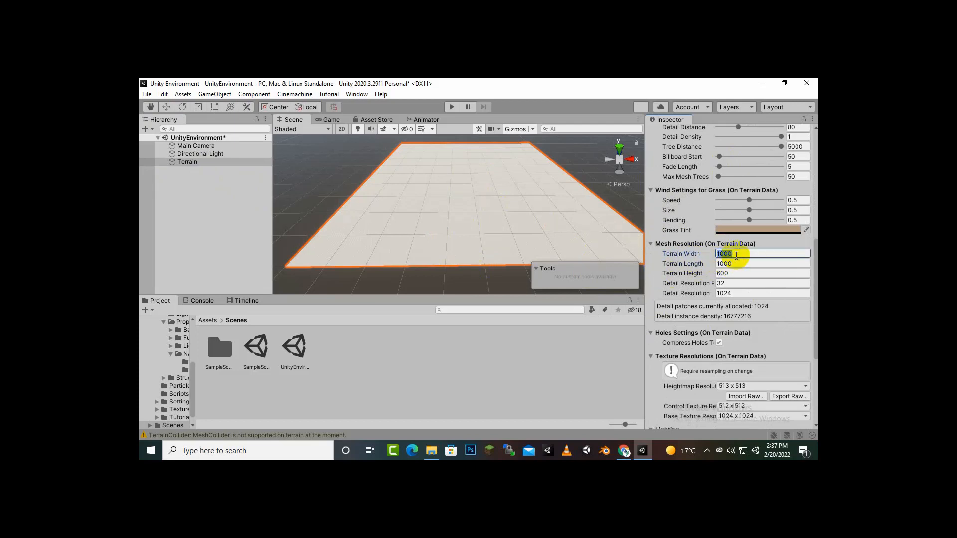
click(738, 264)
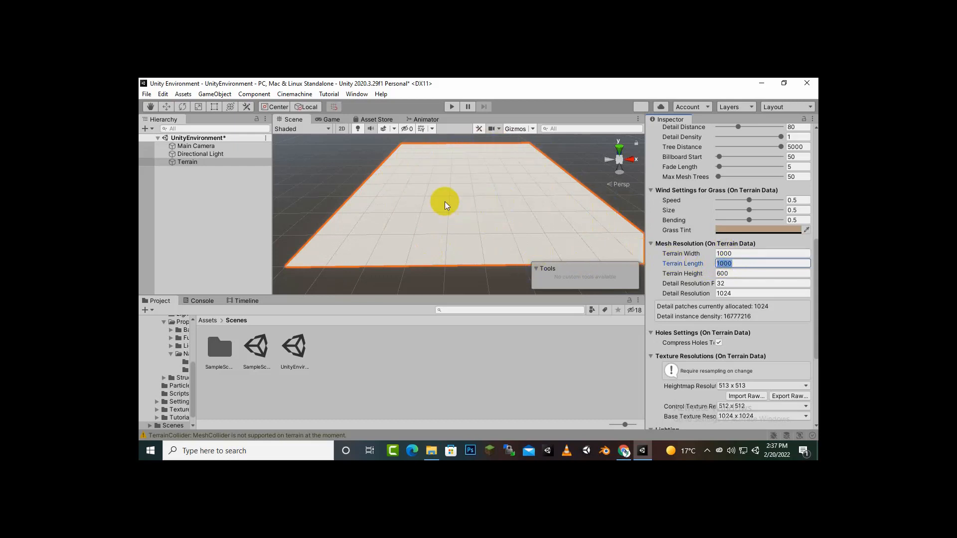
click(740, 261)
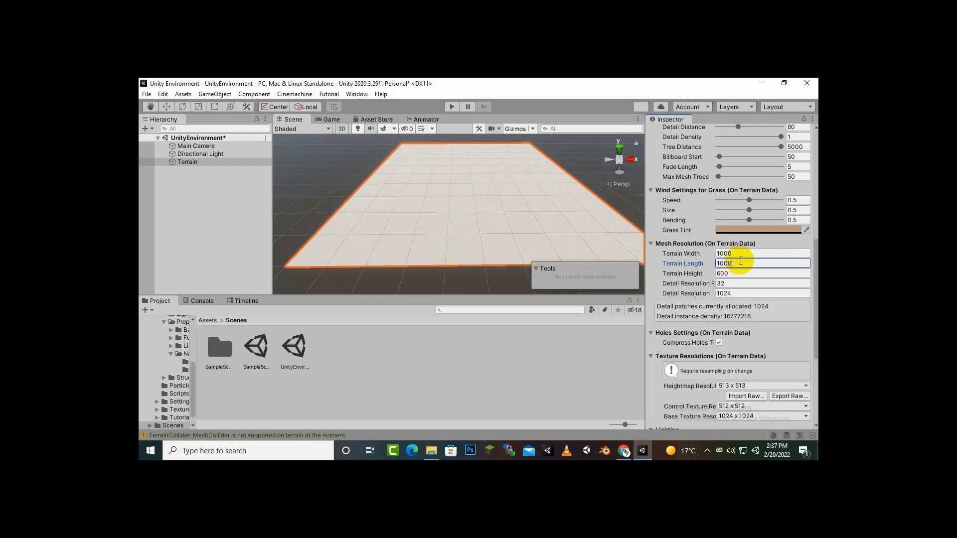
click(738, 253)
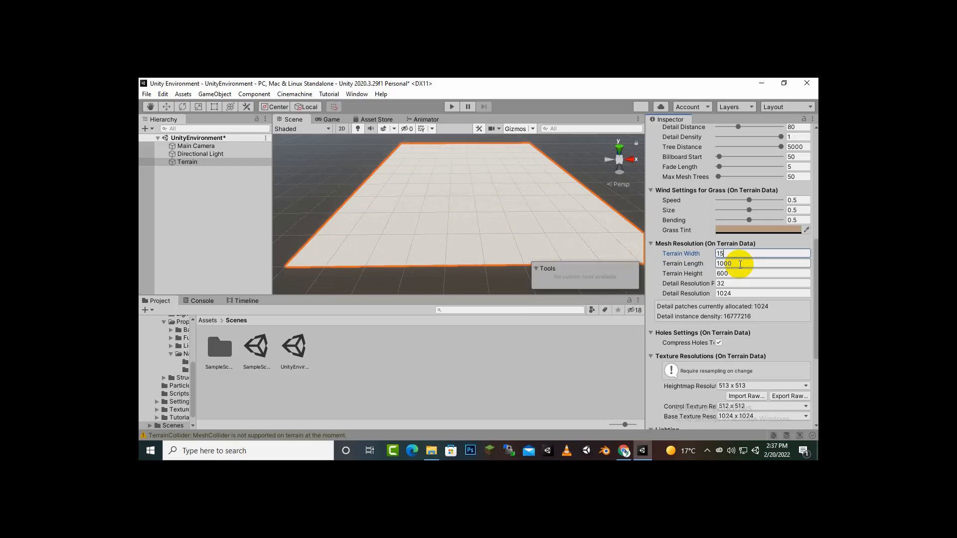
click(740, 264)
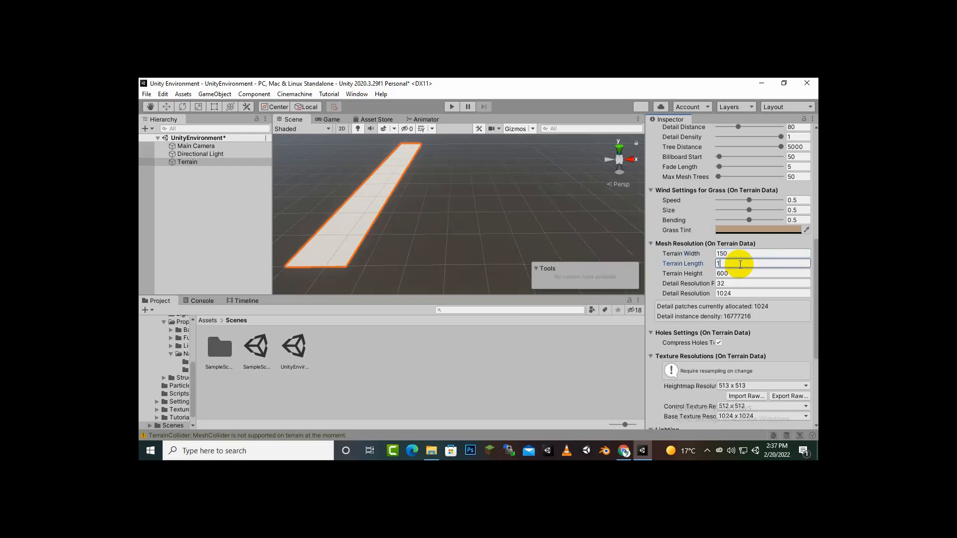
text(150)
key(Return)
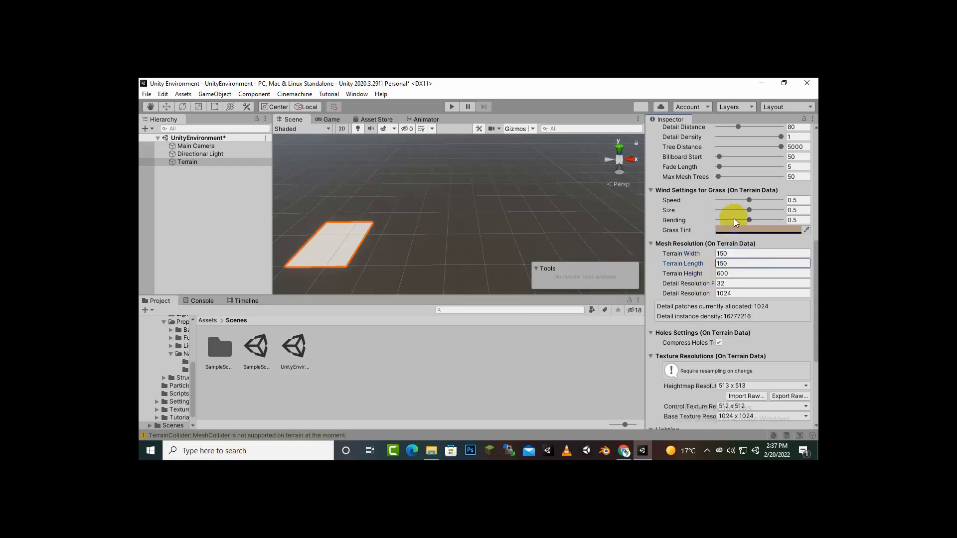
middle_drag(424, 237, 508, 210)
scroll(516, 217, up, 5)
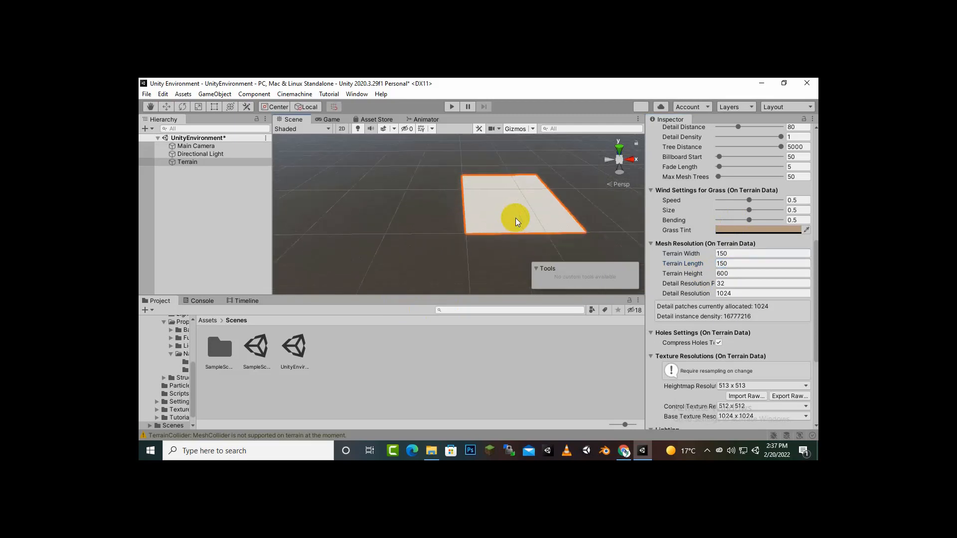
middle_drag(406, 231, 385, 232)
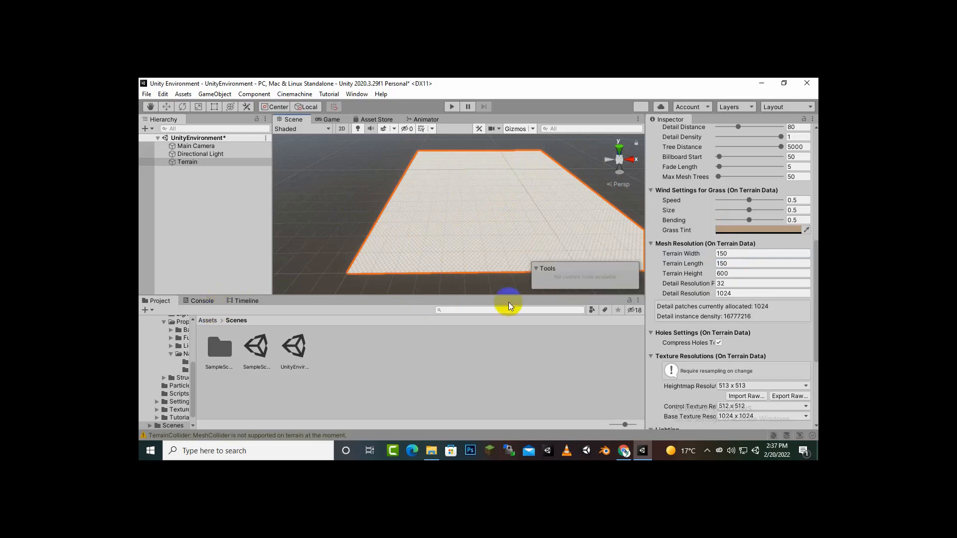
- Examine the root Assets folder and the terrain's Paint Terrain, Create Neighbor Terrains, Paint Trees, Paint Details and Terrain Settings tools
click(209, 321)
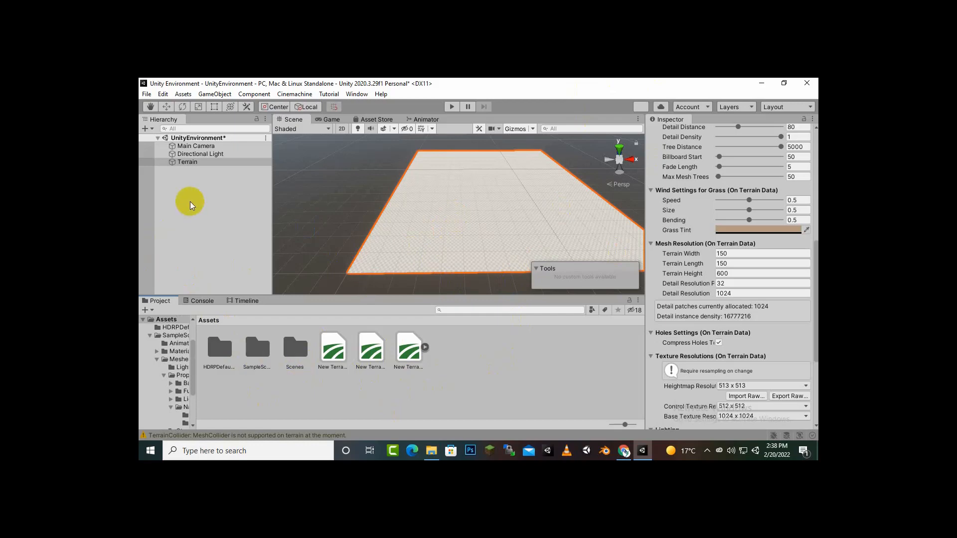
click(194, 163)
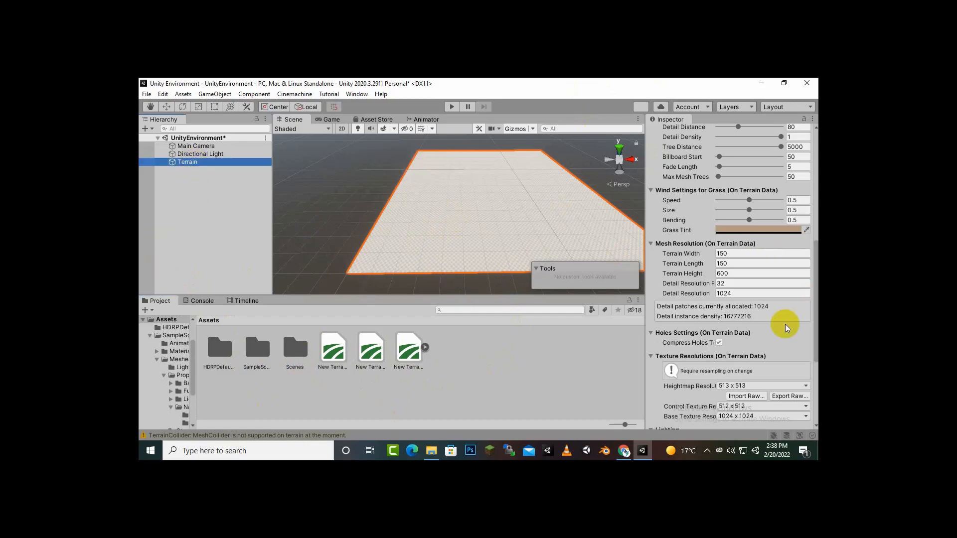
scroll(778, 326, up, 5)
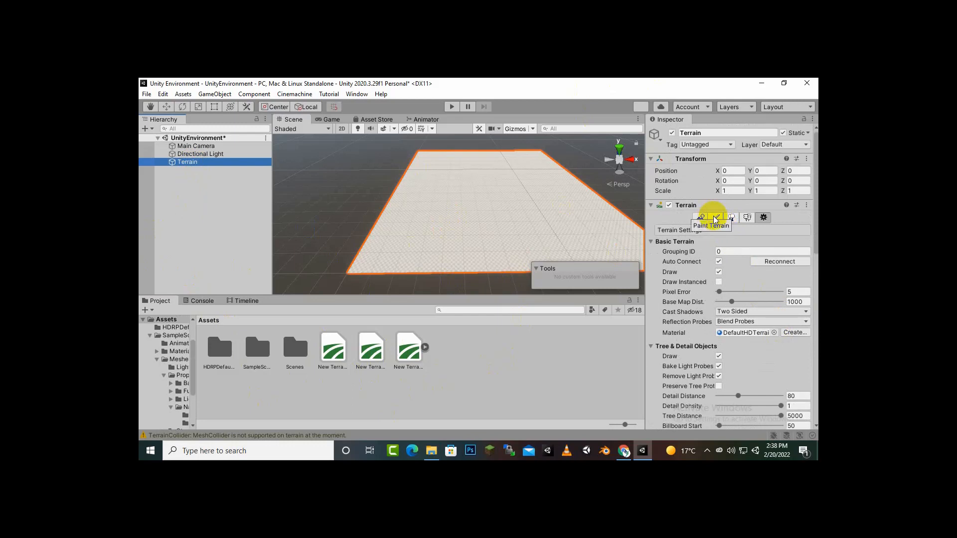
click(716, 219)
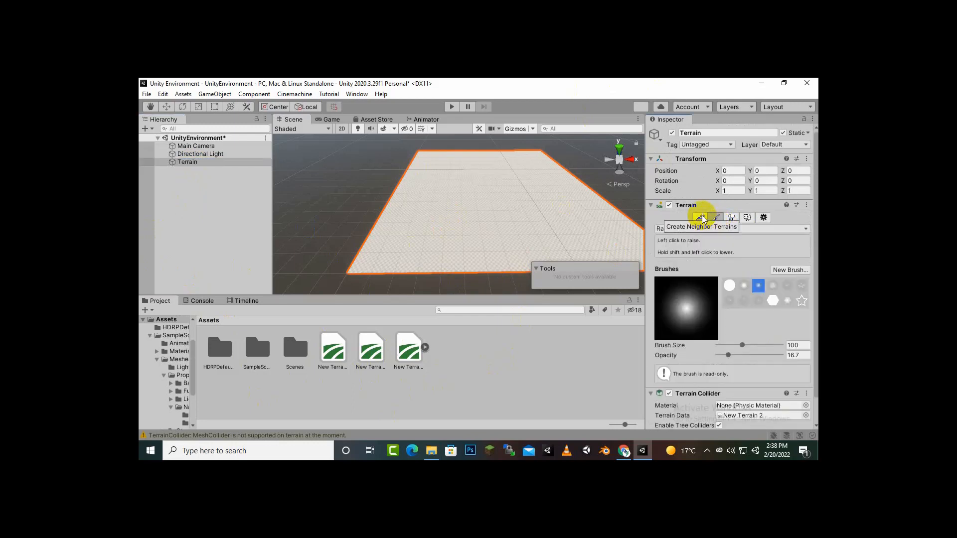
click(703, 219)
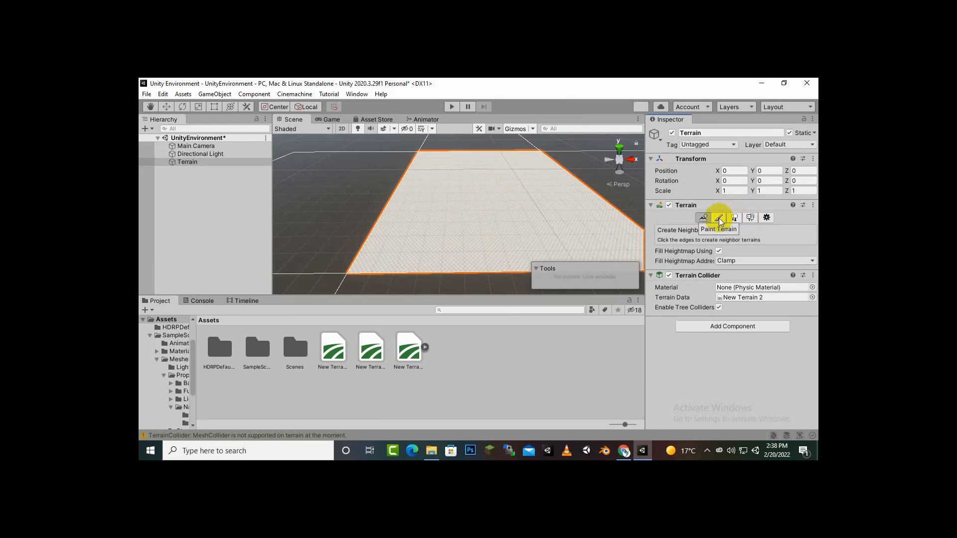
click(720, 220)
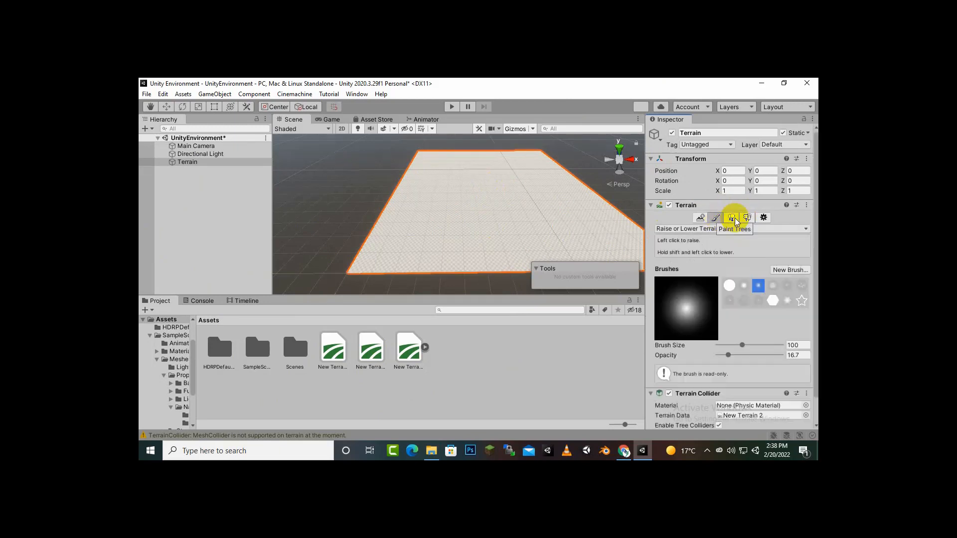
click(731, 218)
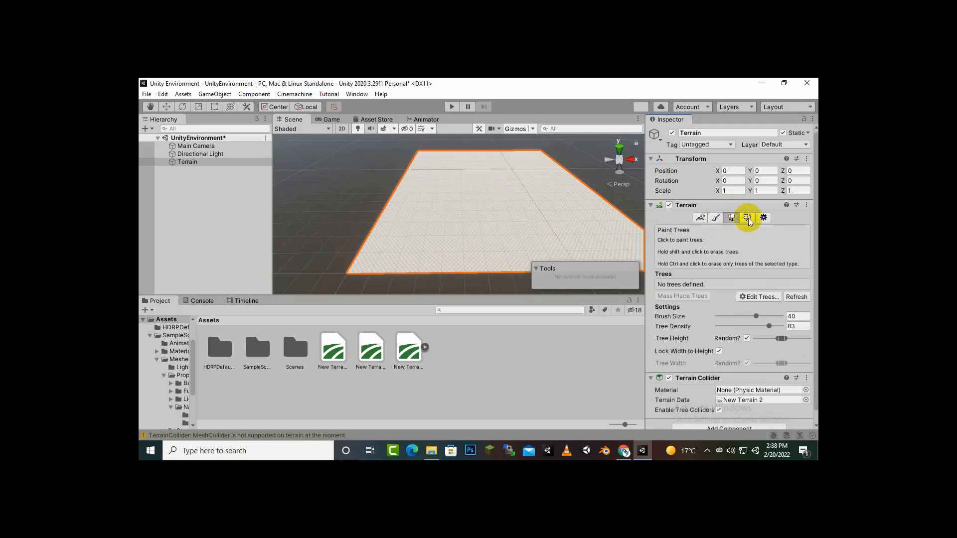
click(748, 218)
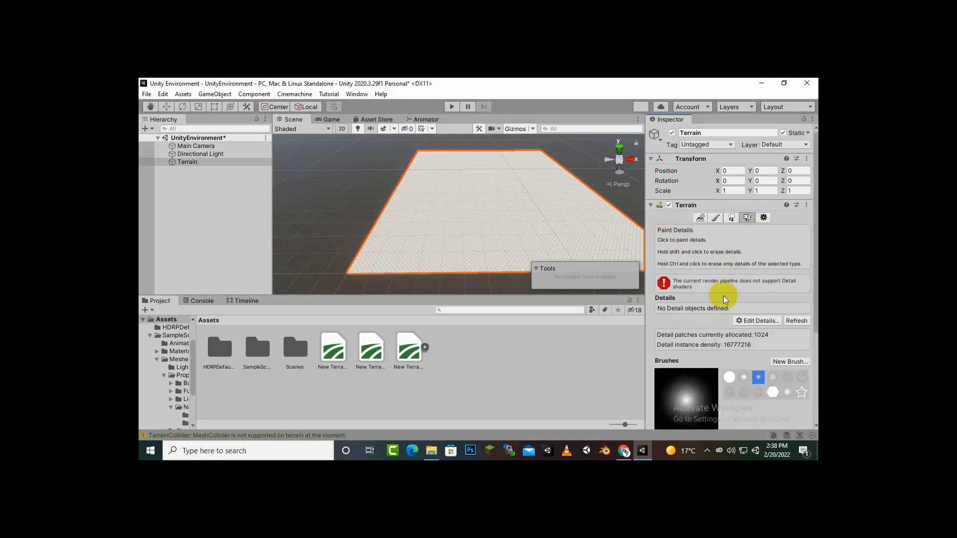
click(764, 218)
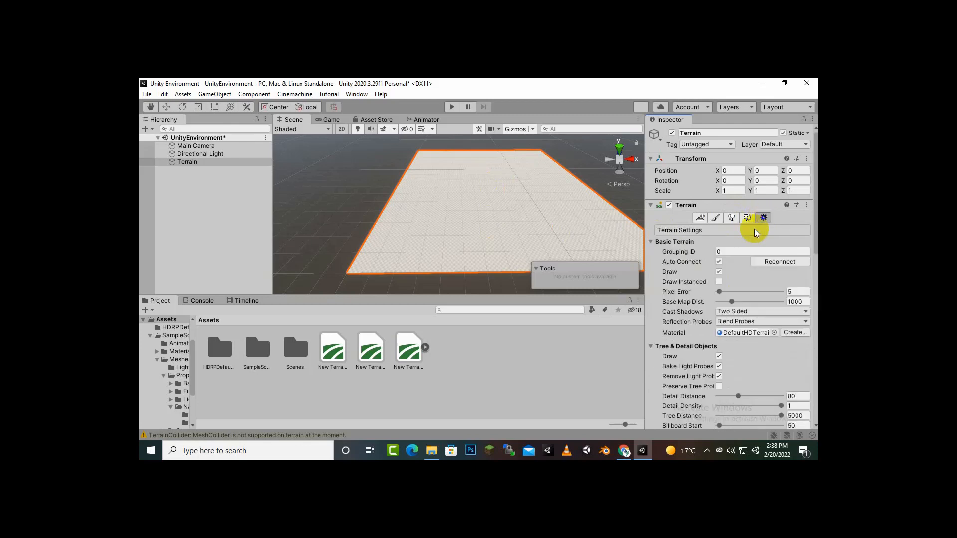
- Switch the terrain's Paint Terrain tool from raising or lowering to Paint Texture mode
click(716, 222)
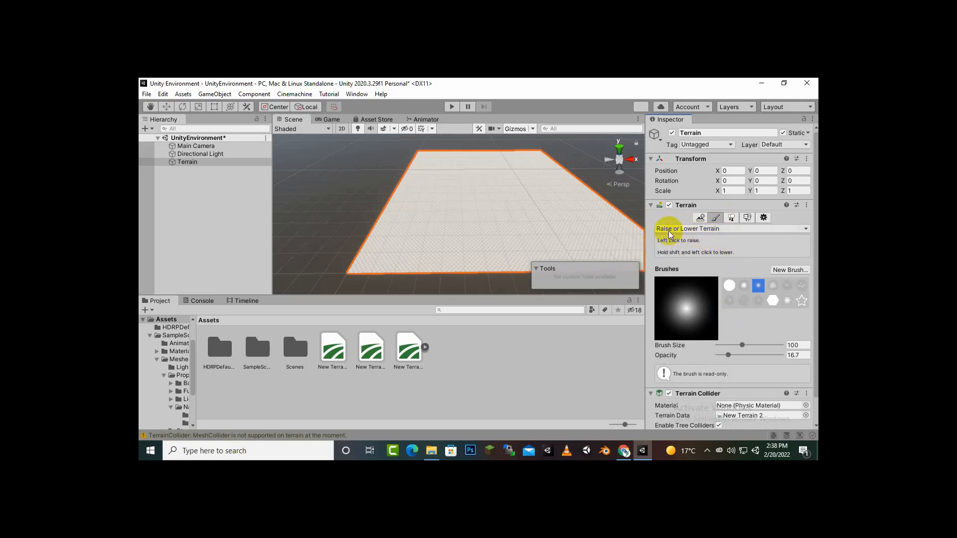
click(730, 230)
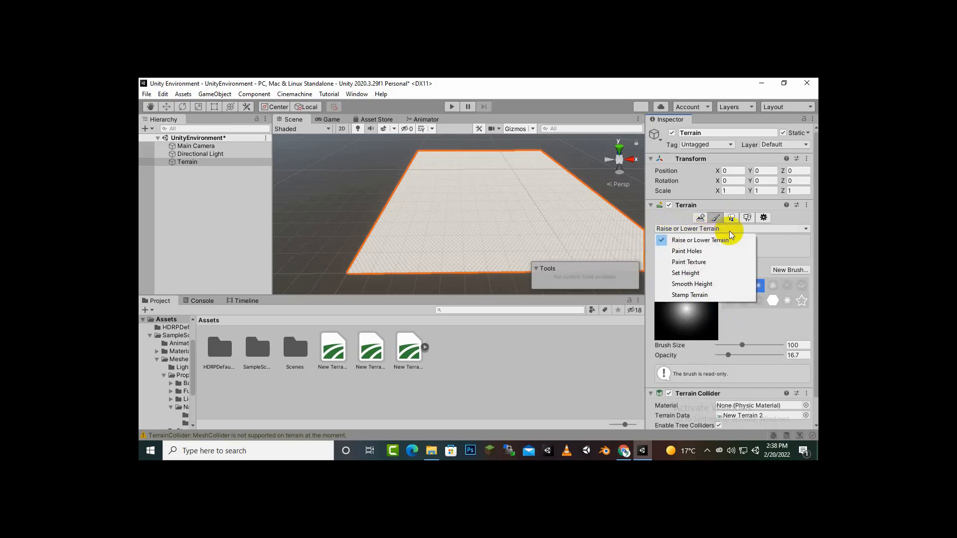
click(691, 262)
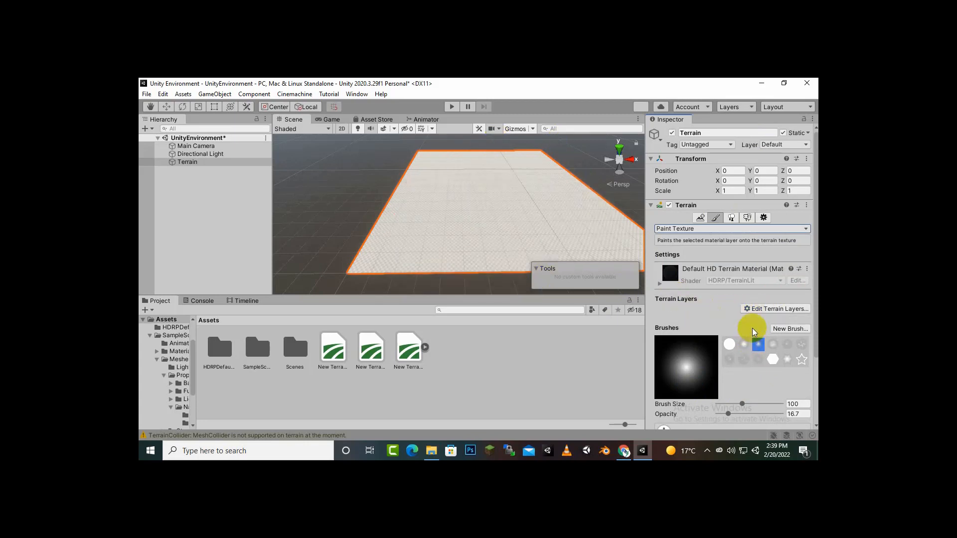
- Create a terrain layer from the Ground_Albedo texture
click(765, 310)
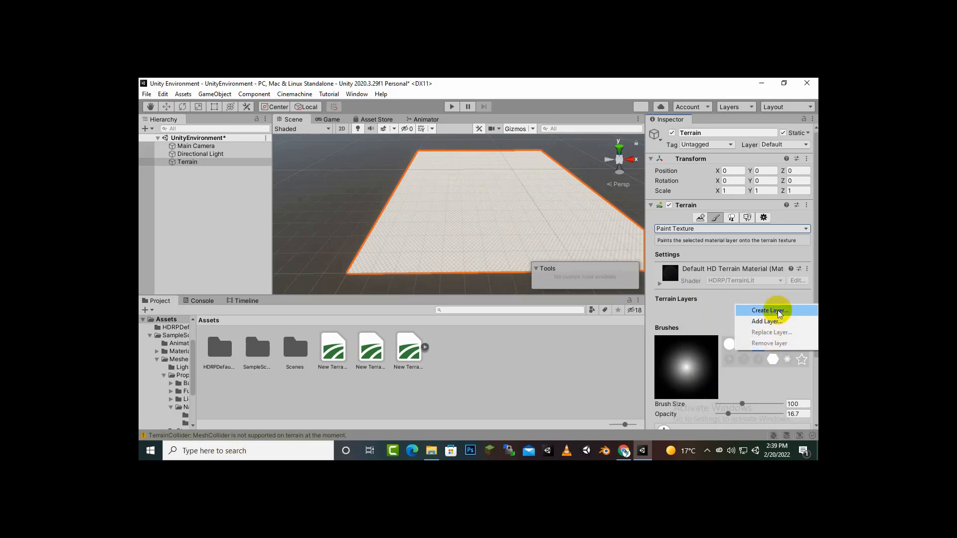
click(777, 310)
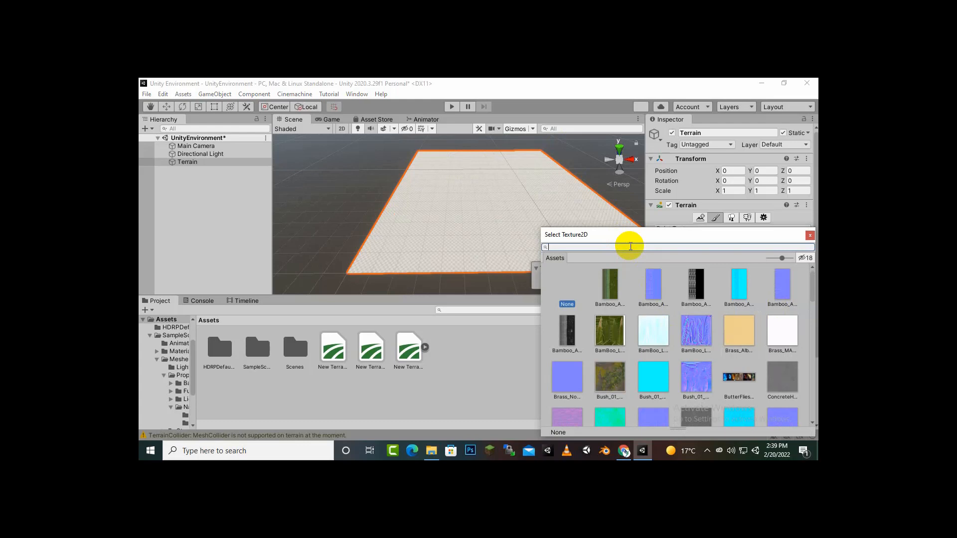
text(groun)
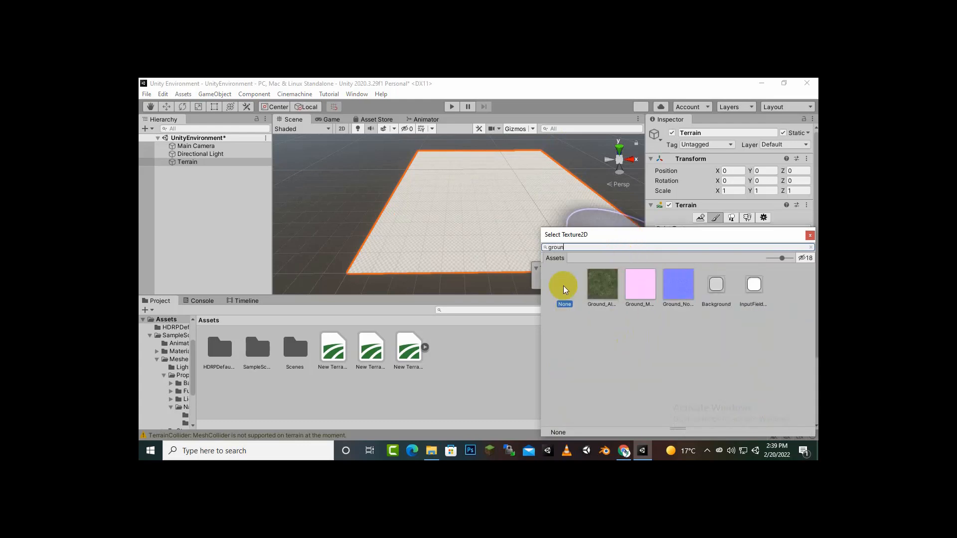
click(599, 287)
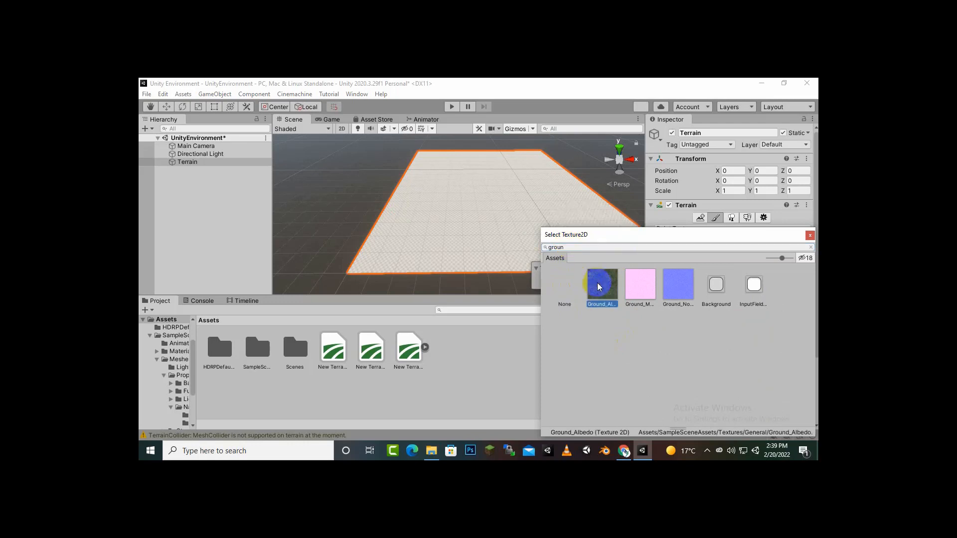
double_click(599, 293)
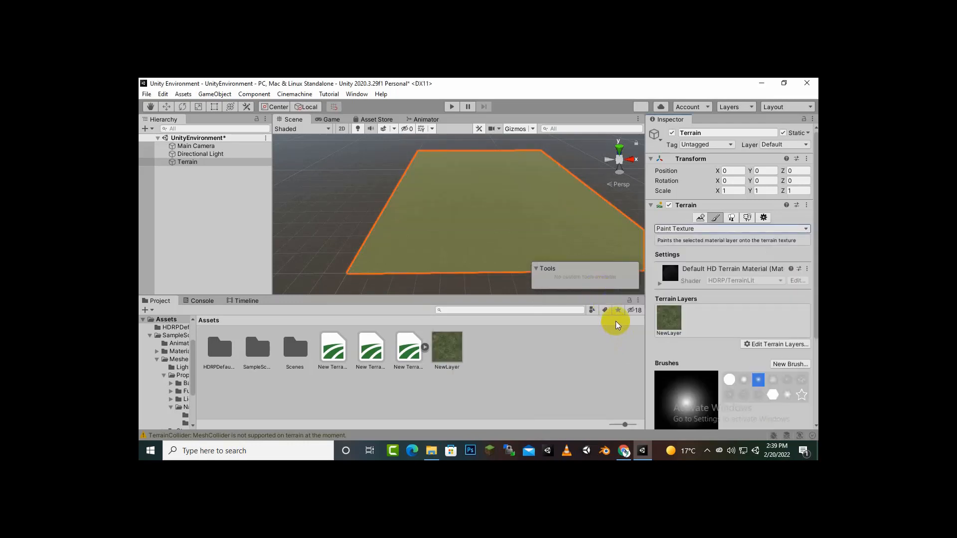
- Inspect the ground texture on the terrain up close and from a distance to judge its tiling
scroll(436, 246, up, 5)
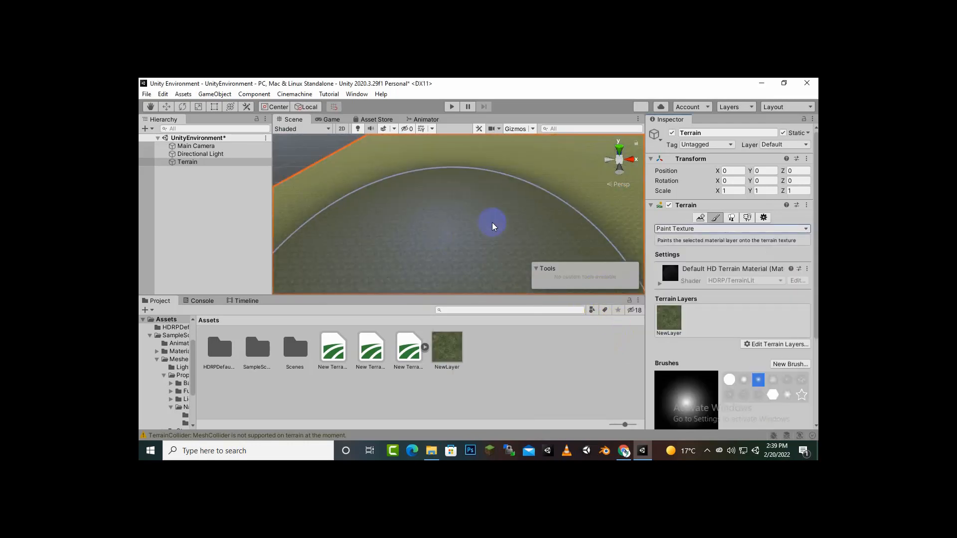
scroll(491, 220, down, 5)
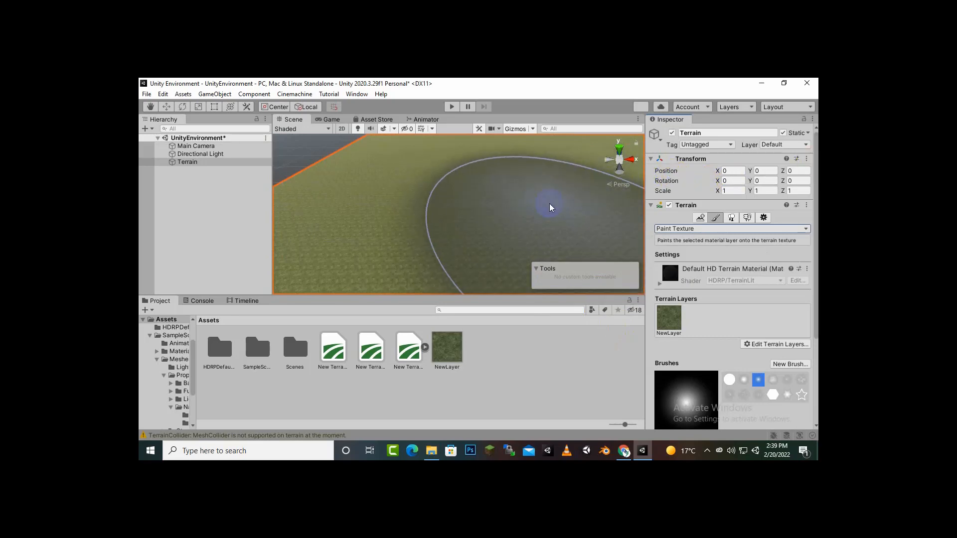
scroll(553, 205, up, 1)
scroll(564, 202, down, 1)
scroll(586, 195, up, 1)
scroll(586, 195, down, 1)
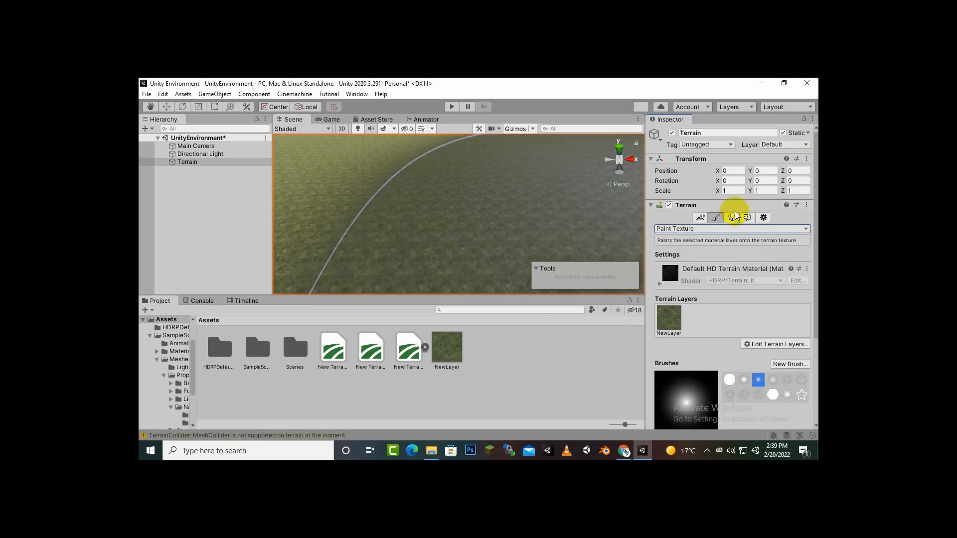
scroll(516, 203, down, 2)
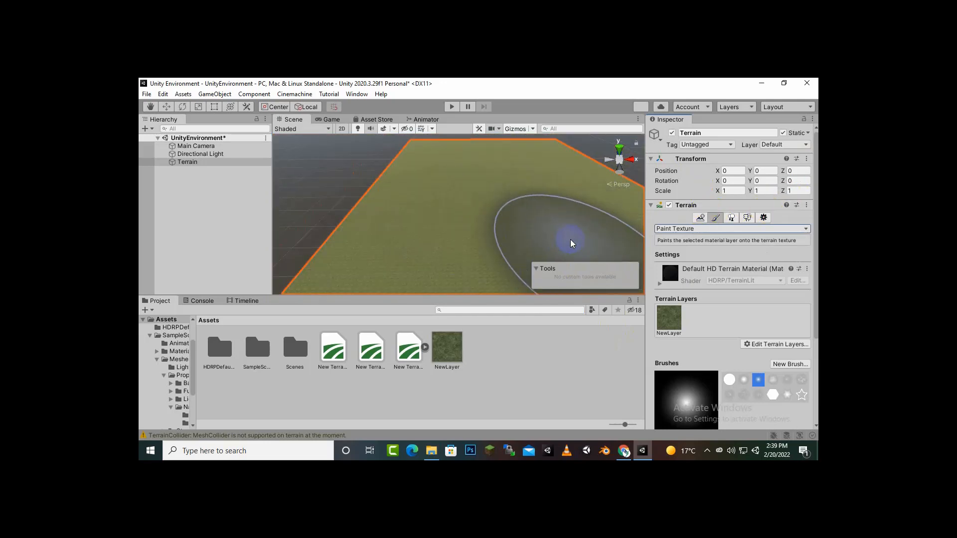
- Set the ground layer's tiling size to 5 in both X and Y and check the texture up close
click(670, 321)
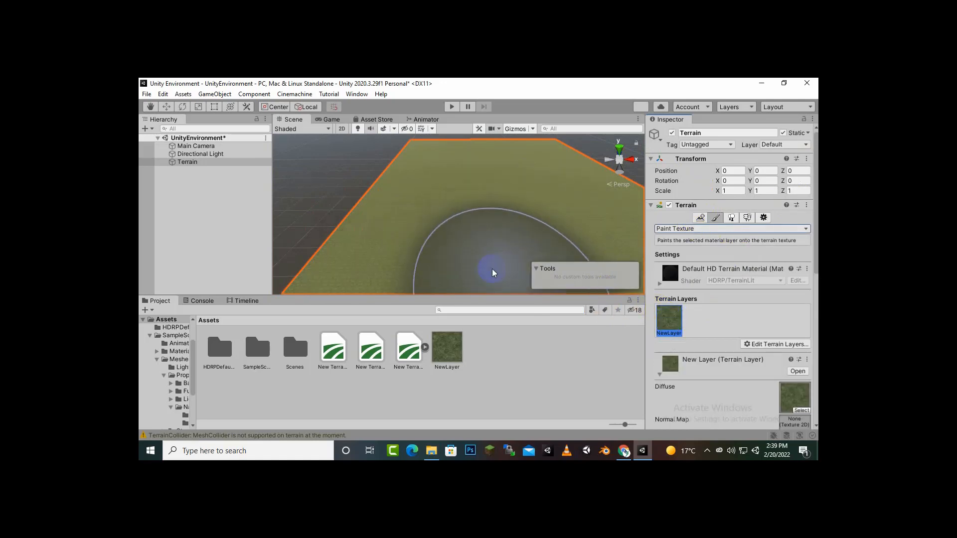
scroll(490, 219, down, 1)
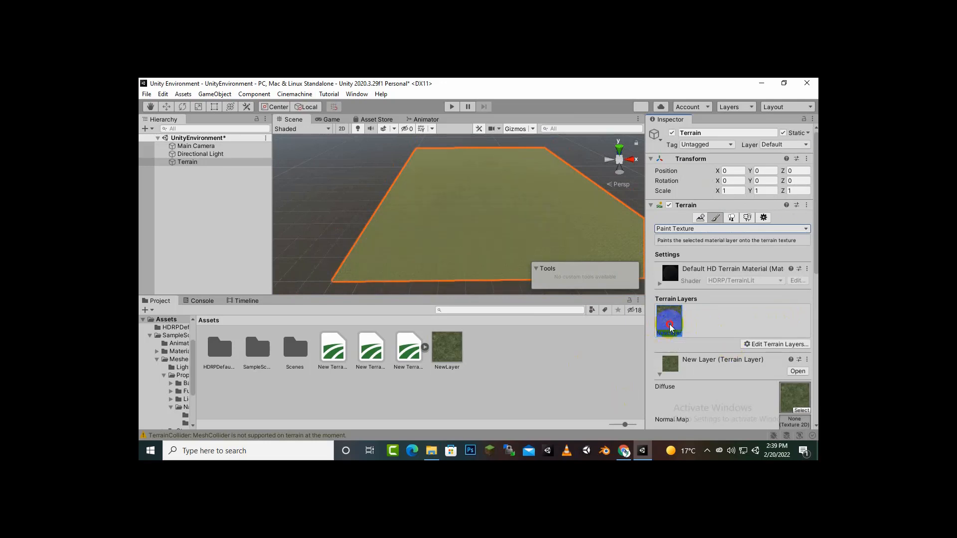
scroll(809, 325, down, 6)
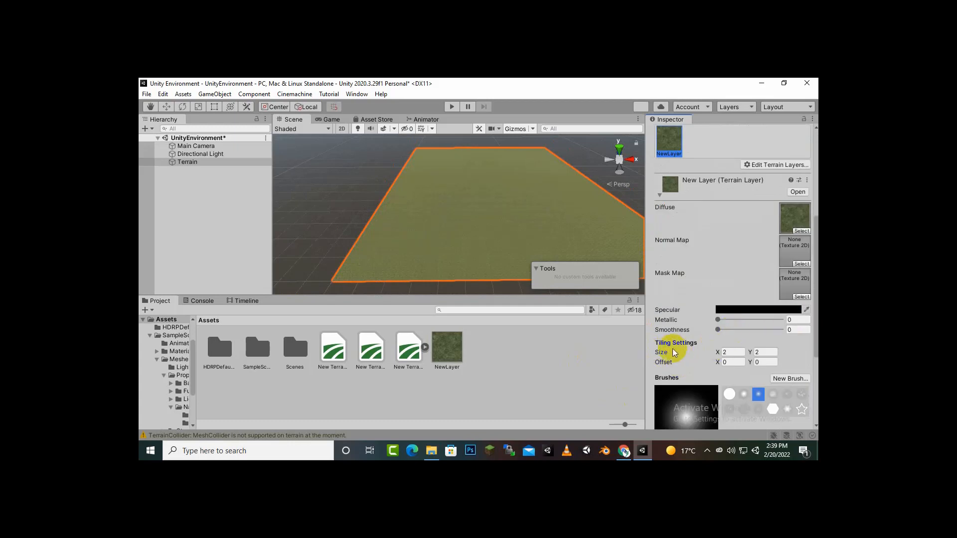
click(732, 354)
text(5)
key(Tab)
text(5)
scroll(439, 252, up, 5)
scroll(586, 174, up, 5)
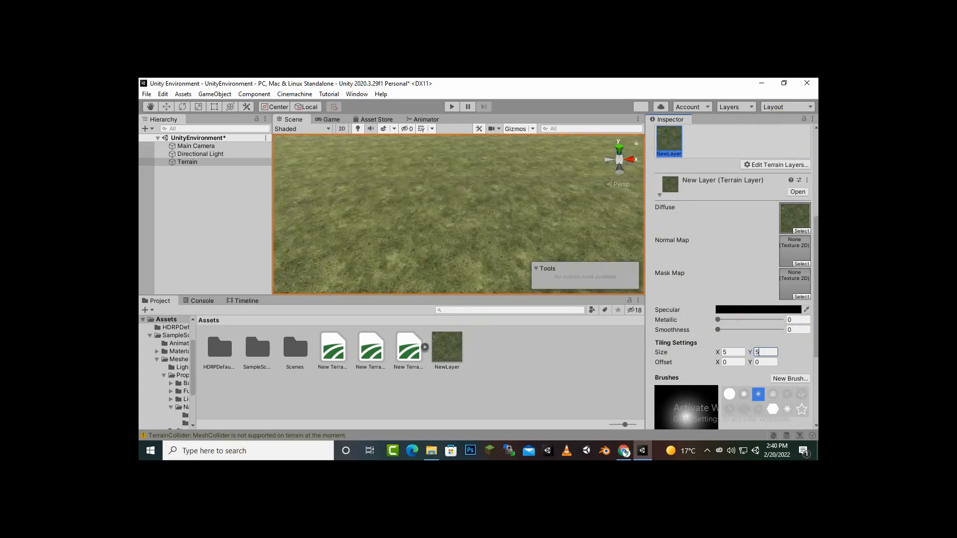
- Set the ground layer's tiling size to 7 in both X and Y and check the texture across the terrain
click(732, 351)
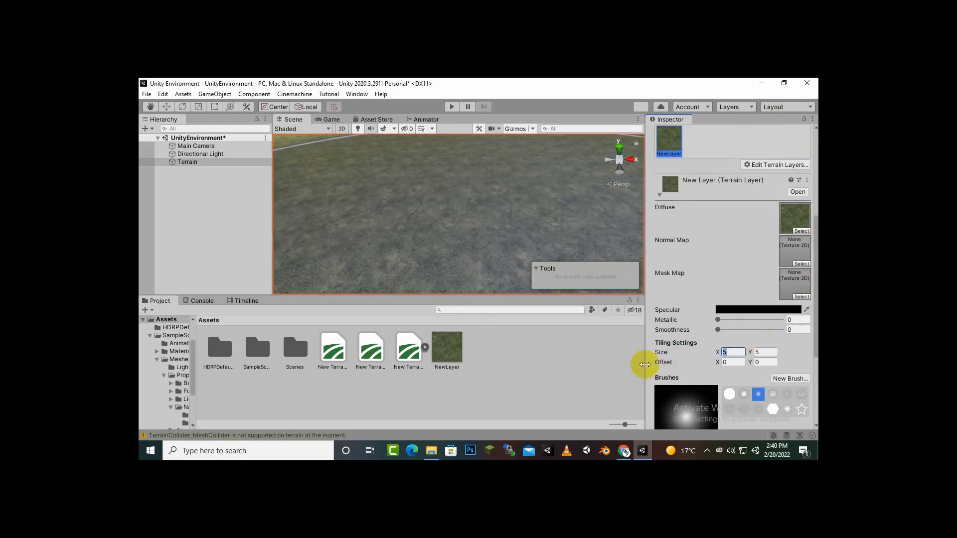
text(7)
key(Tab)
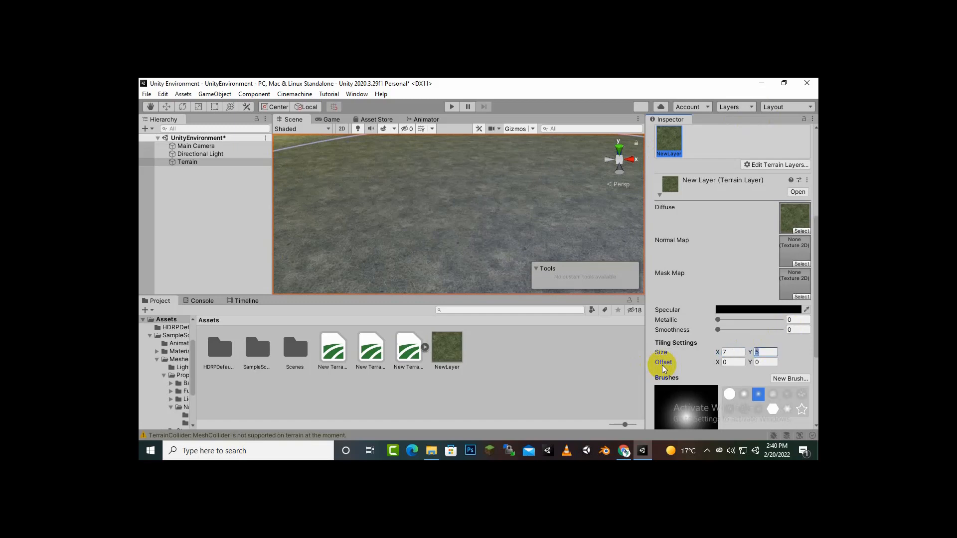
text(7)
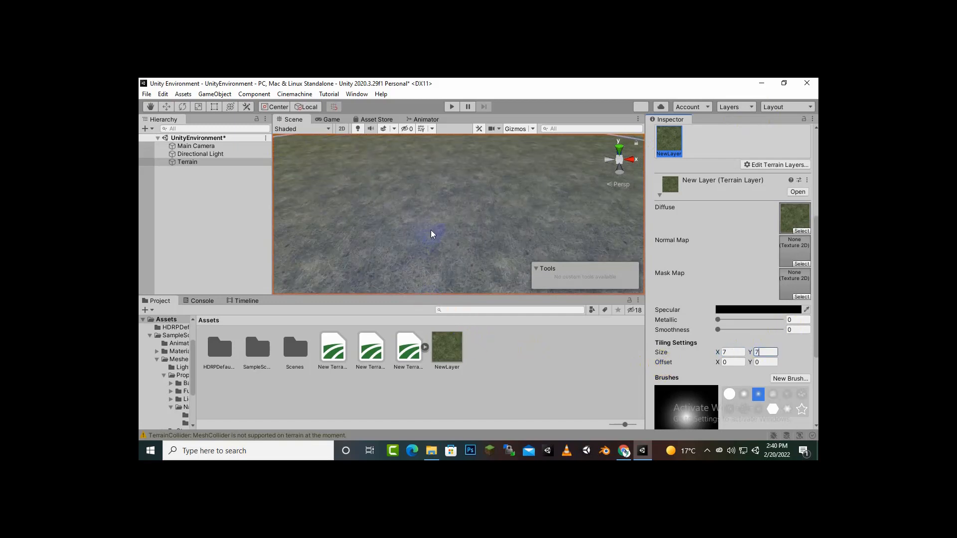
scroll(430, 230, down, 6)
scroll(603, 182, up, 6)
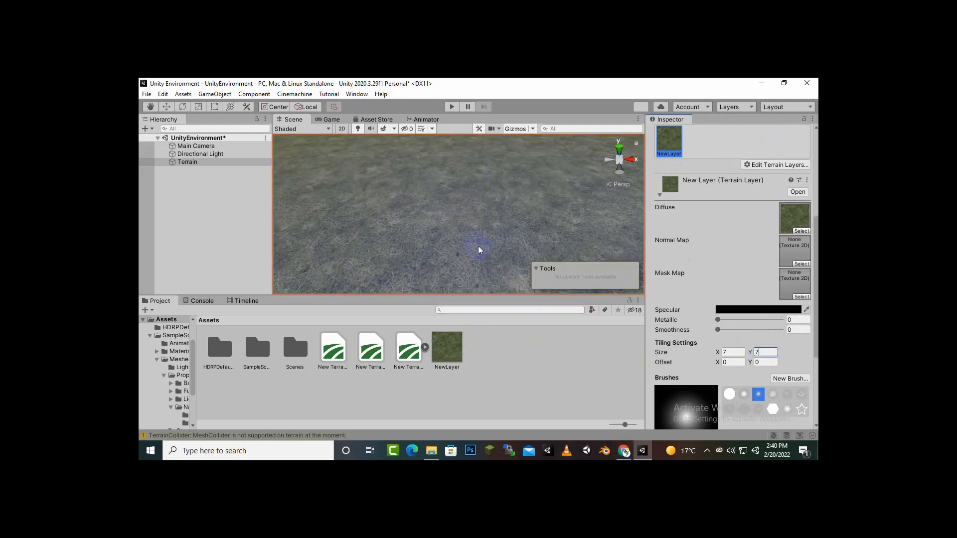
scroll(484, 206, down, 6)
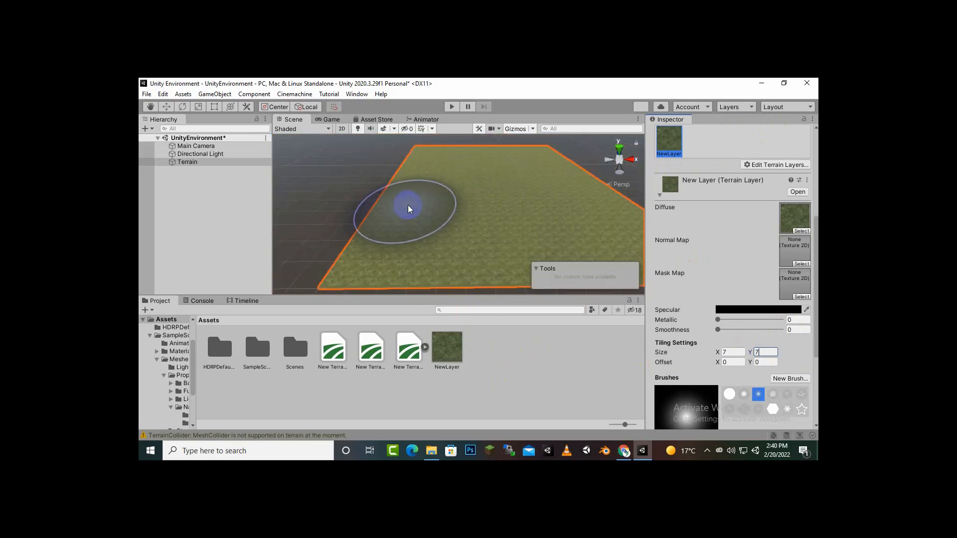
scroll(496, 196, down, 4)
scroll(502, 198, up, 6)
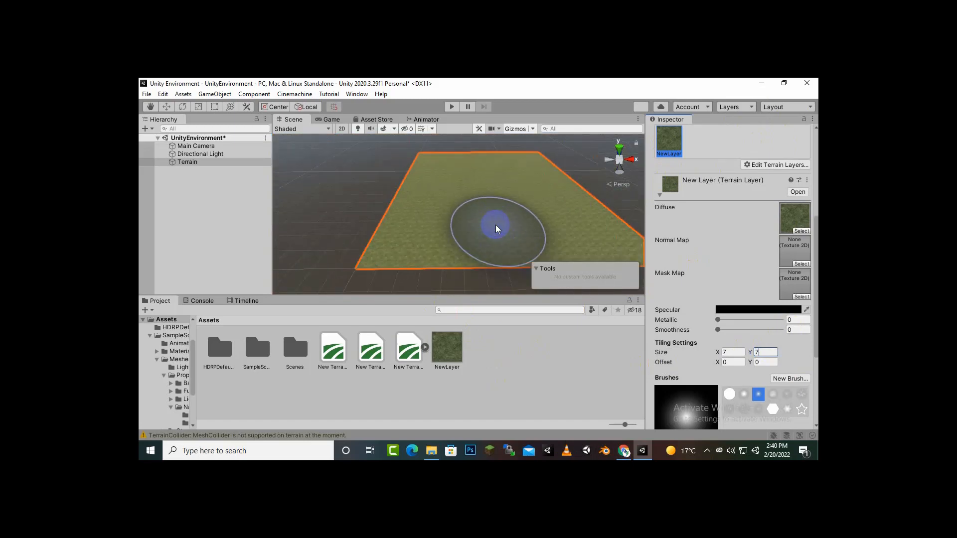
scroll(546, 231, down, 3)
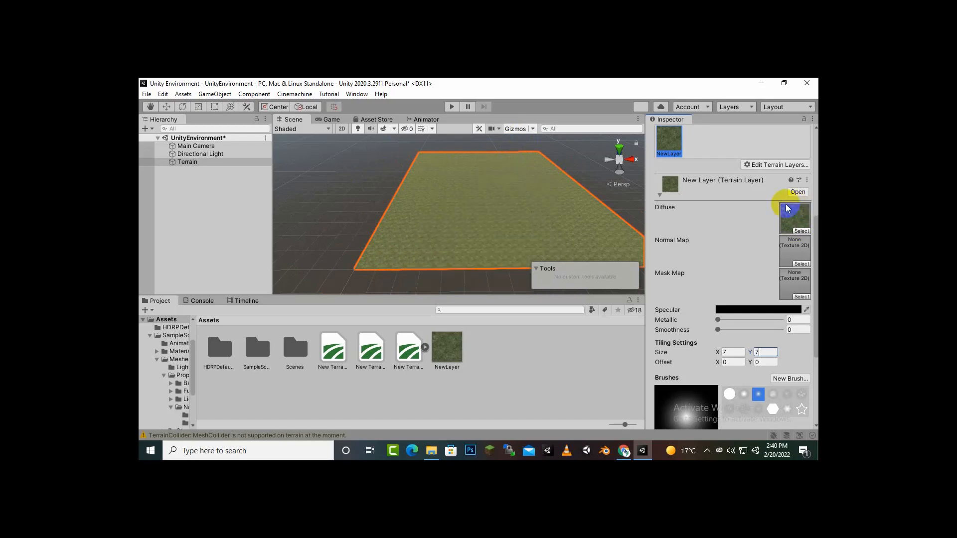
scroll(790, 195, up, 5)
scroll(753, 310, down, 3)
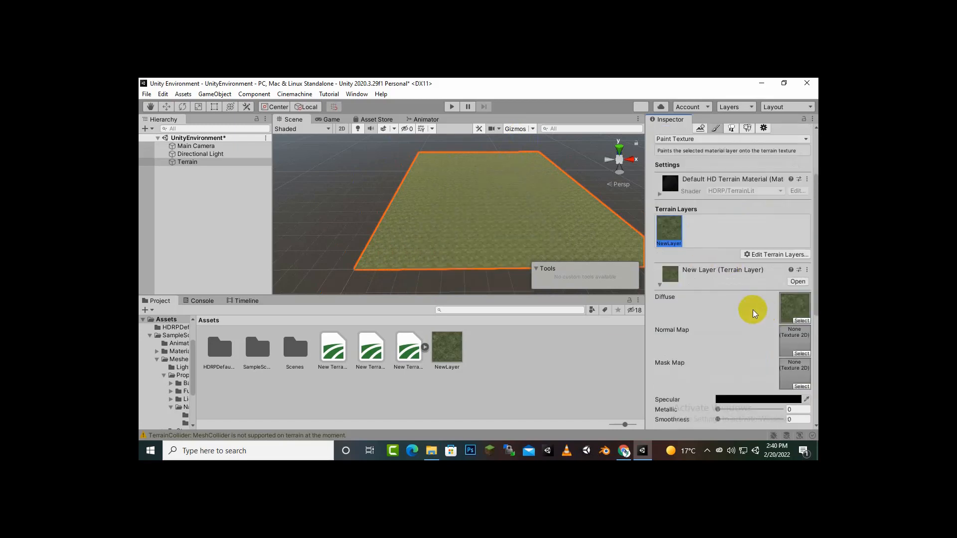
click(806, 255)
click(791, 271)
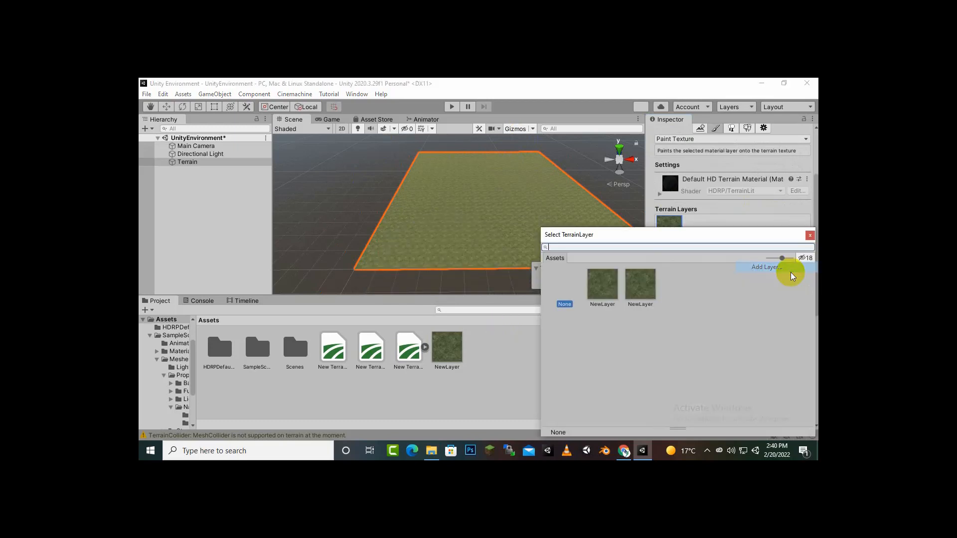
click(810, 234)
- Create a second terrain layer from the WoodLight_Albedo texture
click(800, 253)
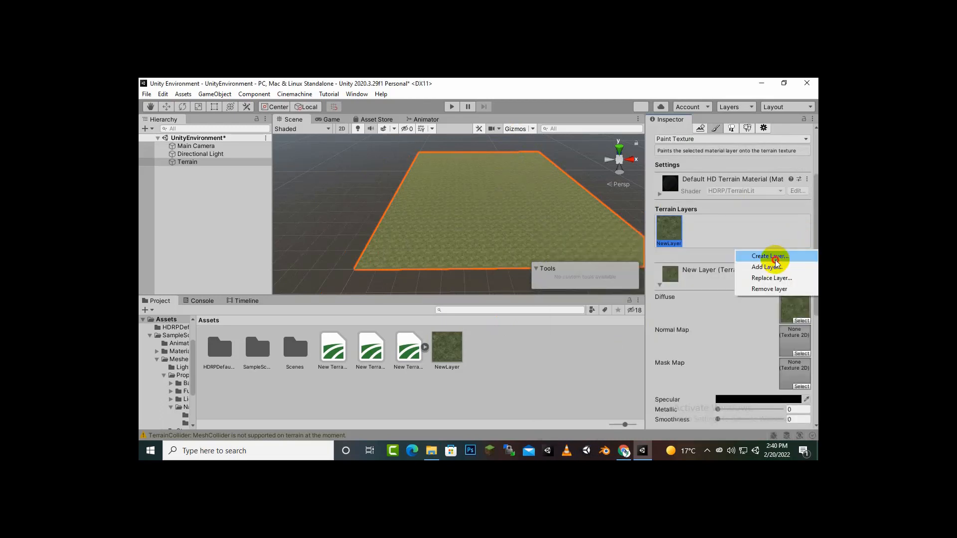
click(775, 258)
scroll(644, 339, down, 1)
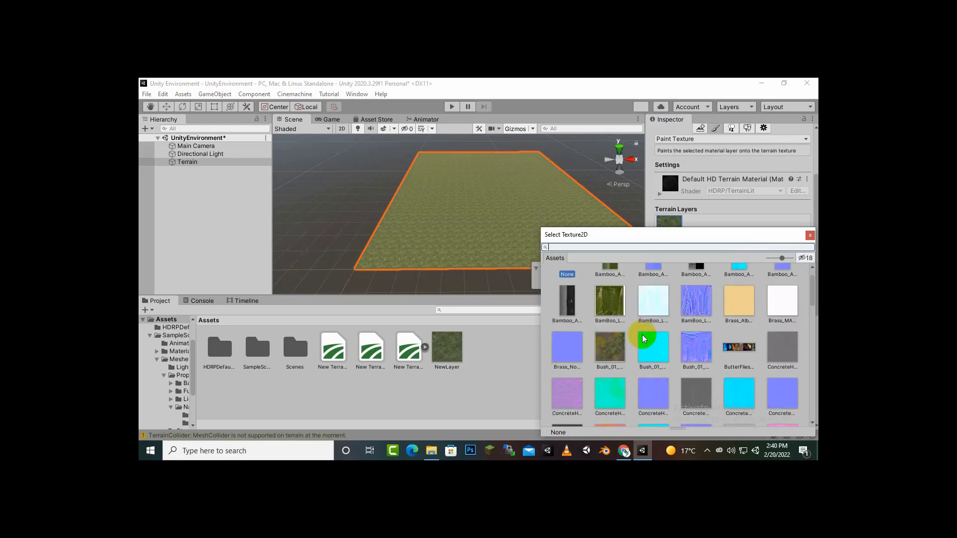
click(654, 344)
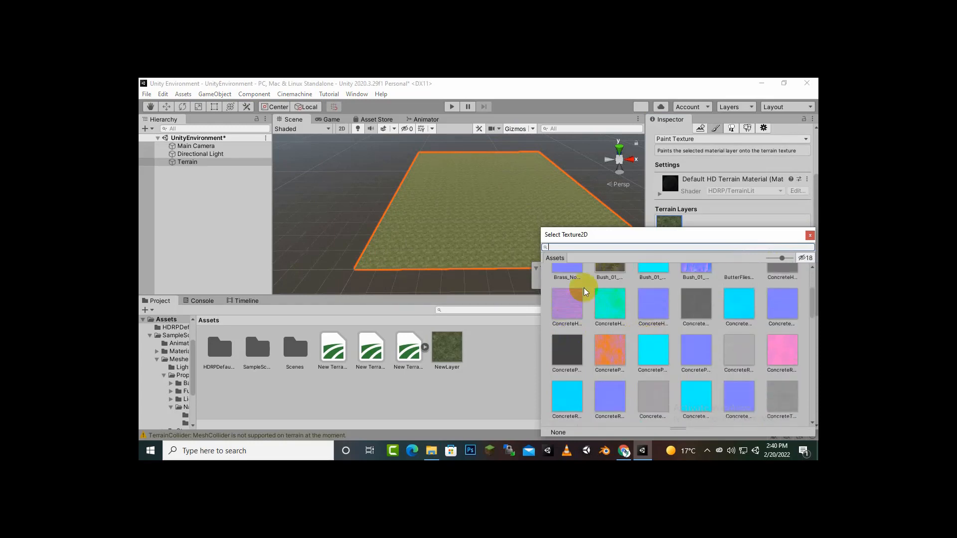
scroll(654, 374, down, 2)
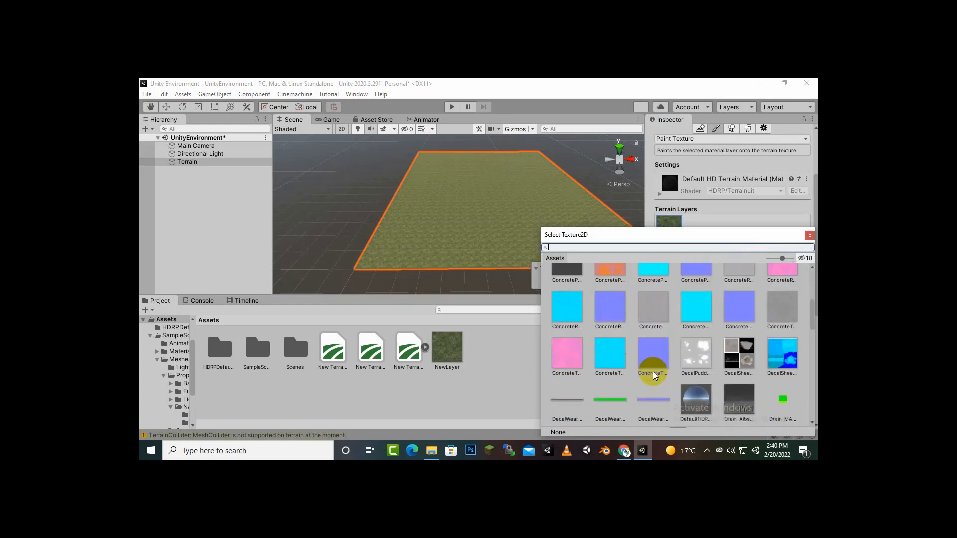
scroll(653, 375, down, 2)
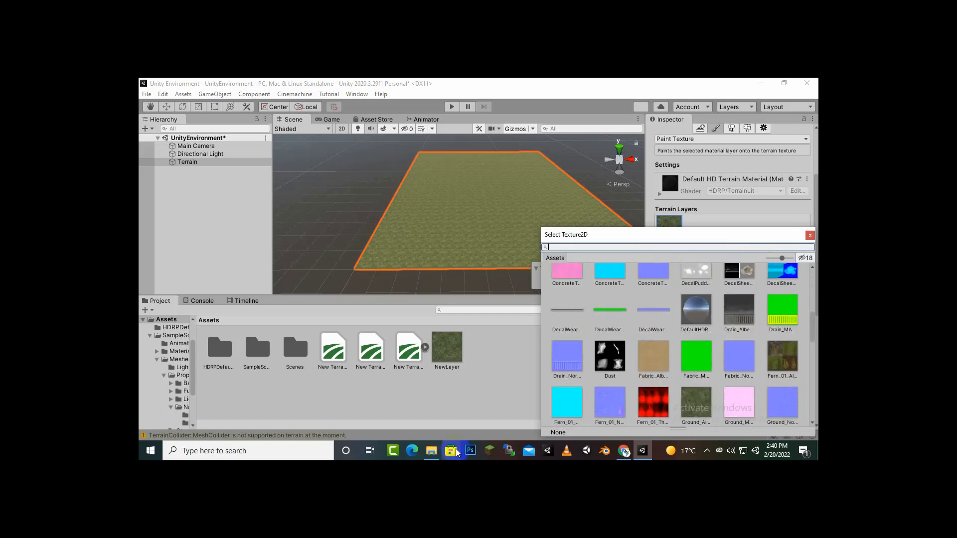
scroll(638, 364, down, 1)
scroll(638, 363, down, 8)
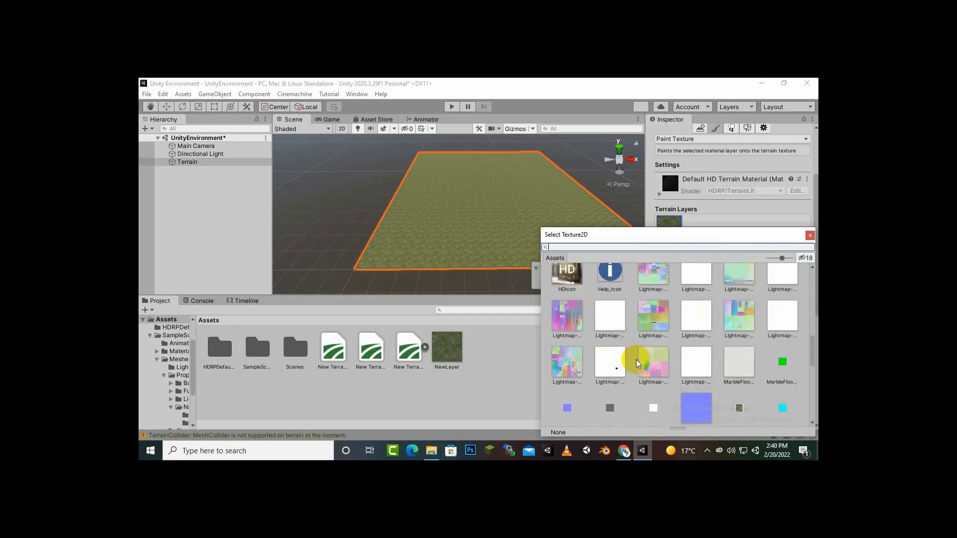
scroll(636, 358, down, 1)
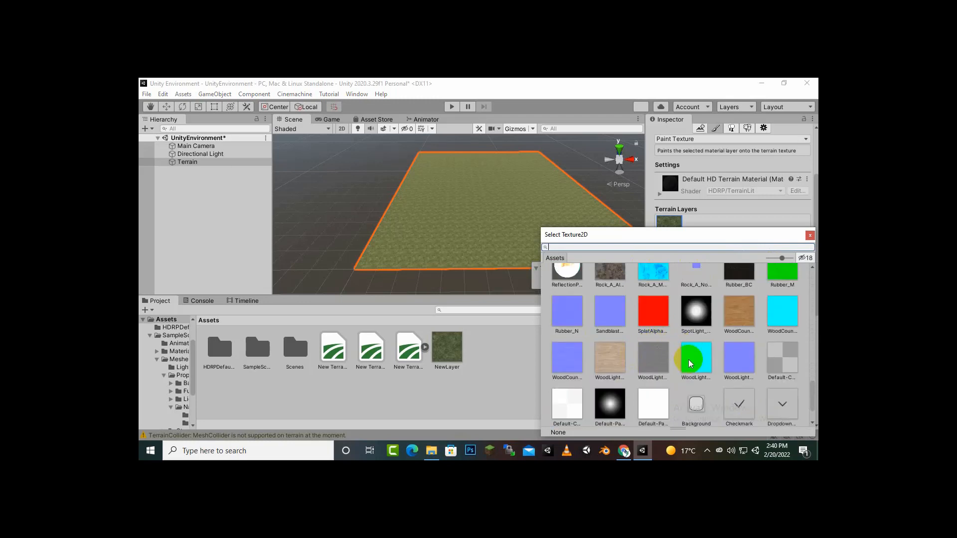
click(620, 365)
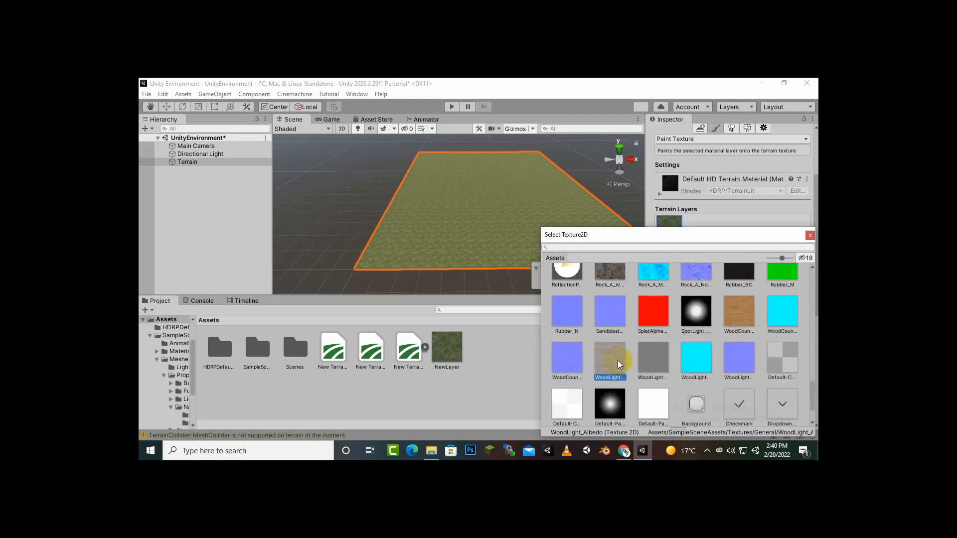
double_click(619, 360)
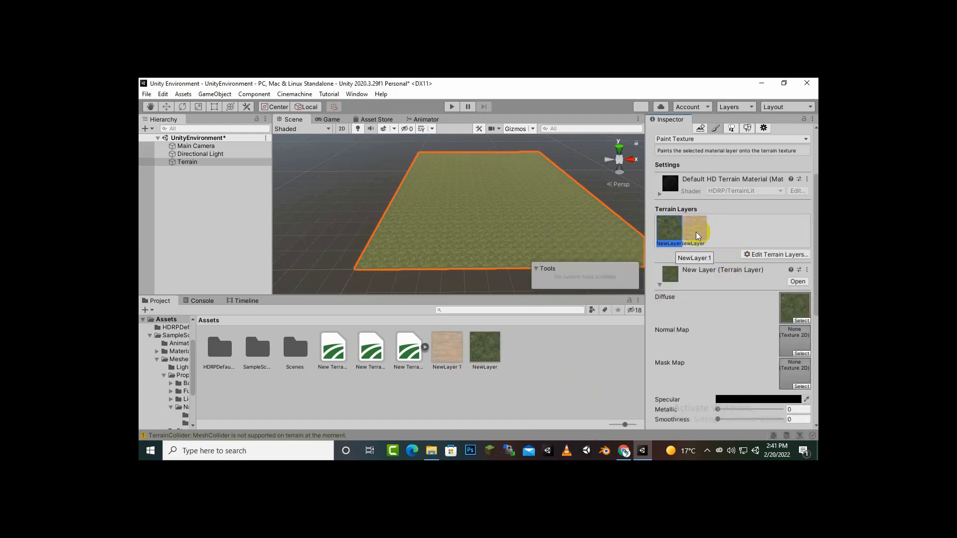
- Make the wood layer the active paint layer and choose the soft round brush builtin_brush_2
click(674, 237)
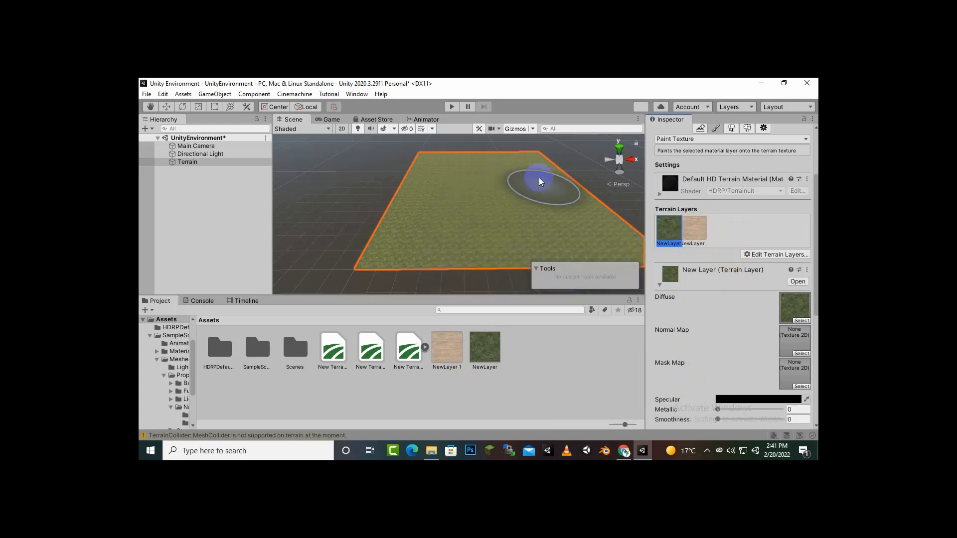
click(693, 231)
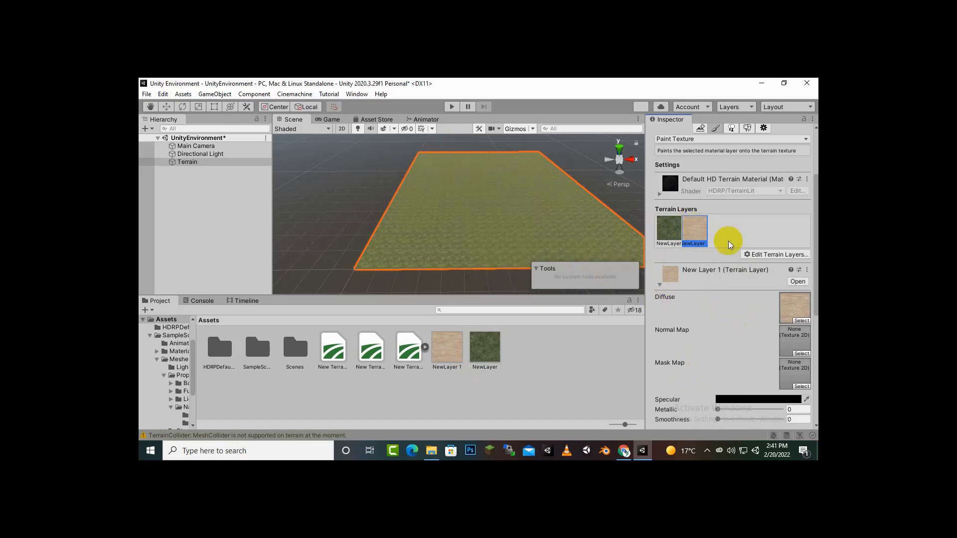
scroll(742, 250, down, 5)
scroll(741, 250, down, 1)
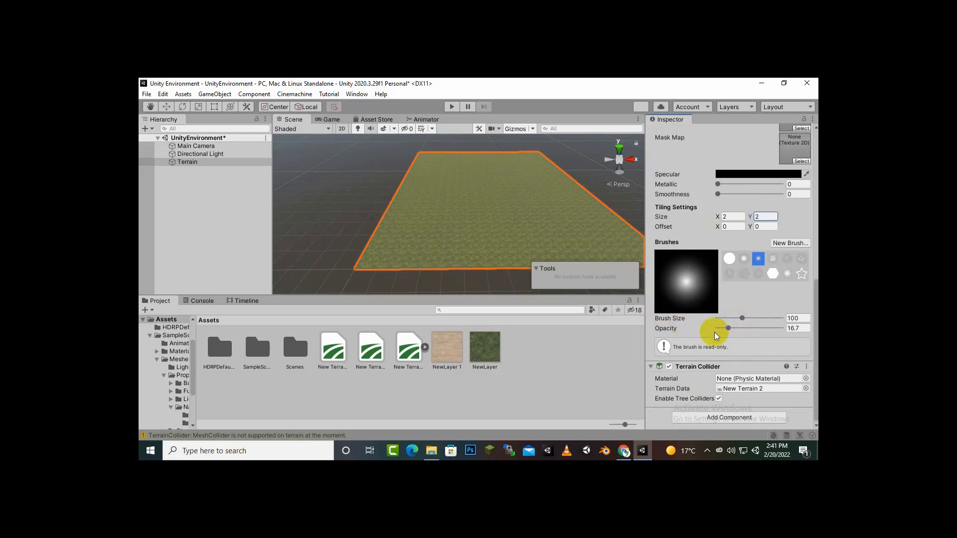
click(730, 258)
click(744, 259)
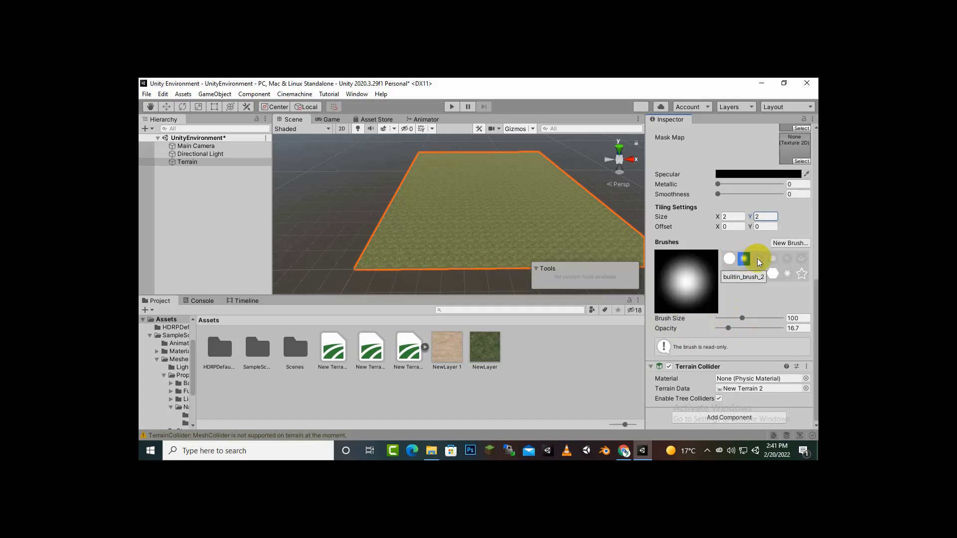
- Try several brush shapes, choose the cloudy brush builtin_brush_9, and set the brush size to 20
click(757, 259)
click(773, 259)
click(799, 275)
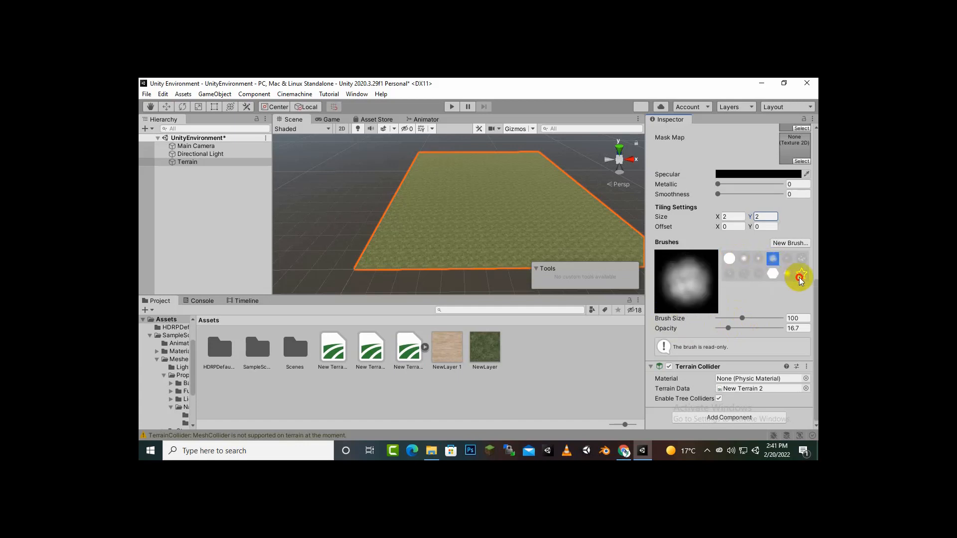
click(734, 278)
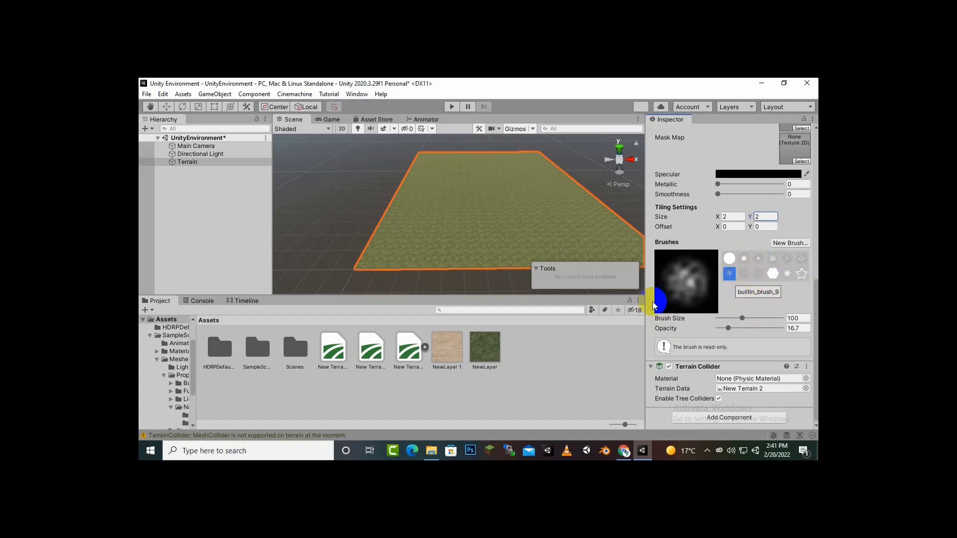
scroll(709, 299, up, 5)
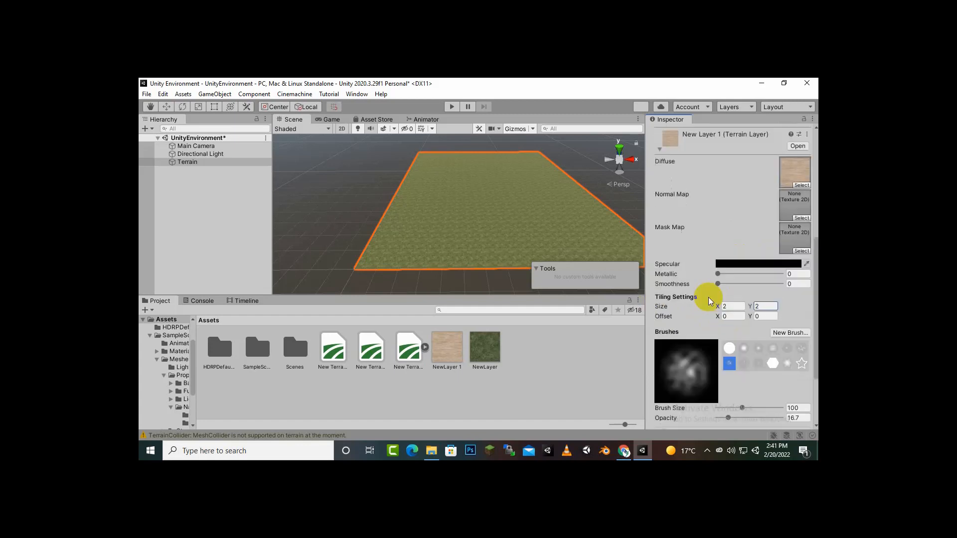
scroll(708, 299, down, 5)
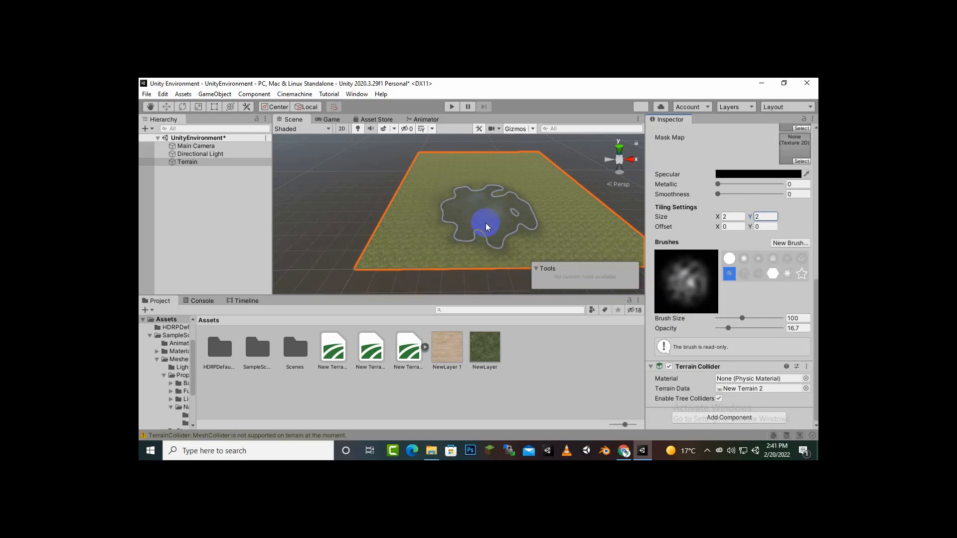
click(732, 319)
scroll(491, 250, up, 4)
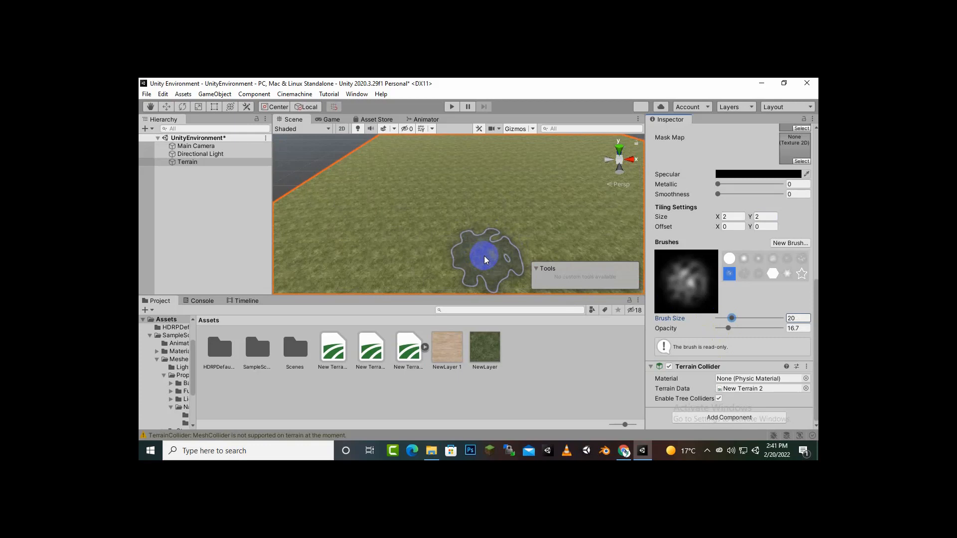
scroll(483, 256, down, 5)
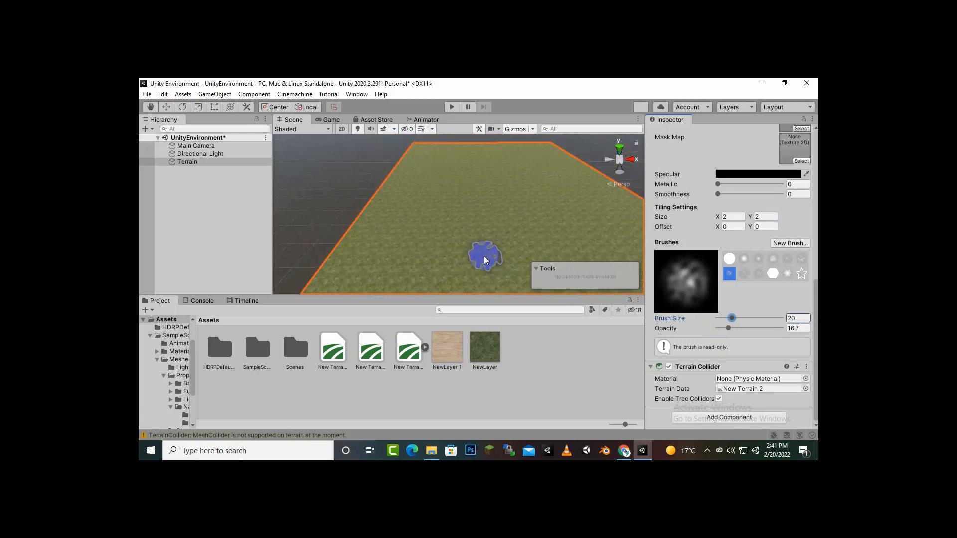
- Paint a curved S-shaped wood path across the middle of the terrain and go over its near section again
mouse_move(445, 288)
mouse_down()
mouse_move(455, 268)
mouse_move(487, 247)
mouse_move(553, 219)
mouse_move(537, 195)
mouse_move(487, 188)
mouse_up()
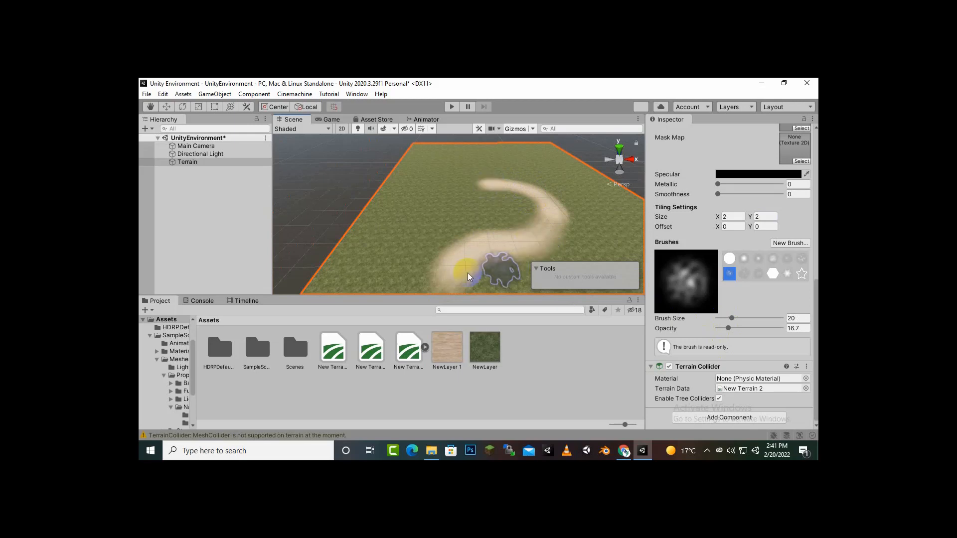
scroll(464, 274, up, 4)
scroll(427, 244, up, 6)
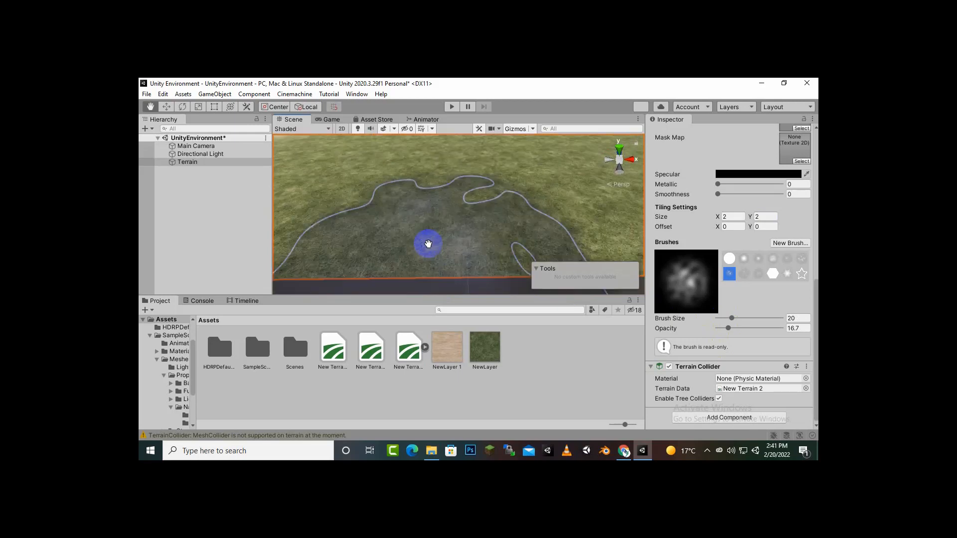
scroll(439, 245, down, 7)
scroll(453, 254, up, 2)
middle_drag(454, 255, 450, 250)
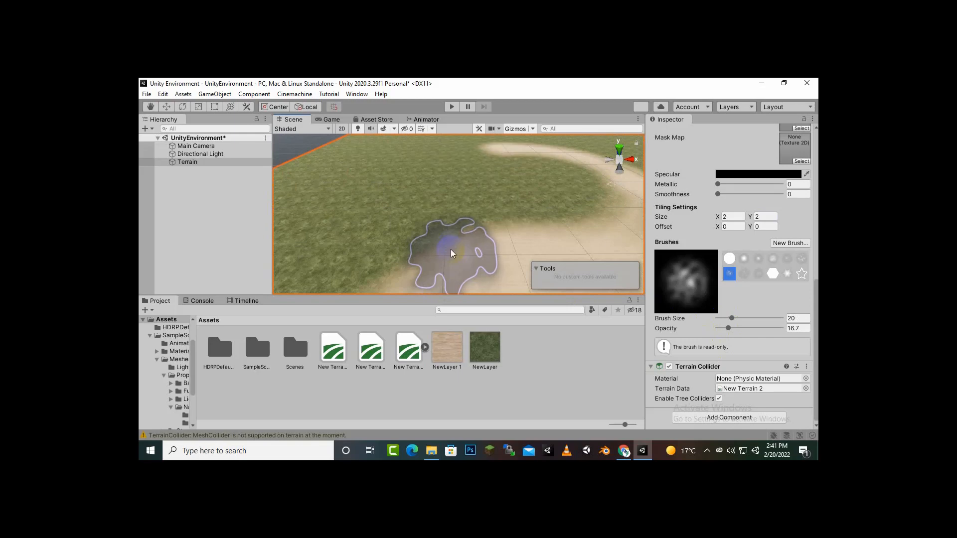
scroll(451, 249, down, 4)
drag(443, 280, 570, 234)
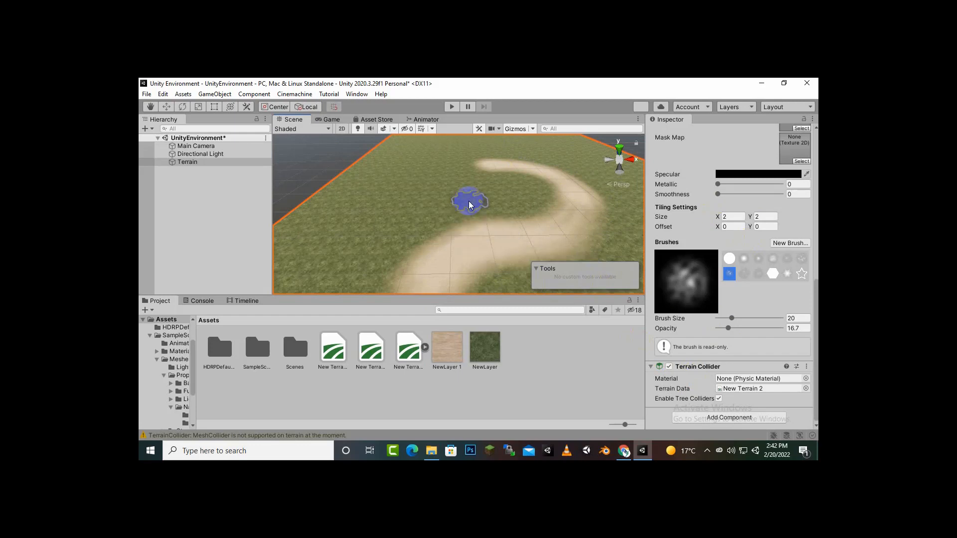
scroll(470, 205, down, 3)
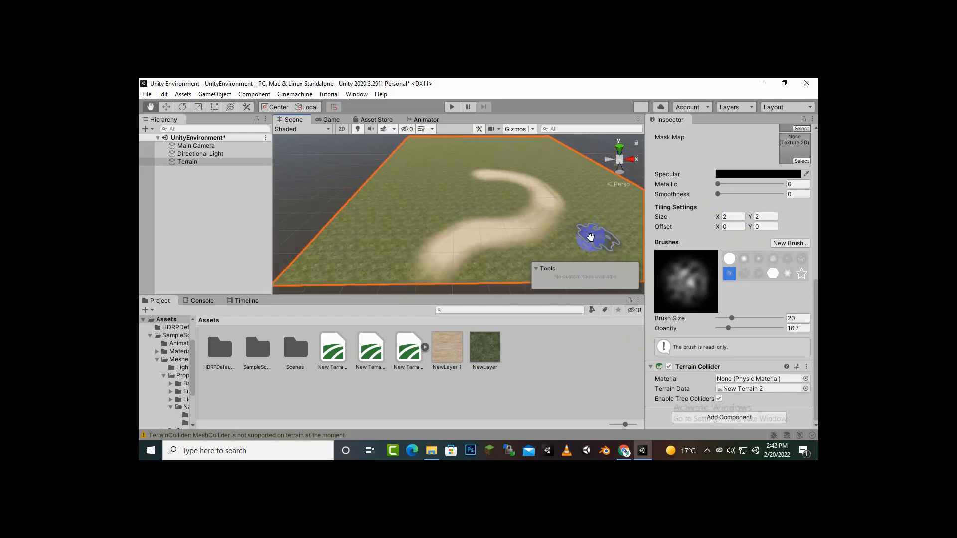
mouse_move(591, 238)
middle_down()
mouse_move(492, 250)
mouse_move(583, 241)
middle_up()
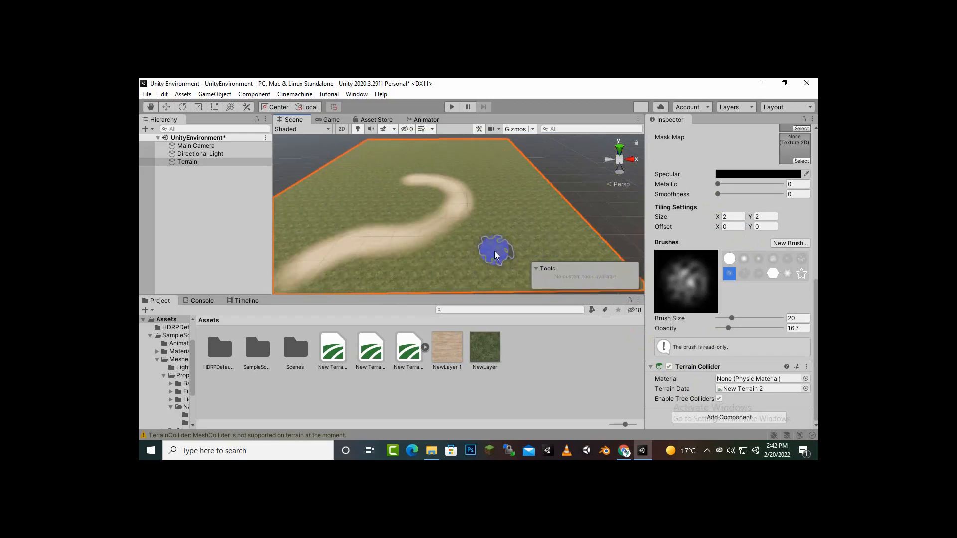
- Lower the brush opacity to 8.8 and paint a fainter curved wood path beside the first one
click(723, 328)
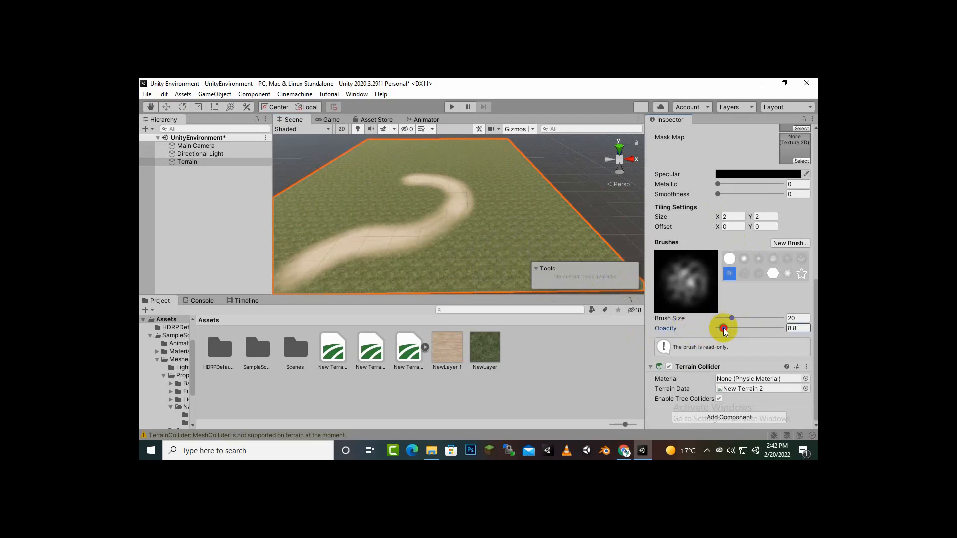
mouse_move(481, 274)
mouse_down()
mouse_move(483, 252)
mouse_move(526, 219)
mouse_move(520, 192)
mouse_move(484, 169)
mouse_up()
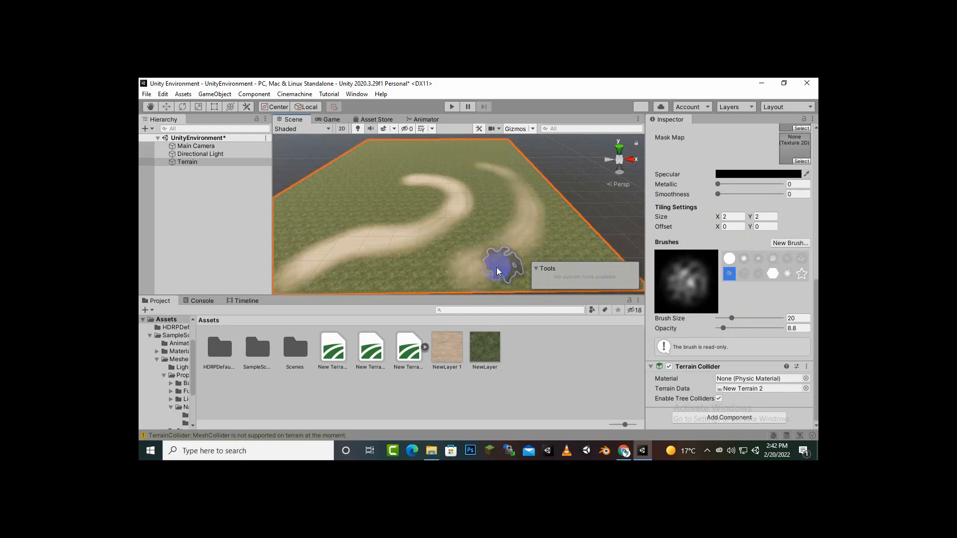
drag(456, 274, 477, 265)
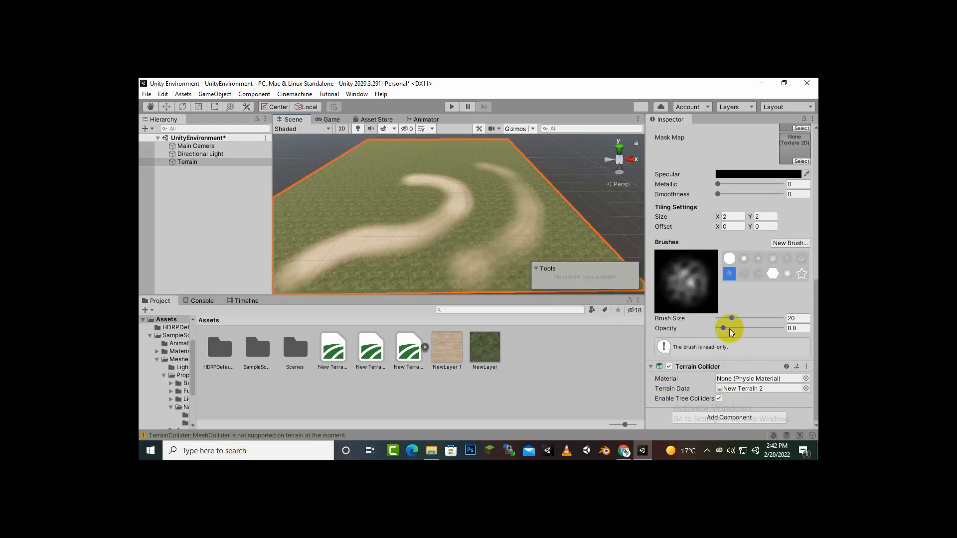
- Raise the brush opacity to 100, paint a third winding wood path, and compare it with the other paths
drag(729, 328, 793, 327)
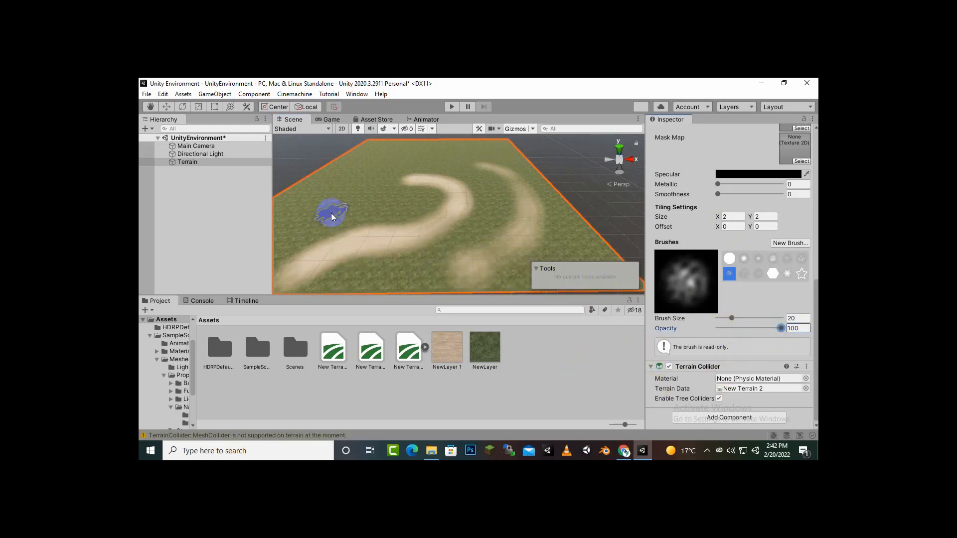
mouse_move(331, 216)
mouse_down()
mouse_move(381, 204)
mouse_move(370, 167)
mouse_move(428, 158)
mouse_up()
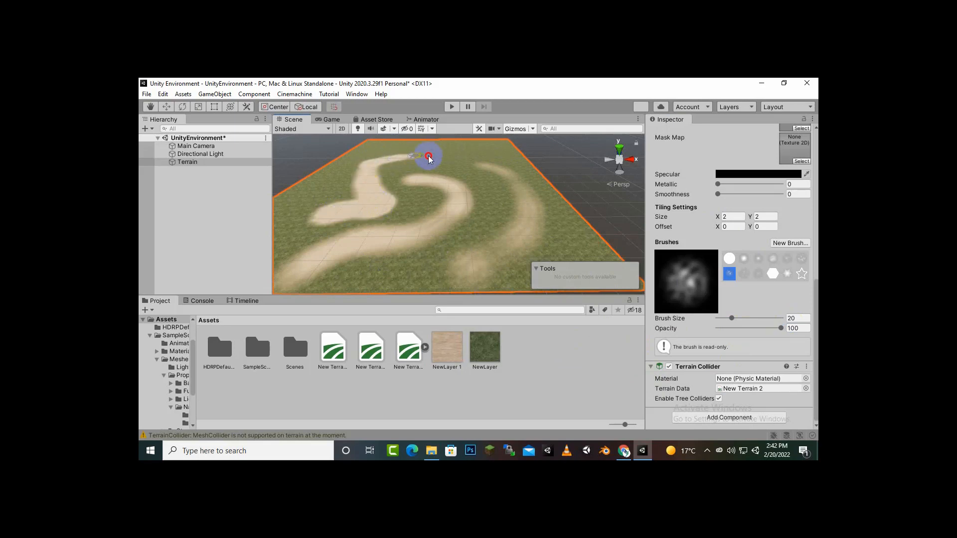
scroll(423, 242, up, 5)
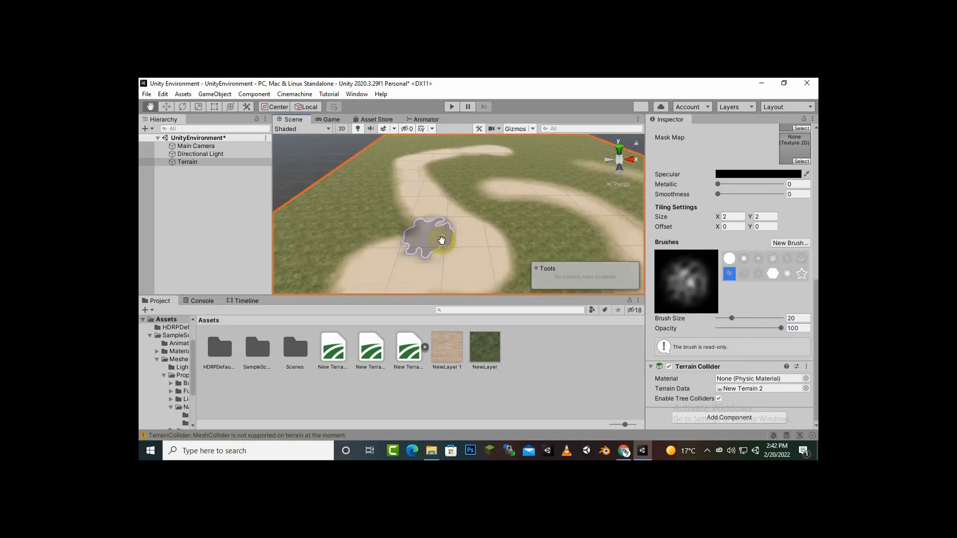
scroll(441, 241, down, 3)
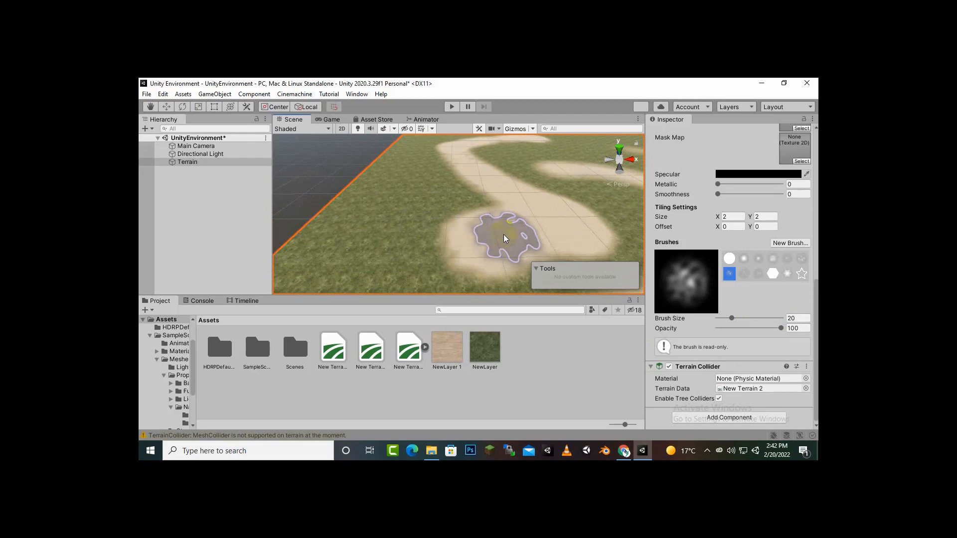
scroll(498, 195, down, 3)
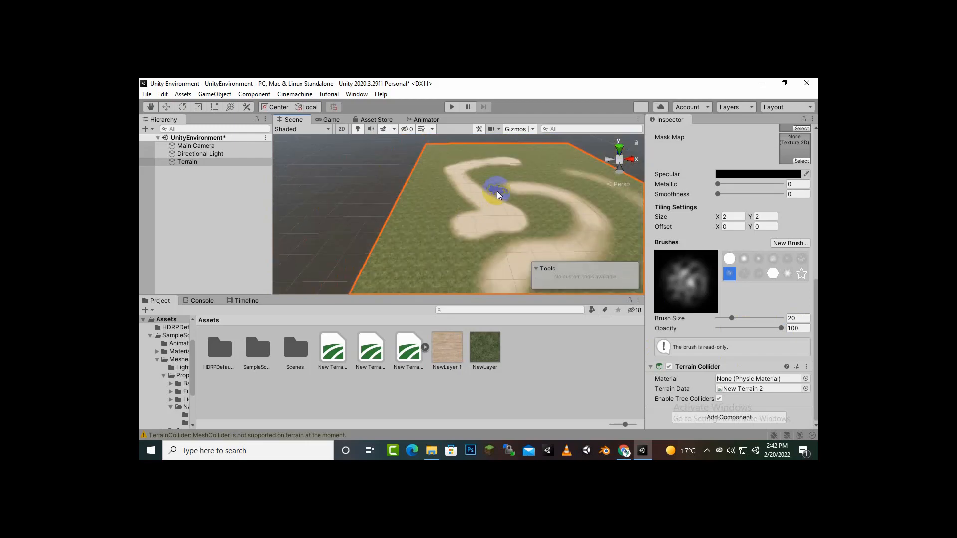
scroll(497, 192, down, 2)
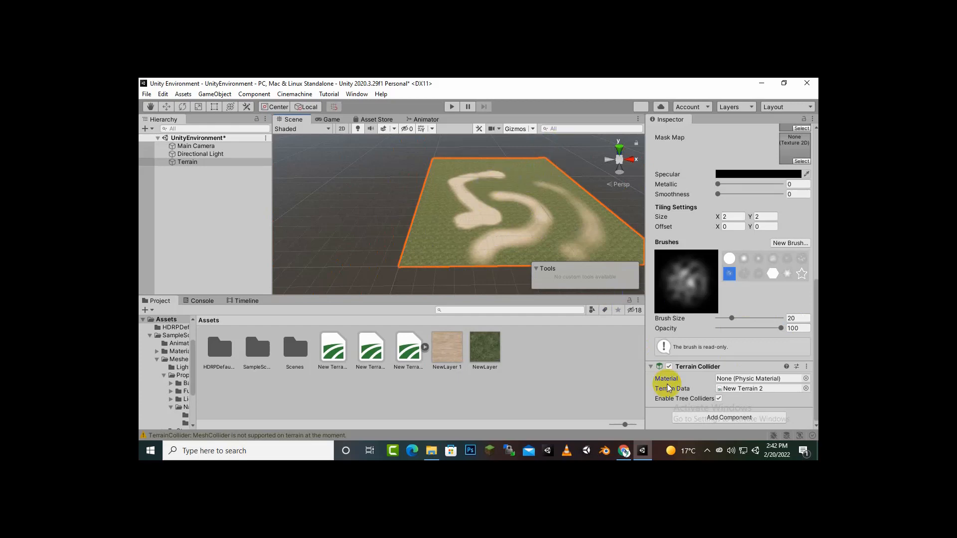
- Undo all the wood paint strokes on the terrain
key(ctrl+z)
key(ctrl+z)
key(ctrl+z)
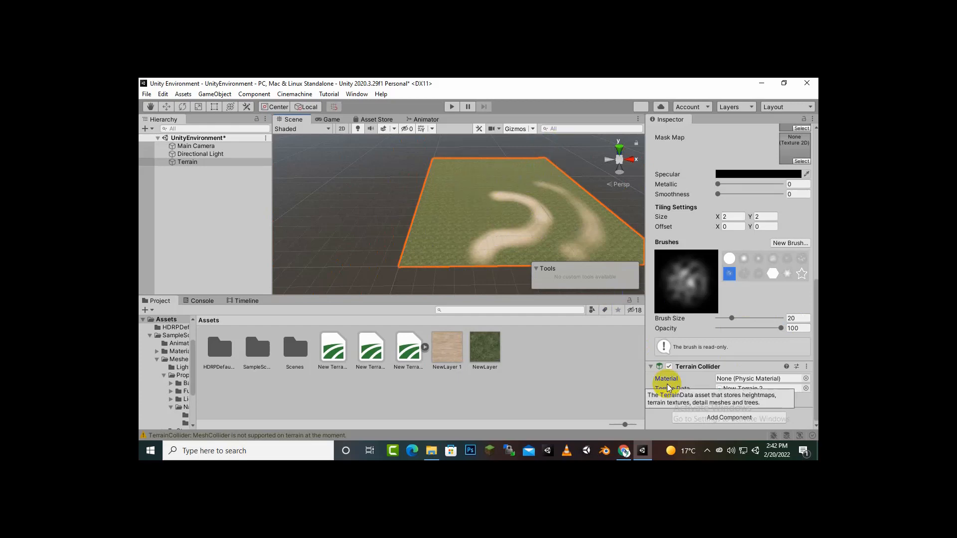
key(ctrl+z)
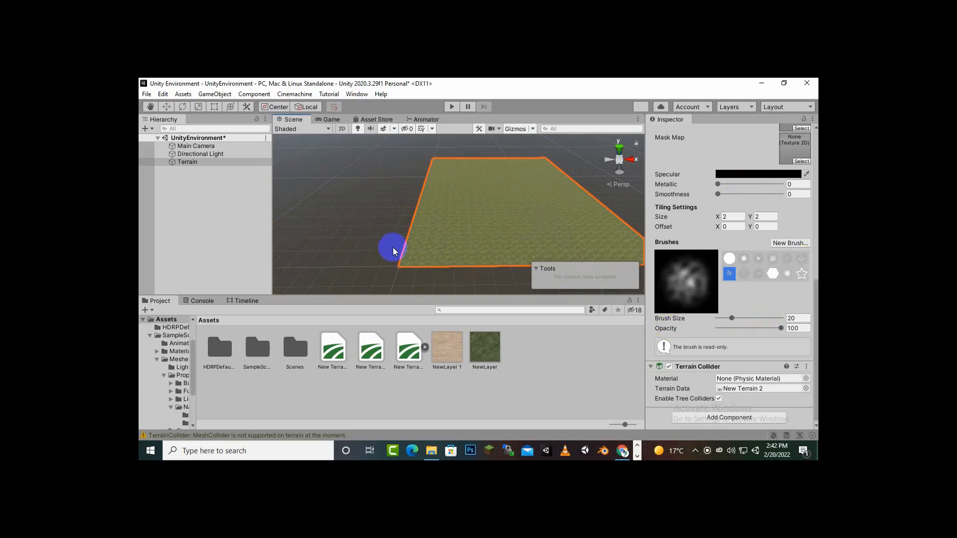
middle_drag(356, 259, 351, 258)
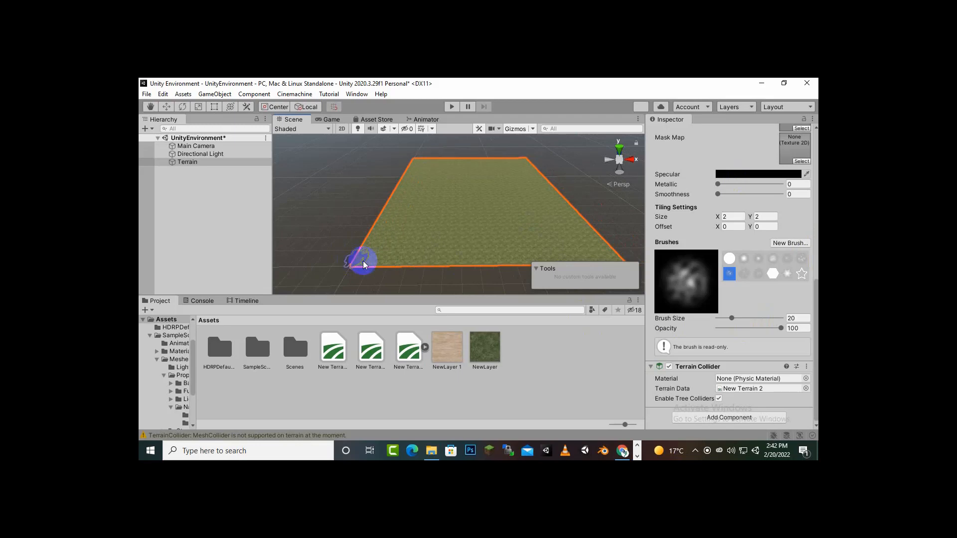
- Make the ground layer NewLayer active and switch the terrain tool to Raise or Lower Terrain
scroll(809, 338, up, 5)
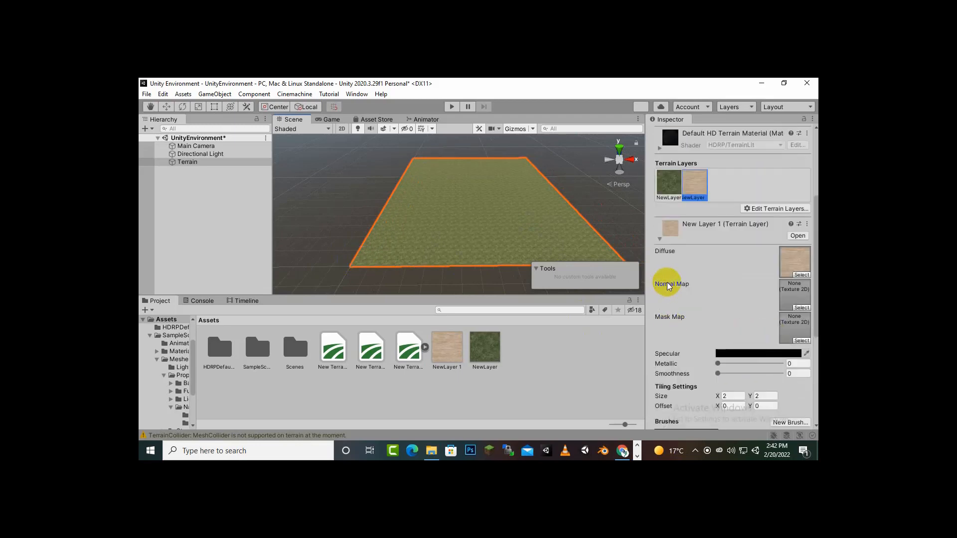
click(669, 183)
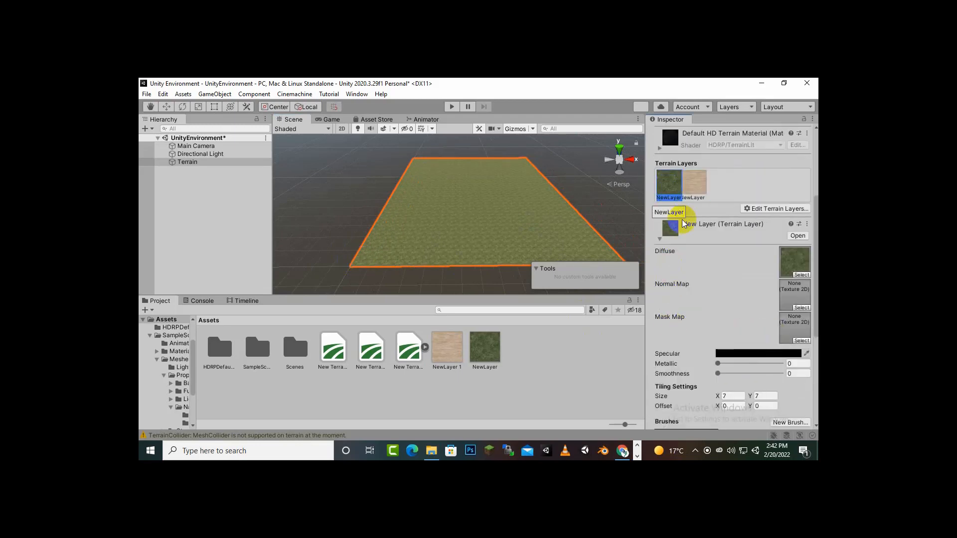
scroll(718, 305, up, 4)
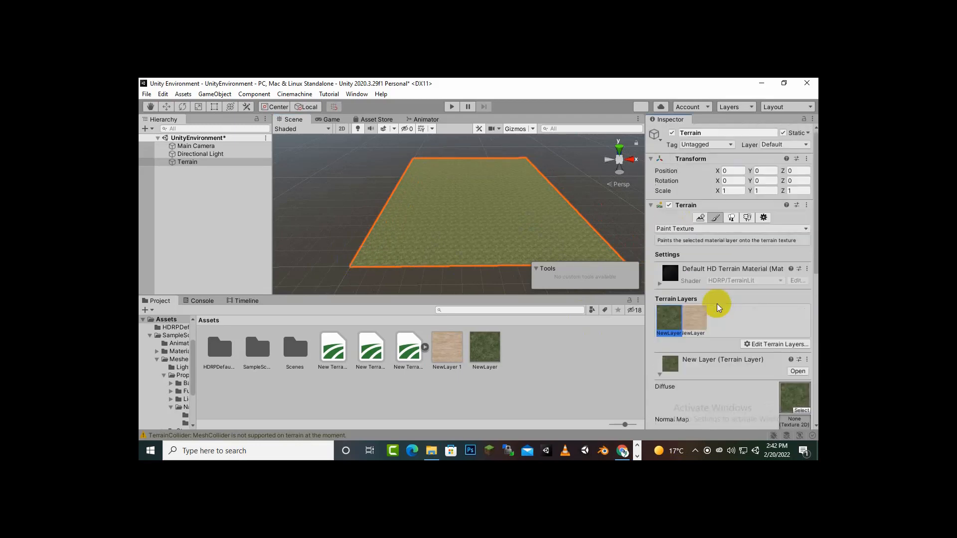
click(672, 230)
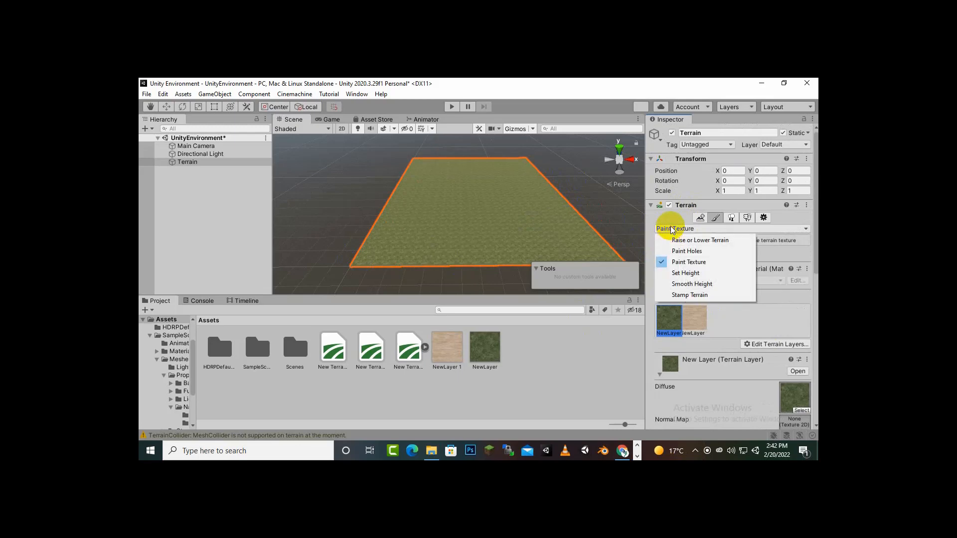
click(703, 240)
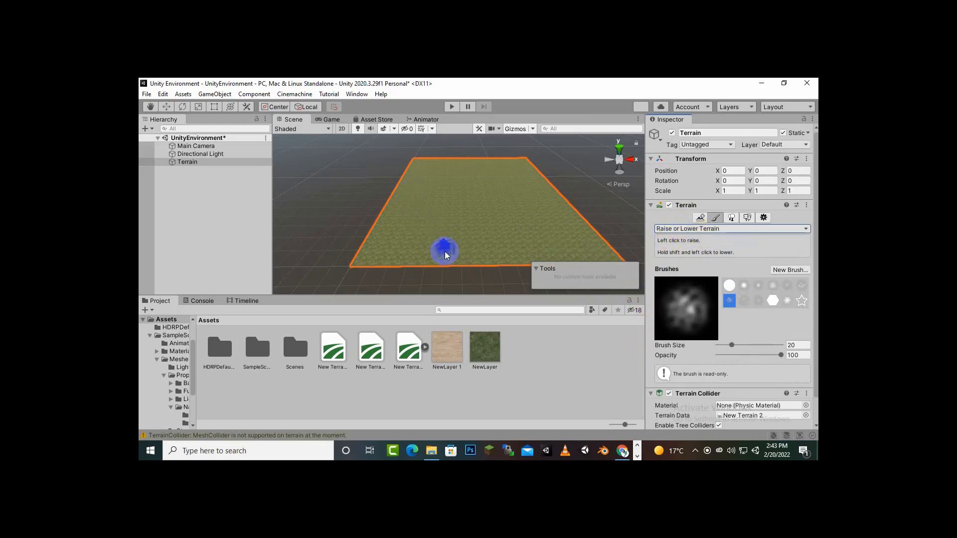
- Choose the solid round brush for raising terrain, after trying the hexagon, and check its preview on the terrain
scroll(429, 261, up, 3)
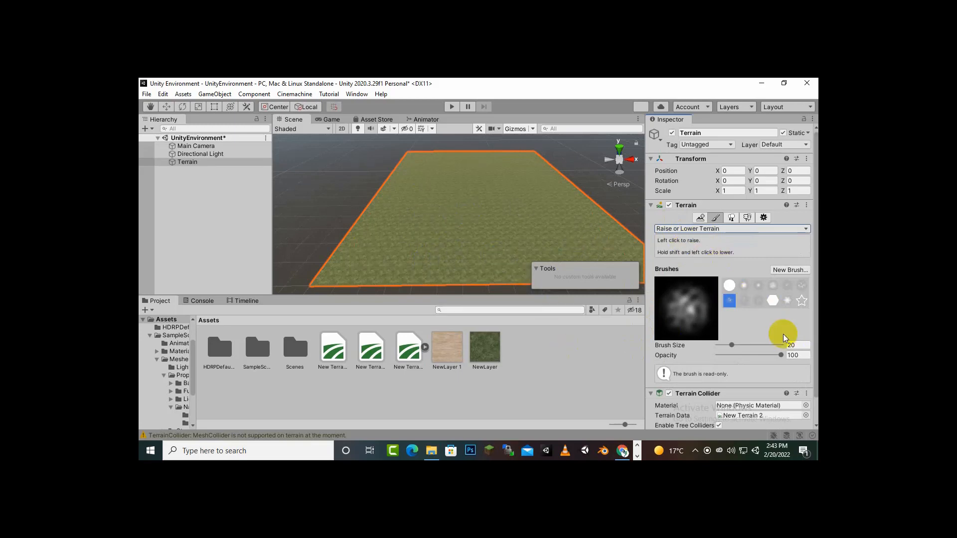
click(729, 285)
click(777, 301)
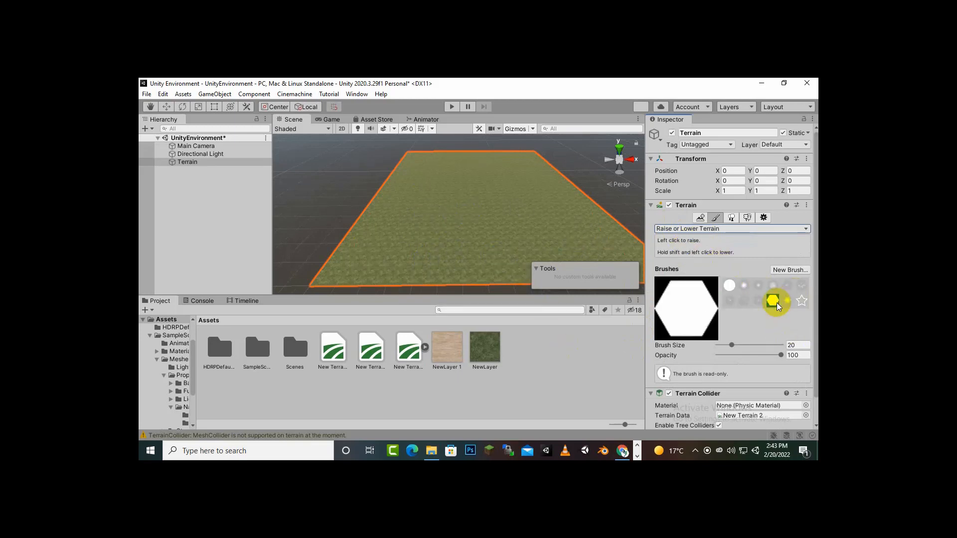
click(731, 285)
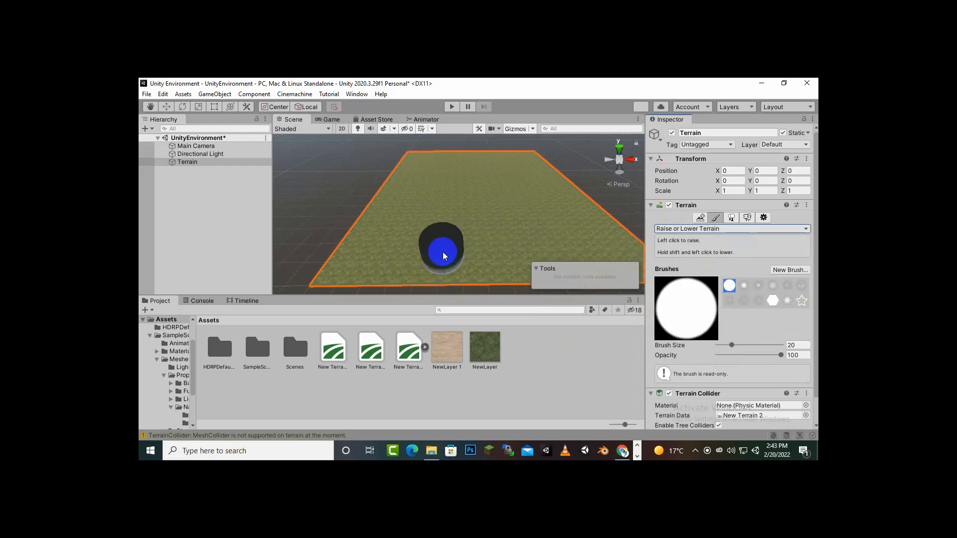
scroll(473, 240, up, 10)
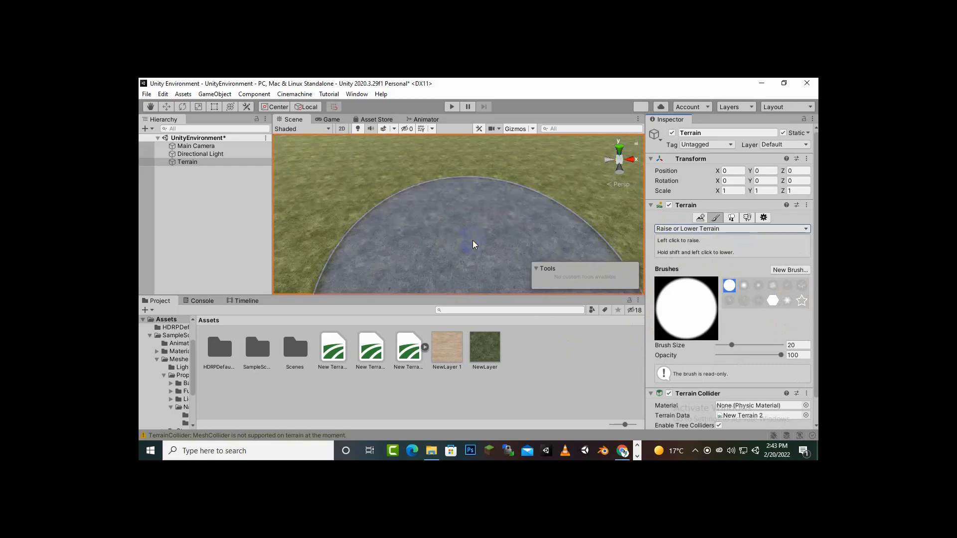
scroll(477, 188, down, 3)
scroll(477, 187, down, 6)
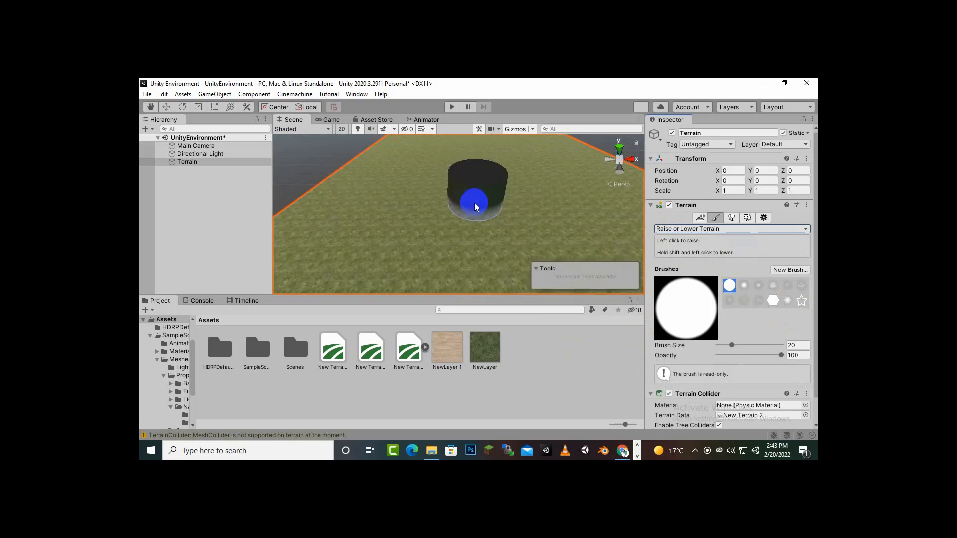
scroll(478, 207, down, 5)
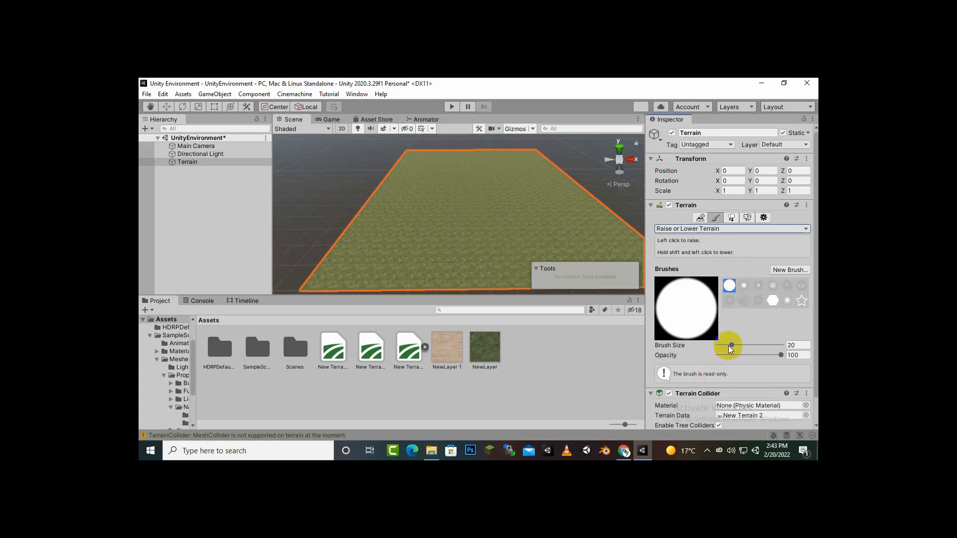
- Set the brush size to 22, after trying 196 and 3, and raise a round plateau in the middle of the terrain
drag(731, 345, 748, 345)
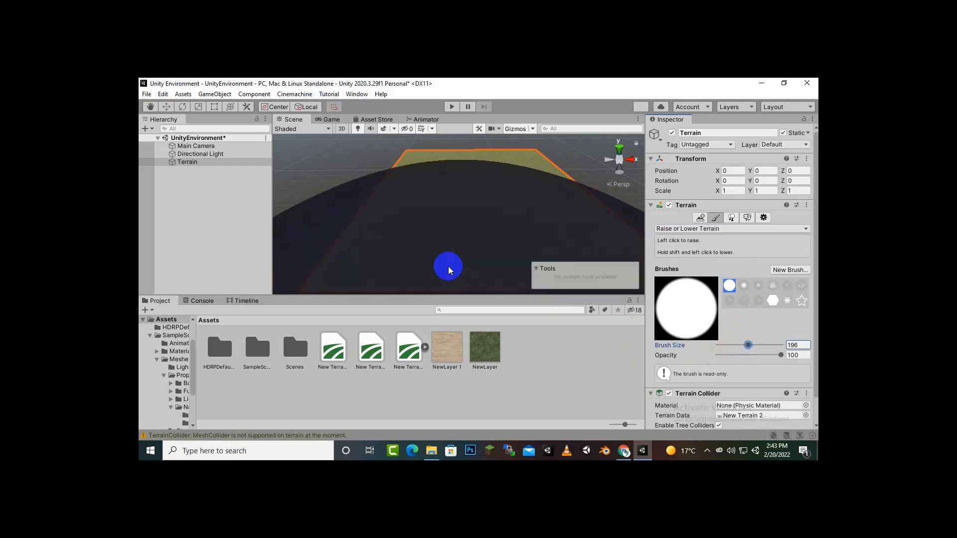
click(723, 345)
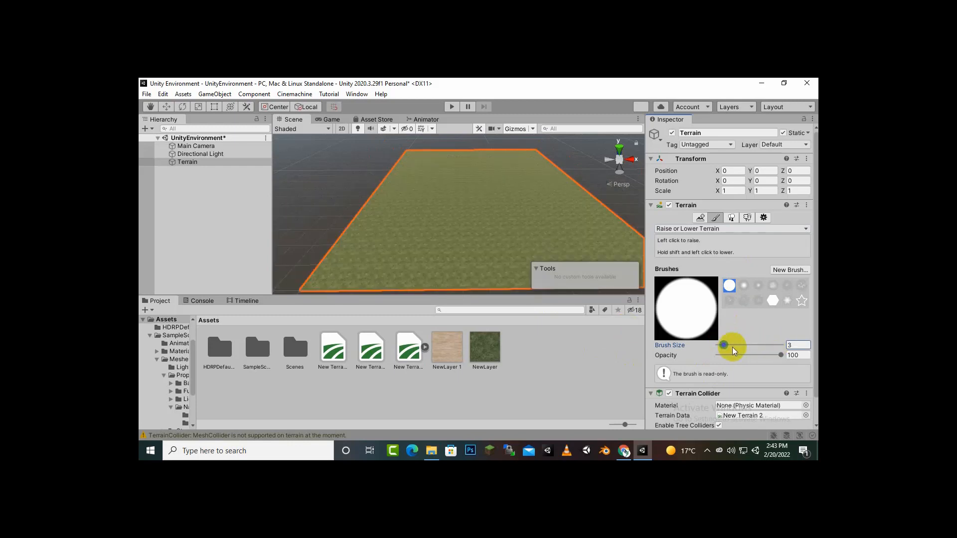
click(732, 346)
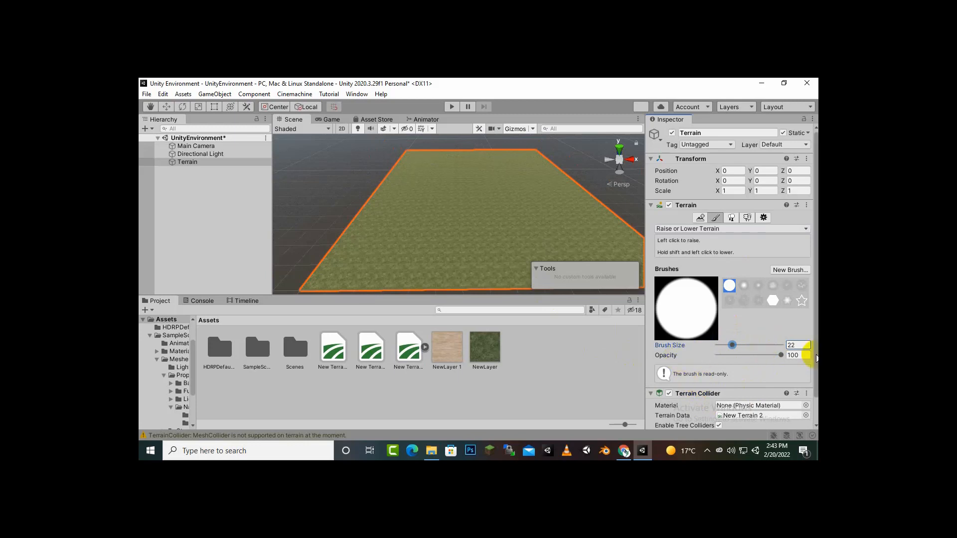
drag(472, 215, 472, 216)
scroll(556, 219, up, 6)
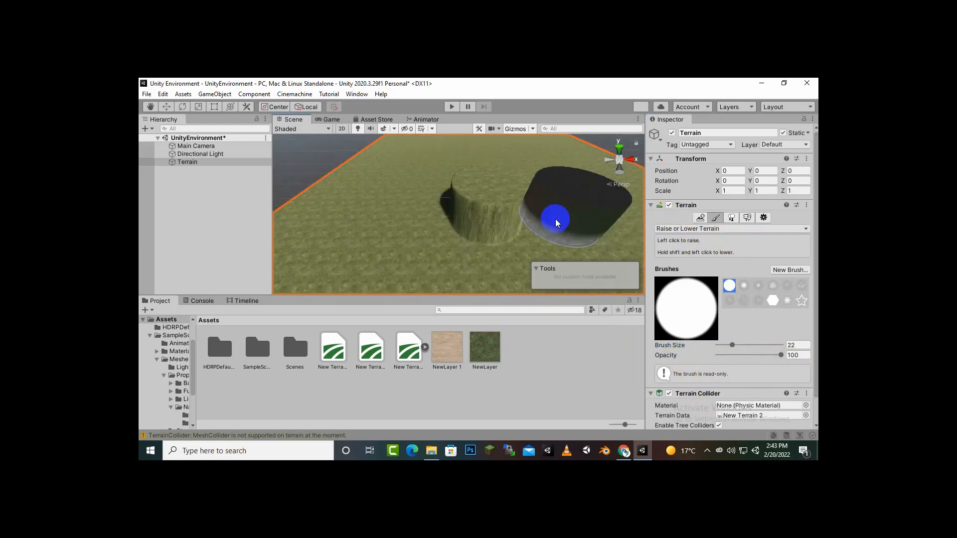
scroll(569, 239, down, 5)
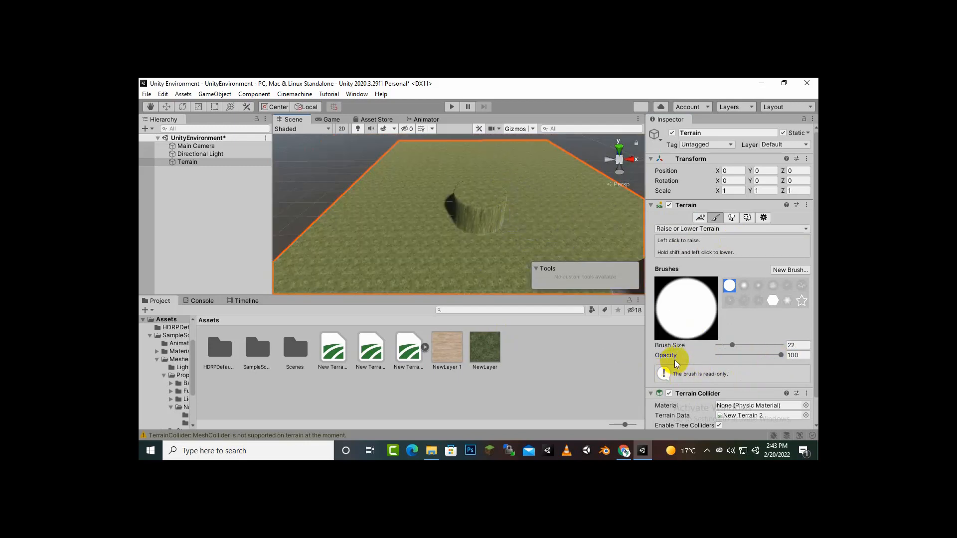
- Reduce the brush opacity to 37.1 and raise a second, lower round mound beside the plateau
click(741, 356)
click(400, 239)
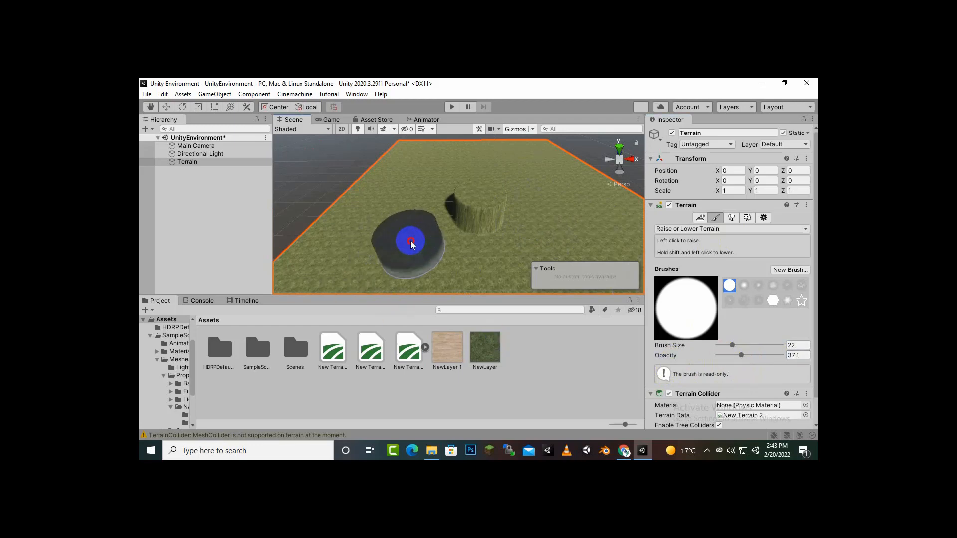
mouse_move(549, 219)
middle_down()
mouse_move(552, 203)
mouse_move(552, 213)
middle_up()
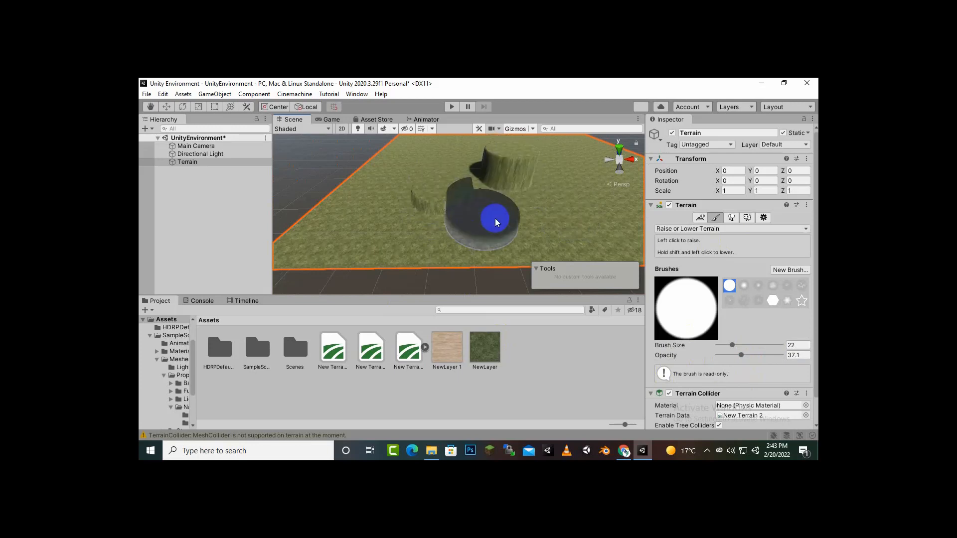
mouse_move(521, 198)
middle_down()
mouse_move(501, 229)
mouse_move(504, 216)
middle_up()
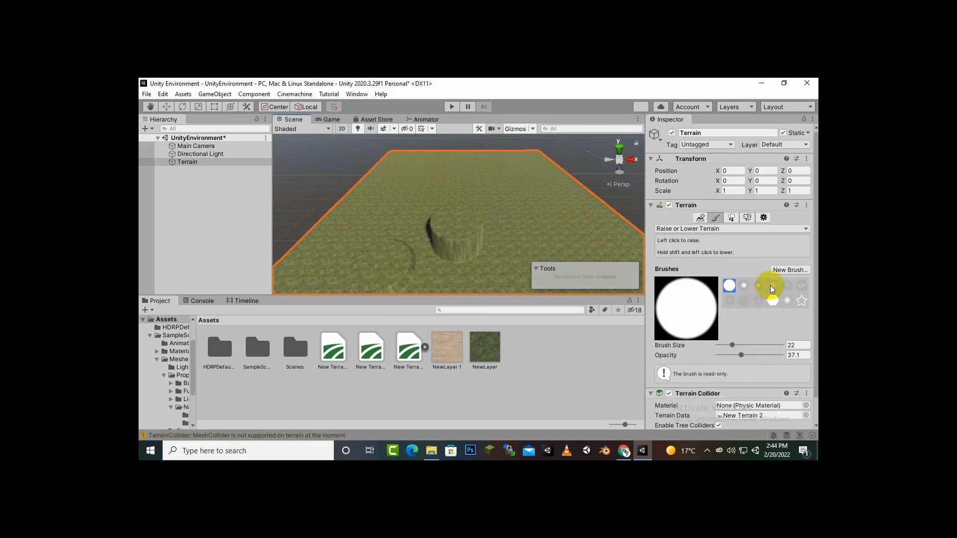
- Choose the star outline brush and raise star-shaped ridges on the ground beside the round plateau
click(801, 301)
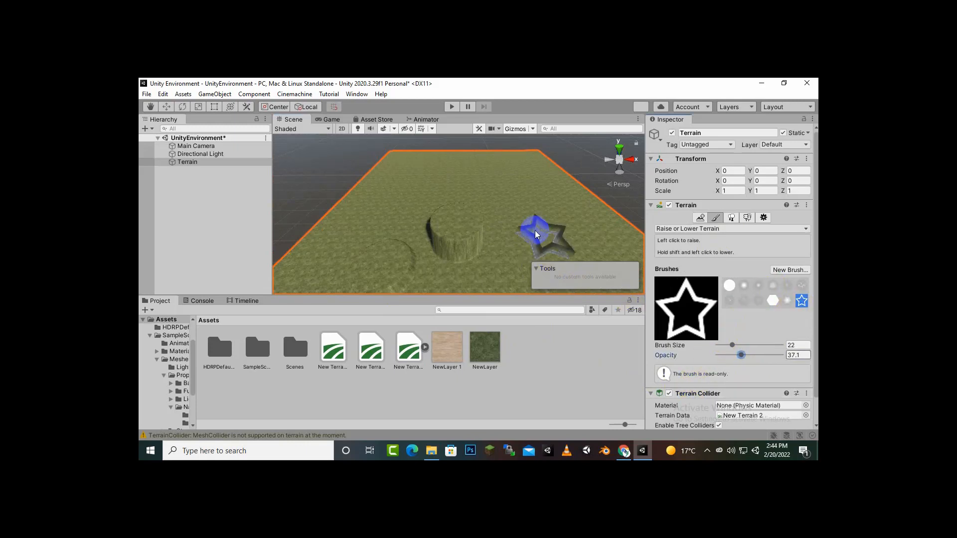
click(515, 228)
click(602, 238)
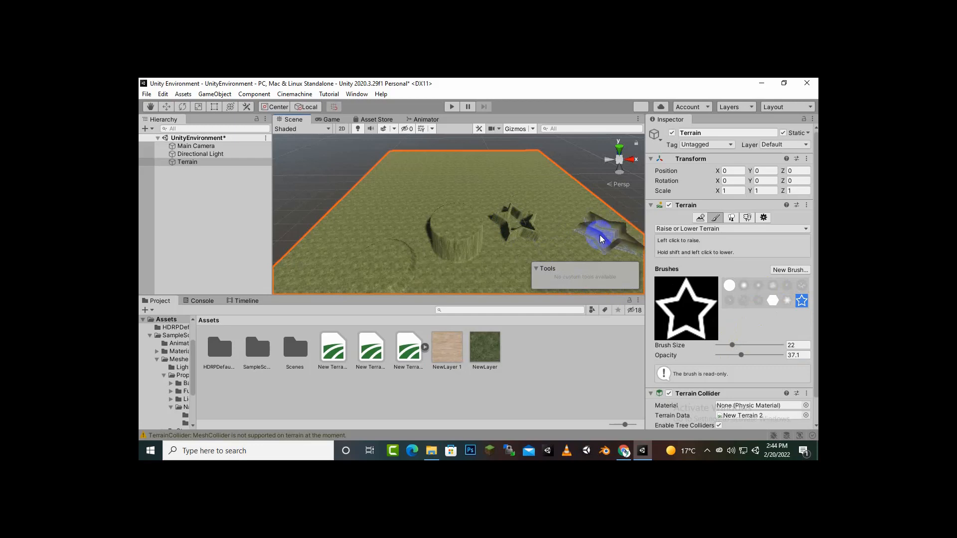
scroll(603, 239, up, 3)
click(421, 193)
middle_drag(420, 192, 401, 192)
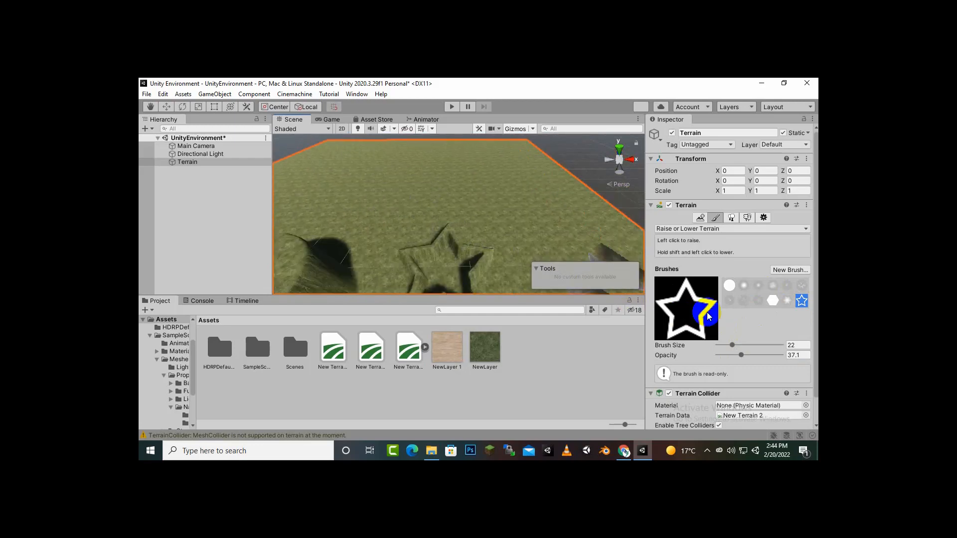
- Choose the web-like noise brush, raise an irregular bump beyond the star, and inspect its shape
click(746, 300)
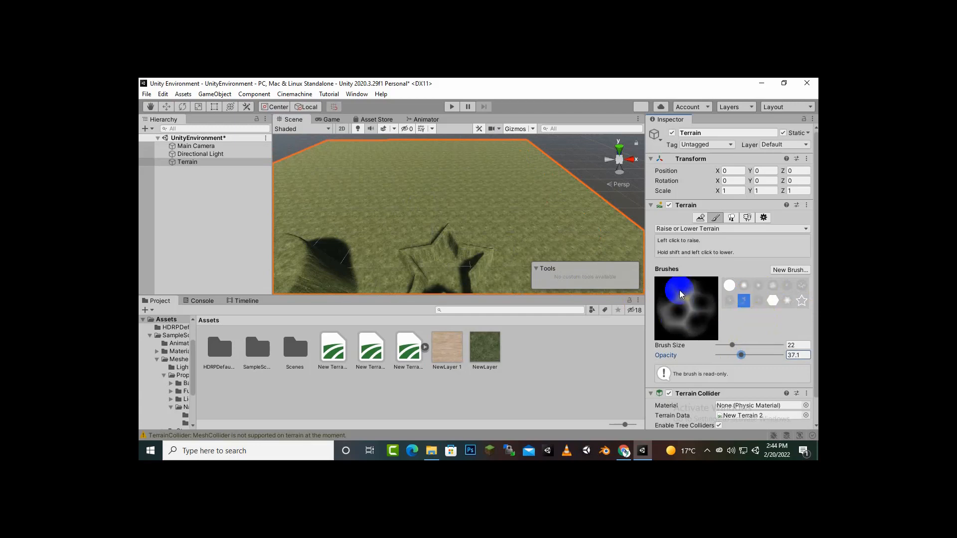
click(459, 200)
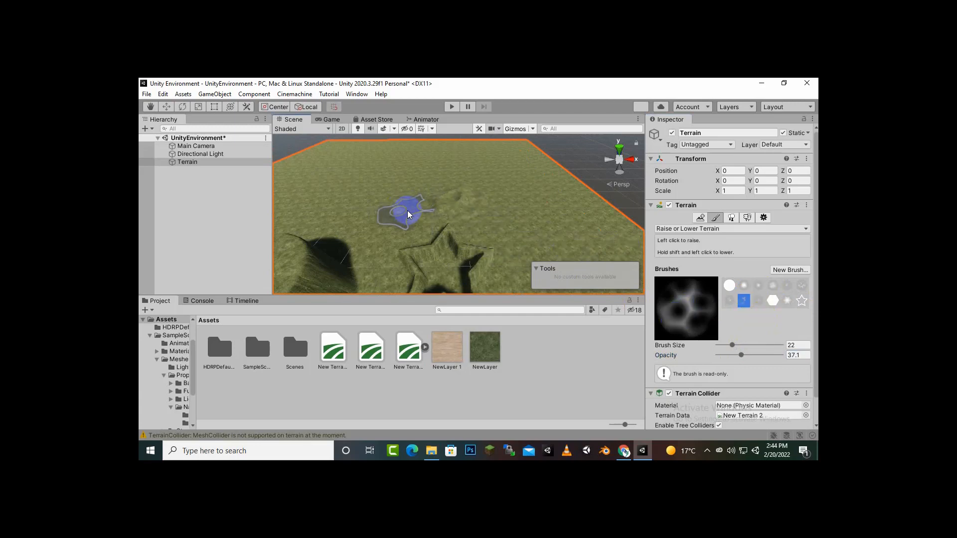
scroll(409, 214, up, 3)
mouse_move(408, 214)
middle_down()
mouse_move(403, 223)
mouse_move(408, 214)
middle_up()
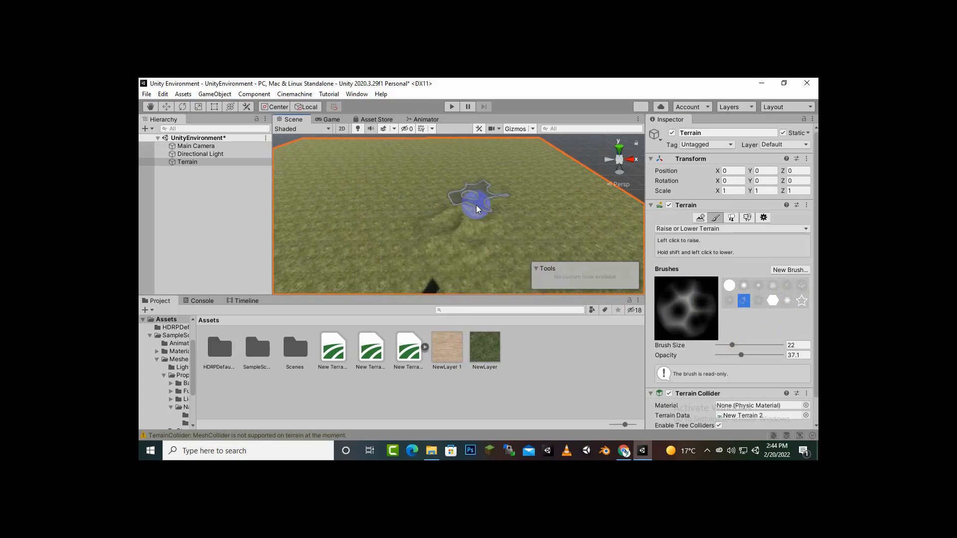
scroll(474, 227, down, 3)
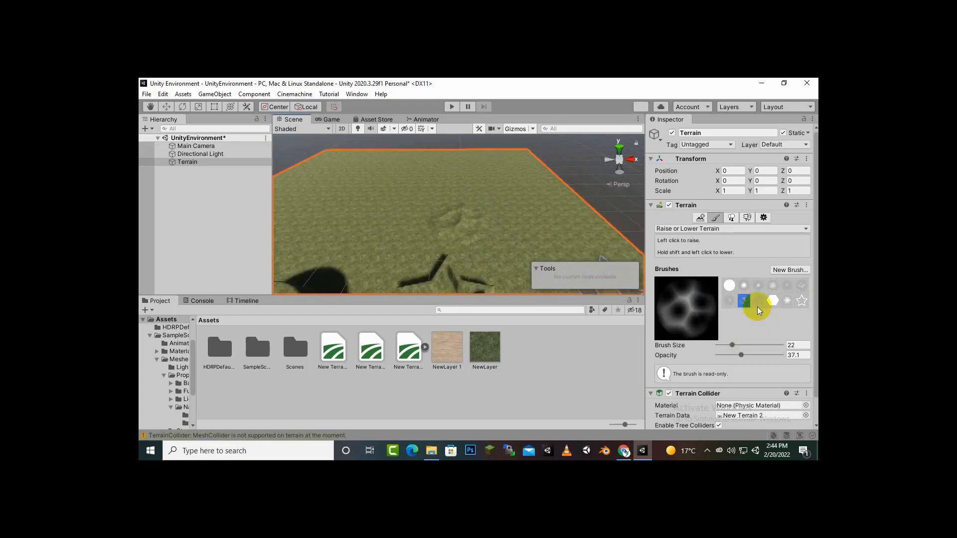
- Switch back to the solid round brush and lower all the raised test shapes until the terrain is flat
click(729, 286)
scroll(515, 246, down, 1)
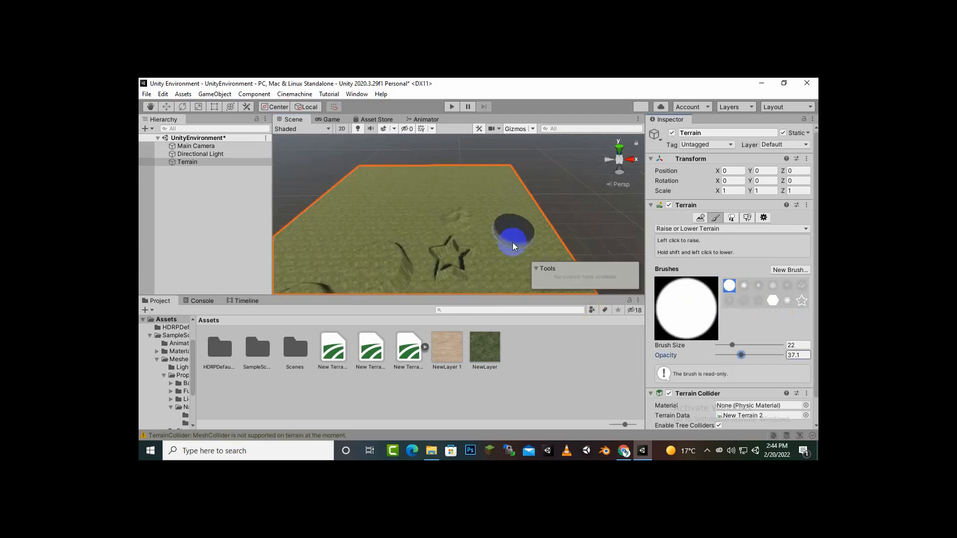
mouse_move(513, 240)
middle_down()
mouse_move(515, 221)
mouse_move(528, 222)
mouse_move(513, 225)
mouse_move(522, 230)
middle_up()
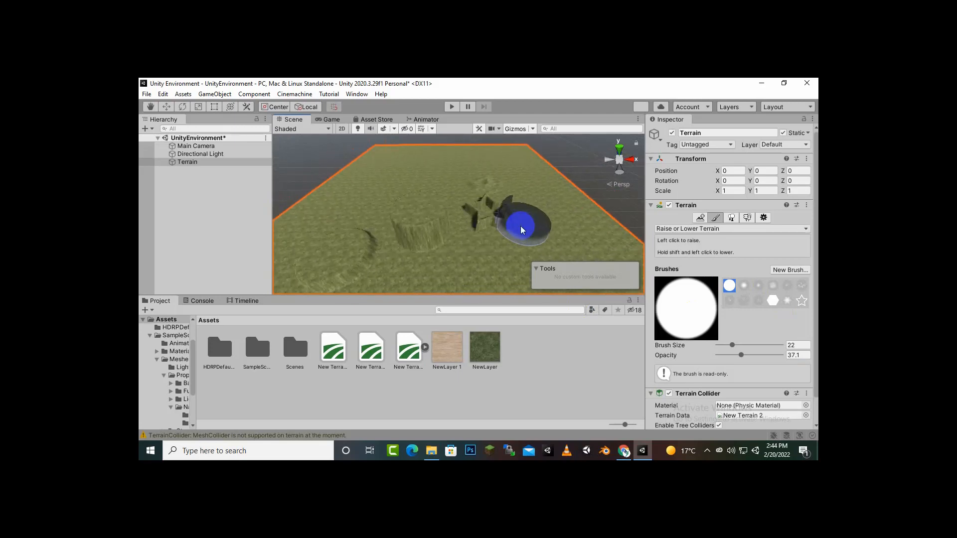
mouse_move(522, 230)
mouse_down()
mouse_move(549, 203)
mouse_move(380, 264)
mouse_move(434, 240)
mouse_move(559, 208)
mouse_move(513, 249)
mouse_move(412, 265)
mouse_move(507, 205)
mouse_move(497, 192)
mouse_move(406, 241)
mouse_move(395, 224)
mouse_move(440, 211)
mouse_move(359, 261)
mouse_move(352, 256)
mouse_move(384, 241)
mouse_move(321, 230)
mouse_move(310, 291)
mouse_move(387, 241)
mouse_up()
scroll(458, 220, down, 2)
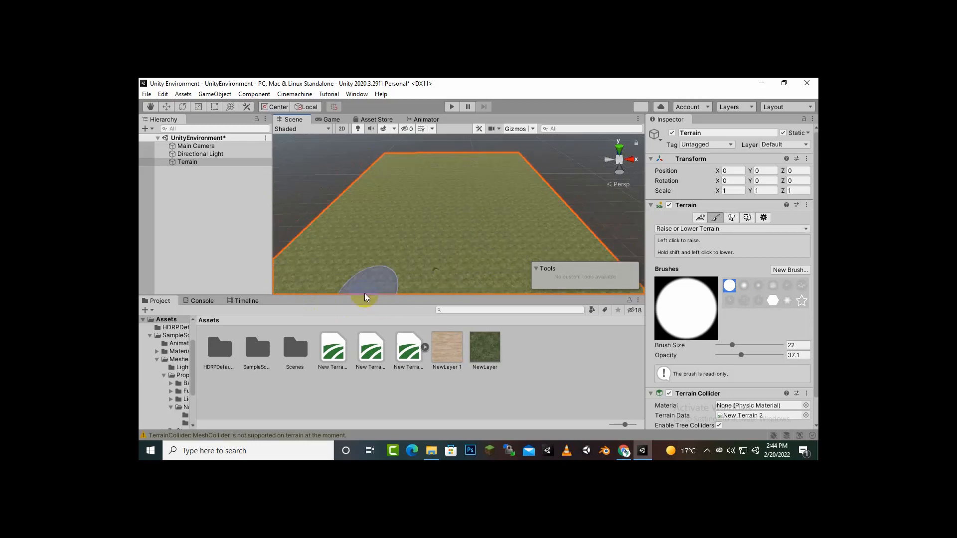
mouse_move(361, 279)
shift+mouse_down()
mouse_move(489, 279)
mouse_move(252, 275)
mouse_move(493, 154)
shift+mouse_up()
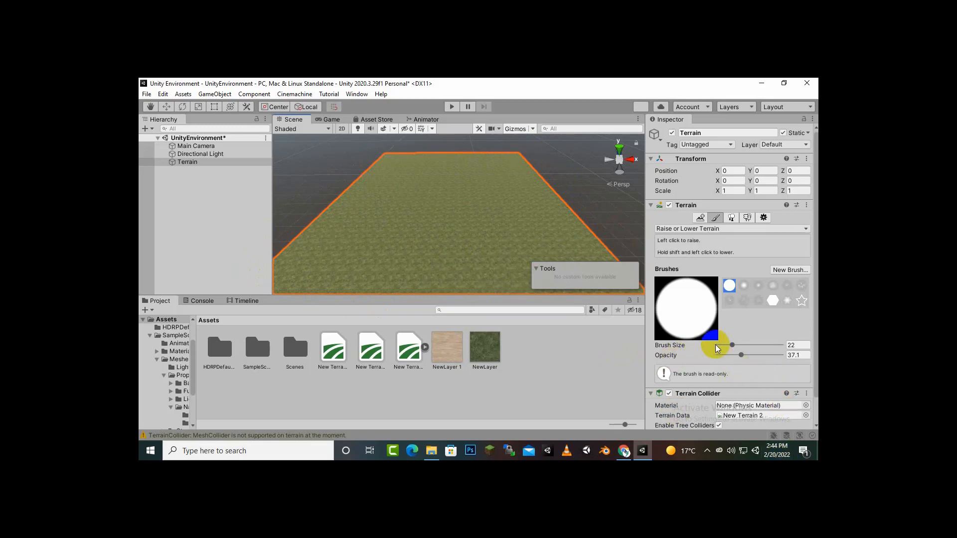
- Set the brush size to 37, after trying 141, and the opacity to 5, after trying 20
click(746, 345)
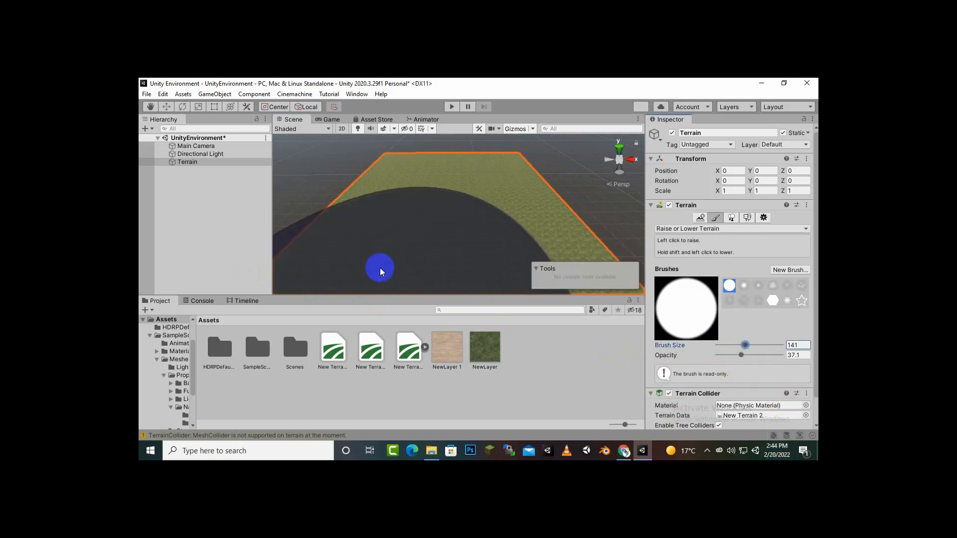
click(736, 347)
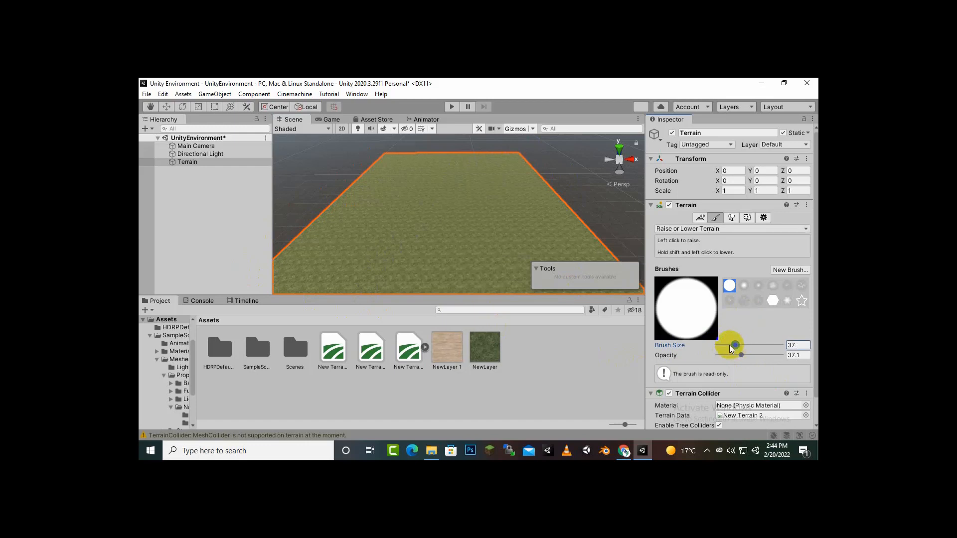
click(795, 359)
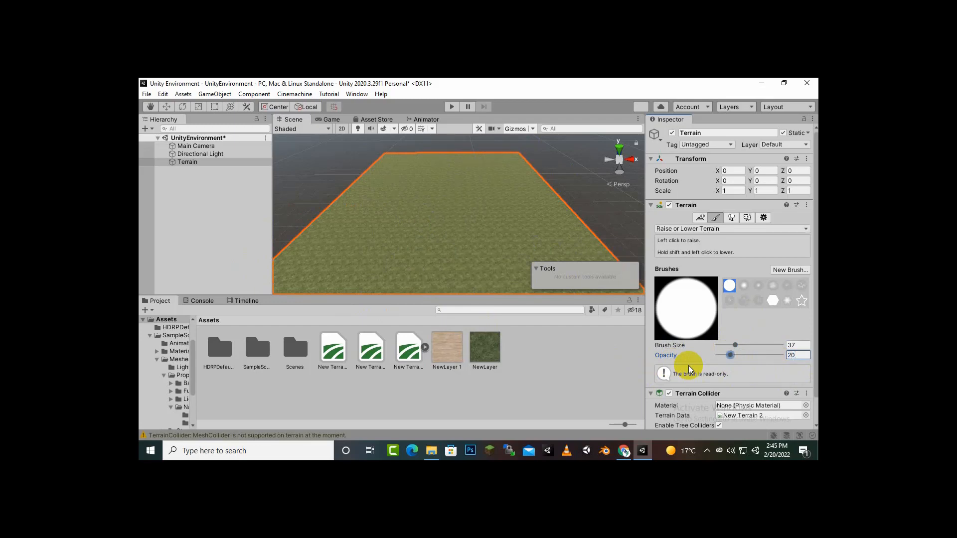
click(798, 355)
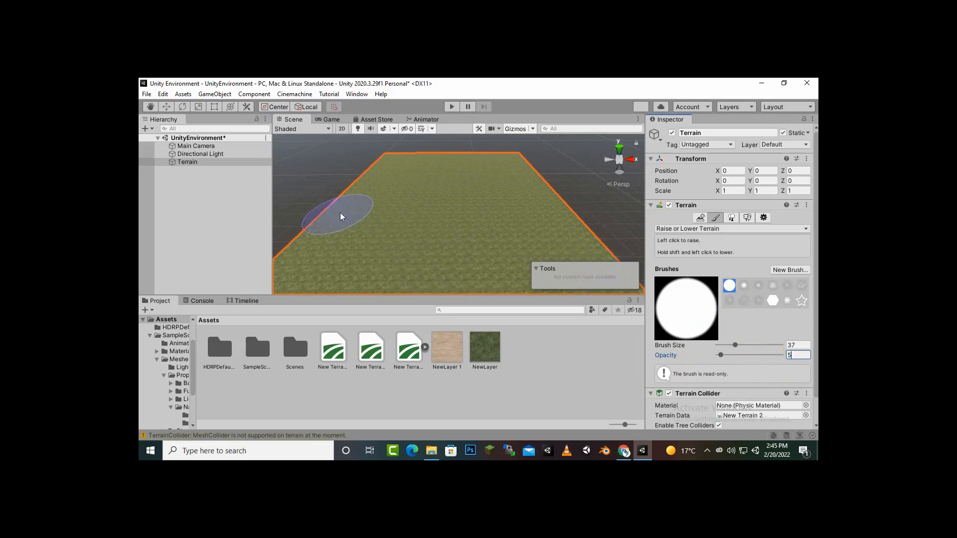
- Try raising the ground along the terrain's left edge at opacity 5, inspect the slope, and undo the stroke
mouse_move(340, 216)
mouse_down()
mouse_move(349, 231)
mouse_move(352, 214)
mouse_move(331, 239)
mouse_move(349, 208)
mouse_move(393, 175)
mouse_up()
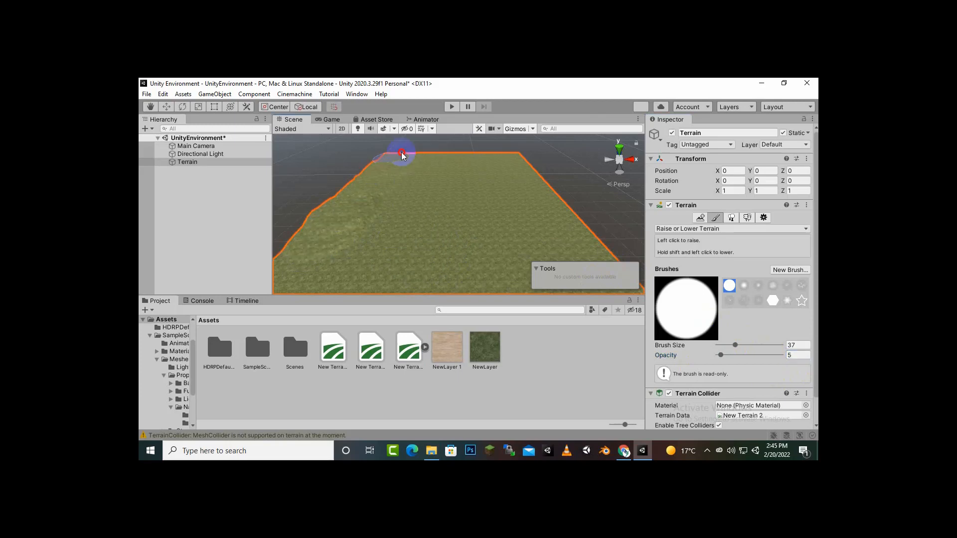
scroll(466, 267, up, 3)
mouse_move(462, 229)
middle_down()
mouse_move(471, 215)
mouse_move(467, 233)
middle_up()
scroll(469, 232, up, 1)
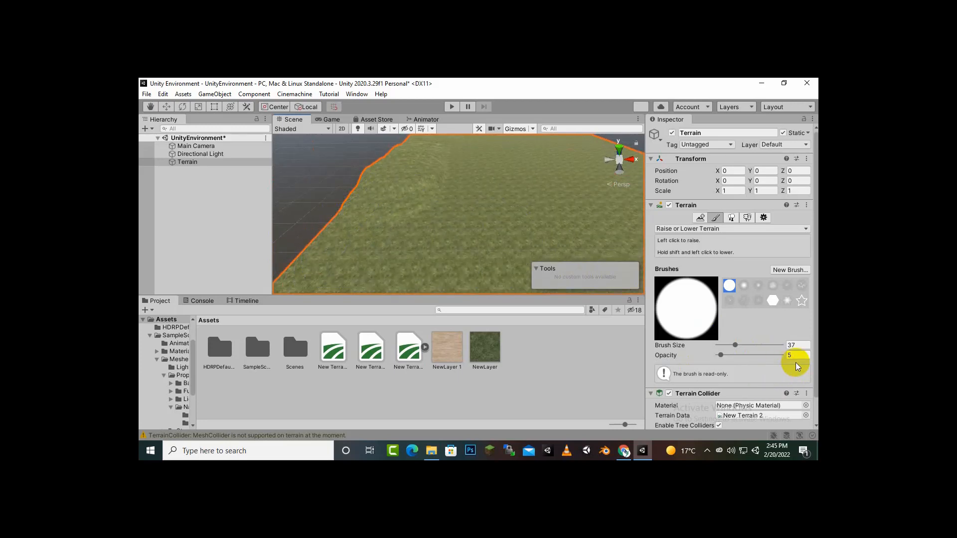
key(ctrl+z)
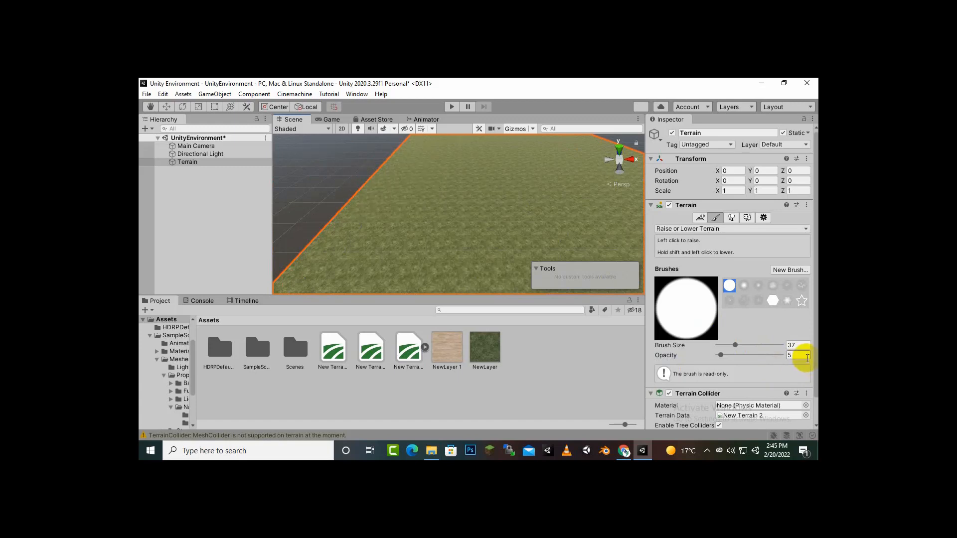
- Set the brush opacity to 3, raise the terrain's left edge slightly, and enlarge the project assets area
click(807, 357)
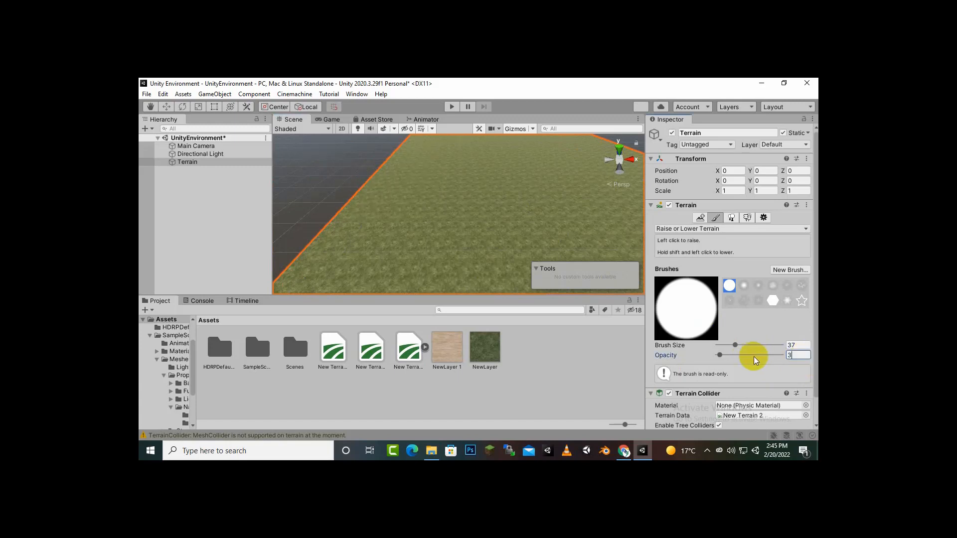
click(364, 217)
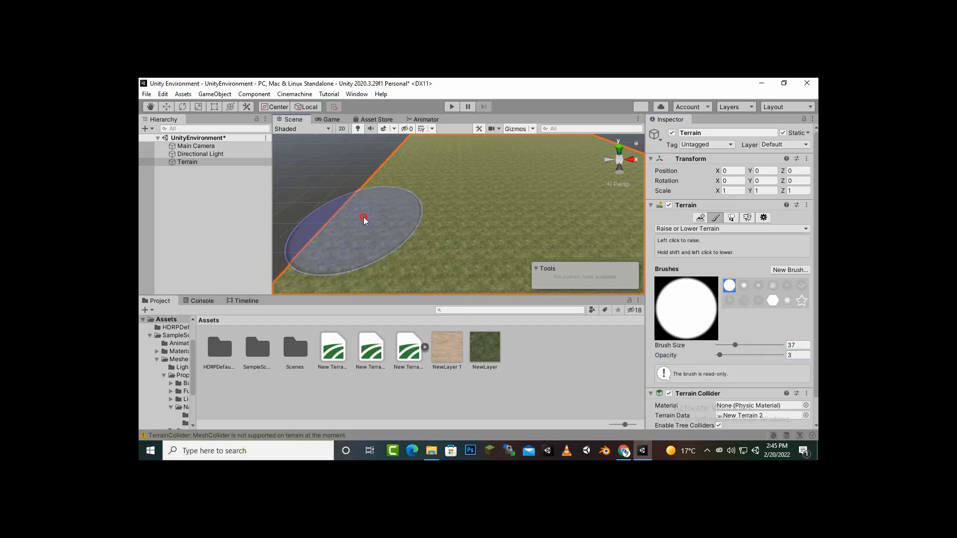
click(422, 165)
middle_drag(507, 208, 497, 219)
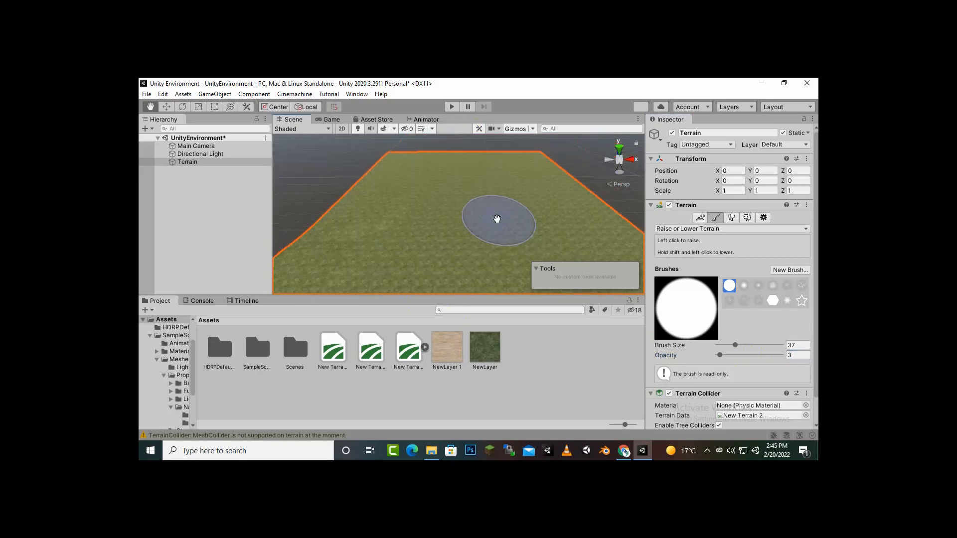
drag(331, 296, 331, 264)
click(388, 205)
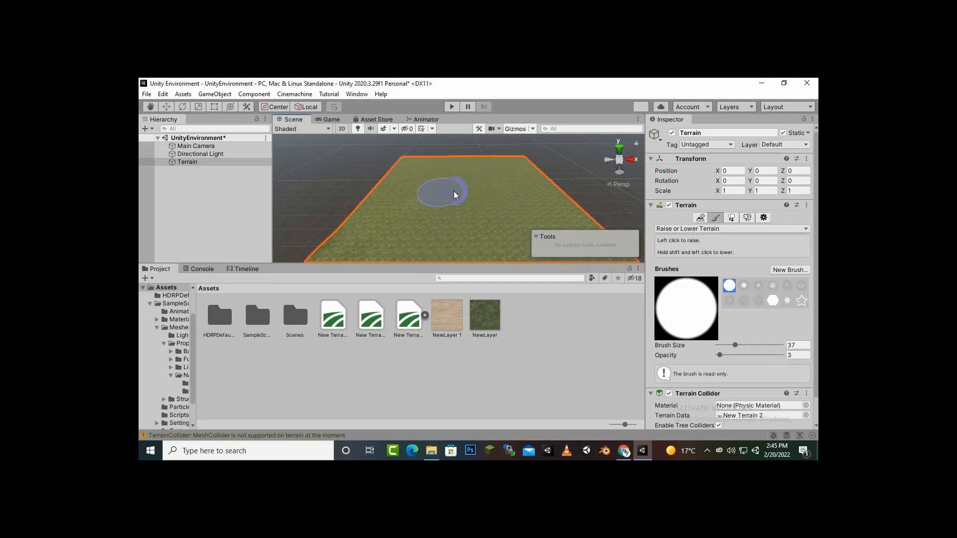
scroll(469, 195, down, 2)
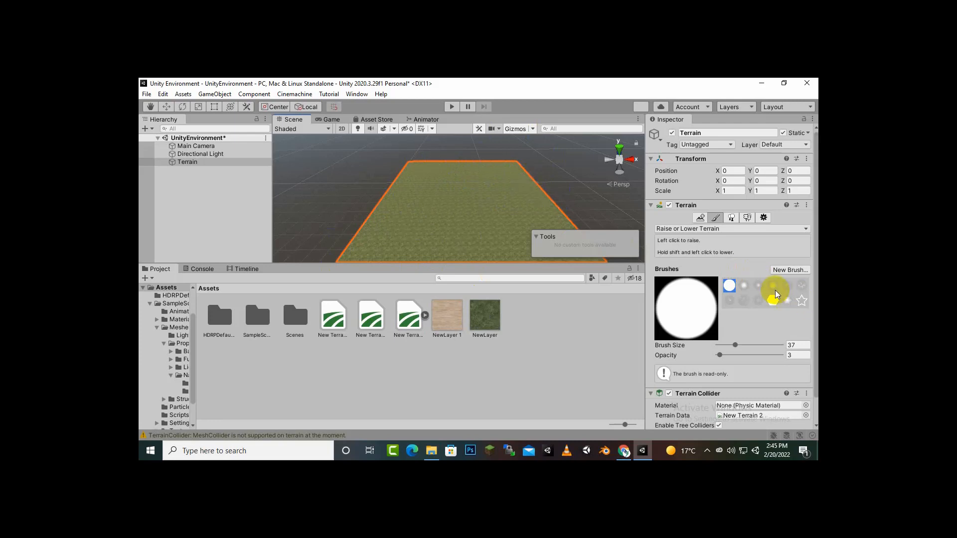
- Switch to the soft-edged round brush and raise gentle bumps across the terrain at opacity 3
click(757, 292)
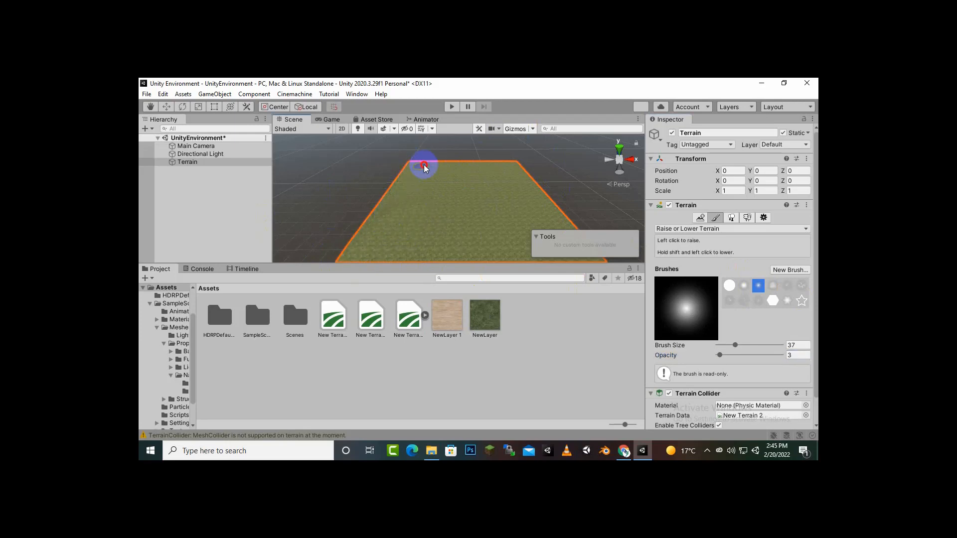
scroll(420, 211, up, 2)
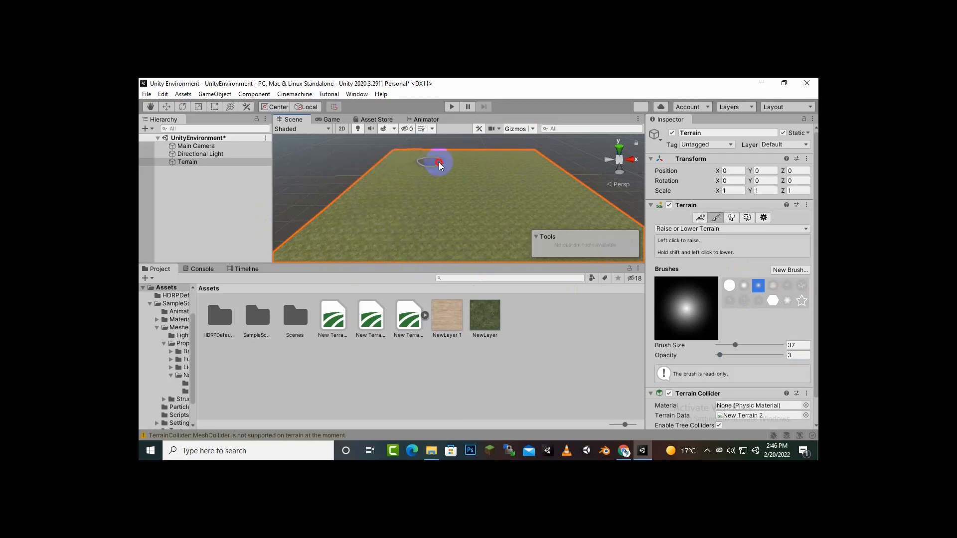
click(540, 158)
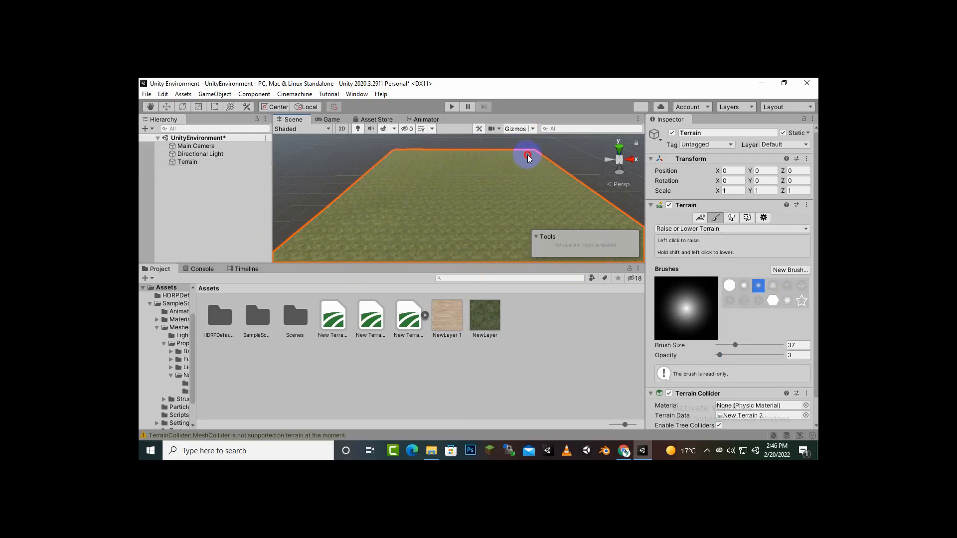
click(449, 193)
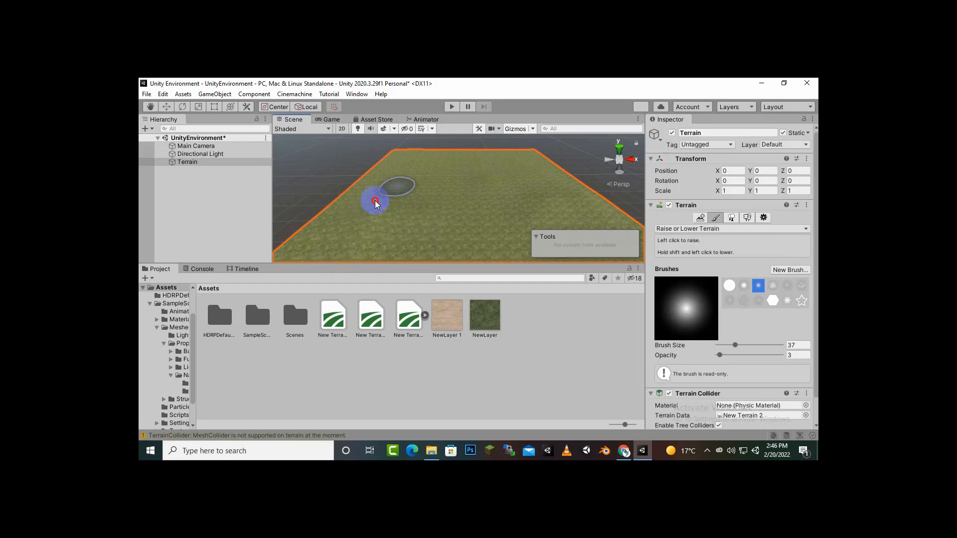
mouse_move(375, 201)
mouse_down()
mouse_move(426, 178)
mouse_move(524, 179)
mouse_move(601, 217)
mouse_up()
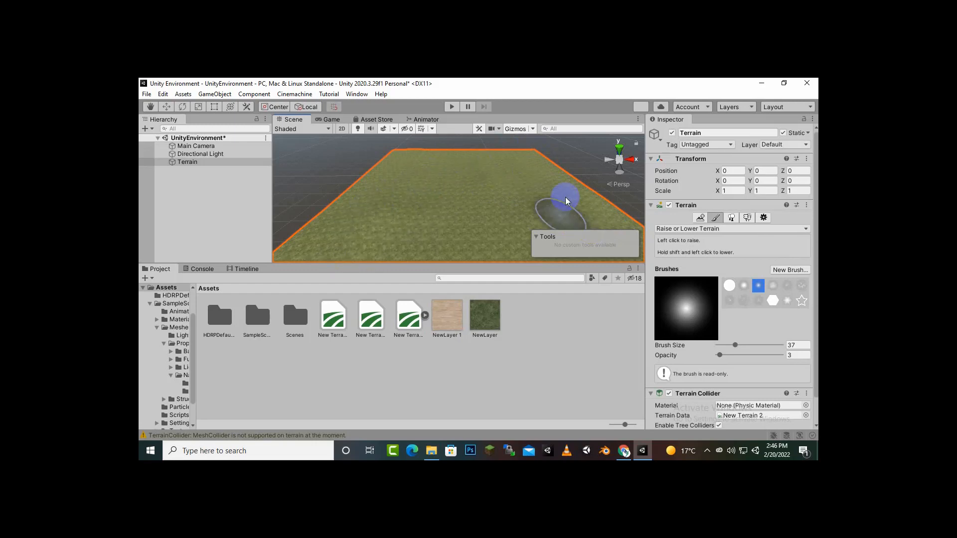
middle_drag(565, 202, 500, 181)
scroll(500, 181, down, 4)
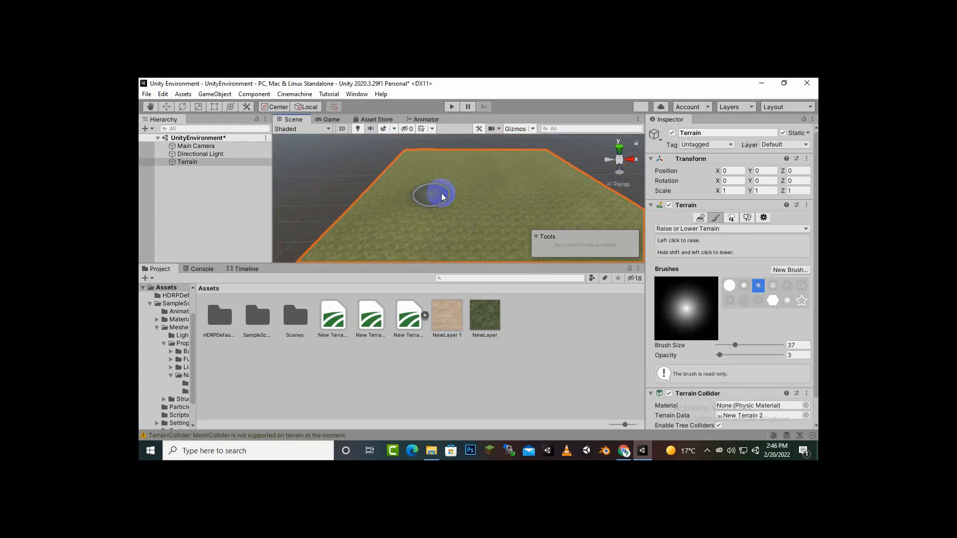
- Set the brush opacity to 14.3 and raise hills along the terrain's left side
click(728, 355)
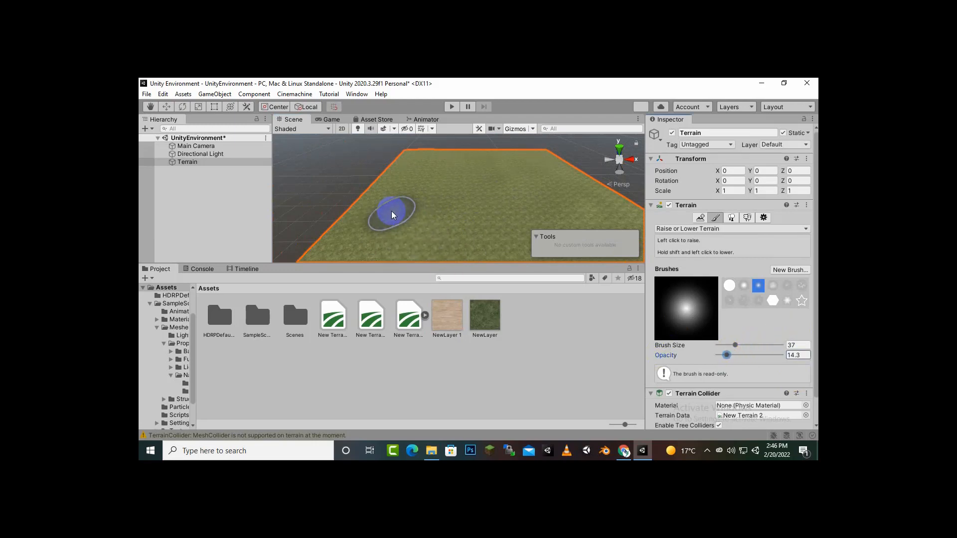
mouse_move(378, 220)
mouse_down()
mouse_move(381, 200)
mouse_move(433, 156)
mouse_move(412, 181)
mouse_move(429, 160)
mouse_move(456, 166)
mouse_move(482, 154)
mouse_move(478, 177)
mouse_up()
middle_drag(591, 209, 578, 211)
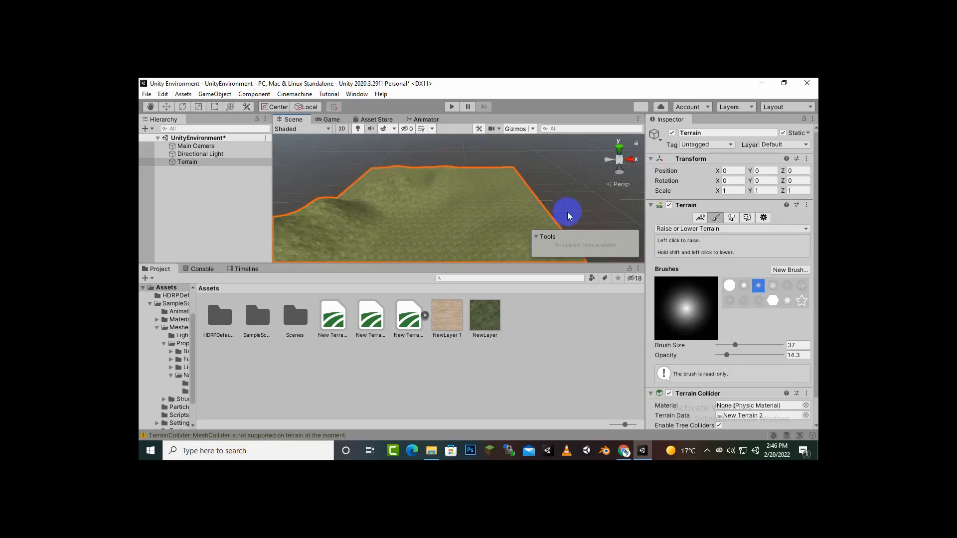
- Raise taller peaks beside the left hill toward the terrain's far edge and inspect them up close
mouse_move(395, 207)
middle_down()
mouse_move(423, 204)
mouse_move(404, 205)
mouse_move(413, 202)
middle_up()
mouse_move(431, 195)
mouse_down()
mouse_move(414, 200)
mouse_move(489, 186)
mouse_up()
mouse_move(507, 227)
middle_down()
mouse_move(515, 211)
mouse_move(512, 221)
middle_up()
scroll(512, 221, up, 3)
scroll(513, 221, down, 3)
scroll(491, 227, up, 3)
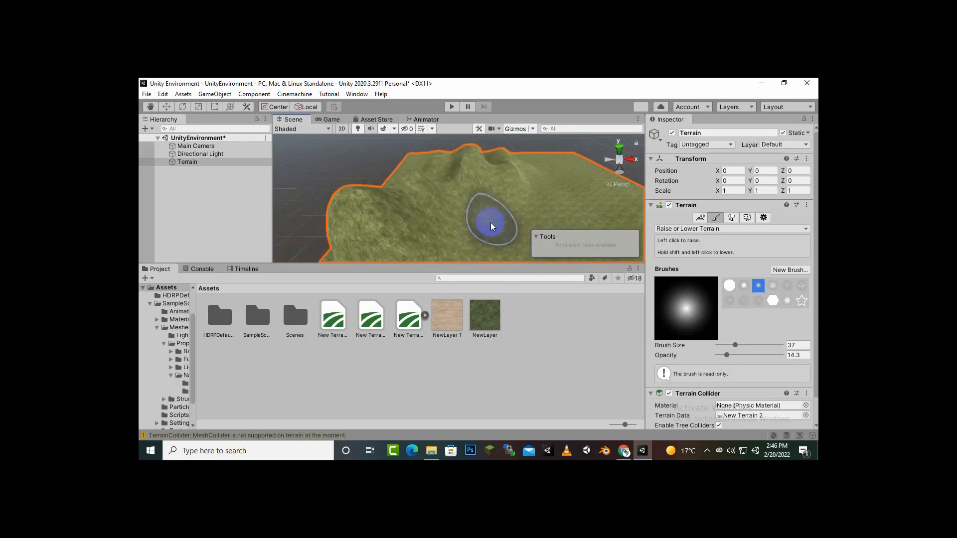
scroll(491, 227, down, 5)
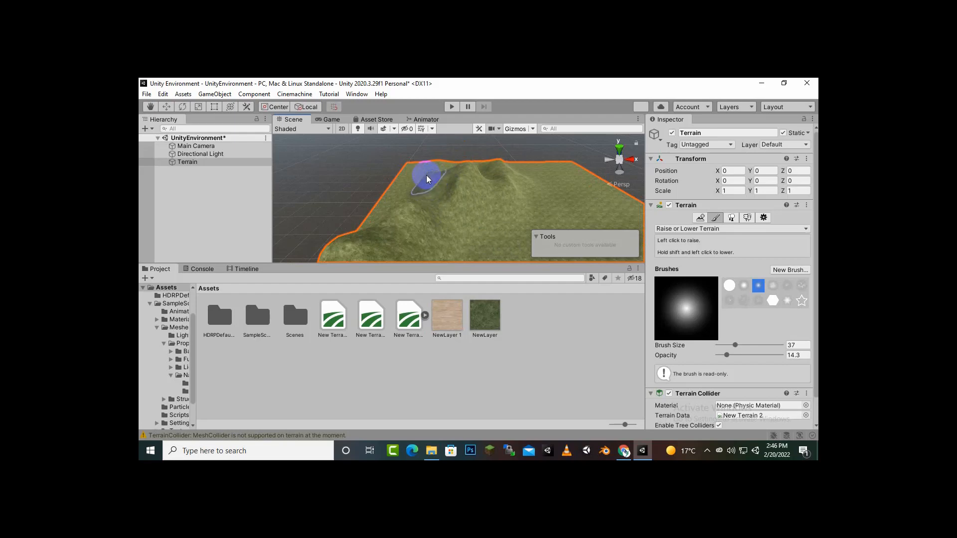
mouse_move(423, 207)
mouse_down()
mouse_move(453, 230)
mouse_move(480, 235)
mouse_move(439, 206)
mouse_move(451, 257)
mouse_up()
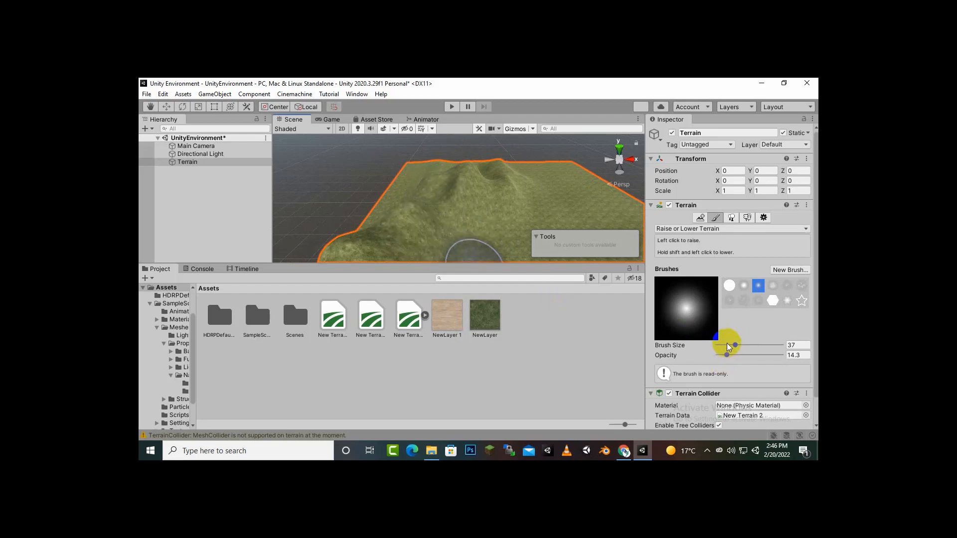
- Set the brush size to 18 and carve a narrow path between the left hill and the taller peaks
drag(800, 354, 773, 358)
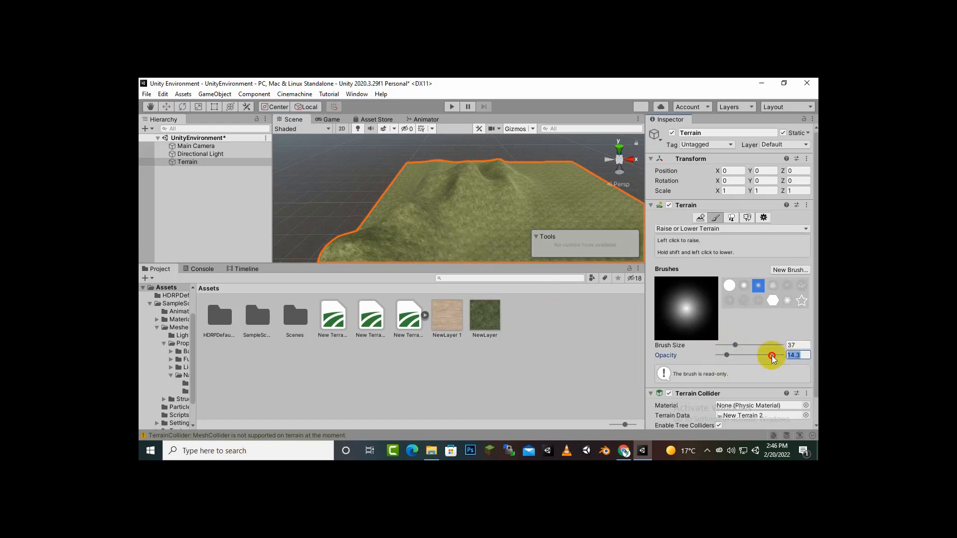
click(801, 345)
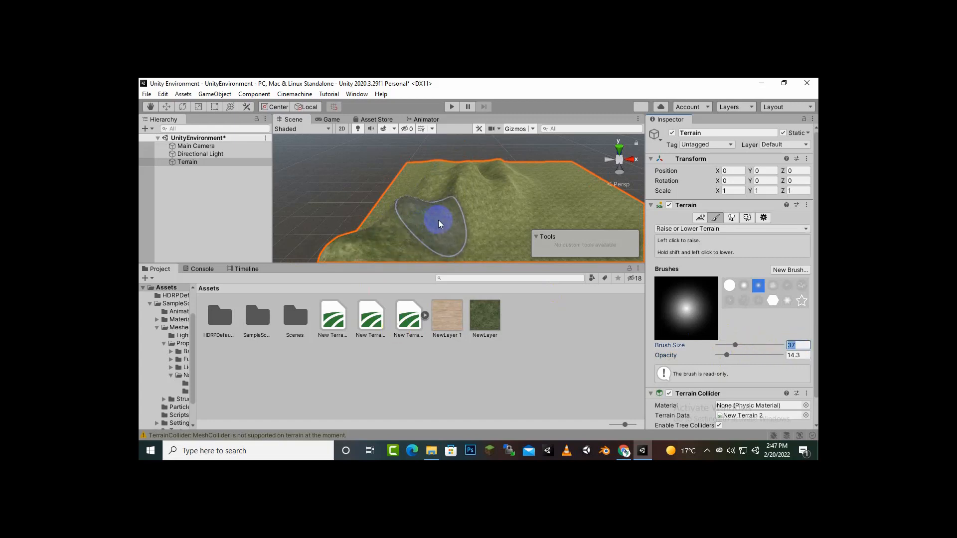
text(10)
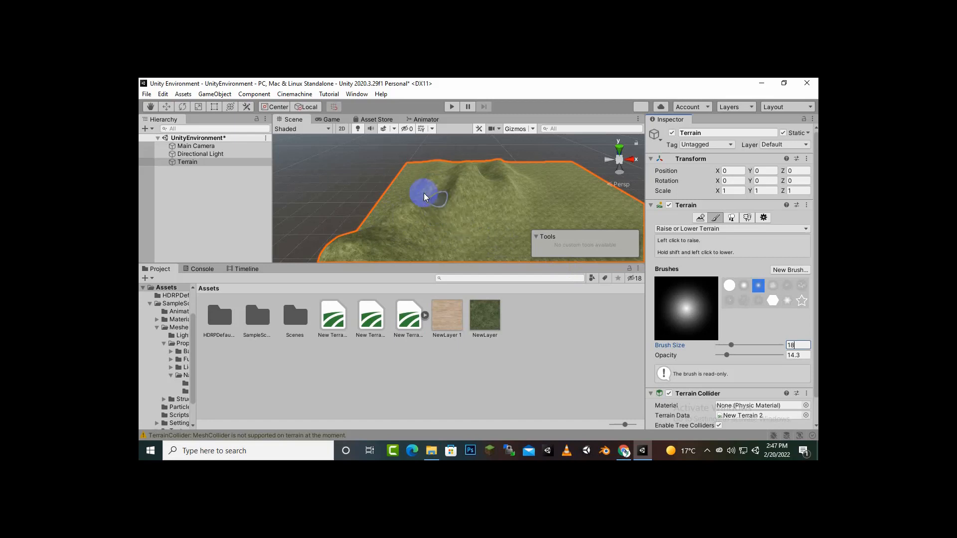
scroll(433, 223, up, 4)
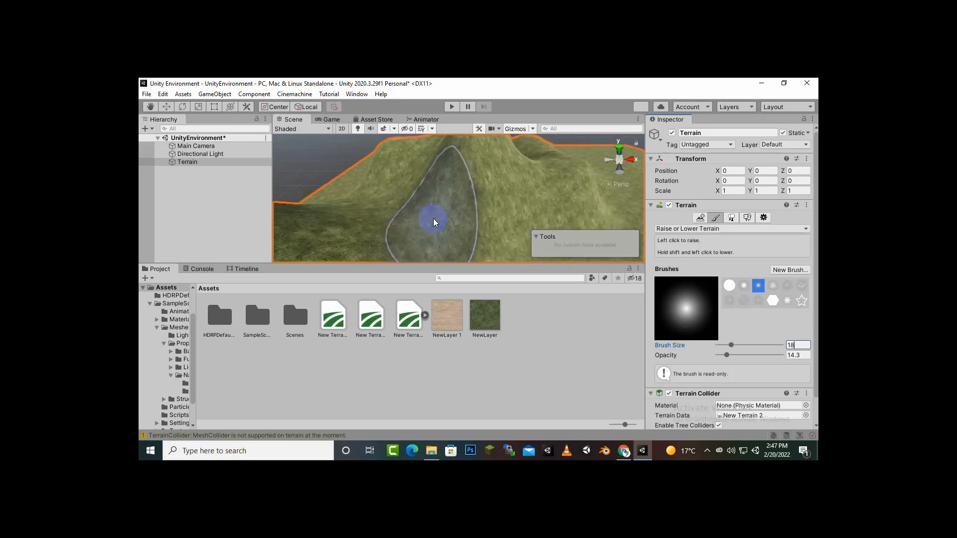
scroll(410, 206, down, 3)
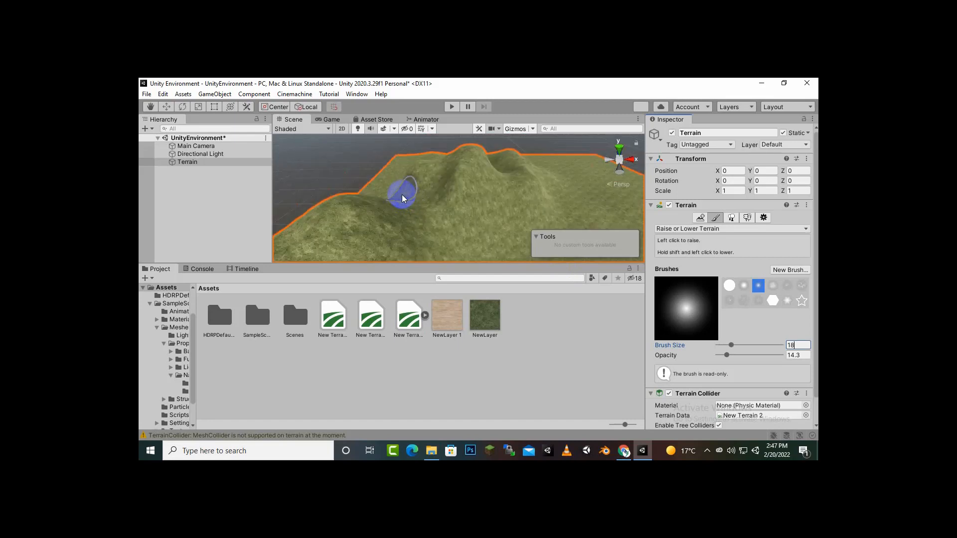
mouse_move(398, 193)
mouse_down()
mouse_move(453, 250)
mouse_move(489, 248)
mouse_move(533, 224)
mouse_up()
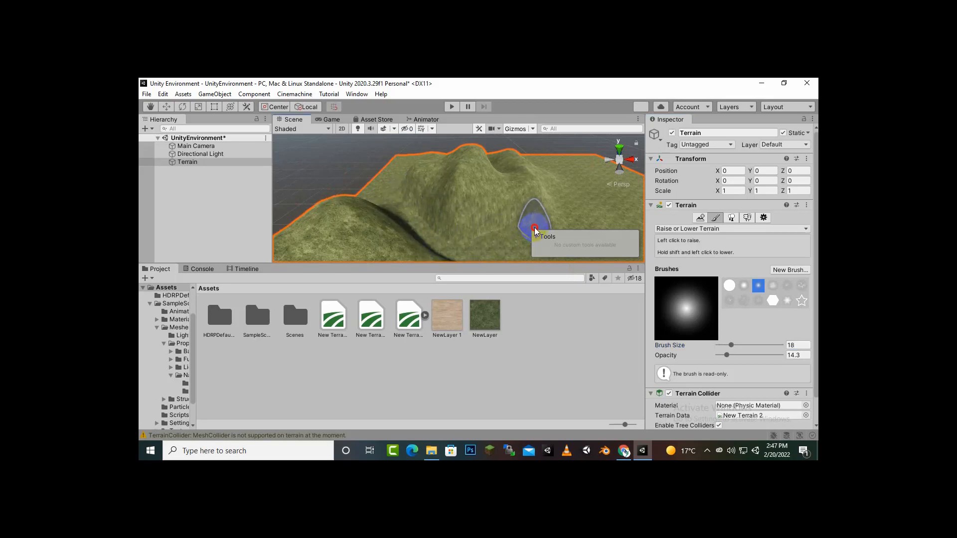
middle_drag(583, 182, 572, 179)
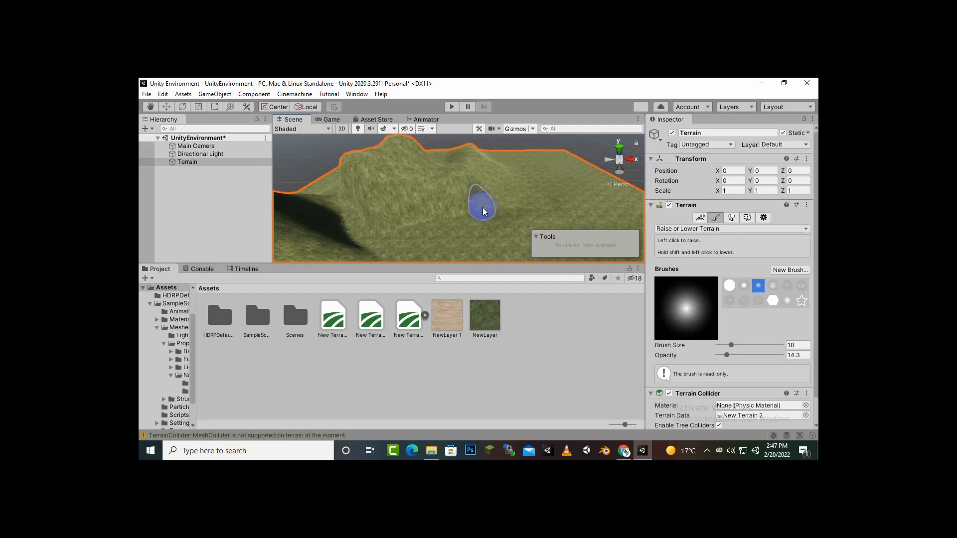
mouse_move(337, 194)
mouse_down()
mouse_move(337, 186)
mouse_move(348, 216)
mouse_move(388, 246)
mouse_up()
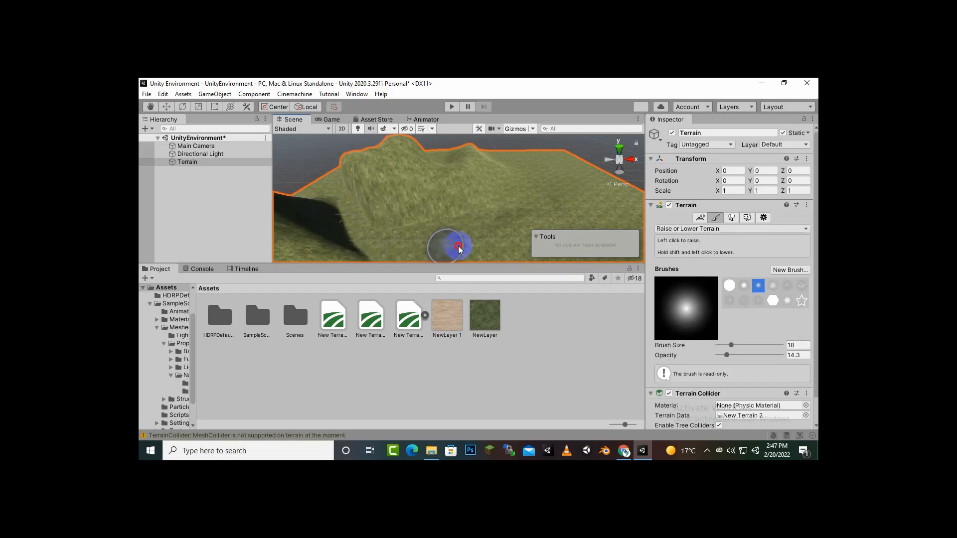
middle_drag(510, 221, 467, 203)
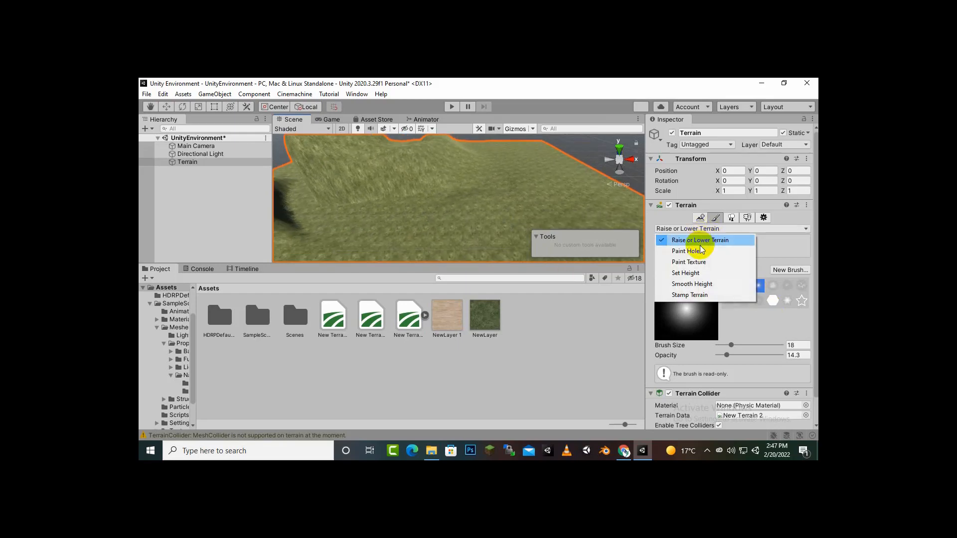
- Switch to Paint Texture and paint the light New Layer 1 texture along the path between the hills
click(697, 262)
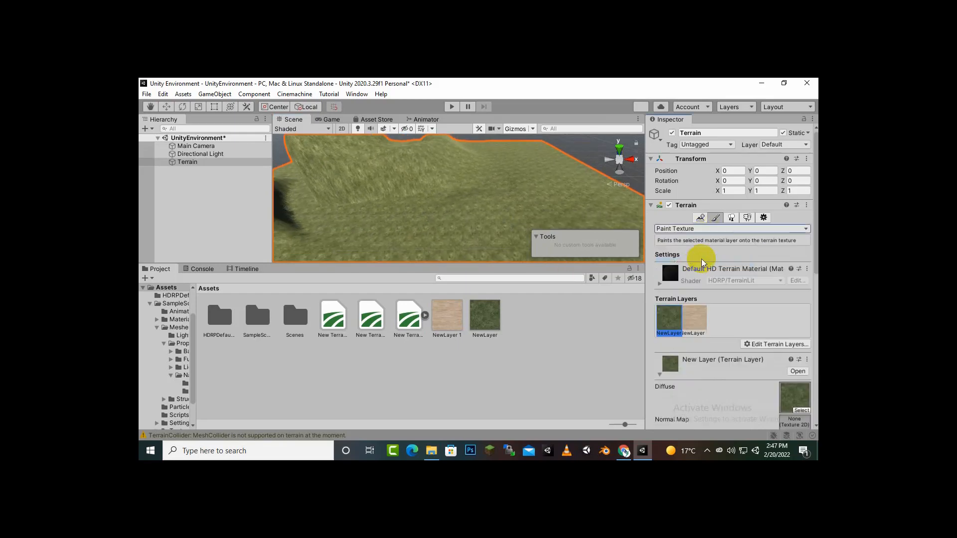
click(694, 318)
middle_drag(573, 208, 528, 236)
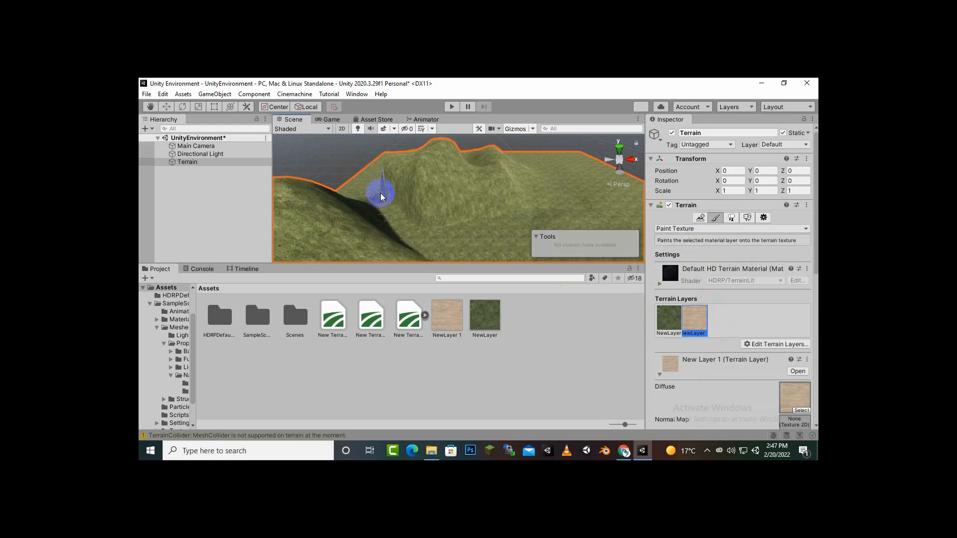
mouse_move(381, 197)
mouse_down()
mouse_move(395, 225)
mouse_move(430, 240)
mouse_move(487, 241)
mouse_move(552, 216)
mouse_move(427, 188)
mouse_move(362, 199)
mouse_move(399, 186)
mouse_up()
middle_drag(399, 186, 363, 180)
scroll(408, 220, down, 1)
mouse_move(409, 222)
mouse_down()
mouse_move(422, 248)
mouse_move(420, 240)
mouse_move(508, 234)
mouse_move(468, 235)
mouse_up()
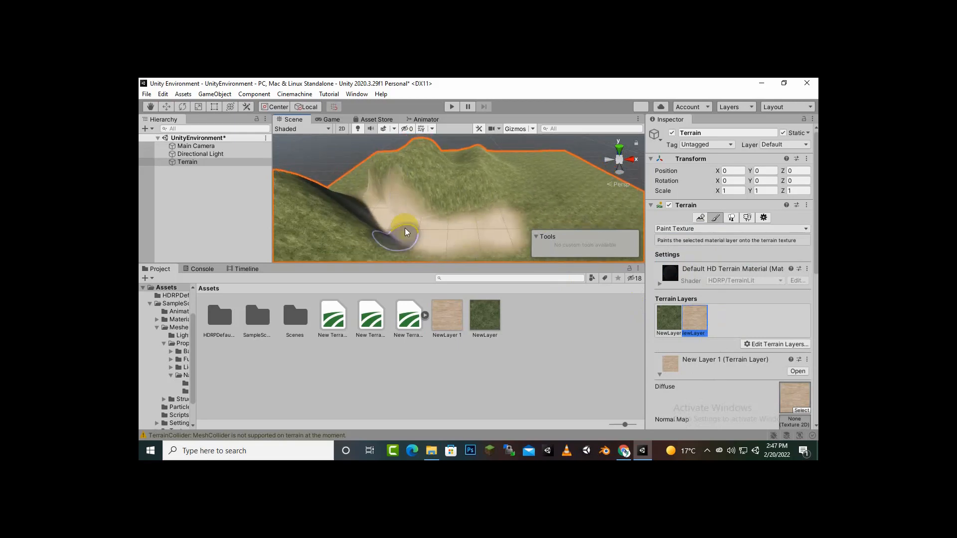
scroll(400, 225, up, 2)
scroll(417, 228, down, 2)
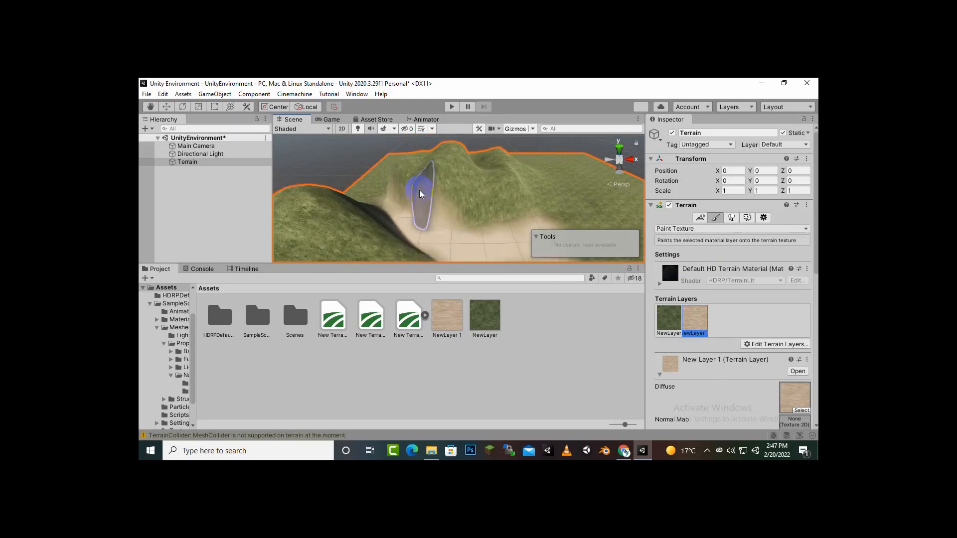
- Paint the green New Layer texture back over the hillside edges of the light path and inspect the result
click(670, 320)
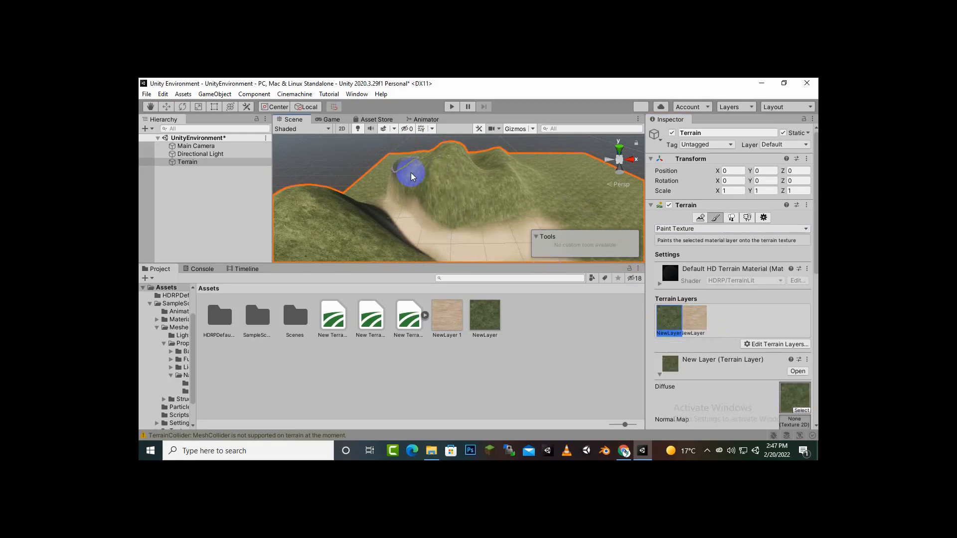
mouse_move(432, 185)
mouse_down()
mouse_move(405, 166)
mouse_move(471, 238)
mouse_up()
scroll(470, 239, down, 1)
scroll(472, 243, down, 5)
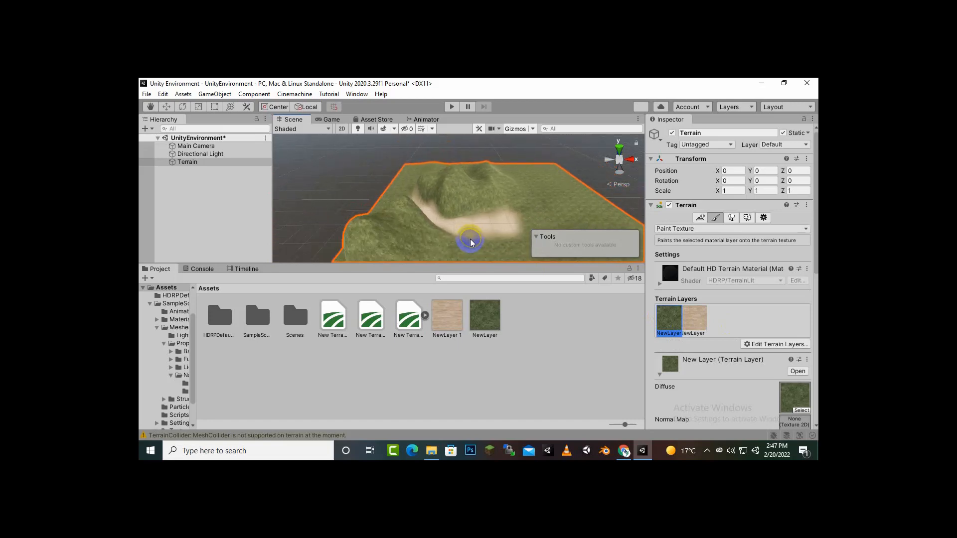
middle_drag(471, 242, 440, 223)
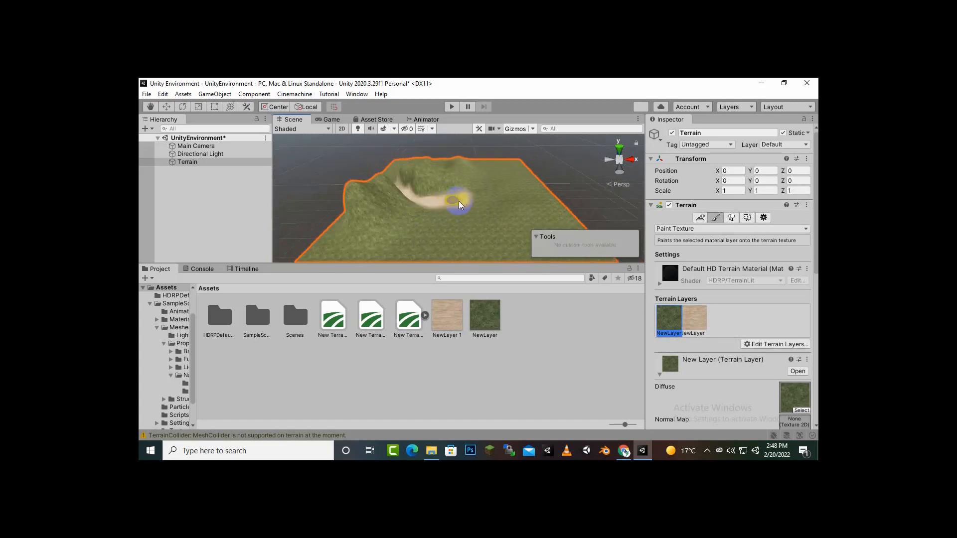
middle_drag(485, 201, 462, 203)
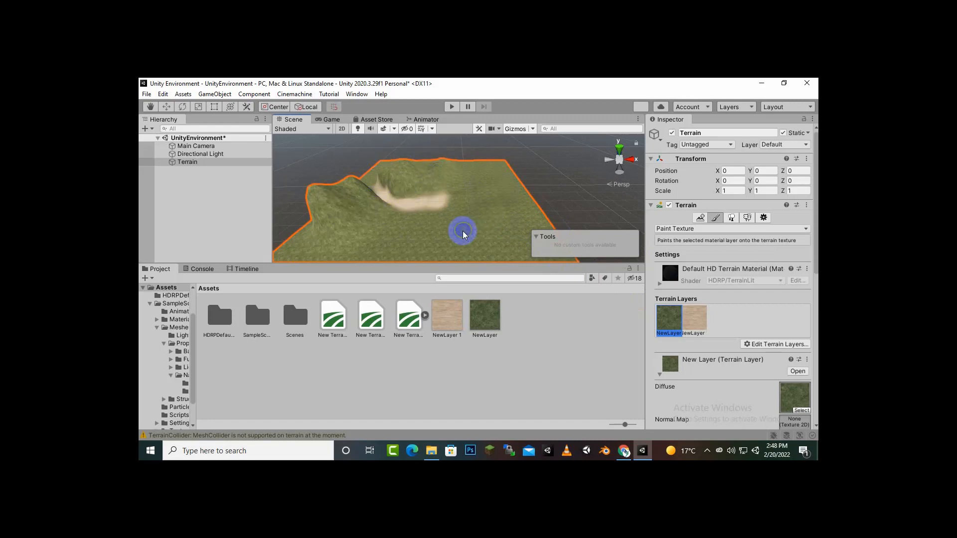
- Undo the path textures and all the hill sculpting done at opacity 14.3
key(ctrl+z)
key(ctrl+z)
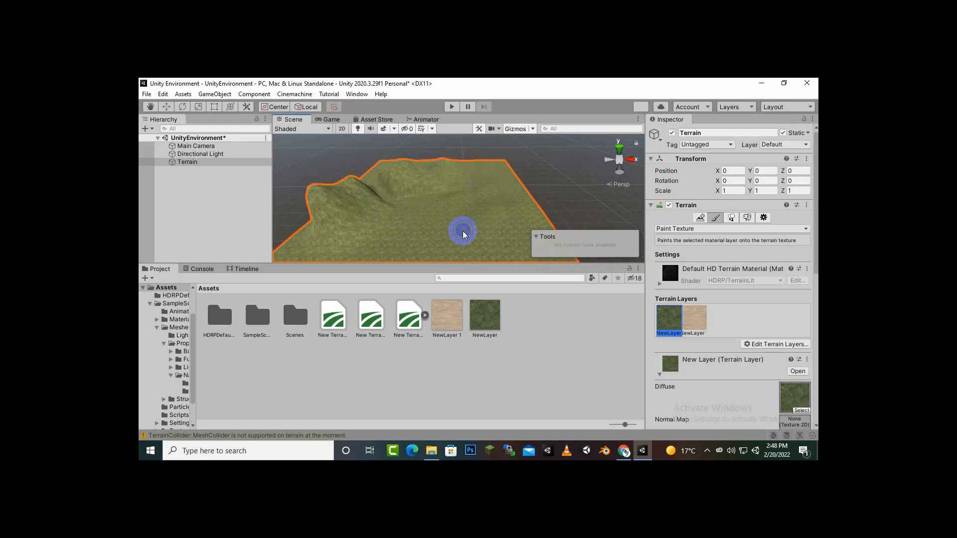
key(ctrl+z)
key(ctrl+z)
key(ctrl+z)
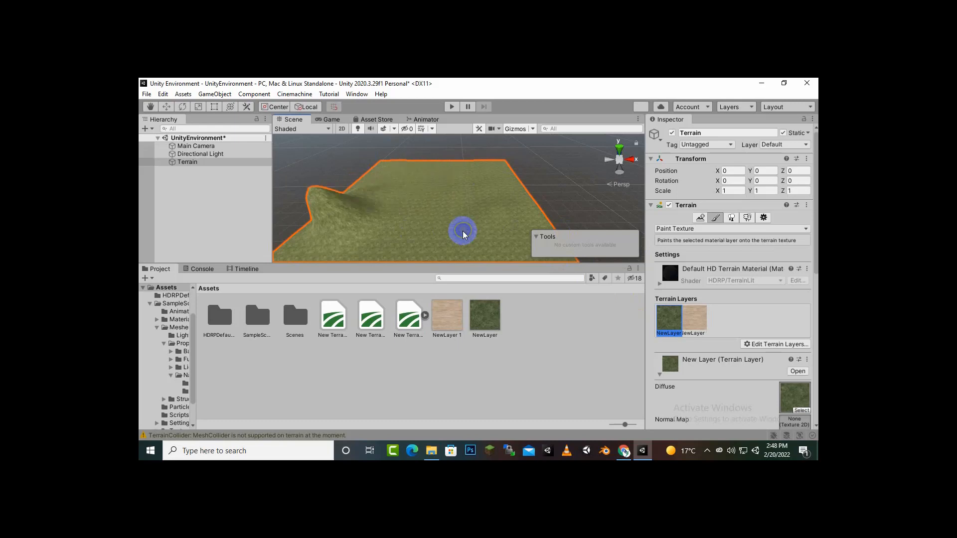
key(ctrl+z)
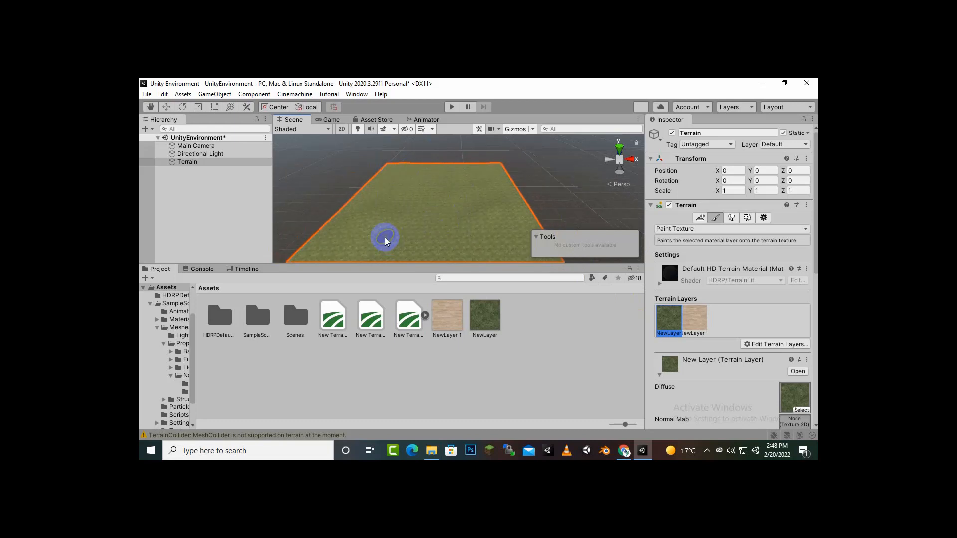
middle_drag(464, 221, 477, 222)
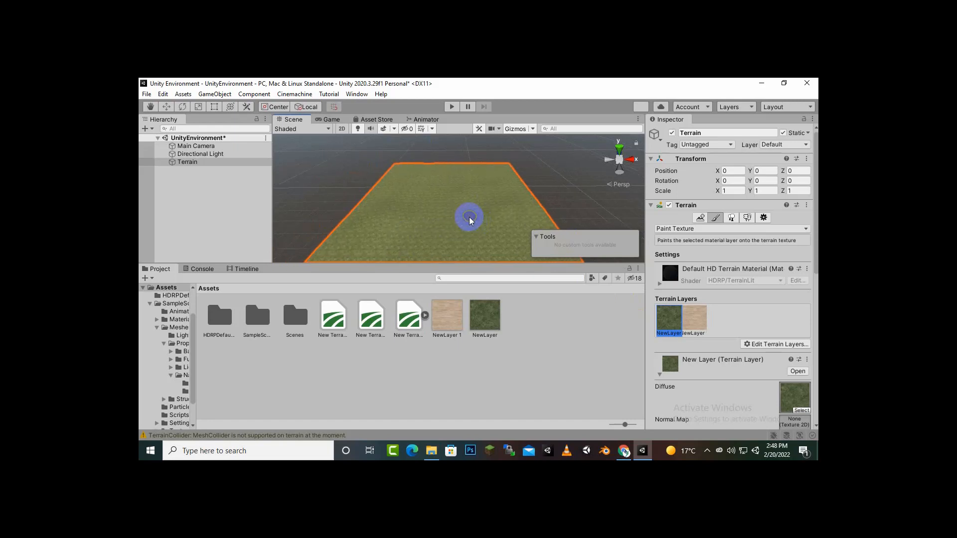
- Switch the terrain to Paint Trees and open the Nature Prefab folder under SampleSceneAssets, Meshes, Props
click(734, 218)
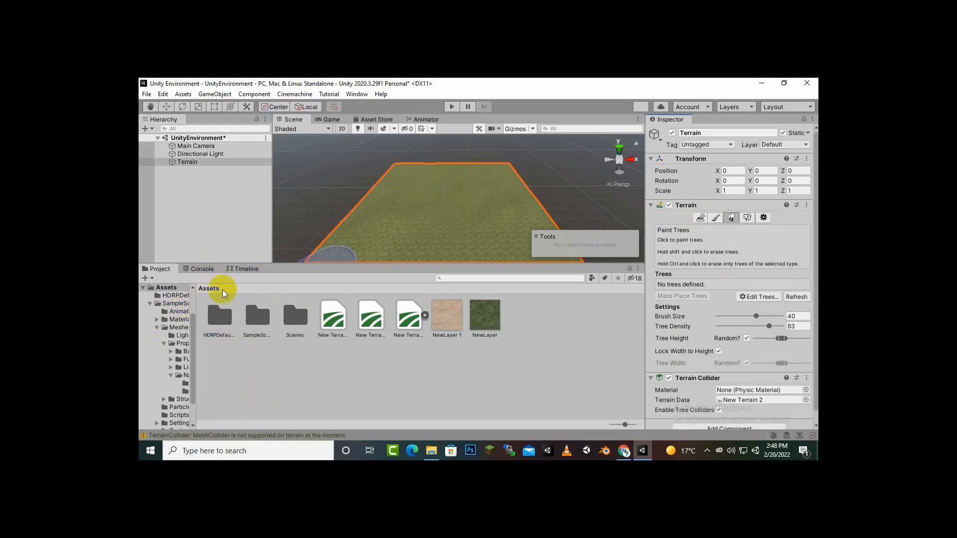
double_click(259, 326)
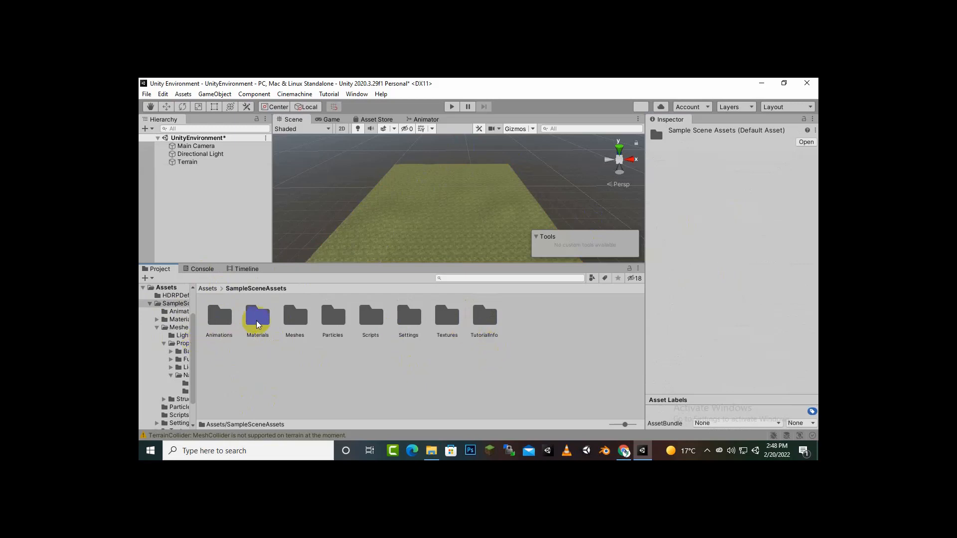
double_click(286, 322)
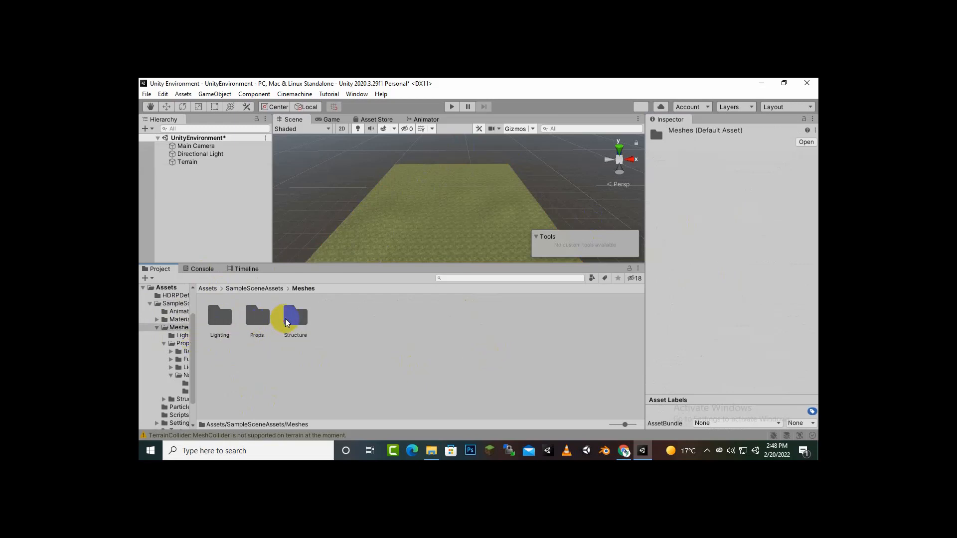
double_click(298, 317)
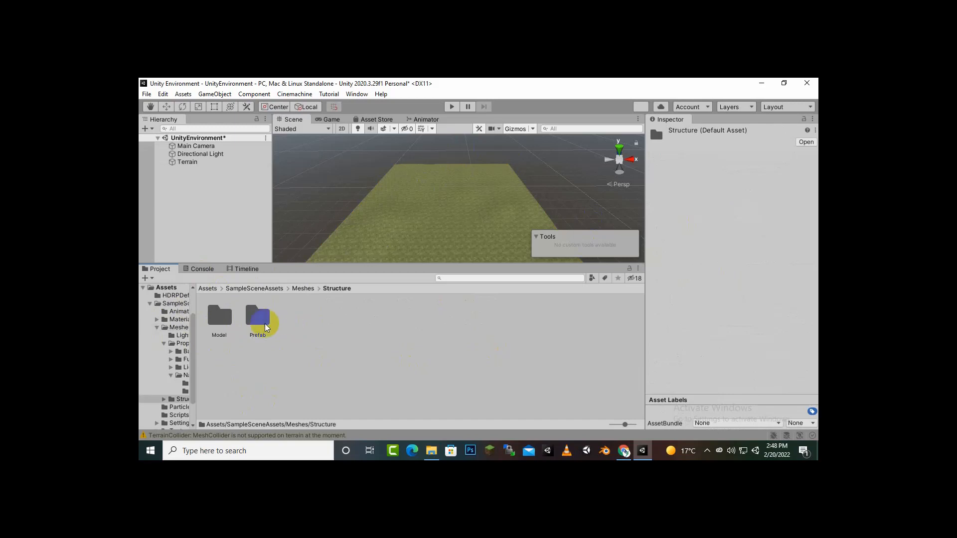
click(305, 288)
double_click(245, 323)
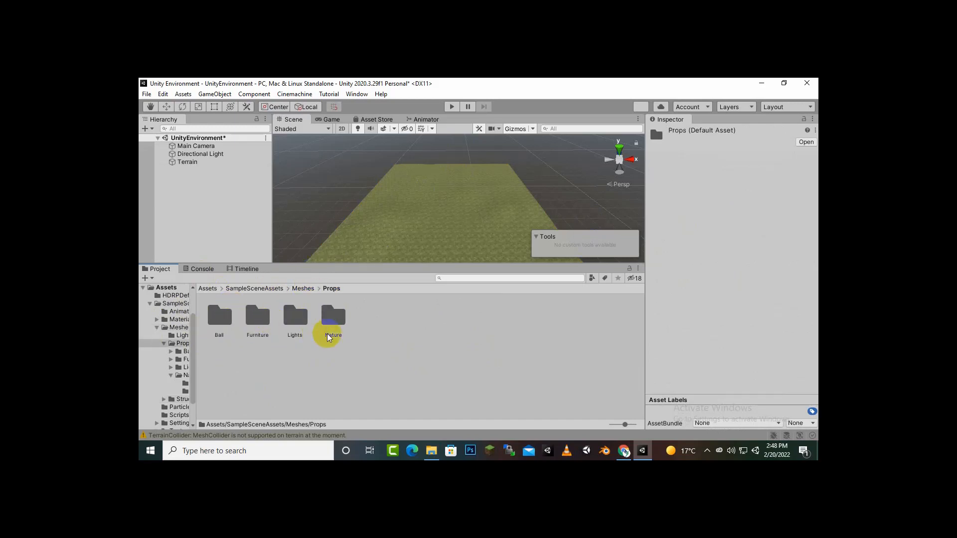
double_click(333, 321)
click(252, 323)
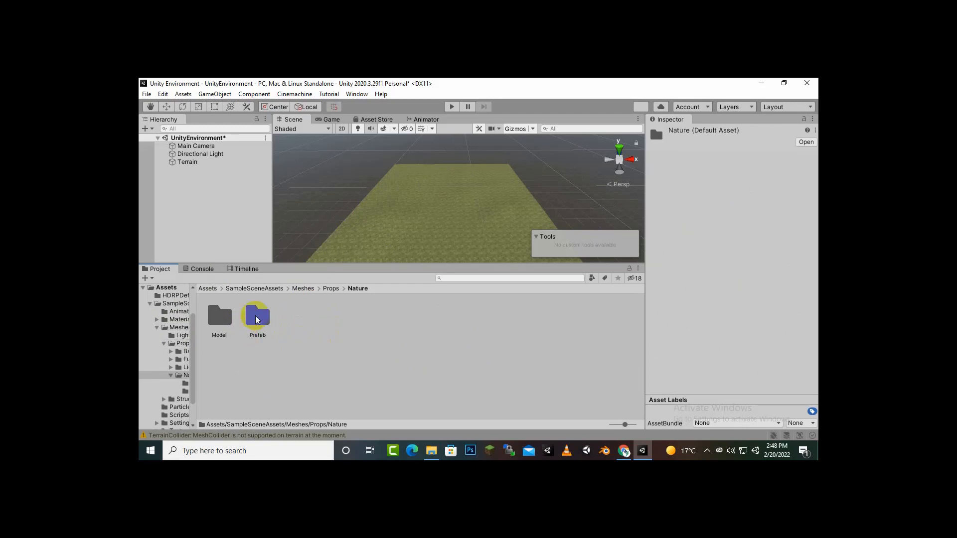
double_click(257, 319)
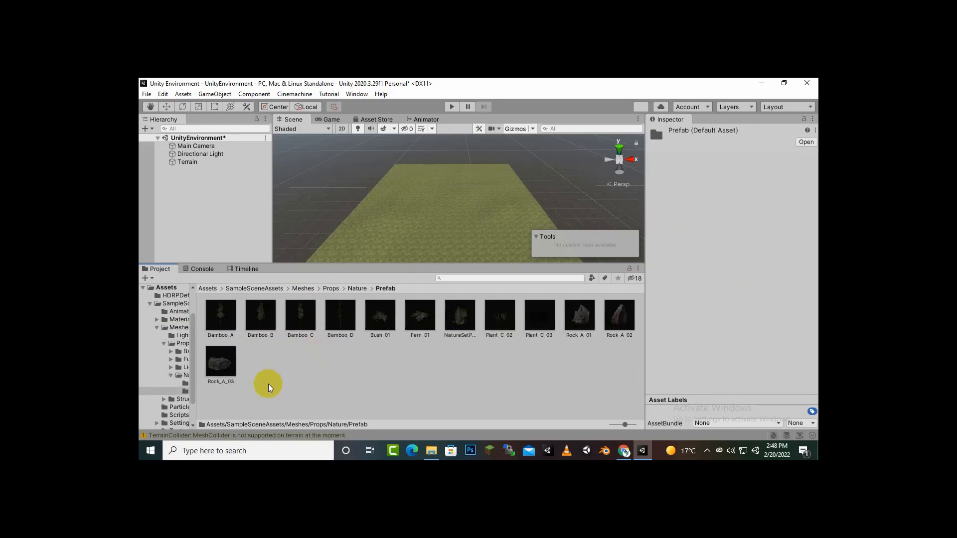
click(357, 288)
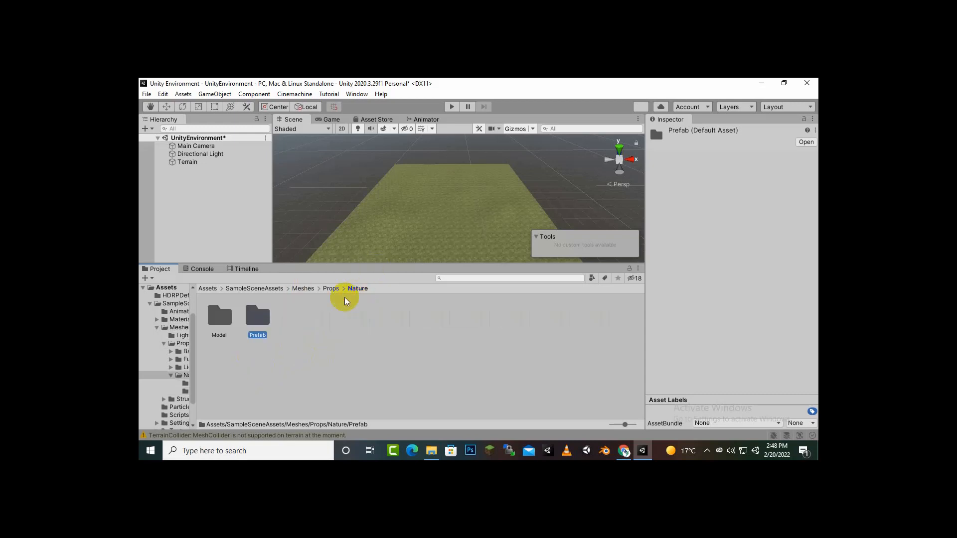
double_click(257, 320)
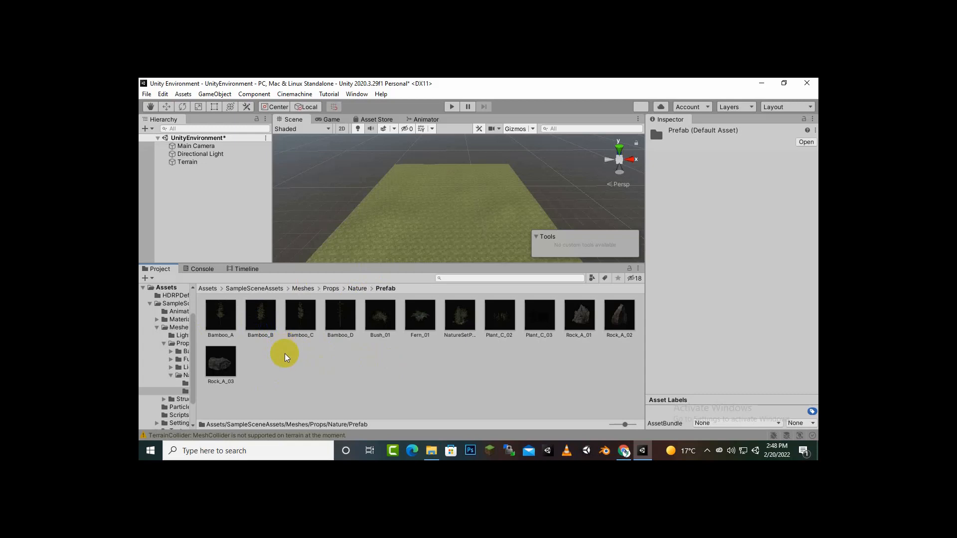
click(230, 334)
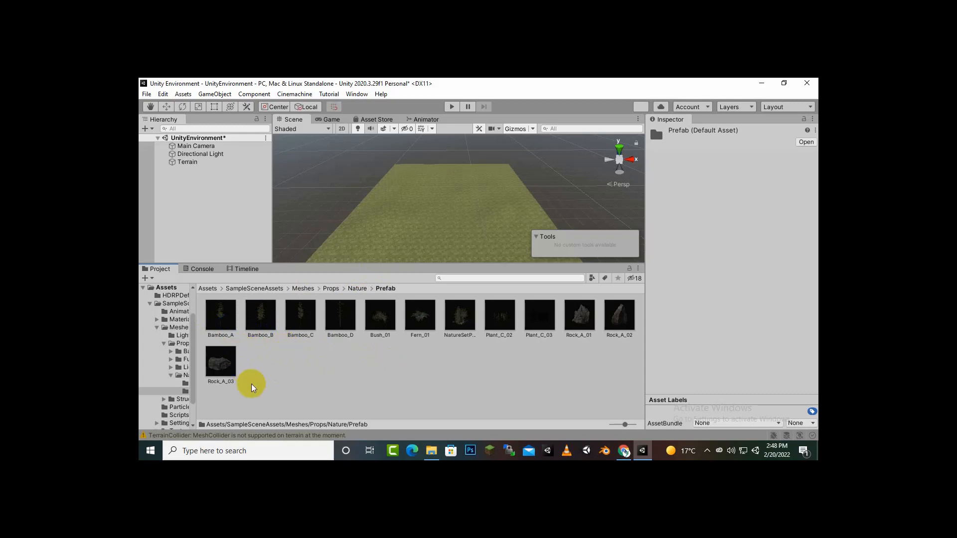
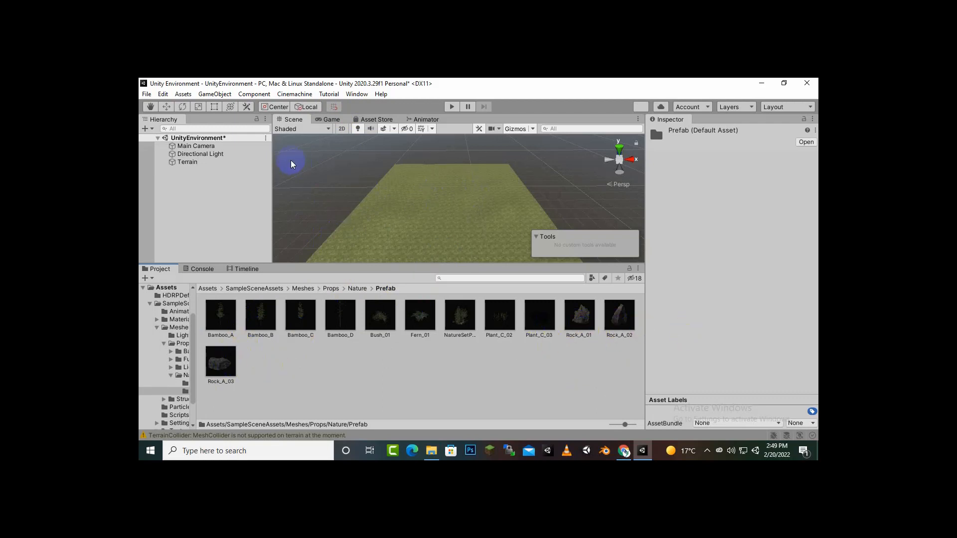
- Select the terrain, start adding a new tree and open the object picker for its Tree Prefab
click(417, 194)
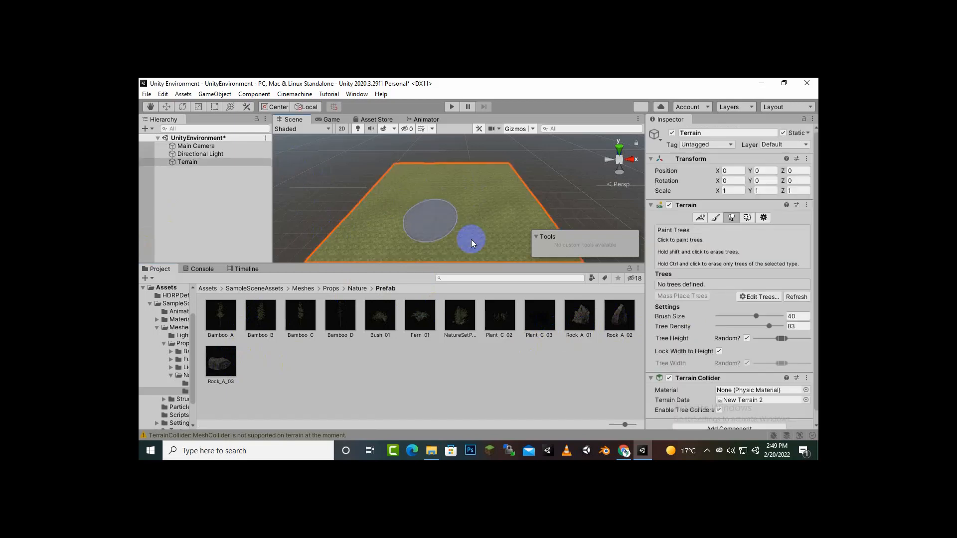
click(758, 296)
click(757, 300)
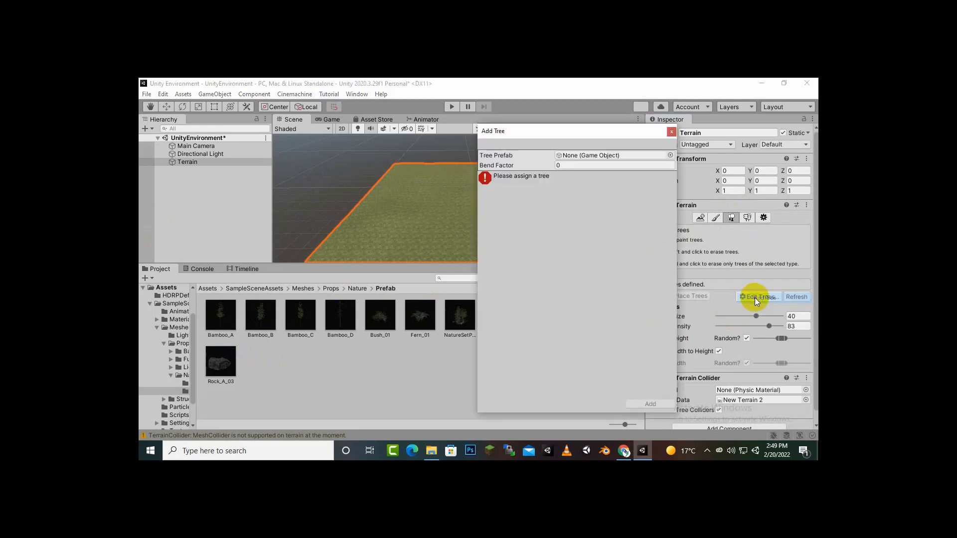
drag(575, 130, 663, 133)
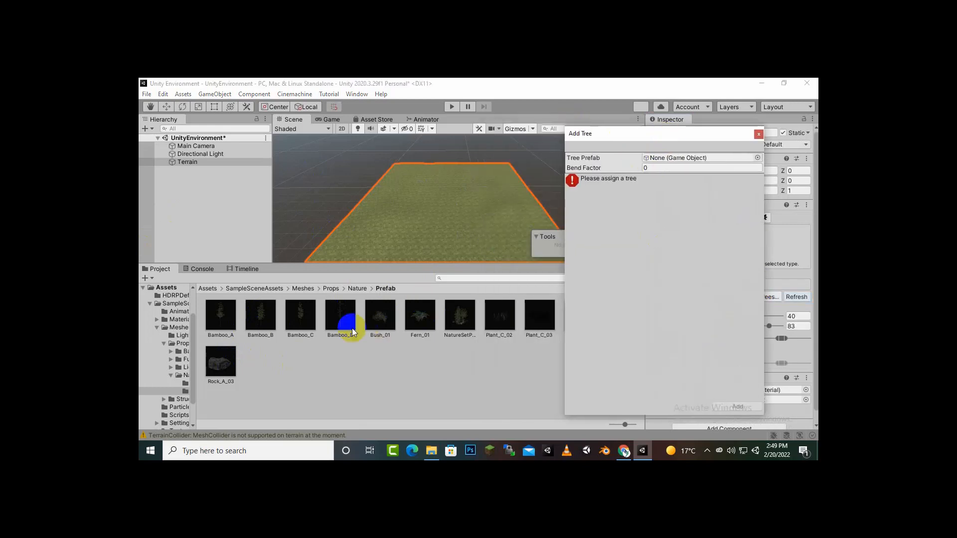
click(758, 157)
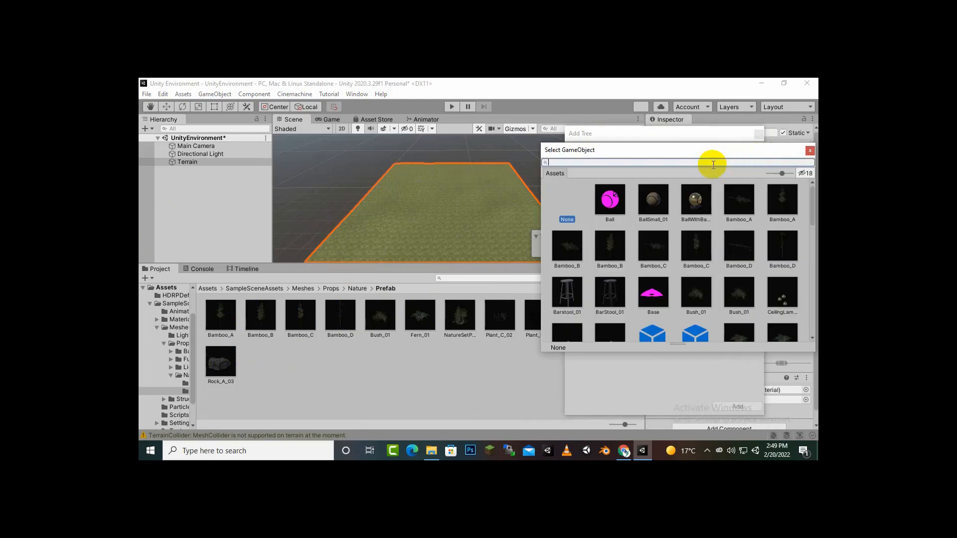
text(bomboo)
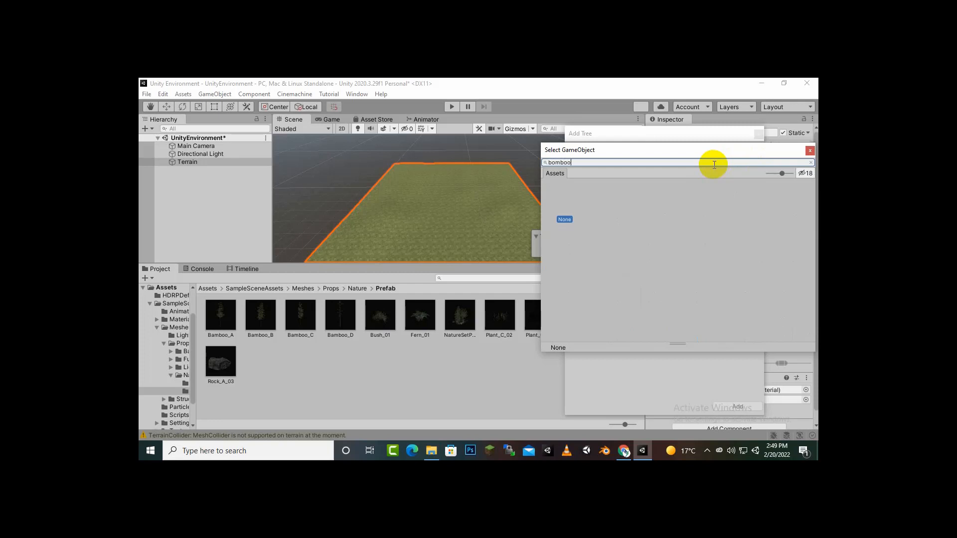
key(BackSpace)
key(BackSpace)
key(BackSpace)
key(BackSpace)
key(BackSpace)
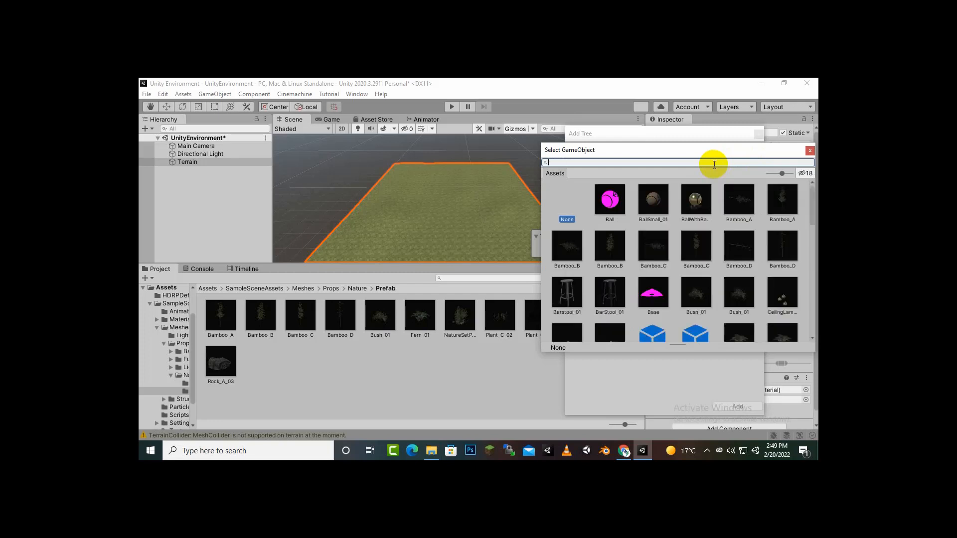
- Search the prefabs for "Bam", assign the first Bamboo_A and add it to the terrain's trees
text(Bam)
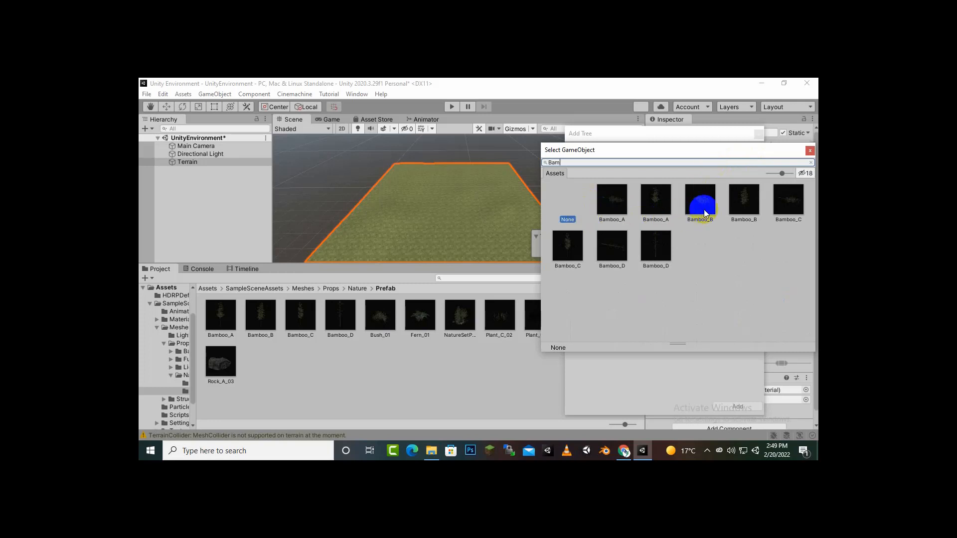
double_click(612, 200)
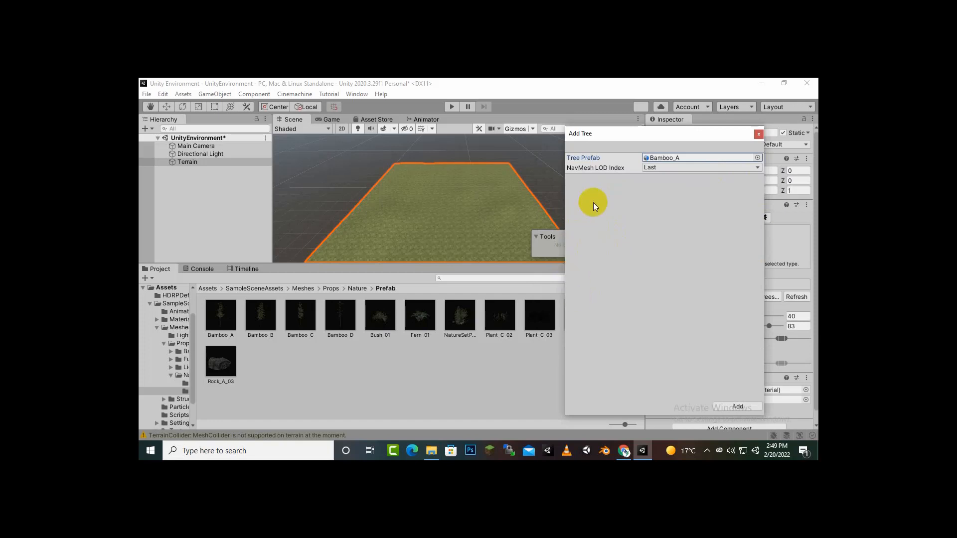
click(729, 408)
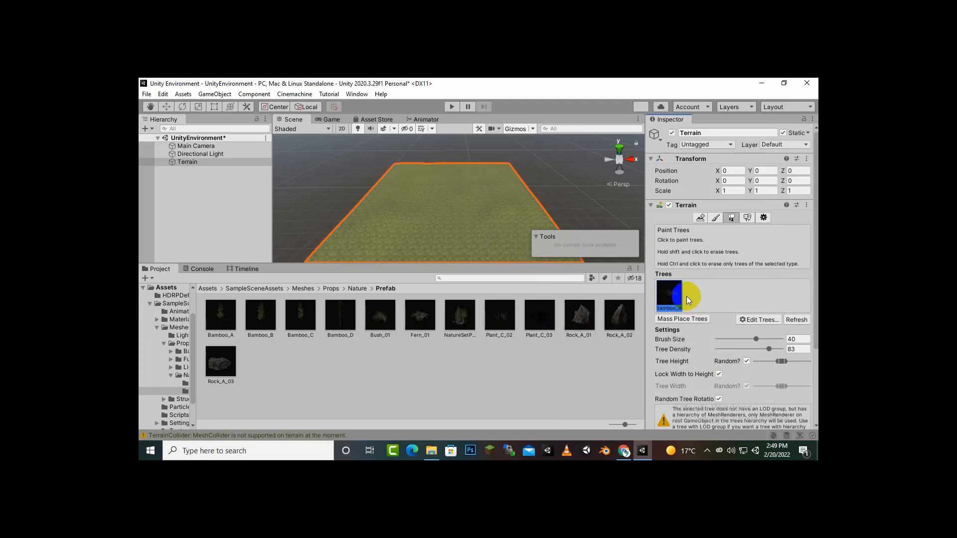
- Try painting Bamboo_A trees on the terrain, inspect them up close and undo them
scroll(698, 298, down, 5)
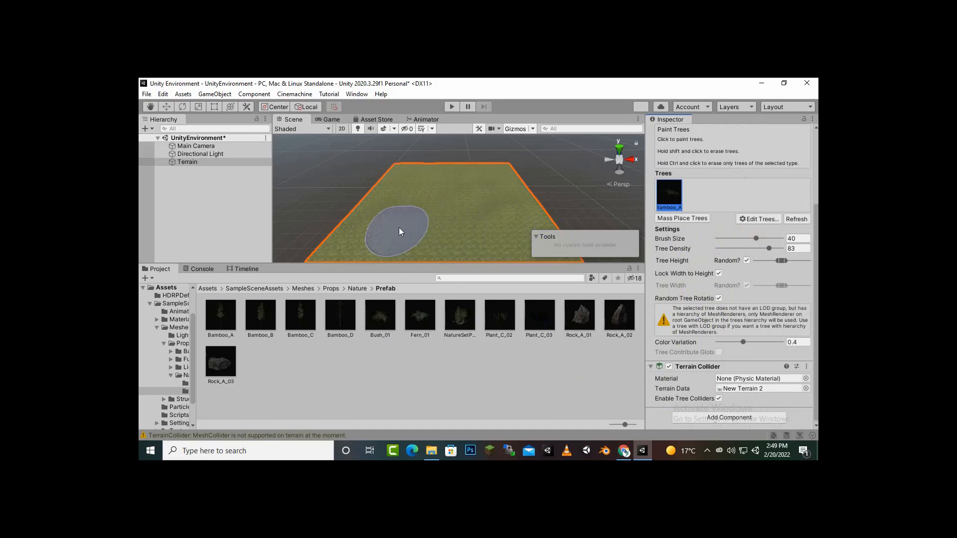
click(766, 251)
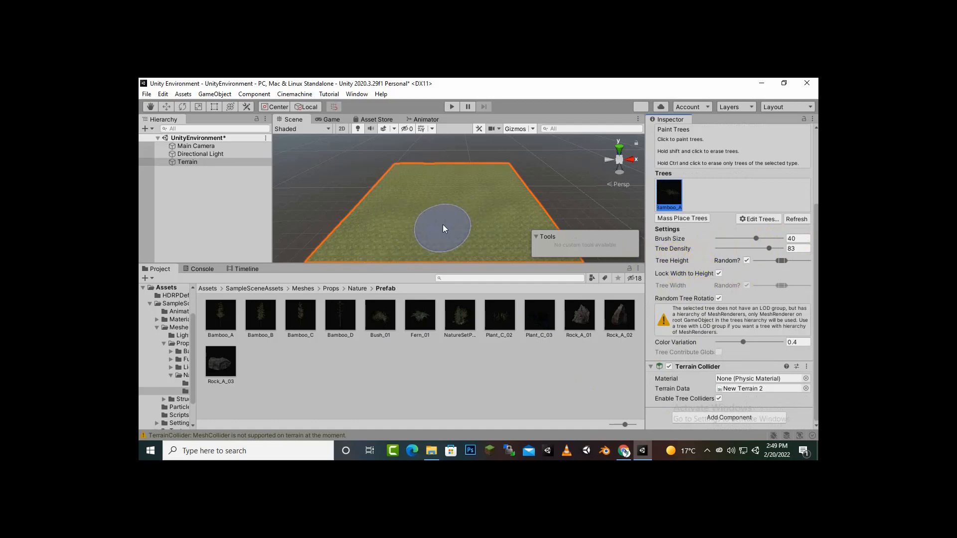
scroll(442, 225, up, 3)
scroll(489, 210, up, 5)
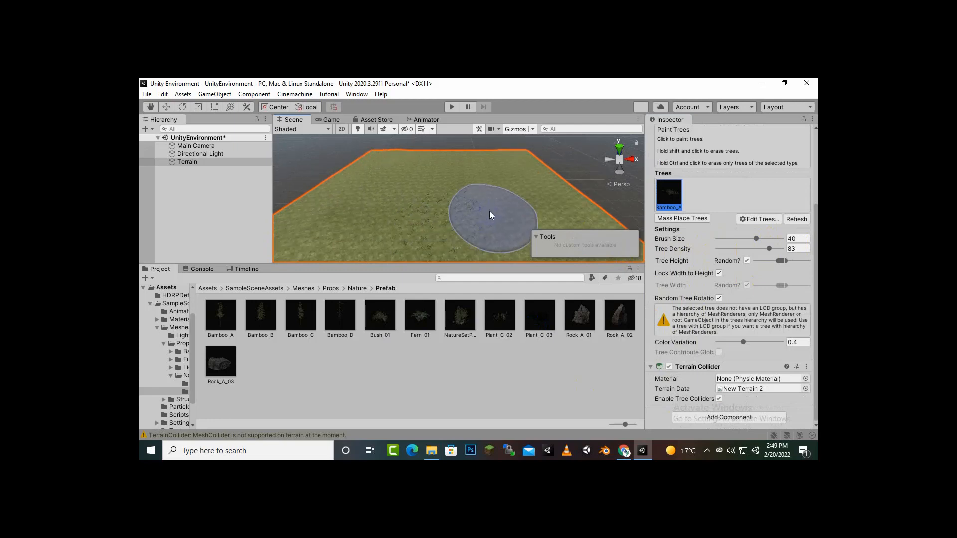
middle_drag(492, 200, 531, 122)
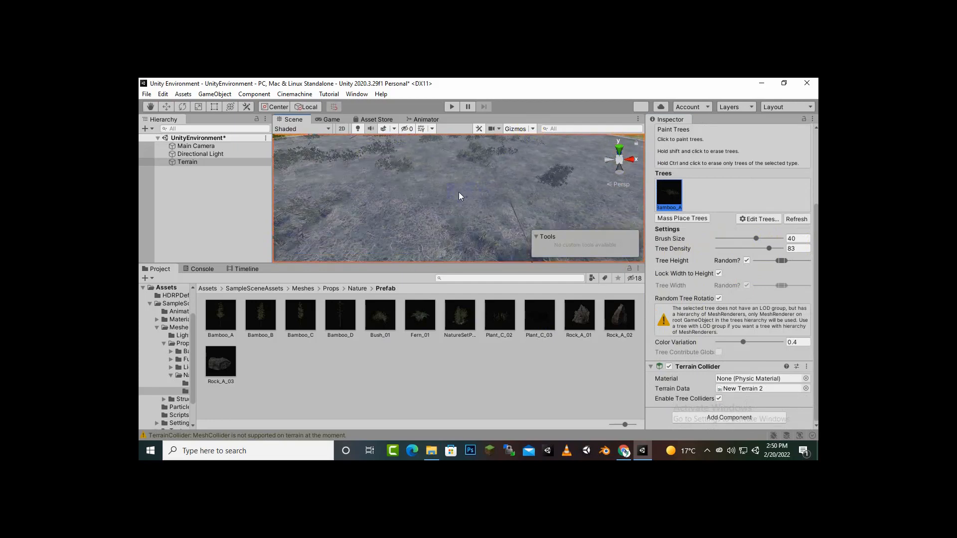
scroll(459, 194, up, 5)
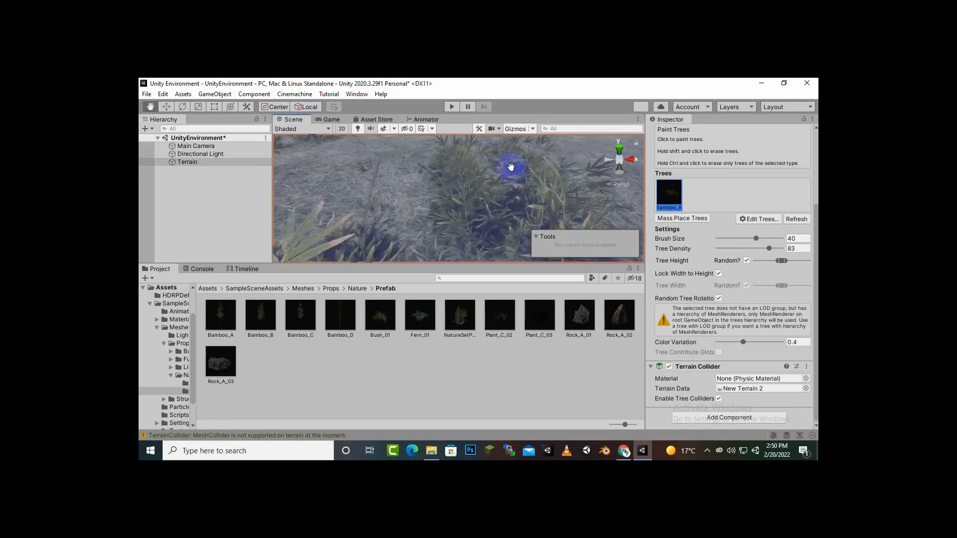
scroll(517, 170, down, 5)
mouse_move(507, 175)
middle_down()
mouse_move(518, 170)
mouse_move(510, 157)
mouse_move(491, 157)
mouse_move(504, 164)
middle_up()
scroll(504, 163, down, 5)
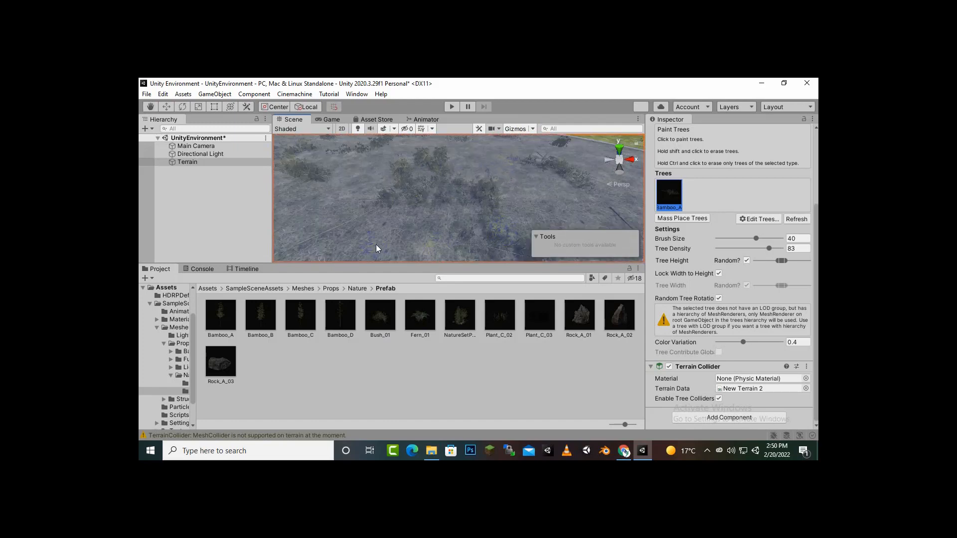
key(ctrl+z)
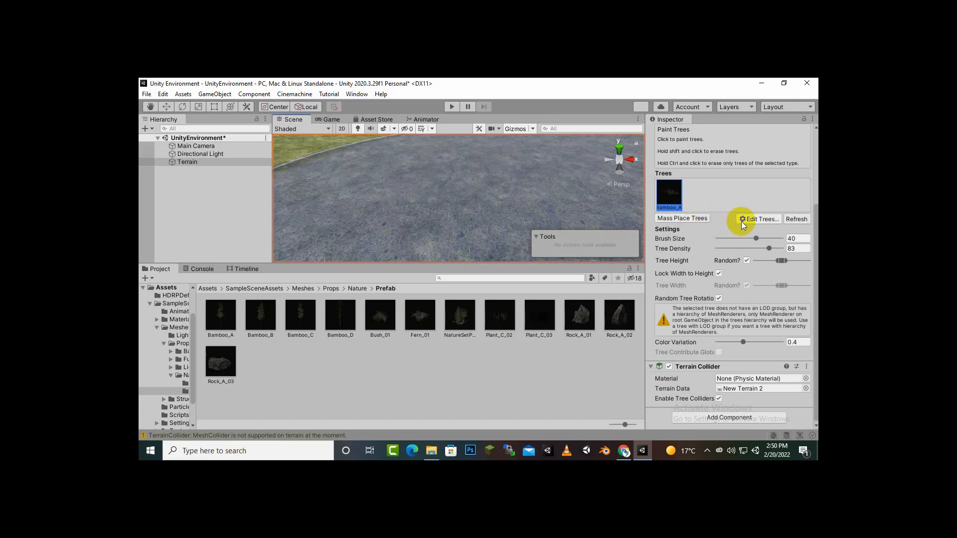
- Open the terrain's Bamboo_A tree entry for editing
click(750, 220)
click(751, 232)
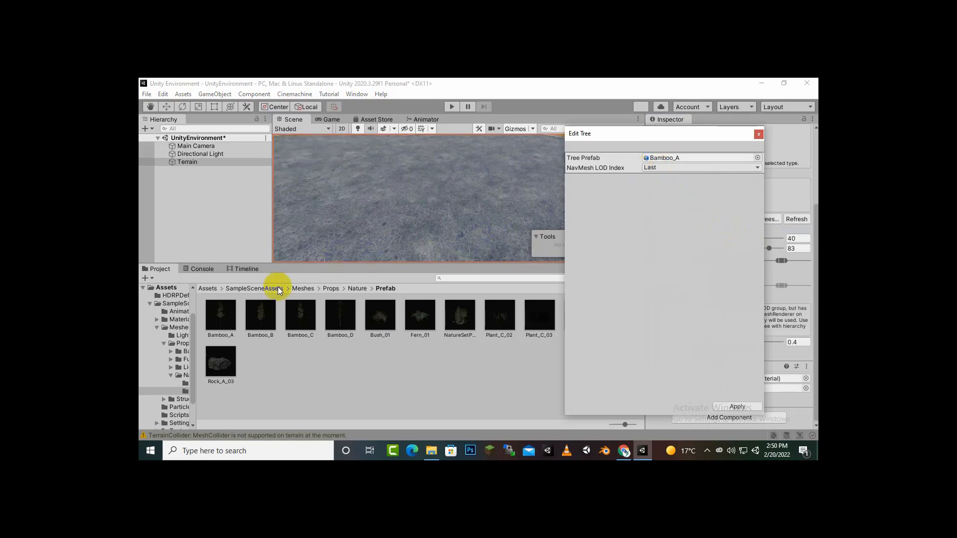
click(210, 329)
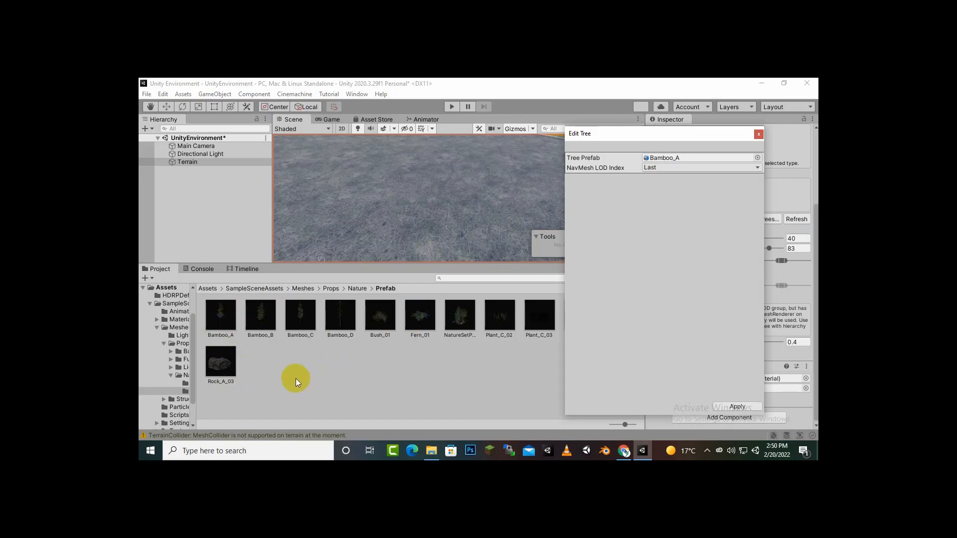
- Replace the terrain tree's prefab with the Bamboo_A object from the Nature/Prefab folder and apply the change
click(261, 330)
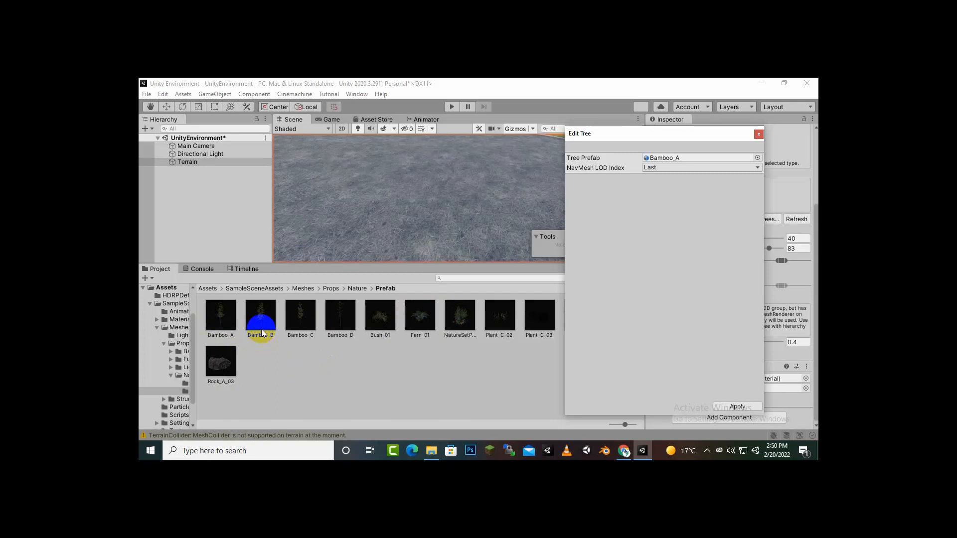
click(505, 339)
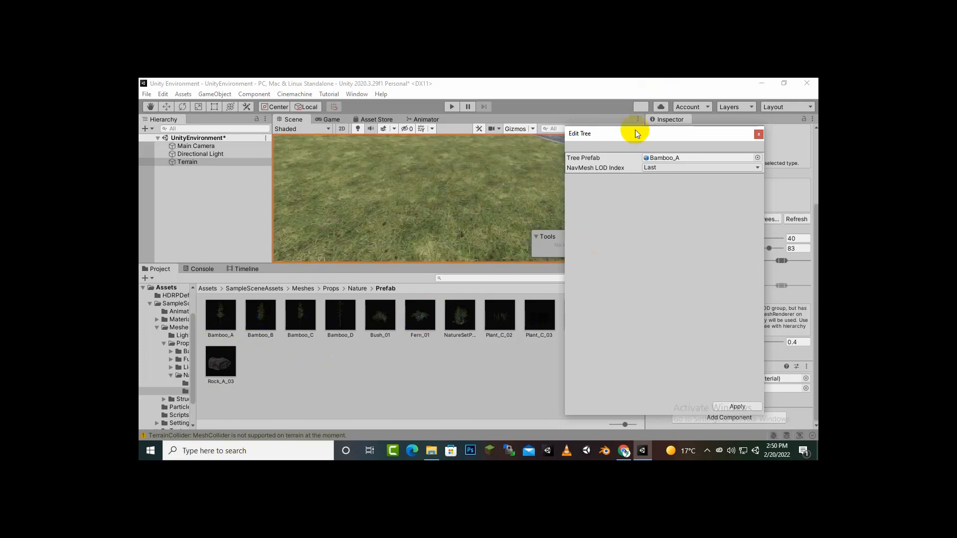
mouse_move(634, 139)
mouse_down()
mouse_move(734, 146)
mouse_move(758, 136)
mouse_move(624, 142)
mouse_up()
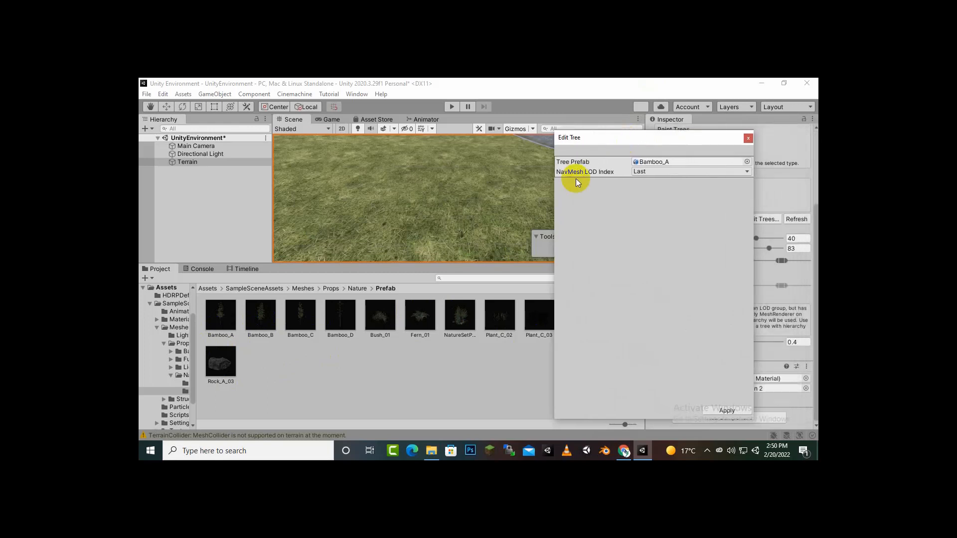
click(677, 165)
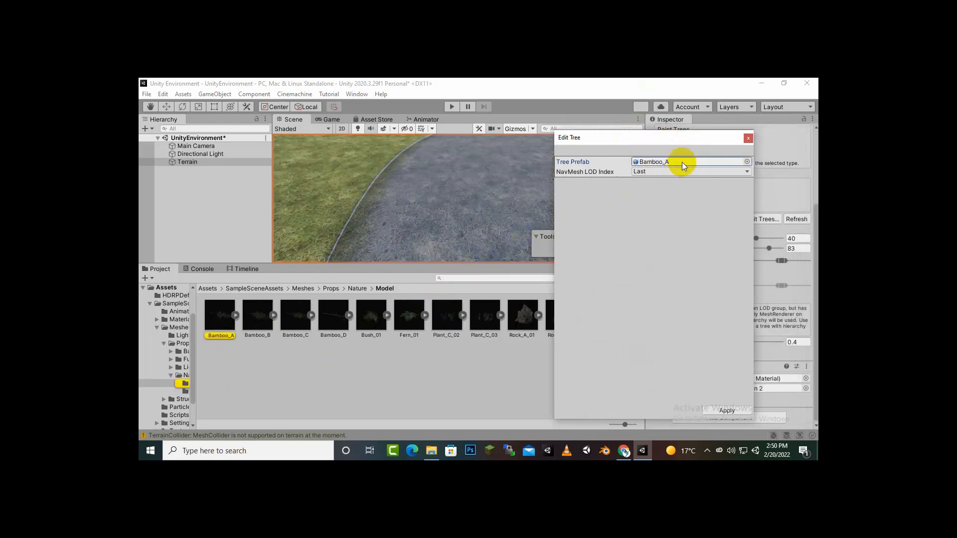
click(746, 162)
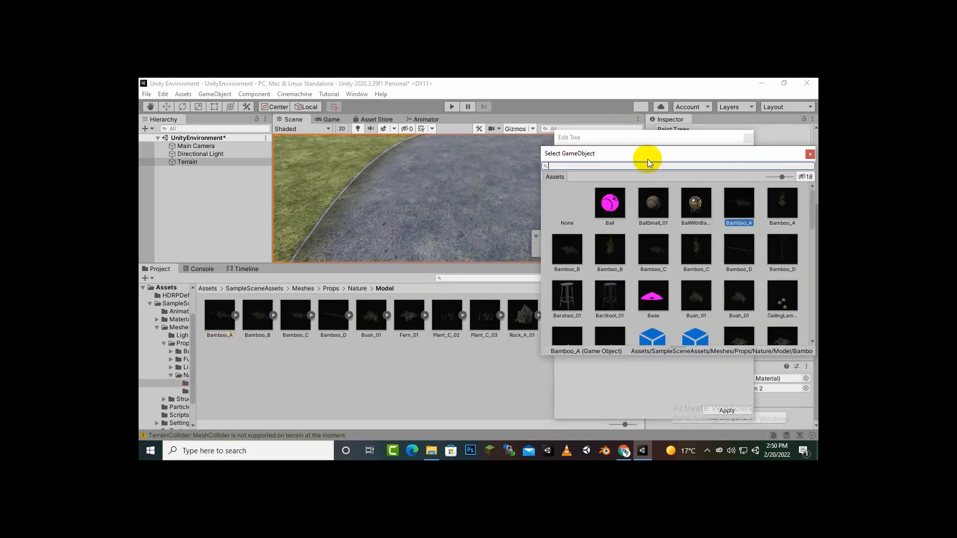
text(Bambo)
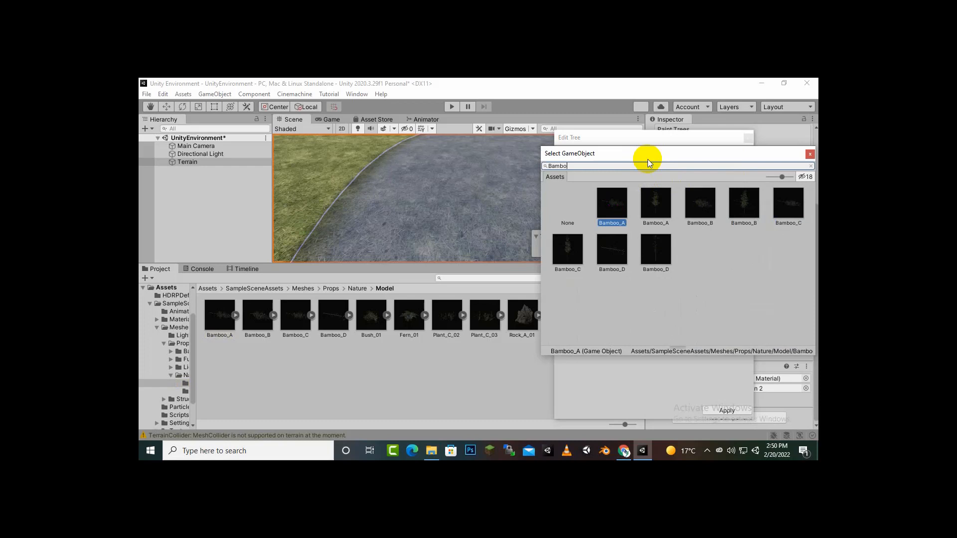
click(655, 211)
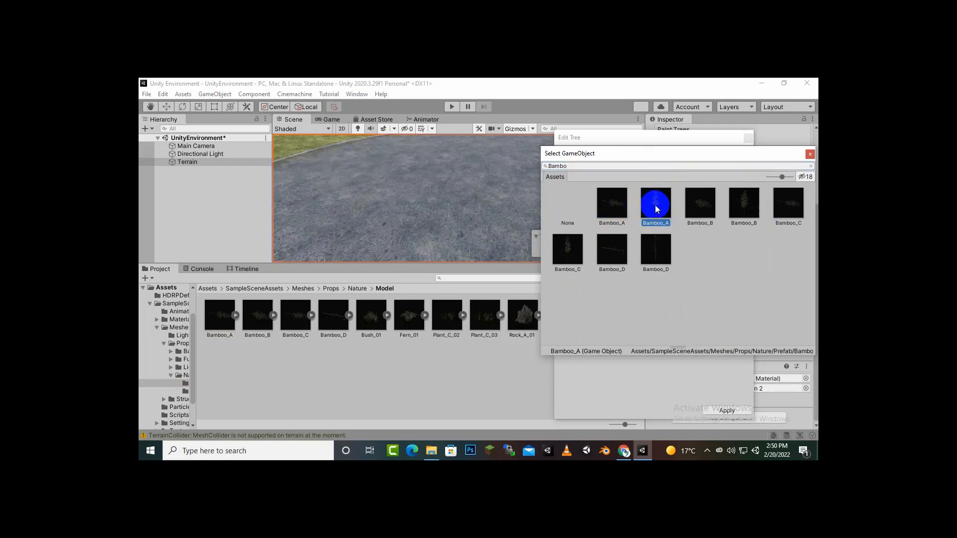
double_click(655, 204)
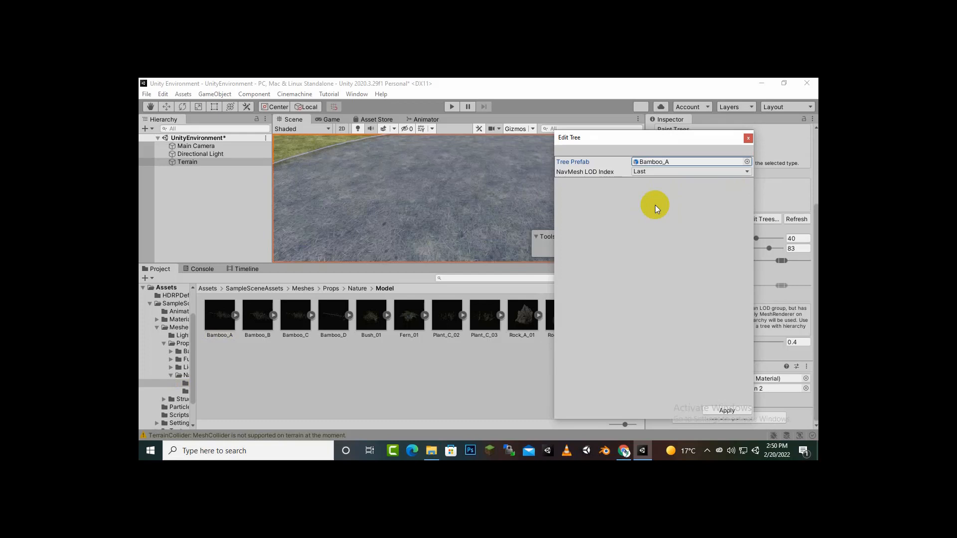
click(726, 410)
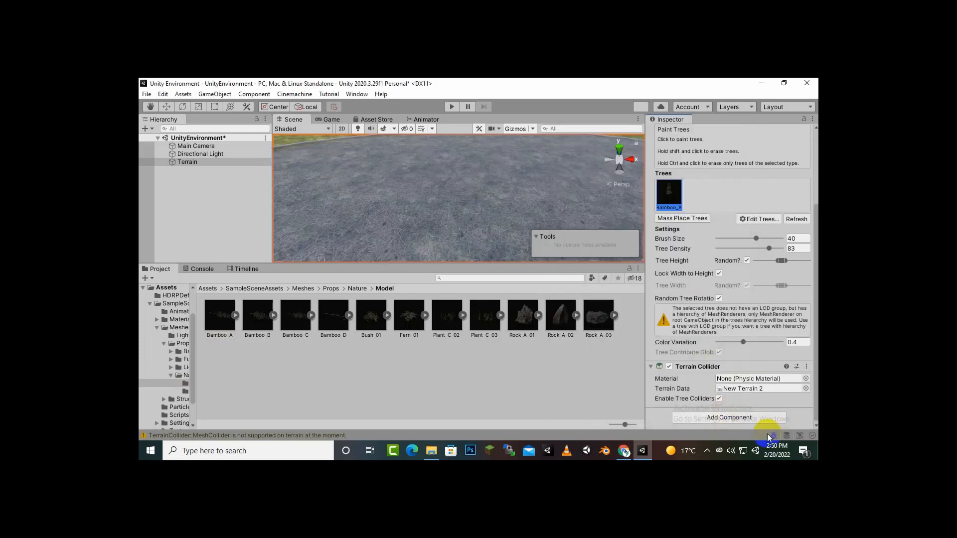
click(708, 452)
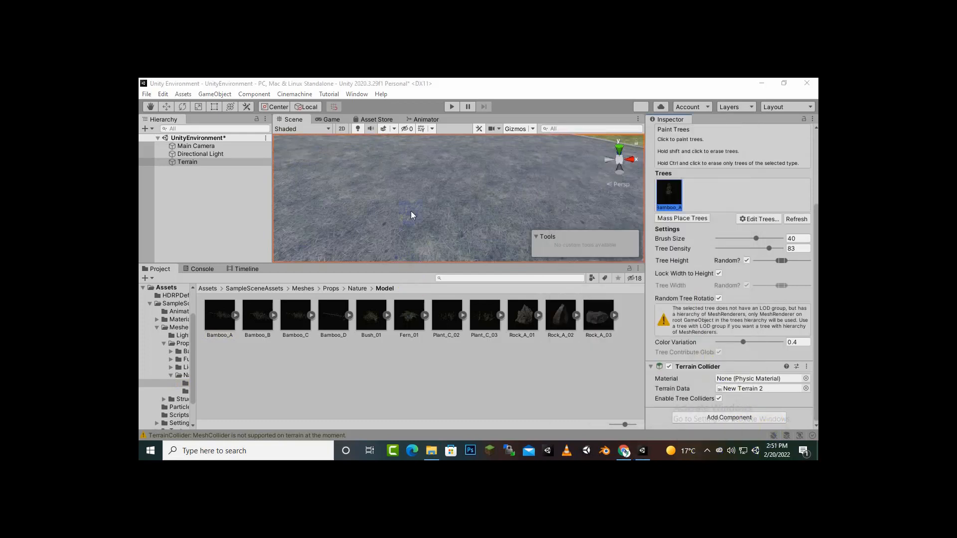
- Try painting a patch of Bamboo_A trees on the terrain with brush size 40, and undo it
click(432, 211)
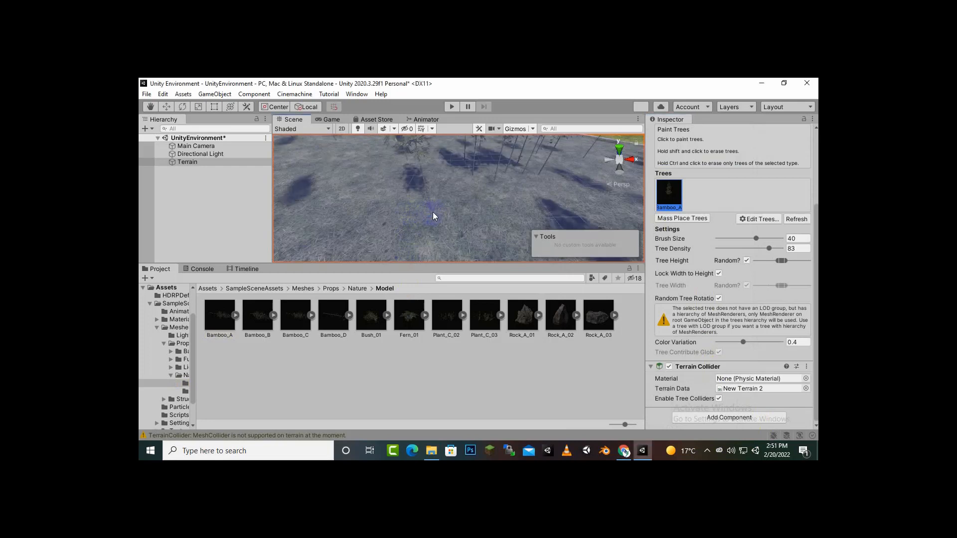
scroll(468, 186, up, 3)
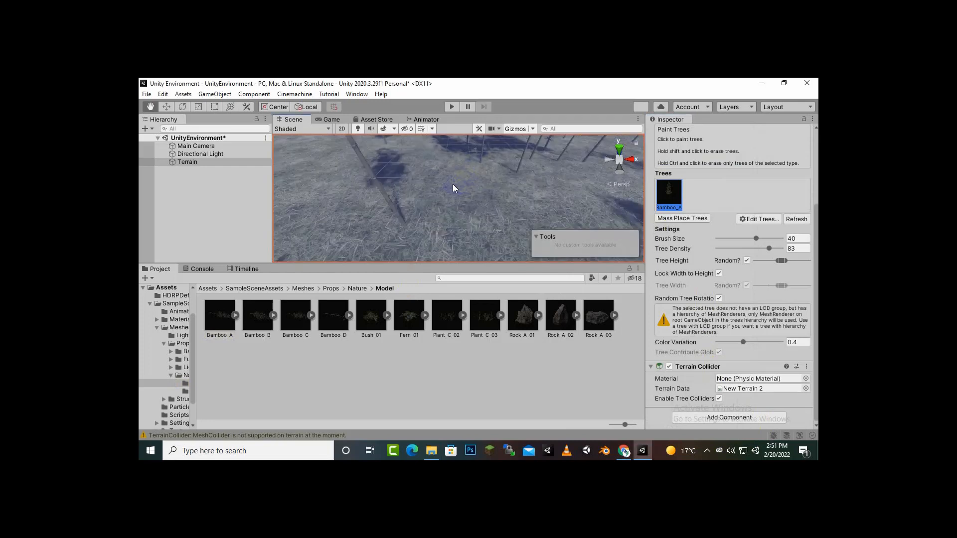
scroll(453, 184, down, 5)
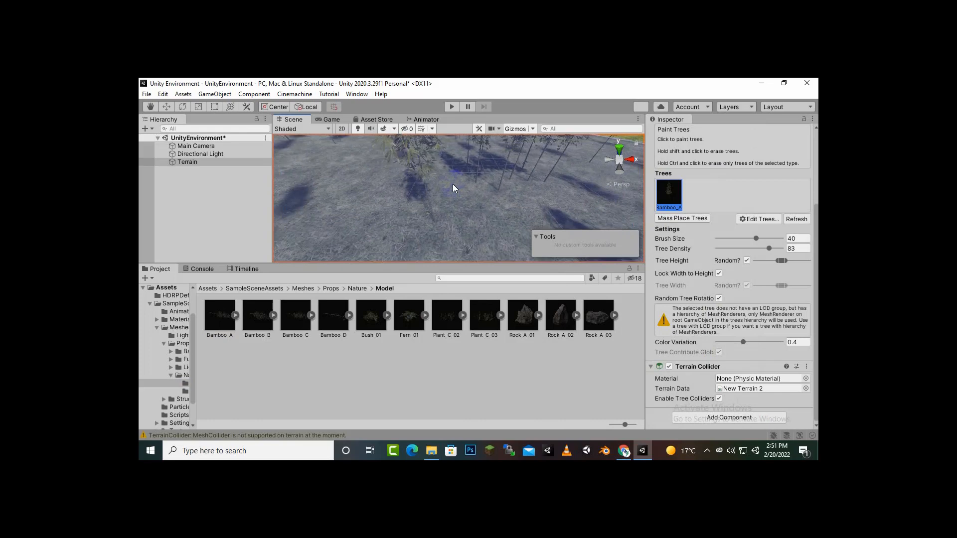
middle_drag(414, 228, 437, 172)
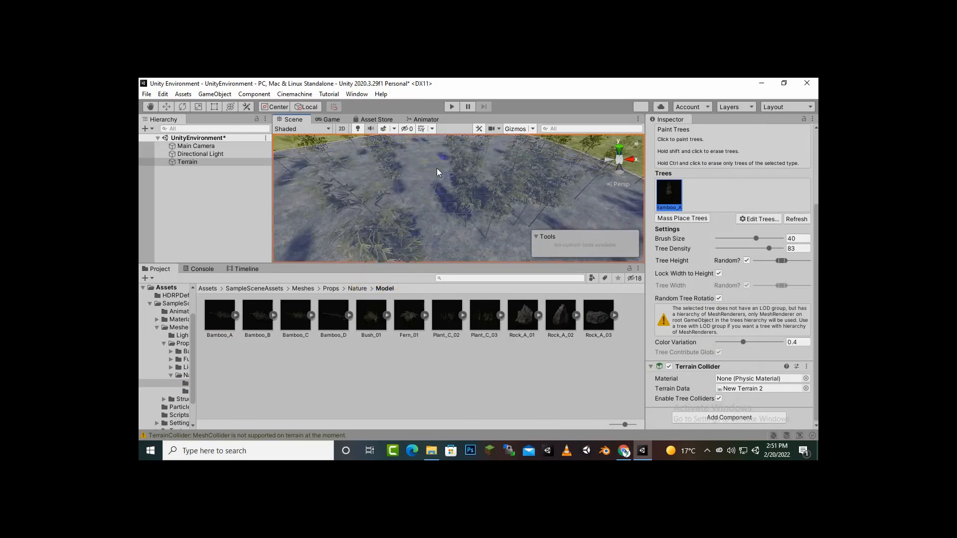
key(ctrl+z)
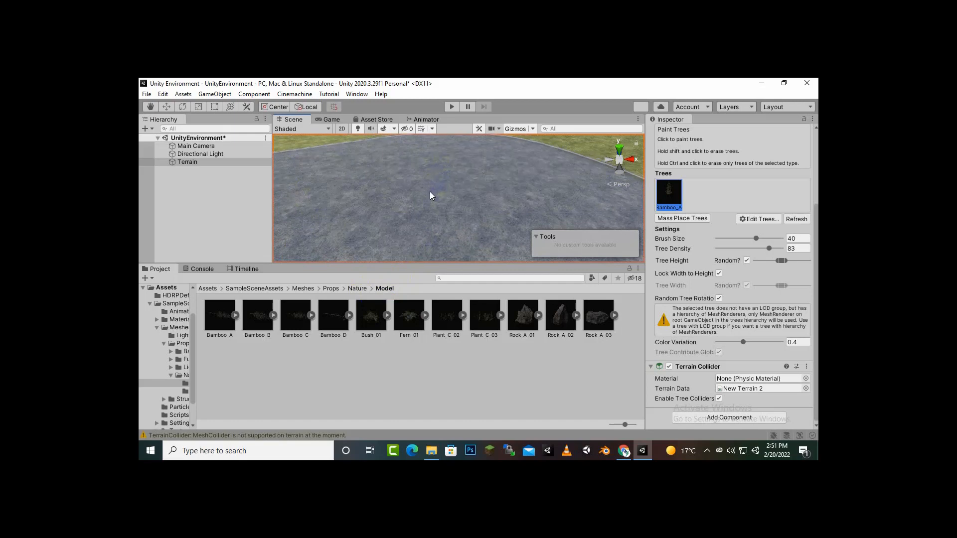
- Widen the random tree height range at both its minimum and maximum ends
middle_drag(430, 192, 566, 215)
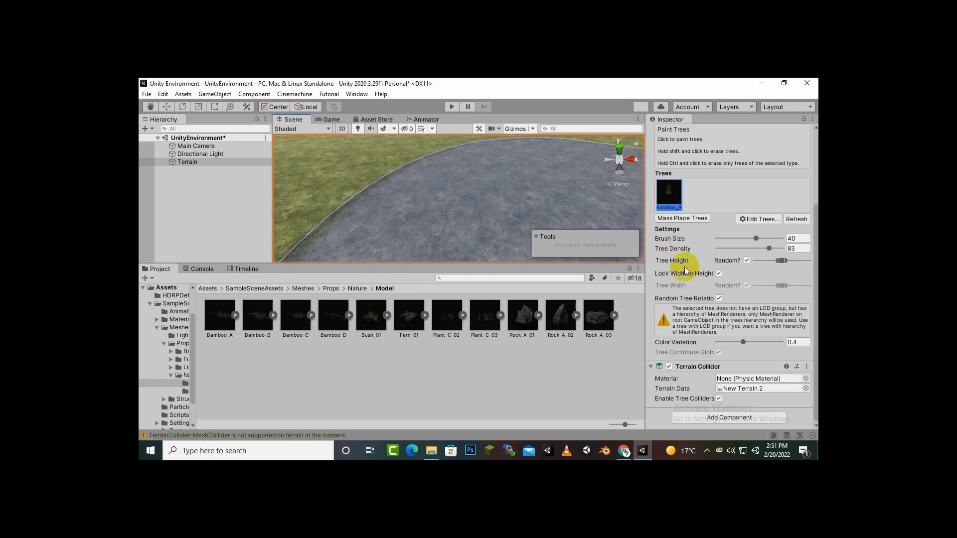
key(Right)
key(Left)
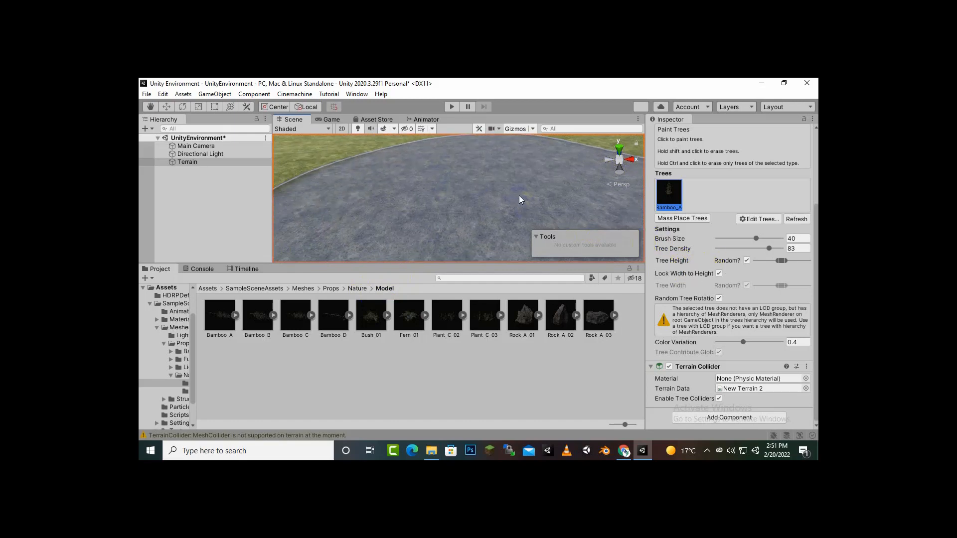
scroll(519, 195, down, 10)
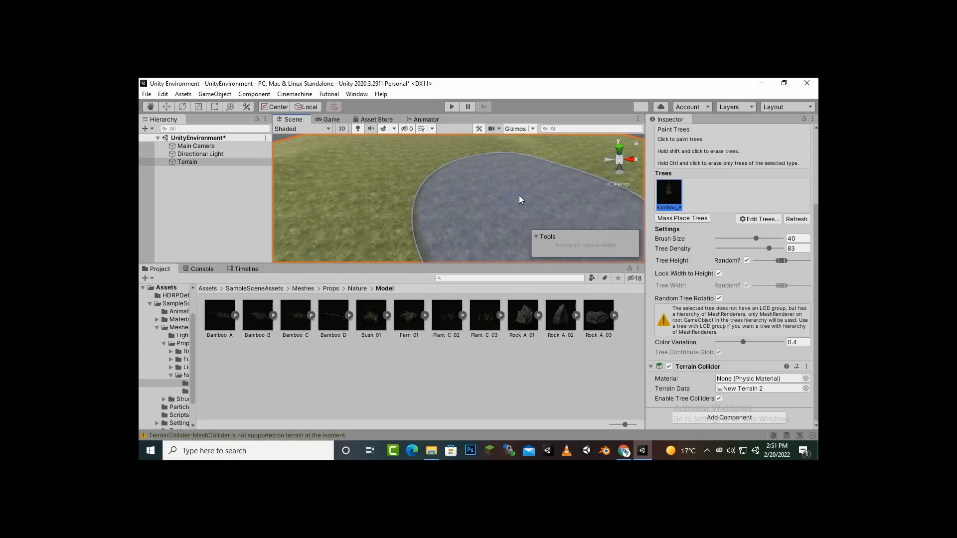
scroll(519, 195, down, 1)
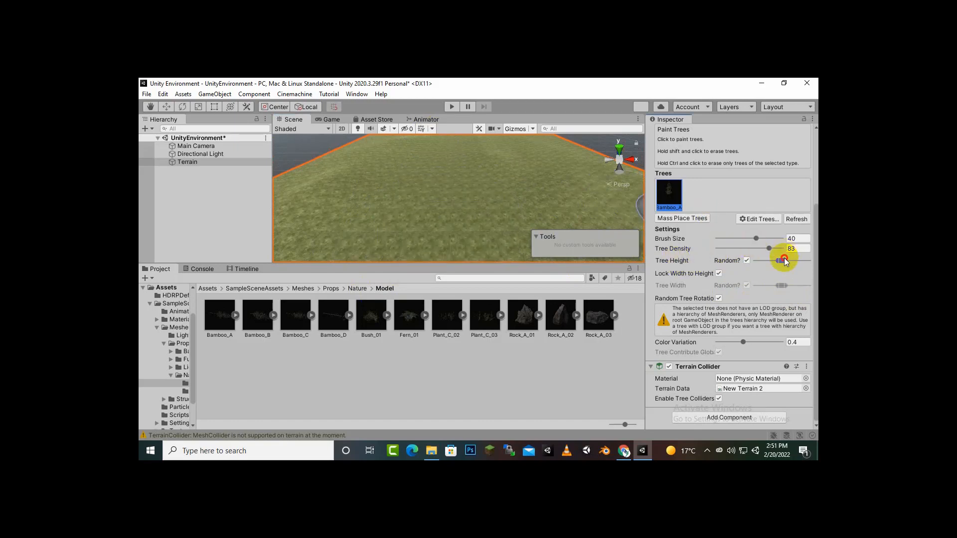
drag(785, 259, 793, 261)
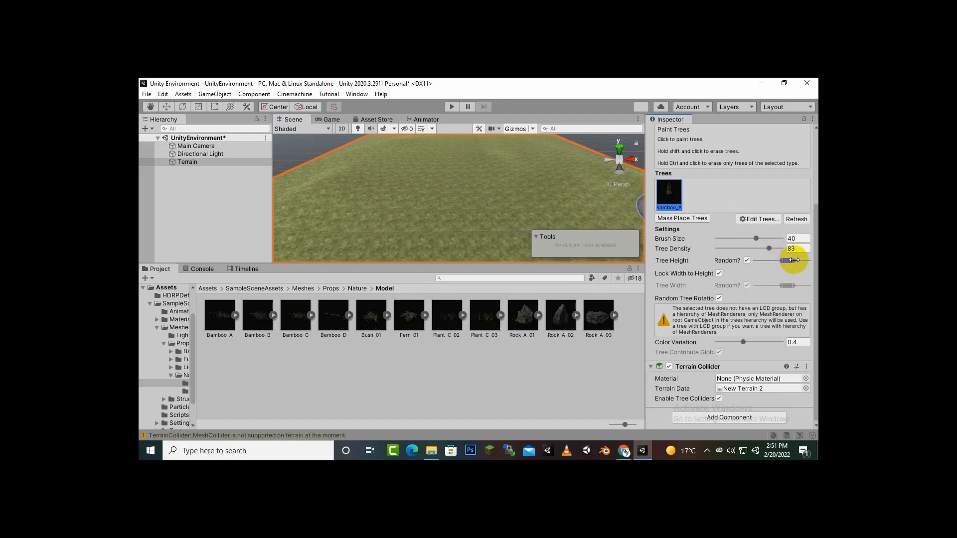
mouse_move(781, 261)
mouse_down()
mouse_move(770, 262)
mouse_move(797, 260)
mouse_up()
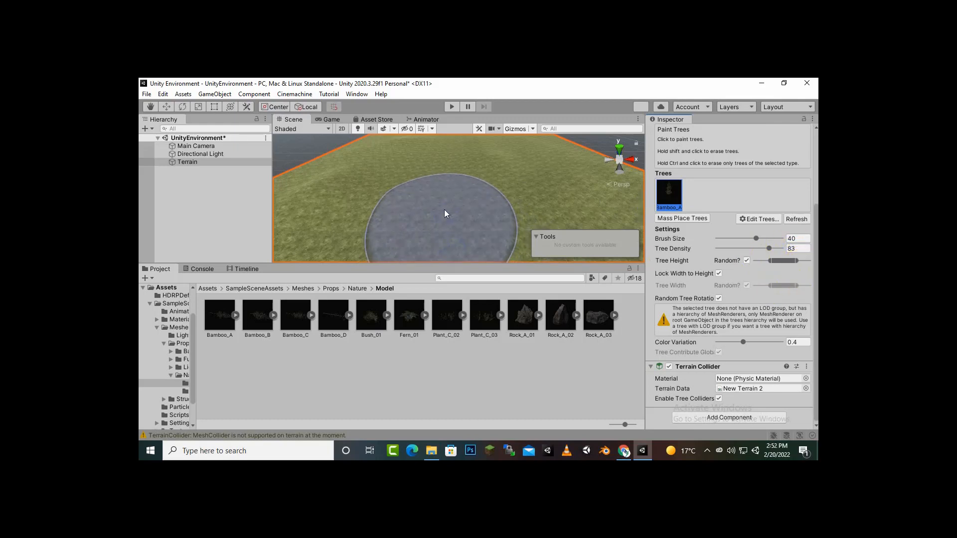
- Set the tree brush size to 76 and paint Bamboo_A trees across the whole terrain
drag(777, 238, 765, 239)
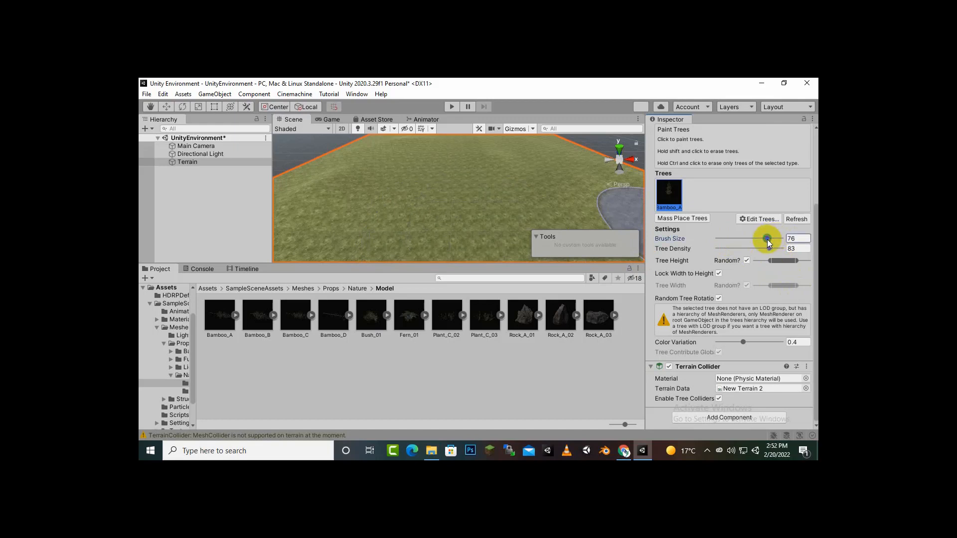
scroll(396, 190, down, 10)
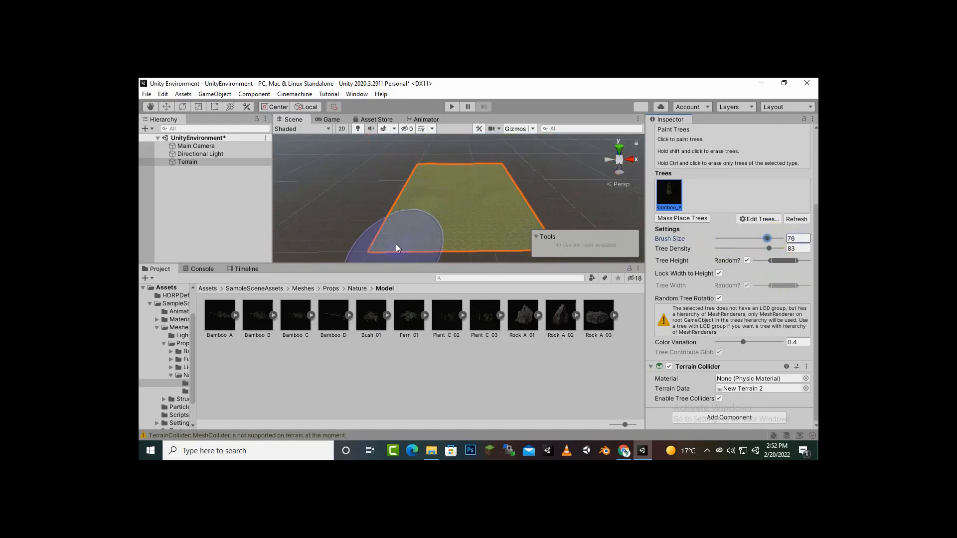
mouse_move(391, 238)
mouse_down()
mouse_move(499, 239)
mouse_move(540, 217)
mouse_move(487, 199)
mouse_move(379, 201)
mouse_move(390, 167)
mouse_move(482, 176)
mouse_move(508, 166)
mouse_up()
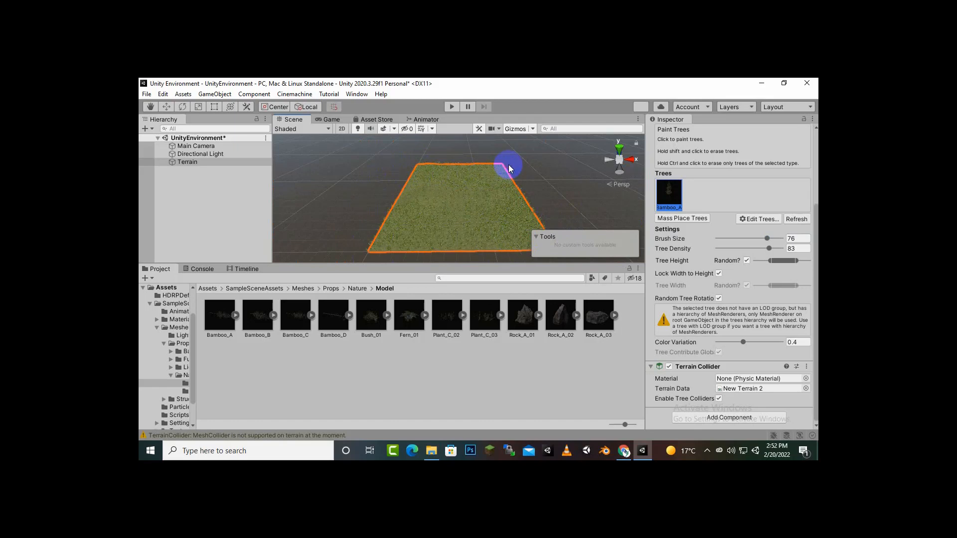
- Examine the painted bamboo trees up close in the scene and through the camera in the Game view
scroll(447, 239, up, 5)
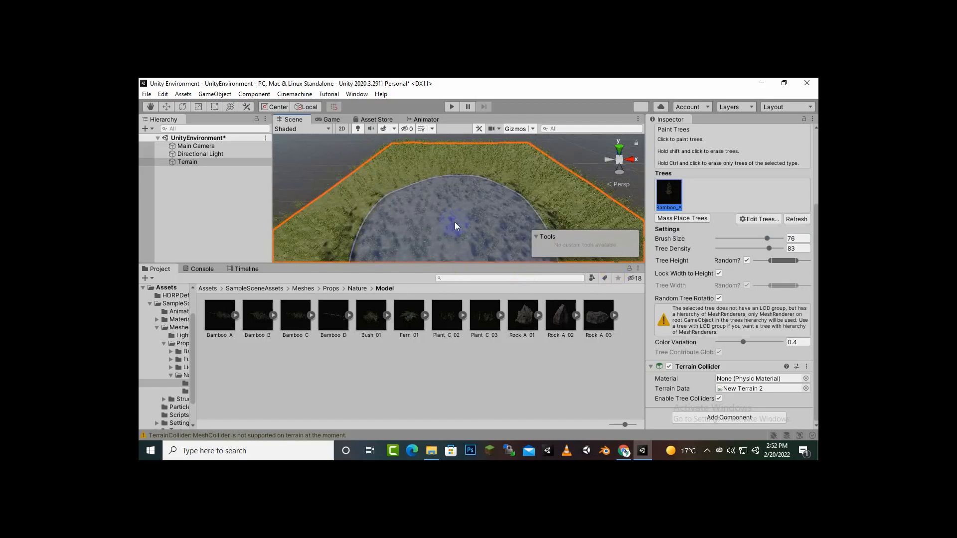
scroll(455, 222, up, 8)
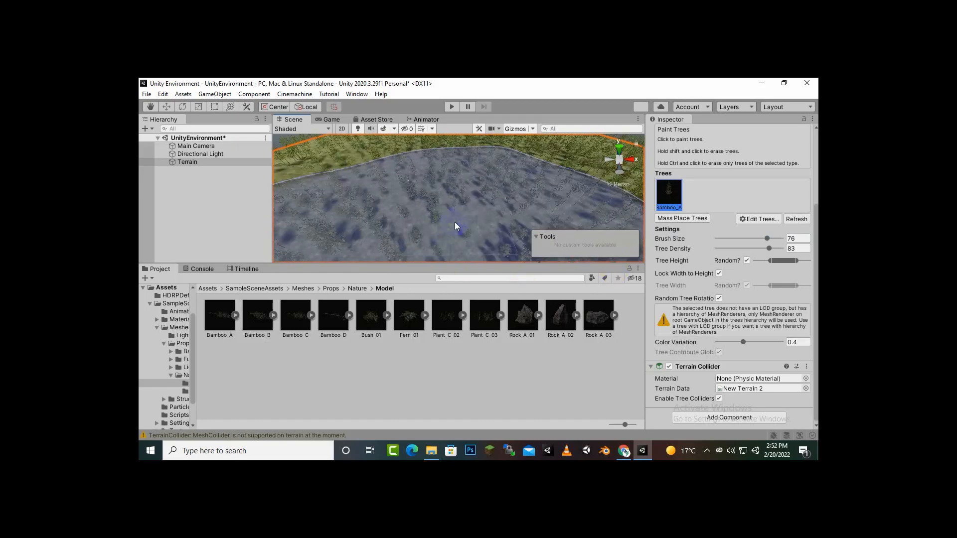
scroll(455, 223, up, 8)
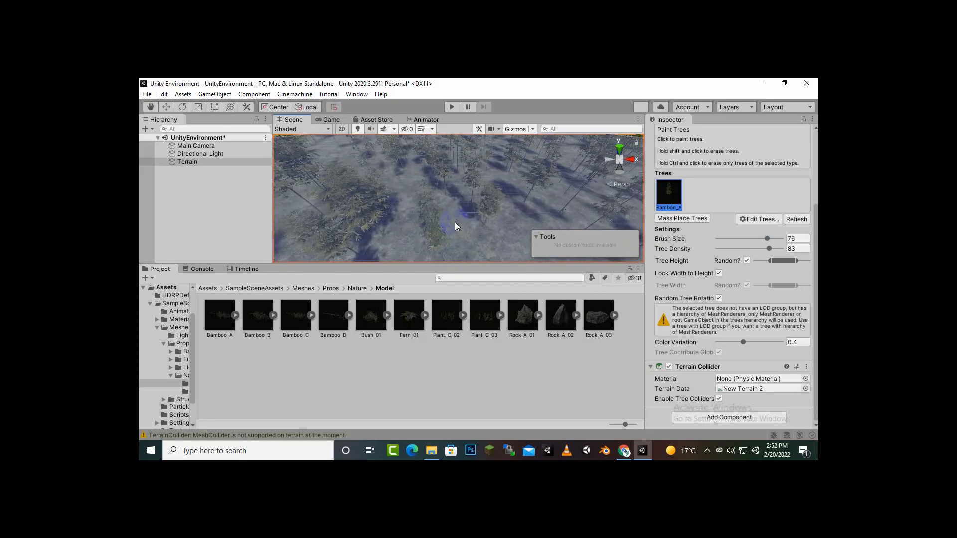
click(682, 201)
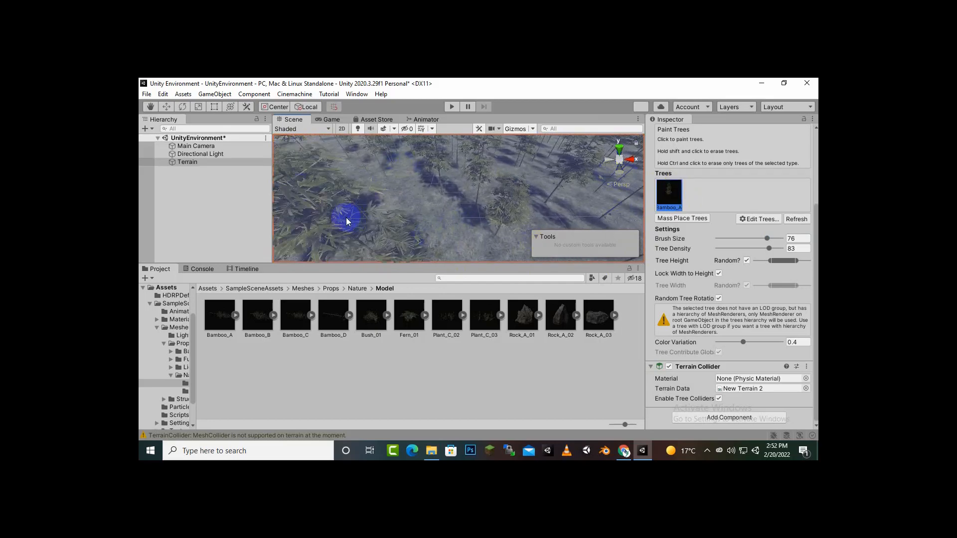
click(331, 120)
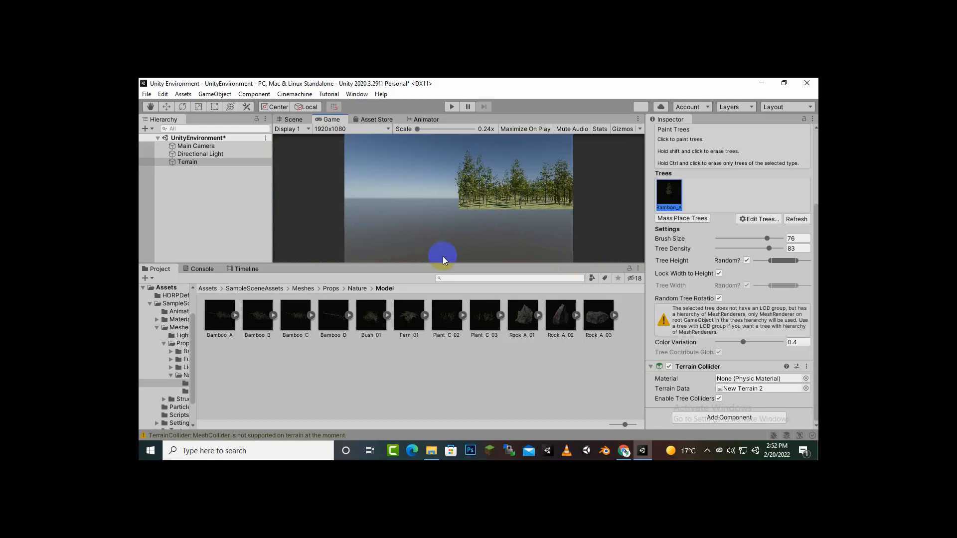
click(294, 120)
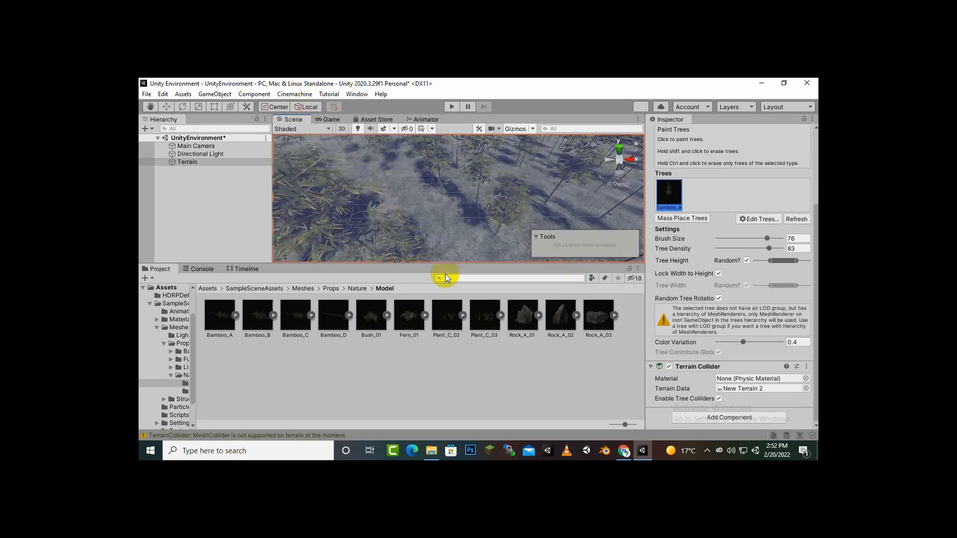
- Move the Main Camera from outside the terrain to a spot among the bamboo trees and check its framing in the Game view
click(185, 146)
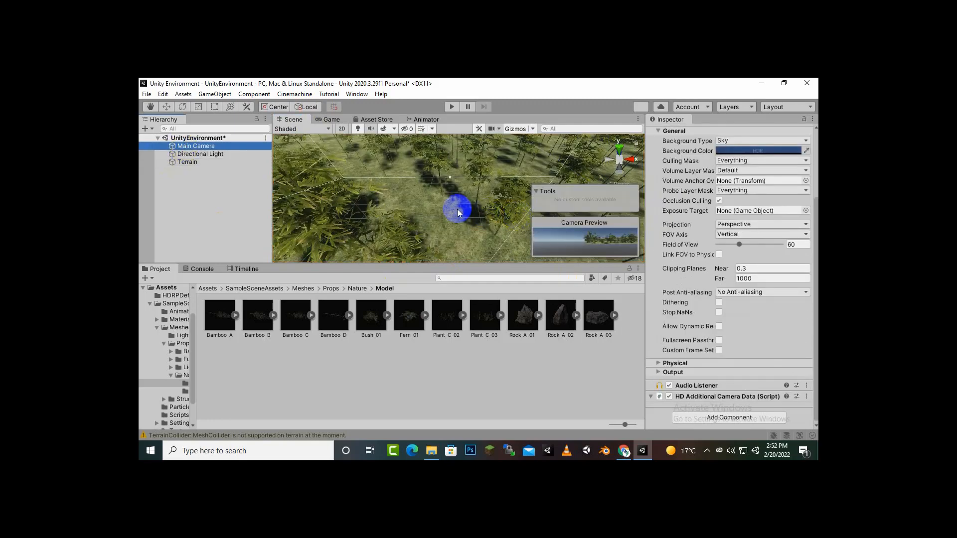
scroll(456, 208, down, 5)
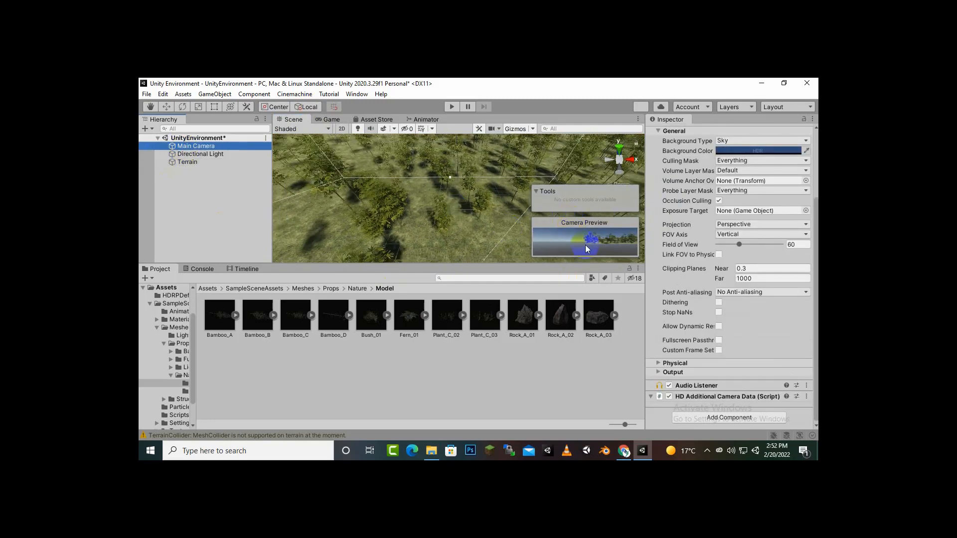
scroll(440, 201, down, 2)
scroll(439, 202, down, 5)
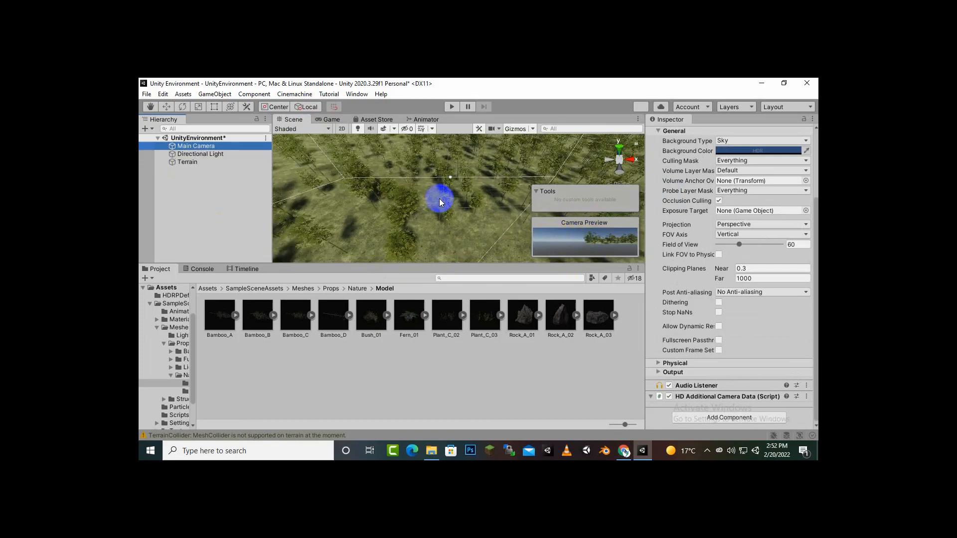
scroll(440, 202, down, 6)
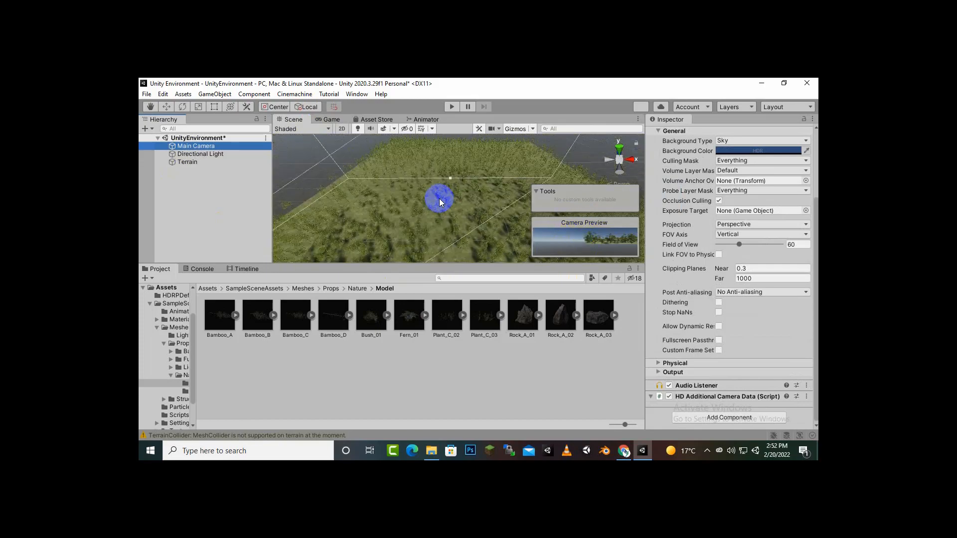
scroll(439, 199, down, 3)
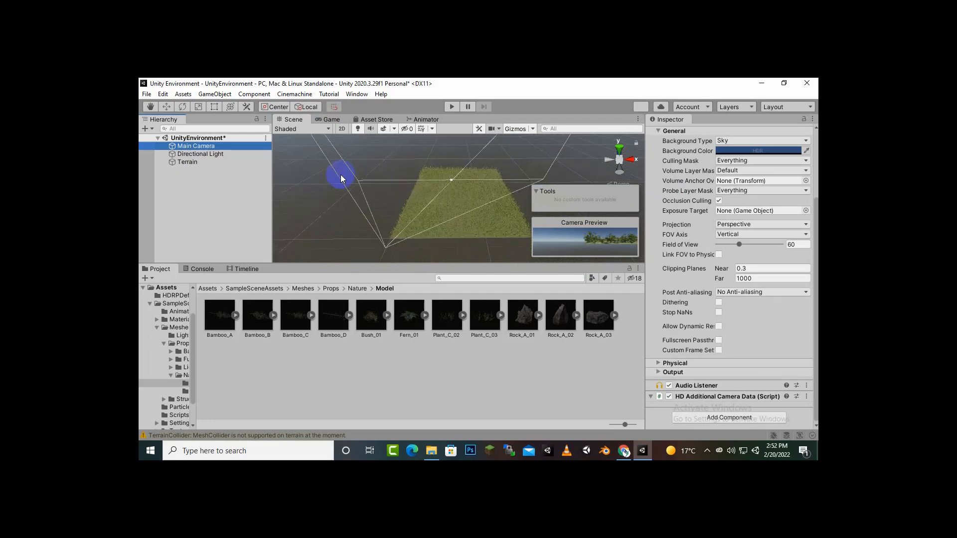
click(171, 106)
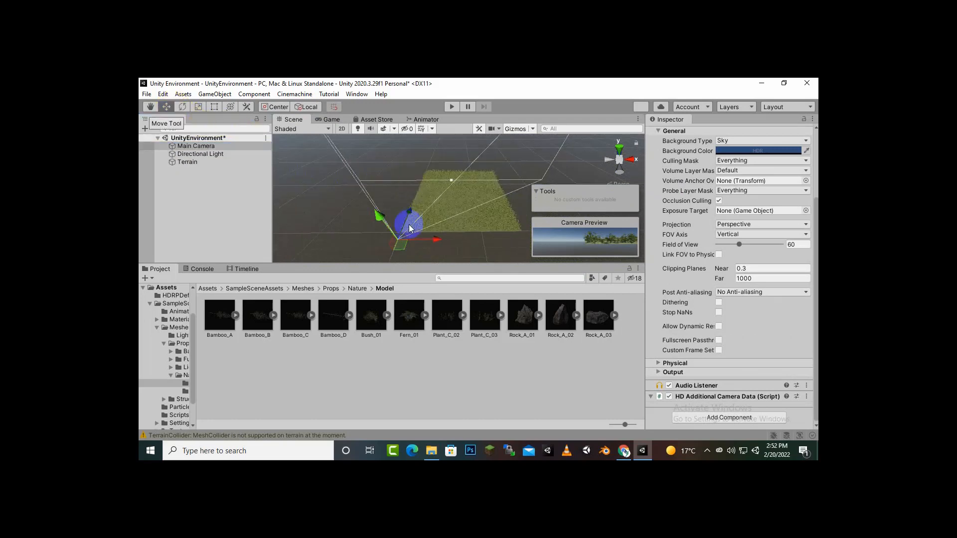
drag(412, 216, 479, 198)
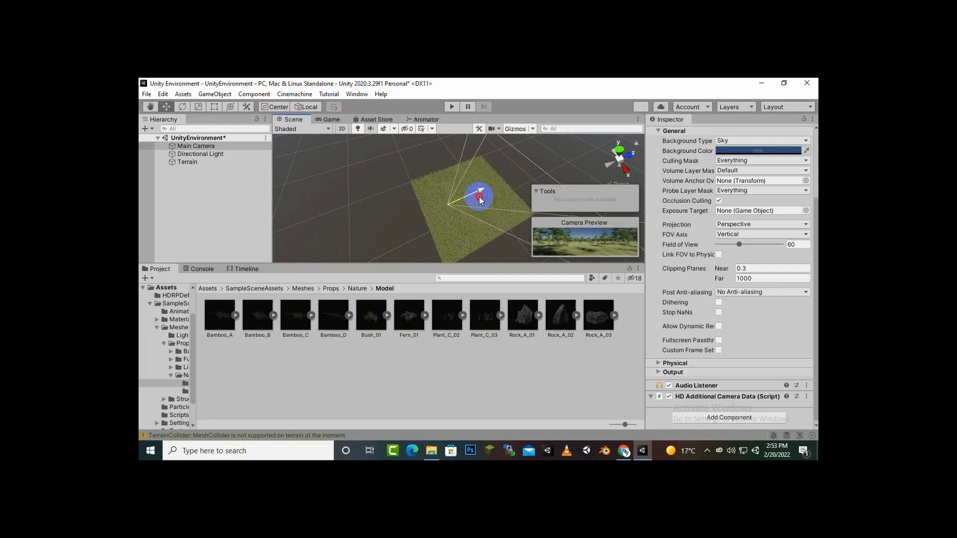
drag(481, 200, 464, 199)
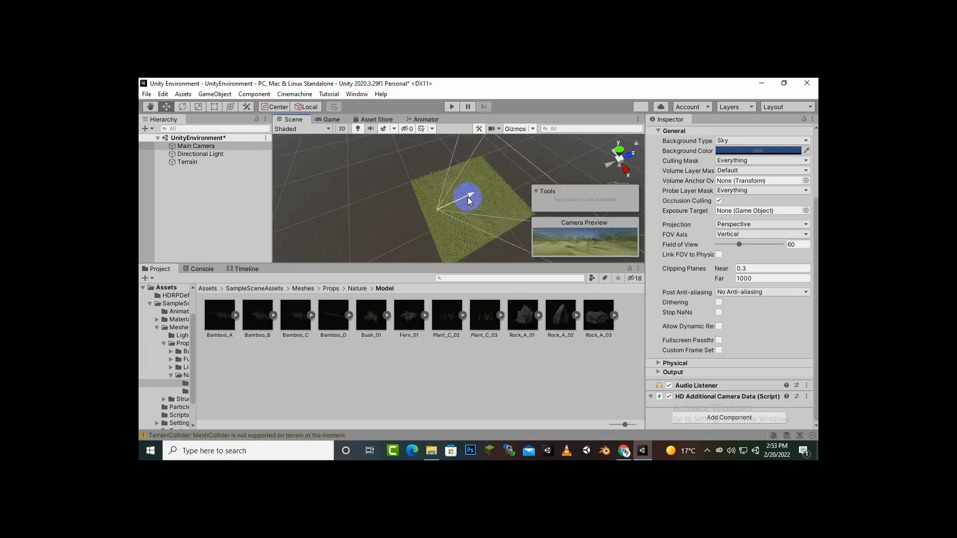
click(331, 120)
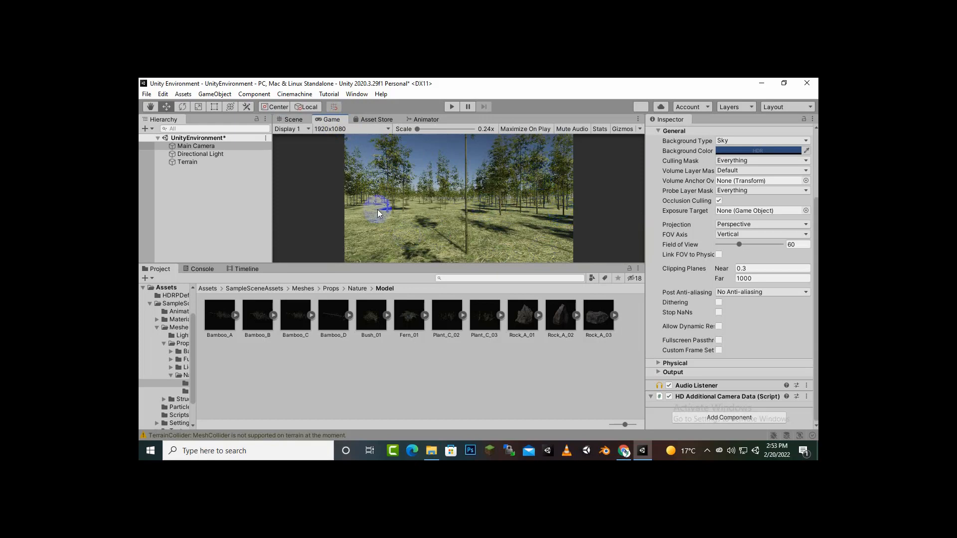
- Shift the Main Camera slightly forward along its Z axis and check the bamboo forest framing in the Game view
click(293, 121)
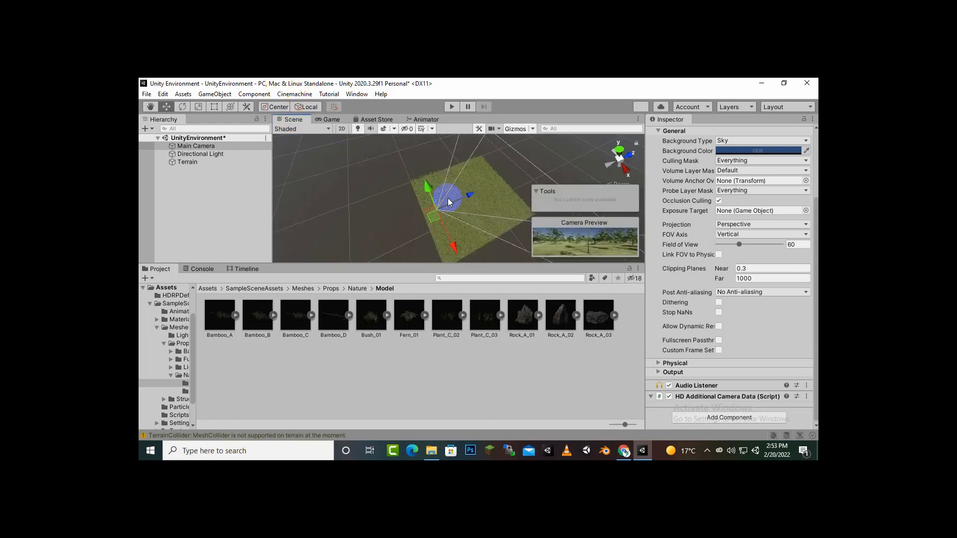
drag(472, 192, 477, 193)
click(329, 120)
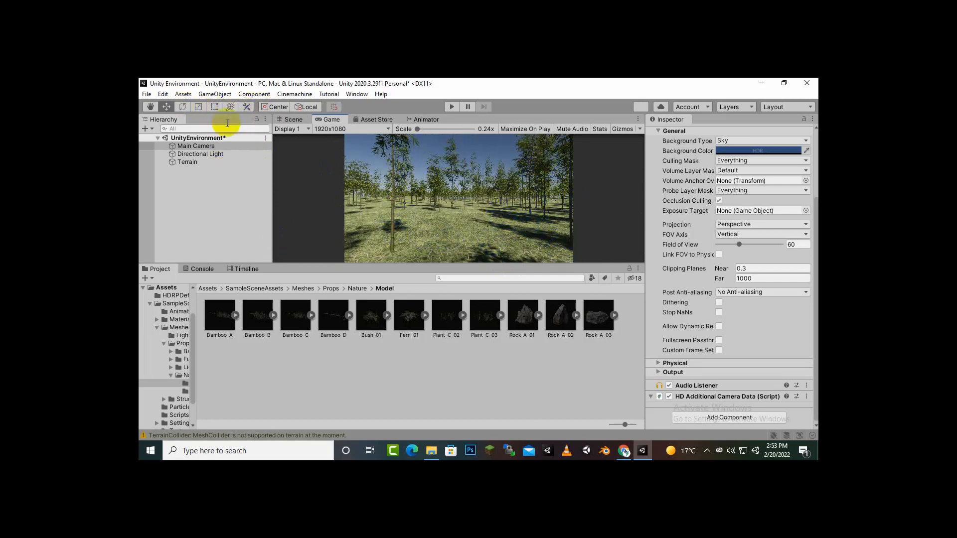
click(299, 128)
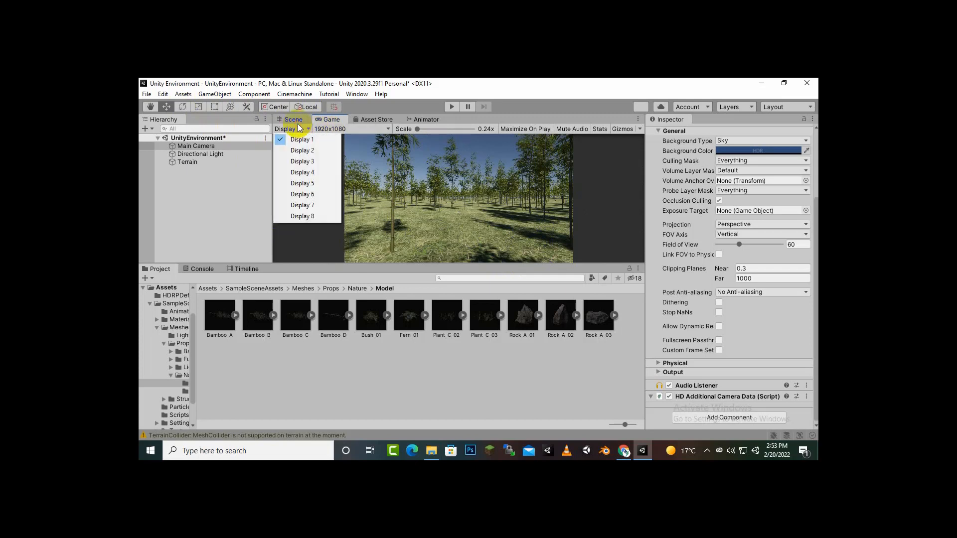
click(300, 120)
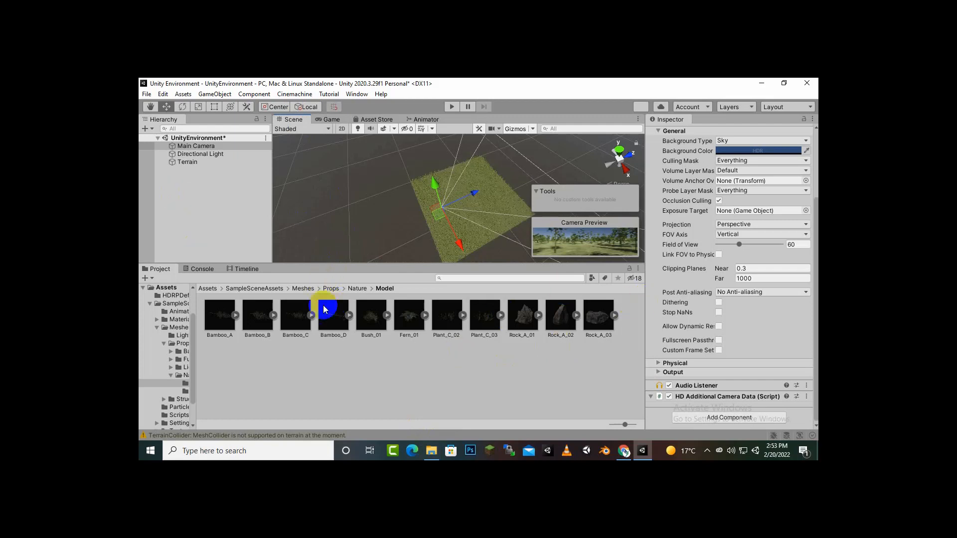
- Add the Fern_01 model to the terrain's list of paintable trees
drag(325, 309, 209, 162)
click(204, 162)
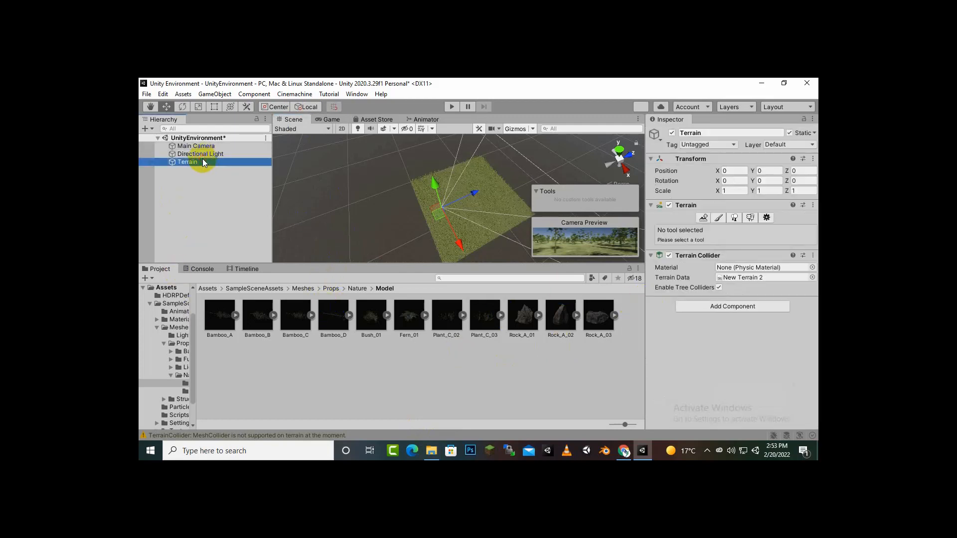
click(735, 218)
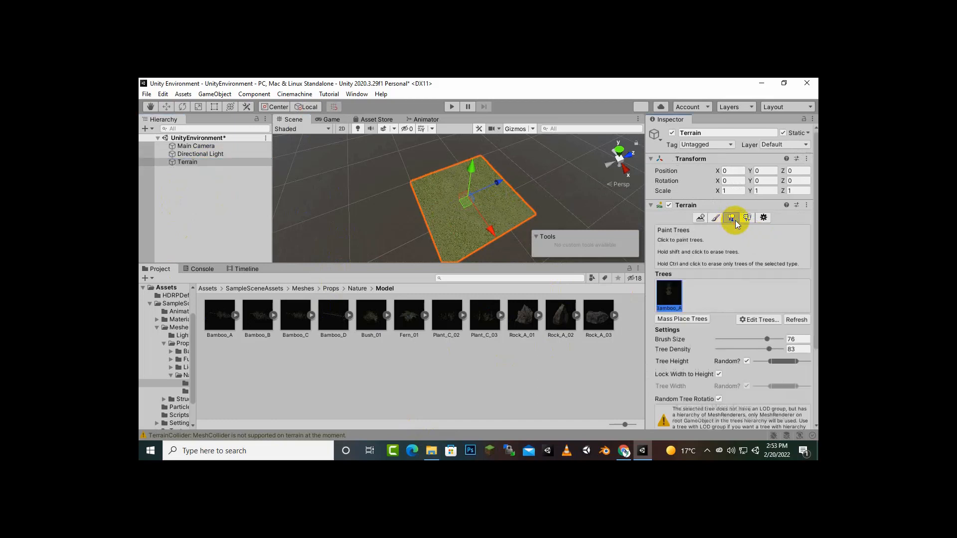
click(747, 322)
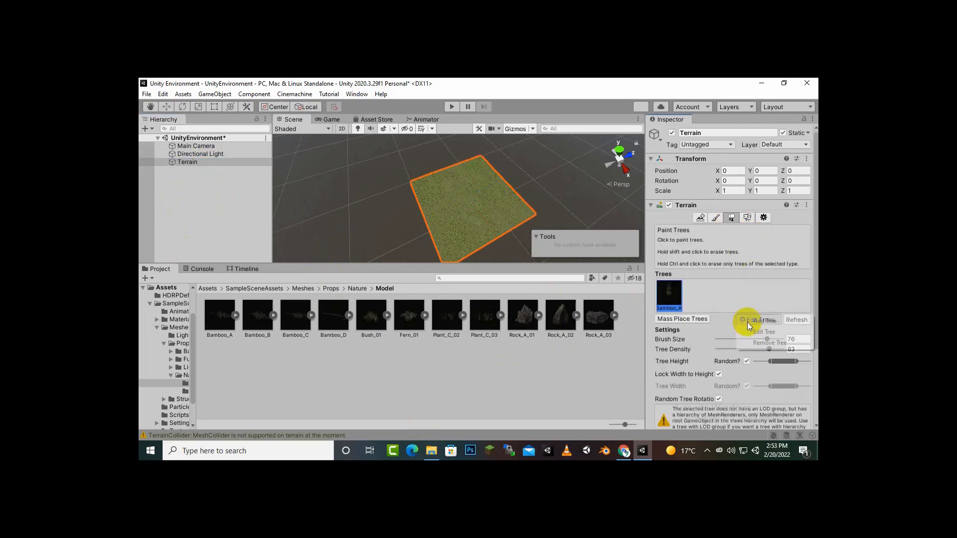
click(749, 323)
click(522, 333)
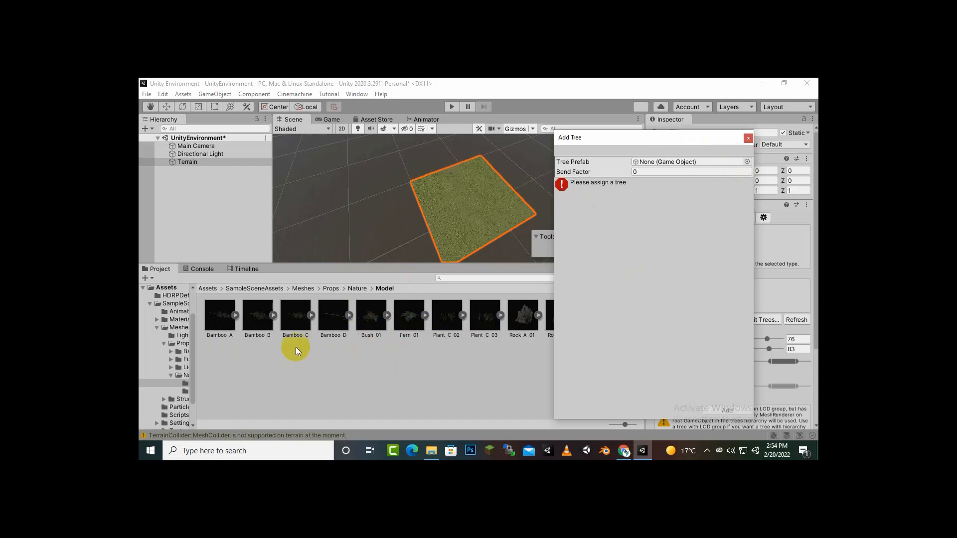
drag(398, 329, 649, 162)
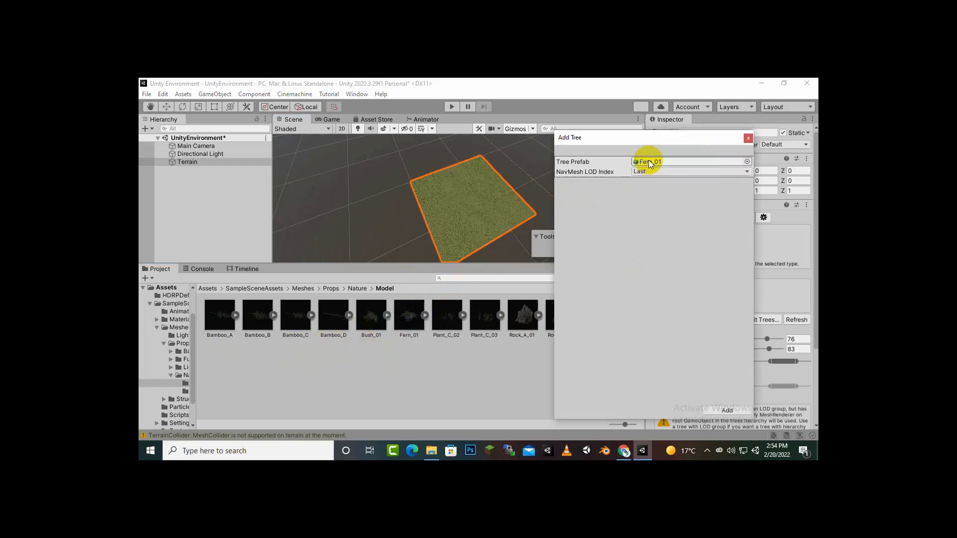
click(709, 410)
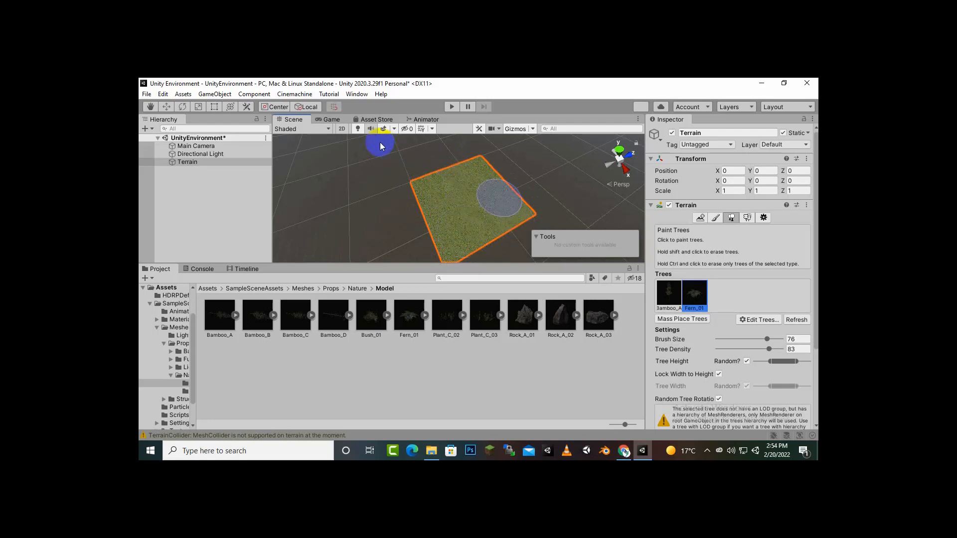
- Examine the ferns among the bamboo trees through the camera in the Game view, and return to the Scene view
click(334, 120)
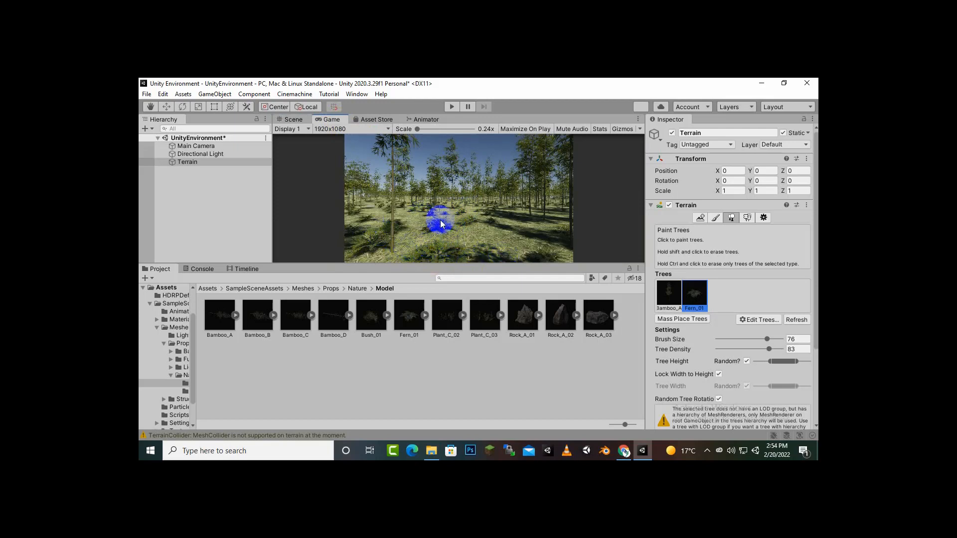
click(296, 129)
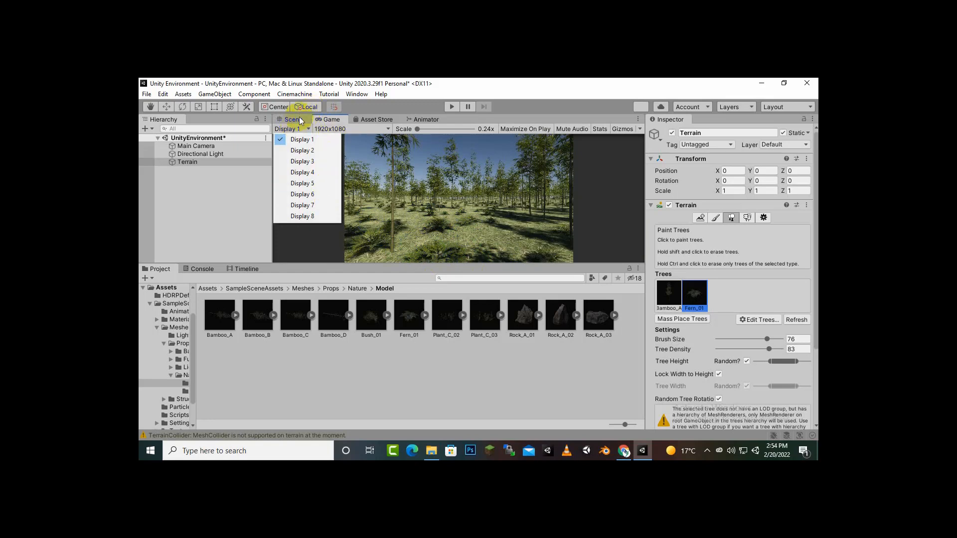
click(294, 119)
click(292, 118)
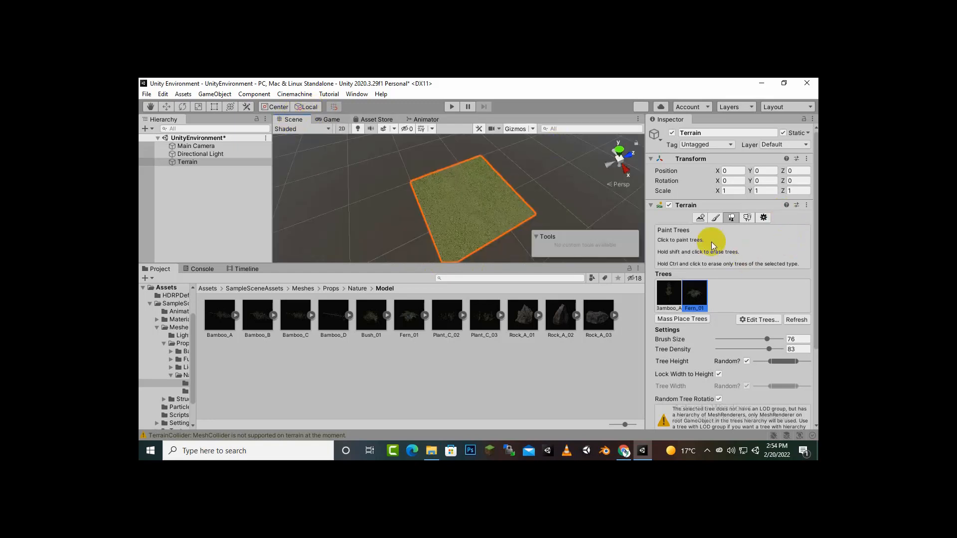
- Try replacing the Fern_01 entry in the terrain's tree list with Plant_C_02, and undo it
click(747, 217)
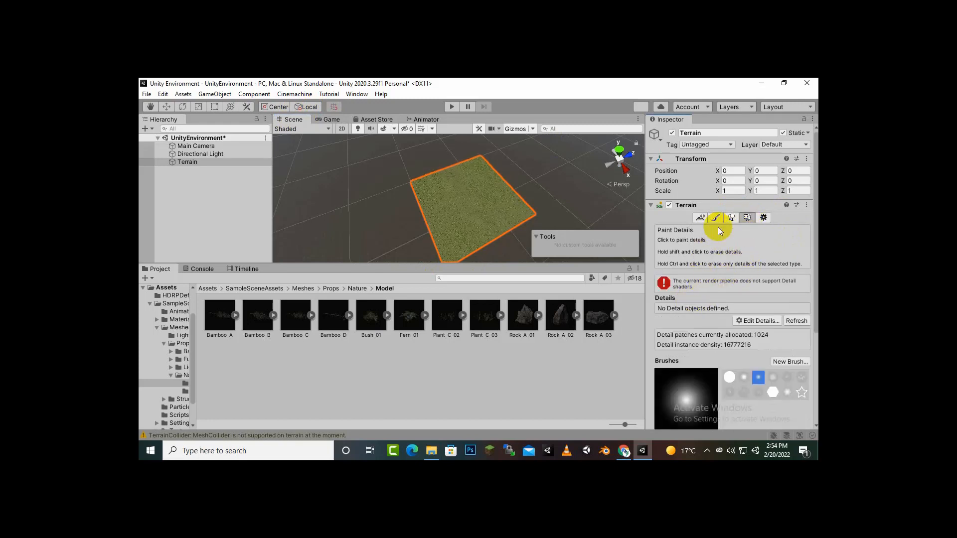
click(730, 217)
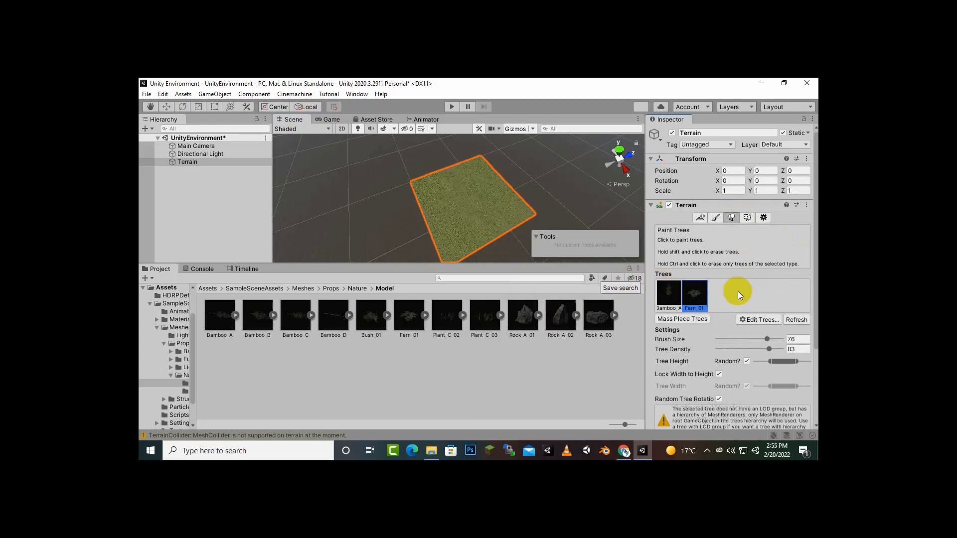
click(756, 321)
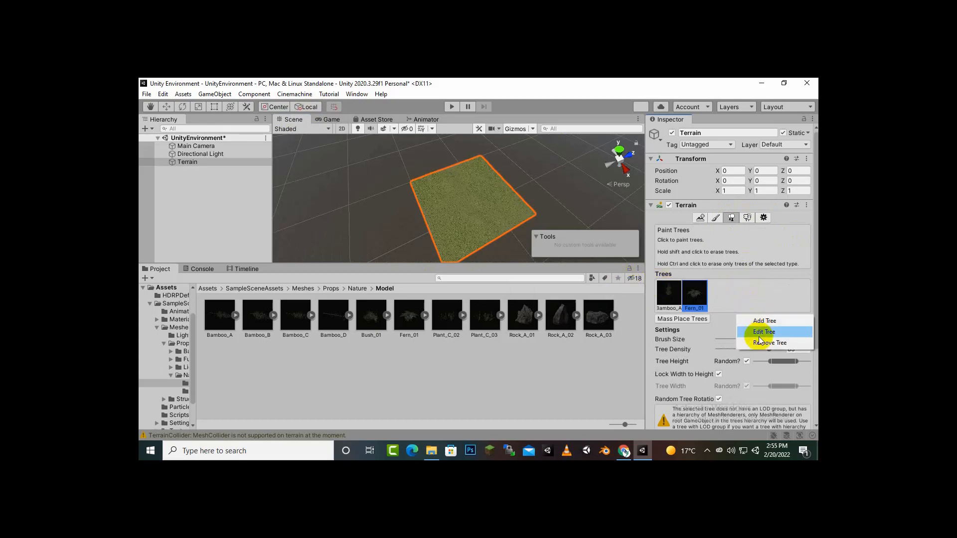
click(759, 332)
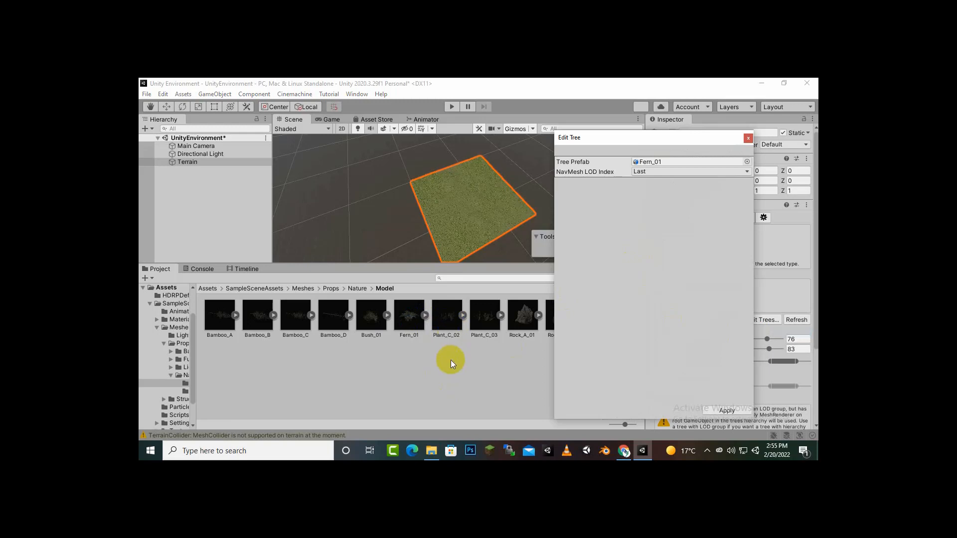
click(443, 325)
drag(443, 325, 675, 160)
click(727, 410)
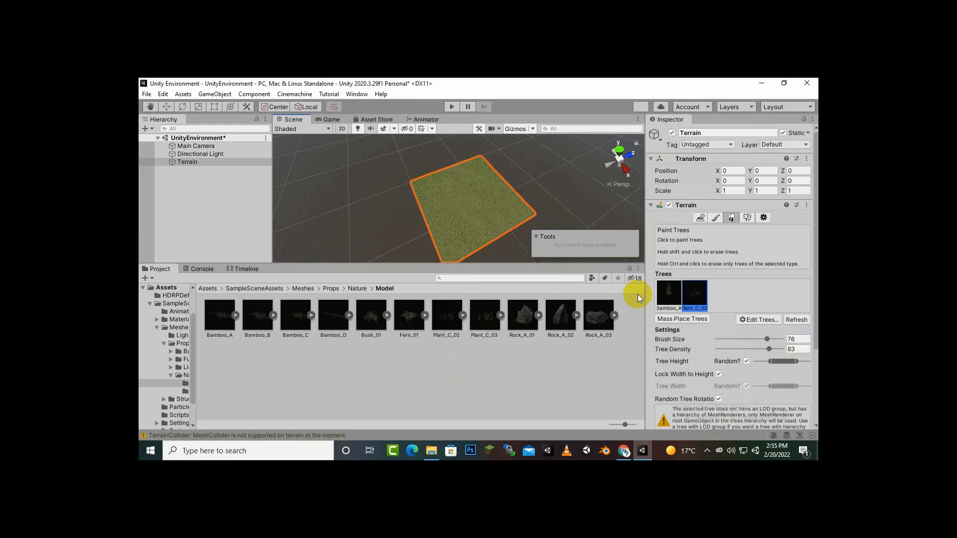
key(ctrl+z)
- Add the Plant_C_02 model to the terrain's tree list as a separate entry
click(758, 322)
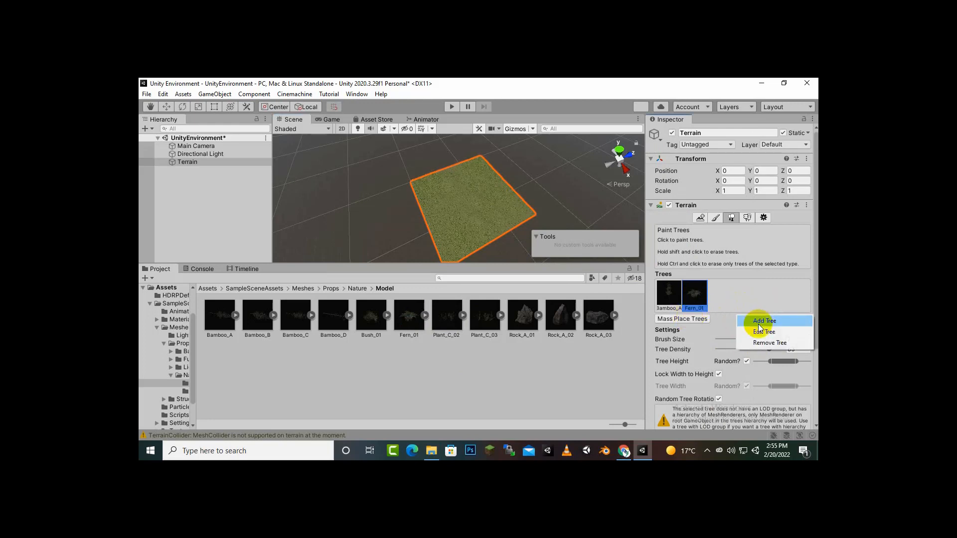
click(758, 324)
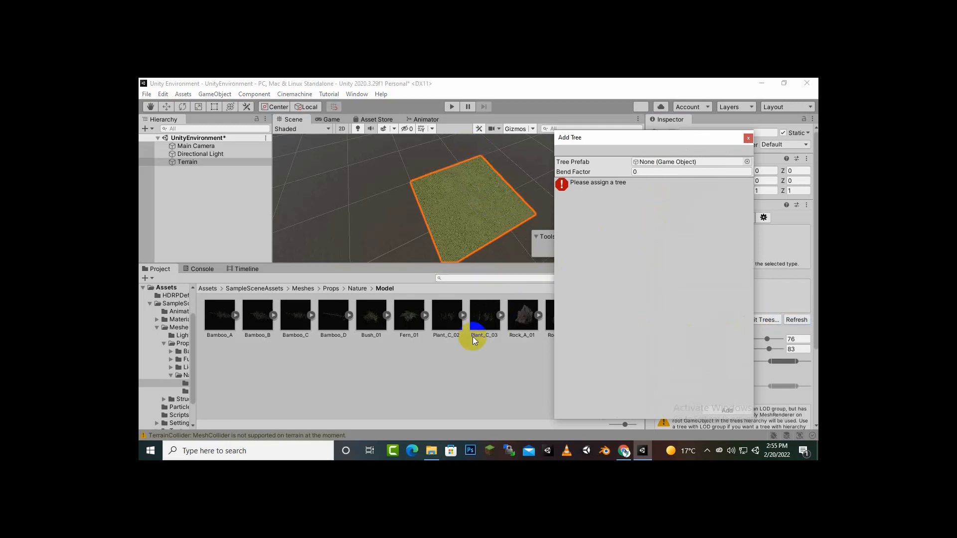
click(454, 333)
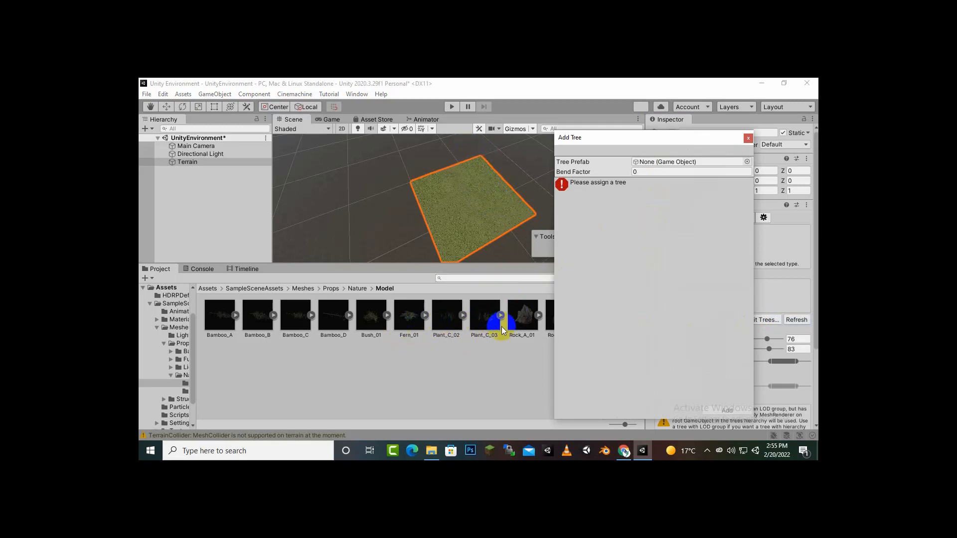
drag(448, 321, 663, 163)
click(728, 405)
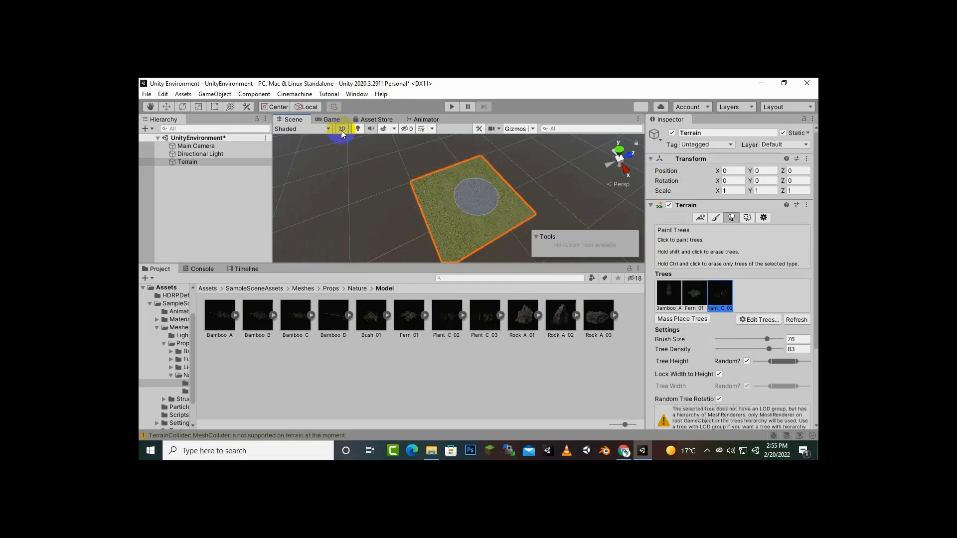
- Examine the ground vegetation in the Game view at 0.26x scale and review the Plant_C_02 tree painting settings
click(330, 120)
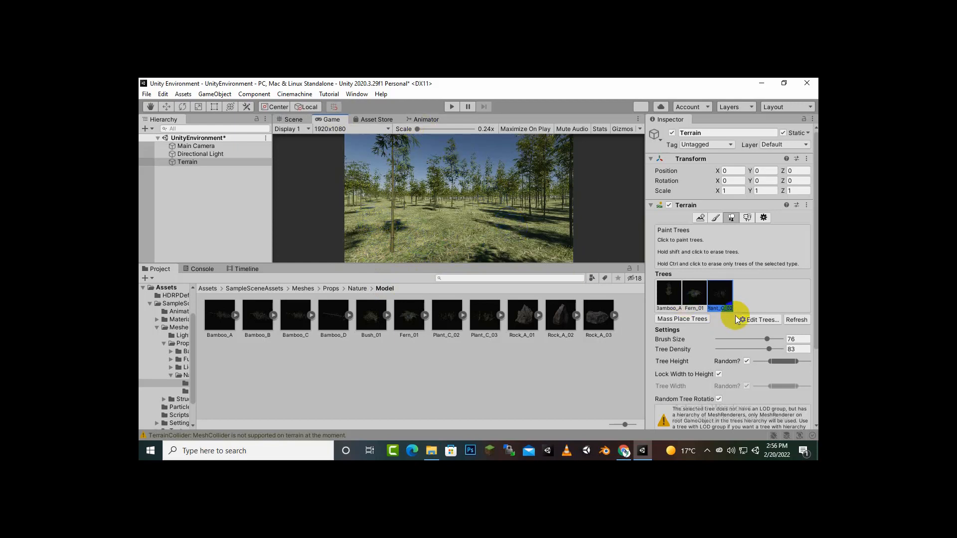
scroll(732, 331, down, 3)
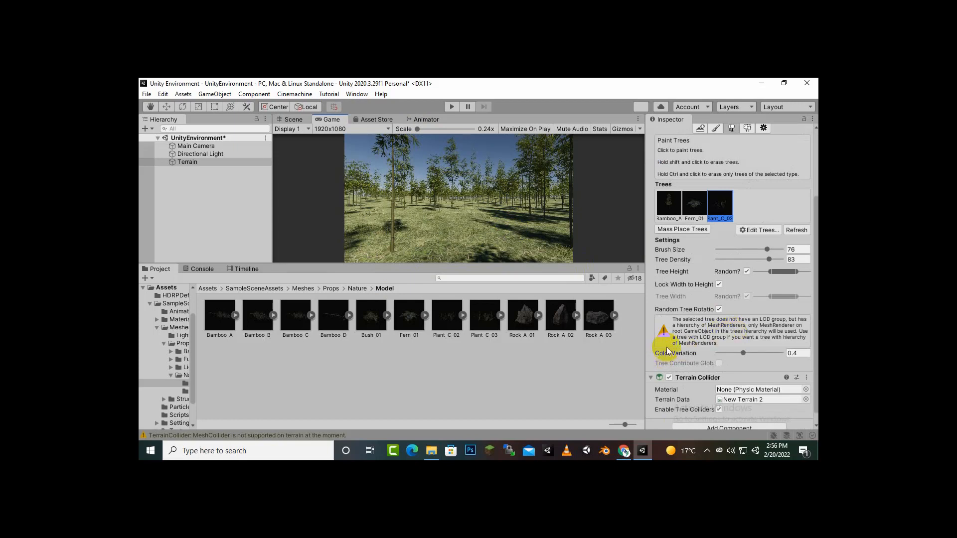
scroll(681, 314, down, 1)
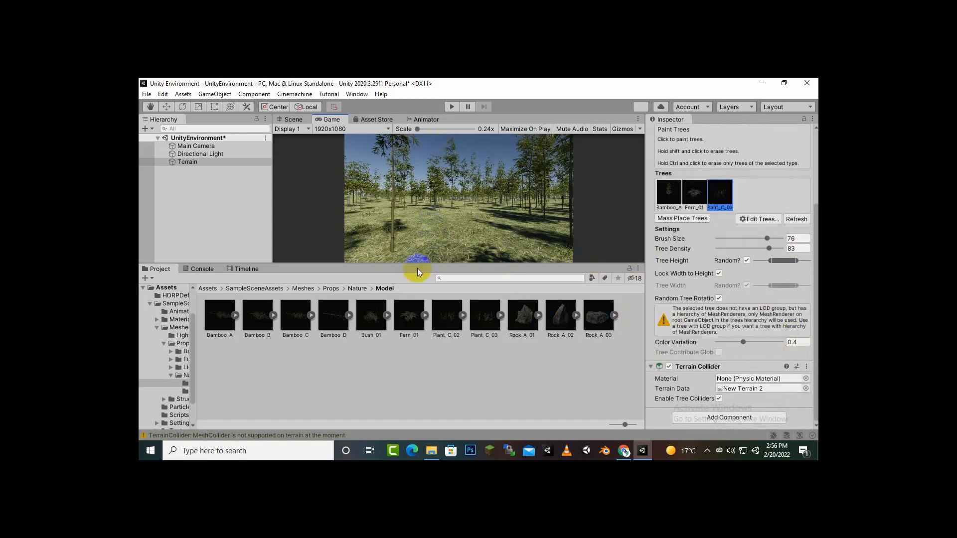
scroll(451, 244, up, 1)
scroll(415, 257, up, 1)
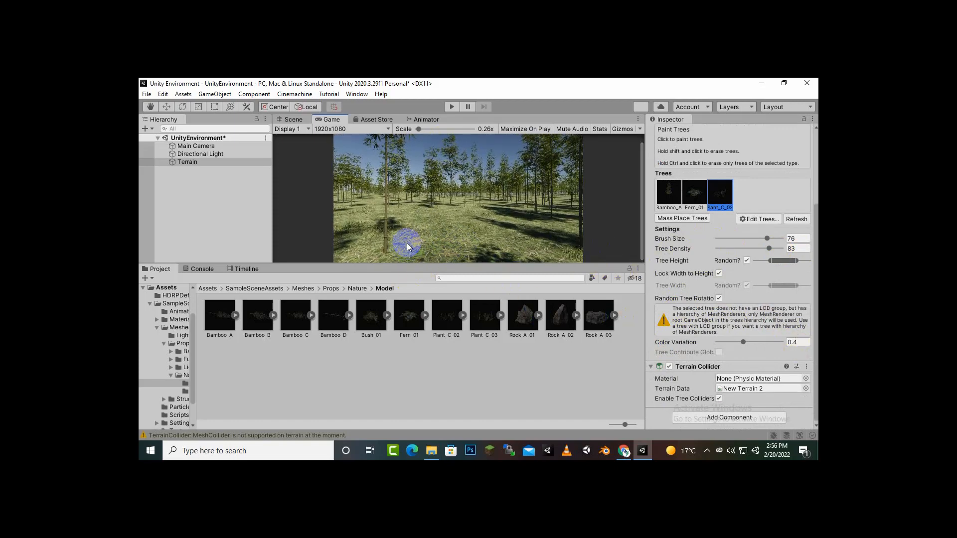
- Paint Fern_01 plants across the terrain with brush size 76 and tree density 83, and check them in the Game view
scroll(408, 242, down, 2)
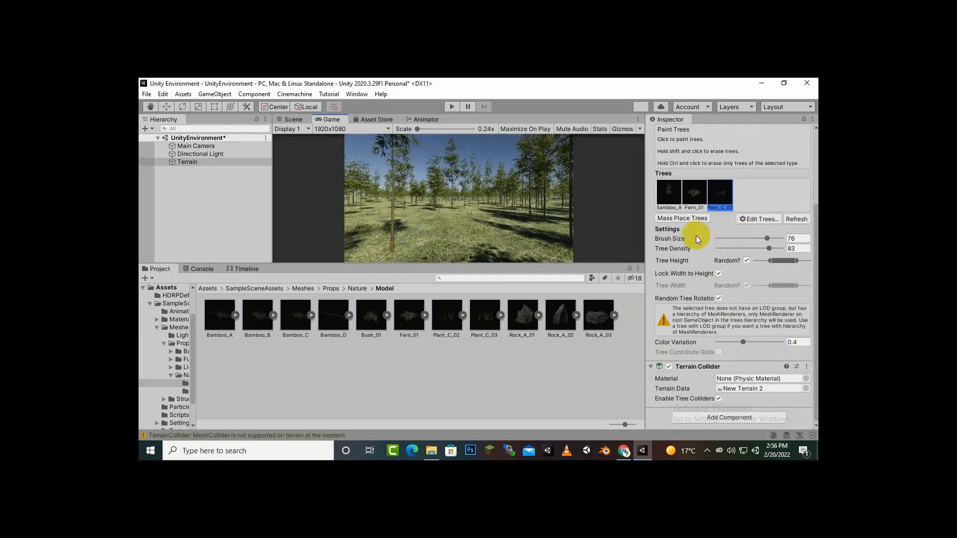
click(691, 198)
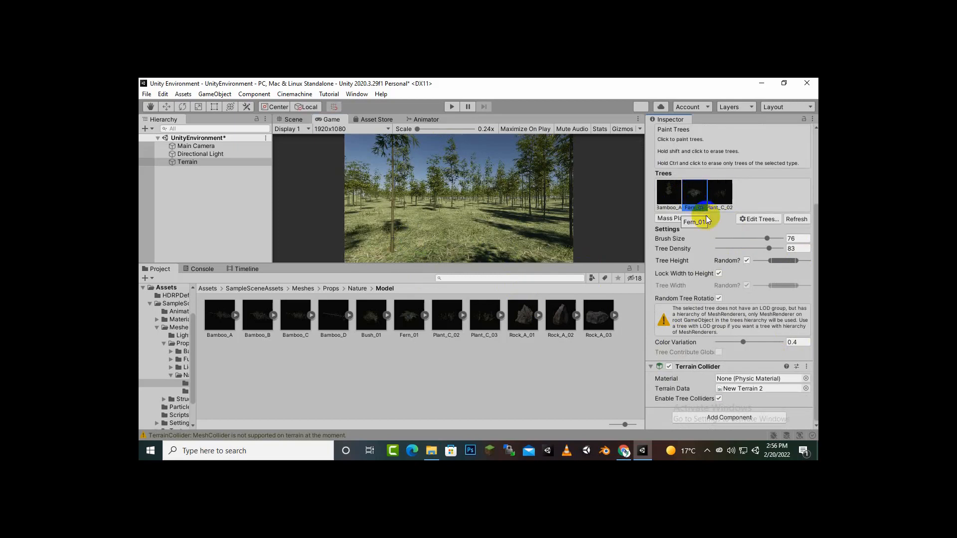
click(294, 119)
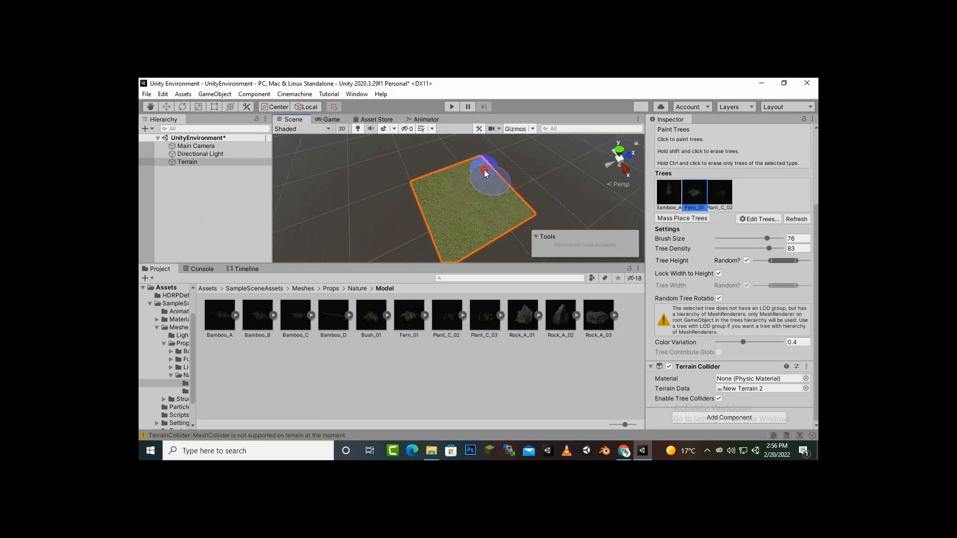
mouse_move(415, 194)
mouse_down()
mouse_move(443, 206)
mouse_move(482, 187)
mouse_up()
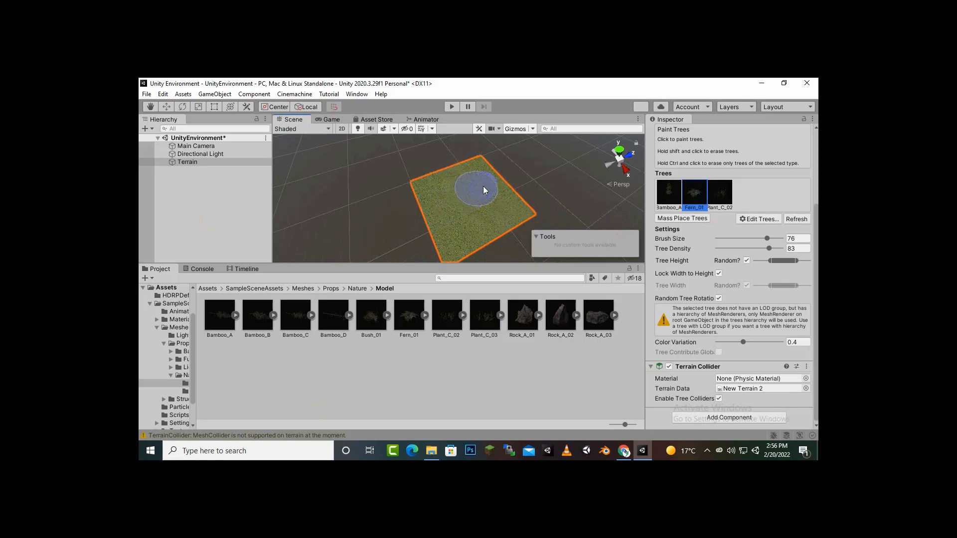
click(333, 122)
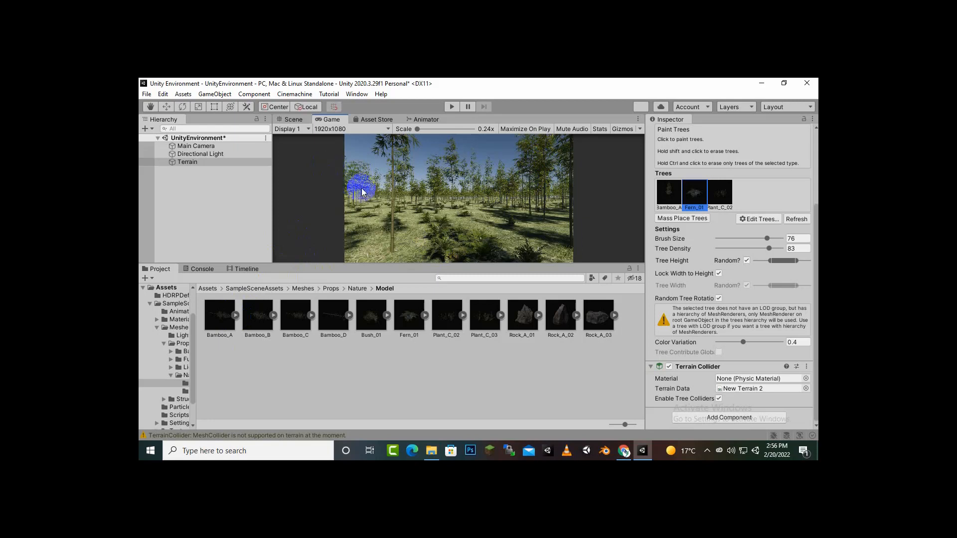
- Run the scene in play mode with Maximize On Play turned on, and stop it
click(453, 106)
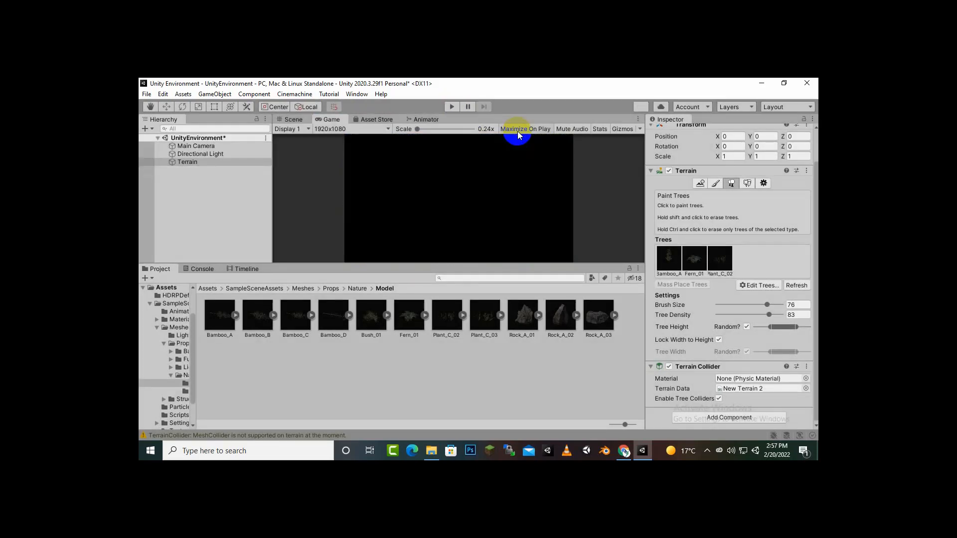
click(537, 130)
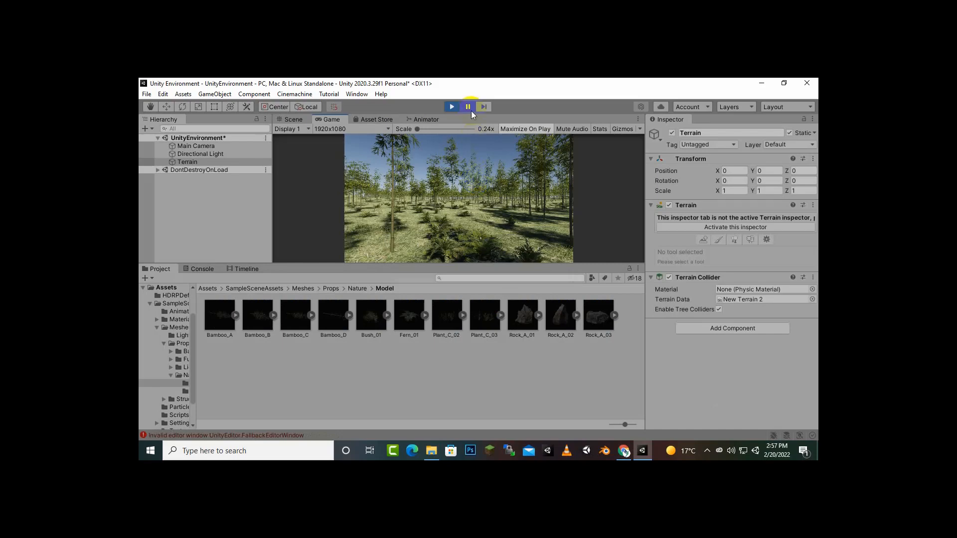
click(471, 111)
click(469, 107)
click(470, 106)
click(470, 107)
click(467, 108)
click(467, 107)
click(451, 106)
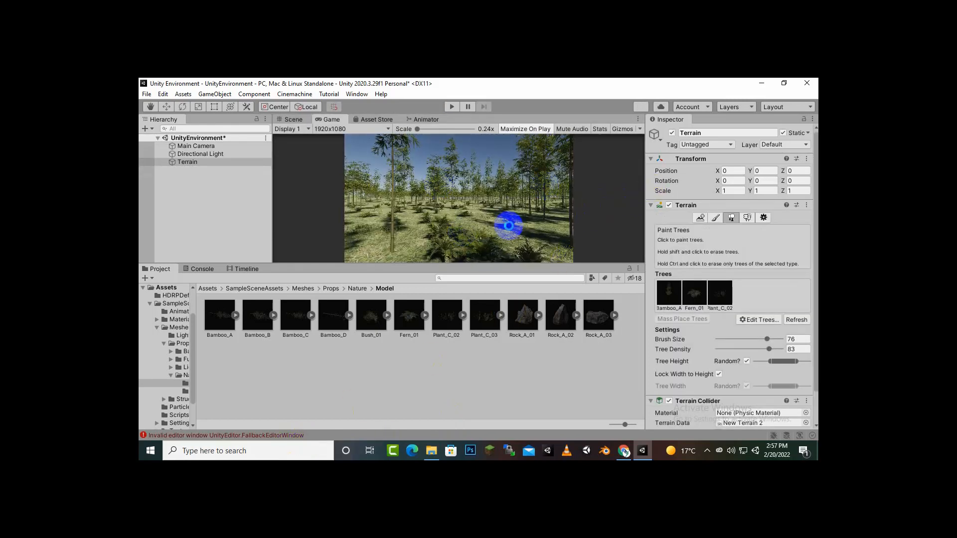
- Save the scene and reset all window layouts to the default settings
key(ctrl+s)
click(803, 107)
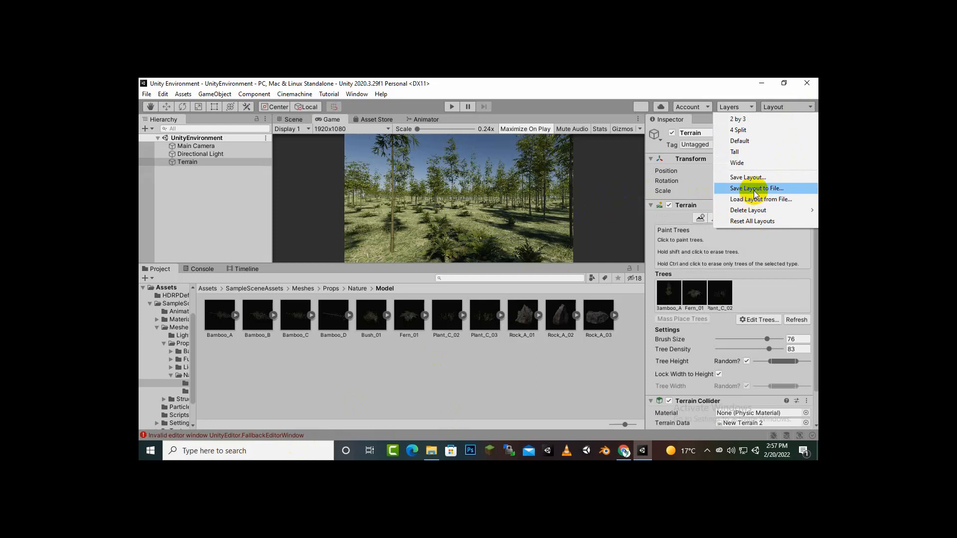
click(749, 221)
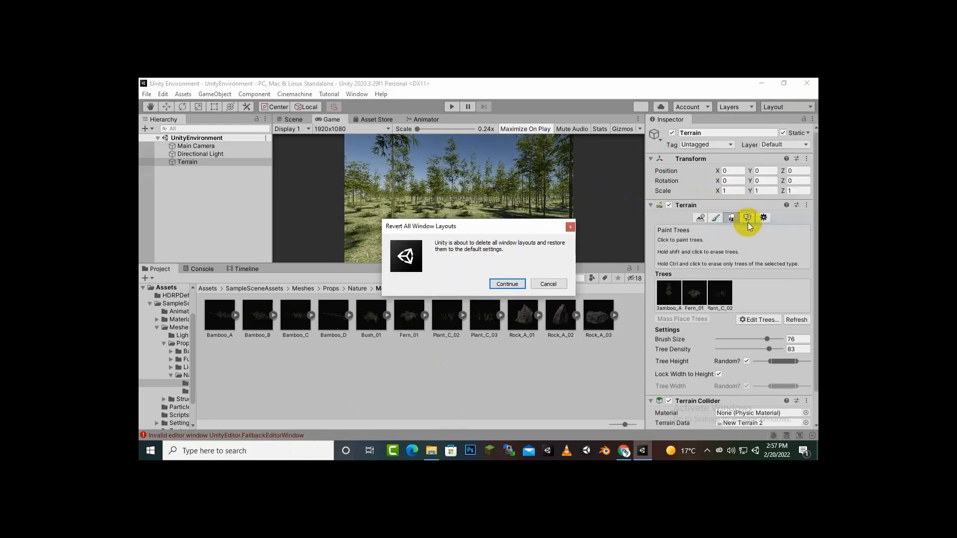
click(507, 284)
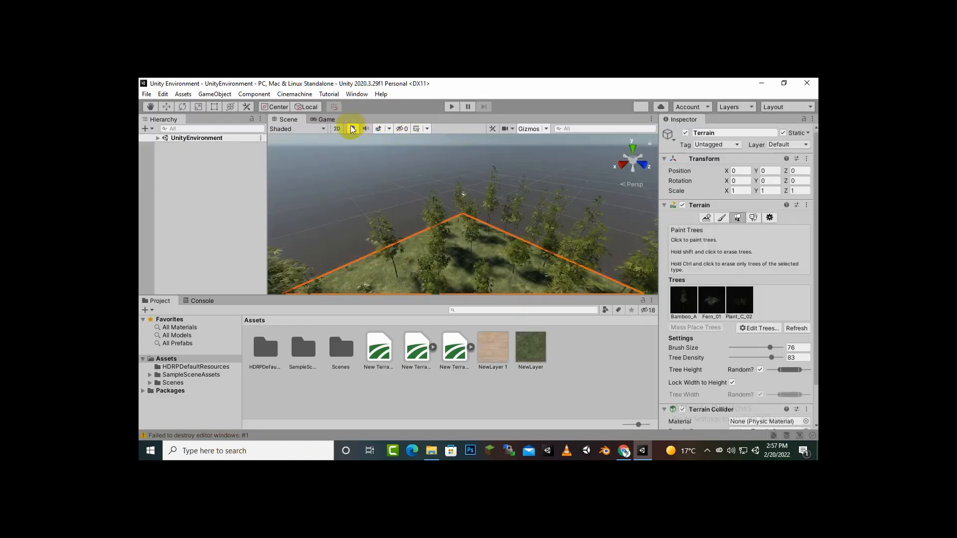
- Turn on Maximize On Play for the Game view and test the scene in play mode
click(450, 107)
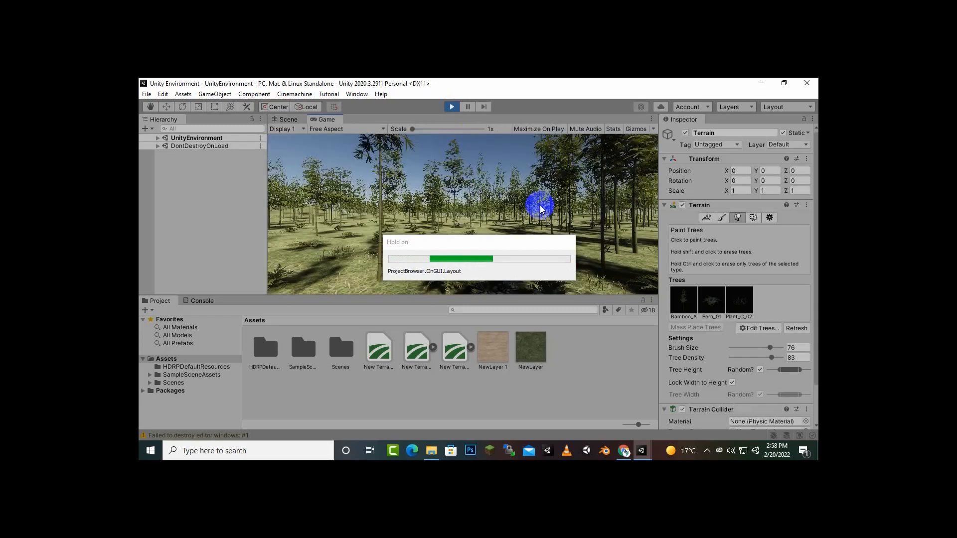
click(451, 107)
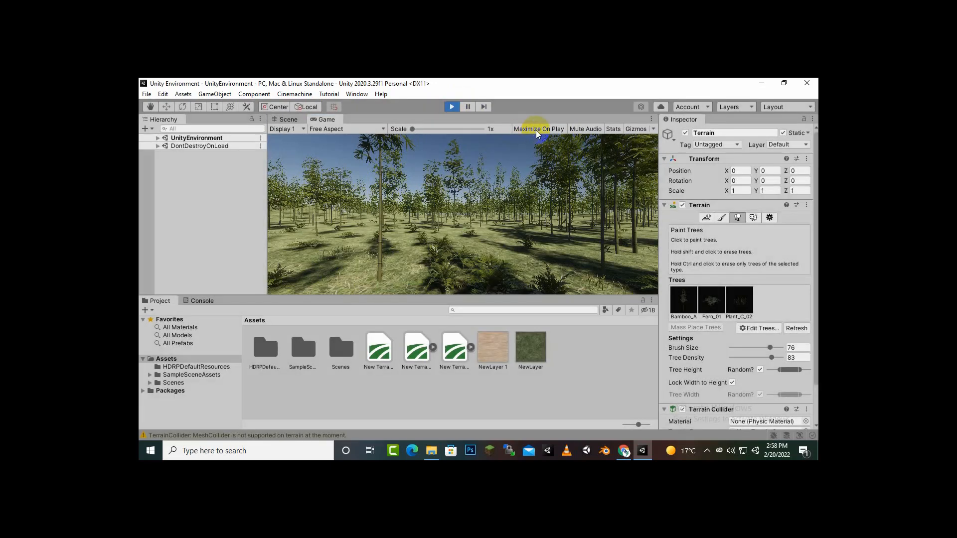
click(323, 120)
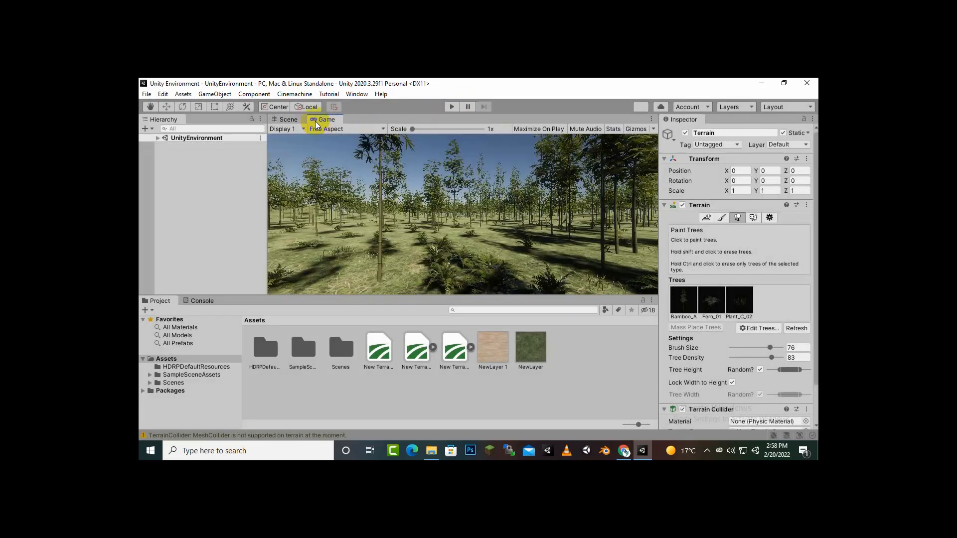
click(548, 129)
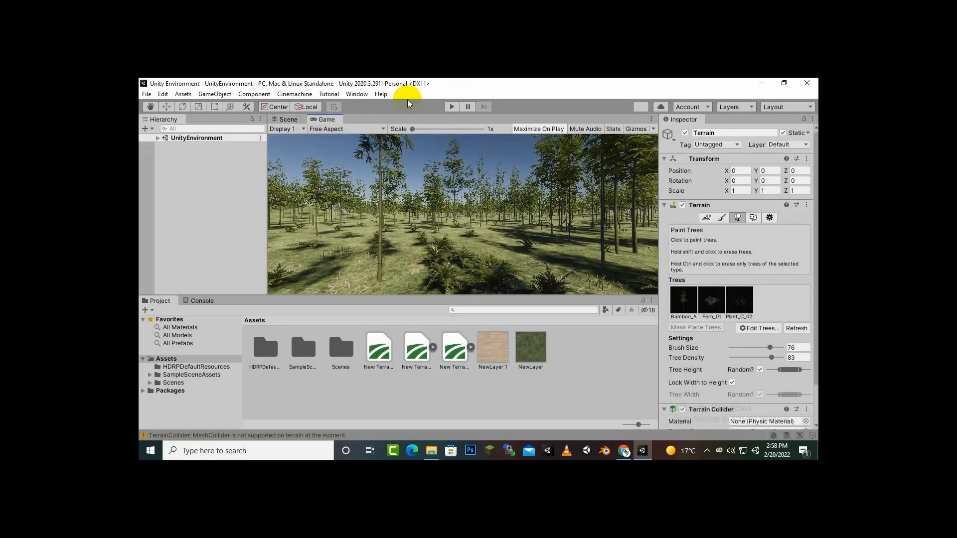
click(452, 107)
click(453, 110)
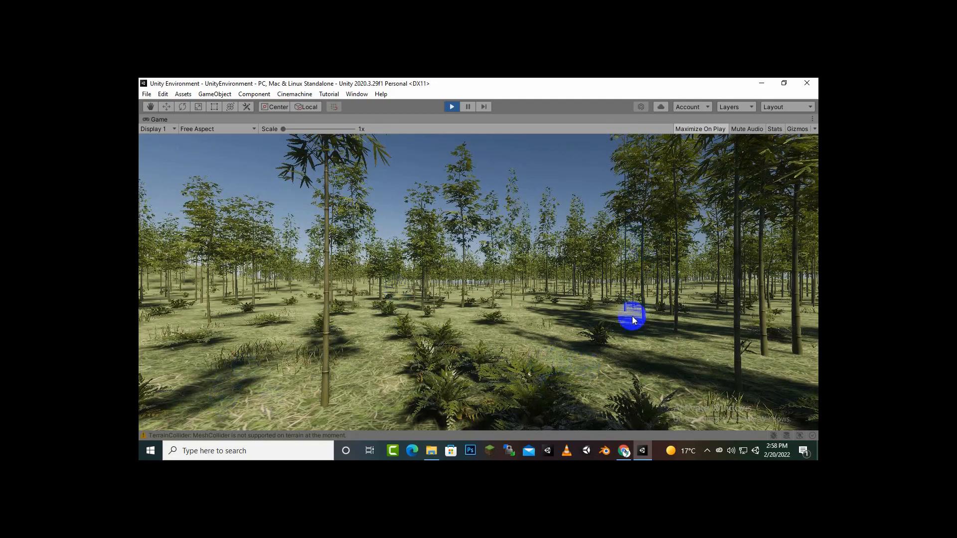
click(452, 107)
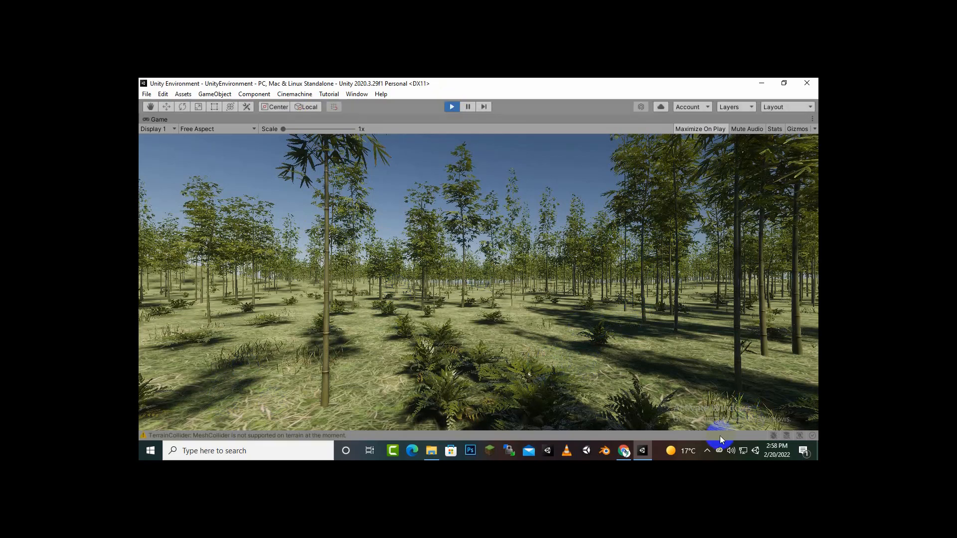
click(708, 450)
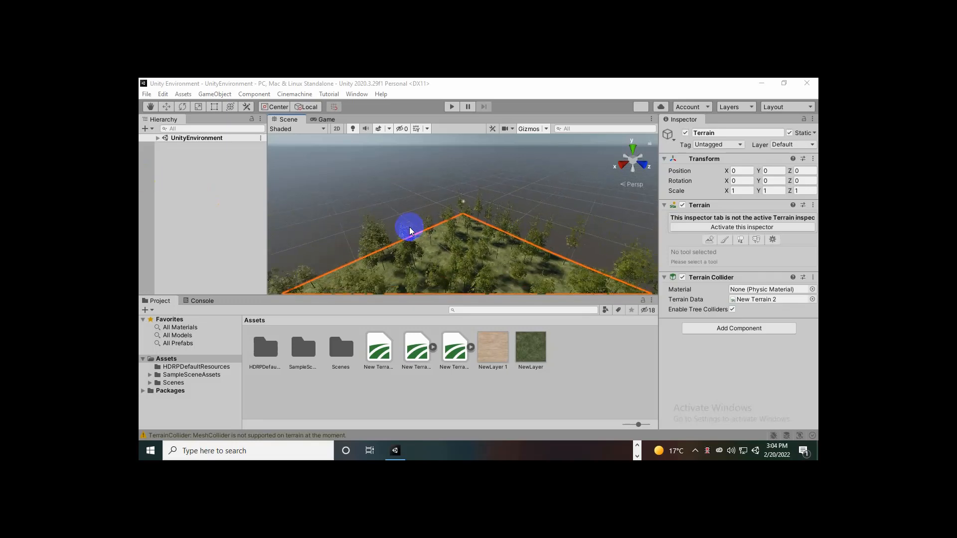
- Add a Sky and Fog Volume to the scene
middle_drag(500, 246, 472, 184)
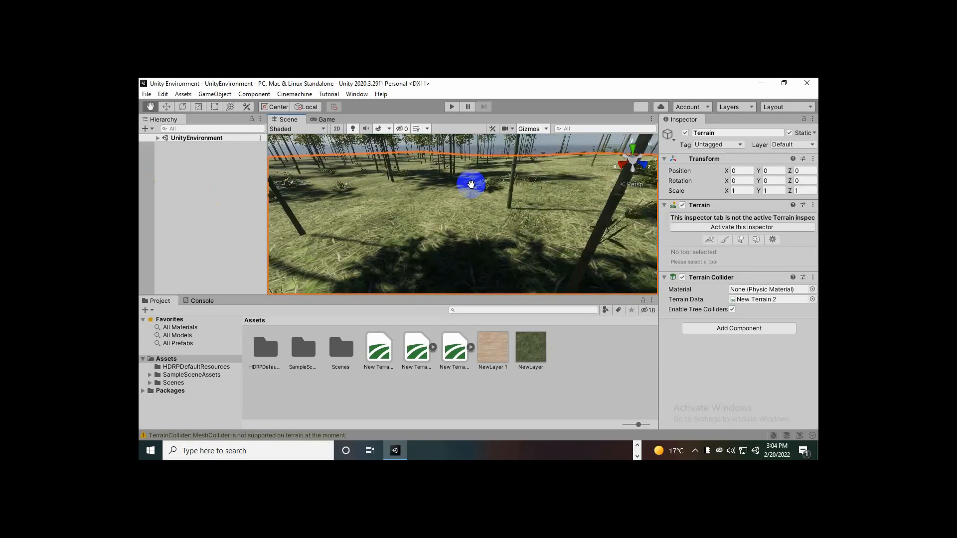
scroll(472, 185, down, 10)
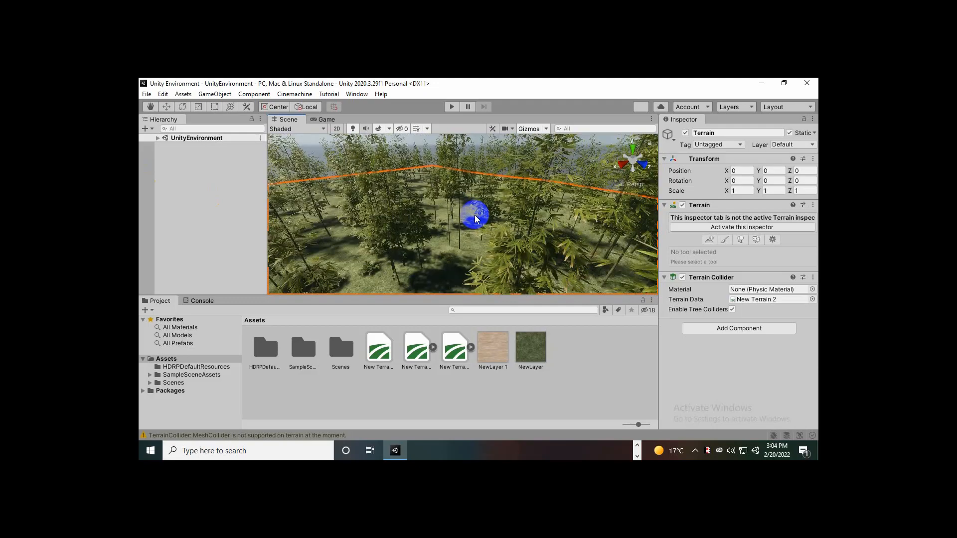
mouse_move(446, 225)
middle_down()
mouse_move(446, 216)
mouse_move(454, 224)
middle_up()
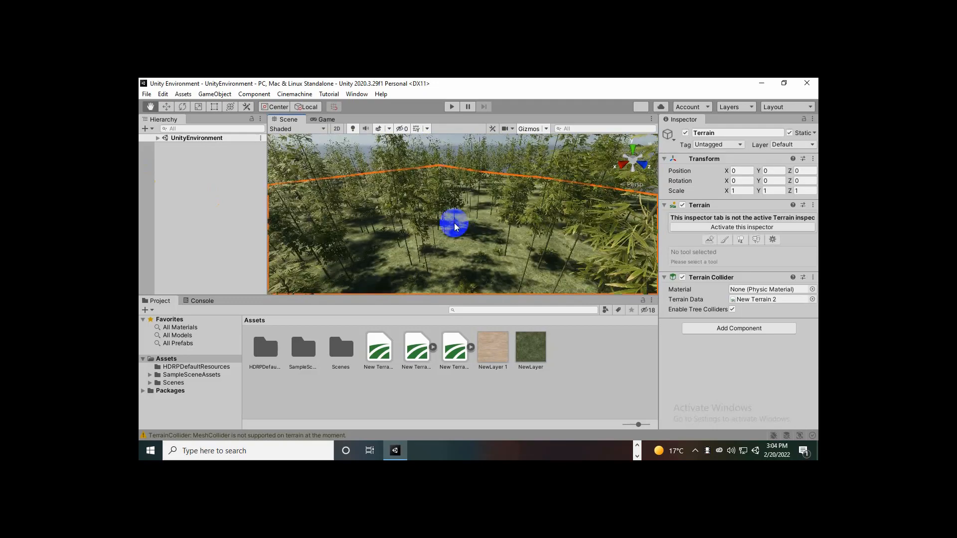
right_click(190, 158)
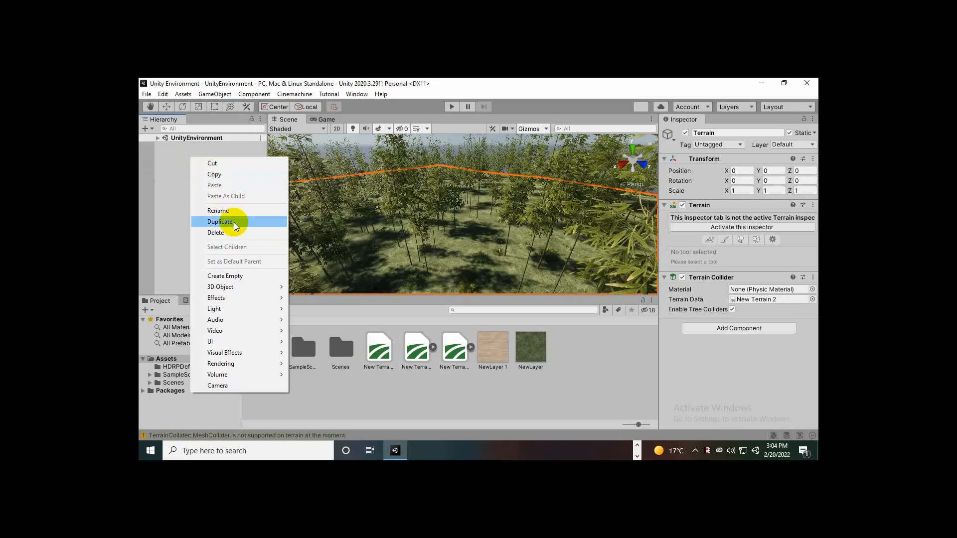
mouse_move(255, 286)
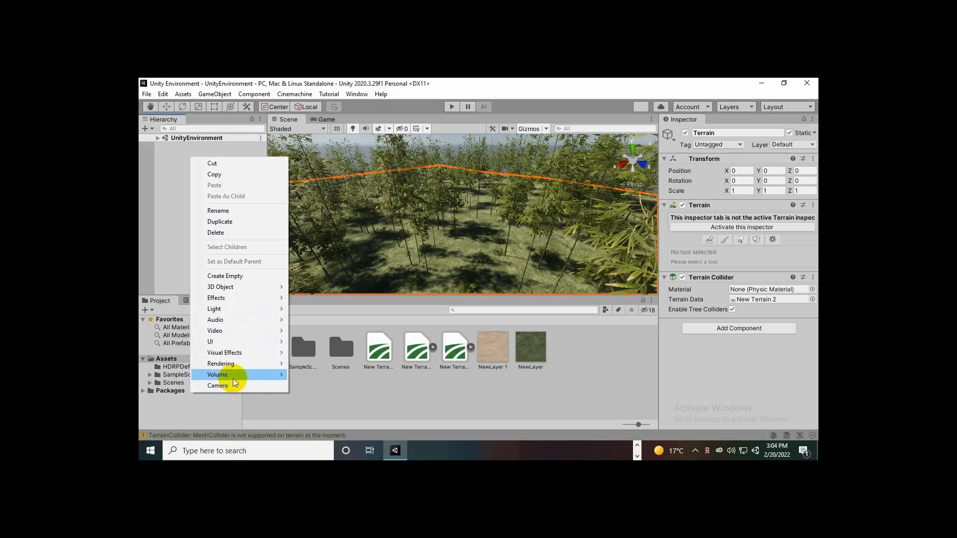
mouse_move(232, 379)
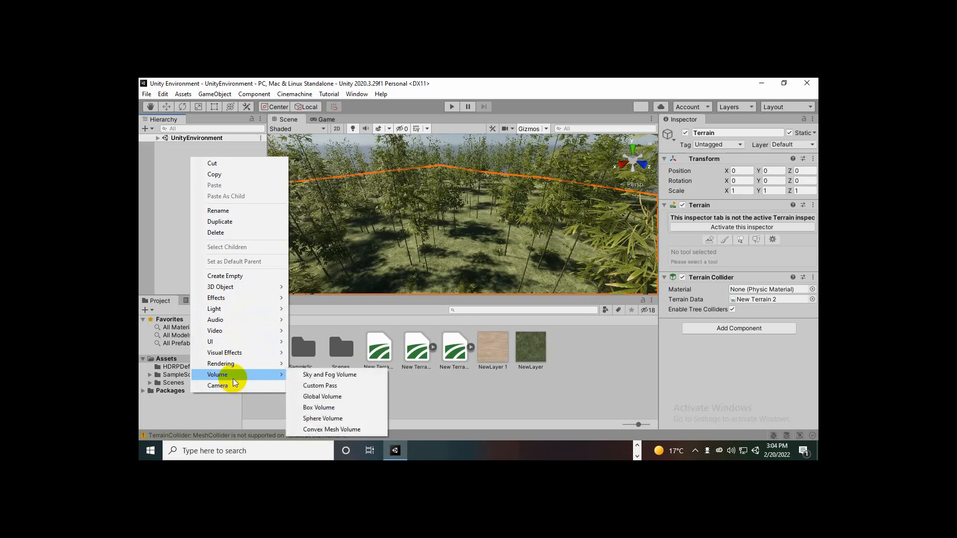
click(322, 374)
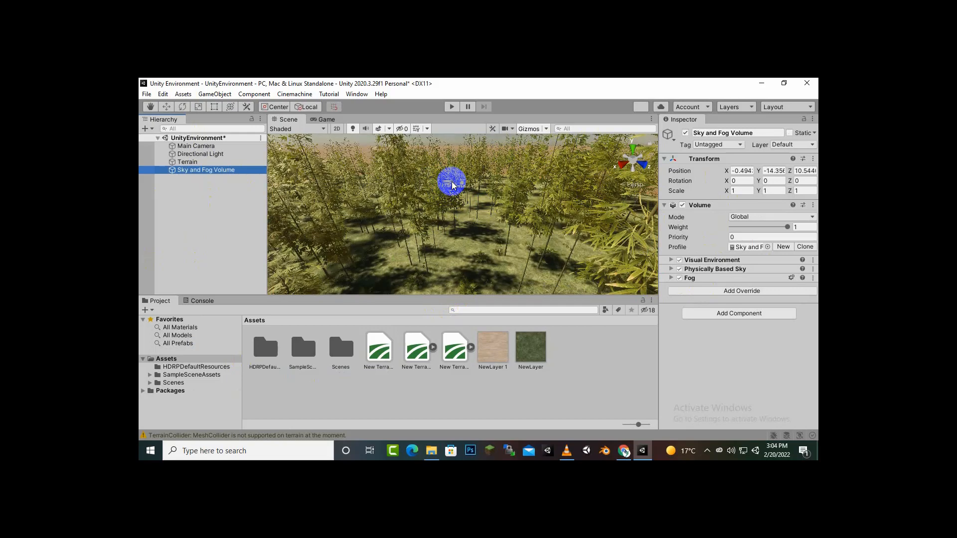
- Examine the volume's effect on the bamboo forest in the Scene and Game views, and review its Mode options
scroll(431, 253, down, 3)
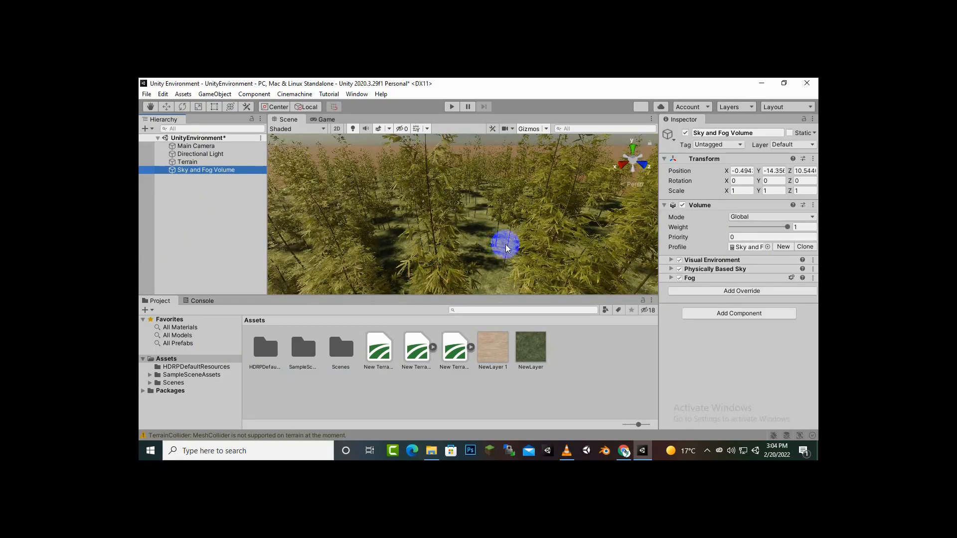
scroll(506, 244, down, 3)
click(320, 118)
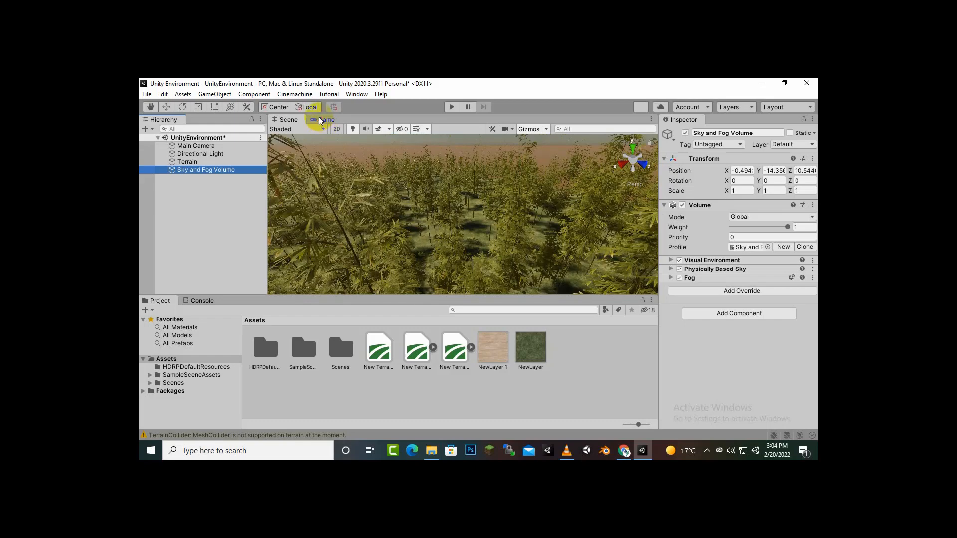
click(321, 117)
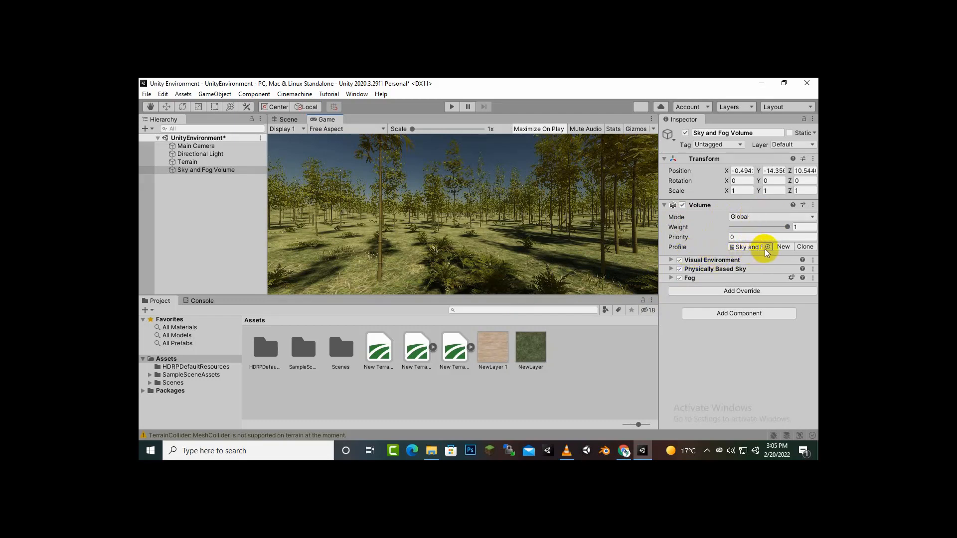
click(783, 216)
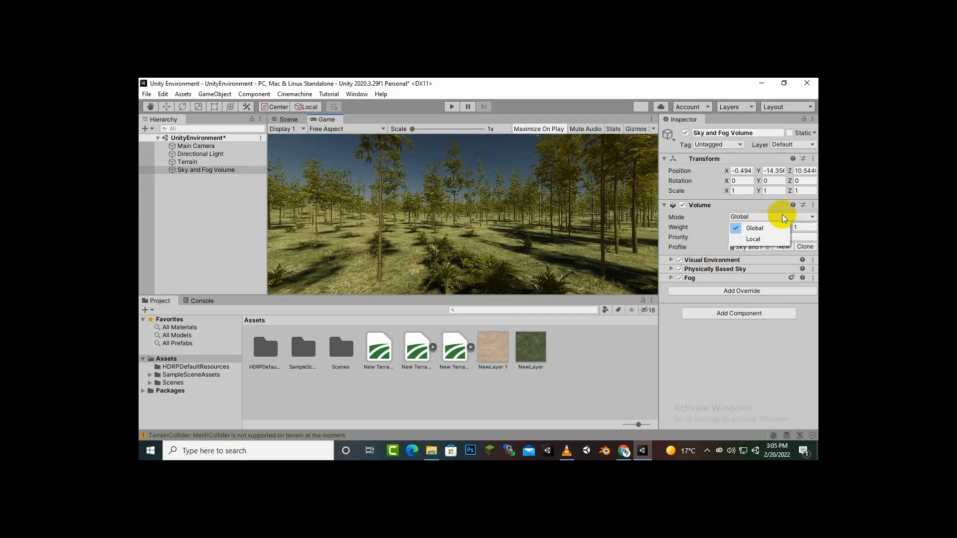
click(782, 215)
click(782, 216)
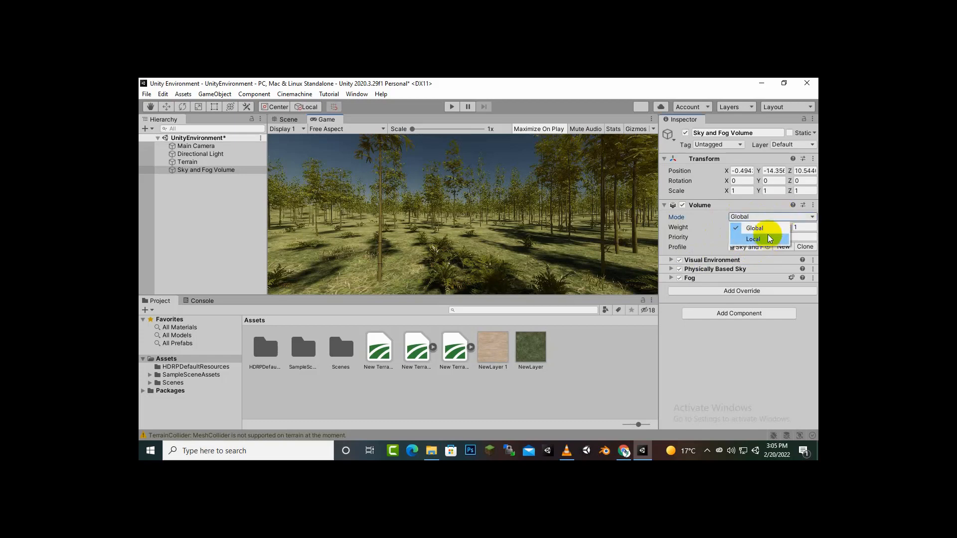
click(746, 355)
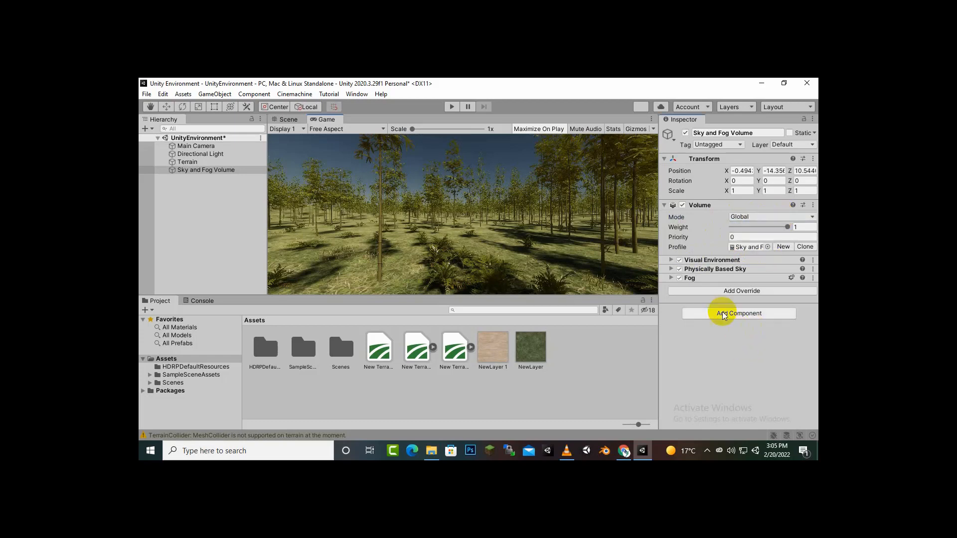
- Set the sky type in the volume's Visual Environment override to HDRI Sky
click(671, 260)
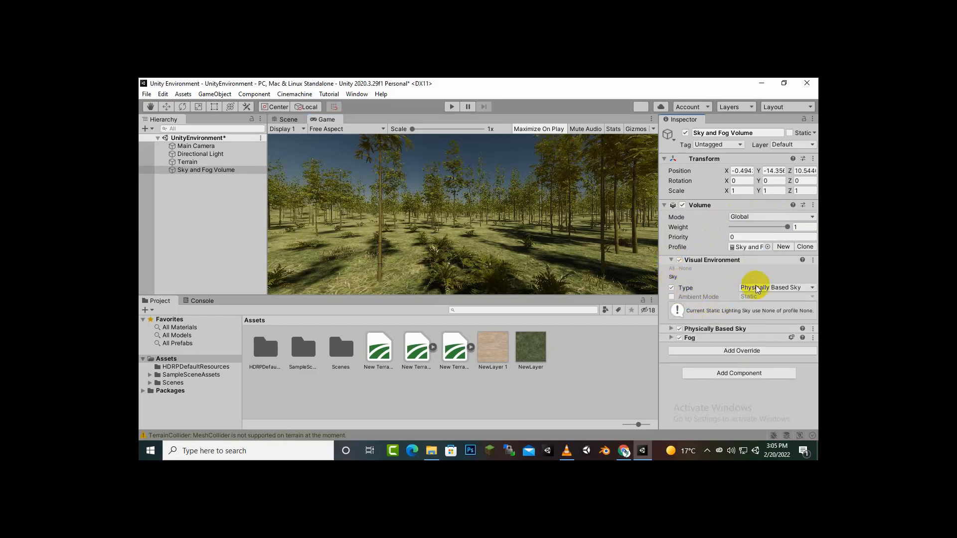
click(811, 288)
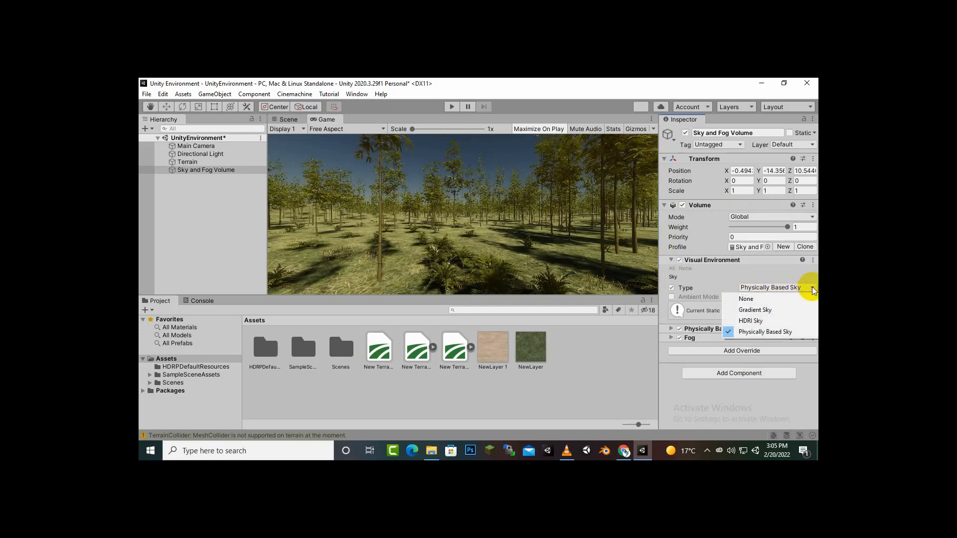
click(788, 324)
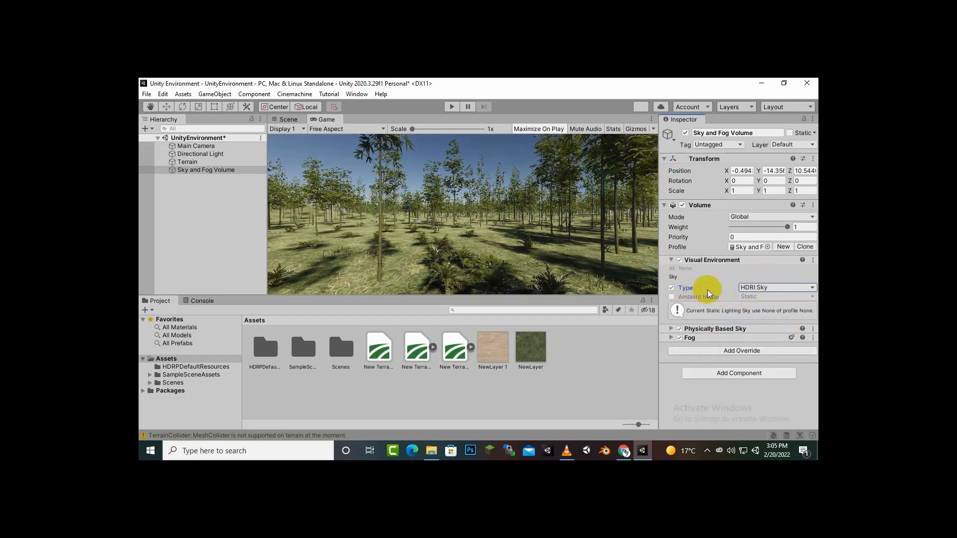
- Add an HDRI Sky override to the Sky and Fog Volume
click(736, 353)
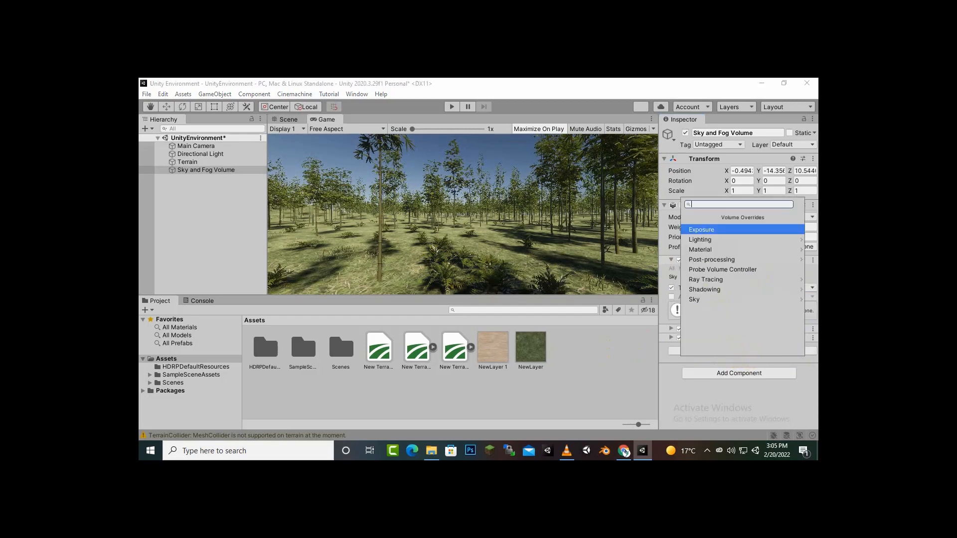
text(hd)
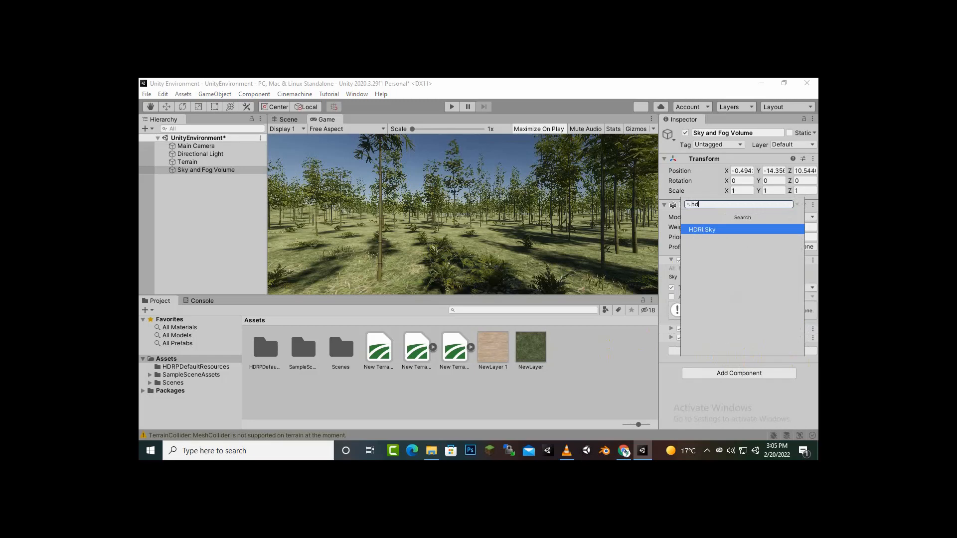
click(718, 228)
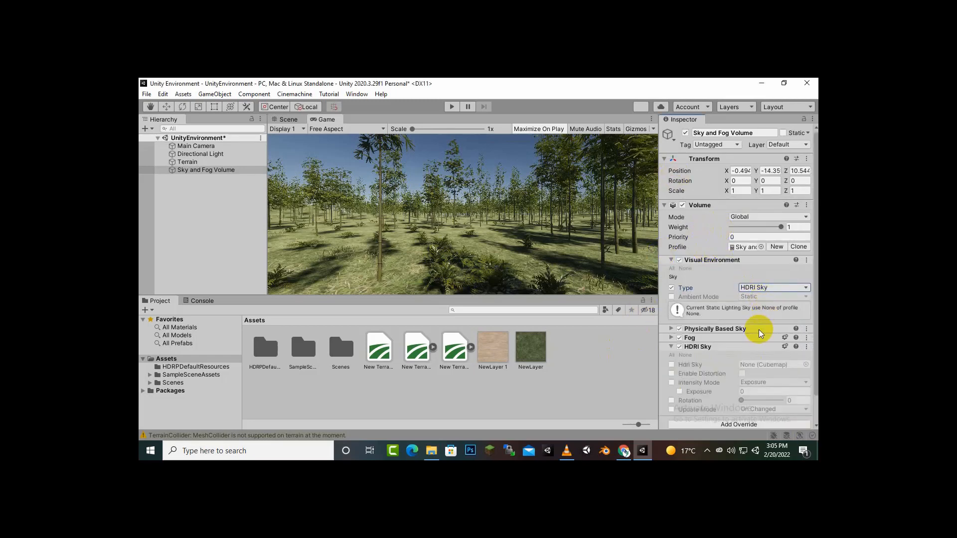
- Enable all property overrides of the HDRI Sky component, including Hdri Sky, Enable Distortion, Intensity Mode, Exposure, Rotation and Update Mode
scroll(756, 327, down, 2)
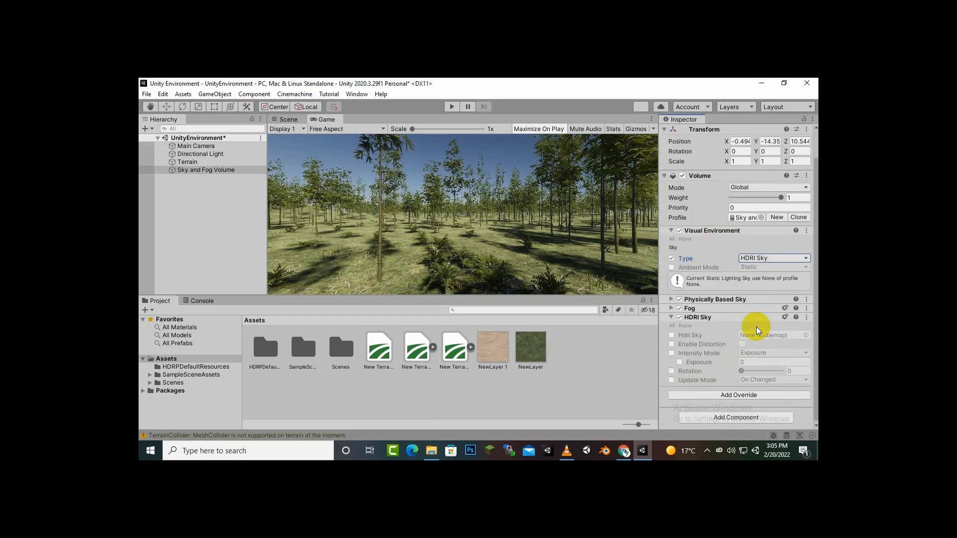
click(672, 335)
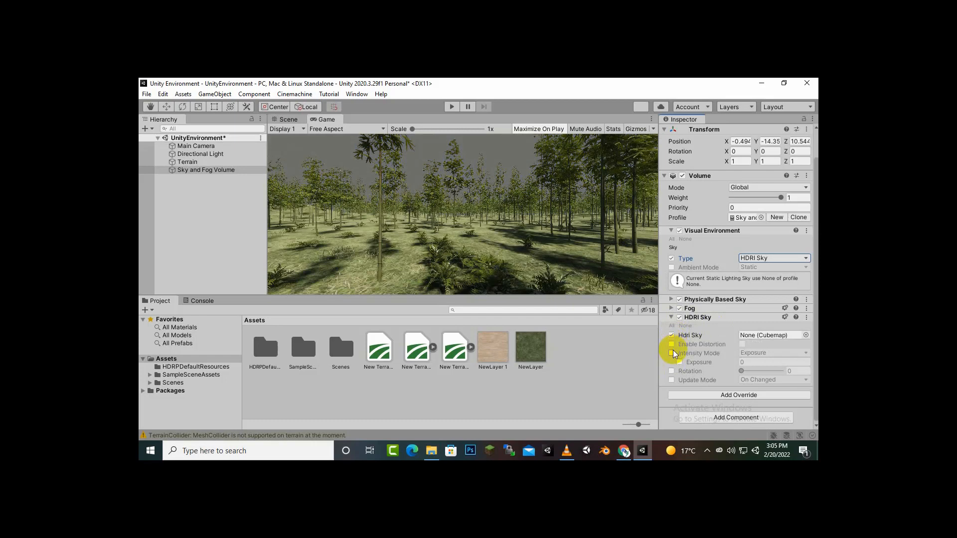
click(672, 353)
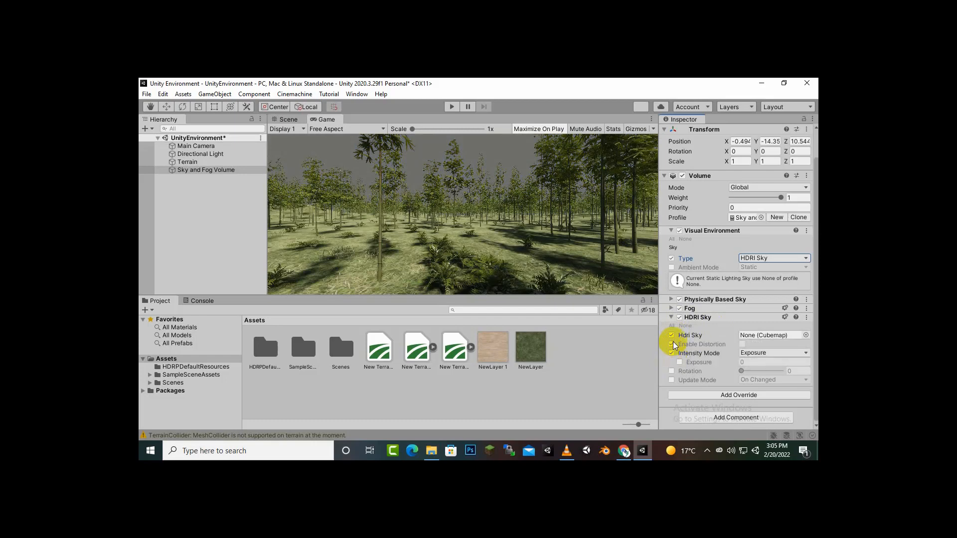
click(672, 344)
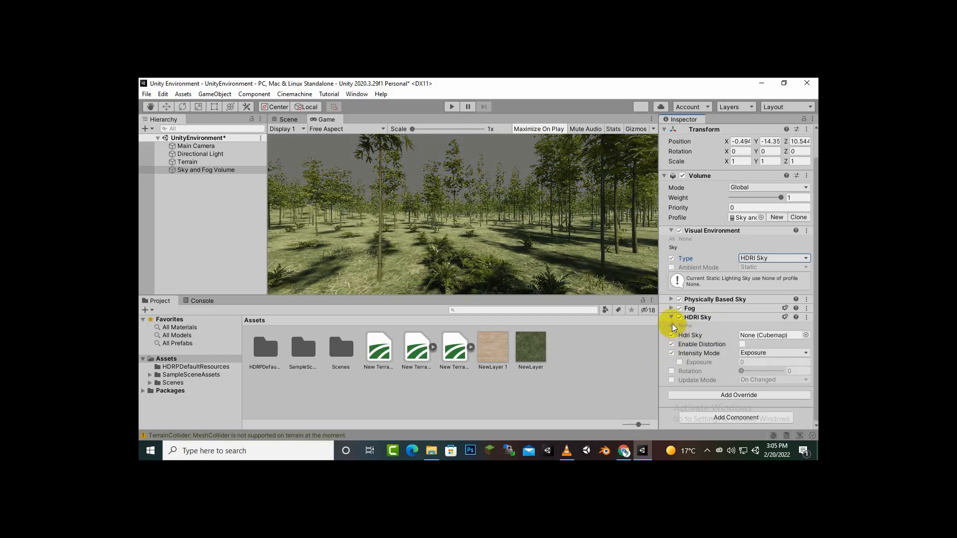
click(672, 325)
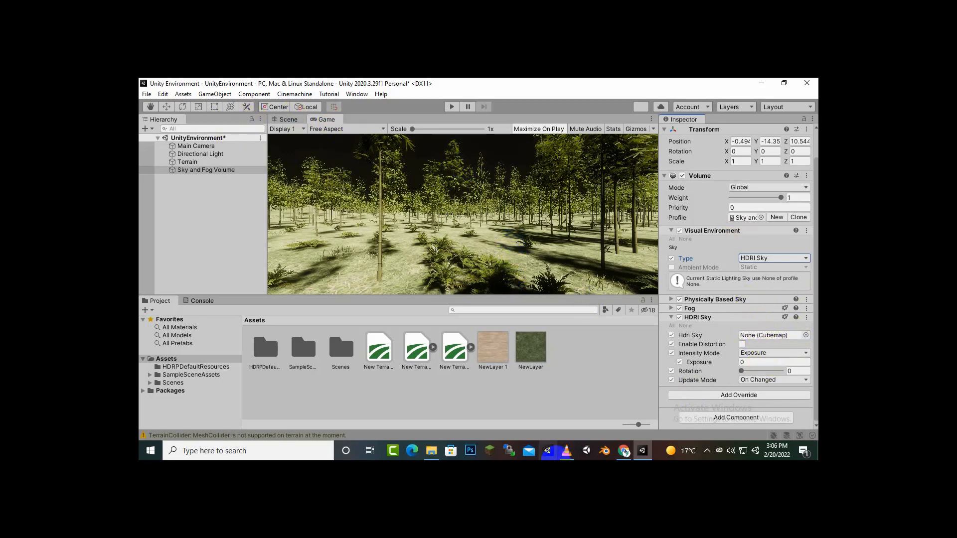
- Switch to Chrome, search Google for "unity asset store" in a new tab and open the Unity Asset Store site
click(624, 451)
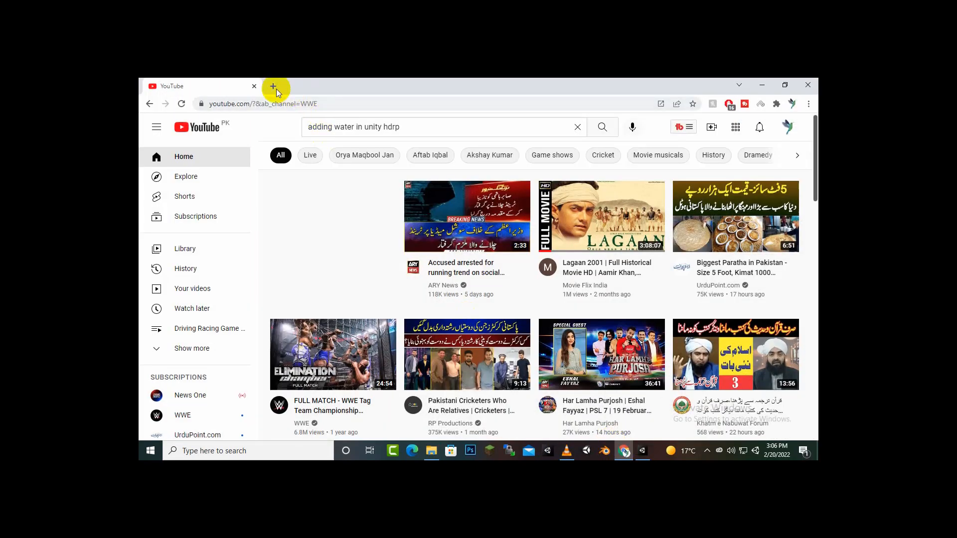
click(274, 86)
text(unityassets4free.com)
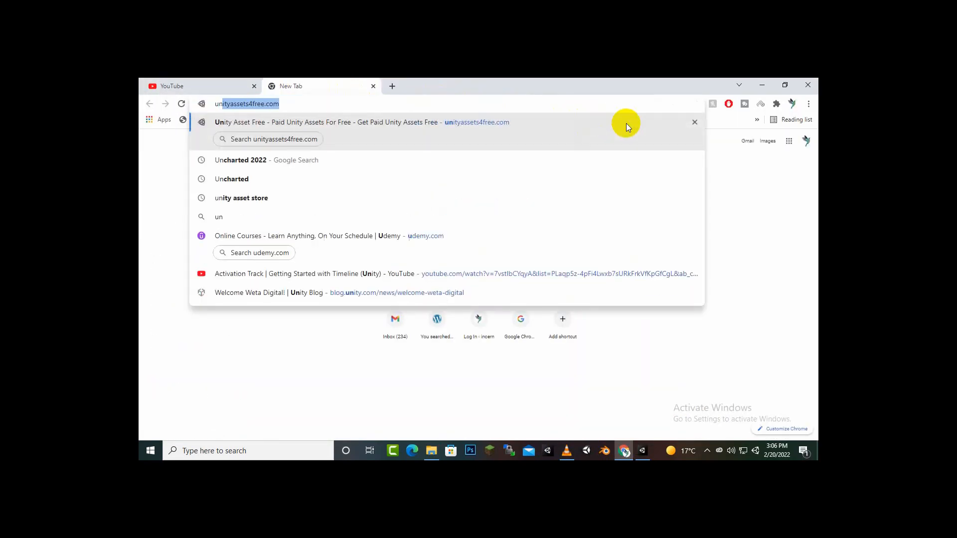
key(Down)
key(Return)
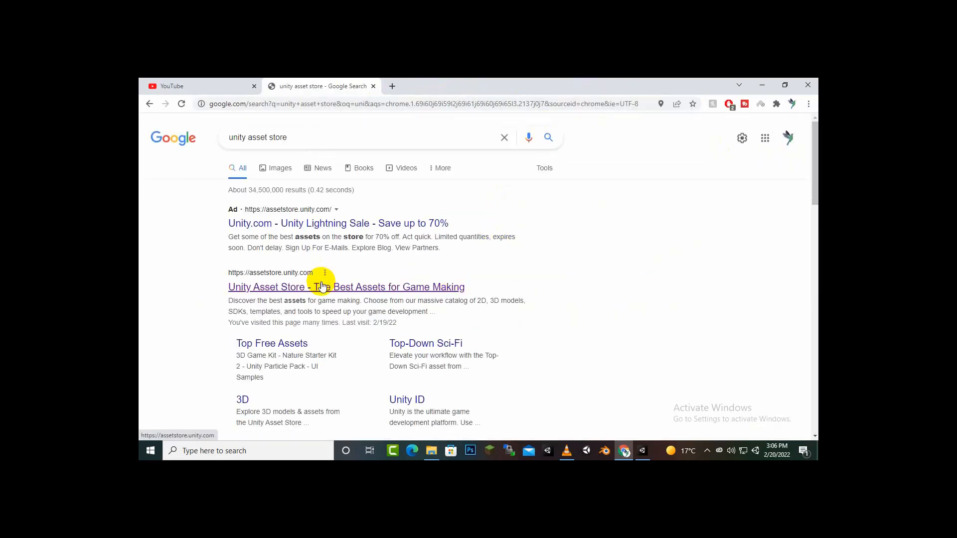
click(345, 224)
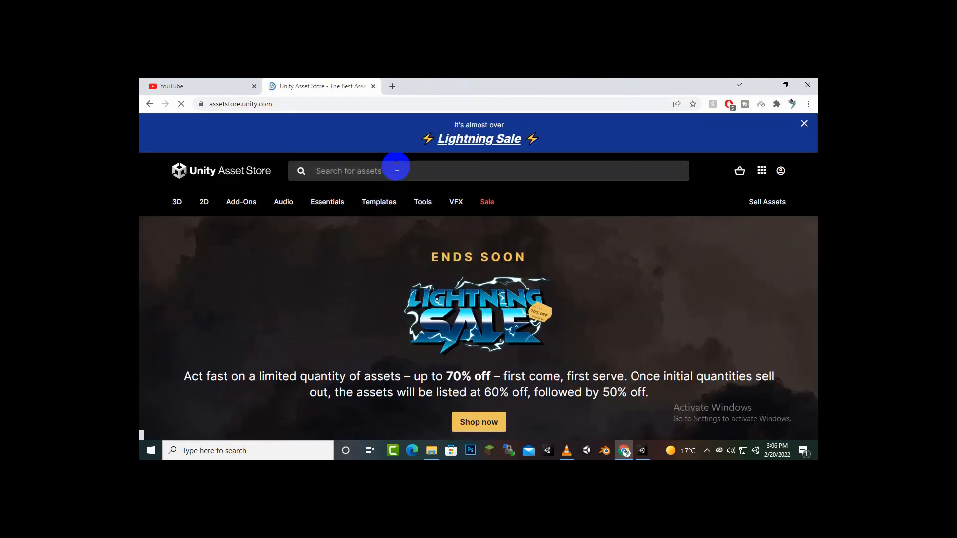
- Search the Unity Asset Store for "sky"
click(397, 169)
text(s)
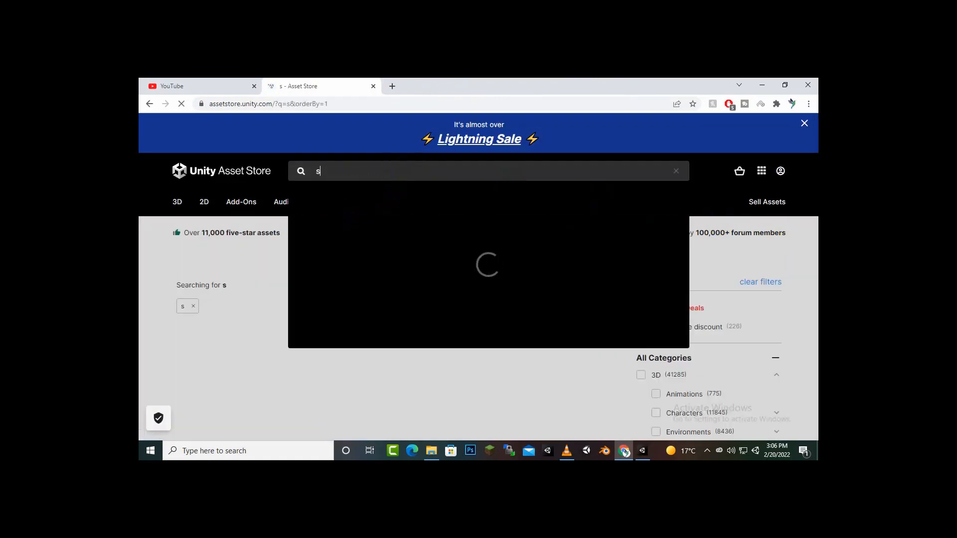
text(ky)
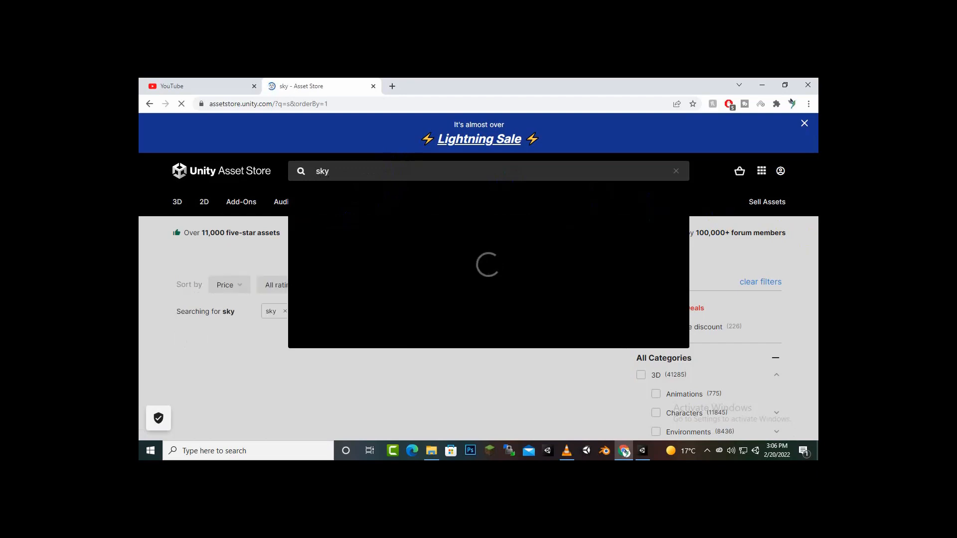
click(809, 195)
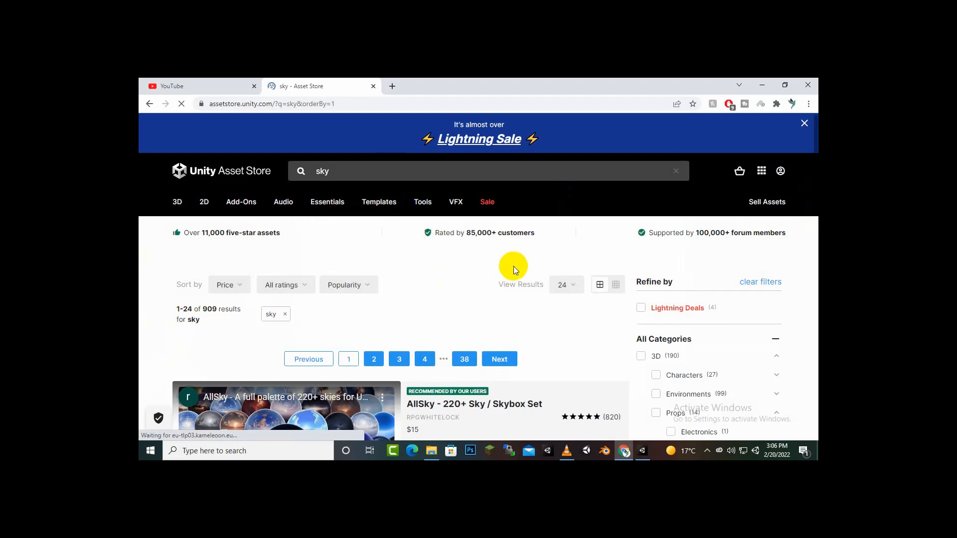
- Look through the sky results and limit them by price to Free Assets
scroll(483, 312, down, 5)
scroll(381, 360, down, 4)
scroll(382, 358, up, 6)
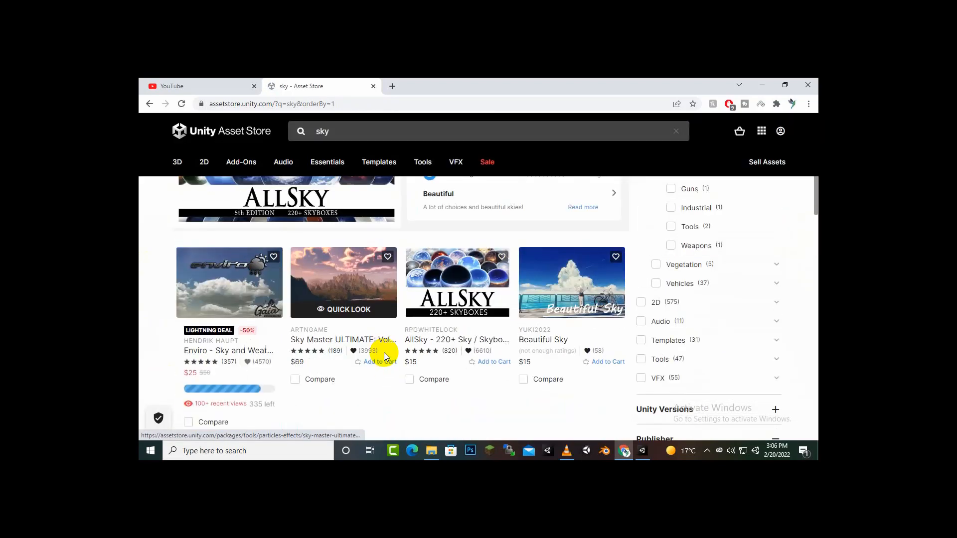
scroll(668, 308, up, 5)
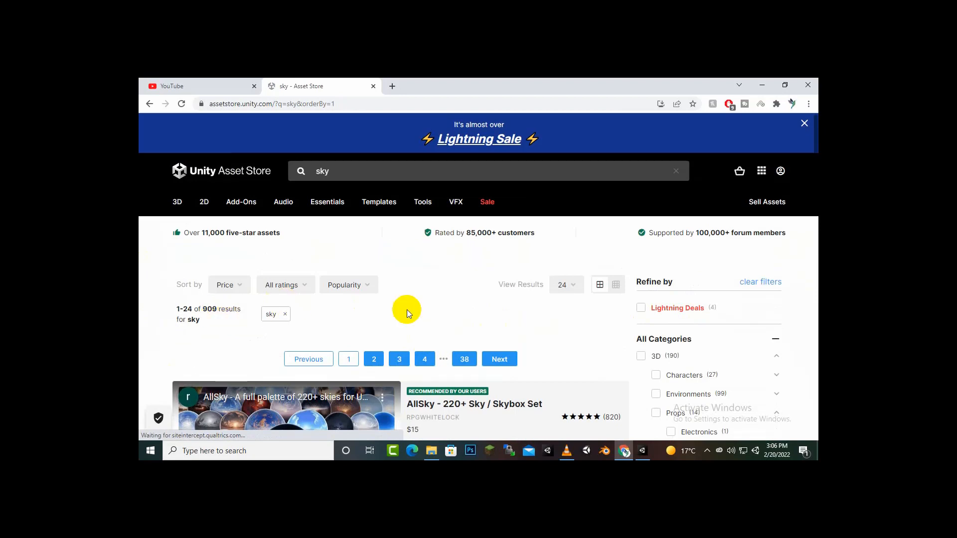
click(230, 286)
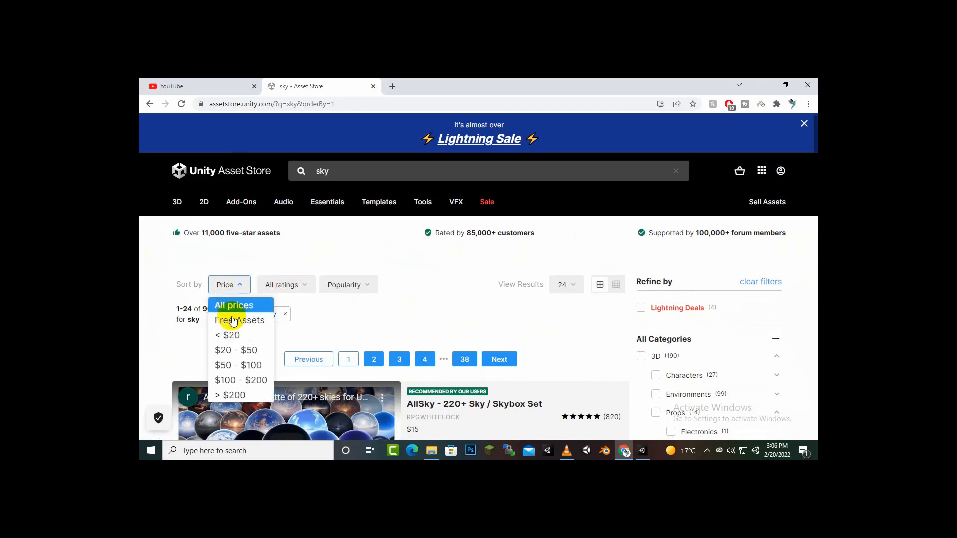
click(234, 322)
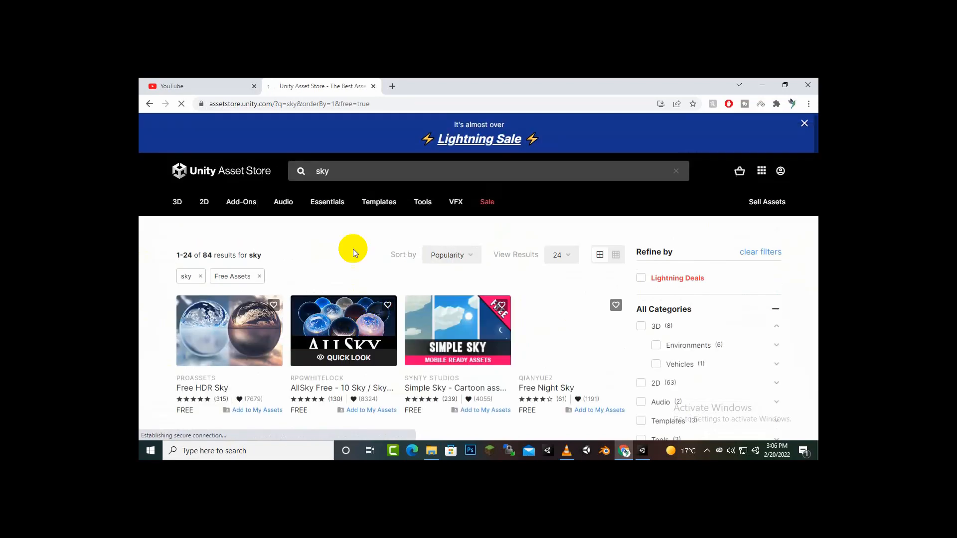
- Open the AllSky Free - 10 Sky / Skybox Set page, request adding it to My Assets and sign in with the Unity ID
scroll(353, 249, down, 2)
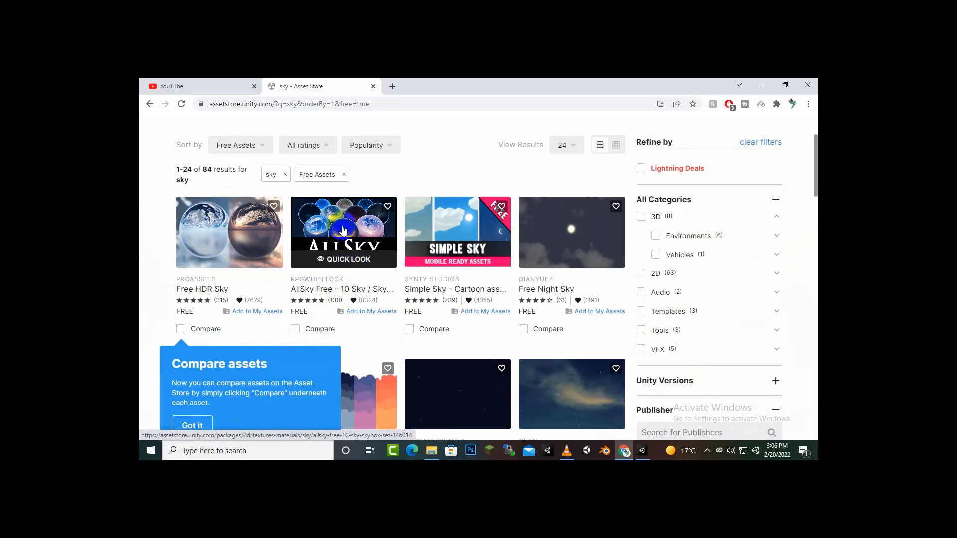
click(338, 229)
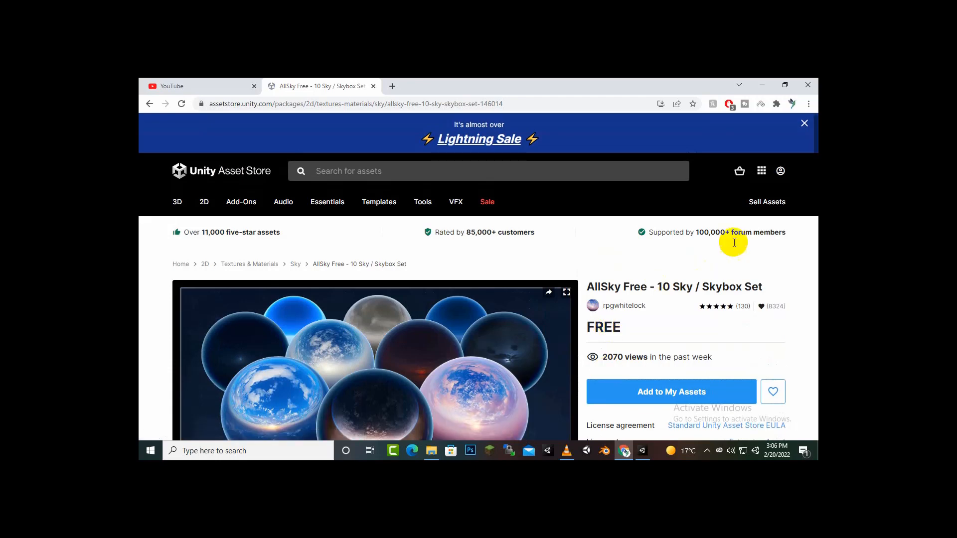
scroll(707, 264, down, 1)
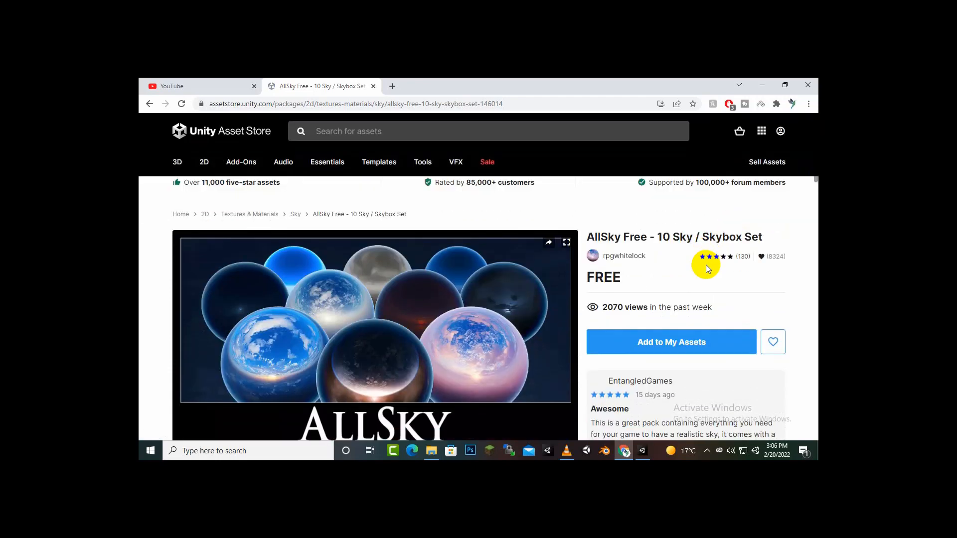
click(656, 345)
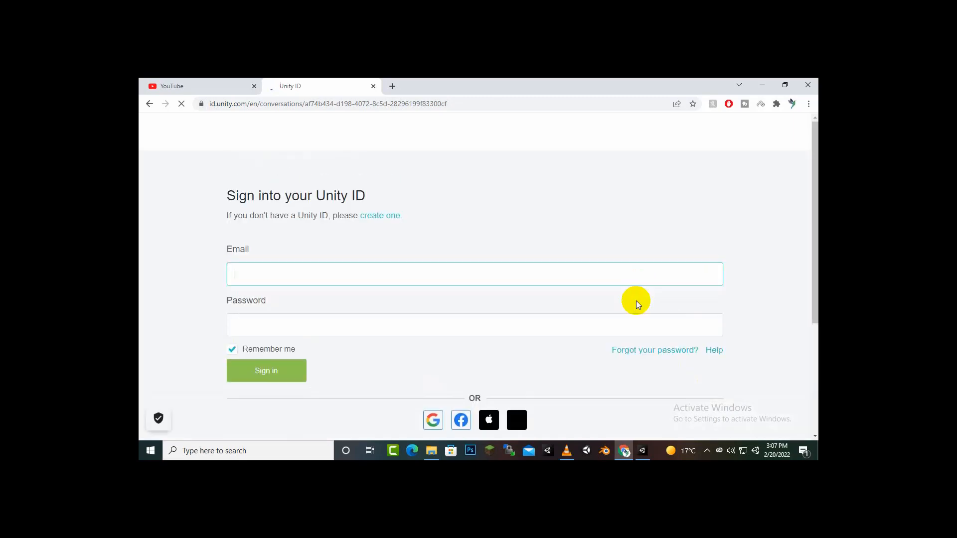
click(267, 377)
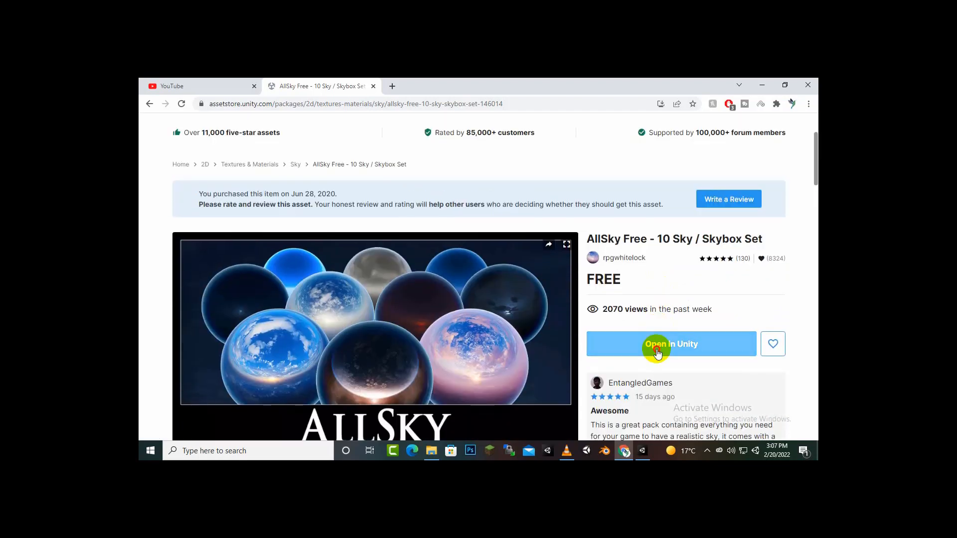
- Open the skybox set in Unity's Package Manager and download the AllSky Free - 10 Sky / Skybox Set package
click(638, 354)
click(538, 189)
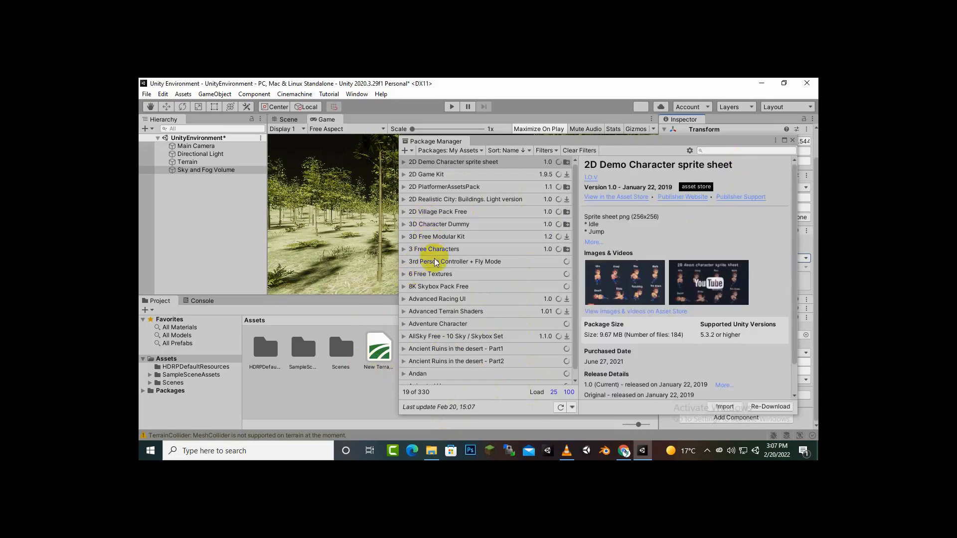
click(442, 337)
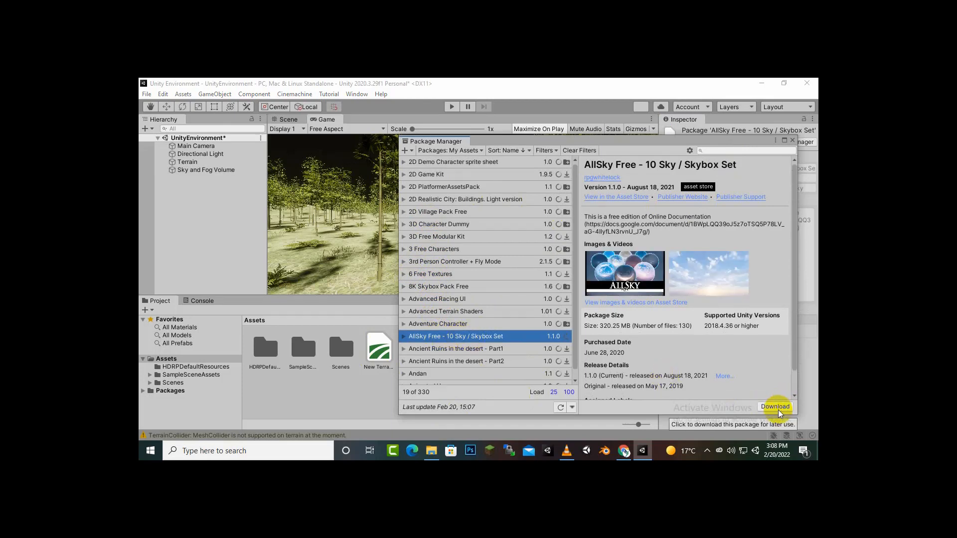
click(775, 408)
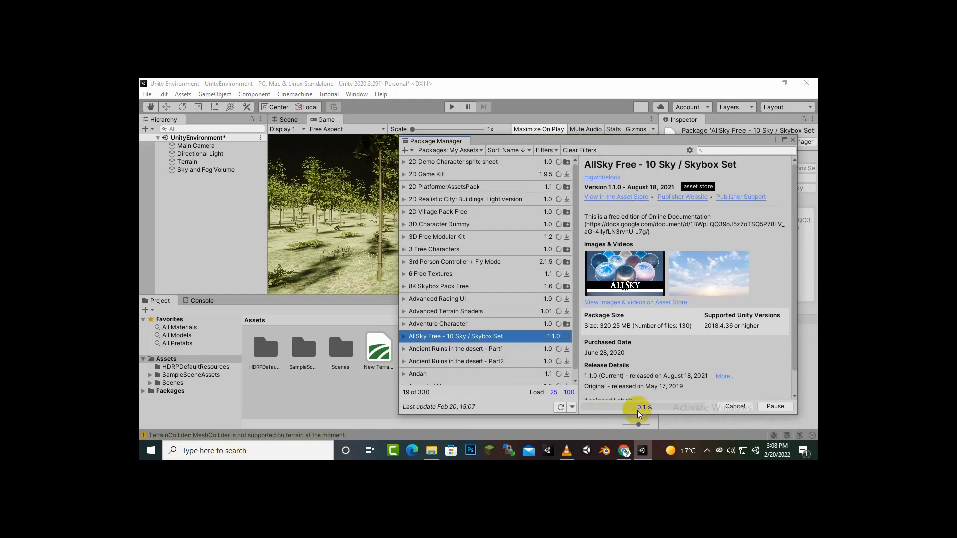
click(707, 452)
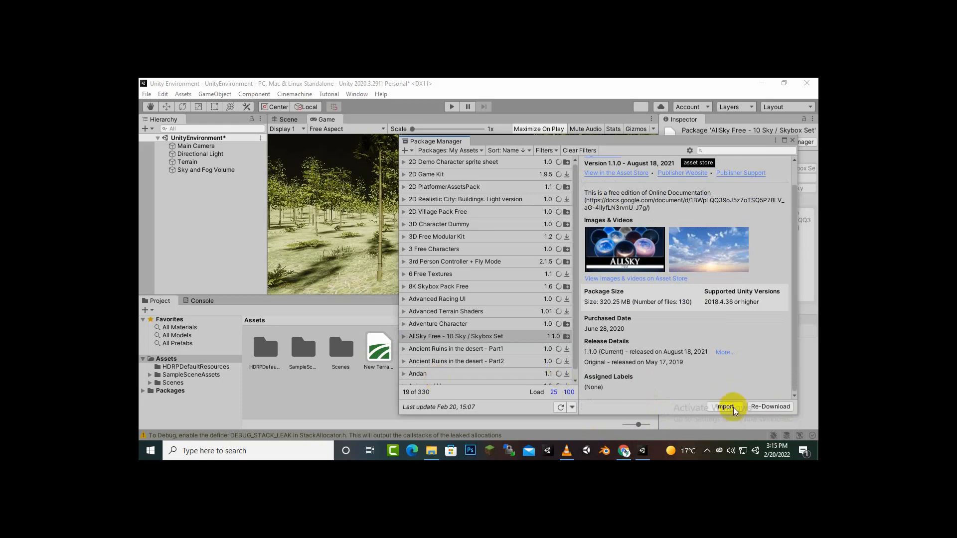
- Import all files of the AllSky Free - 10 Sky / Skybox Set package into the project
click(722, 407)
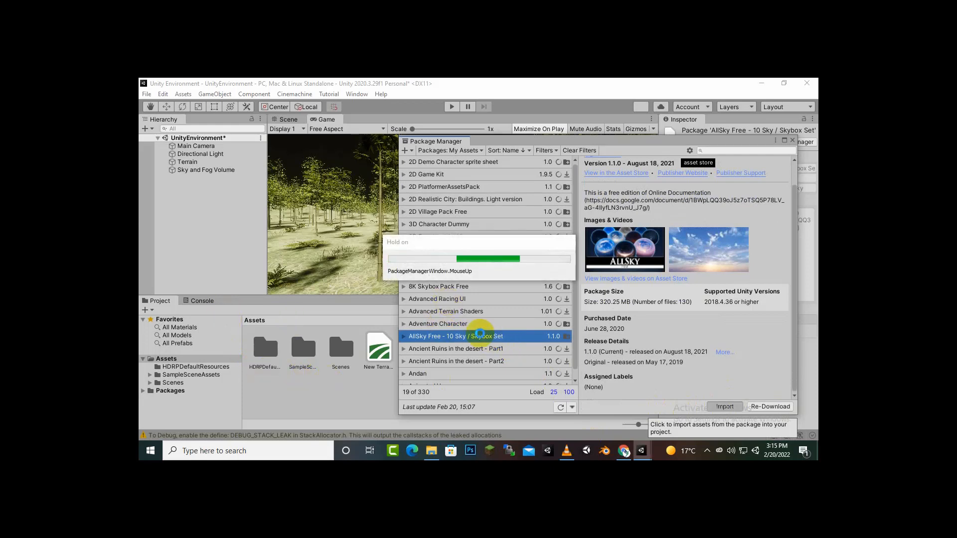
click(710, 451)
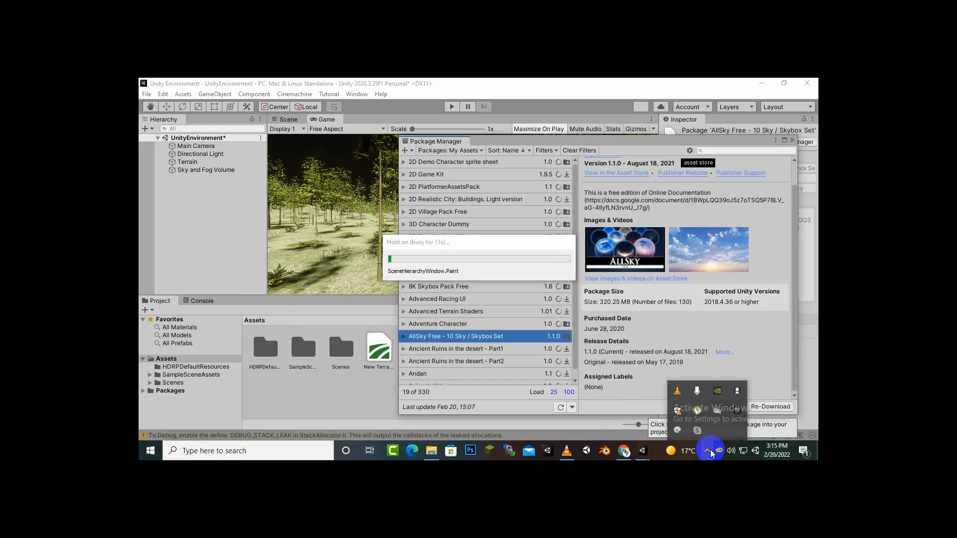
click(710, 451)
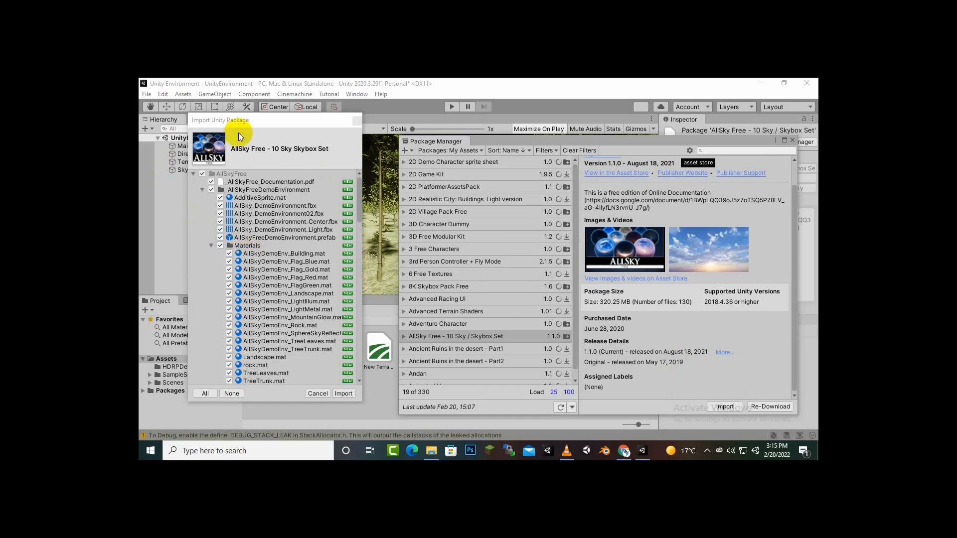
click(342, 394)
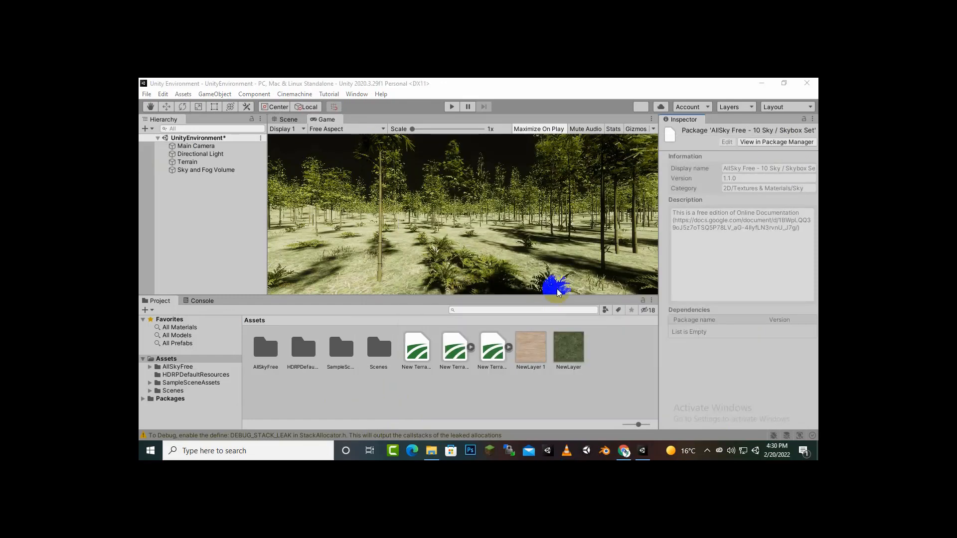
- Open the Cartoon Base BlueSky folder inside the project's AllSkyFree assets
click(265, 348)
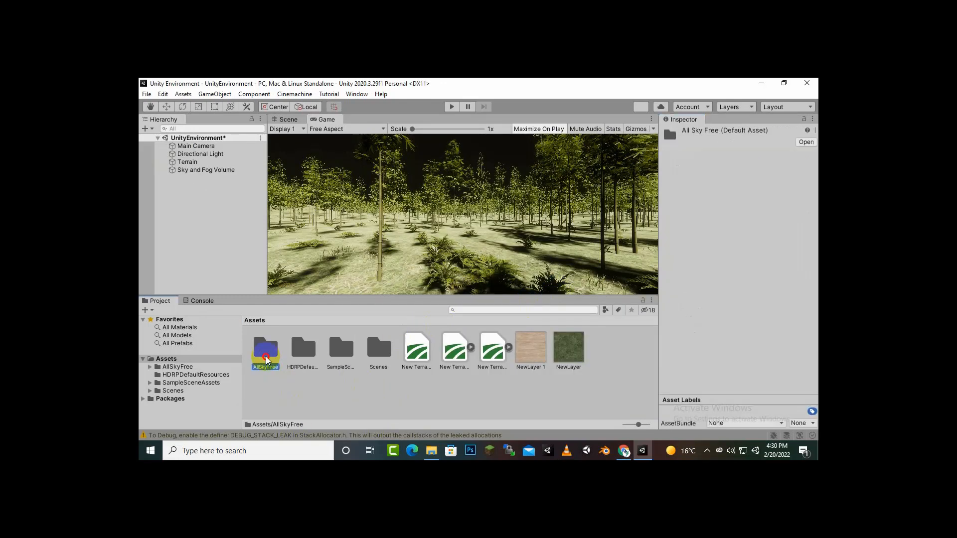
double_click(266, 348)
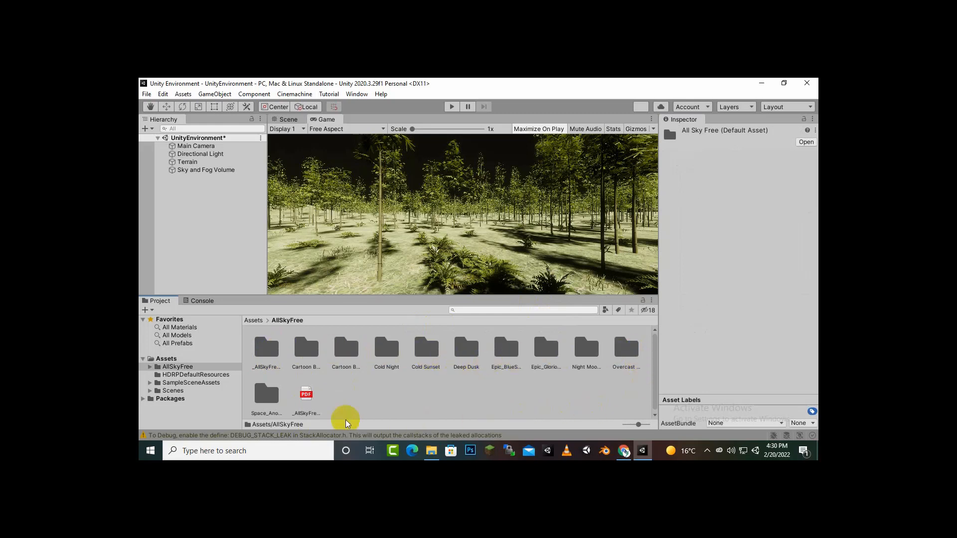
double_click(312, 347)
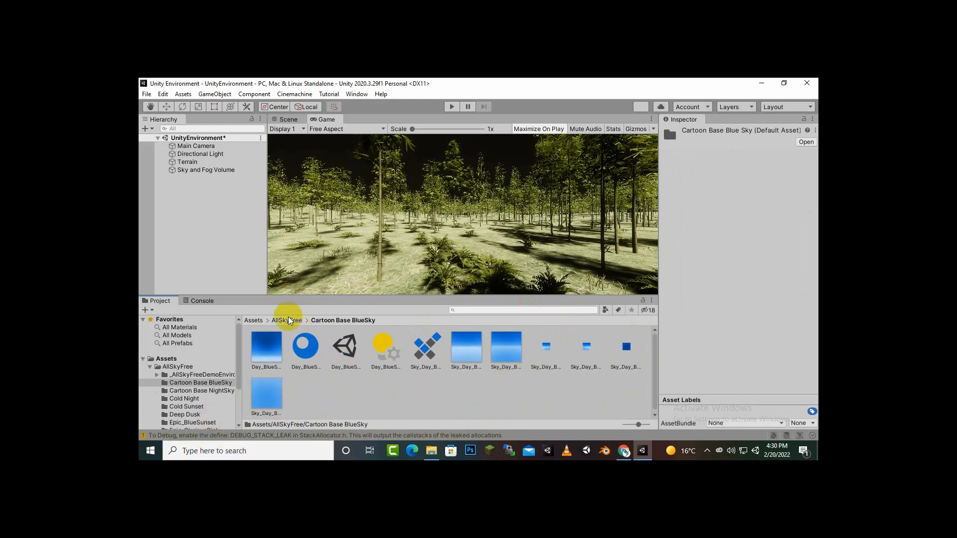
- Select the Sky and Fog Volume and open the cubemap choices for its HDRI Sky override
click(287, 321)
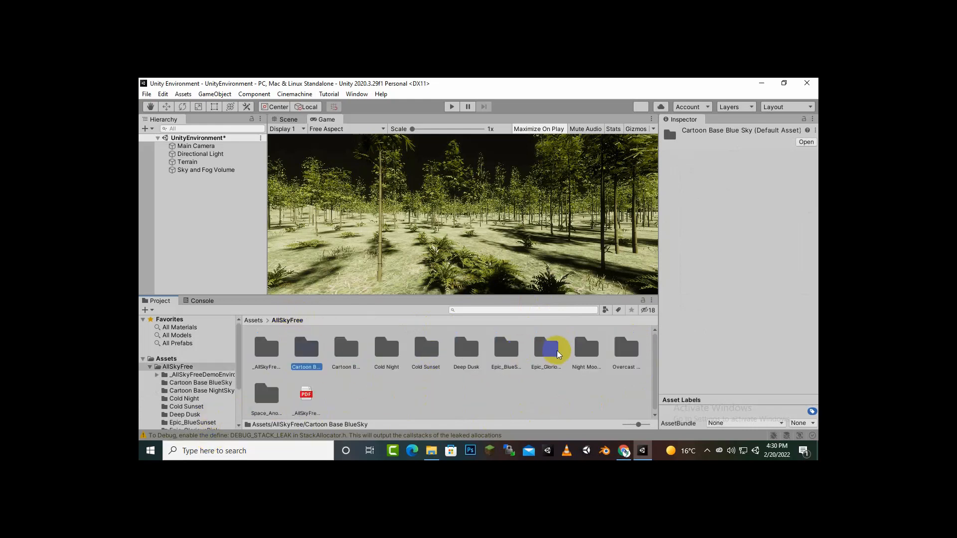
click(195, 170)
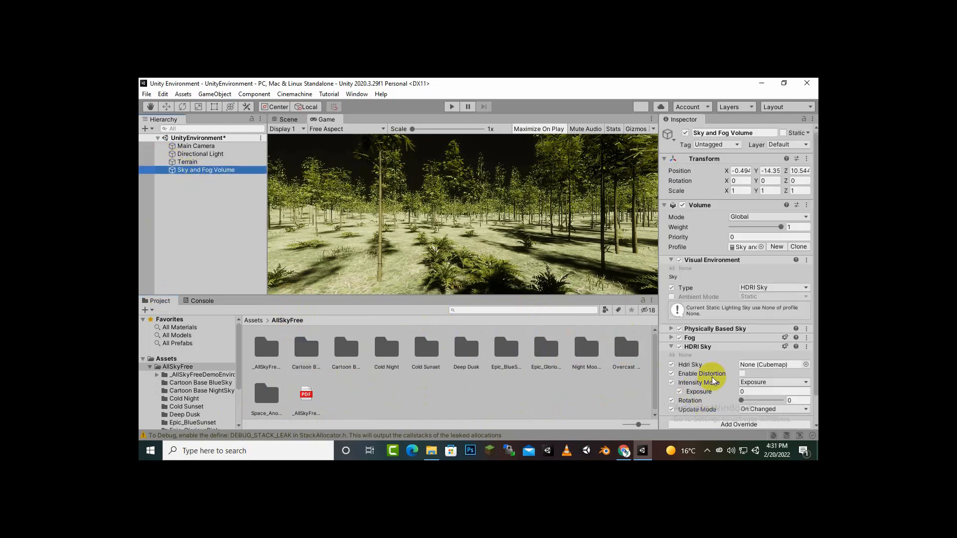
scroll(715, 364, down, 2)
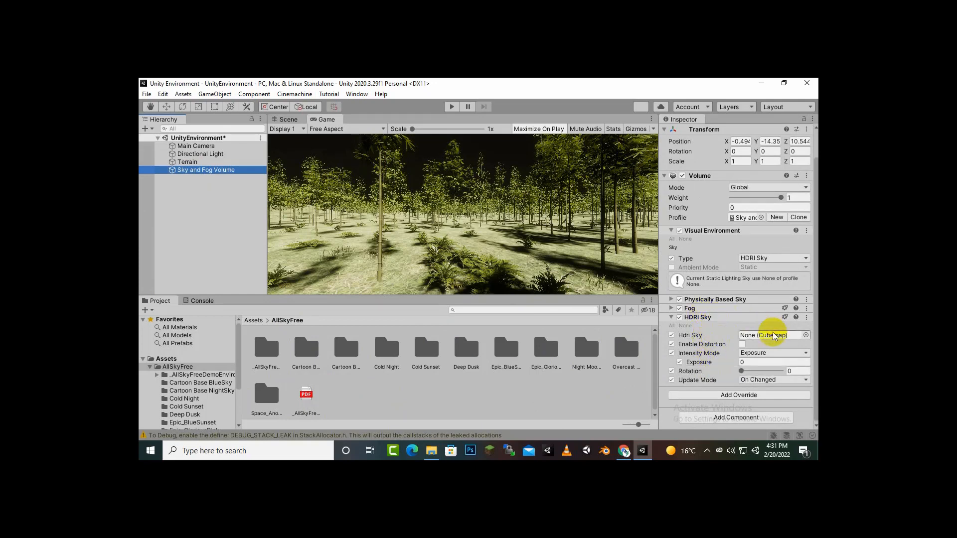
click(805, 336)
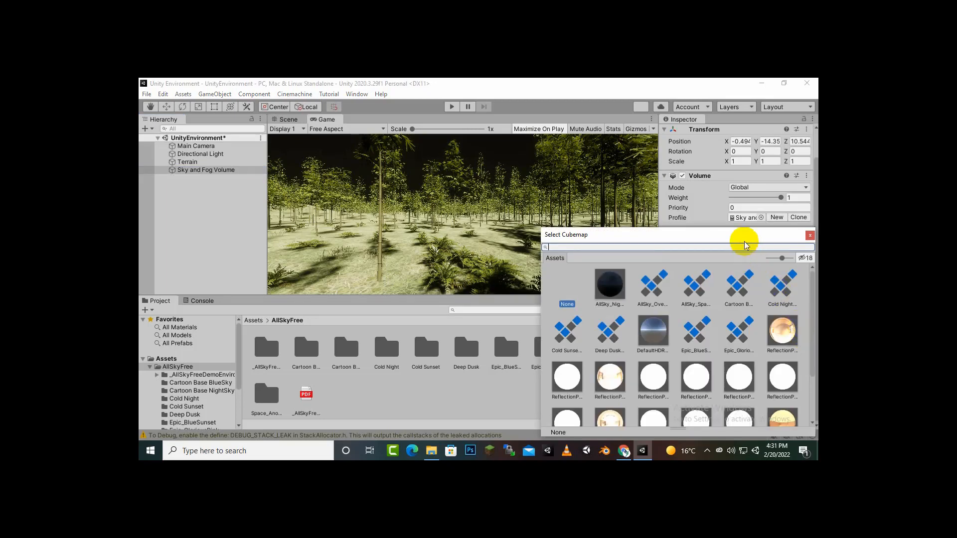
drag(746, 239, 728, 222)
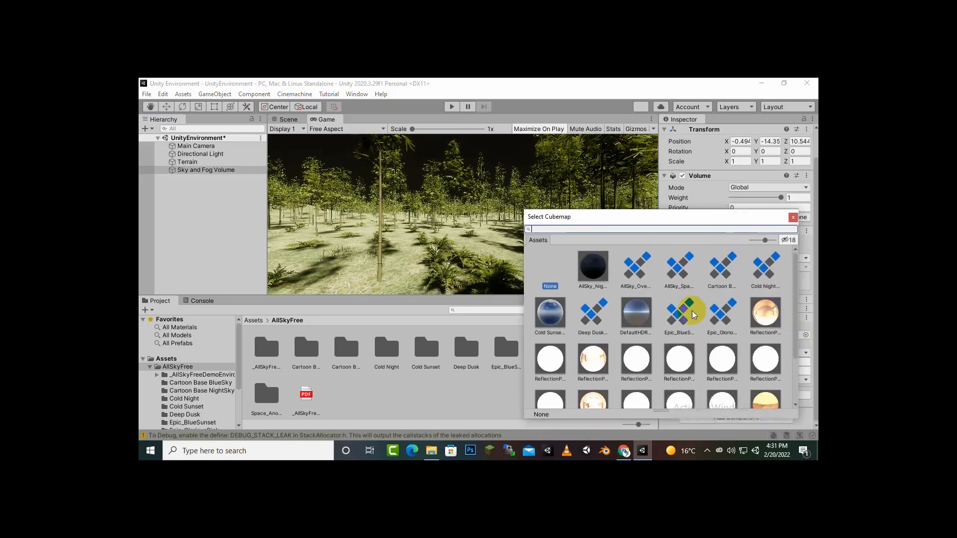
scroll(693, 320, down, 2)
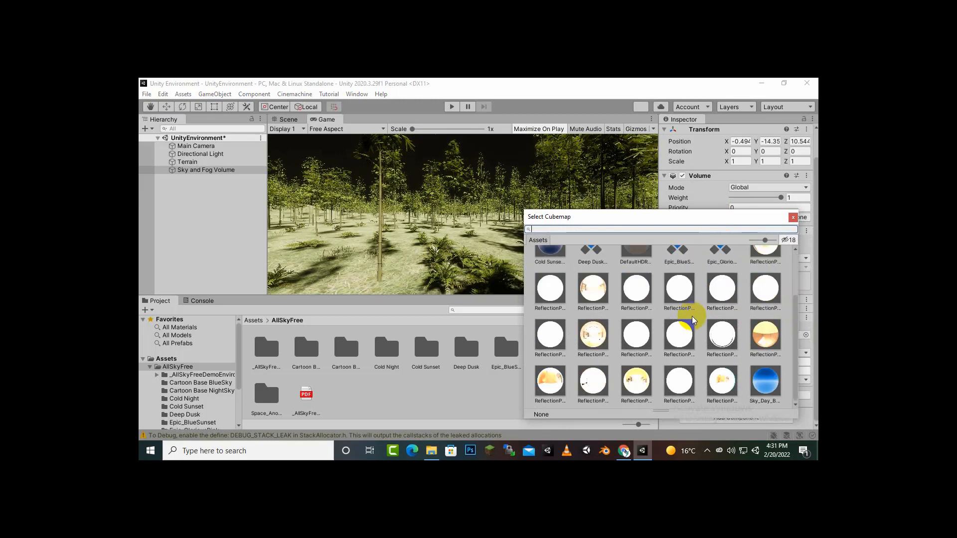
scroll(591, 391, up, 2)
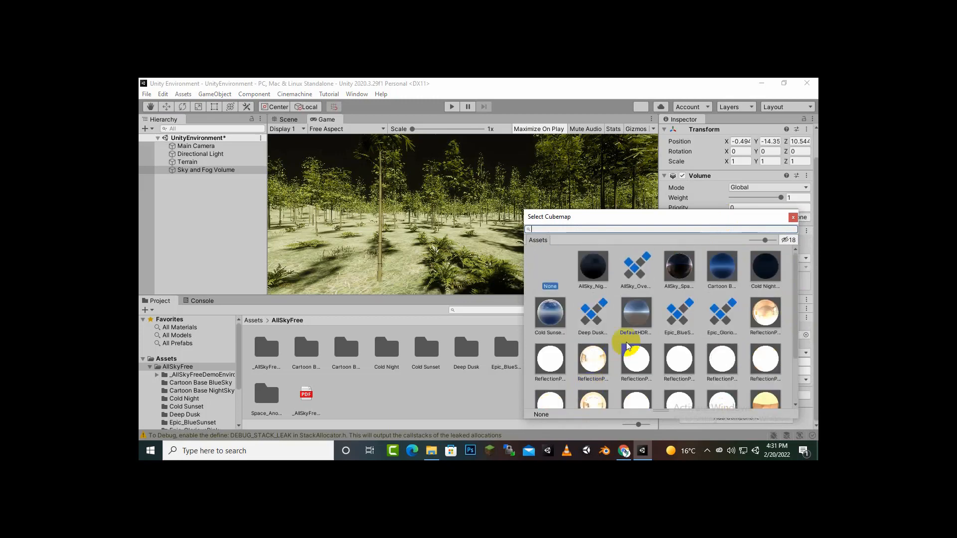
- Try the AllSky_Night_MoonBurst Equirect, AllSky_Overcast4_Low and AllSky_Space_AnotherPlanet Equirect cubemaps as the HDRI sky
click(603, 268)
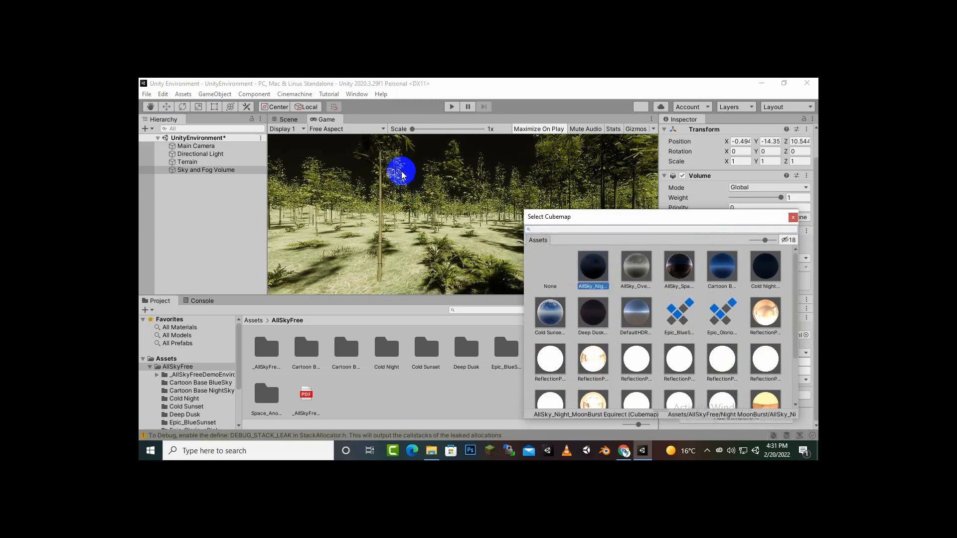
click(644, 272)
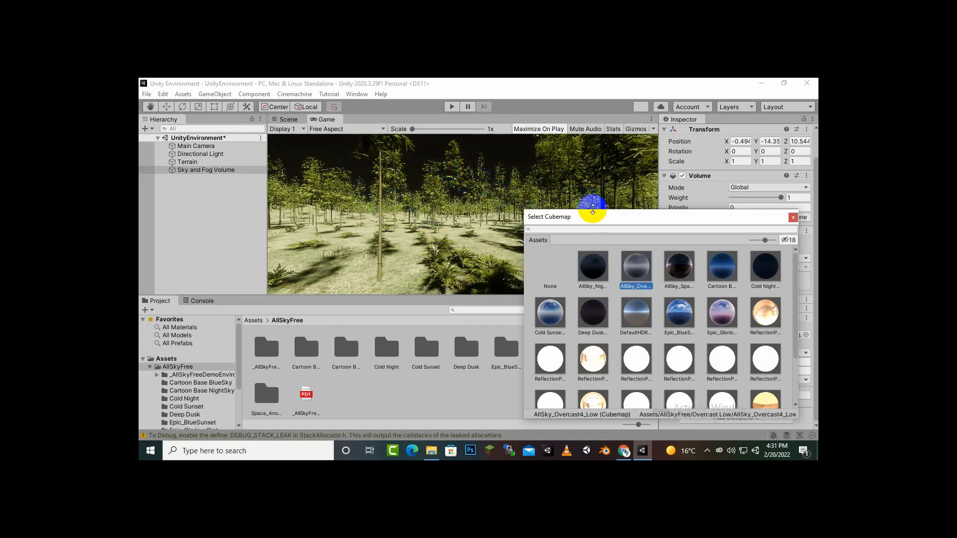
drag(593, 216, 542, 204)
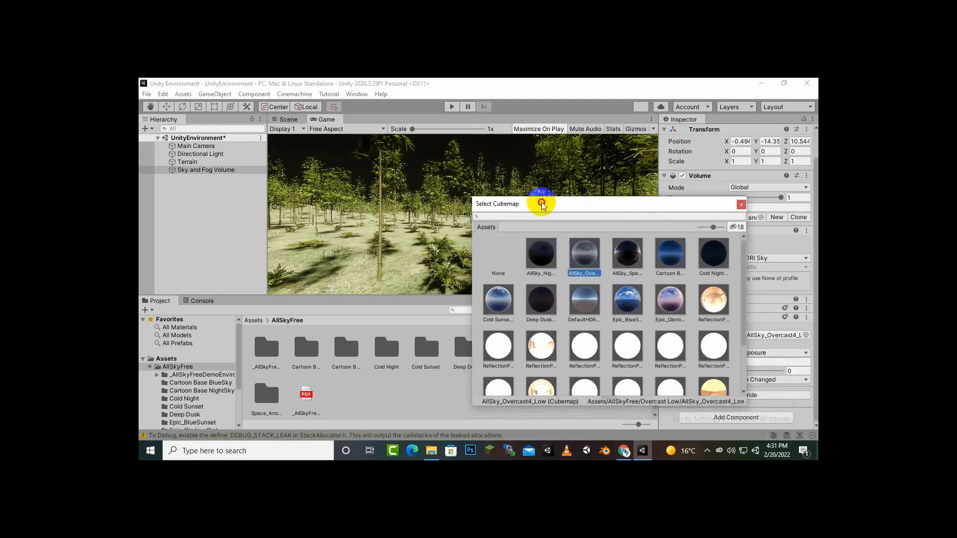
click(622, 255)
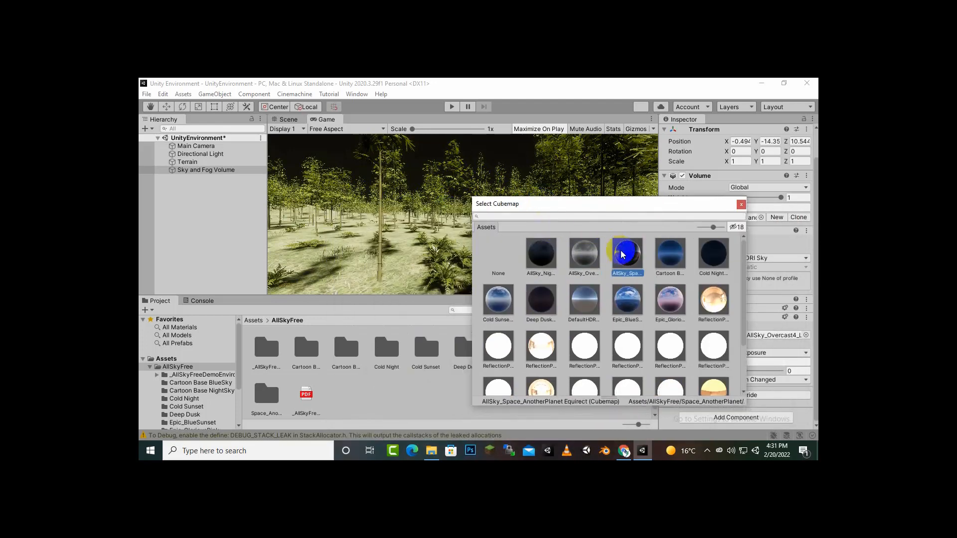
- Assign the Cartoon Base NightSky Equirect cubemap as the HDRI sky, switch to the Scene view and locate the cubemap in the project
click(675, 263)
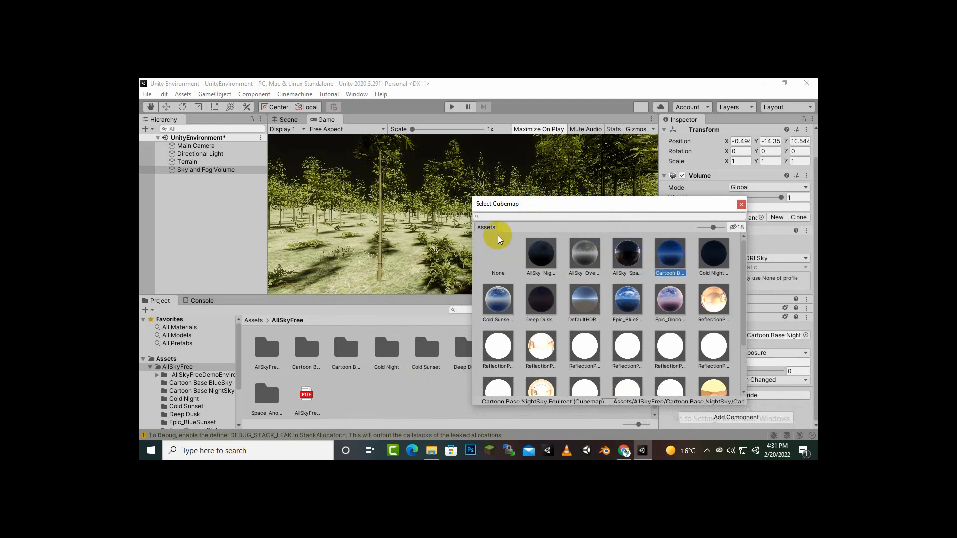
click(289, 120)
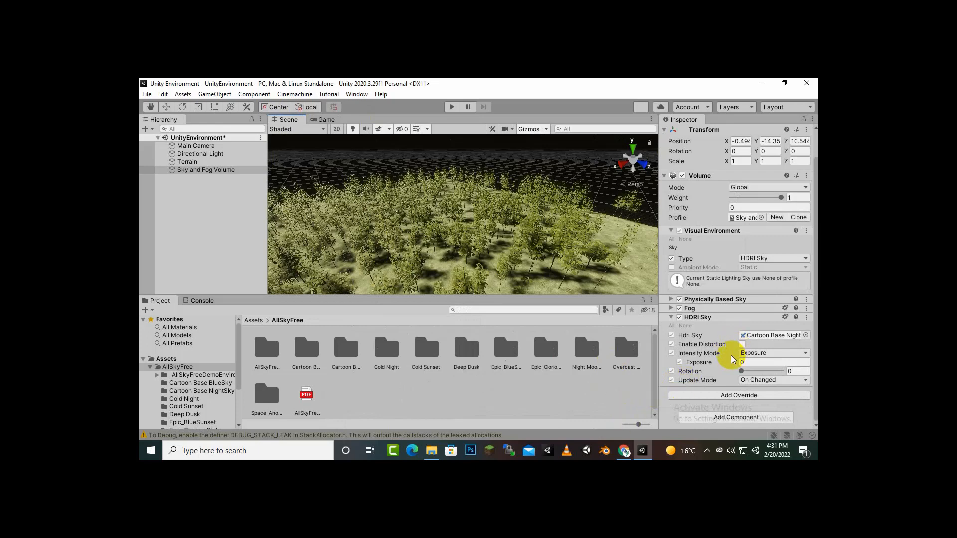
click(792, 337)
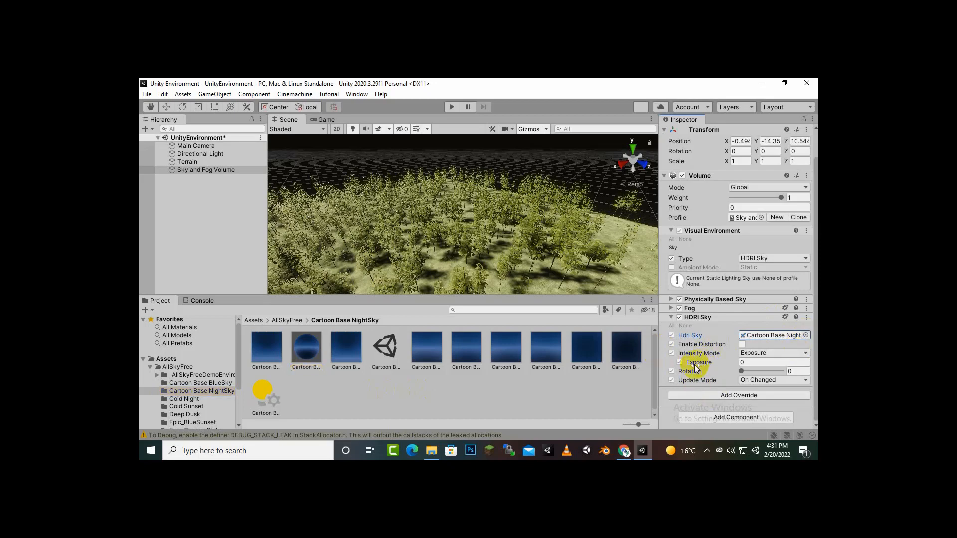
- Try an HDRI Sky exposure of 10 and check the sky above the terrain
click(738, 363)
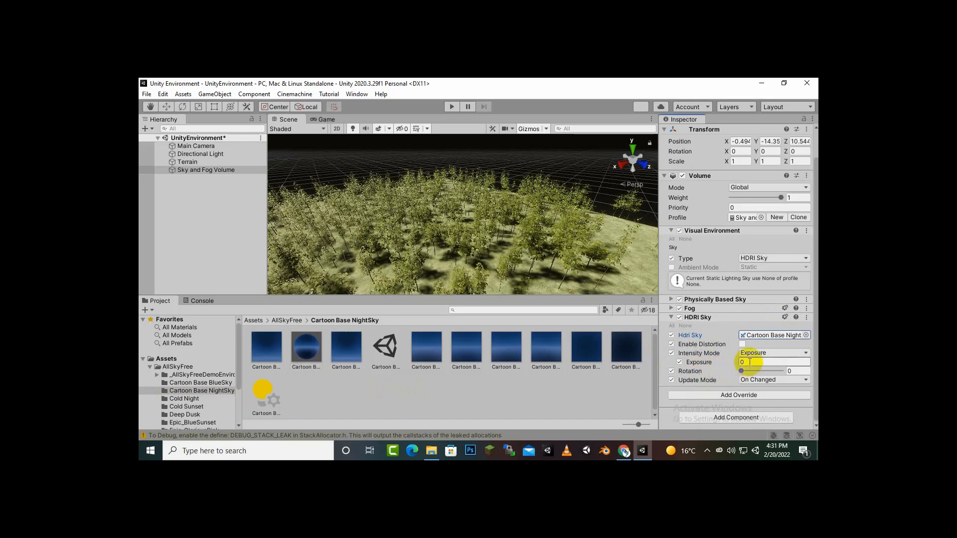
text(1)
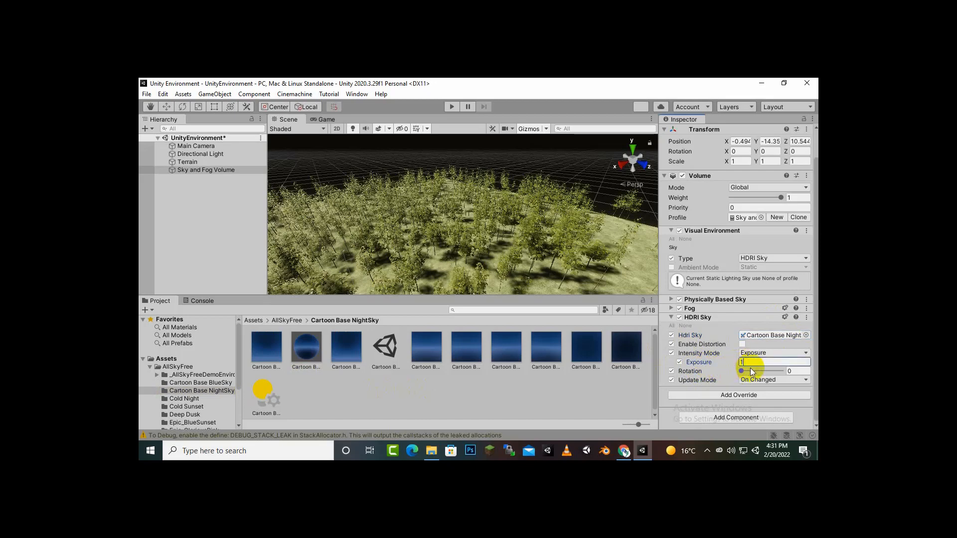
text(0)
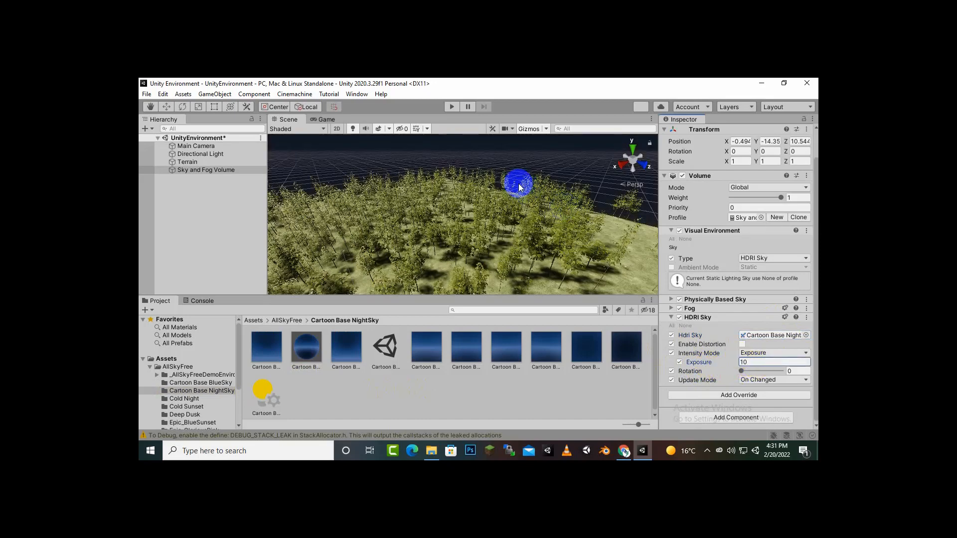
alt+drag(483, 225, 507, 214)
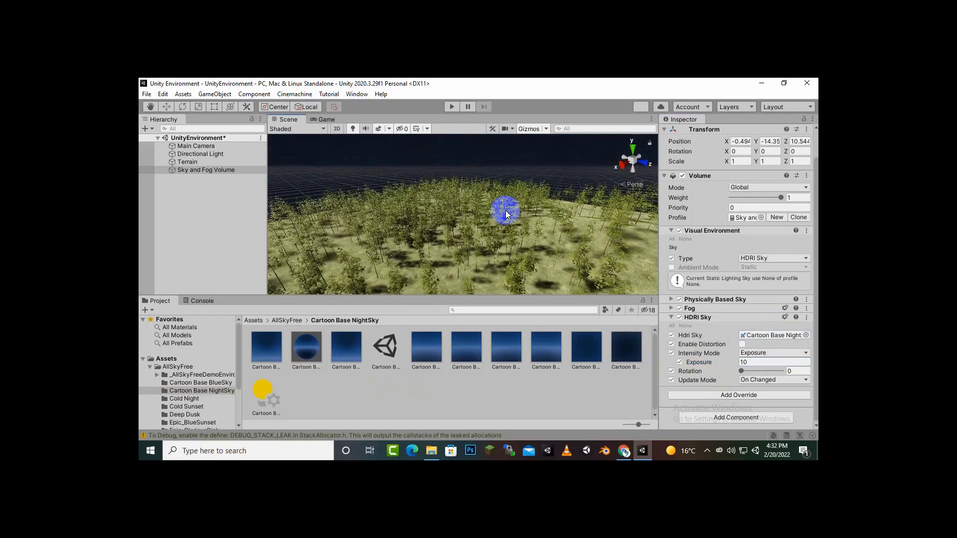
middle_drag(506, 214, 491, 269)
alt+drag(506, 232, 509, 240)
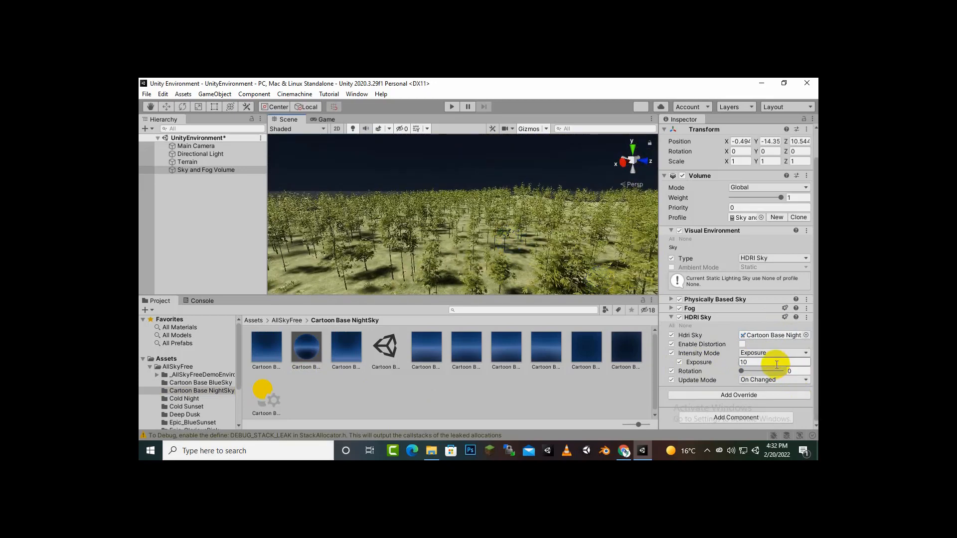
- Try HDRI Sky exposures of 100 and 20 and check the terrain's brightness
click(777, 363)
text(100)
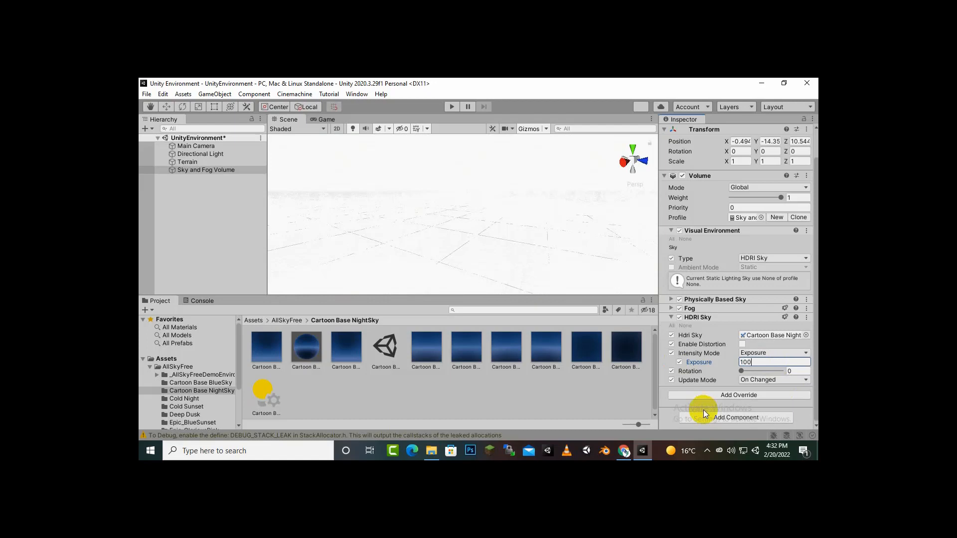
key(BackSpace)
key(BackSpace)
key(BackSpace)
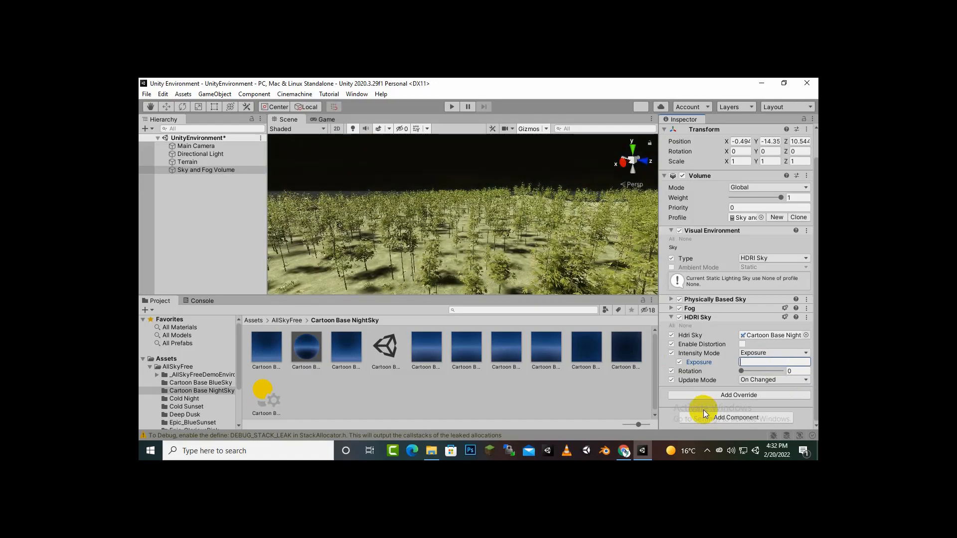
text(20)
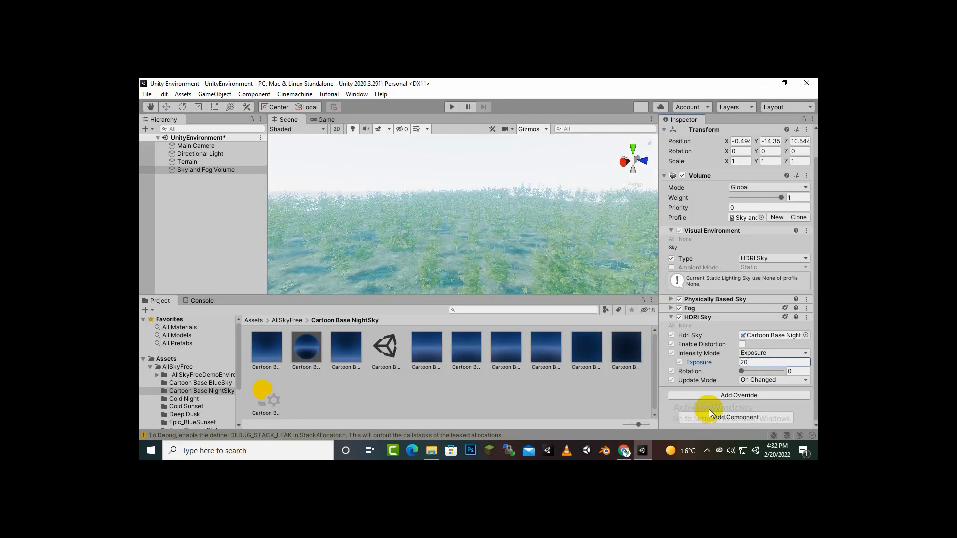
right_drag(448, 224, 471, 245)
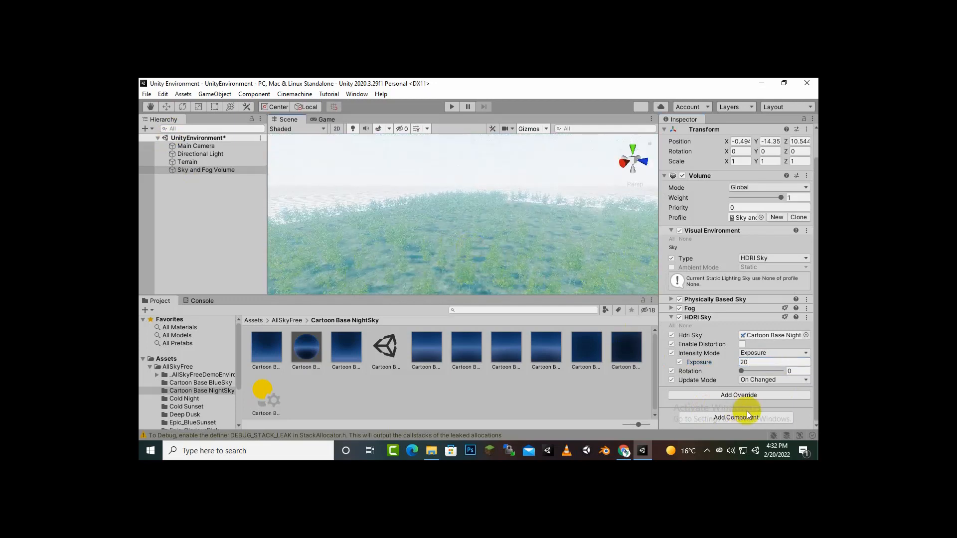
- Set the HDRI Sky exposure to 12
click(750, 362)
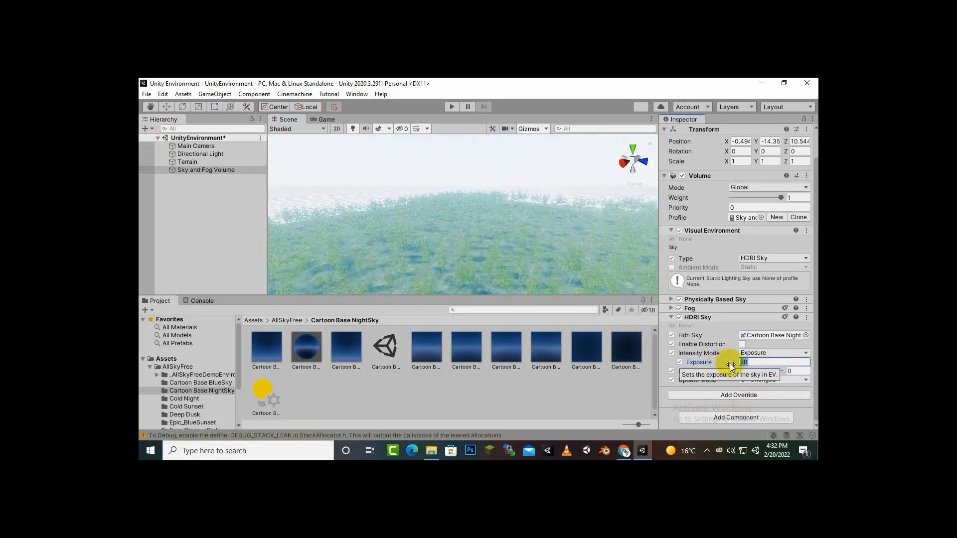
text(12)
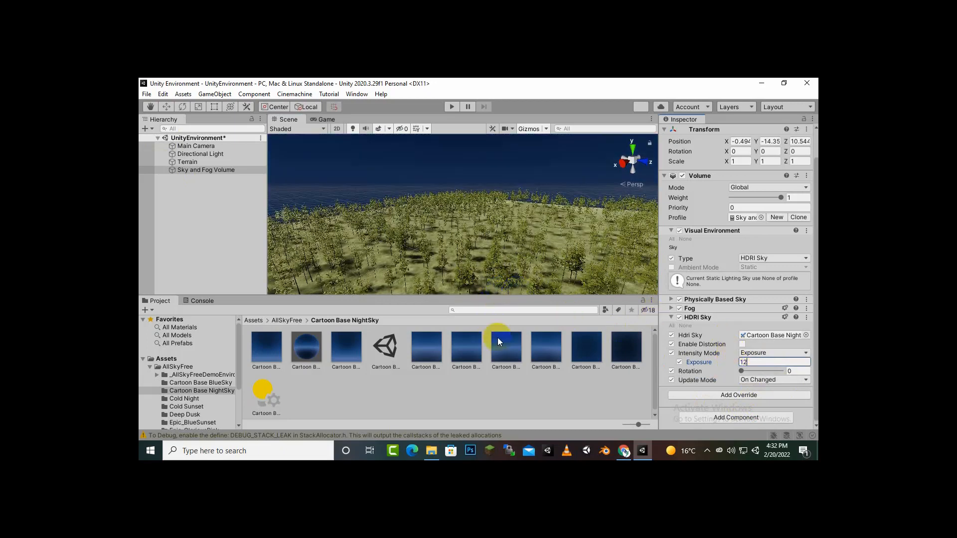
right_drag(489, 196, 598, 234)
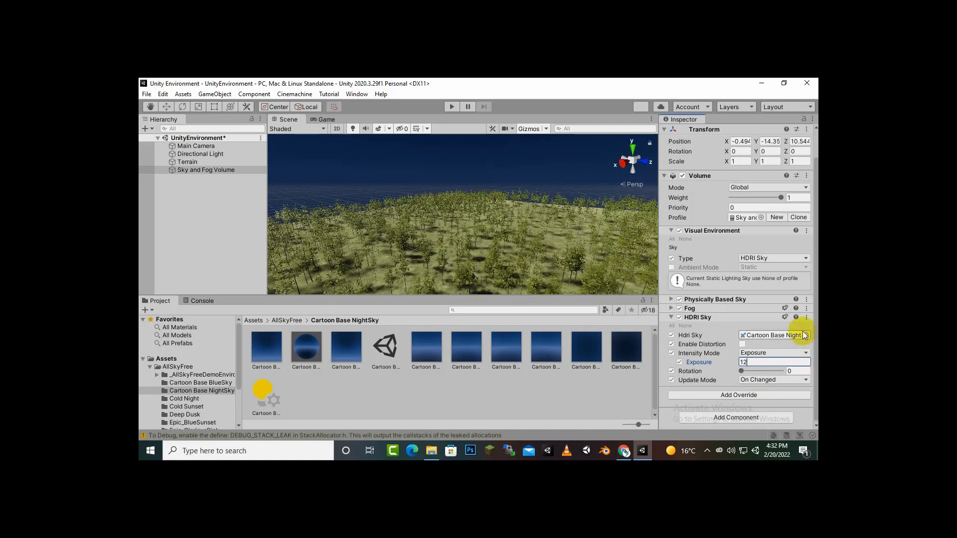
- Try DefaultHDRISky, Cold Sunset Equirect, Epic_BlueSunset_EquiRect_flat and Cartoon Base NightSky Equirect as the HDRI sky cubemap to compare their looks
click(807, 335)
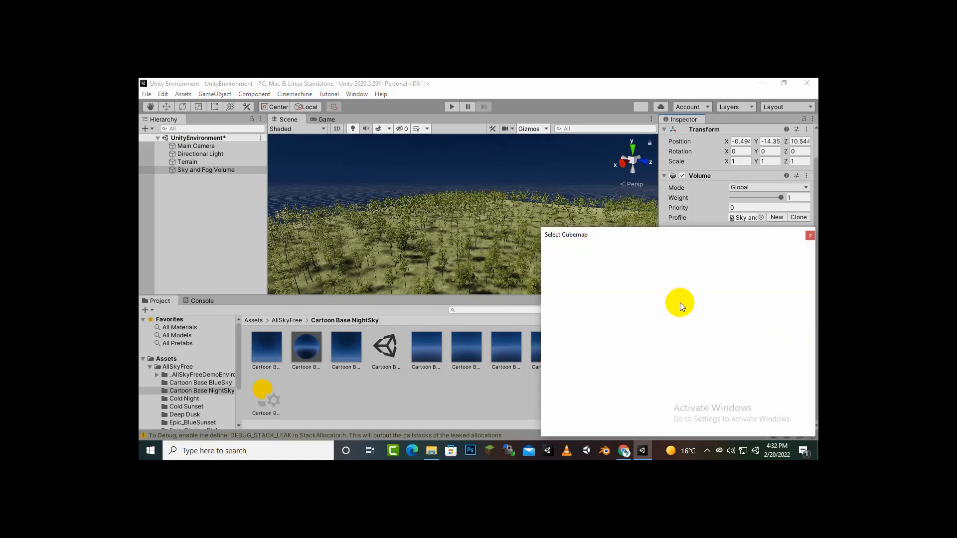
click(643, 338)
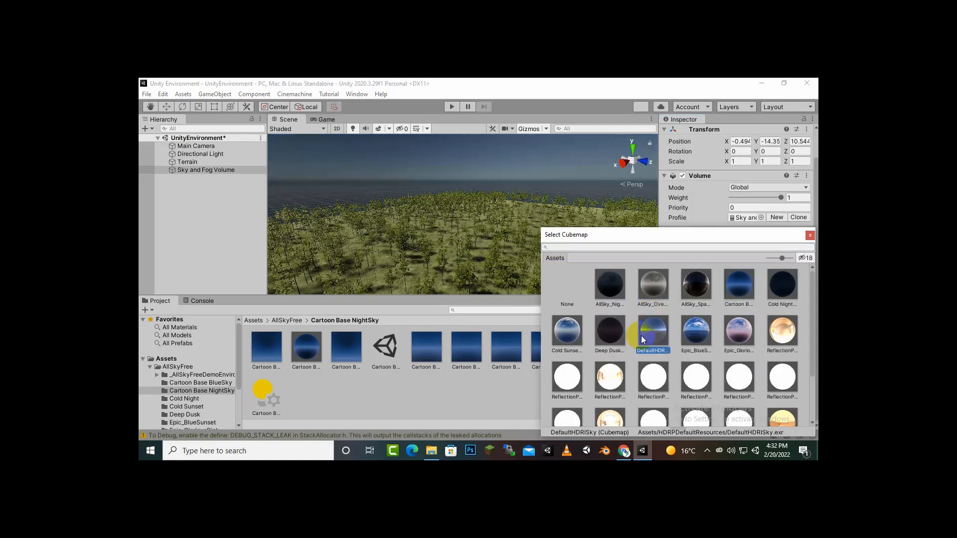
click(571, 333)
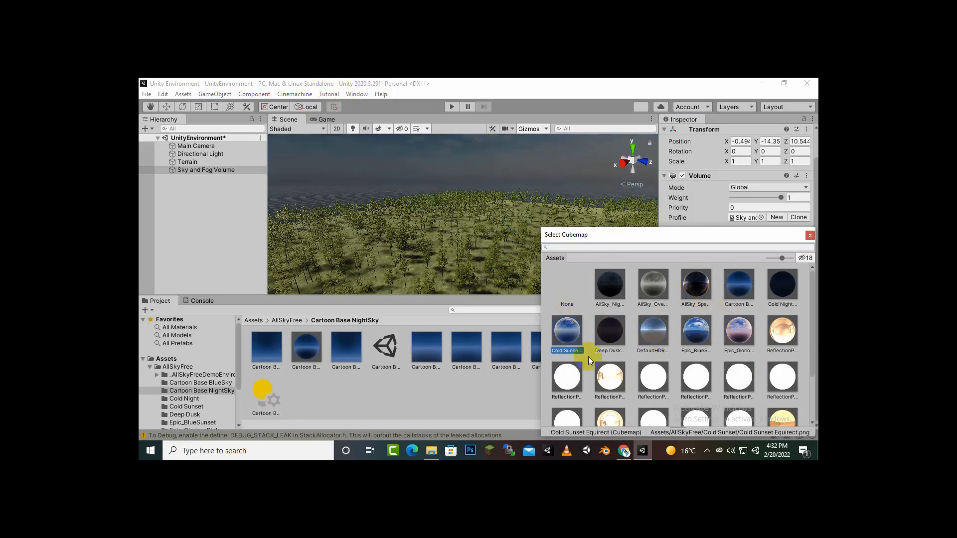
click(704, 324)
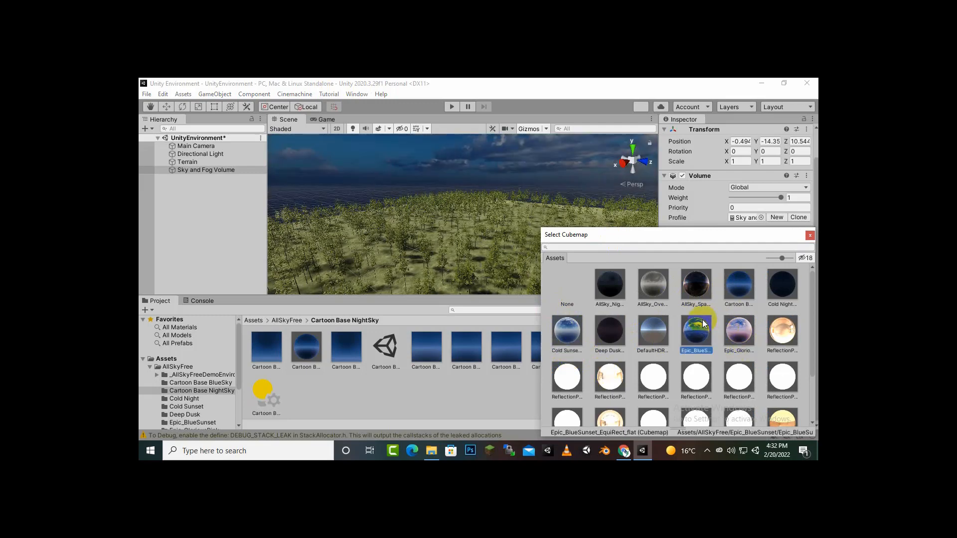
click(593, 249)
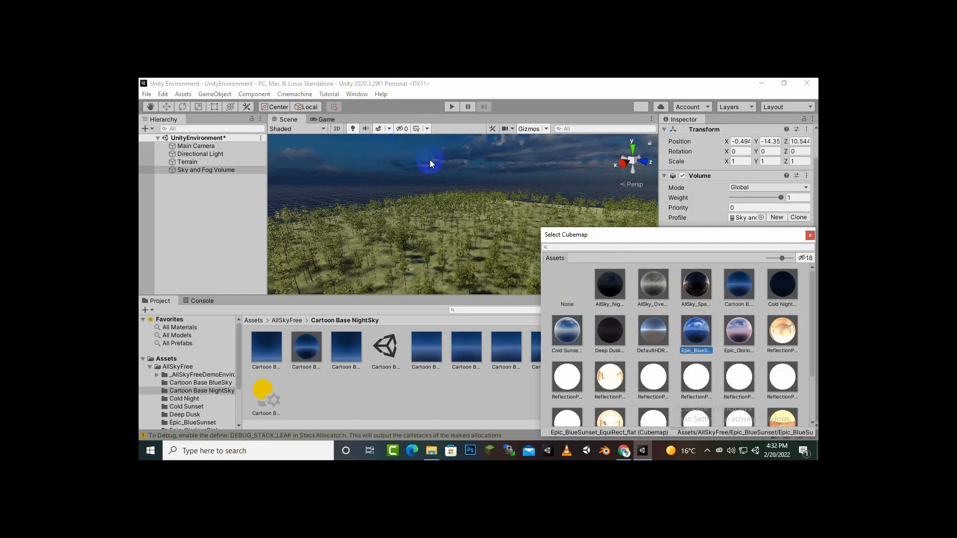
click(751, 289)
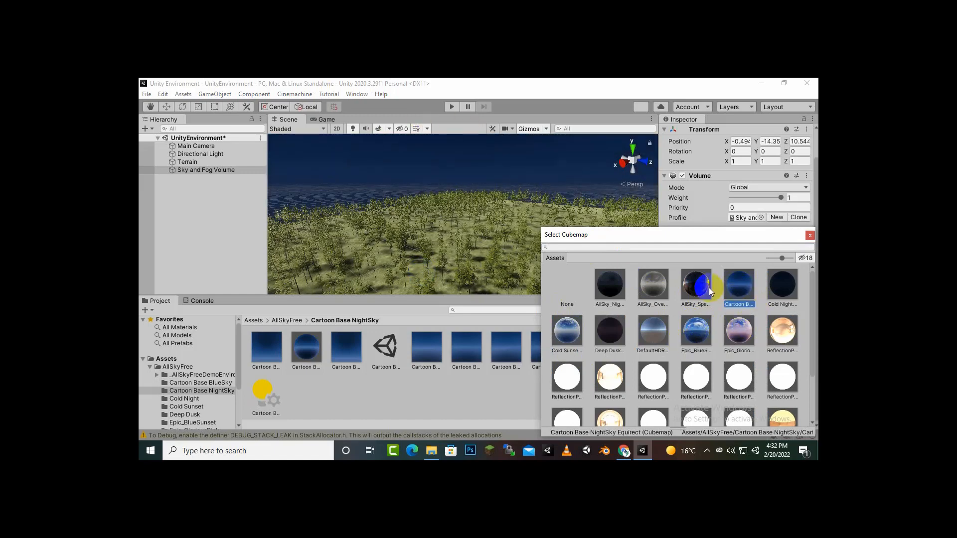
- Assign the Epic_GloriousPink_EquiRect cubemap as the HDRI sky and look through the remaining cubemaps
scroll(755, 298, down, 1)
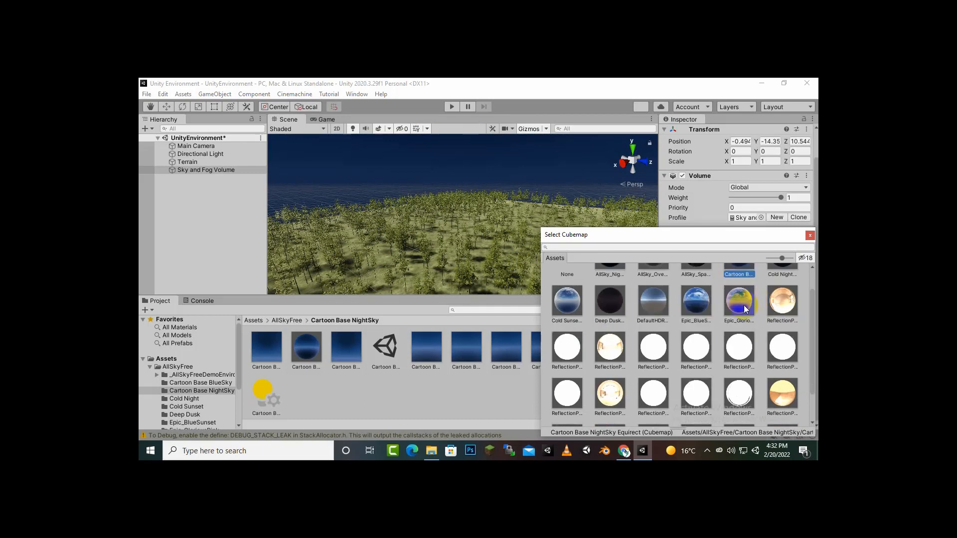
click(744, 305)
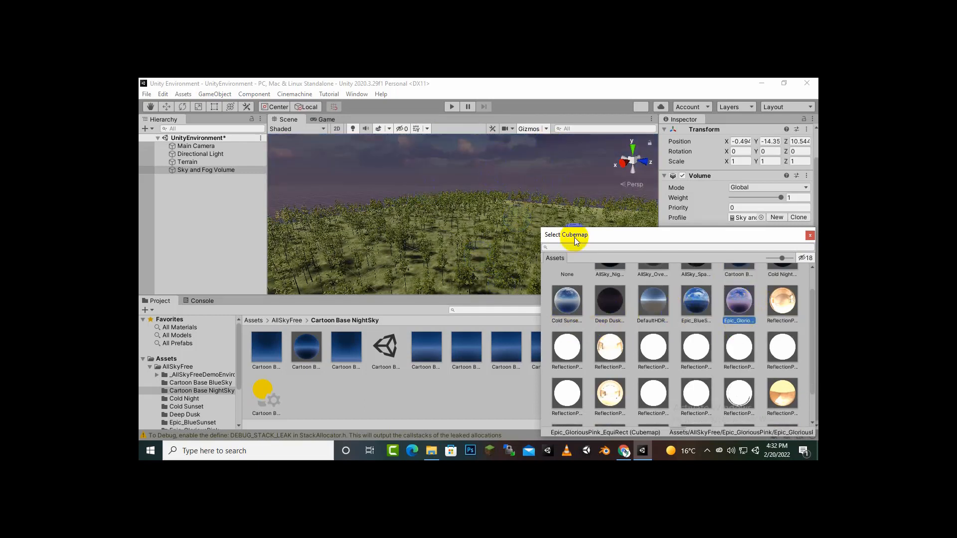
scroll(746, 373, down, 1)
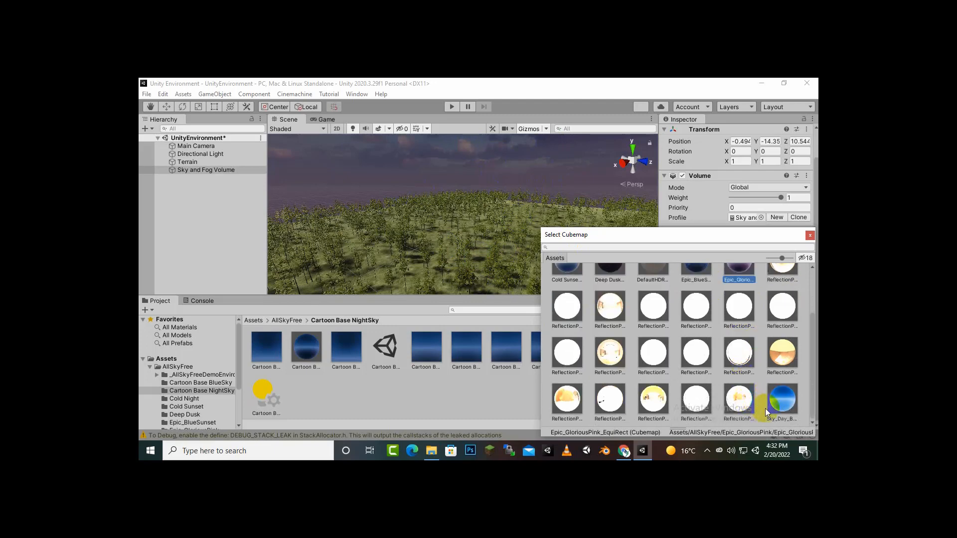
- Try Sky_Day_BlueSky_Equirect as the HDRI sky cubemap and check the whole terrain under it
click(782, 403)
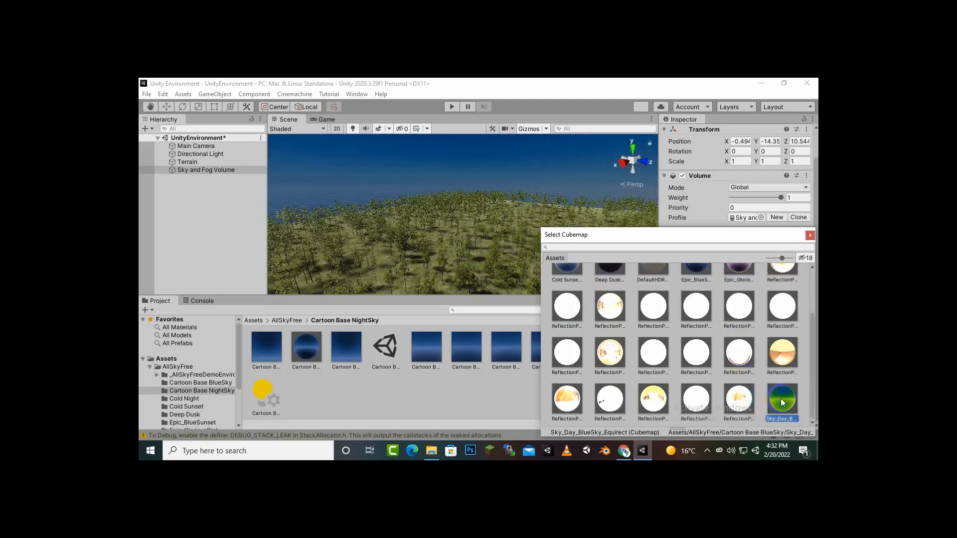
scroll(435, 194, down, 5)
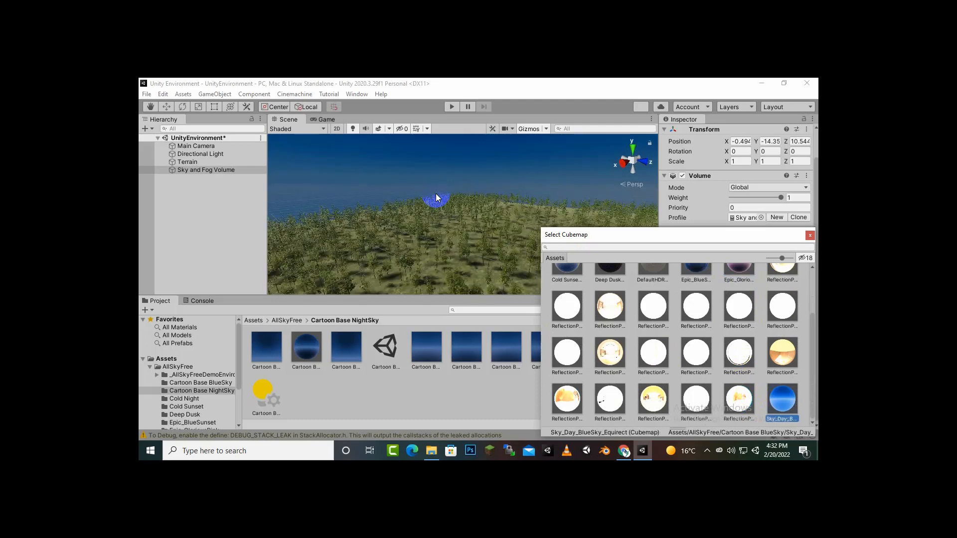
scroll(436, 193, down, 3)
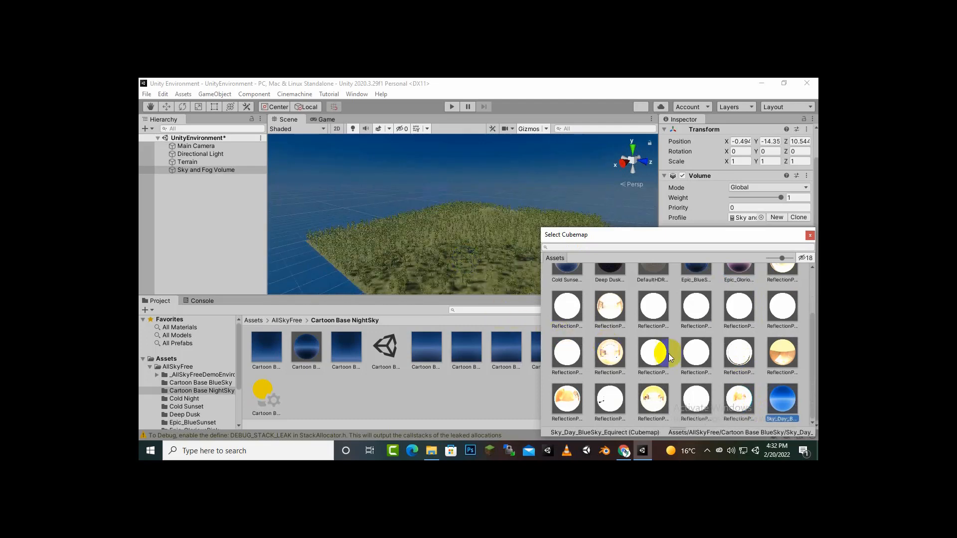
- Assign the Epic_BlueSunset_EquiRect_flat cubemap as the HDRI sky and check the forest in the Game view
scroll(733, 339, up, 2)
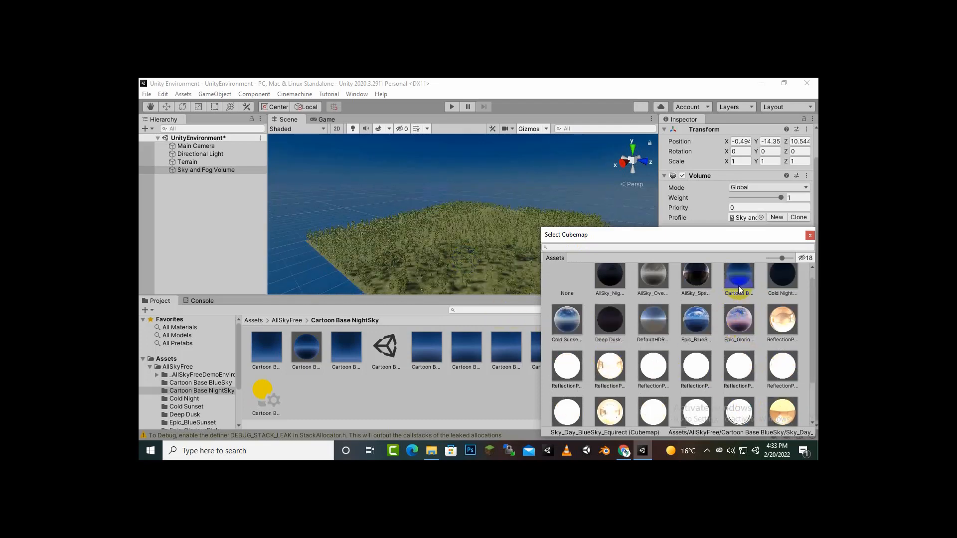
click(701, 323)
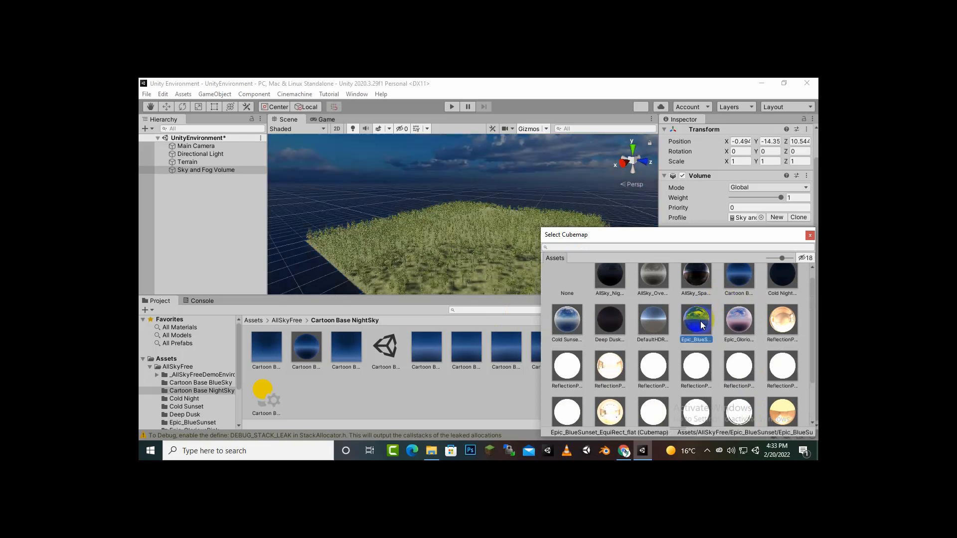
drag(412, 223, 474, 244)
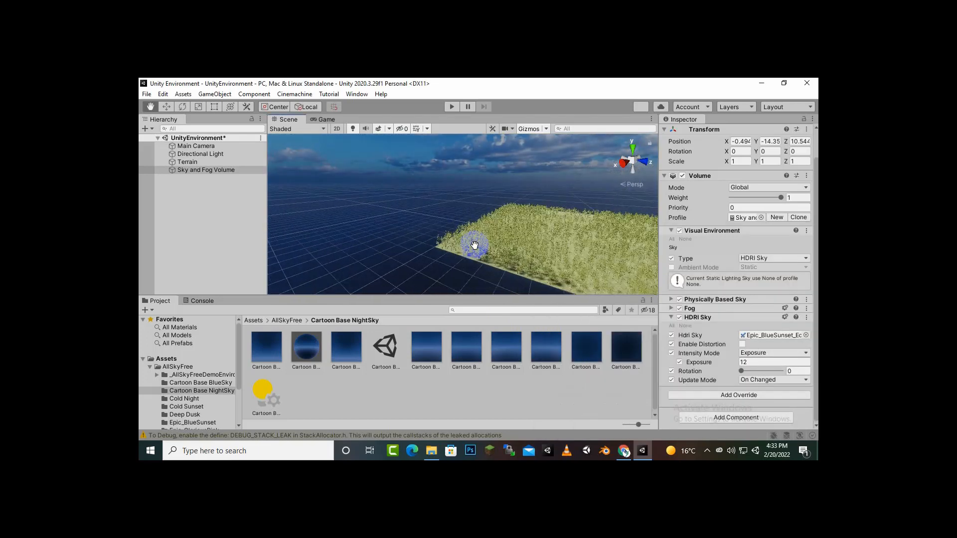
click(325, 119)
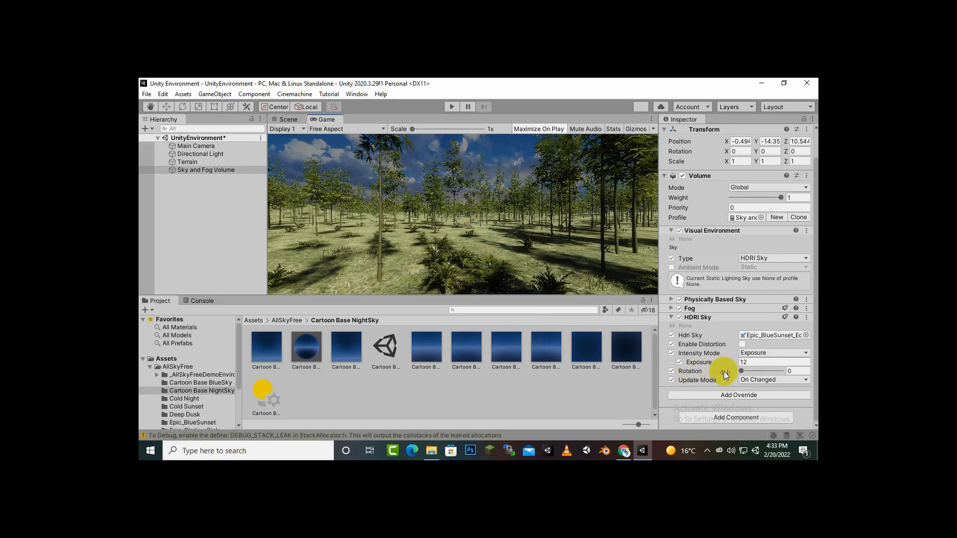
- Try HDRI Sky exposures of 10, 15 and 14 to compare the brightness of the forest
click(756, 363)
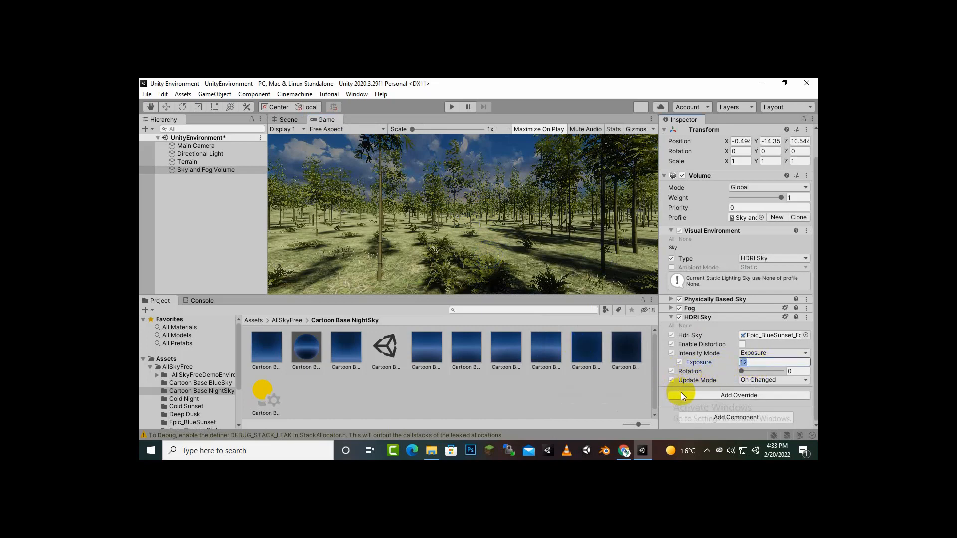
text(10)
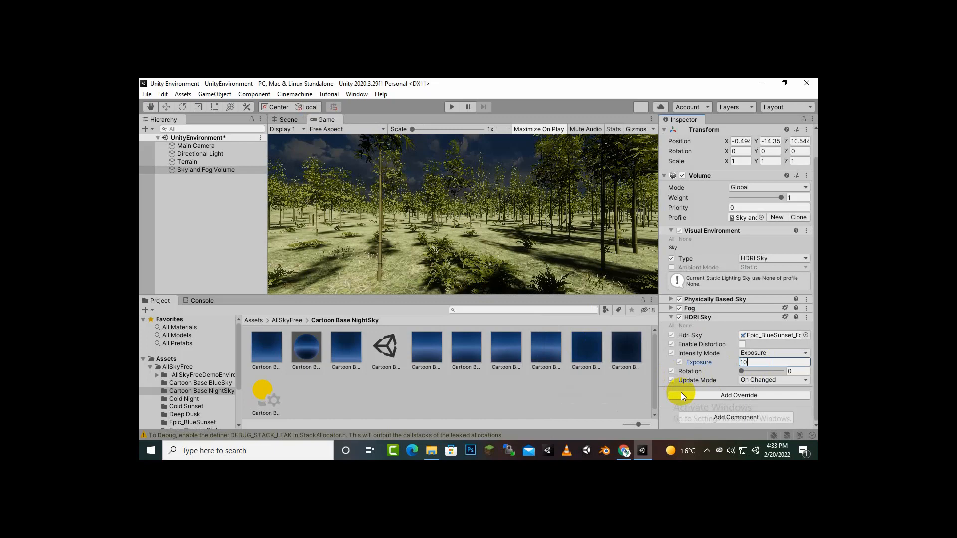
key(BackSpace)
text(5)
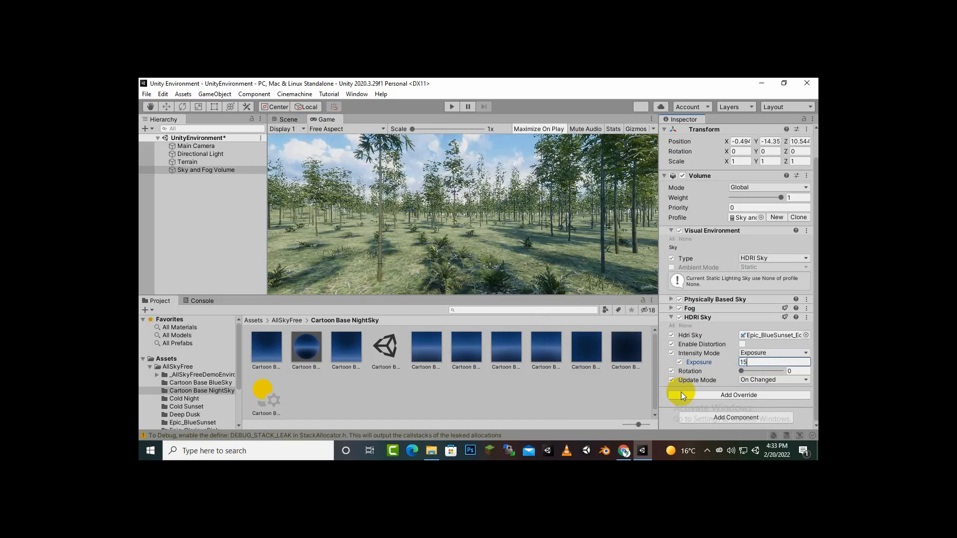
key(BackSpace)
text(4)
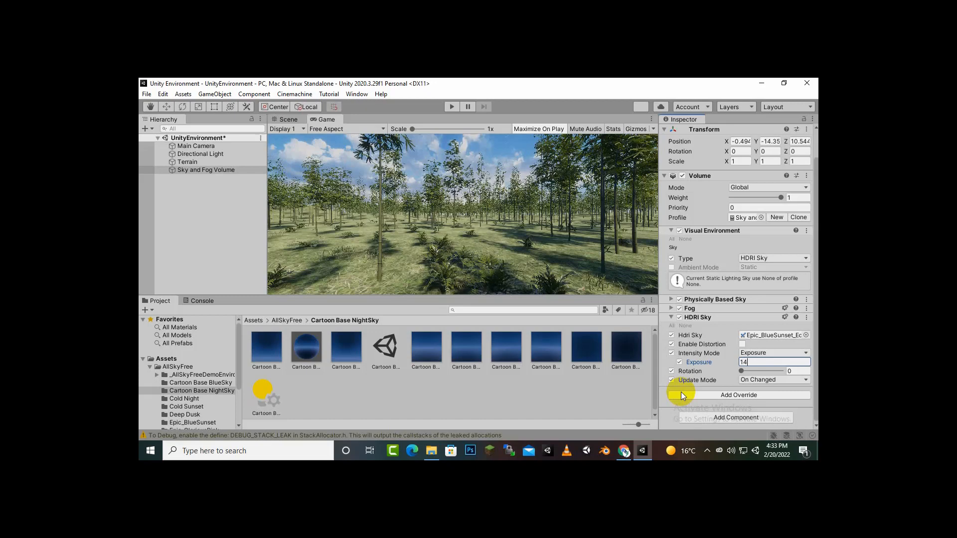
- Set the HDRI Sky exposure to 13.5
key(BackSpace)
text(3)
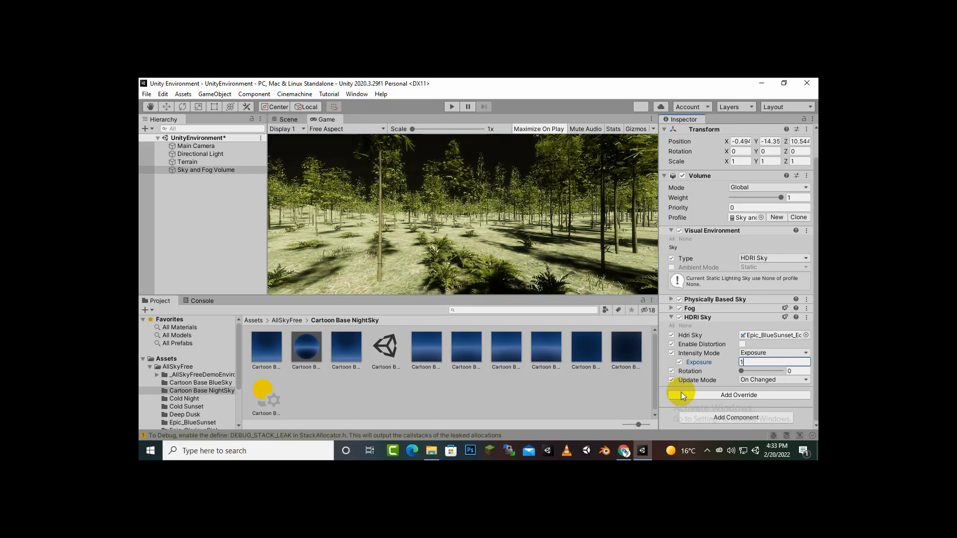
text(.5)
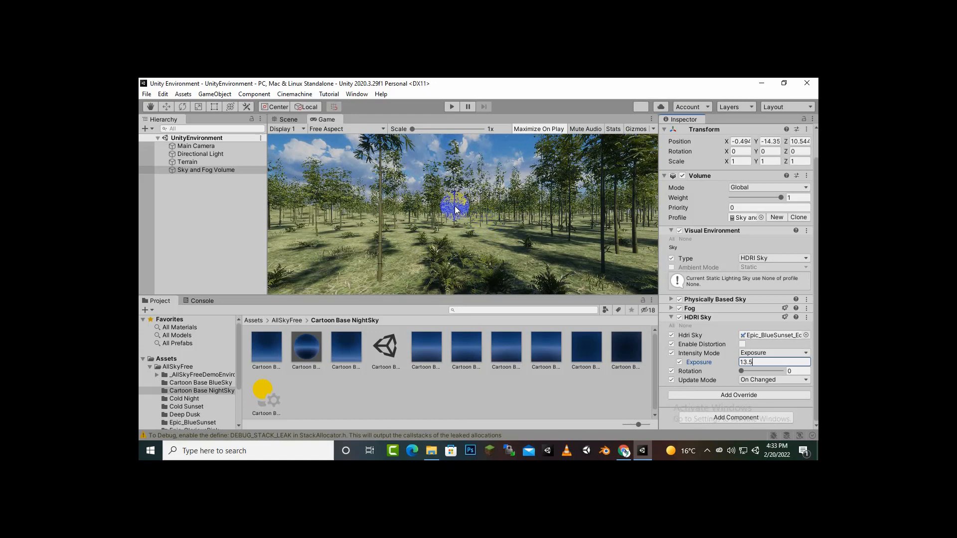
- Show the project's root Assets folder and enable all parameters of the volume's Fog override
click(265, 320)
click(259, 319)
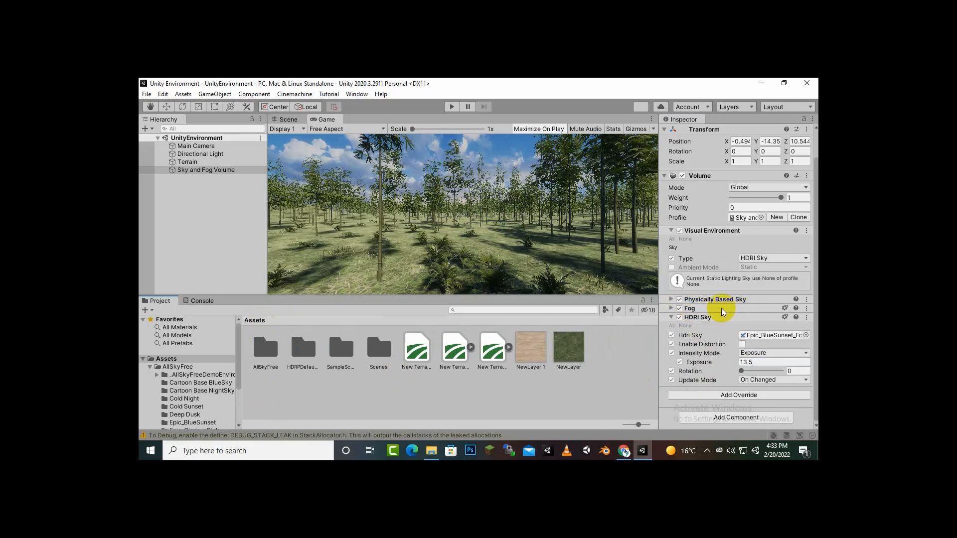
click(672, 310)
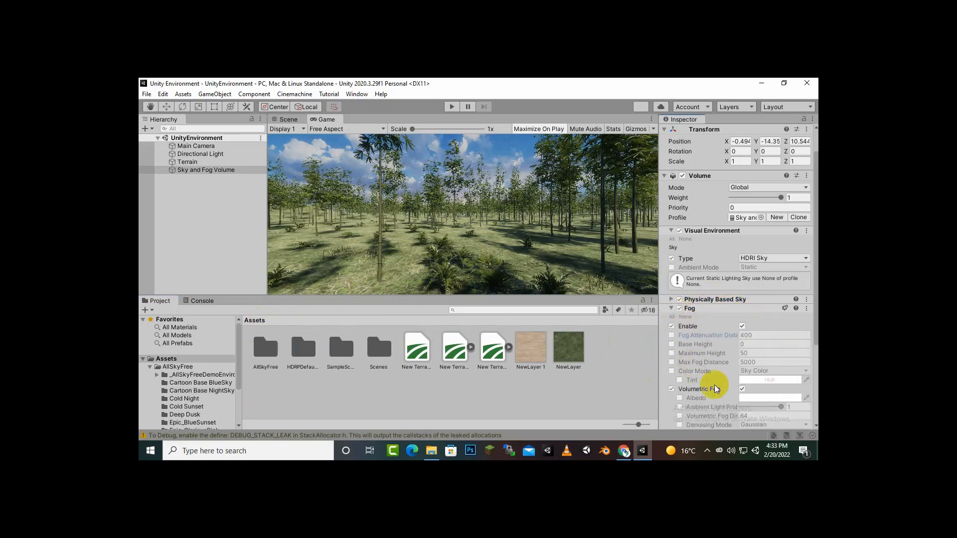
scroll(737, 327, down, 3)
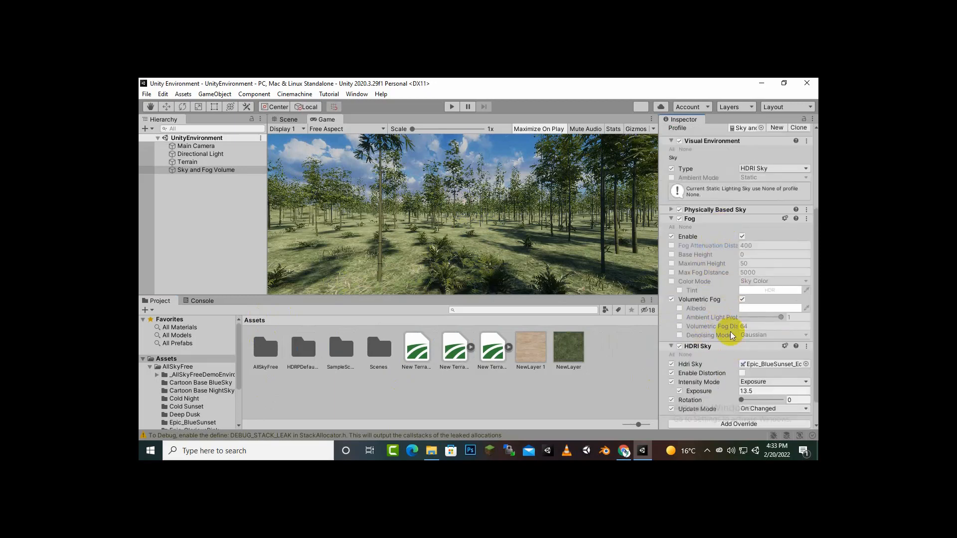
scroll(724, 305, up, 3)
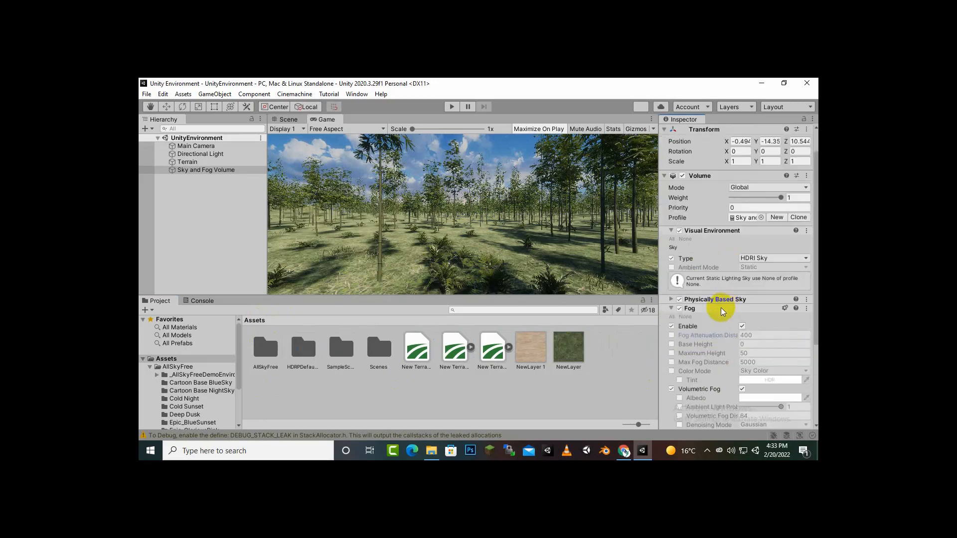
click(671, 318)
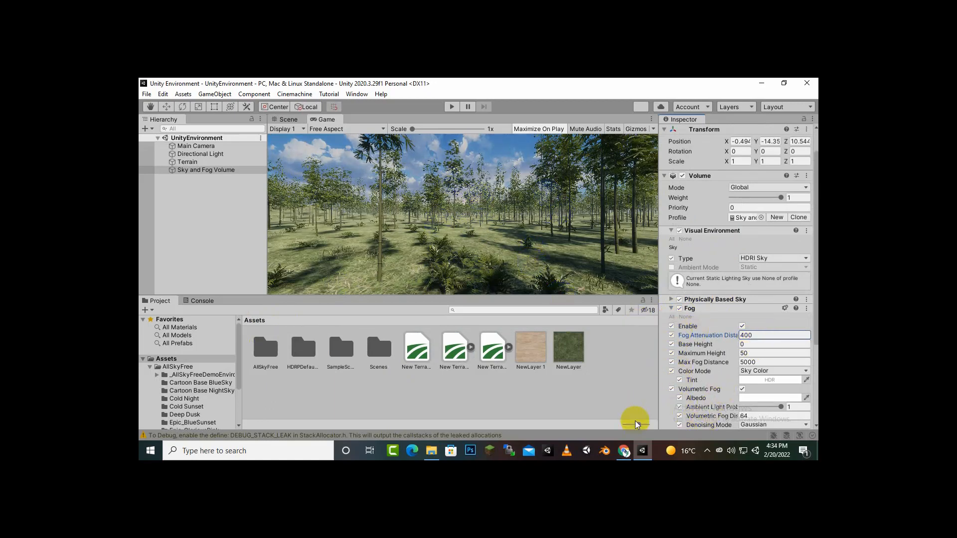
click(707, 451)
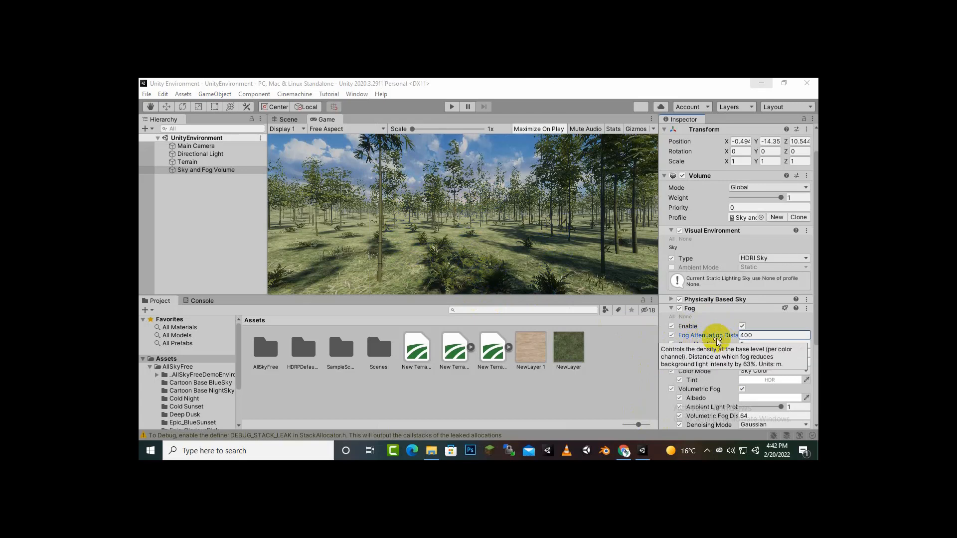
- Set the fog attenuation distance to 100, trying 20 for comparison before returning to 100
click(758, 336)
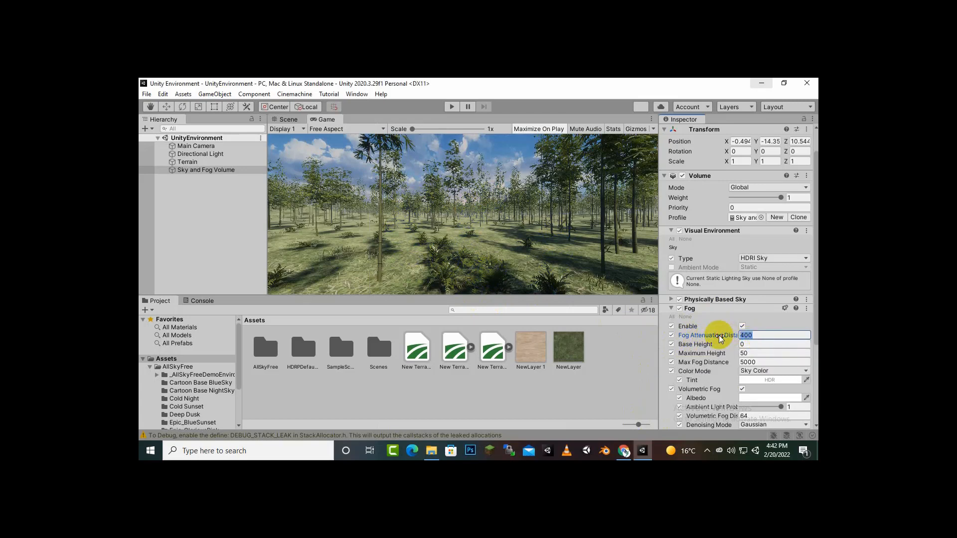
text(100)
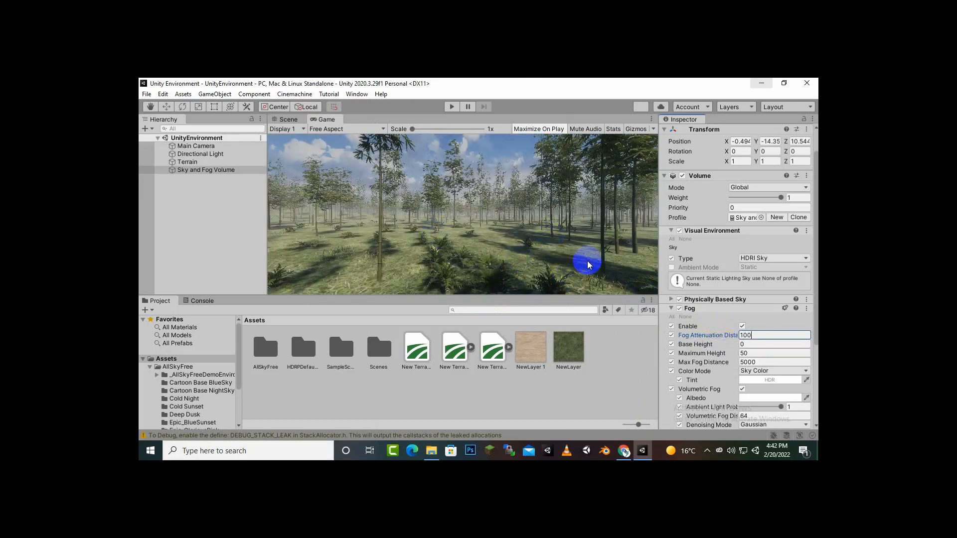
drag(758, 338, 726, 335)
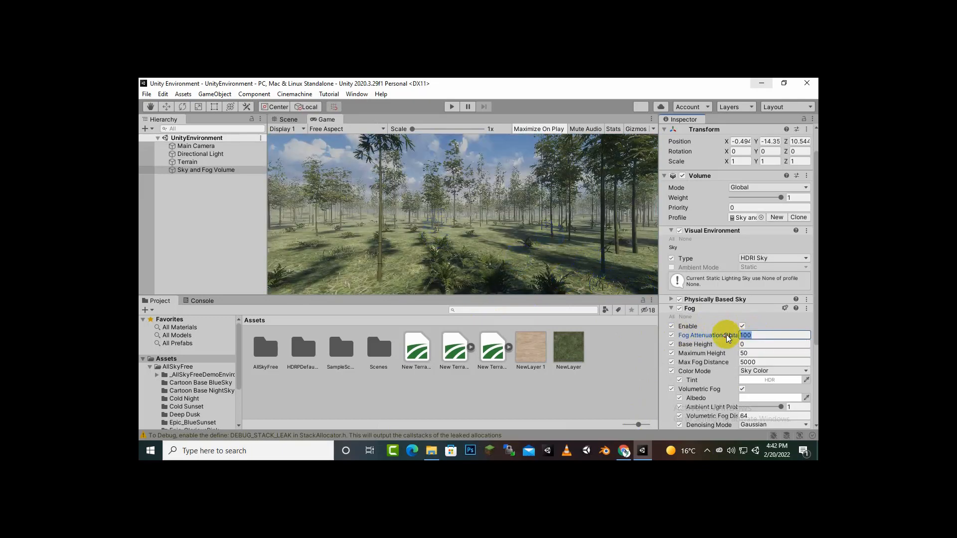
text(20)
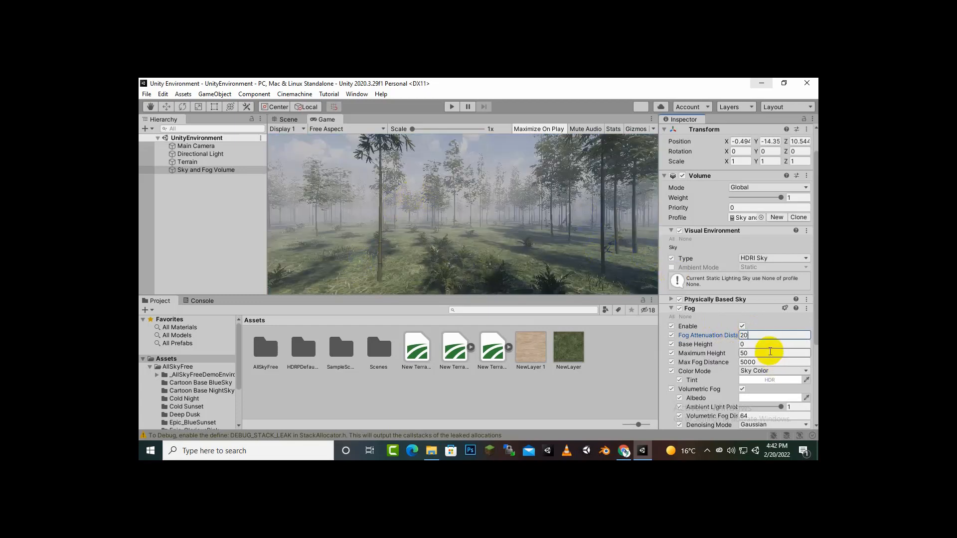
click(743, 337)
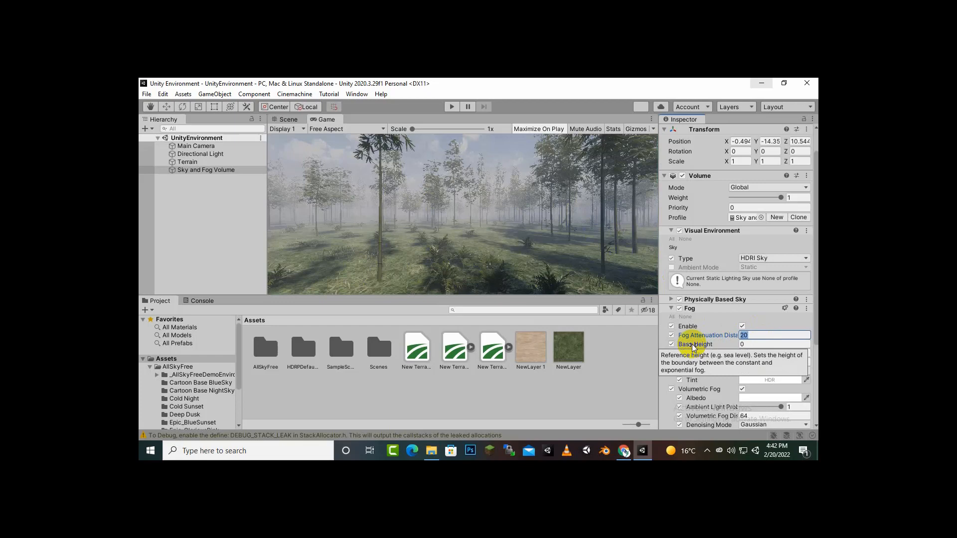
text(100)
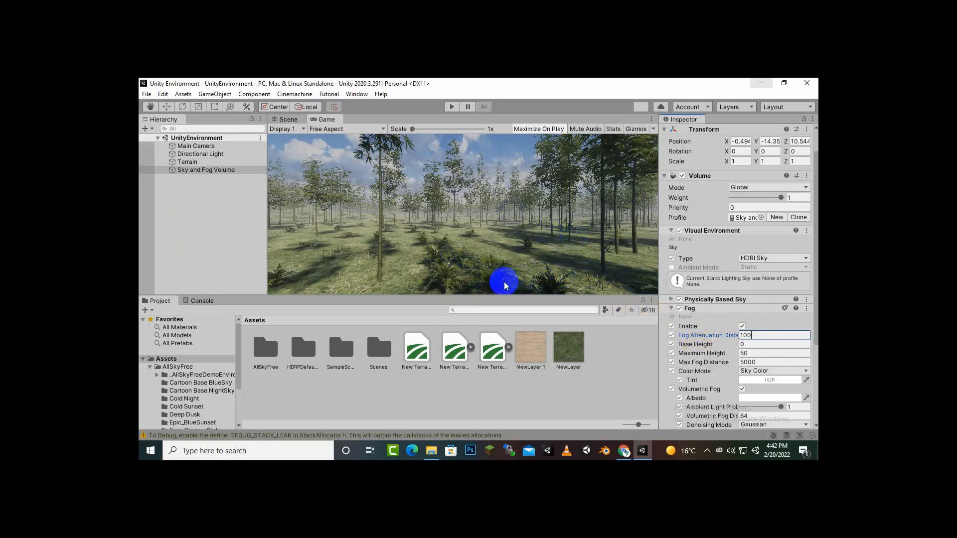
- Set the fog's maximum height to 100 and try base heights of 10 and 100 before restoring the base height to 0
click(743, 344)
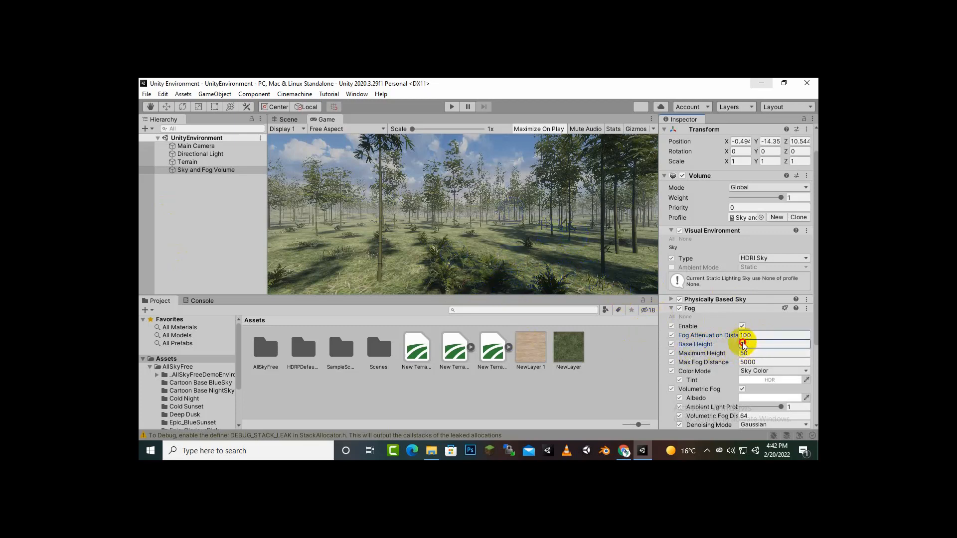
text(10)
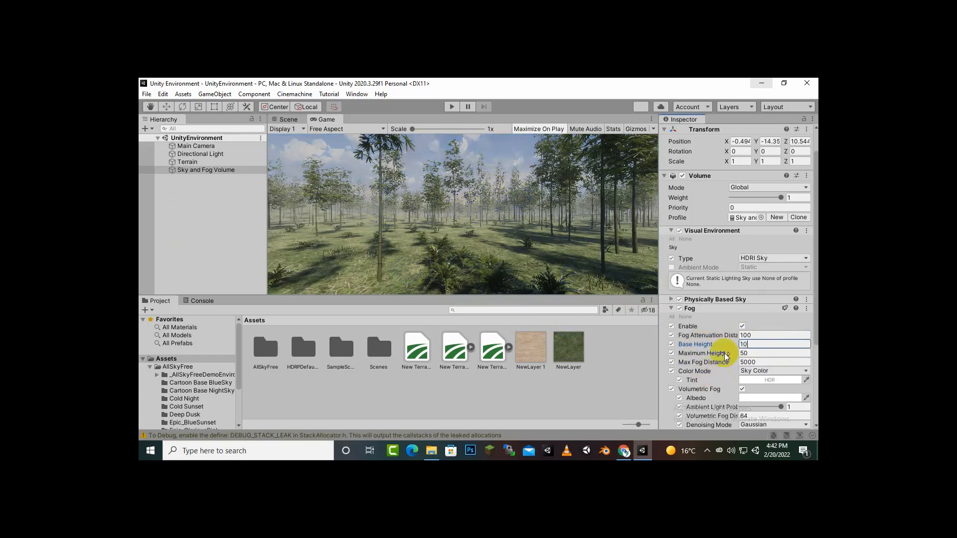
text(0)
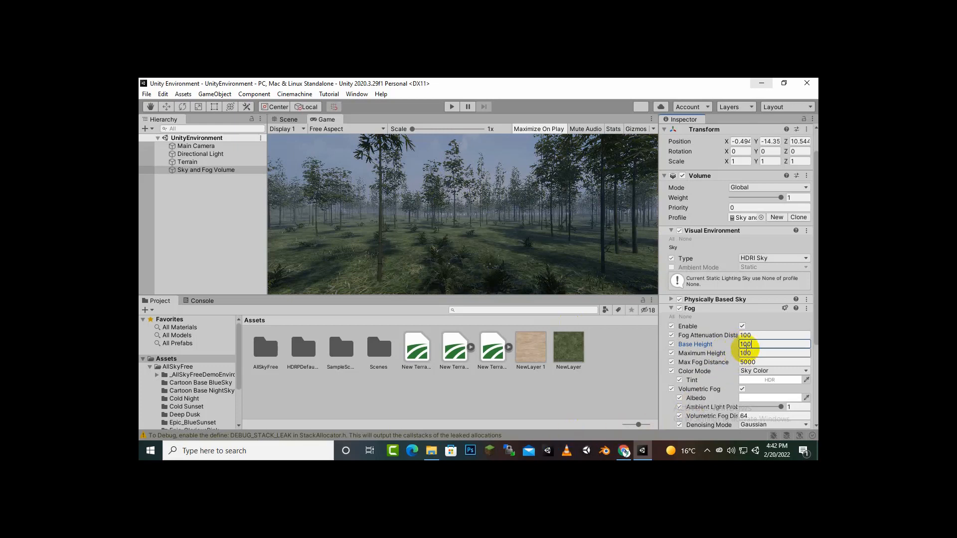
drag(754, 345, 704, 348)
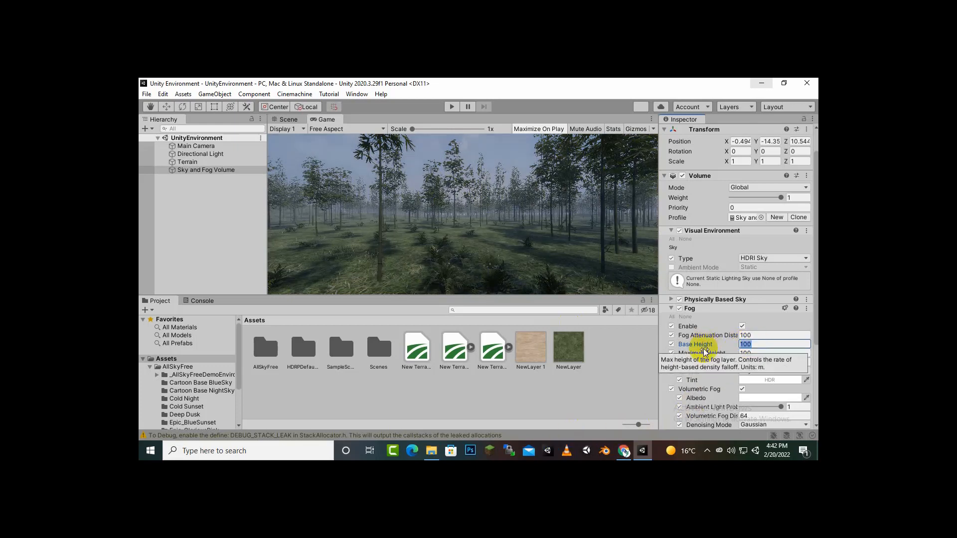
text(0)
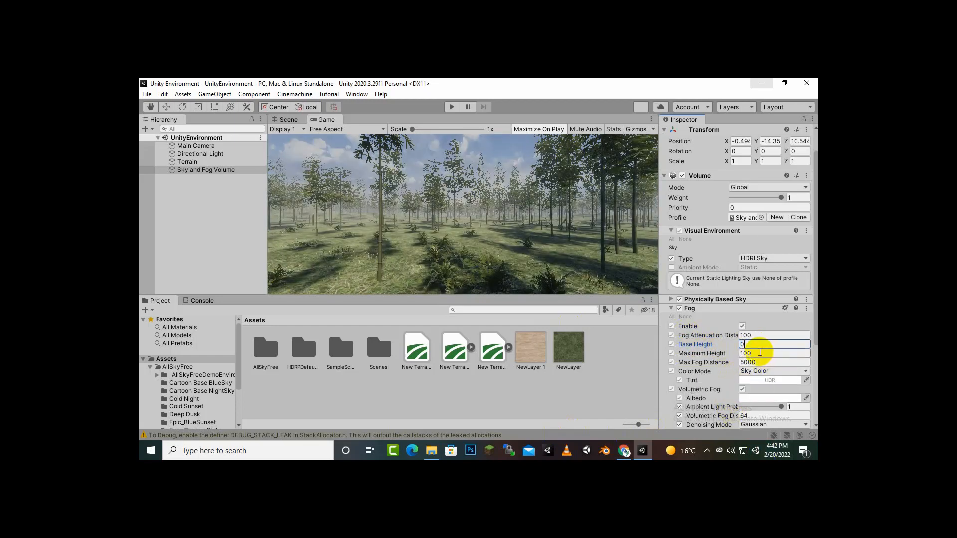
- Try a fog maximum height of 500 and set it back to 100
click(739, 353)
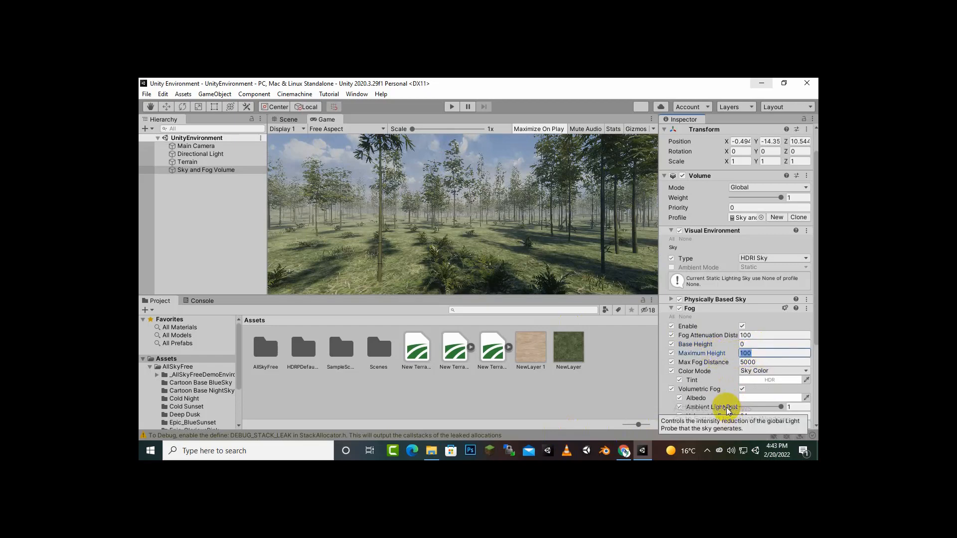
text(500)
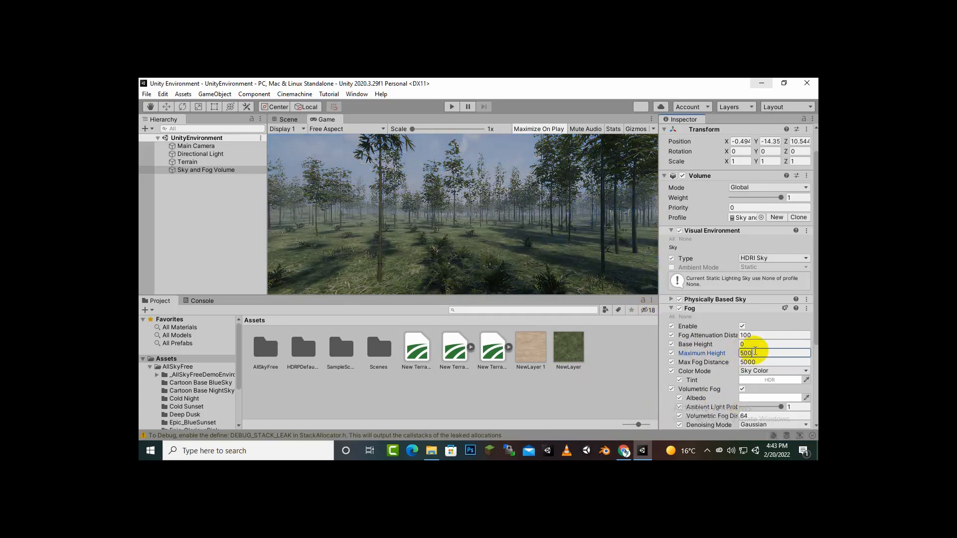
click(726, 354)
text(100)
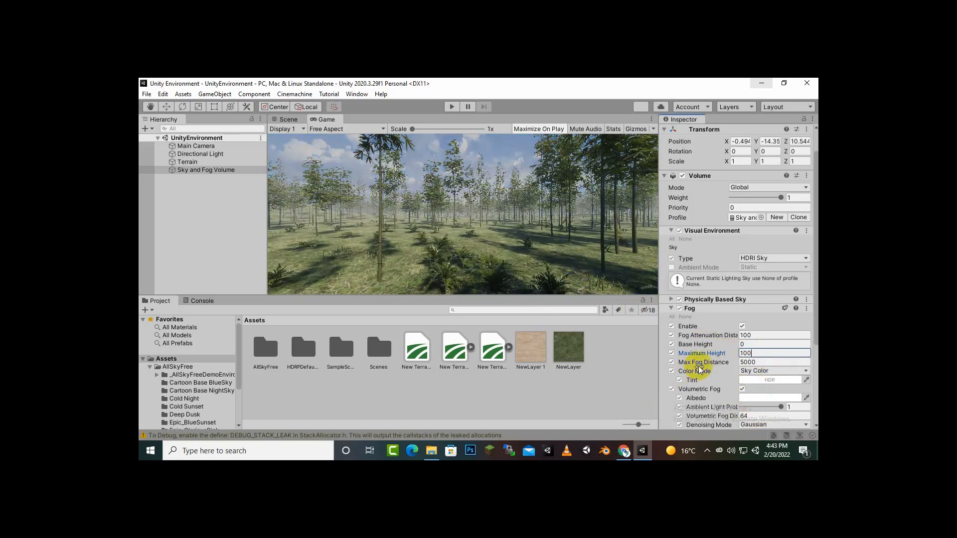
- Set the max fog distance to 10
key(Tab)
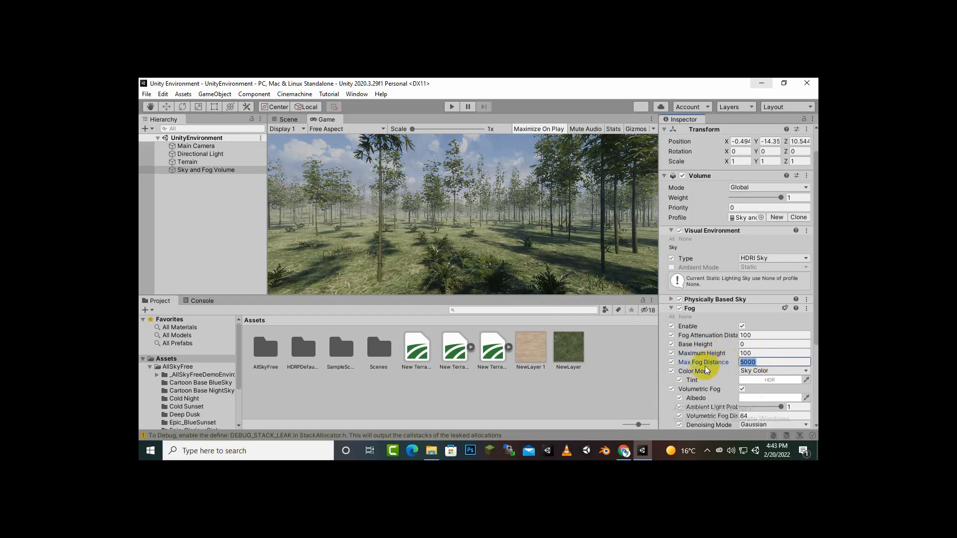
text(10)
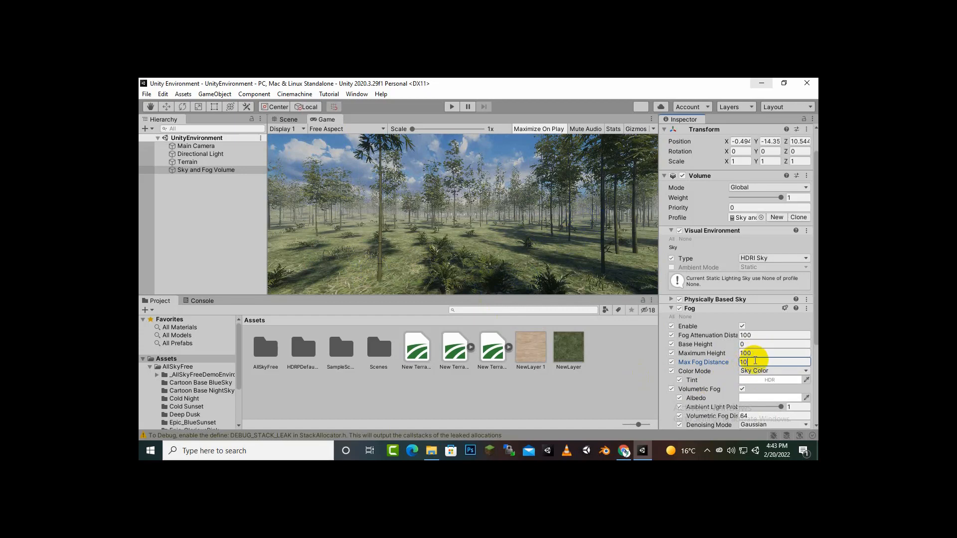
- Set the max fog distance to 5000 and try the Constant Color mode before returning the fog to Sky Color
text(5000)
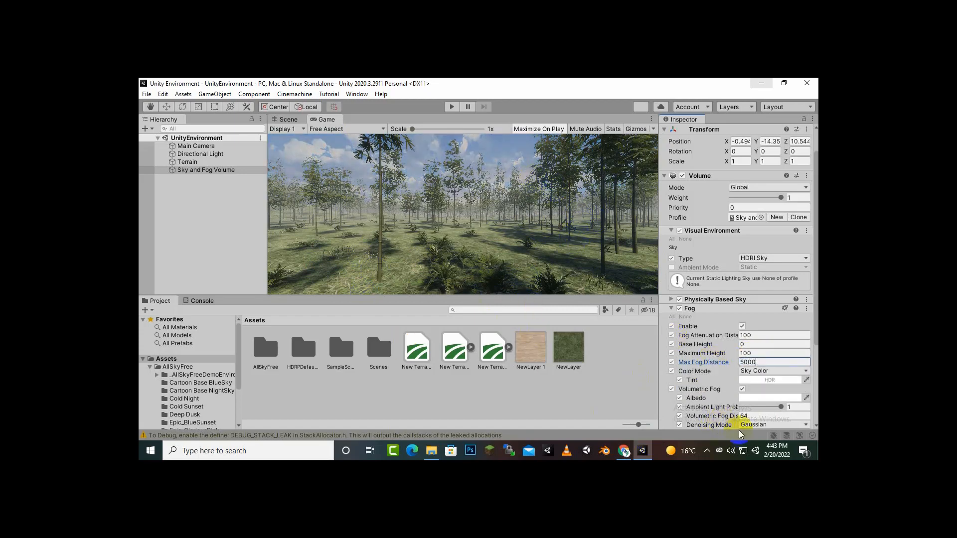
click(792, 372)
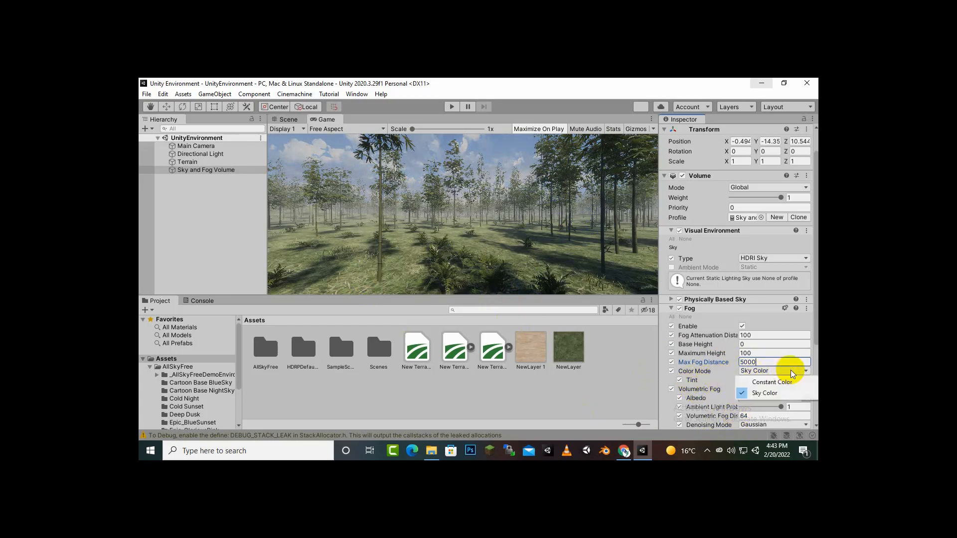
click(756, 384)
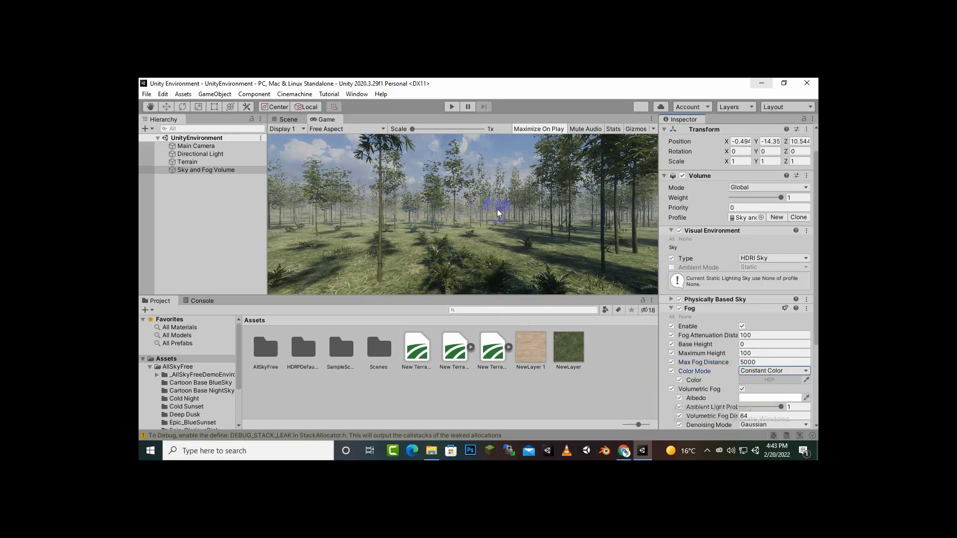
click(770, 371)
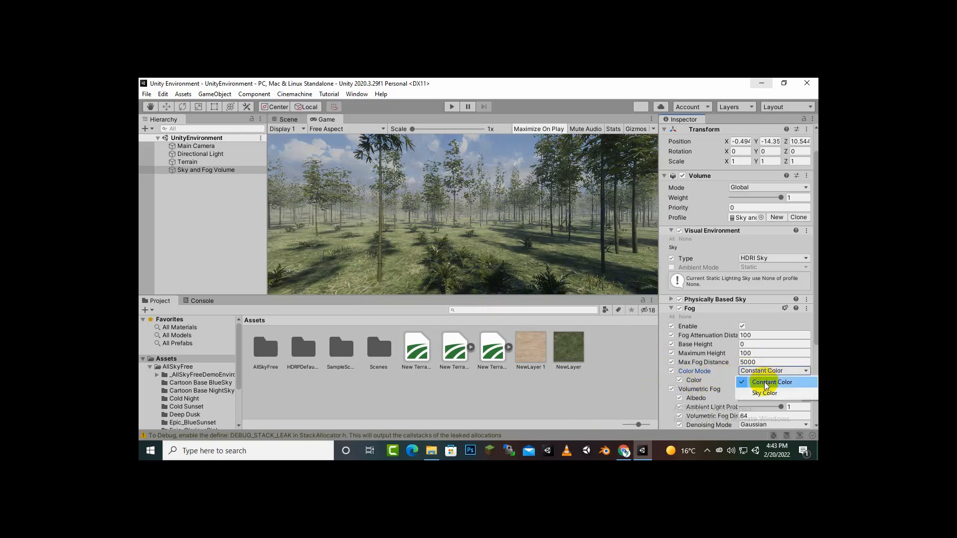
click(764, 393)
- Try a red tint on the fog and restore the tint to white
scroll(687, 315, down, 3)
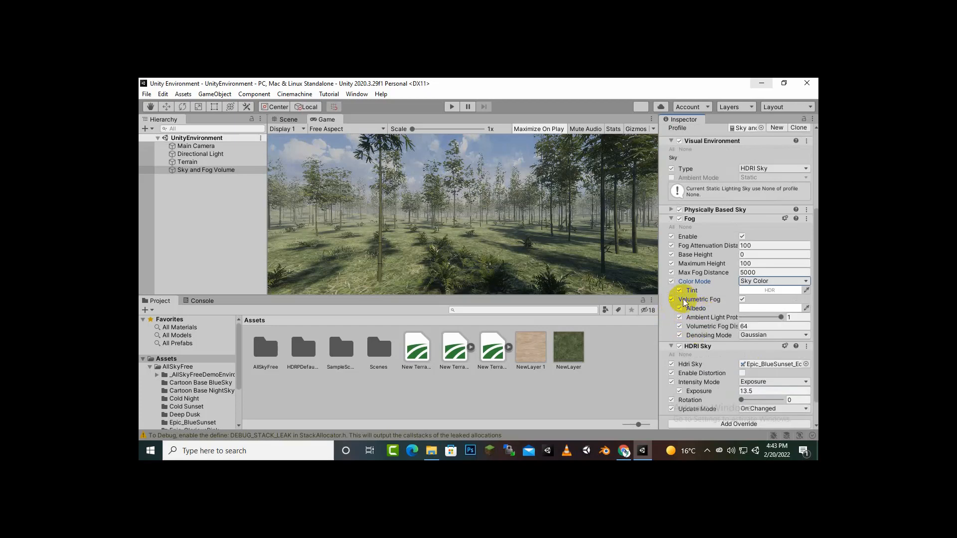
click(774, 291)
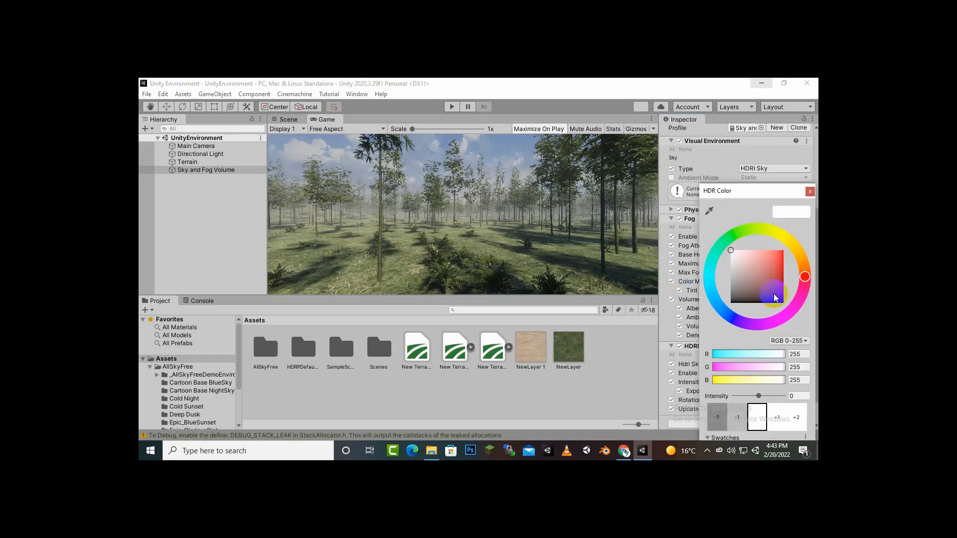
mouse_move(750, 276)
mouse_down()
mouse_move(760, 261)
mouse_move(783, 270)
mouse_move(797, 247)
mouse_up()
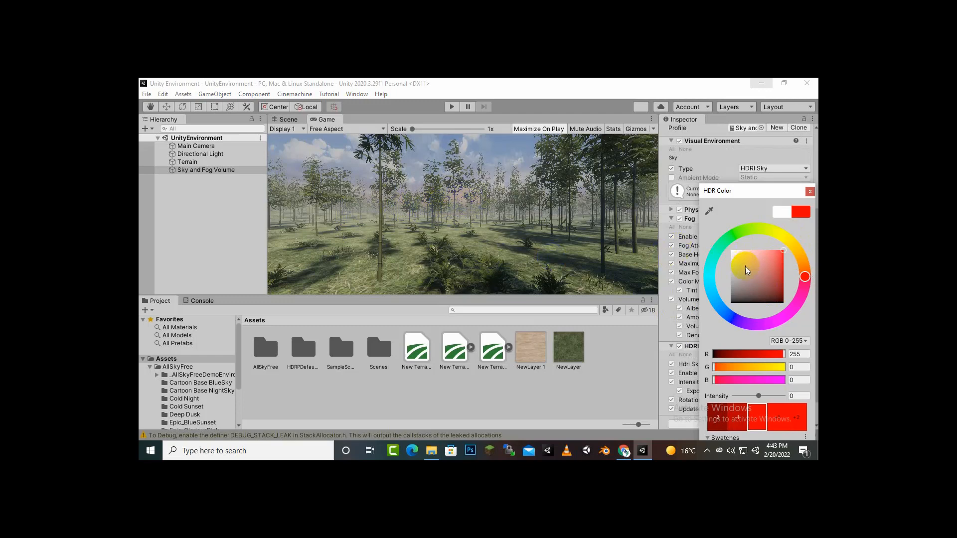
click(682, 220)
click(761, 292)
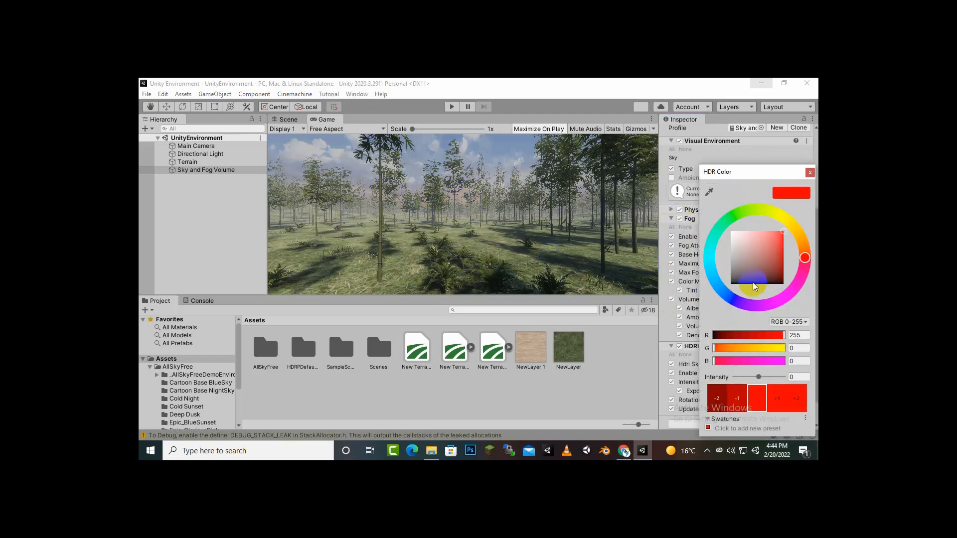
click(810, 173)
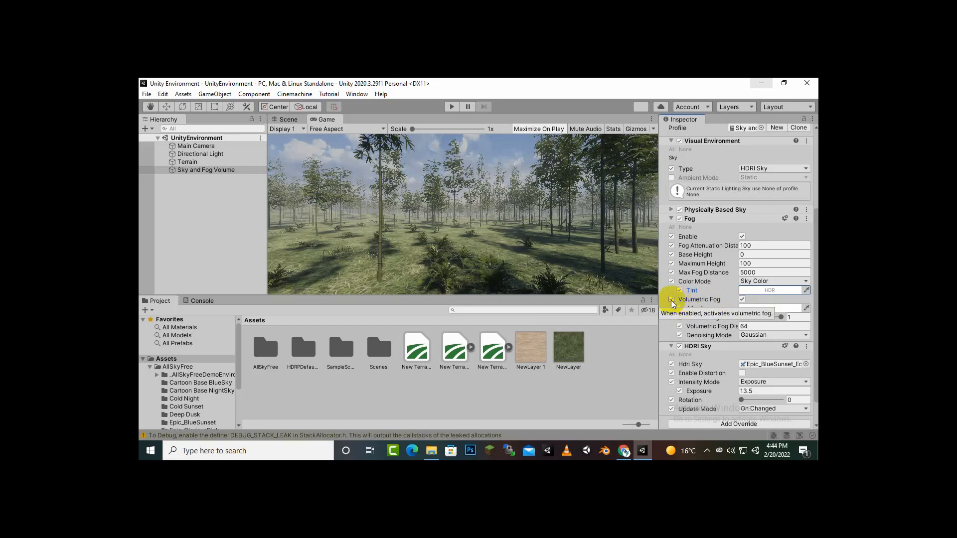
- Turn volumetric fog off for comparison and enable it again
click(742, 299)
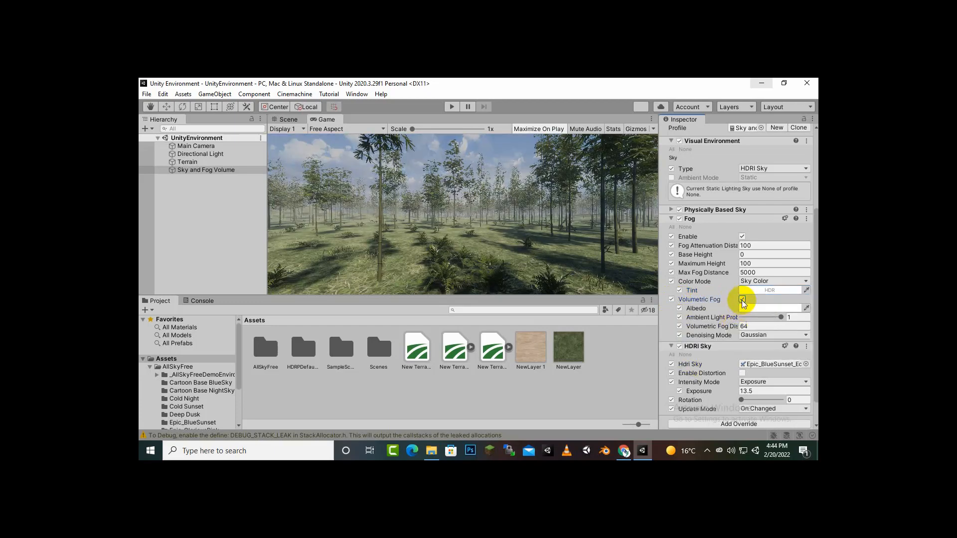
click(742, 299)
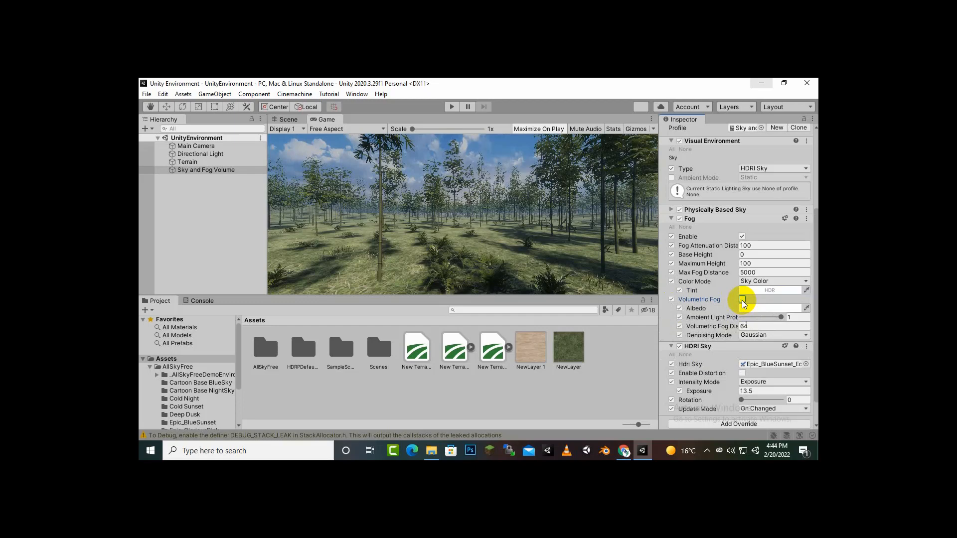
click(743, 300)
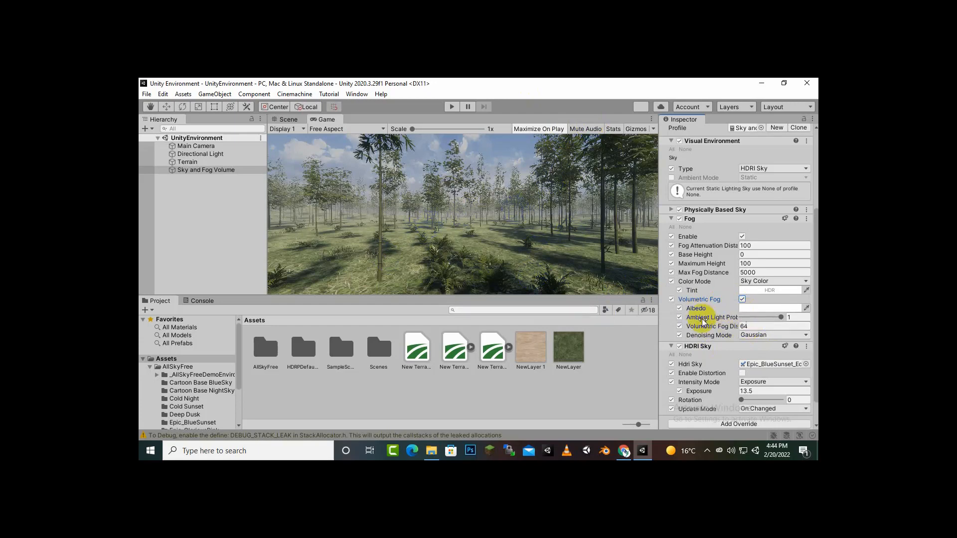
- Try other volumetric fog albedo and ambient light probe values, returning them to white and 1
click(753, 309)
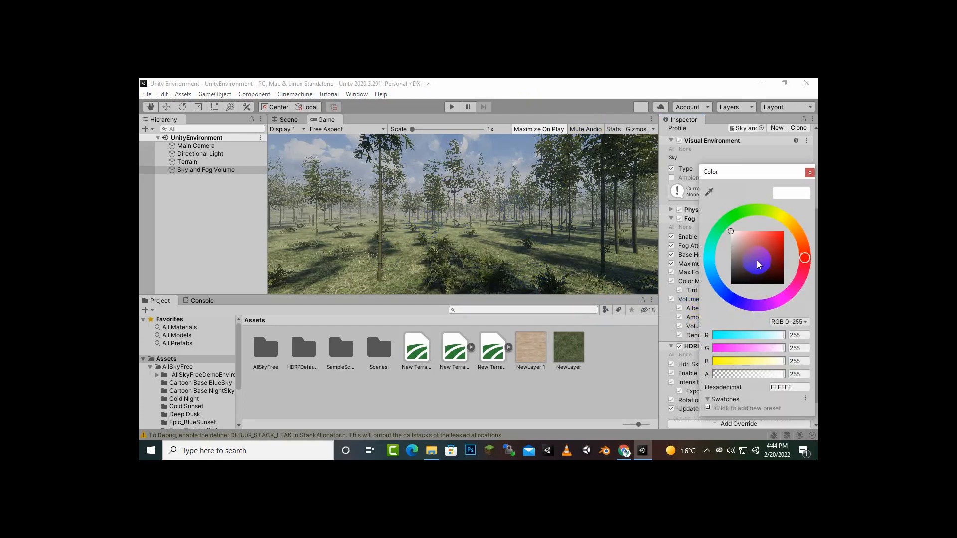
mouse_move(756, 260)
mouse_down()
mouse_move(797, 198)
mouse_move(727, 248)
mouse_move(785, 286)
mouse_move(797, 280)
mouse_move(779, 252)
mouse_move(719, 226)
mouse_up()
click(810, 172)
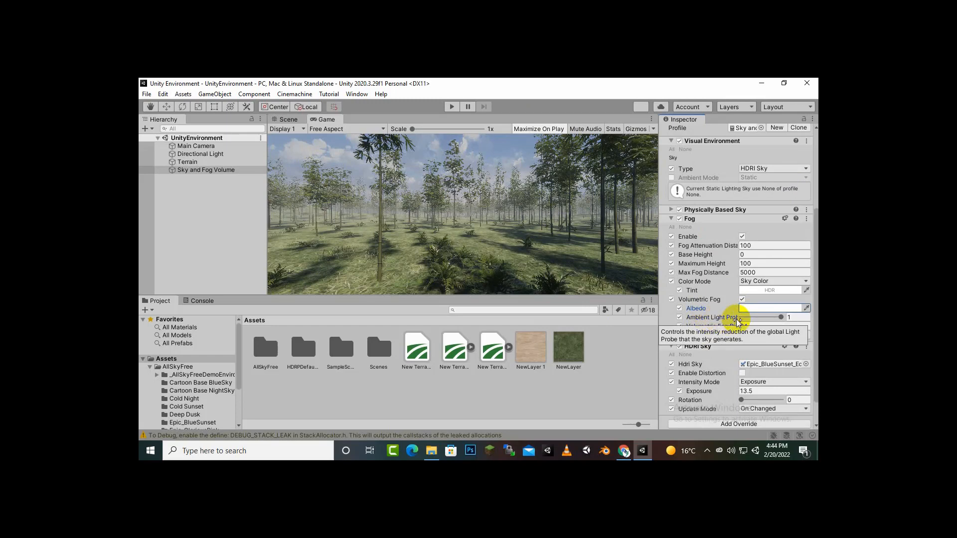
drag(781, 318, 806, 306)
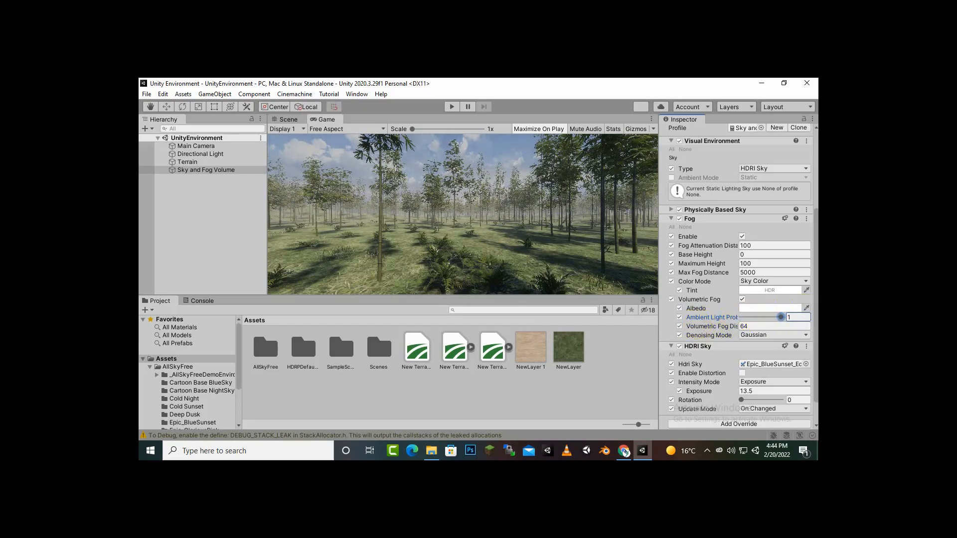
- Try a volumetric fog distance of 200, return it to 64, and keep the denoising mode at Gaussian
click(732, 327)
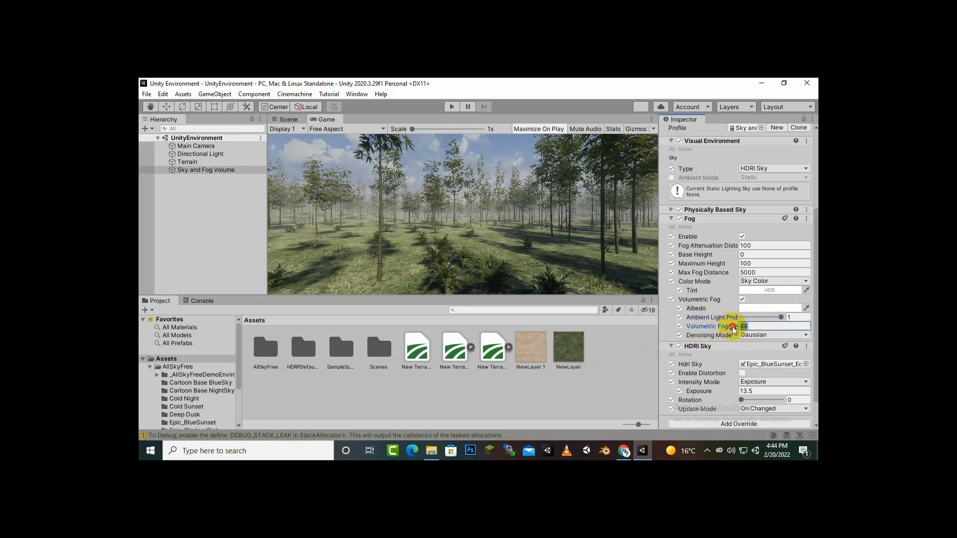
text(200)
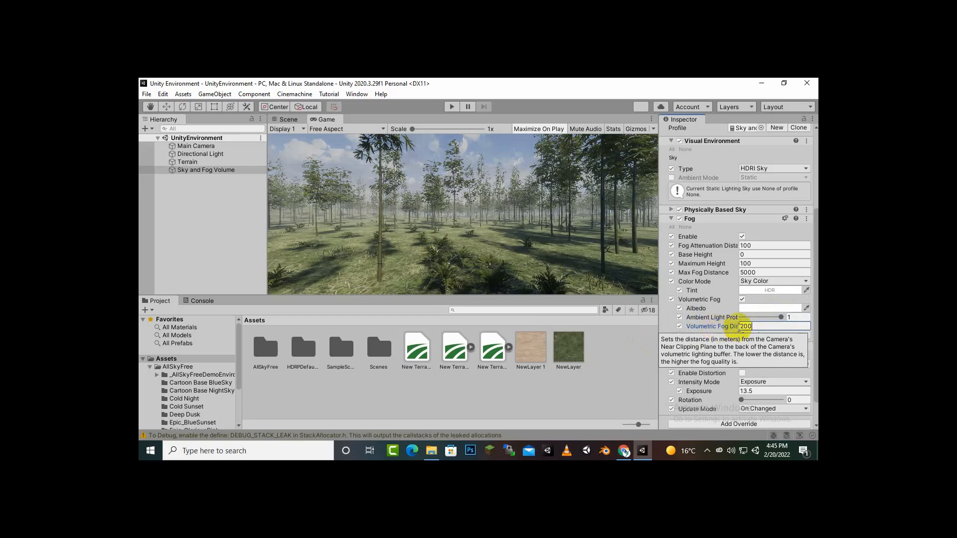
key(Return)
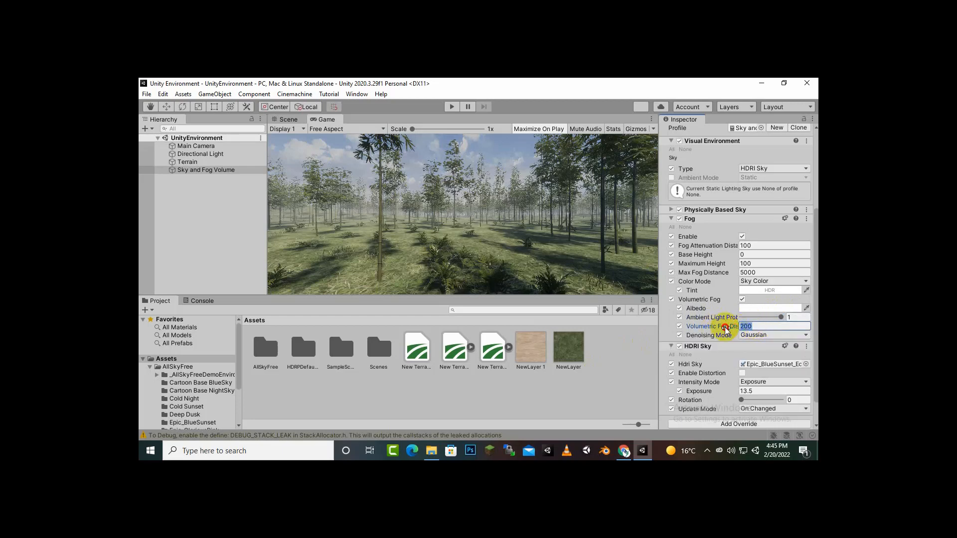
text(6)
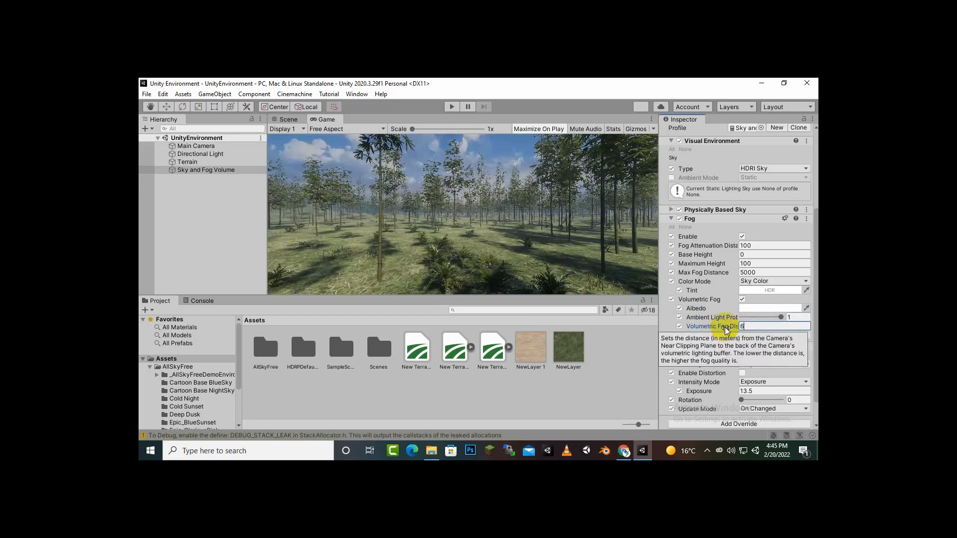
text(4)
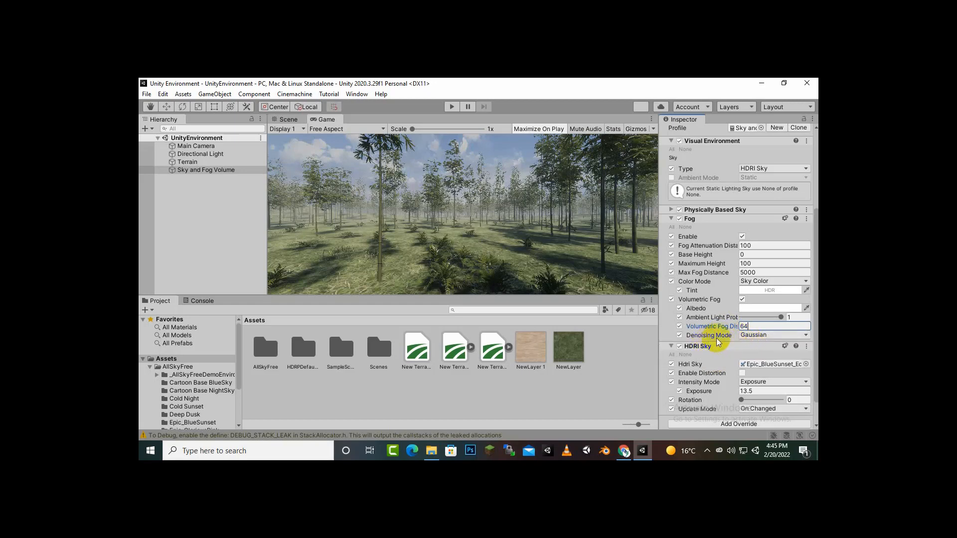
click(758, 336)
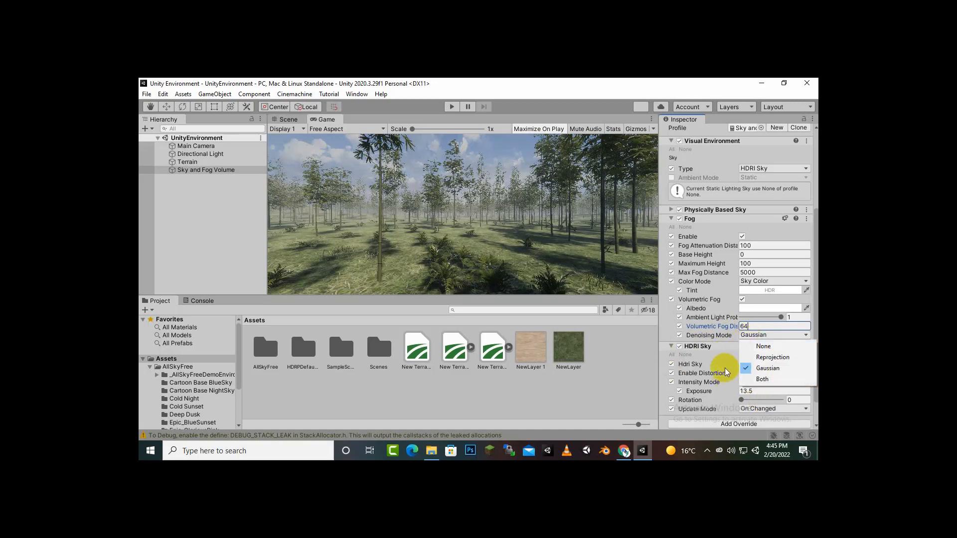
click(705, 335)
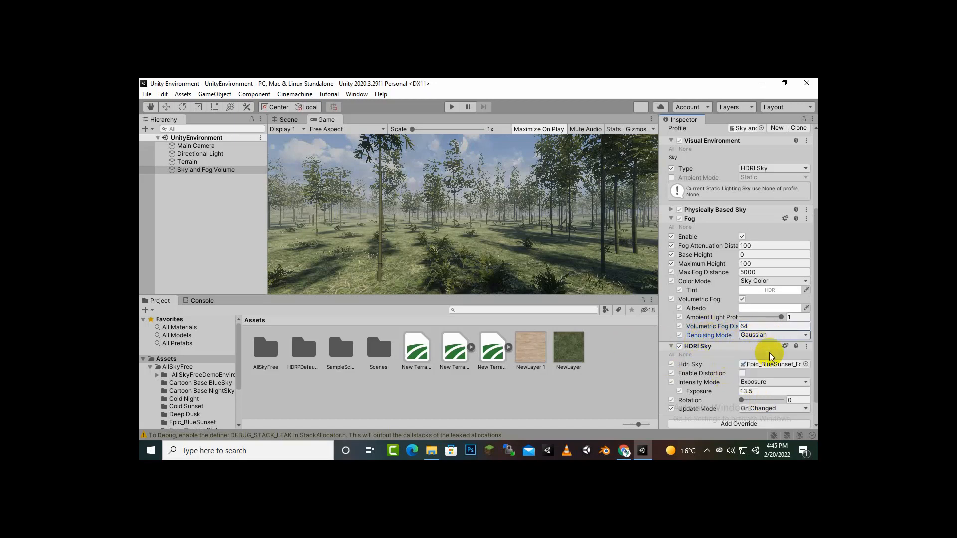
- Set the HDRI sky's rotation to 72 and its update mode to Realtime with an update period of 5
scroll(732, 358, down, 2)
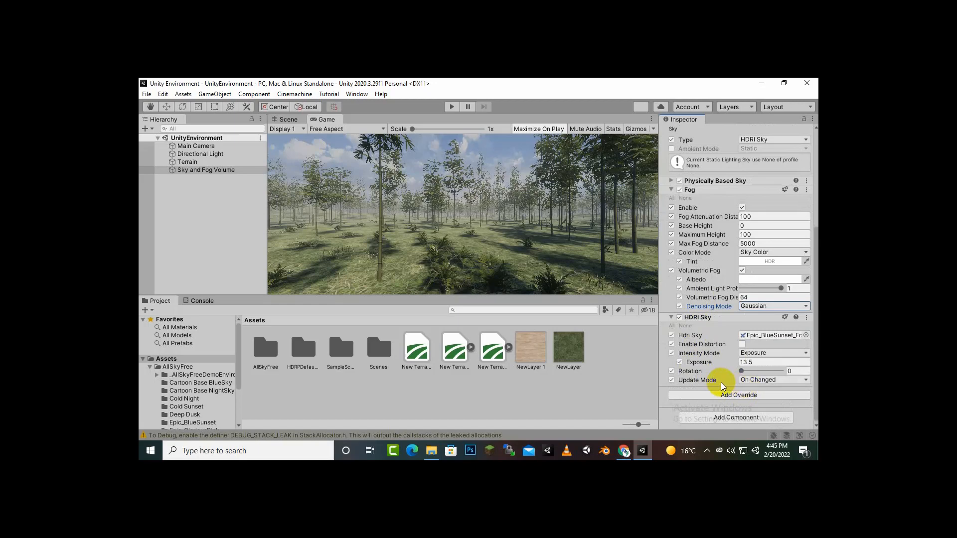
mouse_move(720, 382)
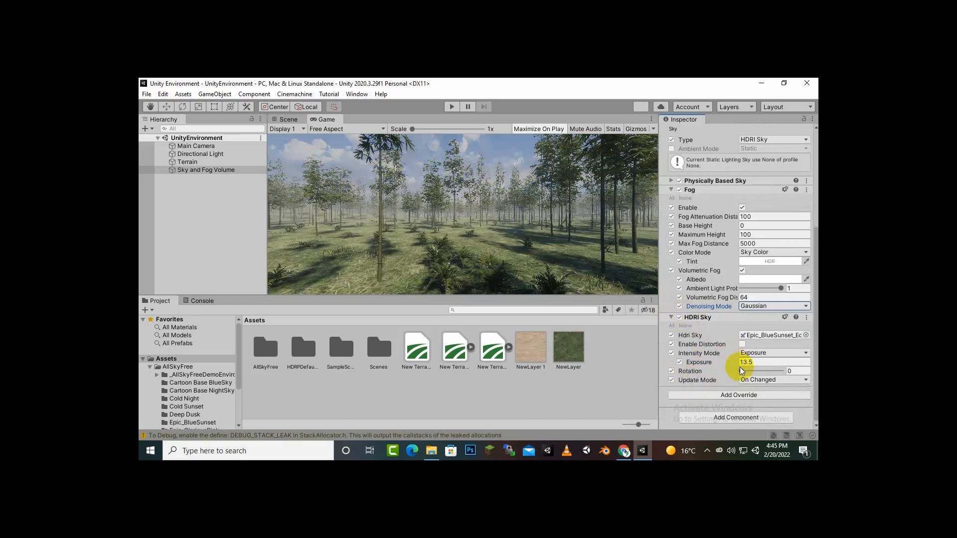
drag(742, 370, 749, 372)
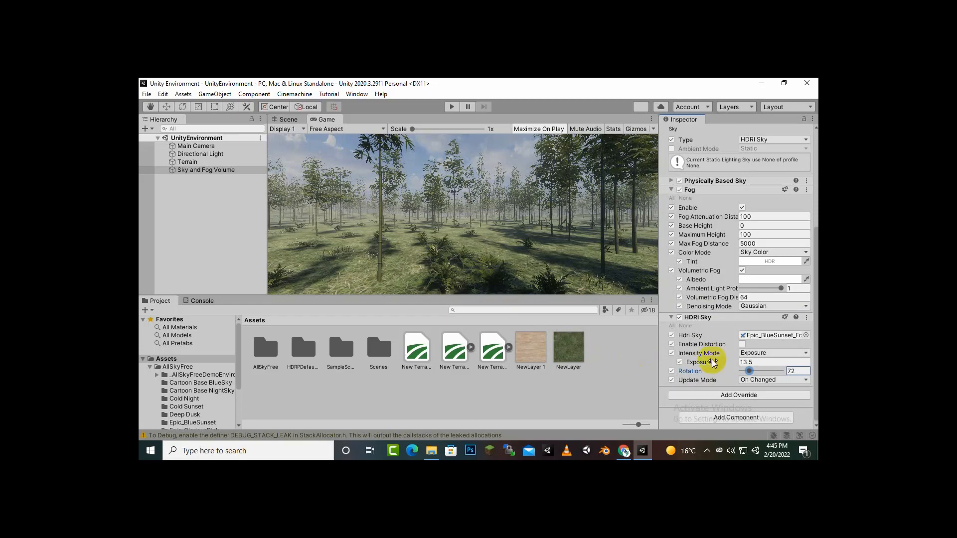
click(776, 380)
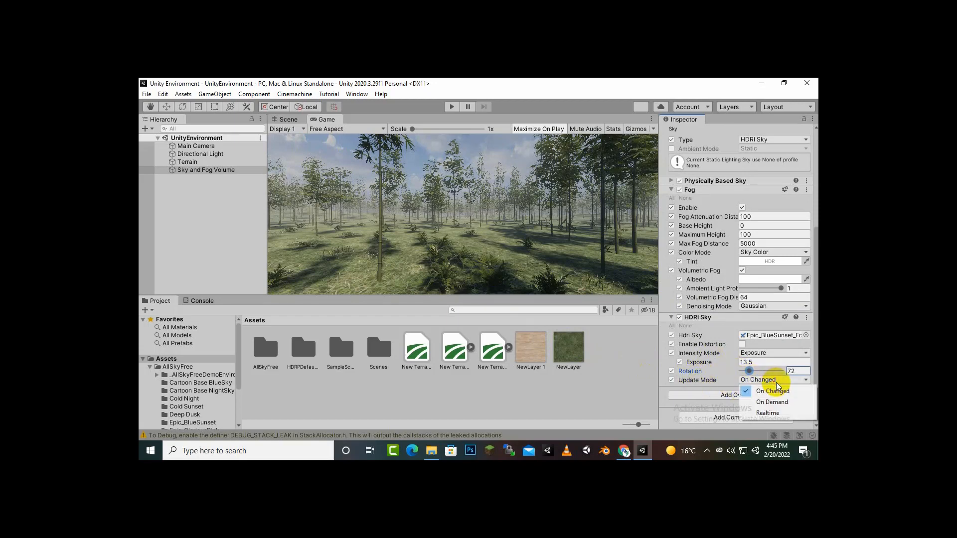
click(776, 414)
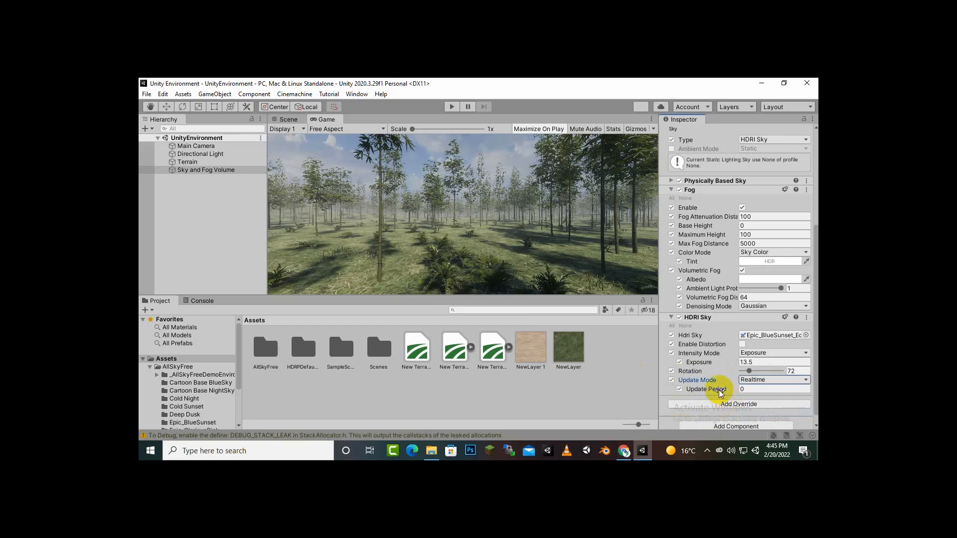
click(755, 390)
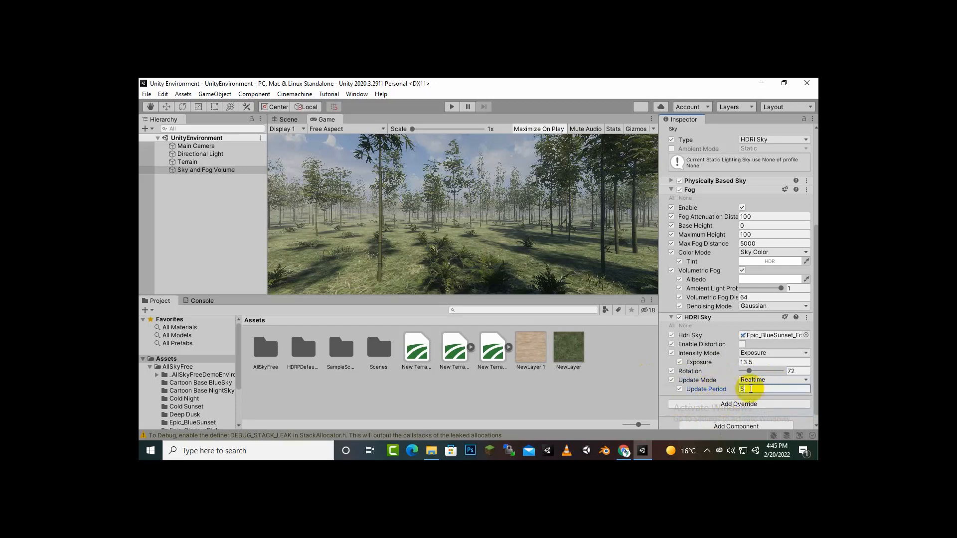
- Run the scene in play mode to check the sky and fog, and stop it
click(452, 107)
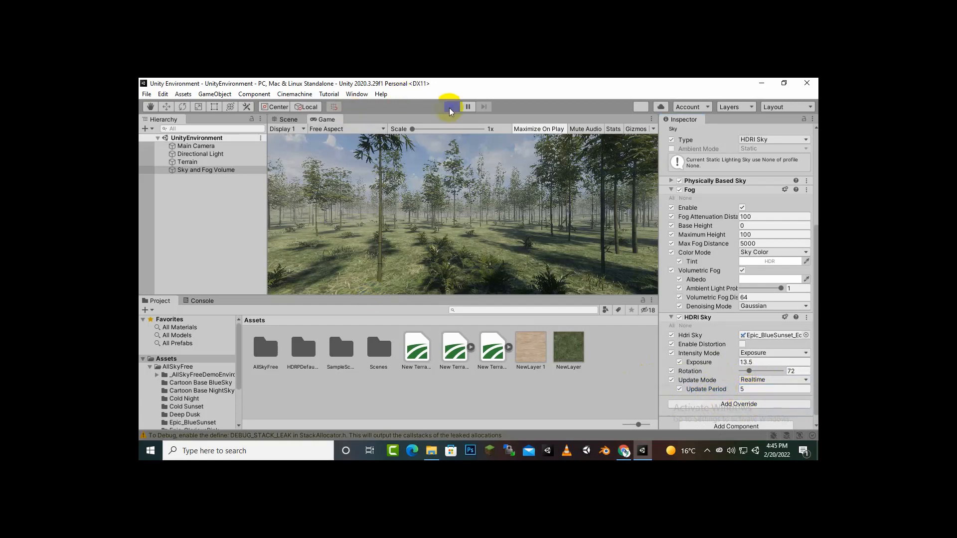
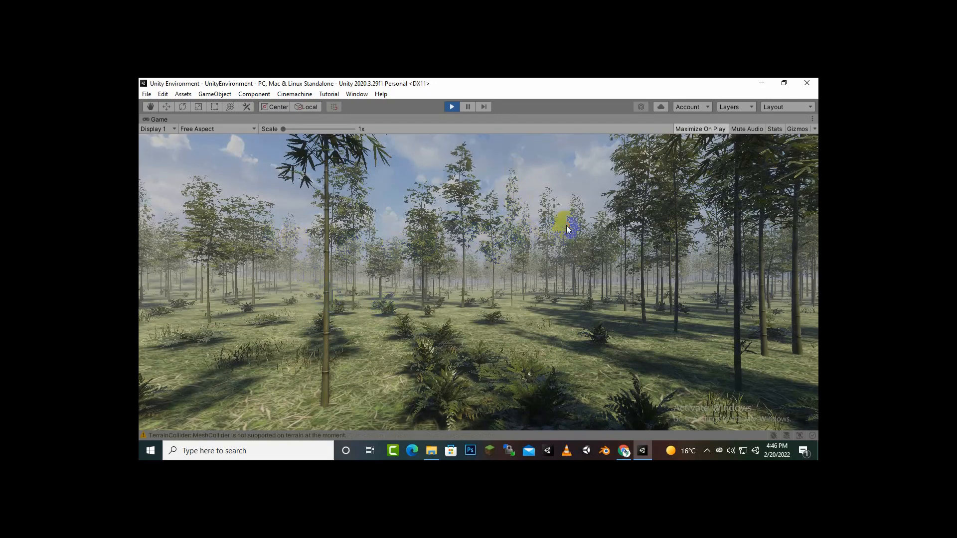
click(423, 306)
click(450, 107)
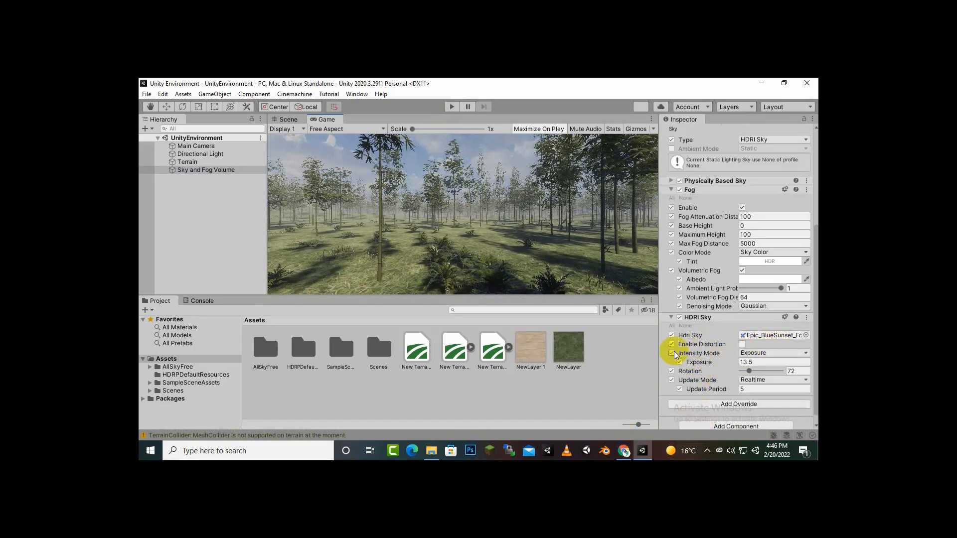
- Enable distortion on the HDRI sky, keeping the Procedural distortion mode
click(742, 344)
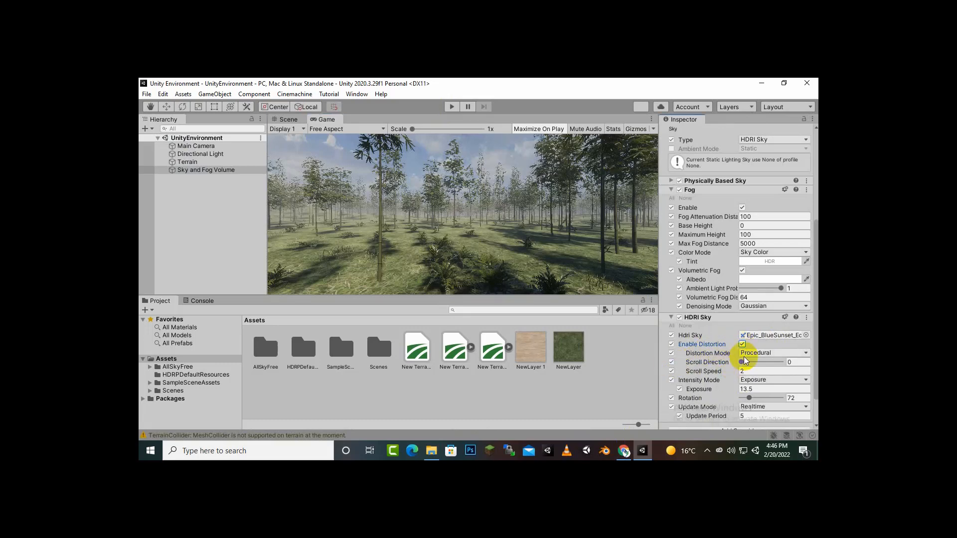
click(758, 355)
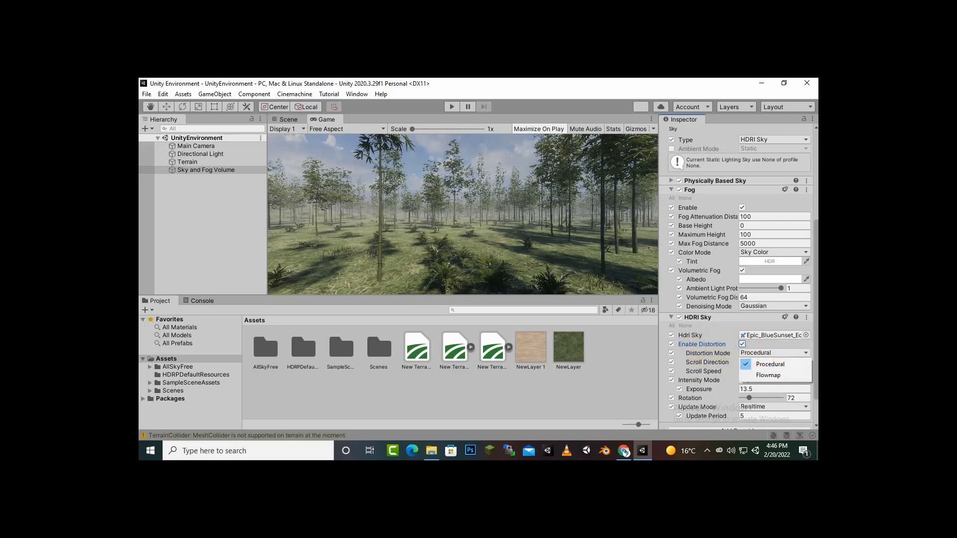
click(817, 329)
- Set the HDRI sky distortion's scroll speed to 5 and its scroll direction to 18
scroll(732, 388, down, 3)
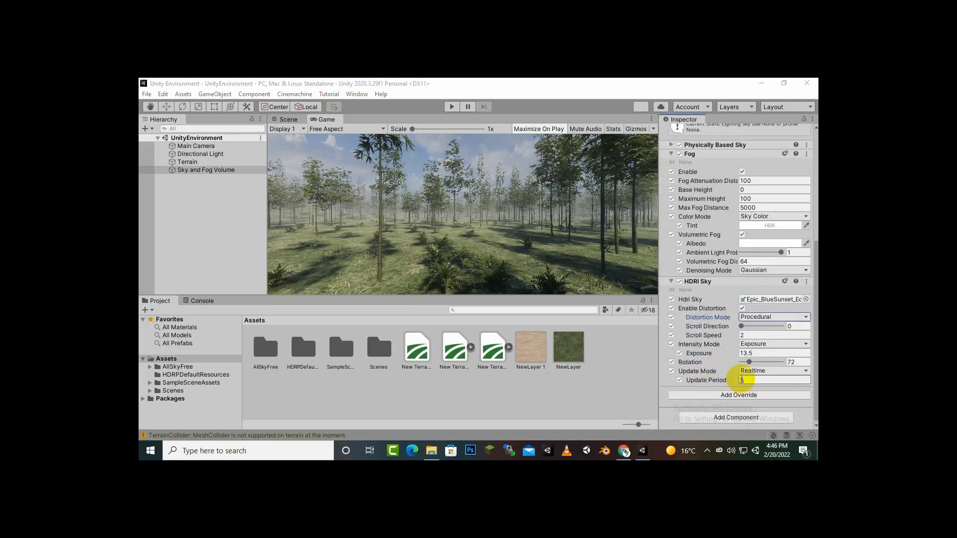
click(738, 380)
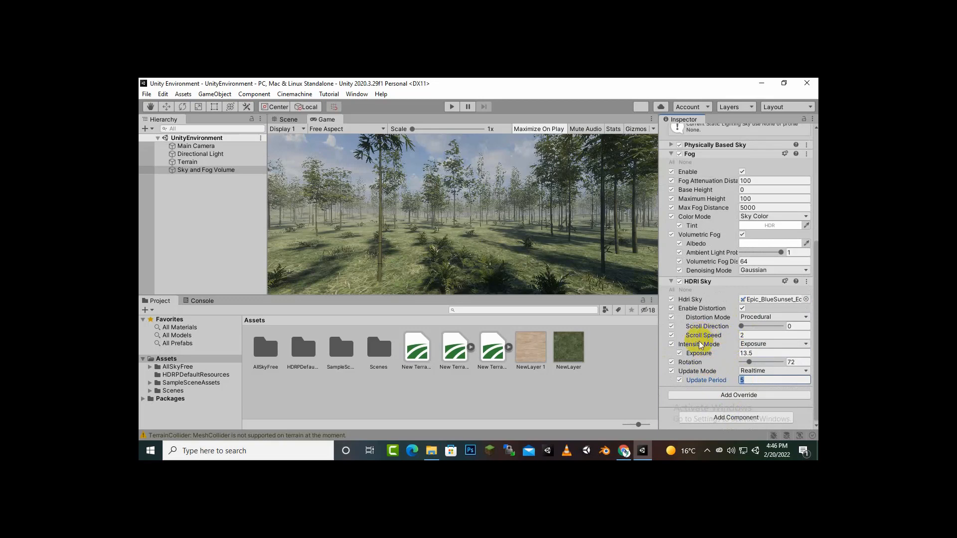
click(749, 335)
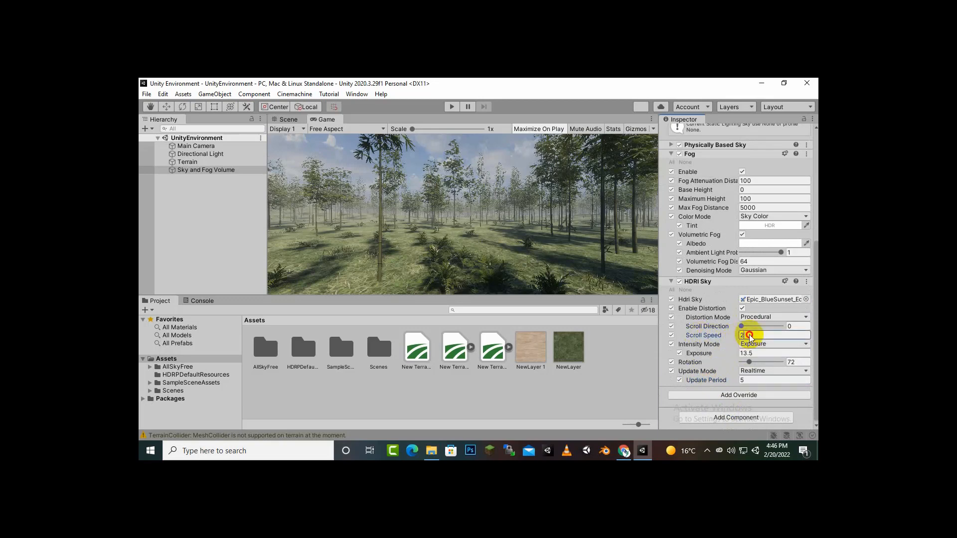
text(5)
click(742, 327)
drag(741, 326, 744, 329)
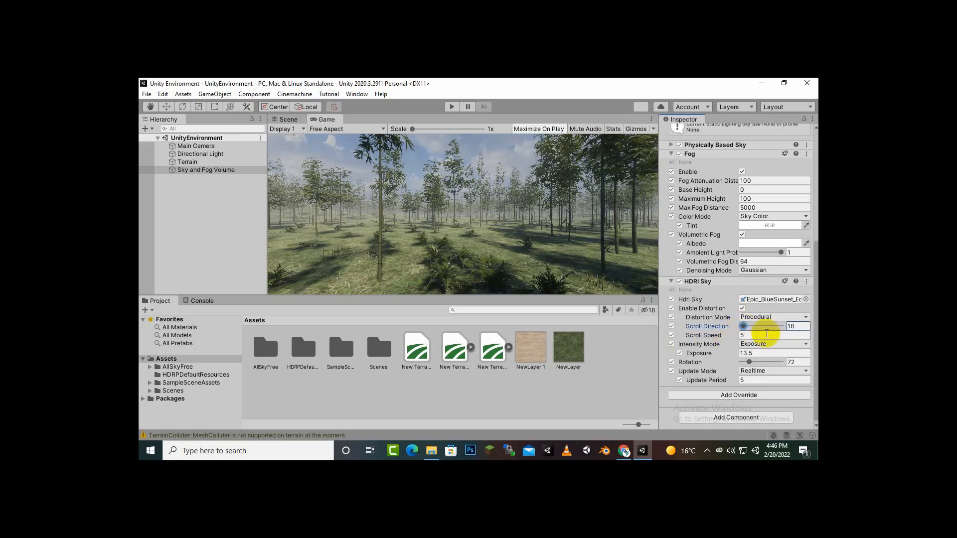
- Run the scene in play mode to check the movement of the distorted sky, and stop it
click(453, 107)
click(513, 248)
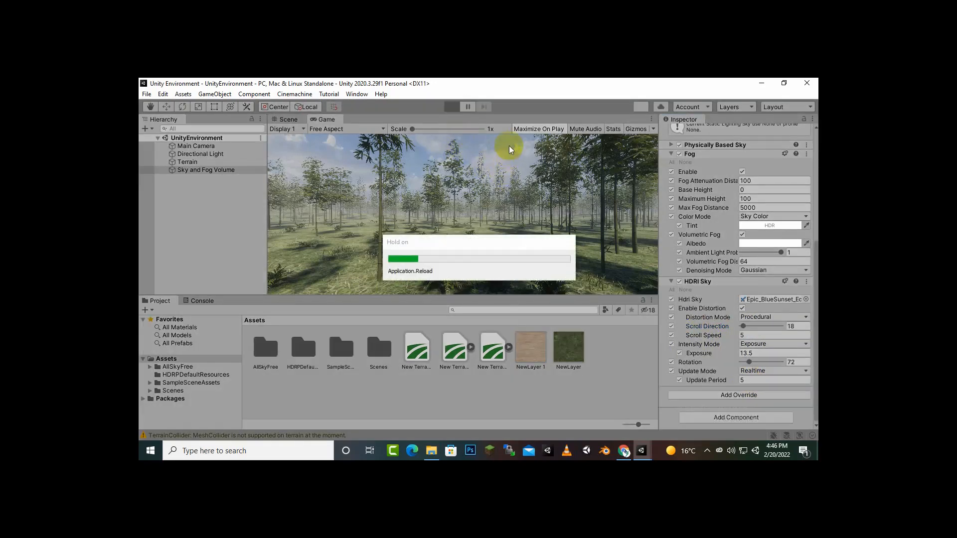
click(465, 174)
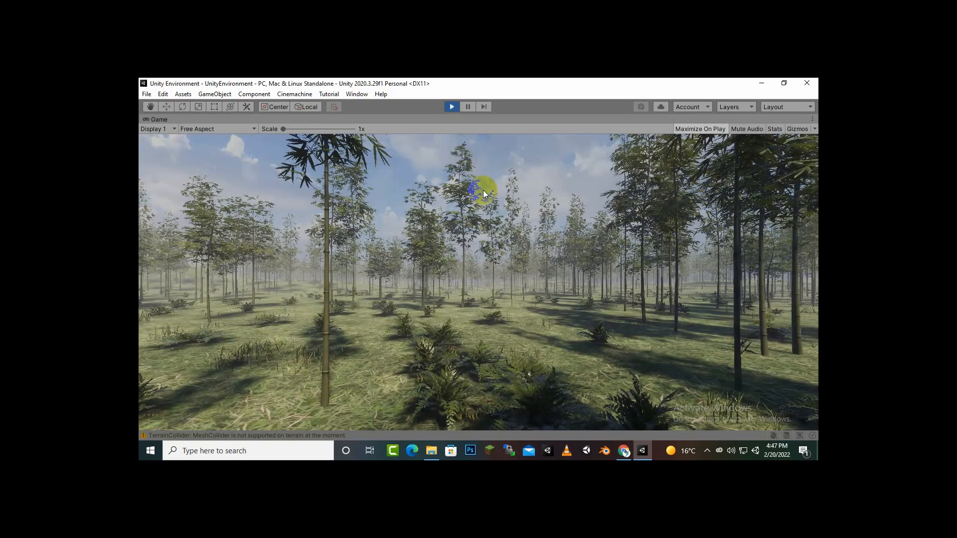
click(479, 183)
click(478, 220)
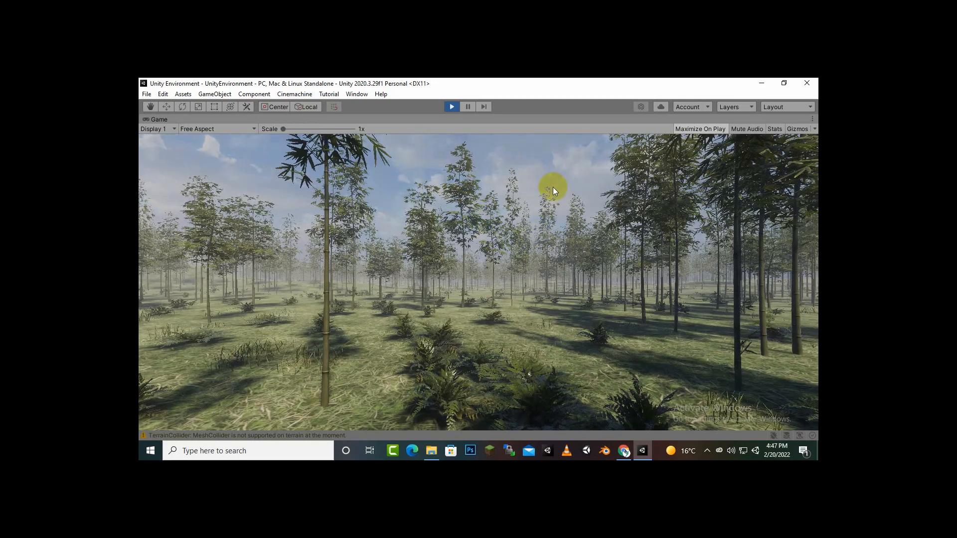
click(448, 219)
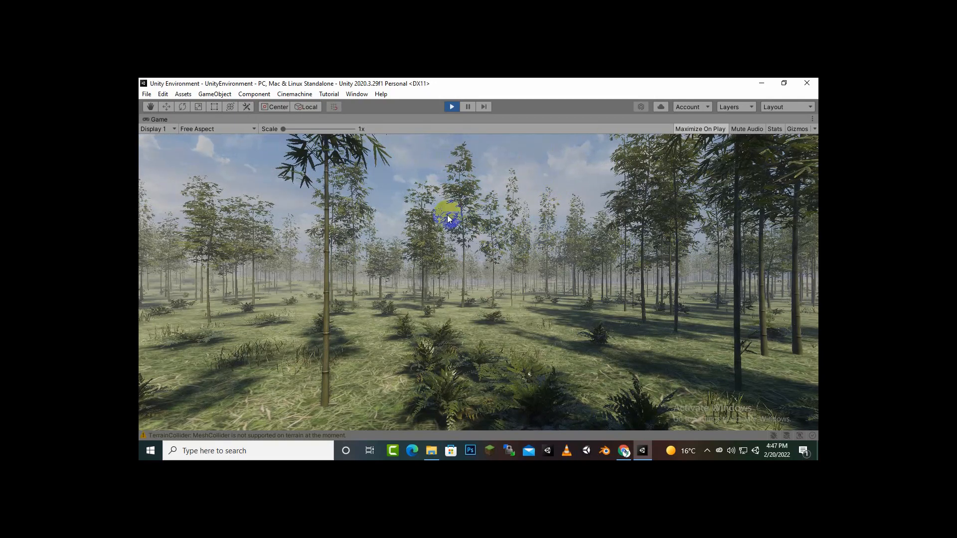
click(453, 106)
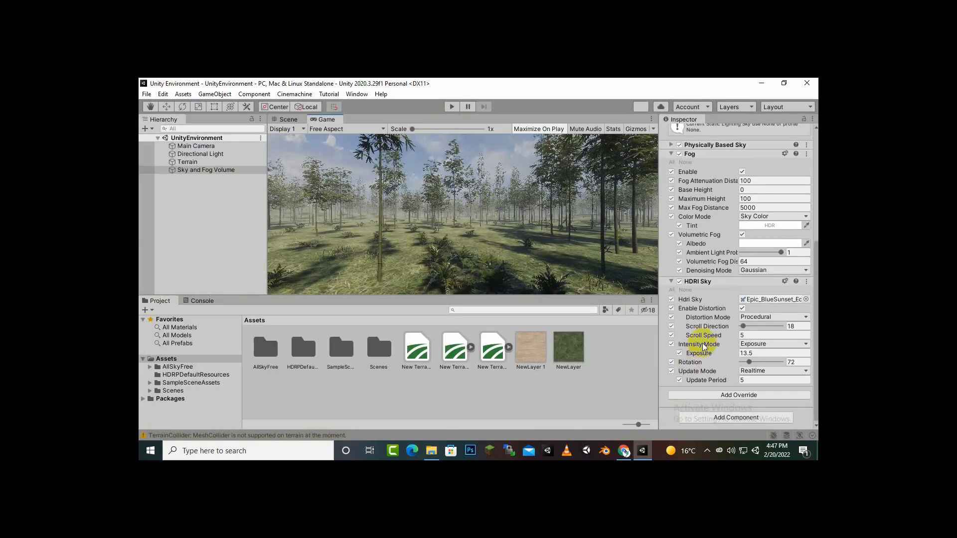
- Set the HDRI sky distortion's scroll speed to 2, keeping the scroll direction
click(745, 335)
text(2)
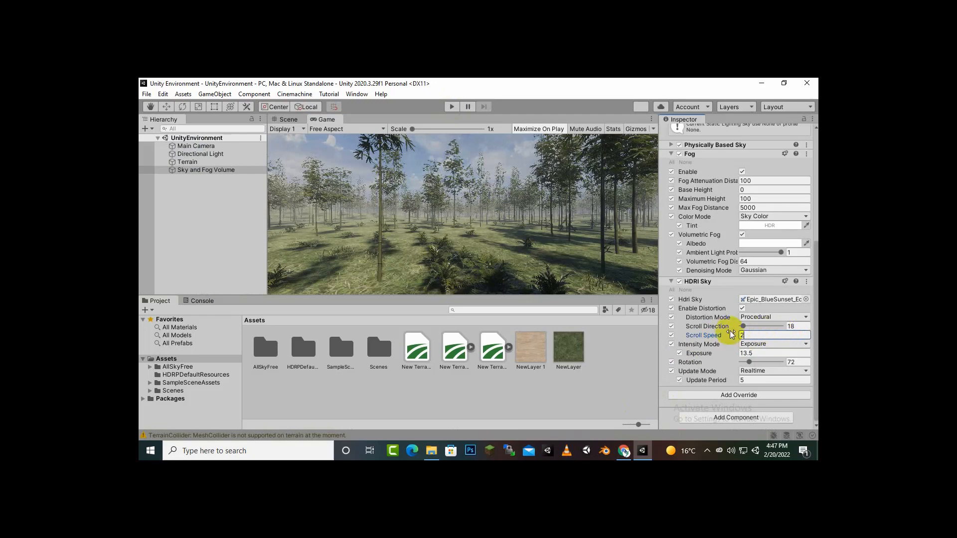
click(788, 326)
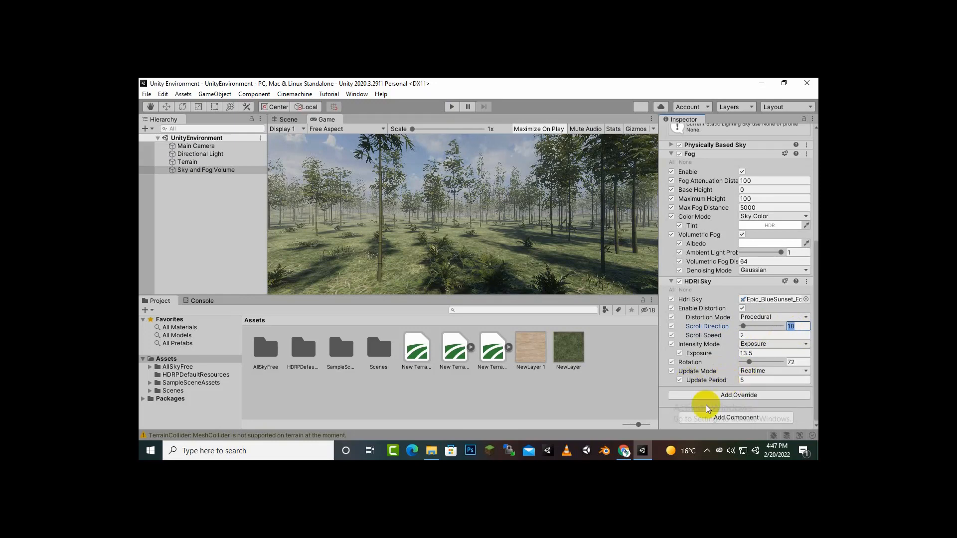
click(706, 452)
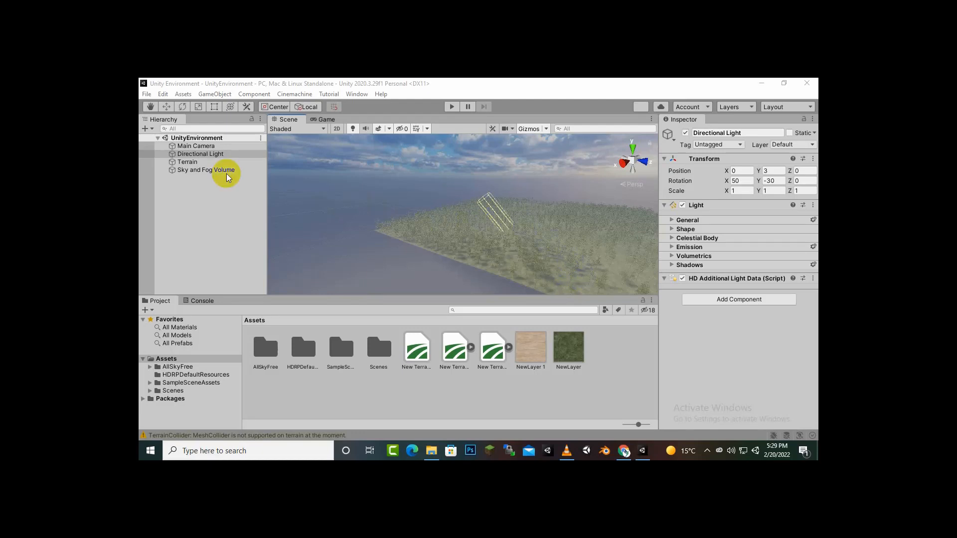
- Move the directional light over the terrain to about X -24, Y 14.4, Z 41.6
click(213, 154)
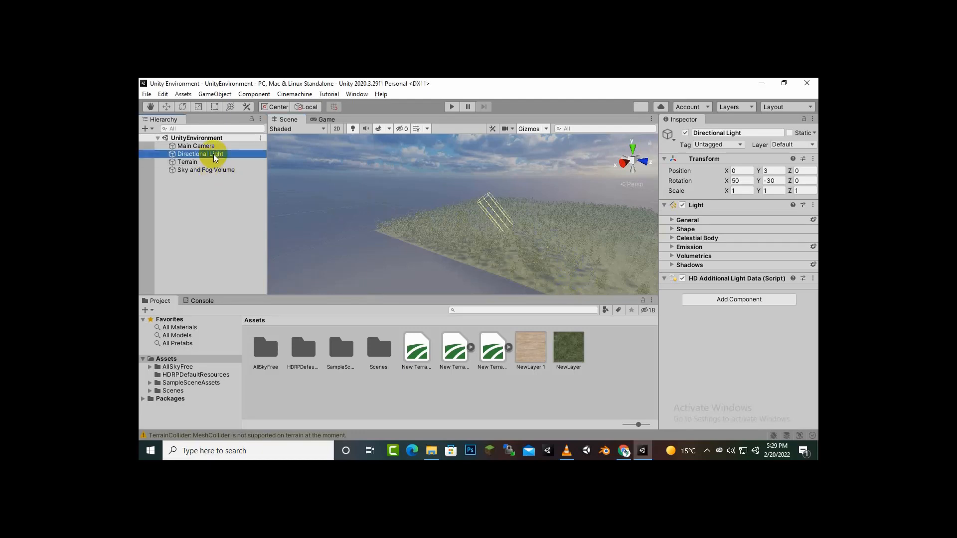
middle_drag(377, 249, 325, 271)
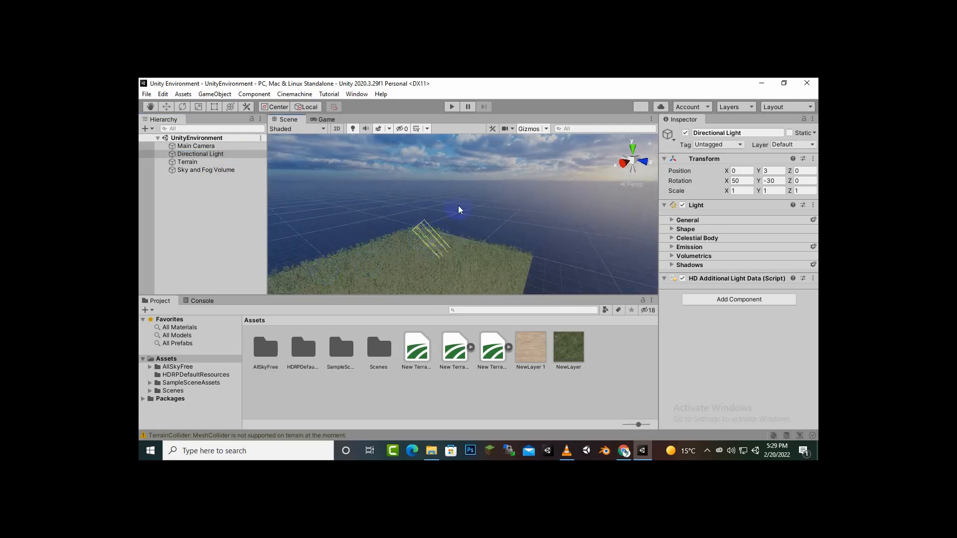
scroll(583, 233, up, 5)
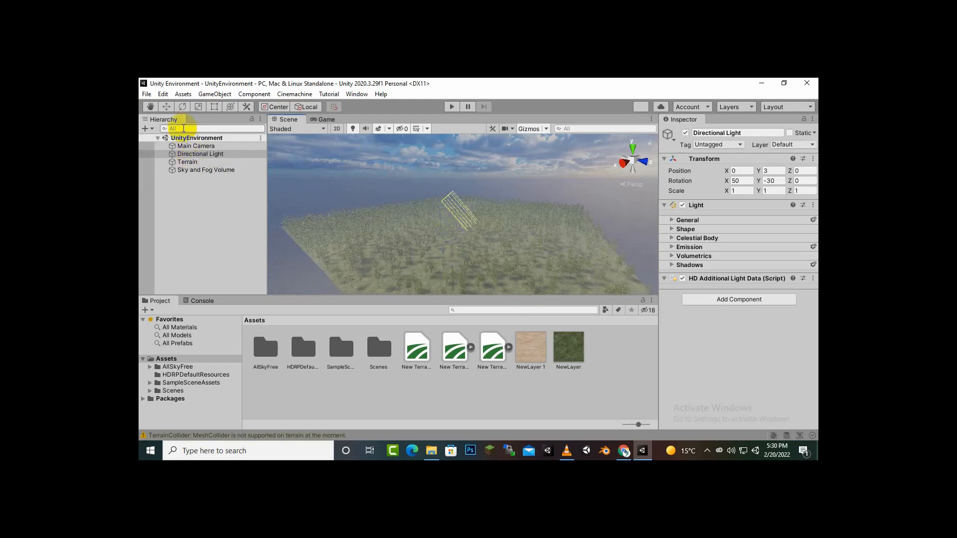
click(166, 107)
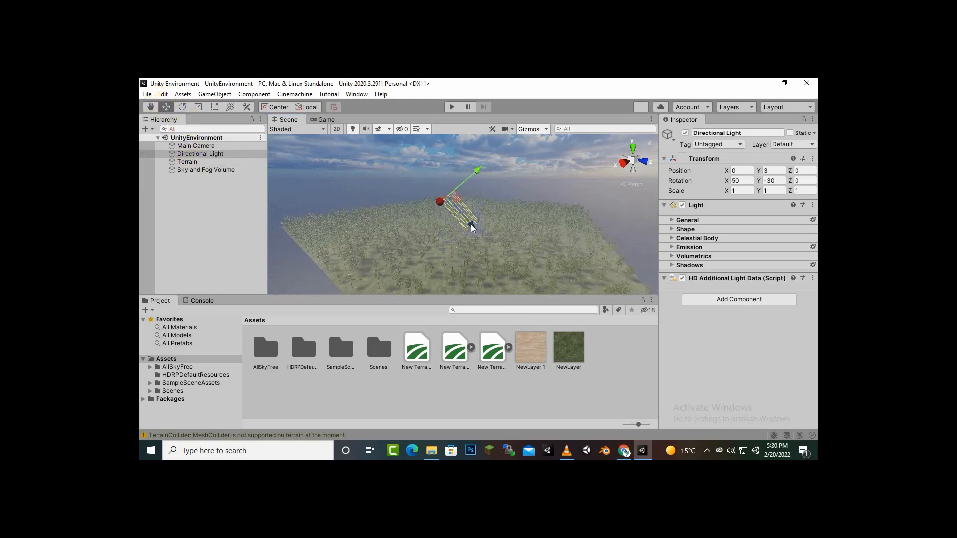
drag(476, 172, 512, 213)
middle_drag(369, 272, 558, 223)
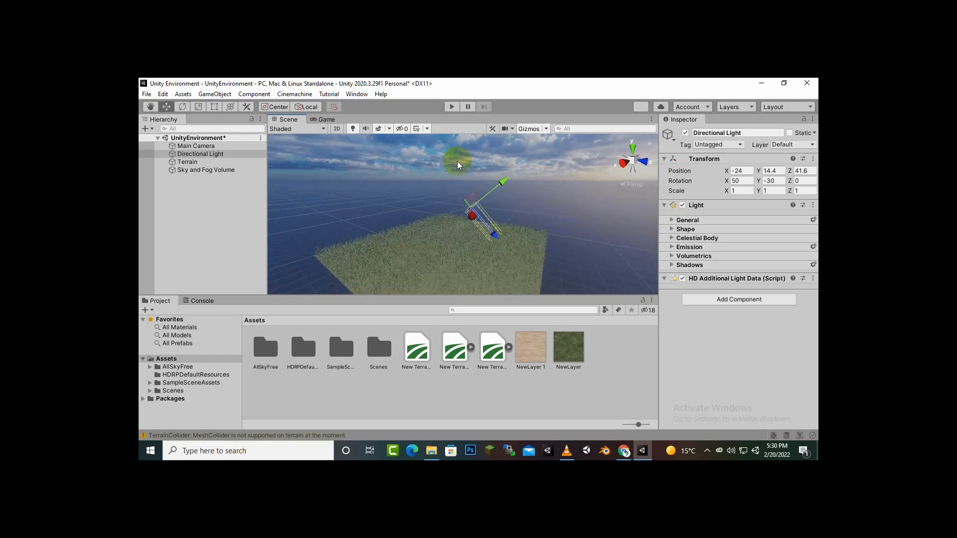
scroll(581, 199, down, 2)
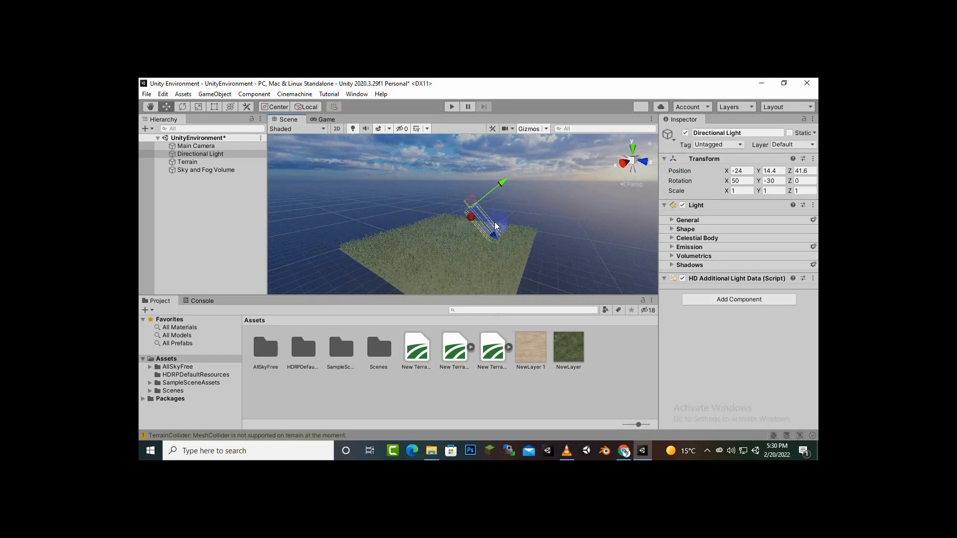
scroll(496, 226, up, 1)
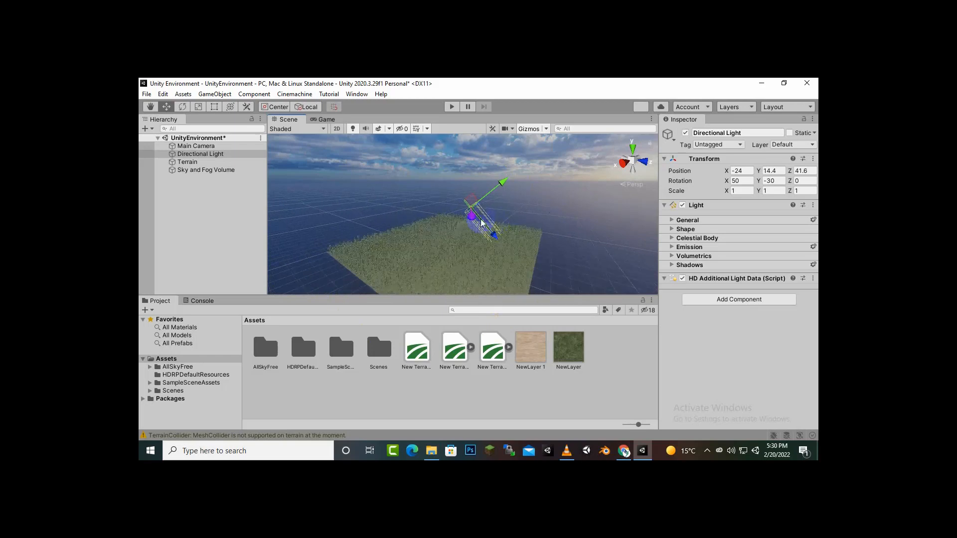
- Copy the Main Camera's Transform component and paste its values onto the directional light's Transform
click(205, 146)
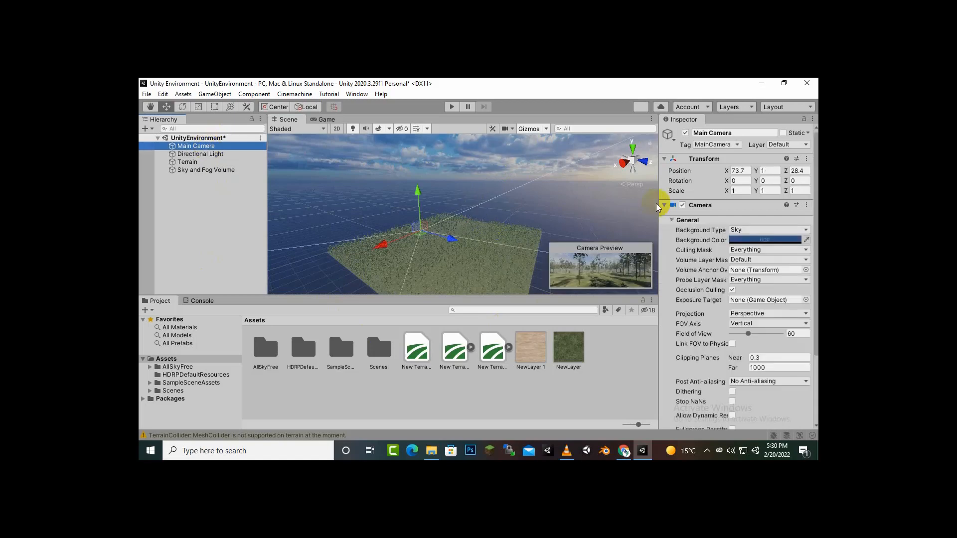
click(808, 159)
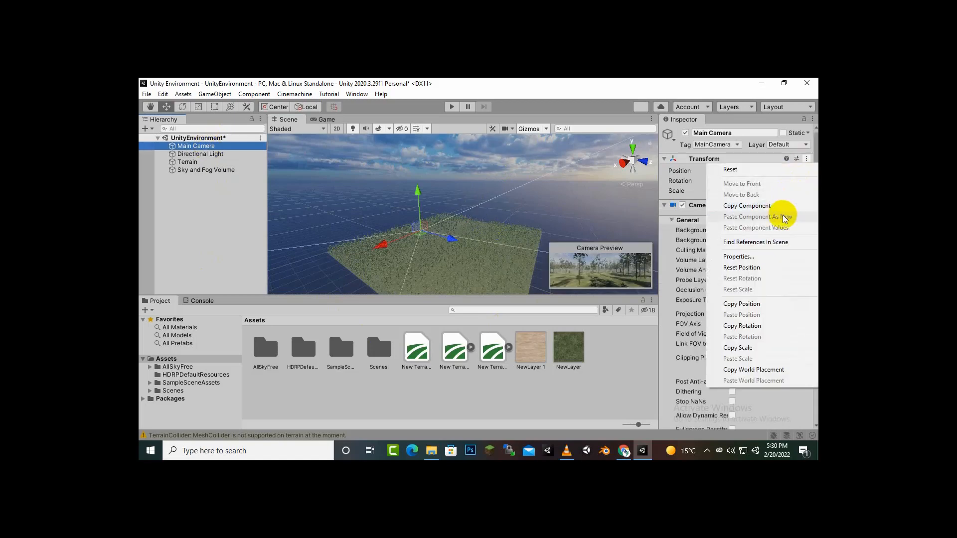
click(765, 208)
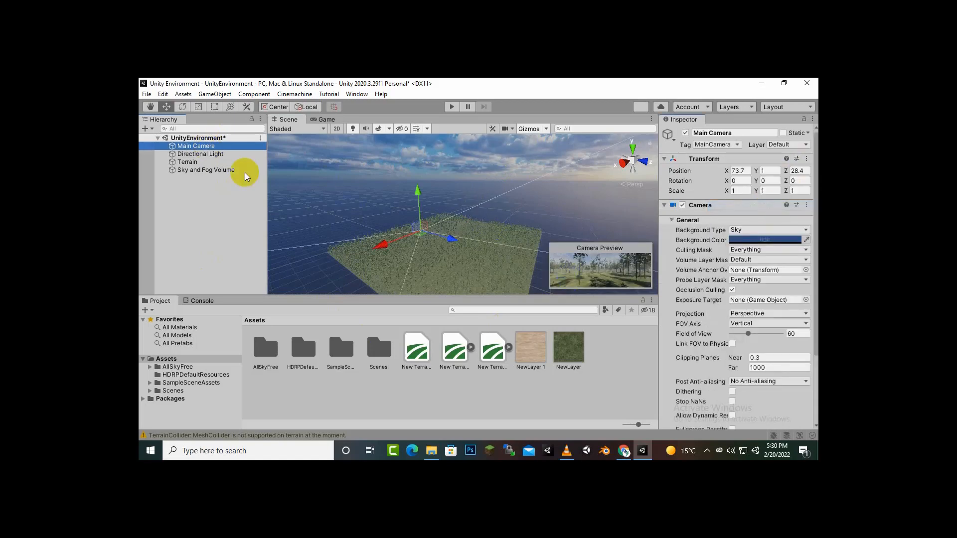
click(208, 158)
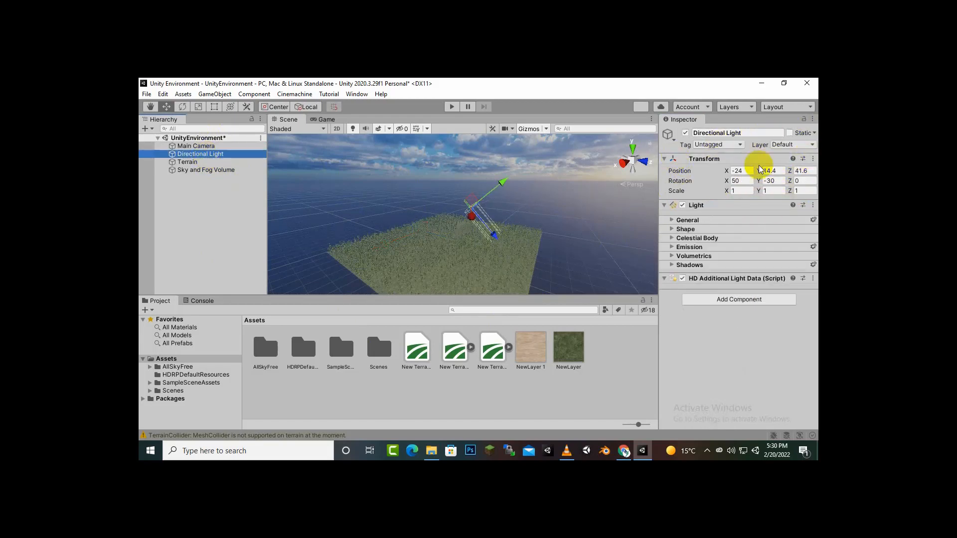
click(200, 146)
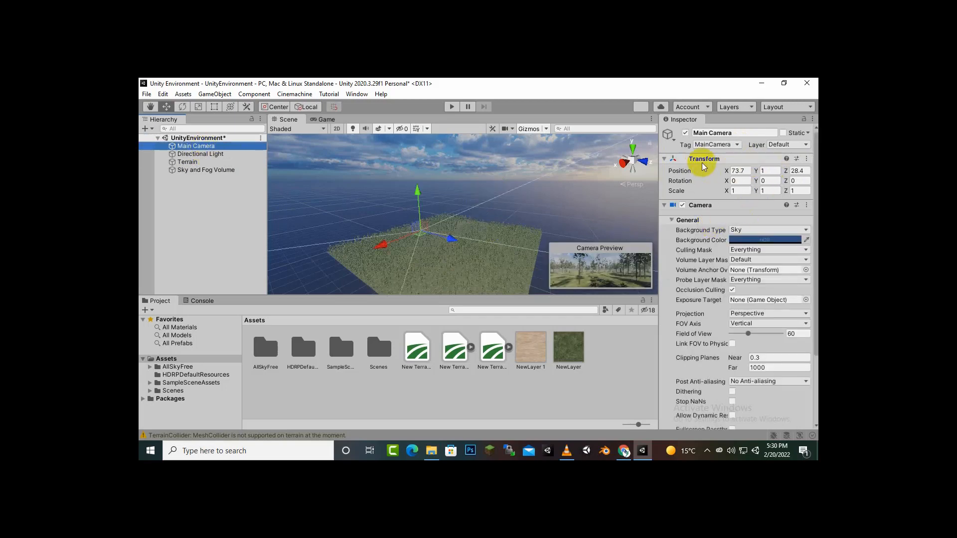
click(194, 154)
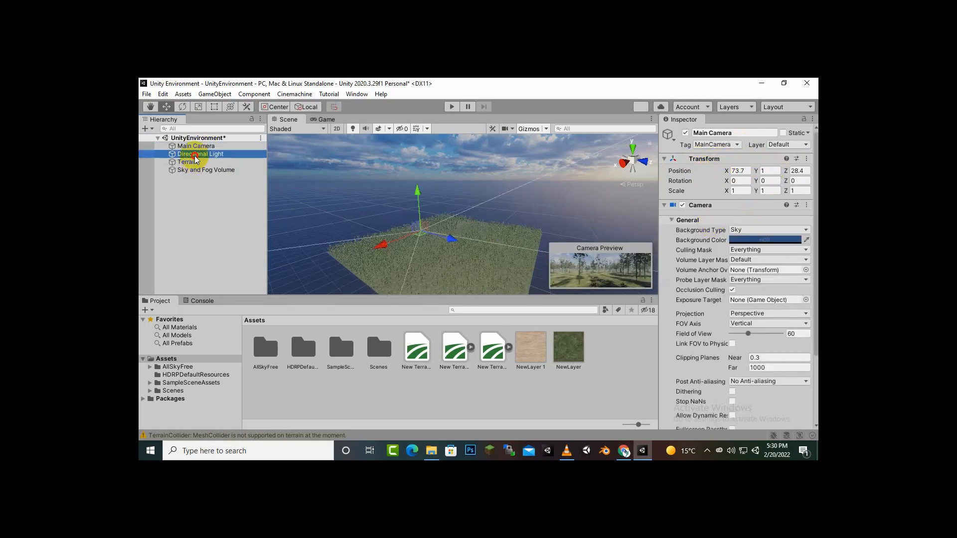
click(813, 158)
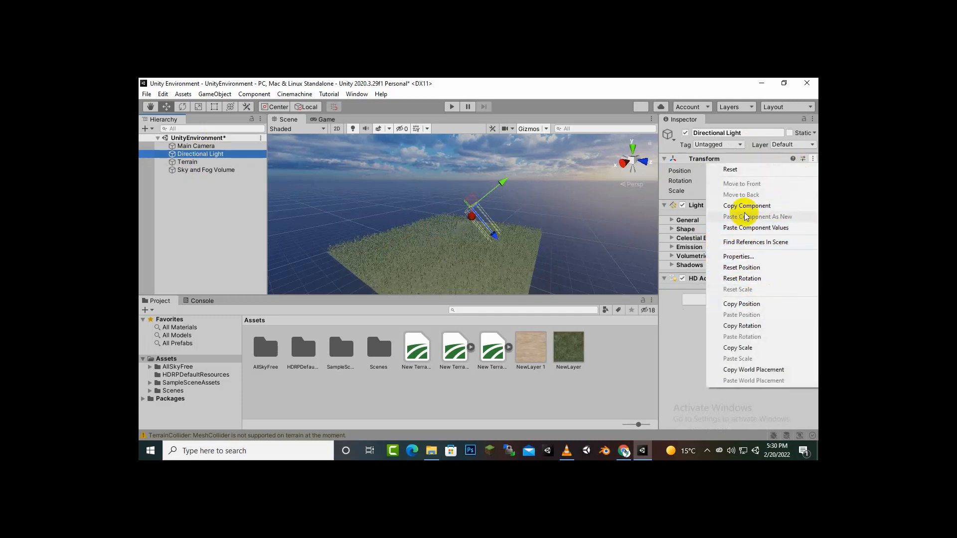
click(752, 228)
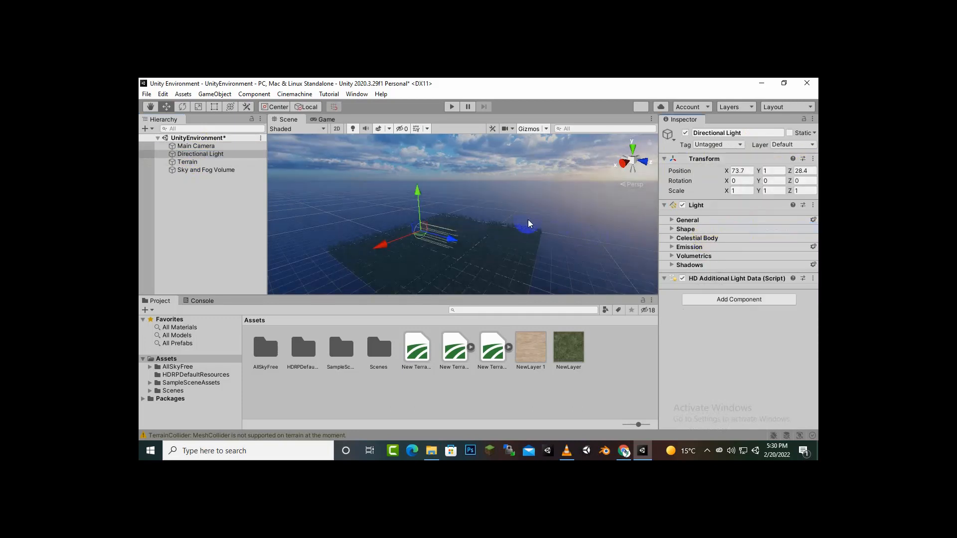
- Raise the directional light to a Y position of about 6.4 and check the lighting in the game view
middle_drag(479, 256, 593, 206)
scroll(445, 241, up, 5)
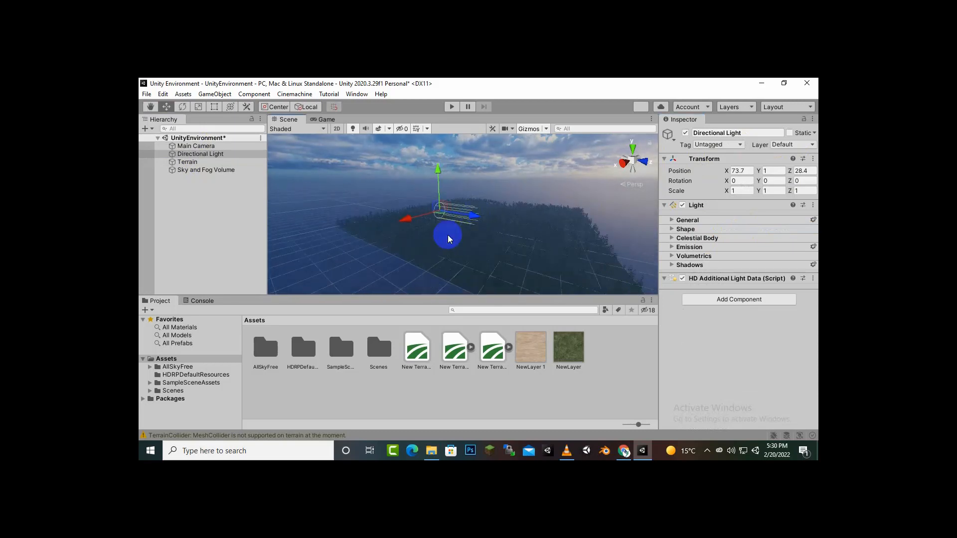
scroll(444, 240, up, 2)
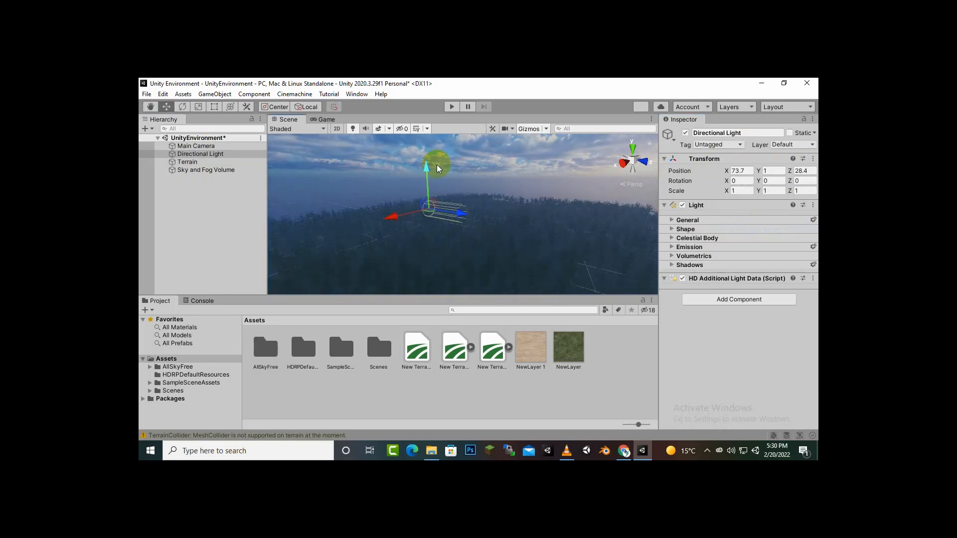
drag(427, 169, 427, 160)
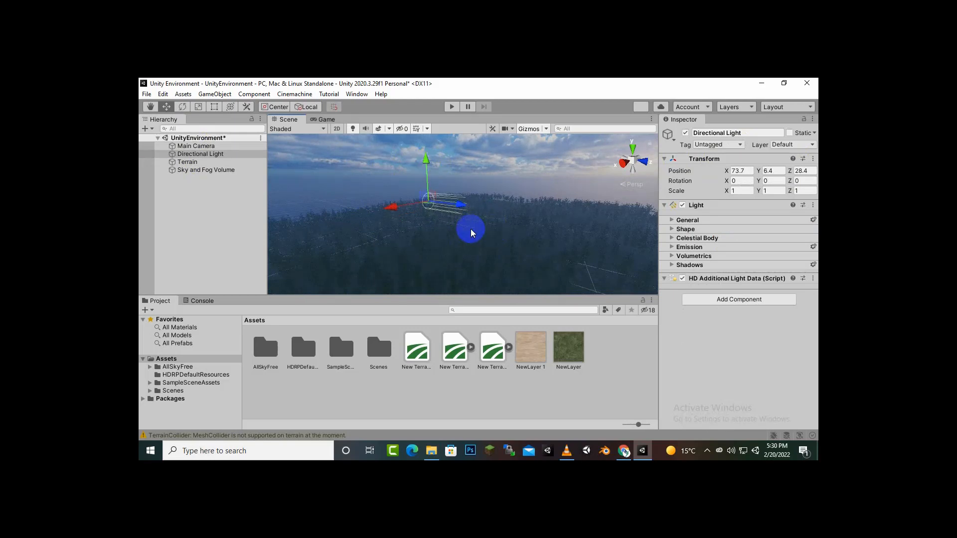
click(329, 119)
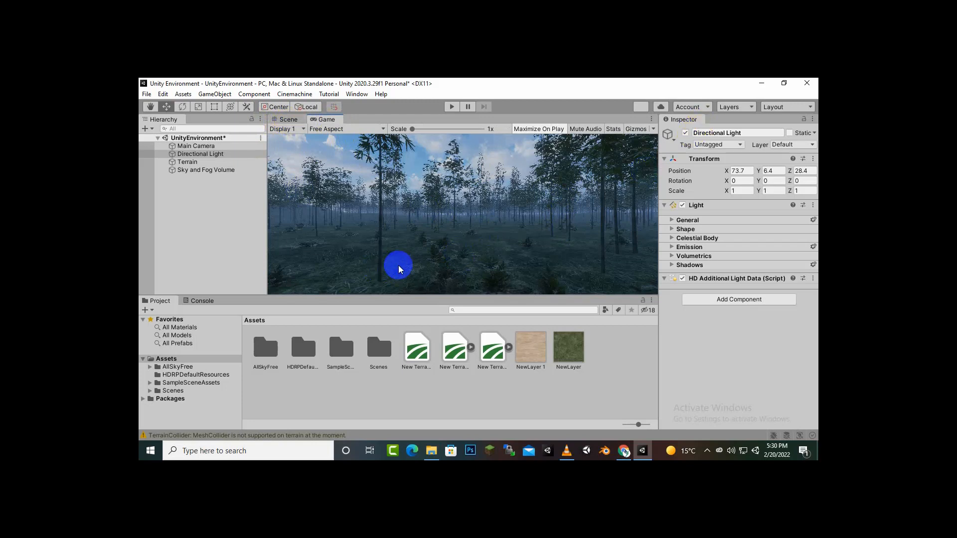
click(285, 121)
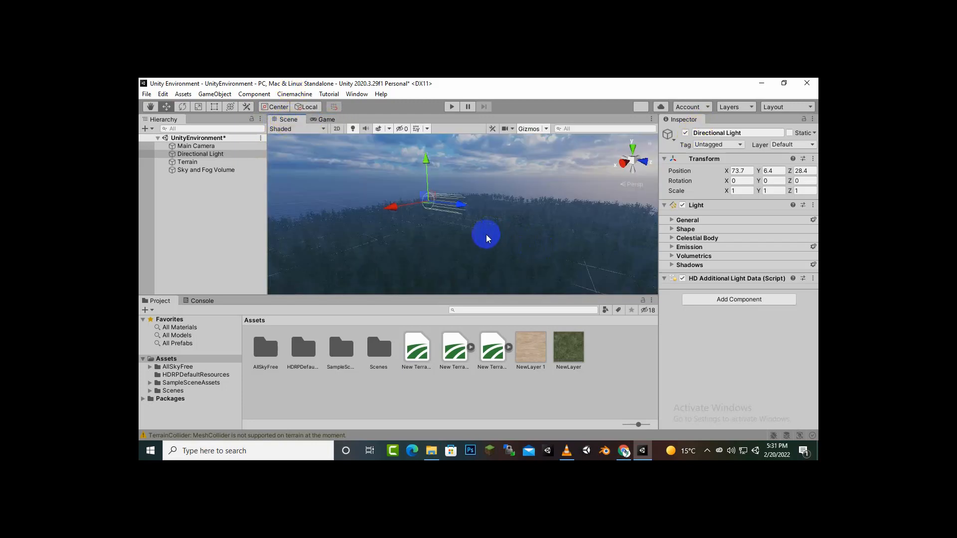
scroll(471, 231, up, 3)
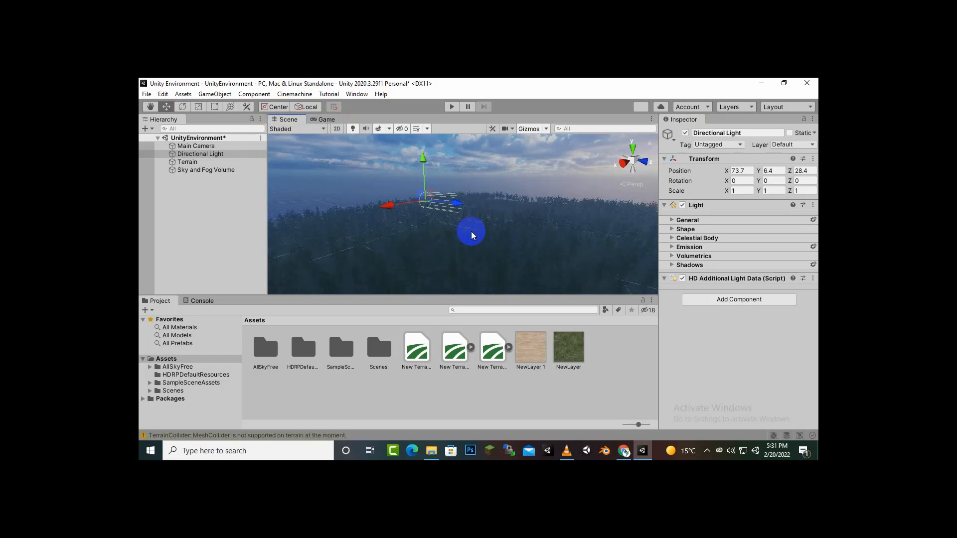
- Rotate the directional light downward to an X rotation of about 34.5° and check the lighting in the game view
click(202, 146)
middle_drag(457, 264, 491, 273)
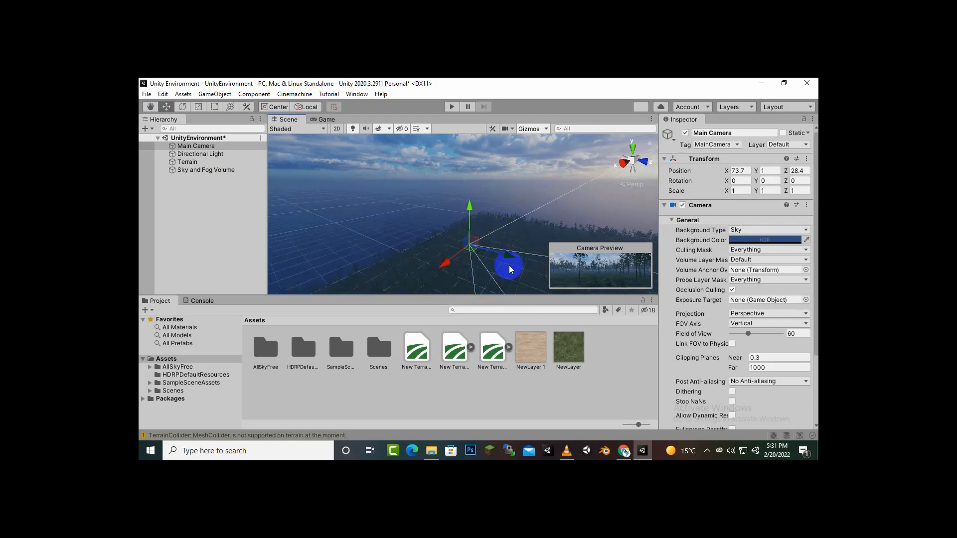
click(181, 108)
click(221, 154)
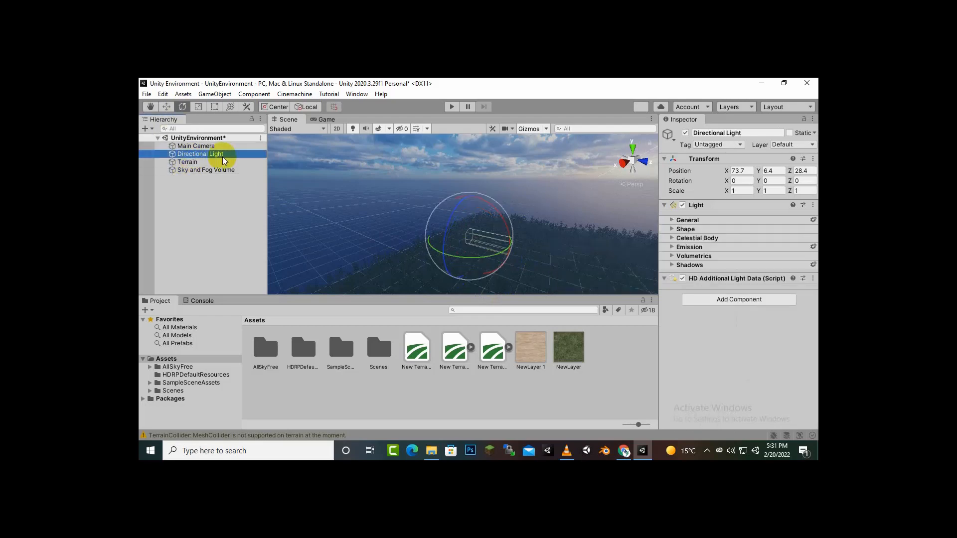
scroll(506, 259, up, 4)
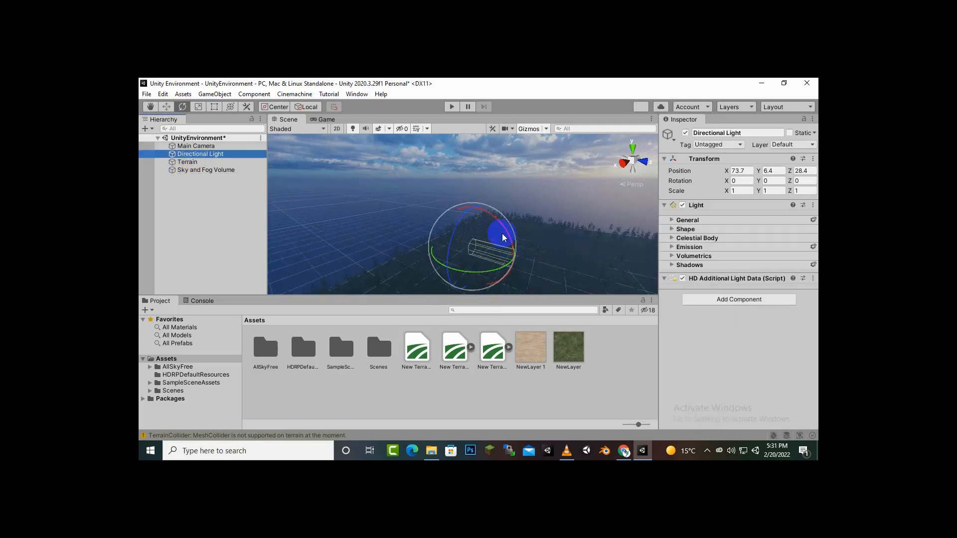
drag(502, 228, 514, 268)
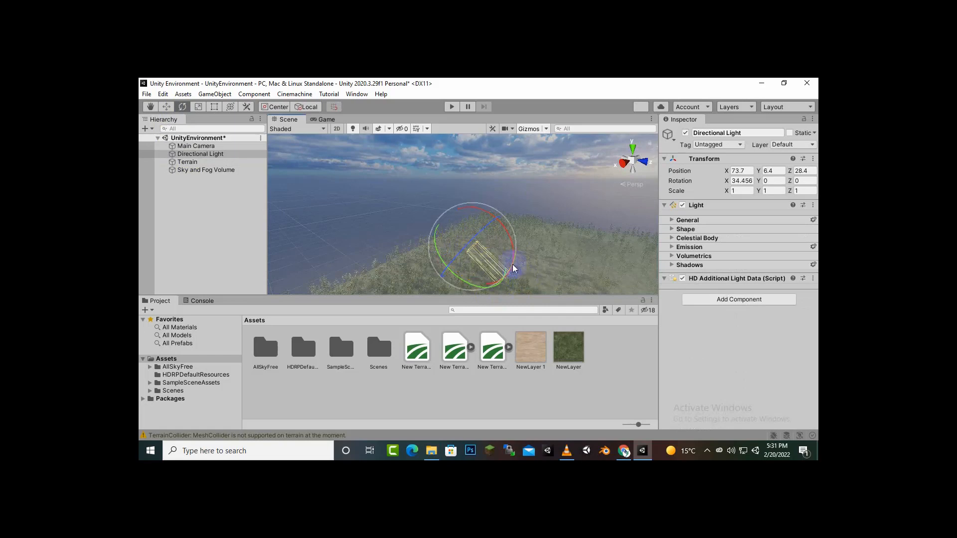
click(325, 121)
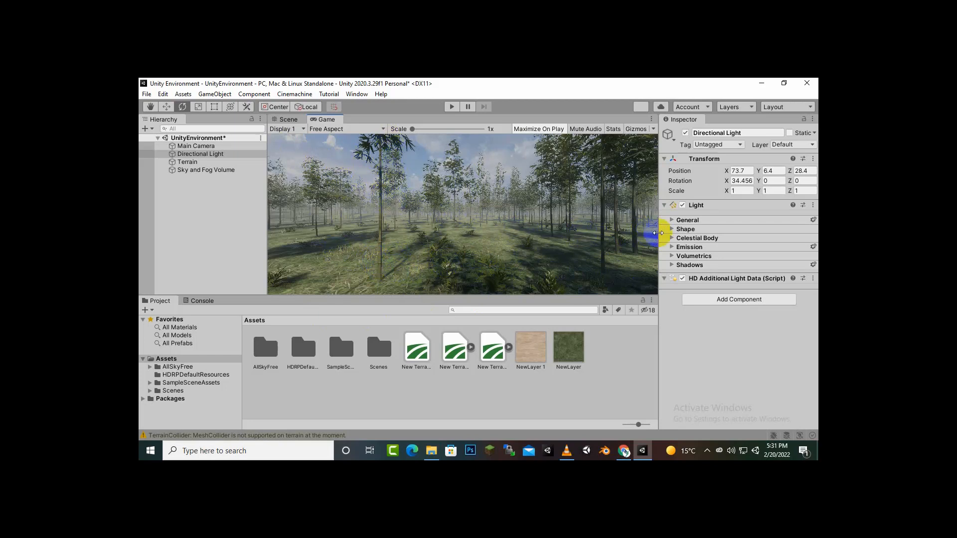
- Turn the directional light sideways to a rotation of about X 25.5, Y 46.1, Z 24 and check the game view
click(286, 120)
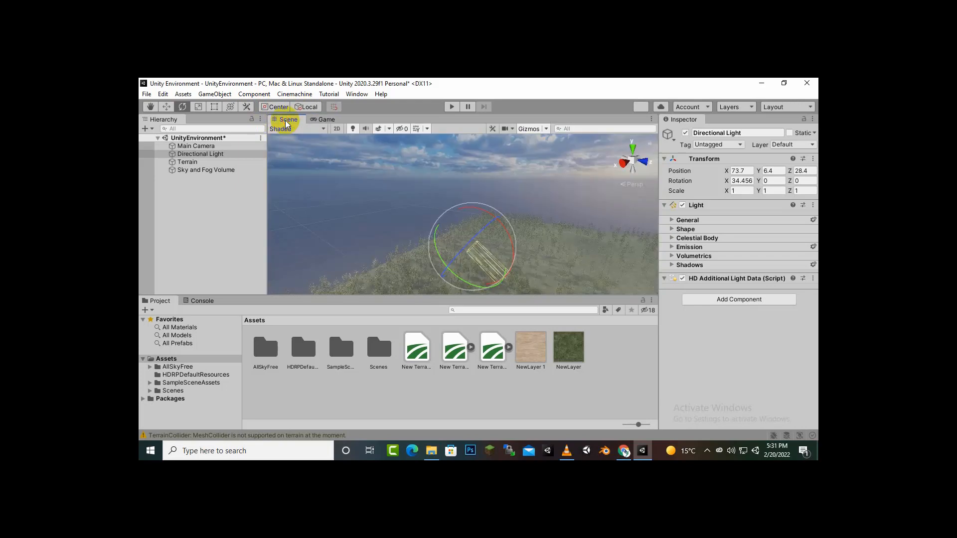
click(481, 286)
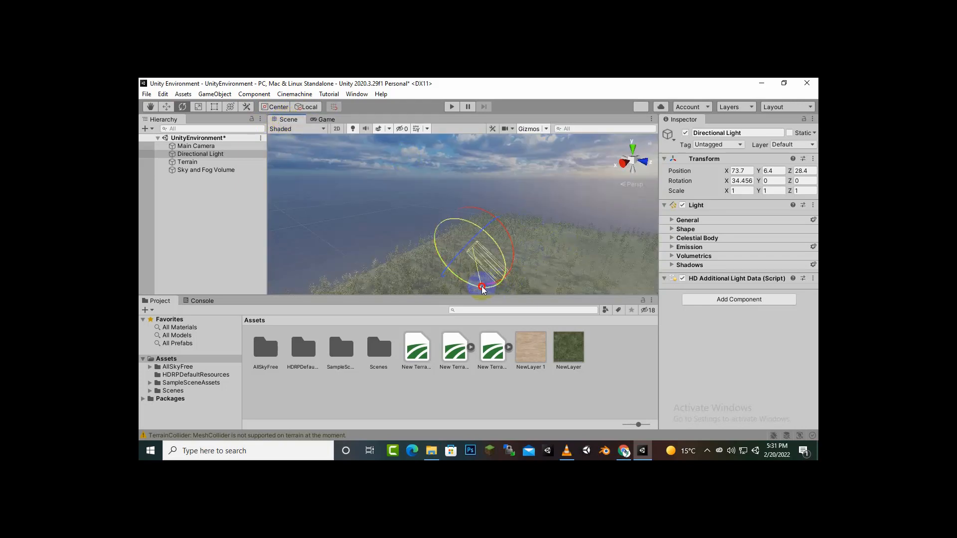
drag(482, 289, 425, 290)
click(324, 120)
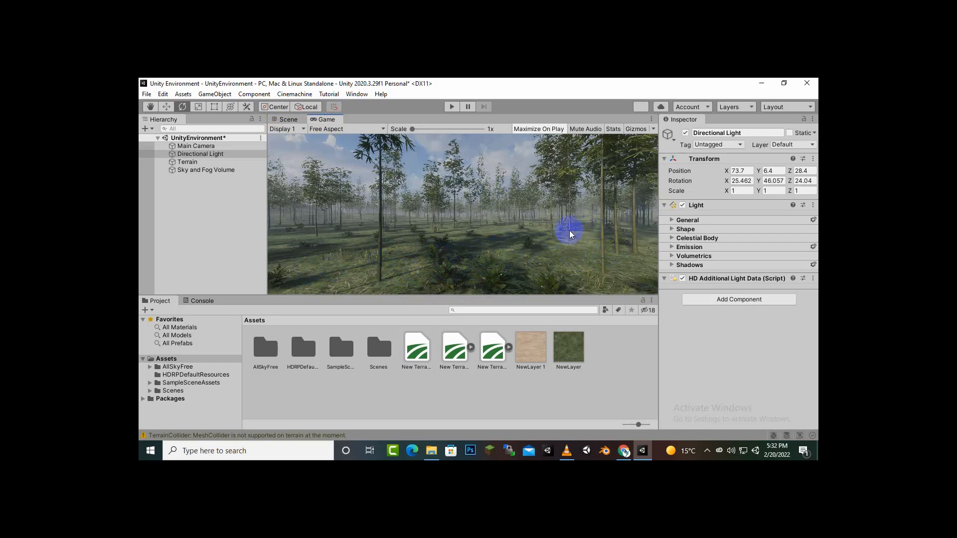
- Tilt the directional light slightly further to a rotation of about X 29.4, Y 48.1, Z 25 and check the game view
click(288, 120)
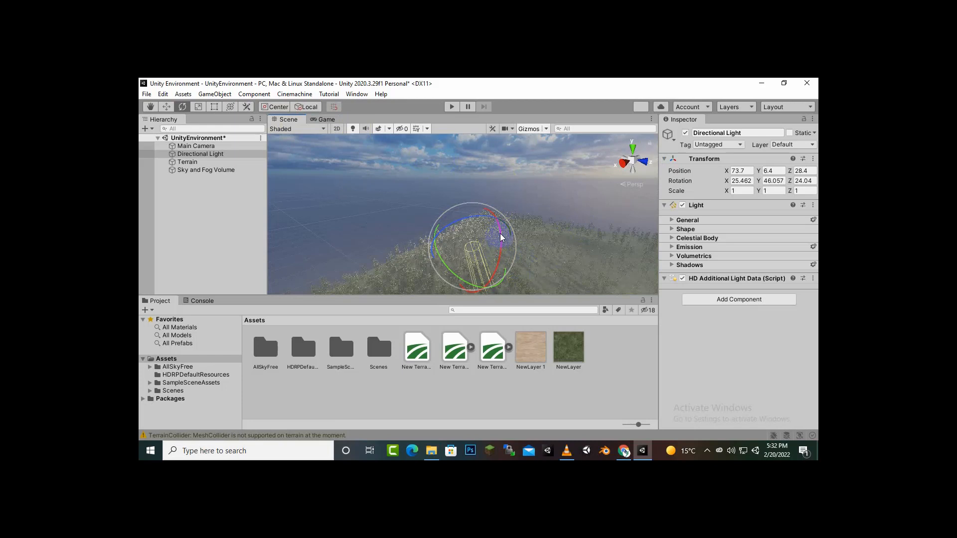
drag(500, 238, 501, 246)
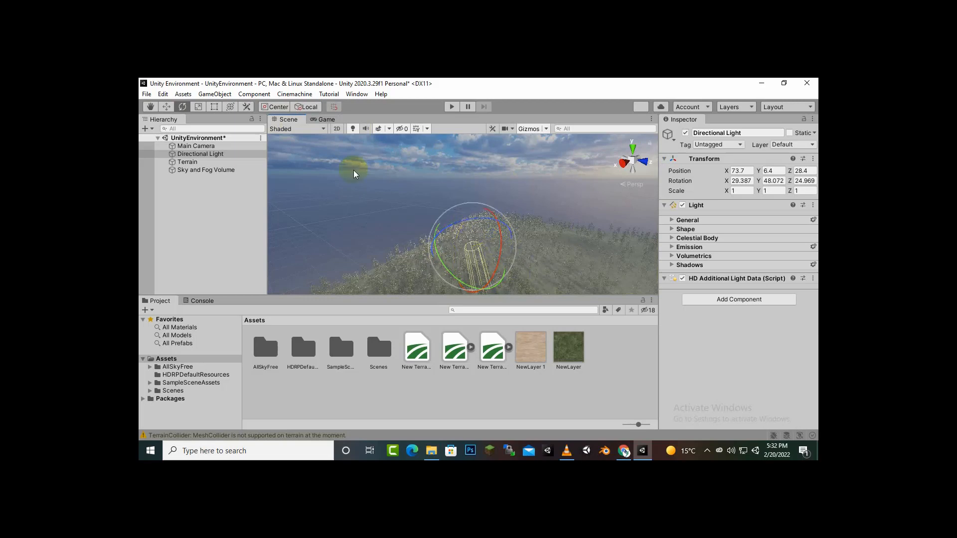
click(325, 120)
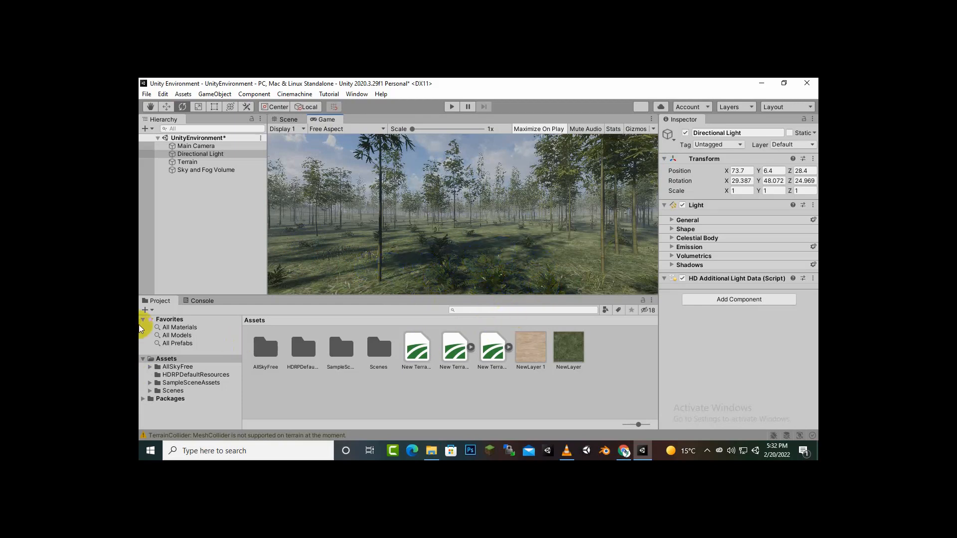
- Expand the directional light's General, Shape and Celestial Body settings to examine them
click(211, 156)
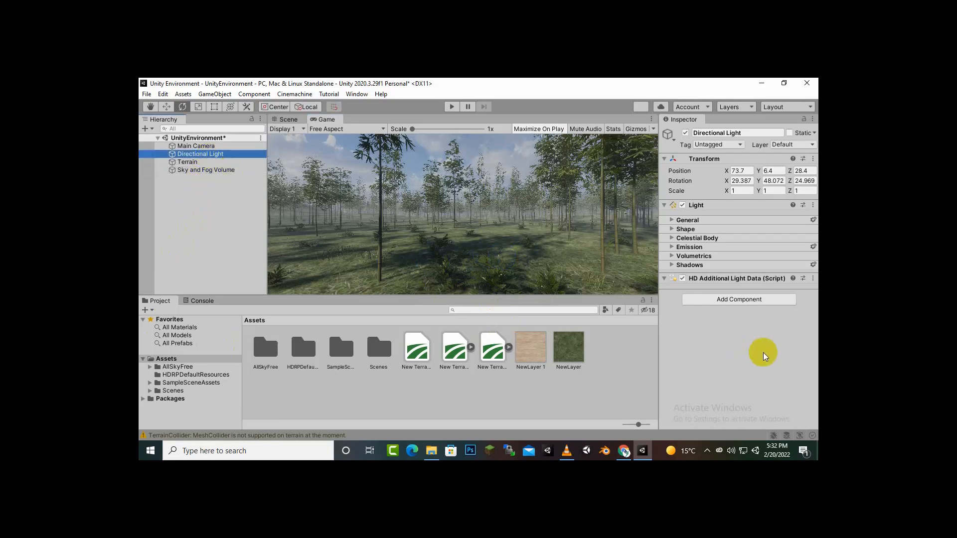
click(671, 215)
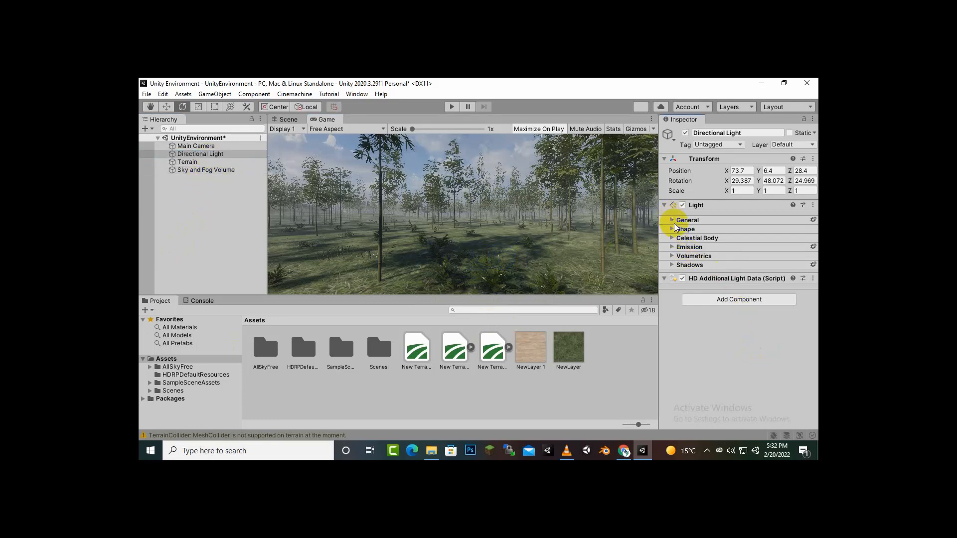
click(674, 220)
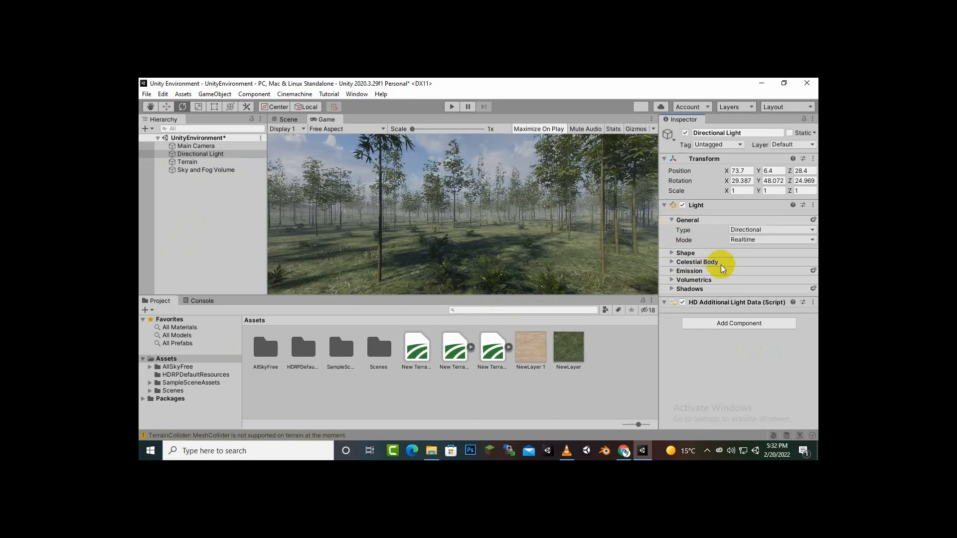
click(671, 252)
click(673, 277)
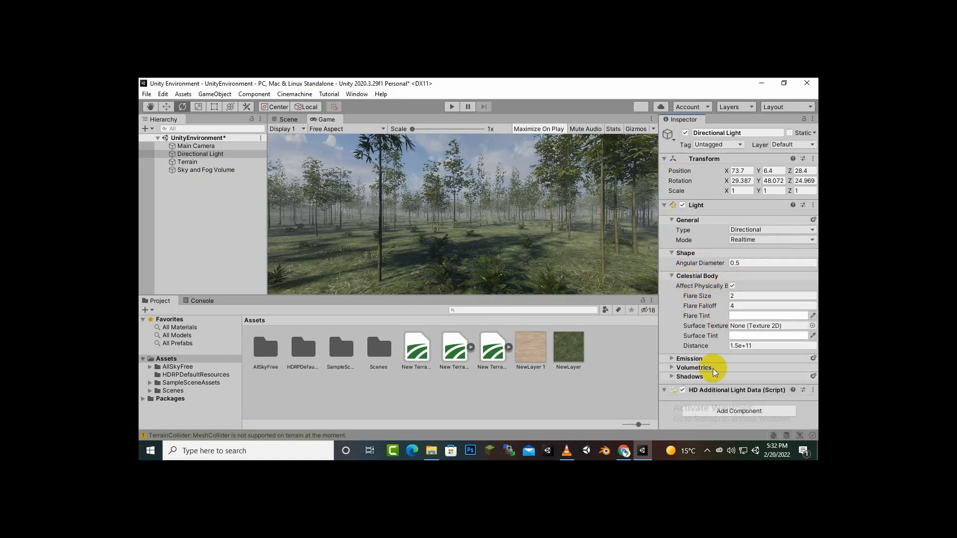
- Try a warm emission temperature of about 1557 Kelvin on the directional light, and undo it
click(680, 359)
scroll(730, 309, down, 5)
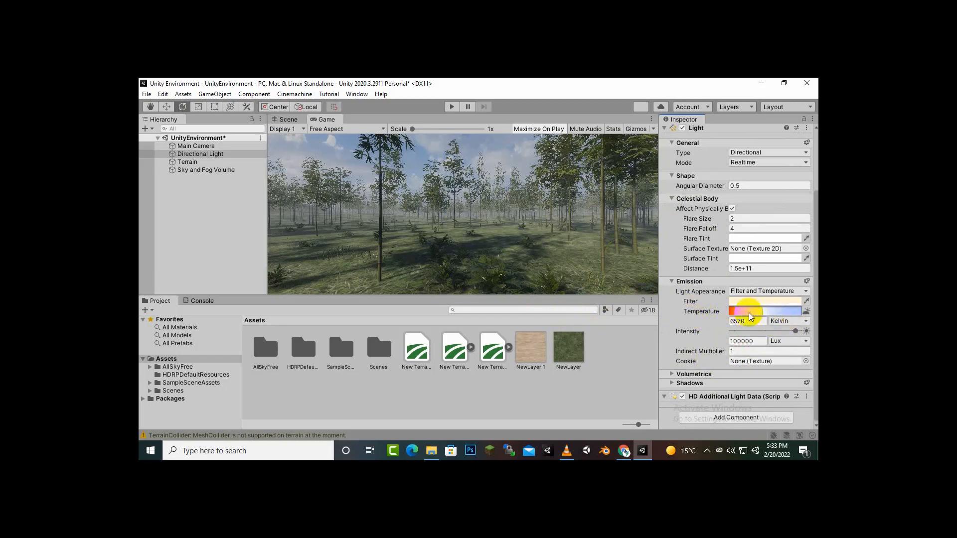
drag(760, 313, 731, 314)
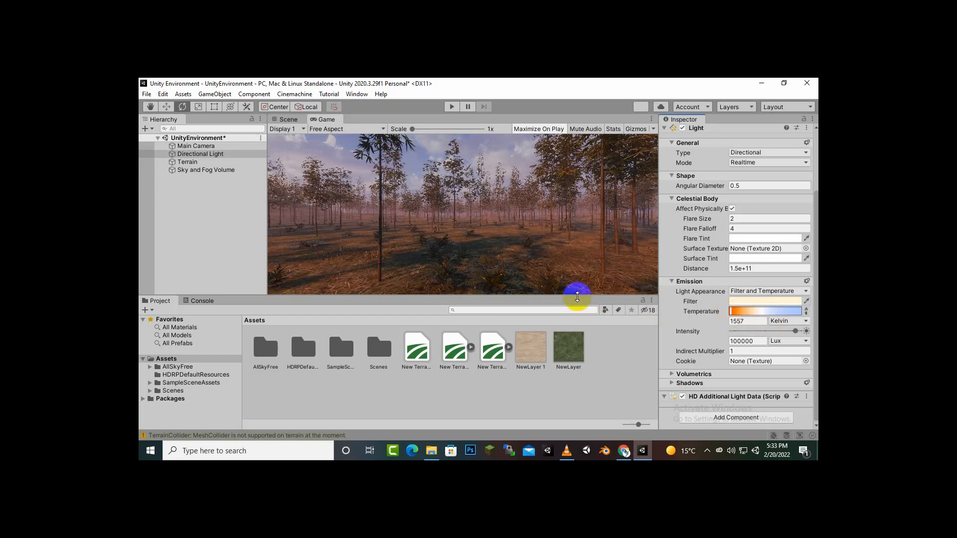
key(ctrl+z)
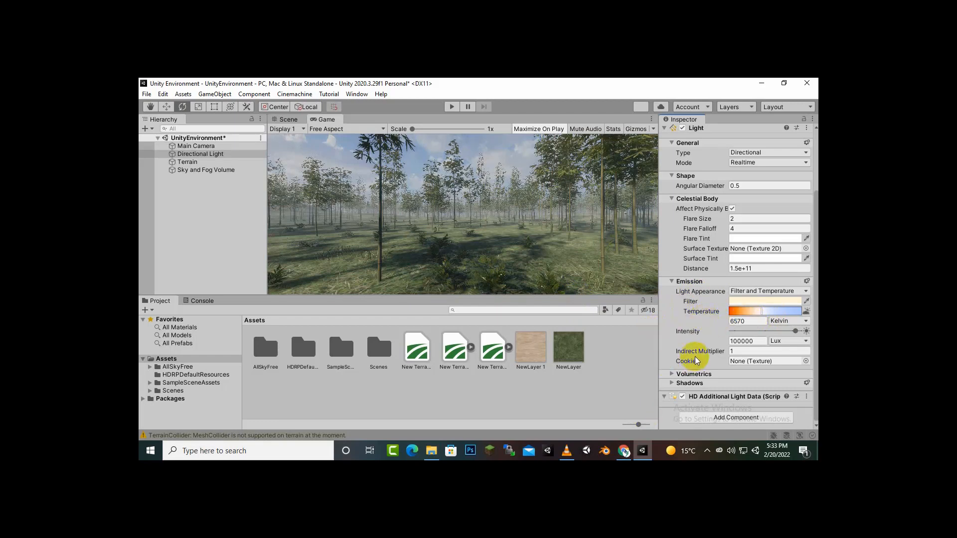
- Expand the directional light's Shadow Map and Contact Shadows settings to examine them
click(674, 383)
scroll(708, 317, down, 2)
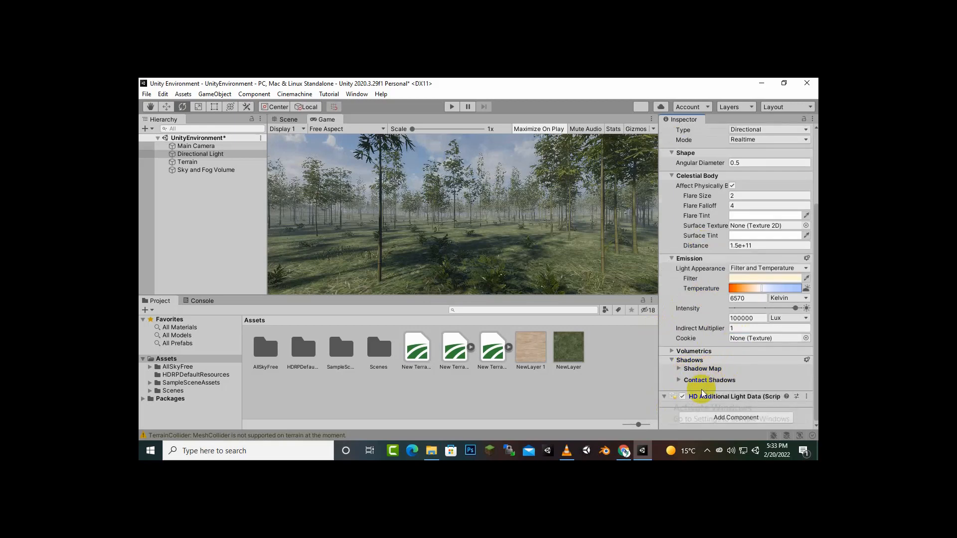
click(680, 369)
scroll(742, 297, down, 3)
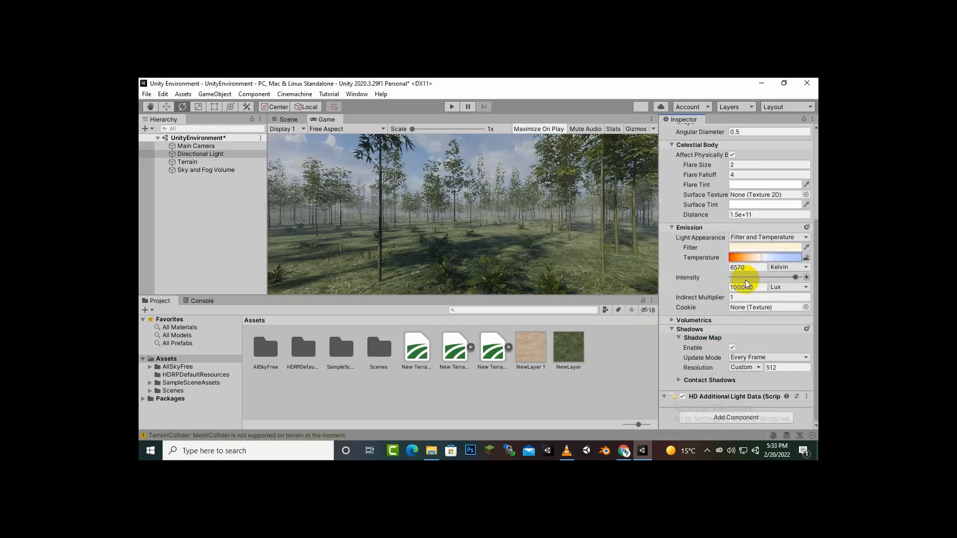
click(681, 381)
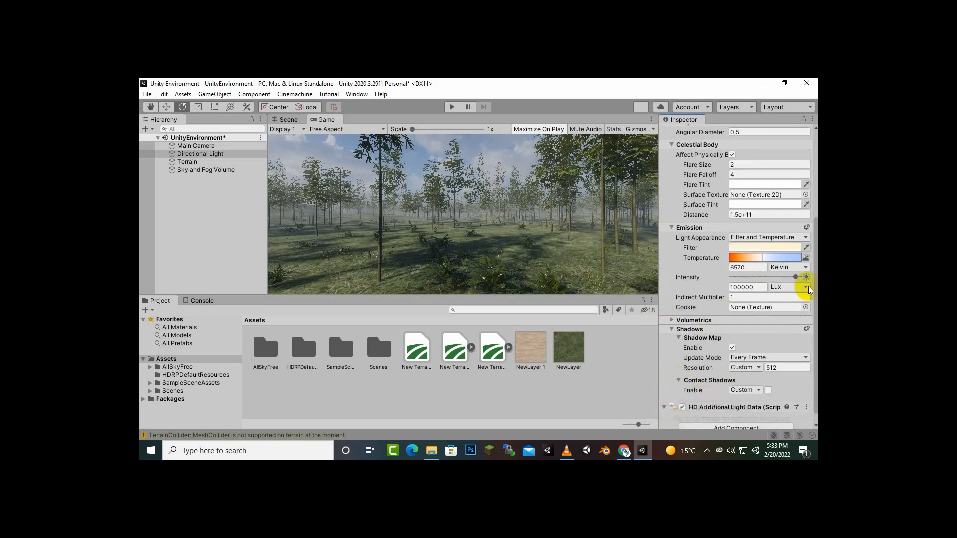
scroll(807, 286, down, 1)
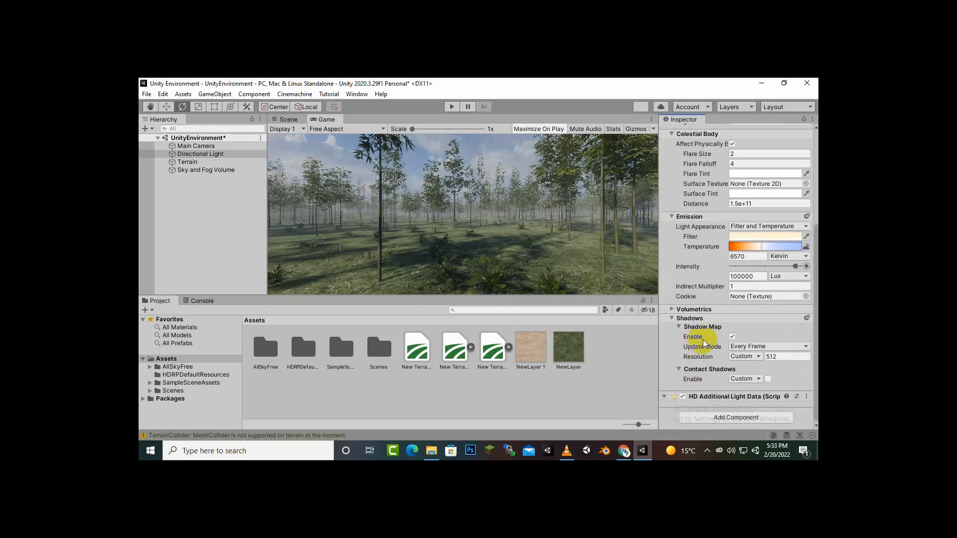
- Disable and re-enable the light's shadow map to compare the shadows, and view the available update modes
click(732, 337)
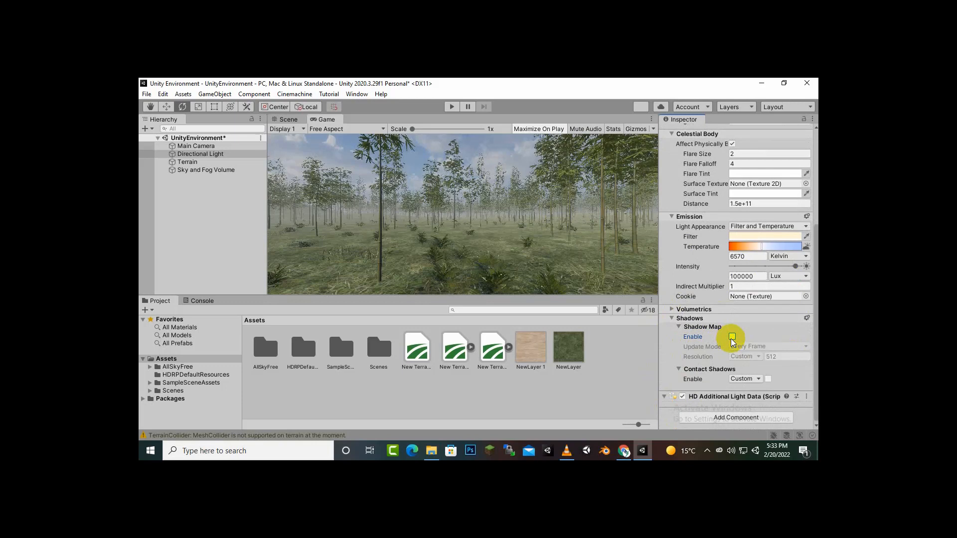
click(732, 338)
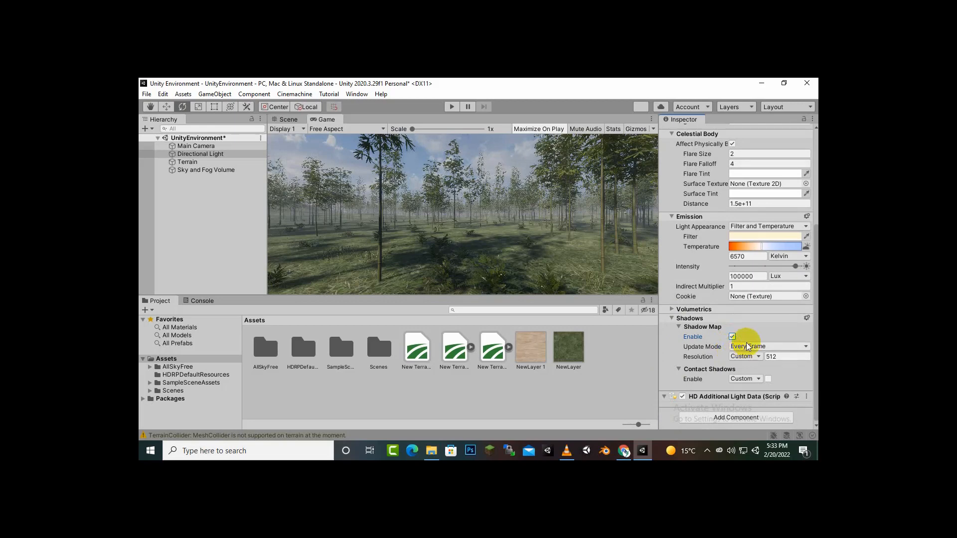
click(753, 348)
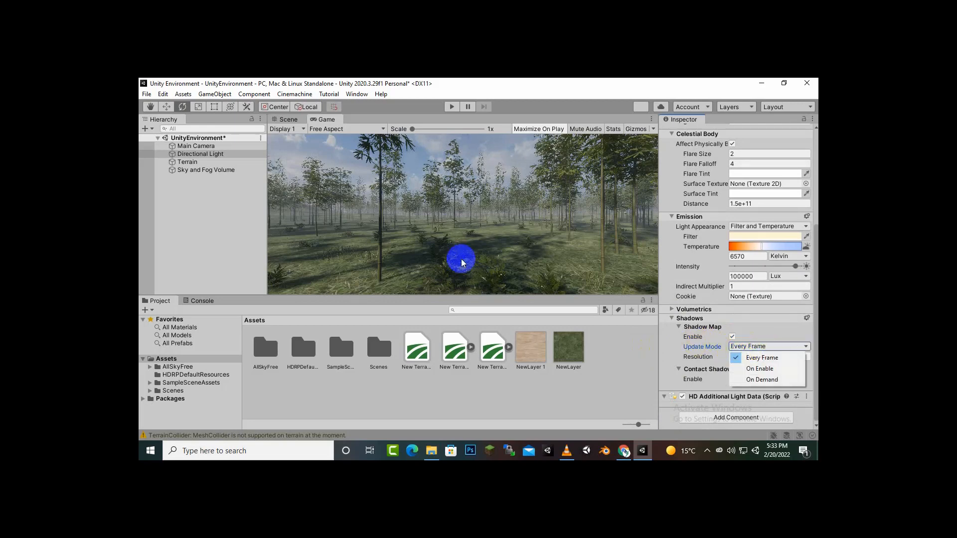
click(621, 371)
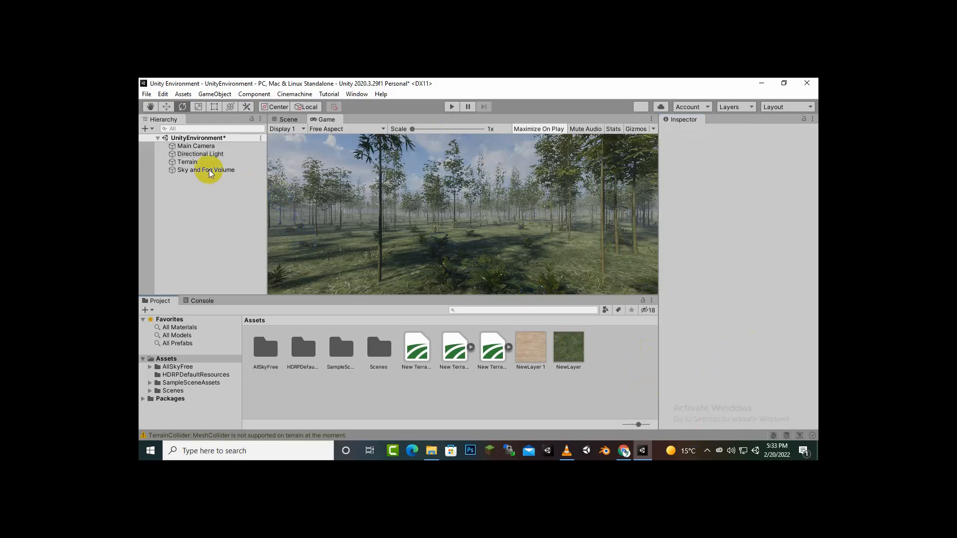
- Reselect the directional light and slightly widen the Inspector to review its emission and shadow settings
click(202, 154)
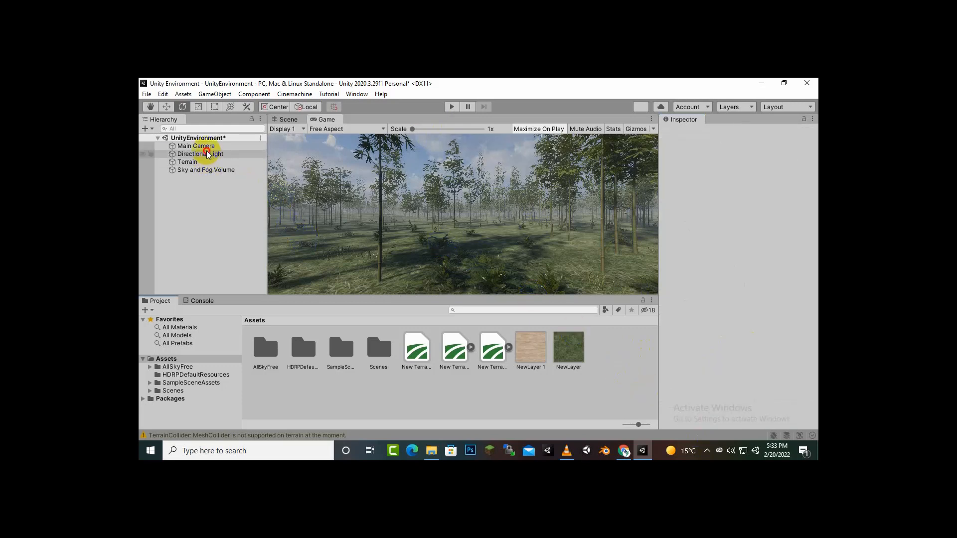
click(707, 451)
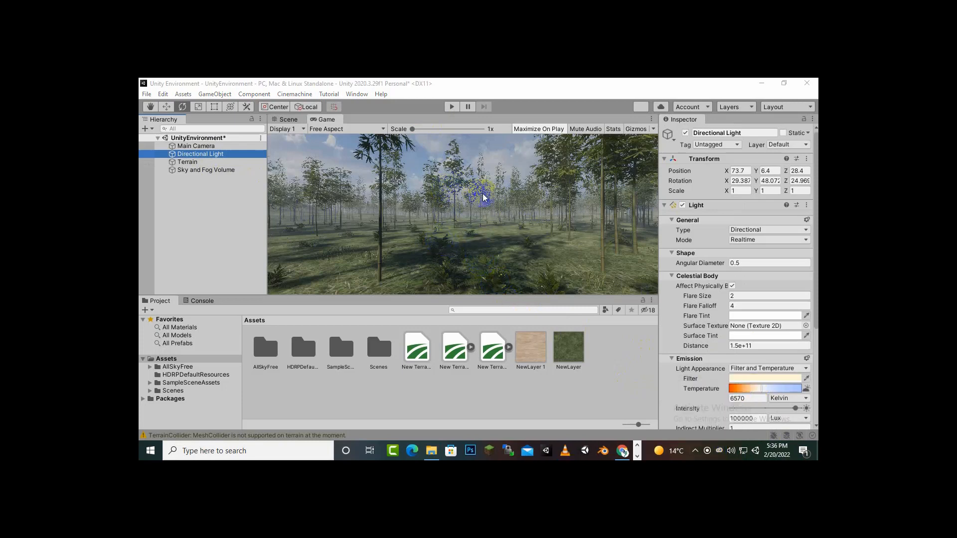
click(477, 295)
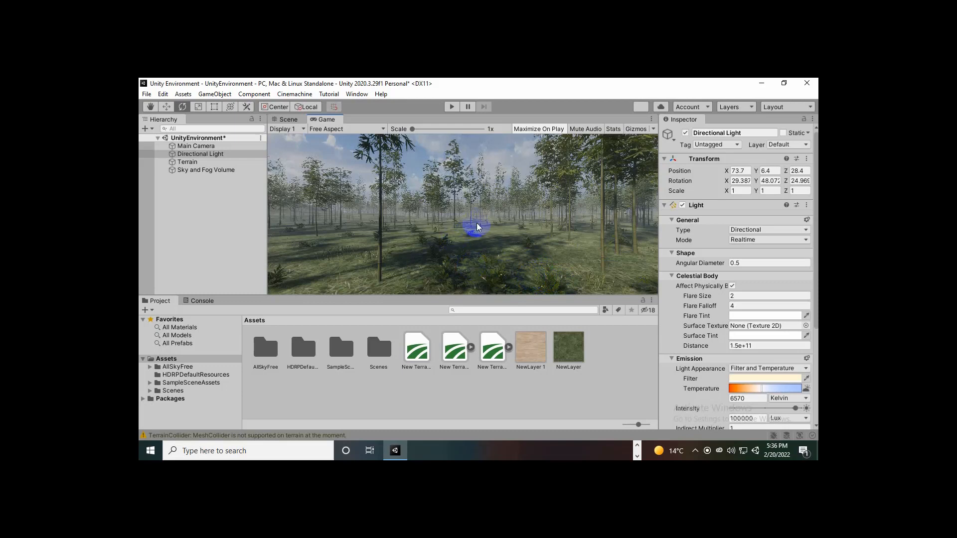
drag(655, 234, 647, 234)
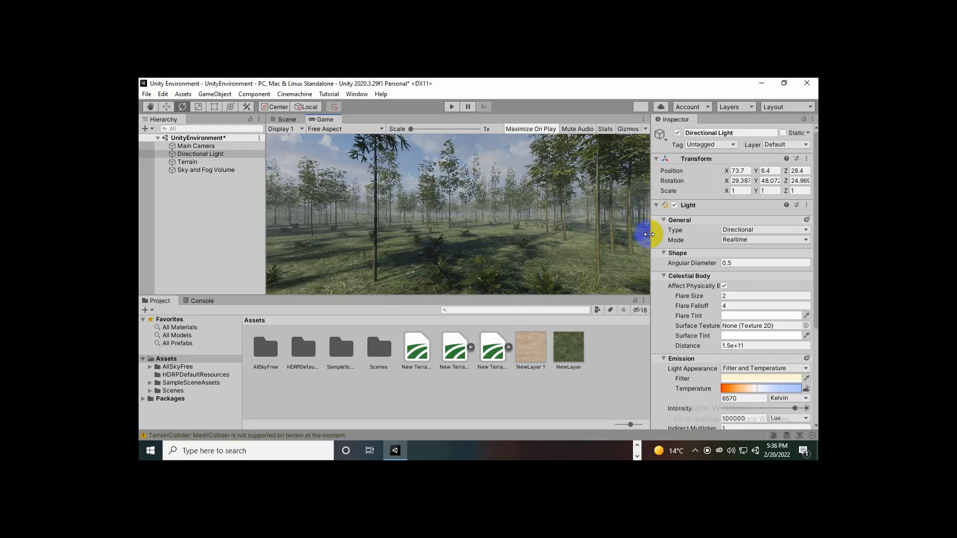
scroll(744, 313, down, 3)
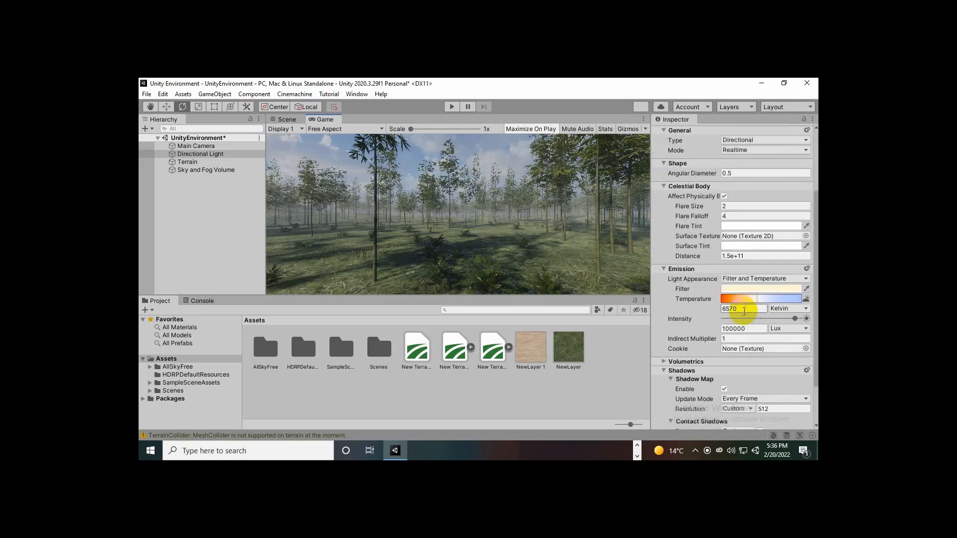
- Rotate the Directional Light in the Scene view and check the forest lighting in the Game view
click(284, 128)
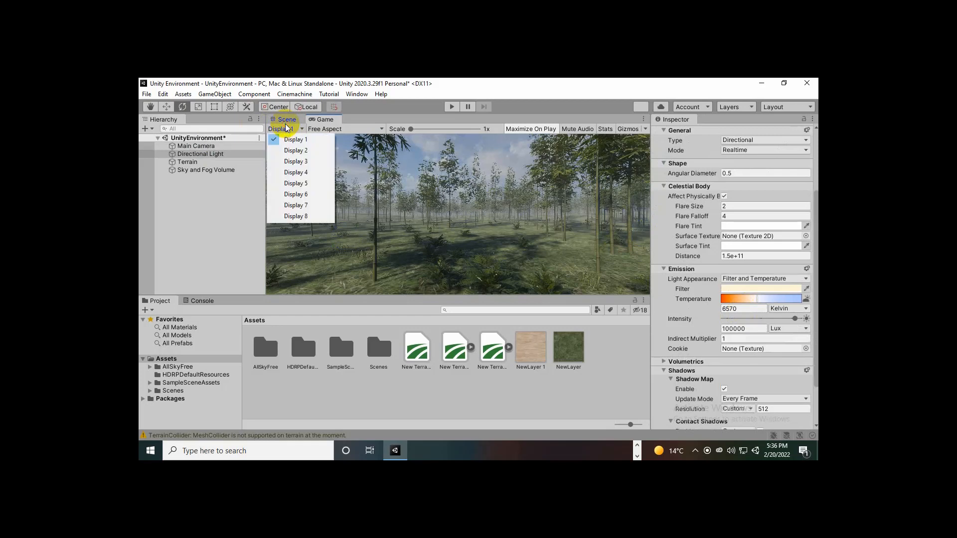
click(287, 120)
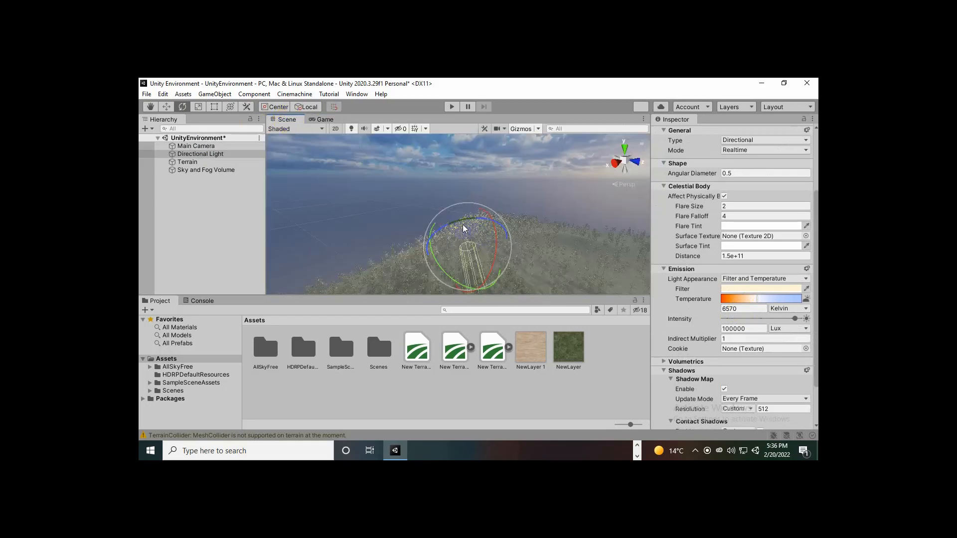
drag(463, 221, 421, 229)
key(q)
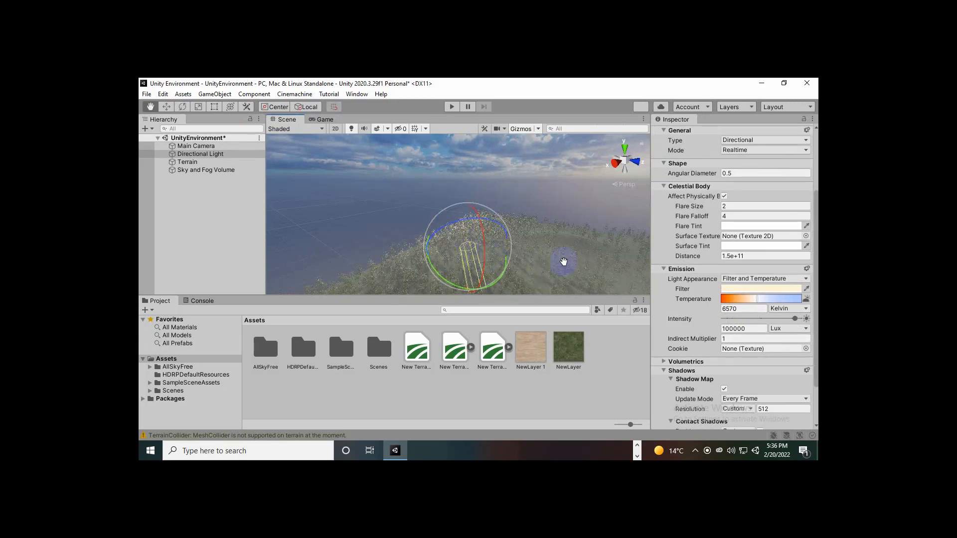
mouse_move(567, 264)
mouse_down()
mouse_move(599, 241)
mouse_move(567, 244)
mouse_up()
key(e)
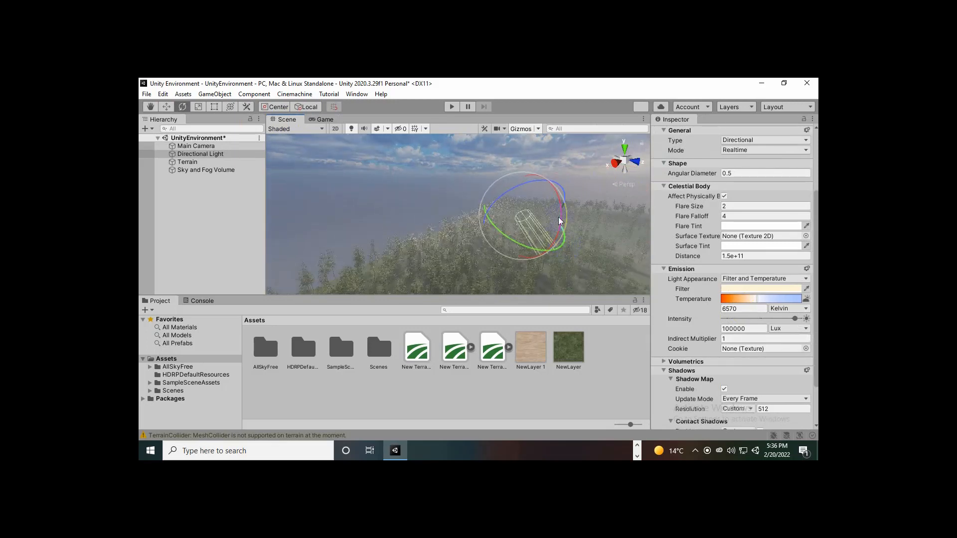
drag(566, 210, 566, 192)
click(325, 120)
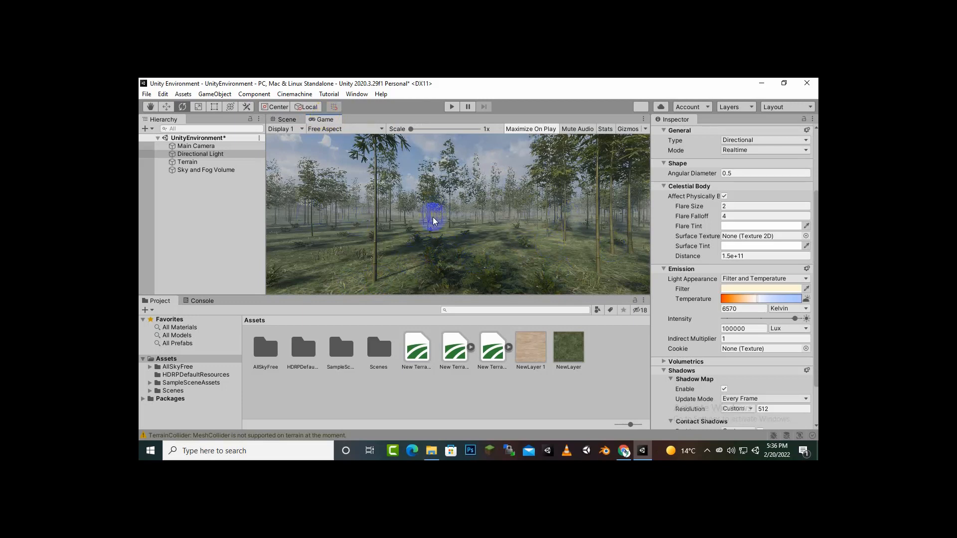
- Set the Directional Light's temperature to 5356 Kelvin and compare the forest with its volumetrics off and on
click(751, 301)
scroll(697, 350, down, 3)
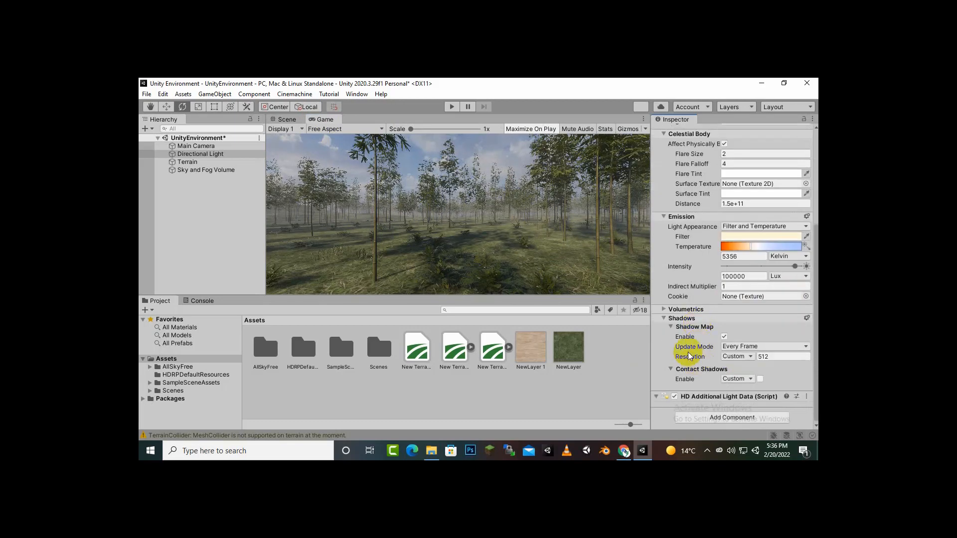
click(668, 310)
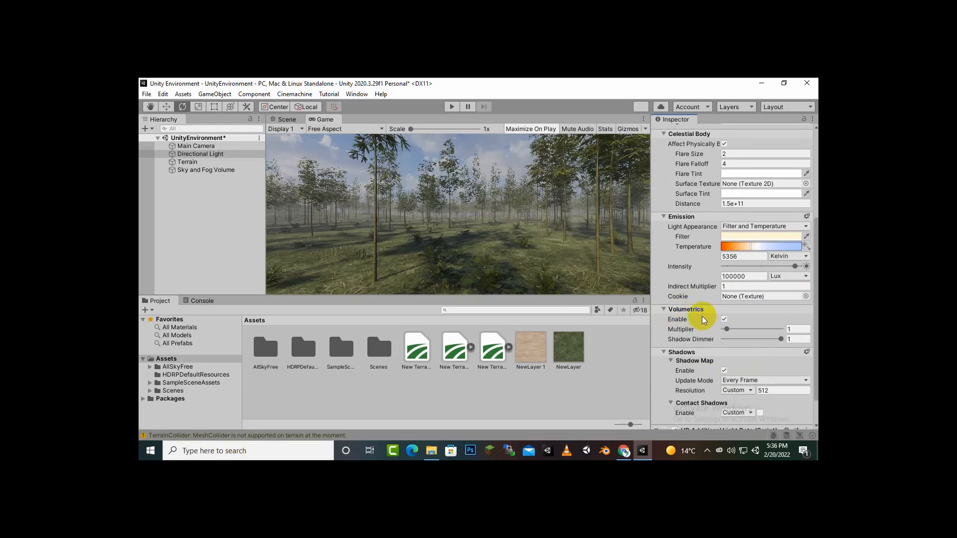
click(724, 319)
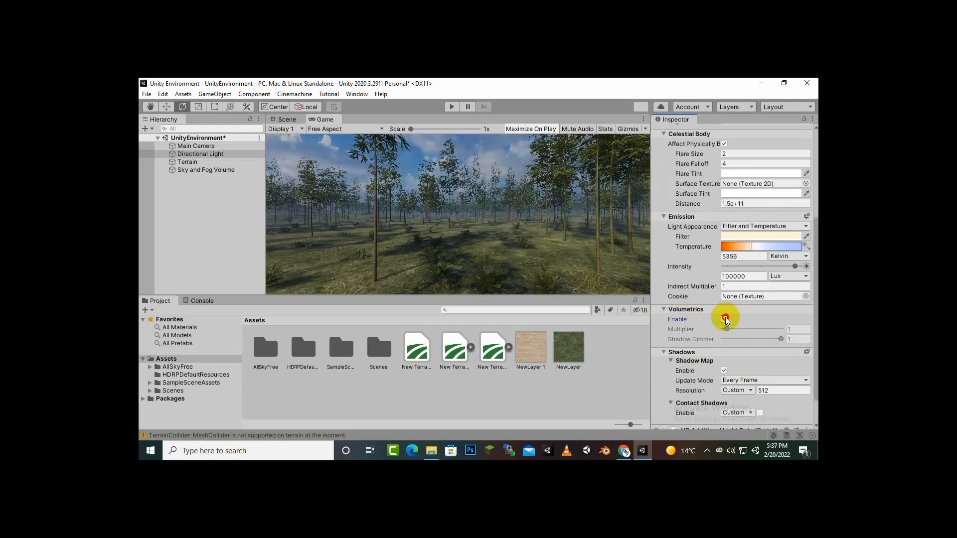
click(725, 319)
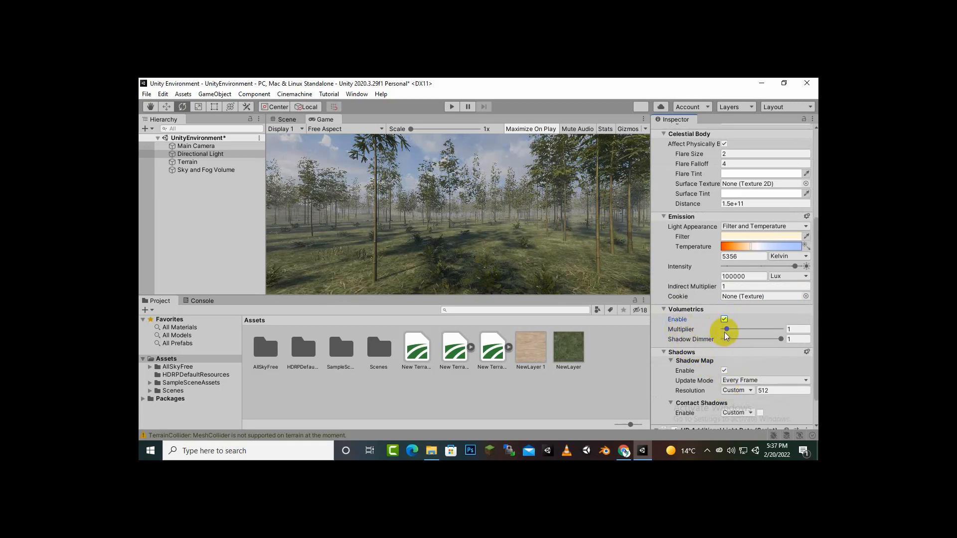
- Try volumetrics multipliers of 16, 6 and 4 on the Directional Light
drag(727, 330, 777, 327)
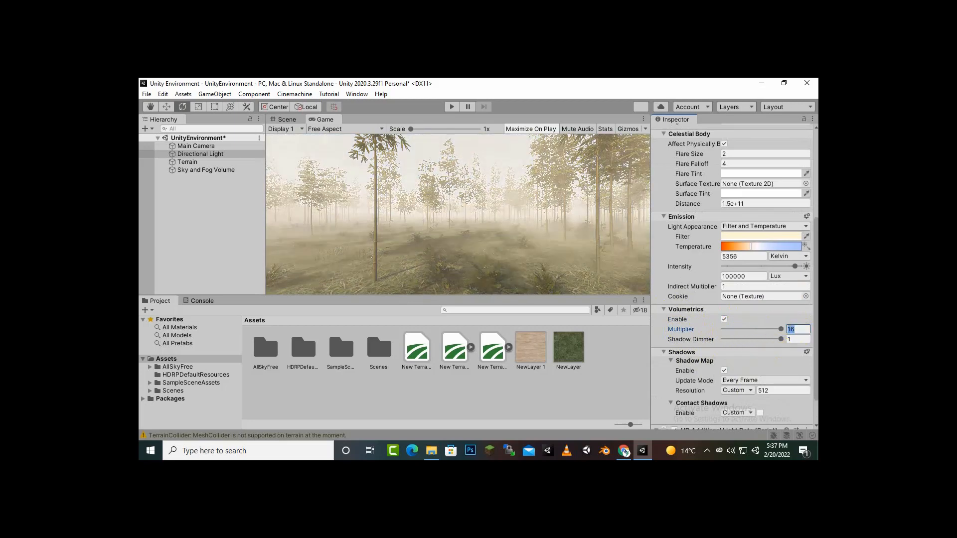
text(6)
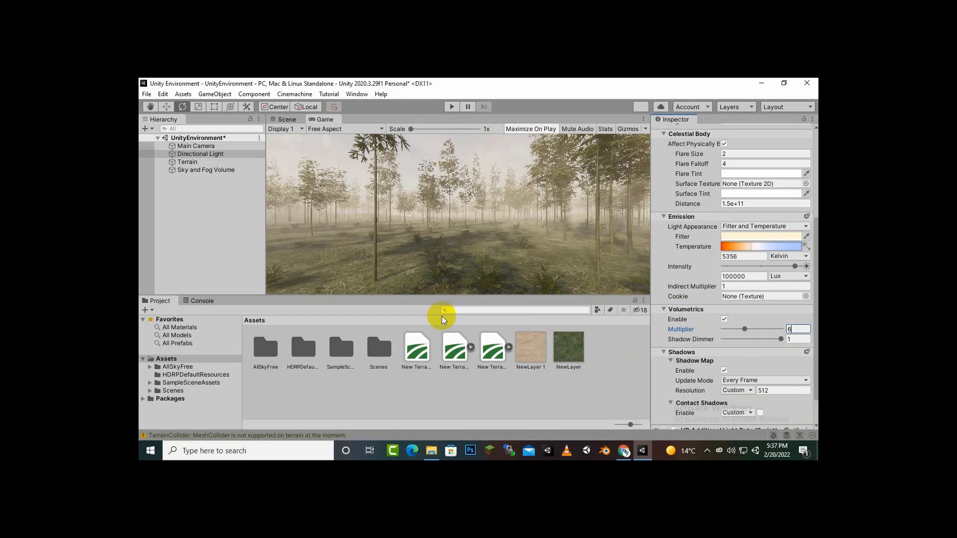
key(BackSpace)
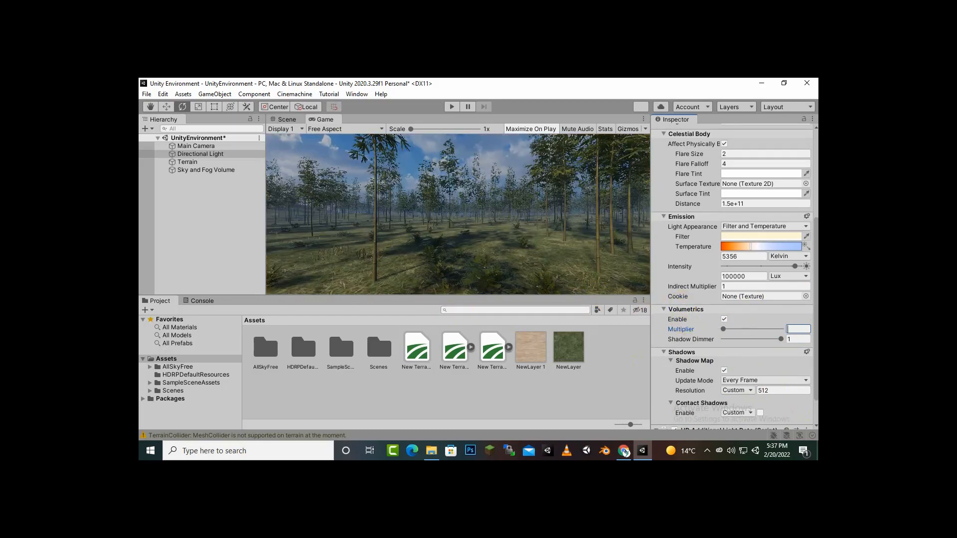
text(4)
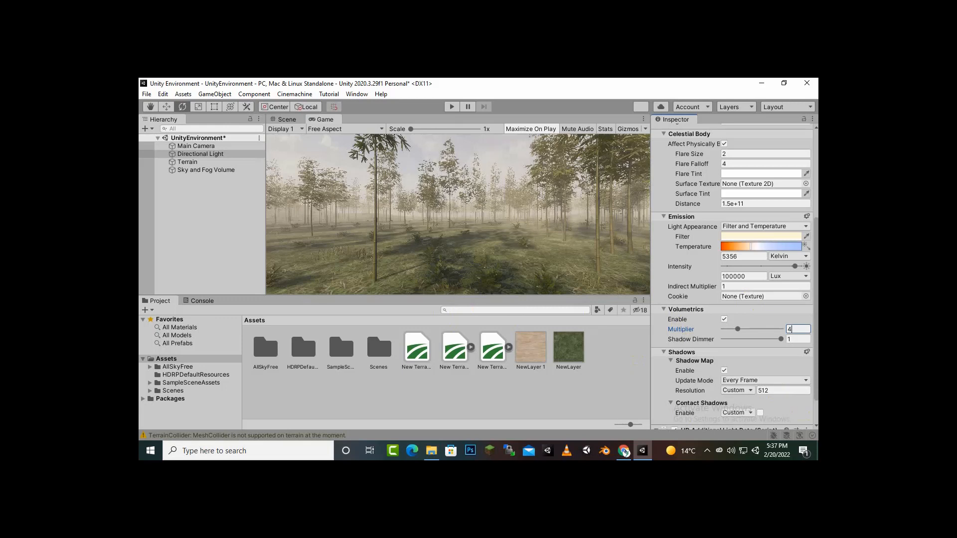
- Set the Directional Light's volumetrics multiplier to 2 and save the scene
key(BackSpace)
text(2)
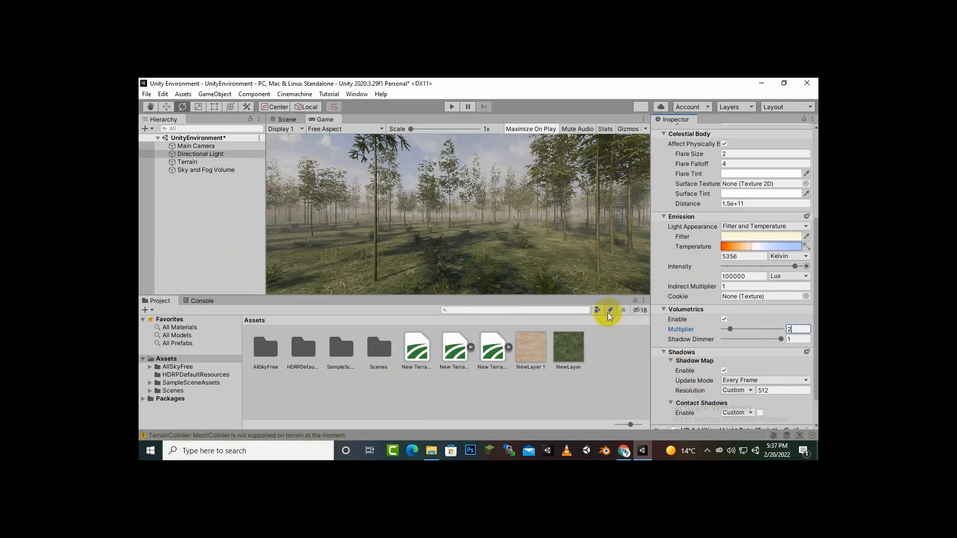
scroll(733, 352, down, 2)
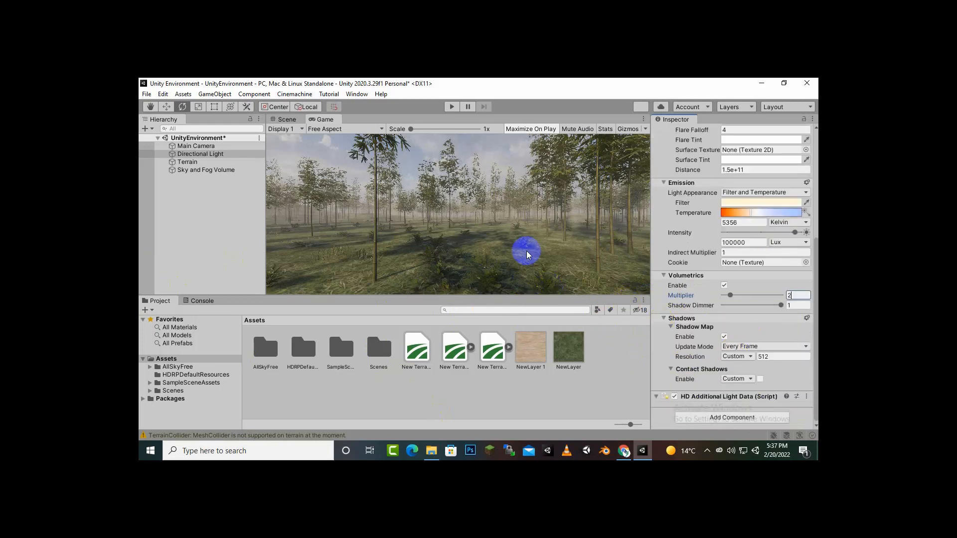
key(ctrl+s)
click(706, 454)
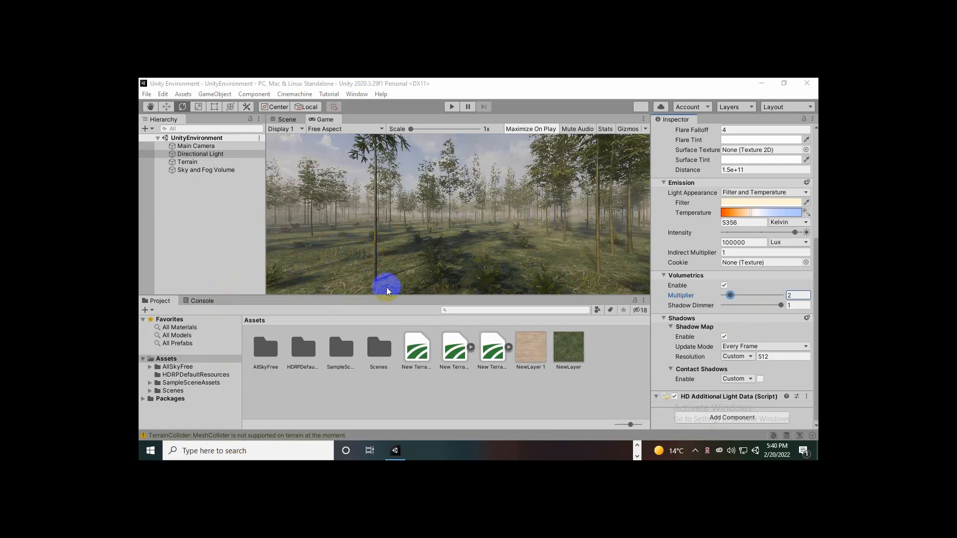
- Add the Bamboo_C prefab to the Terrain's paintable trees
click(204, 160)
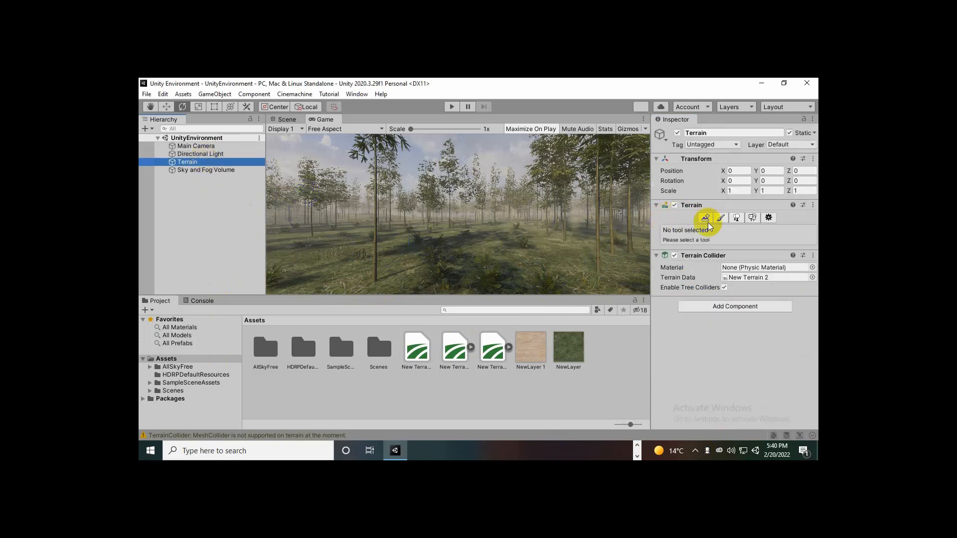
click(740, 219)
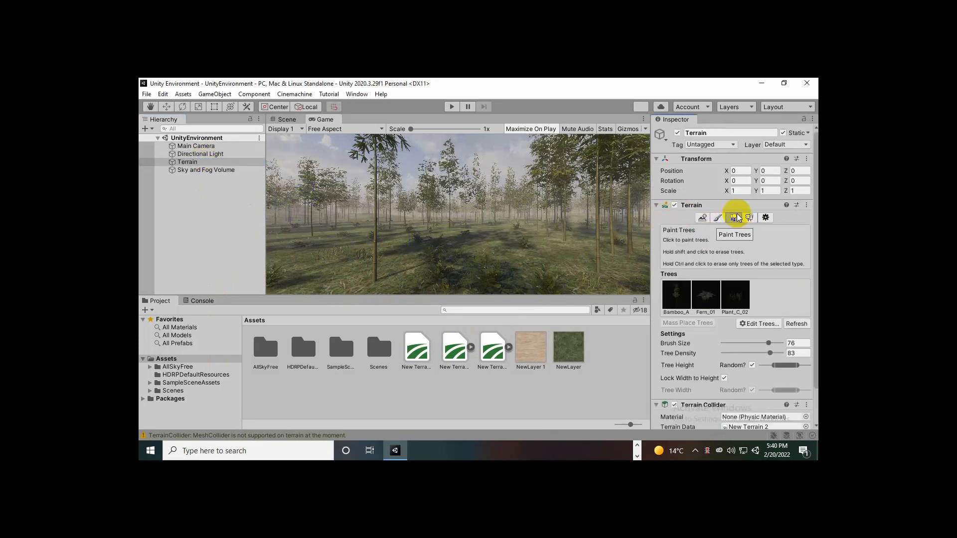
click(755, 324)
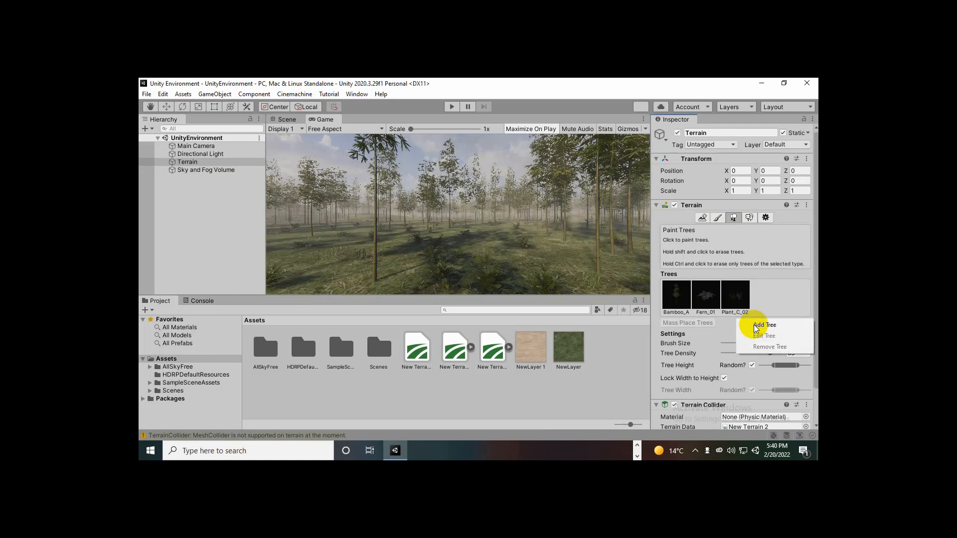
click(754, 324)
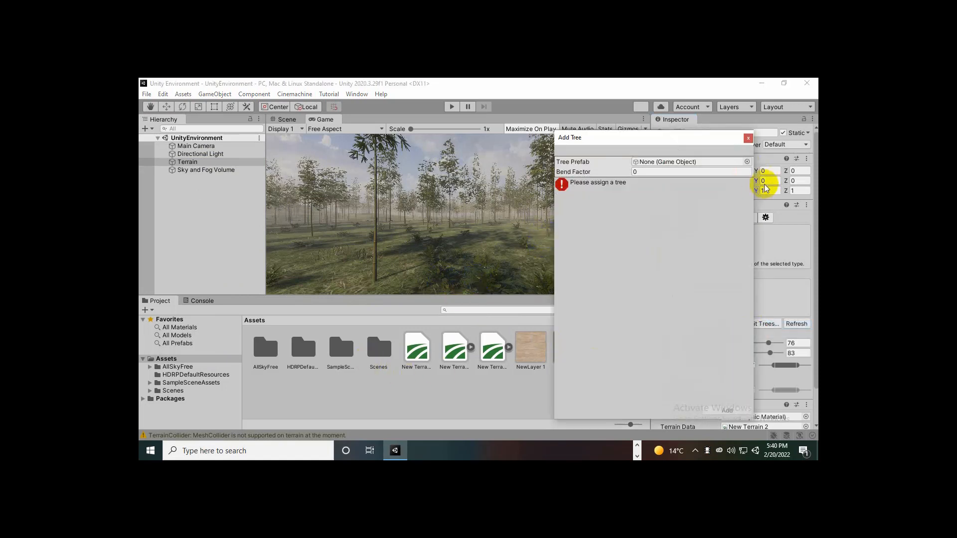
click(747, 162)
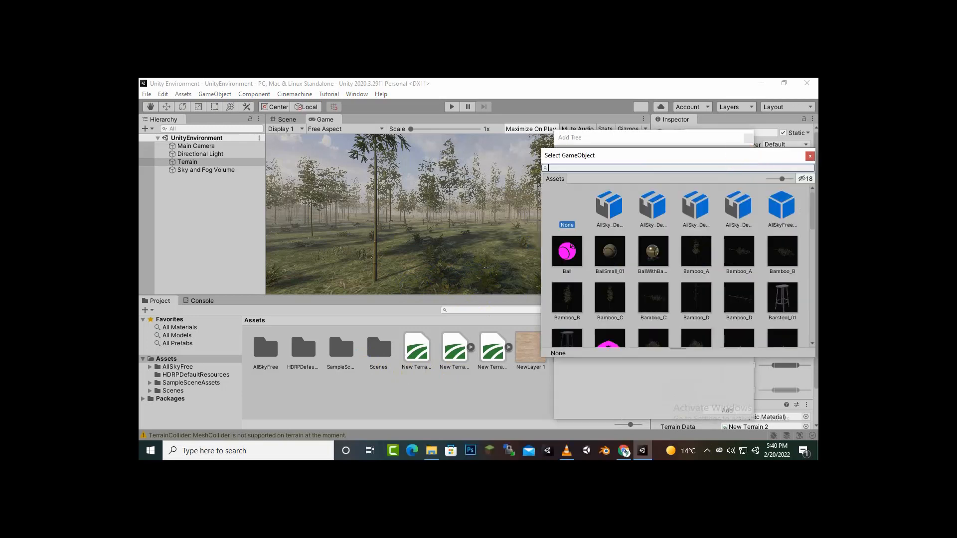
text(Bam)
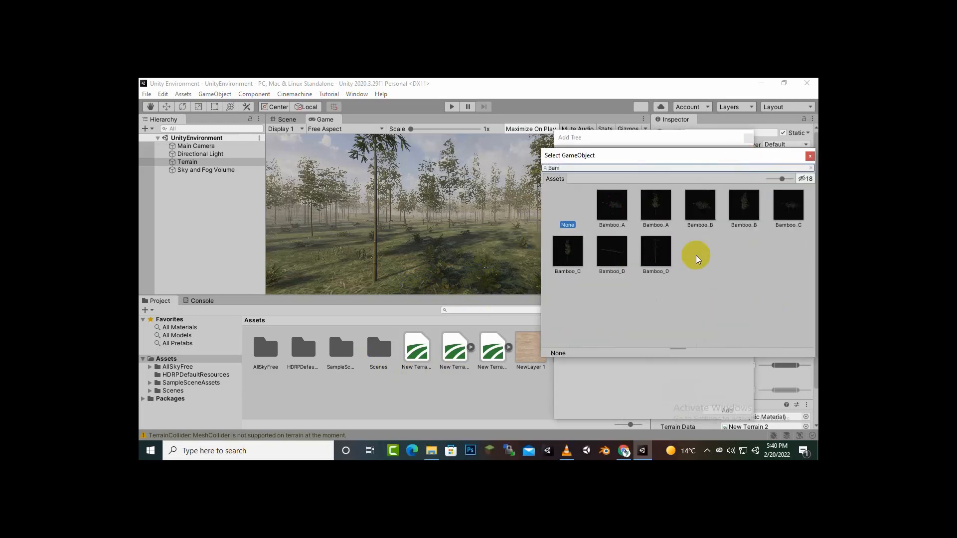
click(619, 205)
double_click(574, 256)
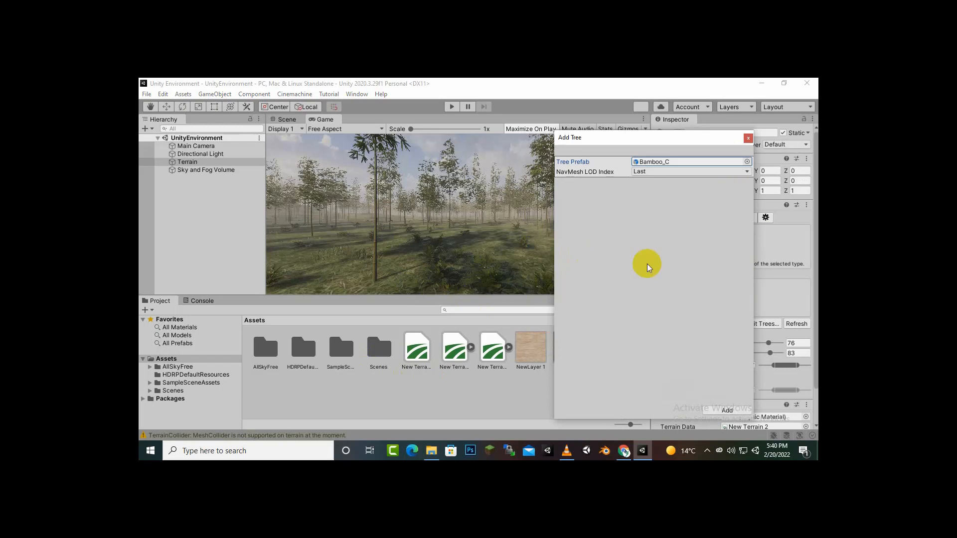
click(727, 411)
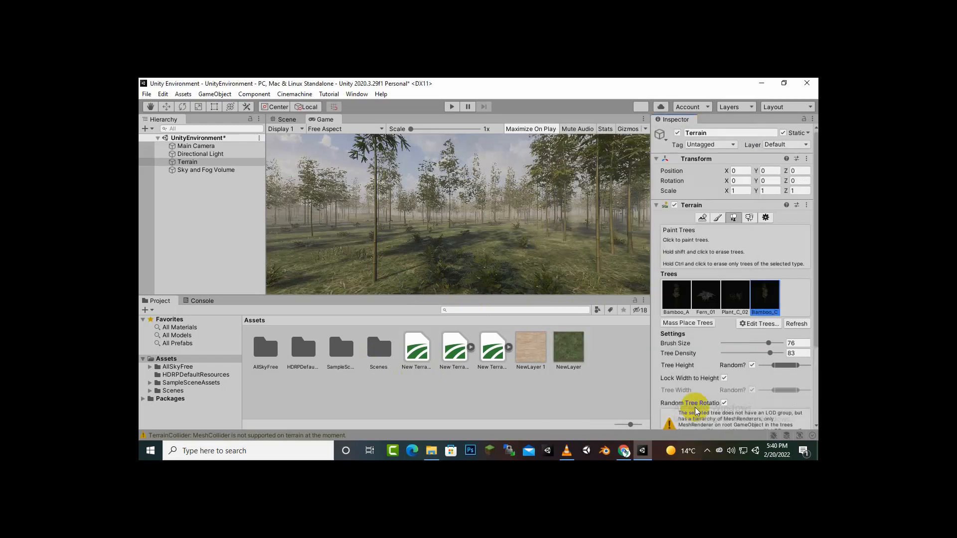
- Examine the bamboo trees and plants on the terrain up close in the Scene view
click(291, 120)
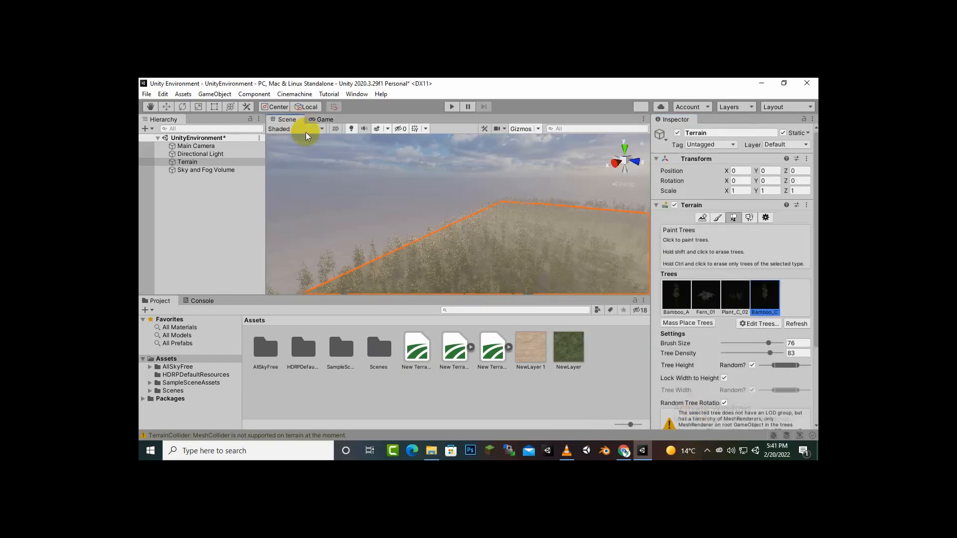
scroll(522, 244, up, 5)
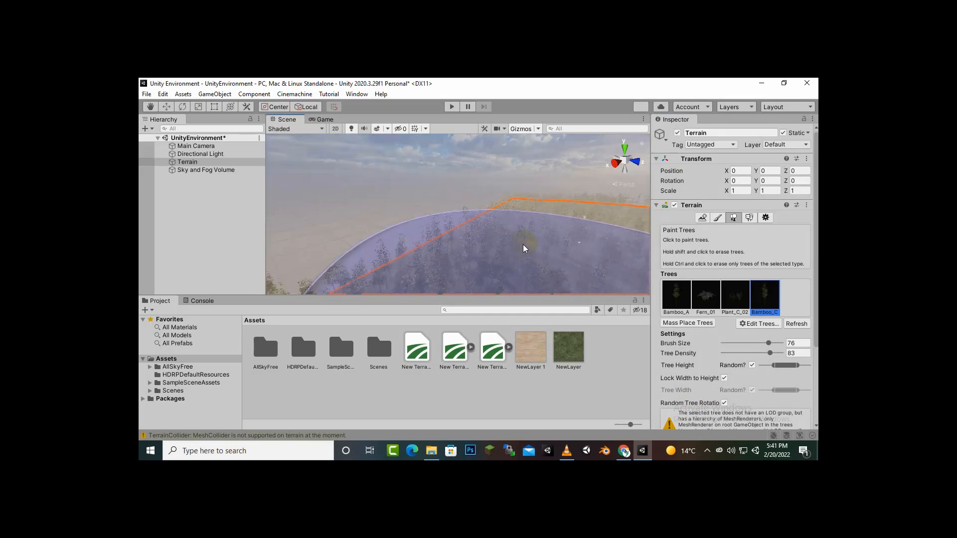
scroll(546, 241, down, 2)
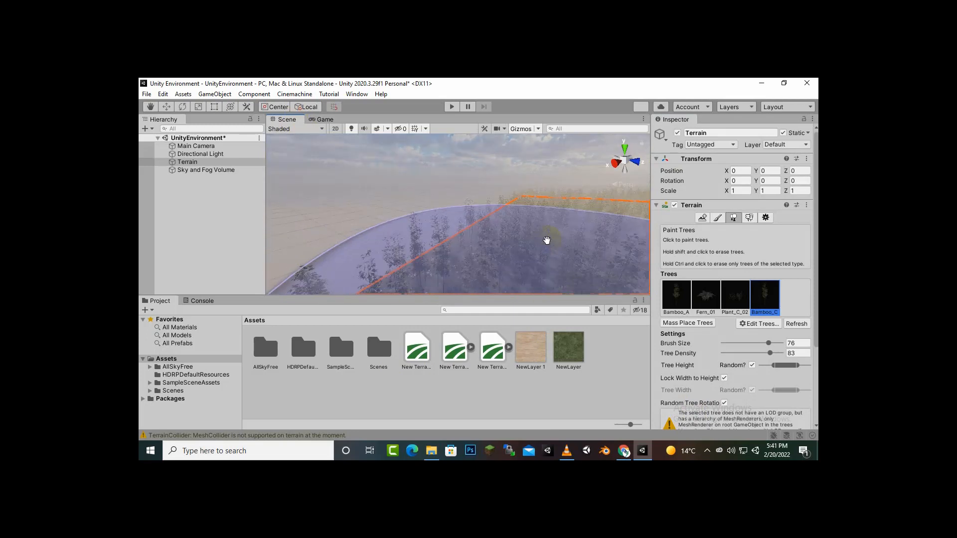
middle_drag(546, 241, 528, 241)
scroll(528, 242, up, 3)
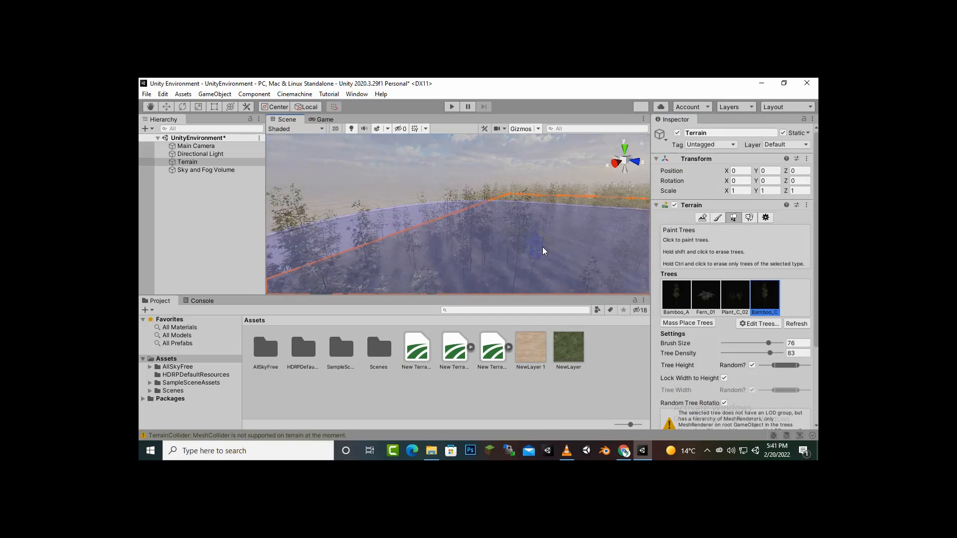
scroll(537, 234, up, 3)
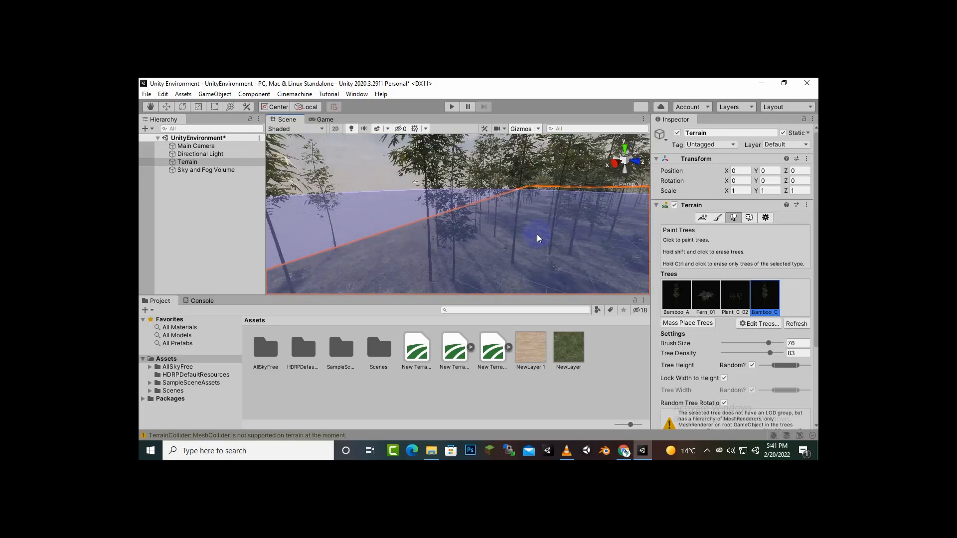
scroll(545, 222, up, 2)
scroll(546, 223, down, 3)
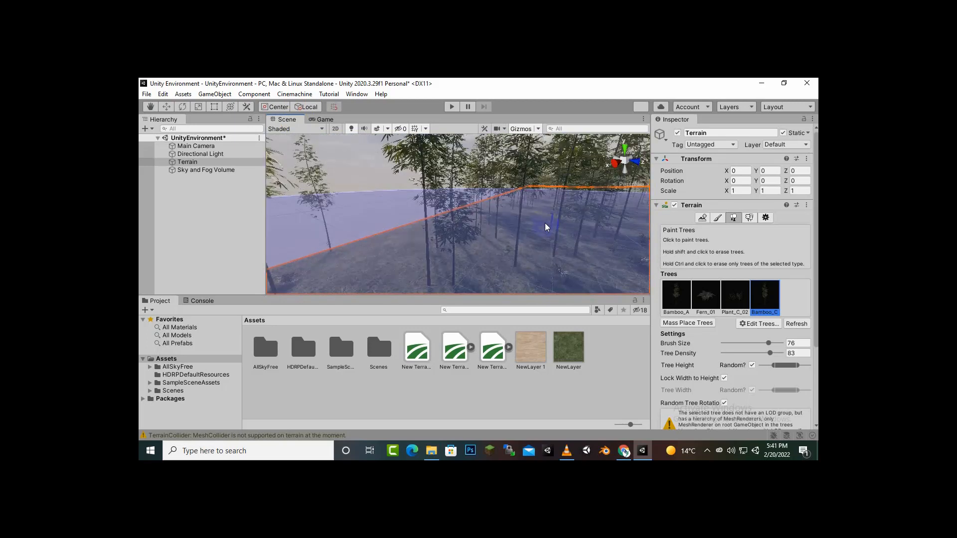
middle_drag(579, 206, 581, 206)
scroll(582, 205, up, 2)
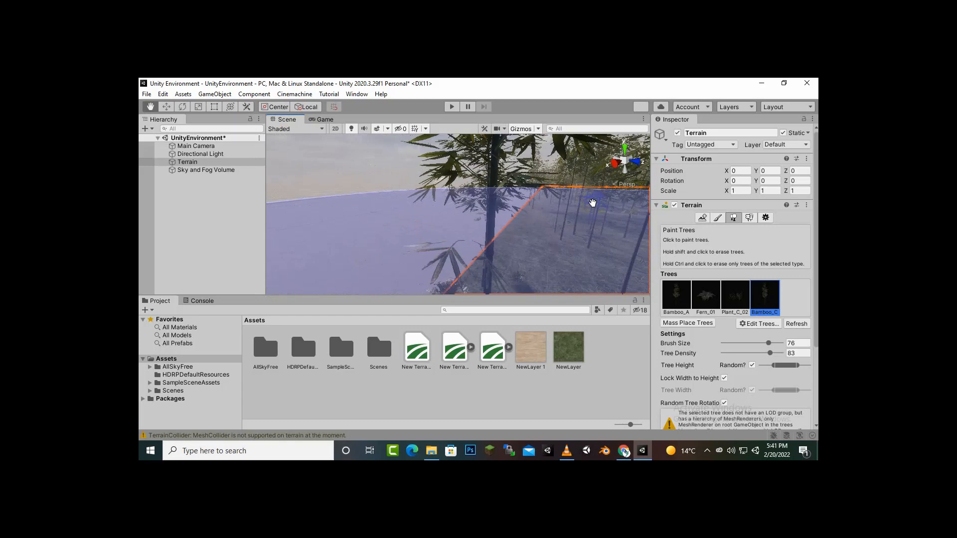
scroll(591, 202, up, 3)
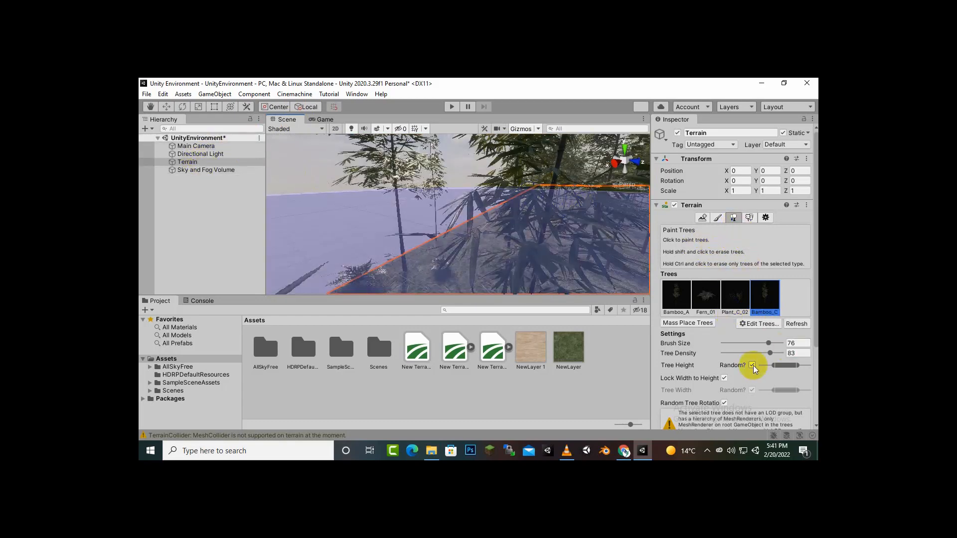
- Compare the forest's appearance in the Game view and in a wide overview of the terrain in the Scene view
click(734, 294)
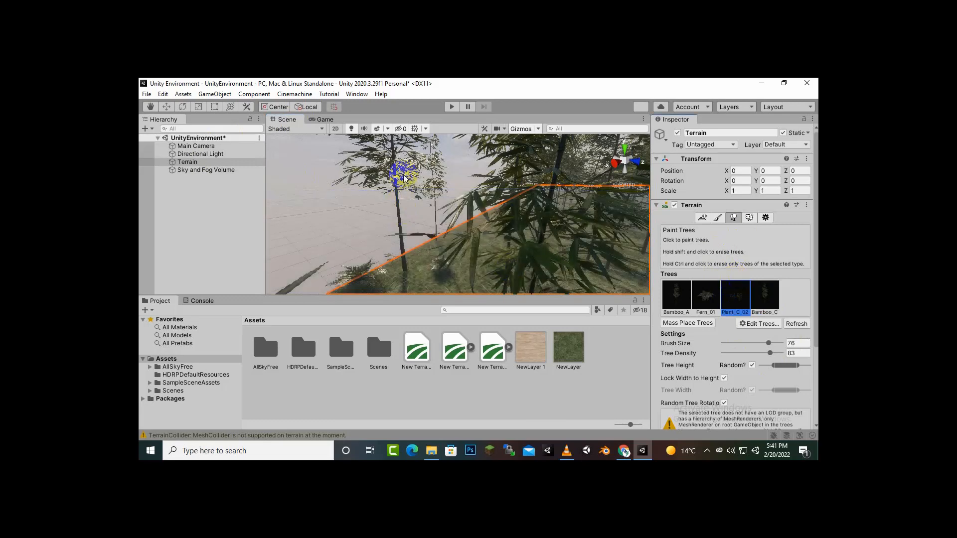
click(322, 120)
click(287, 119)
scroll(498, 194, down, 6)
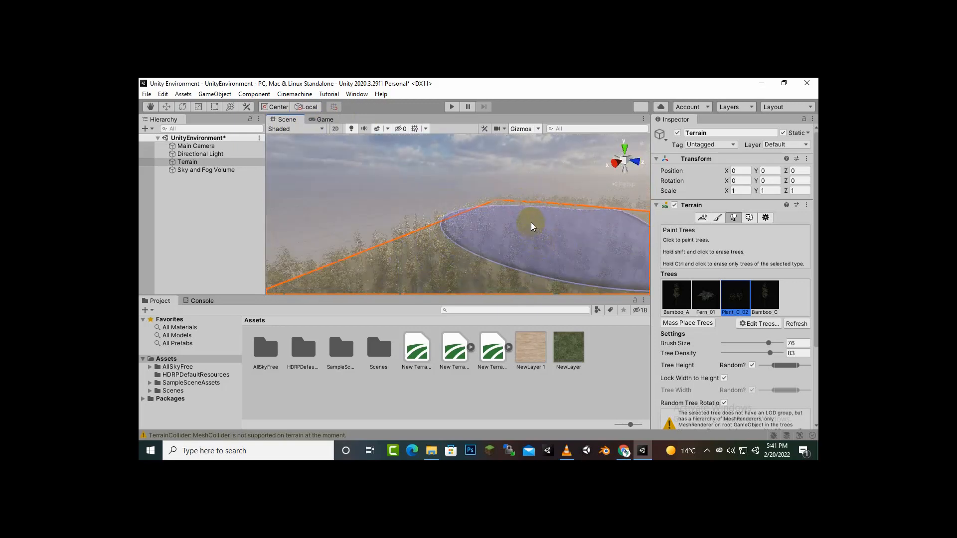
scroll(522, 238, up, 5)
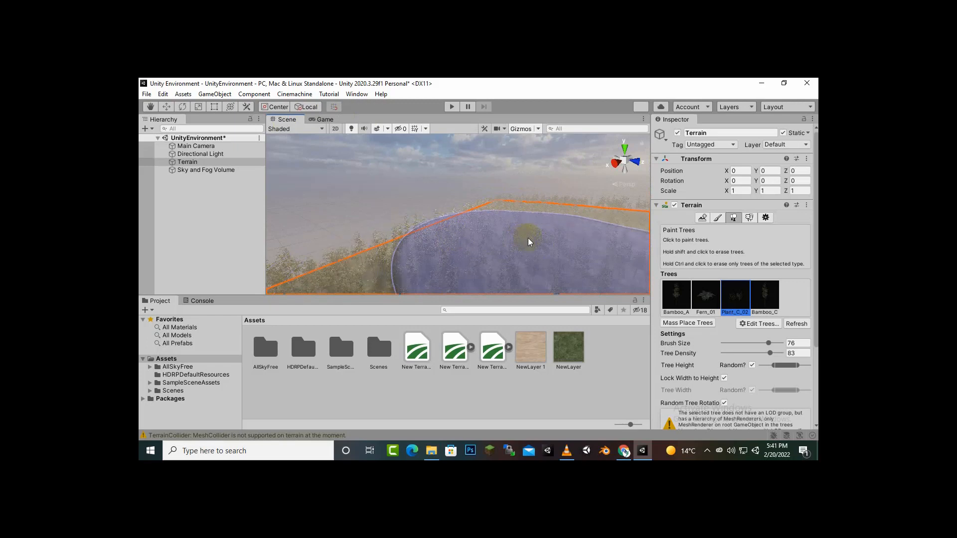
middle_drag(429, 203, 364, 199)
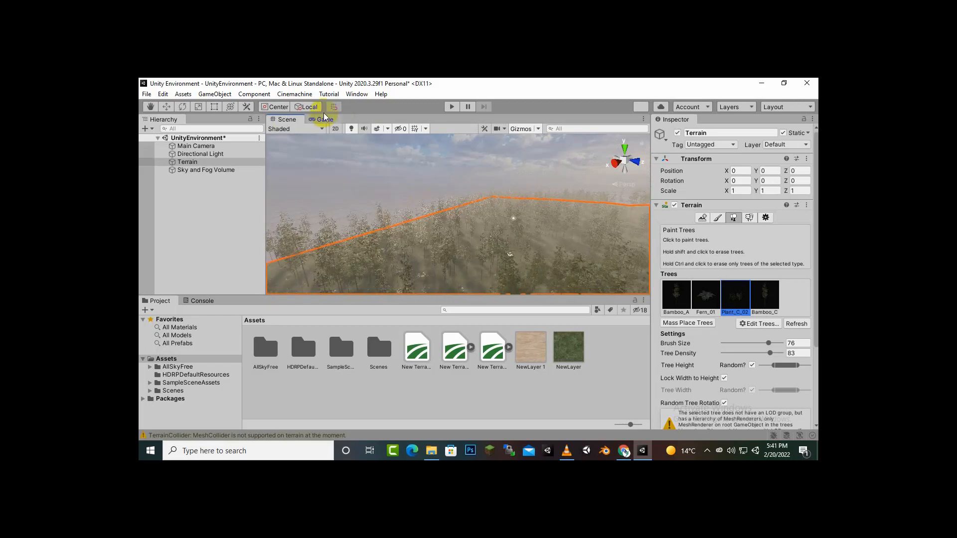
click(323, 118)
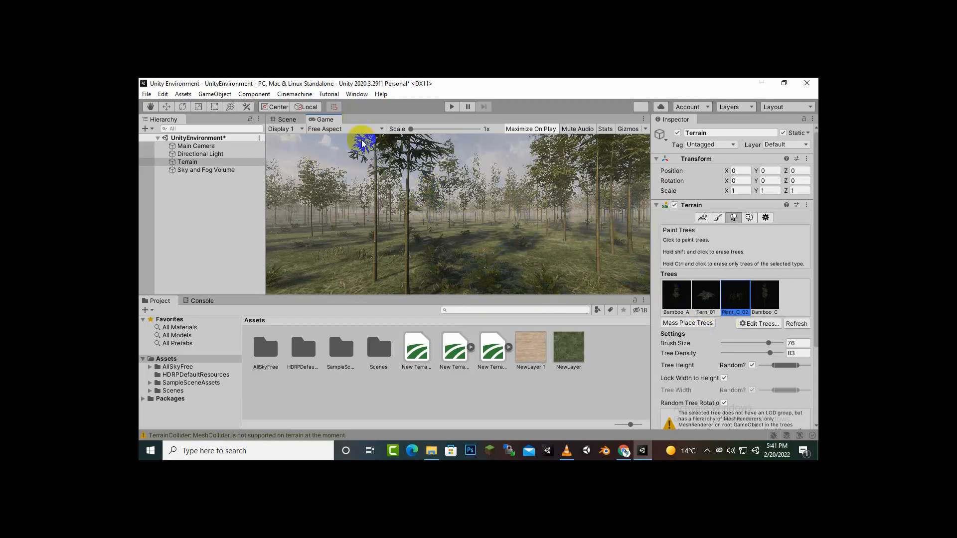
click(293, 122)
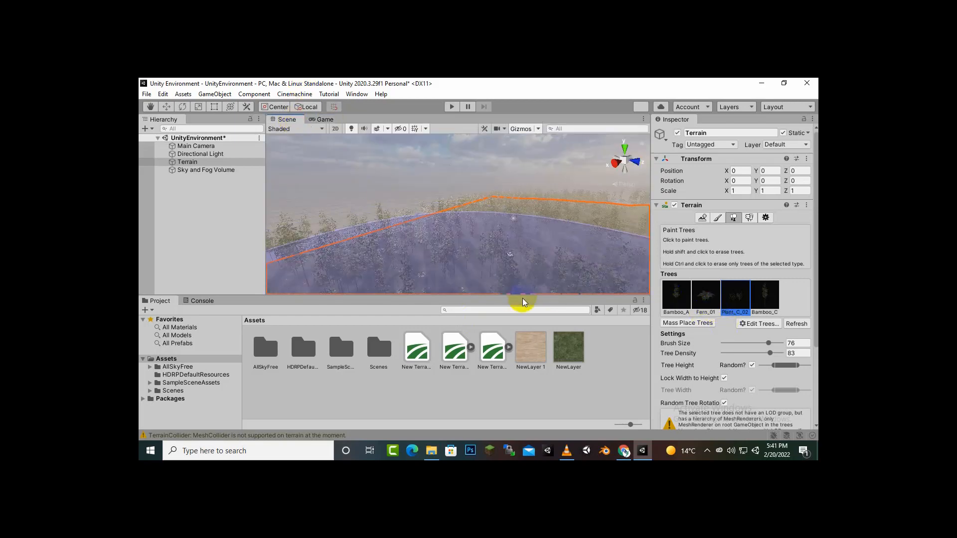
- Add the Bamboo_D prefab to the Terrain's paintable trees
click(760, 324)
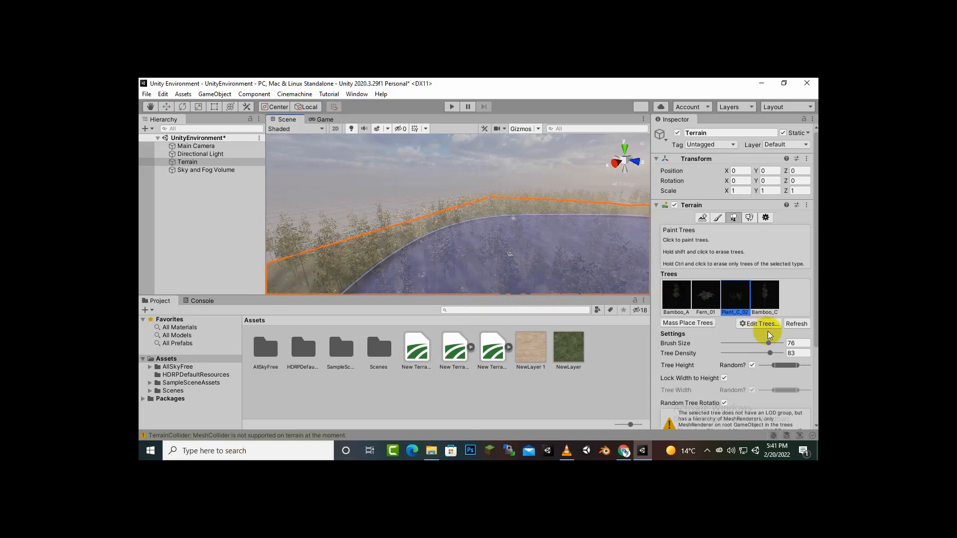
click(767, 325)
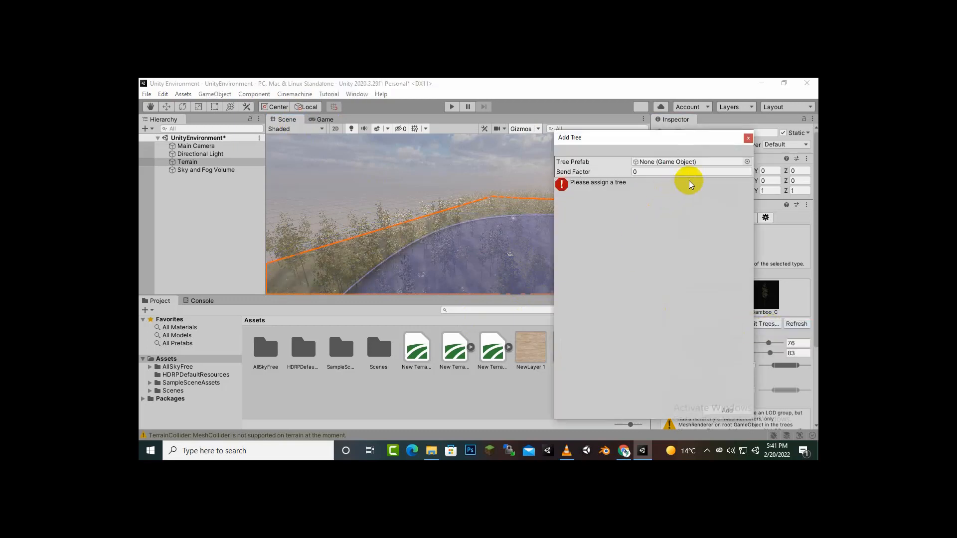
click(746, 163)
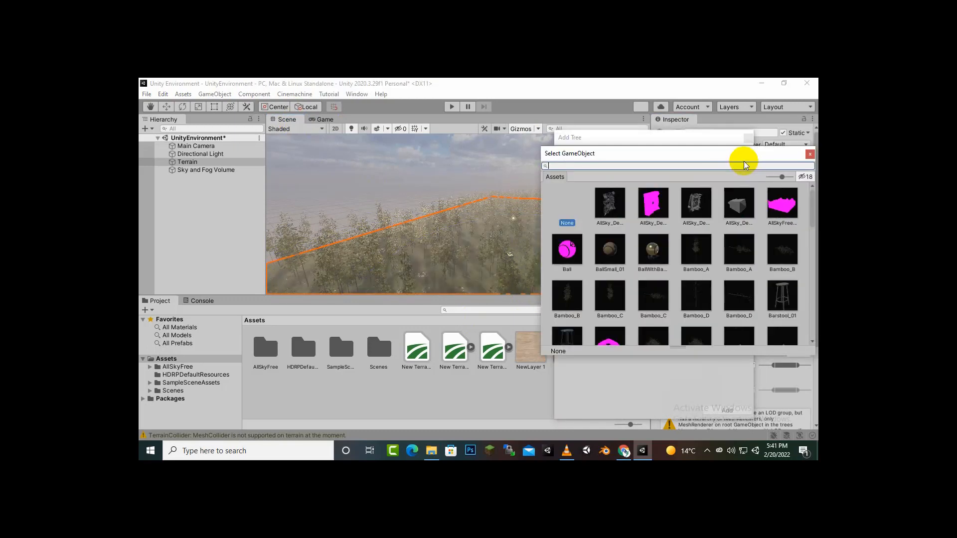
text(Bam)
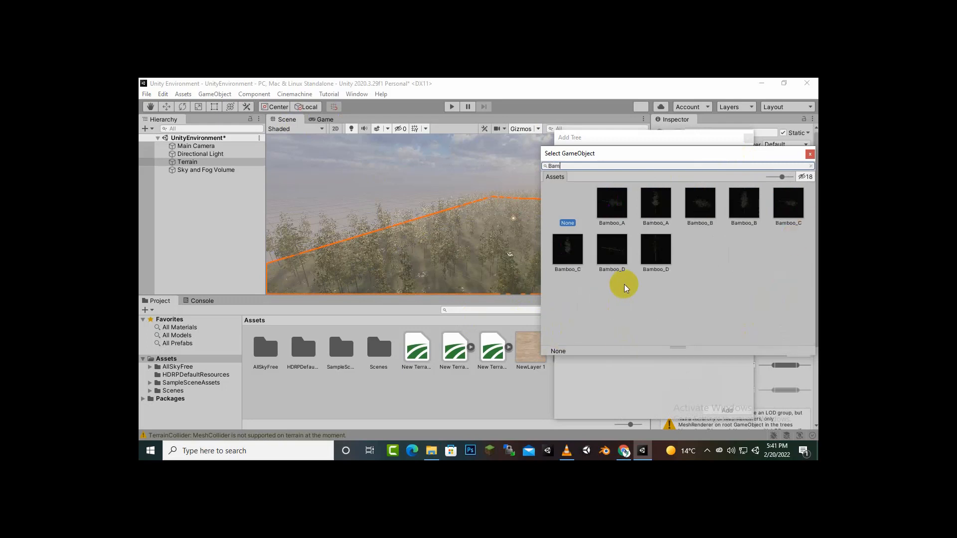
double_click(646, 257)
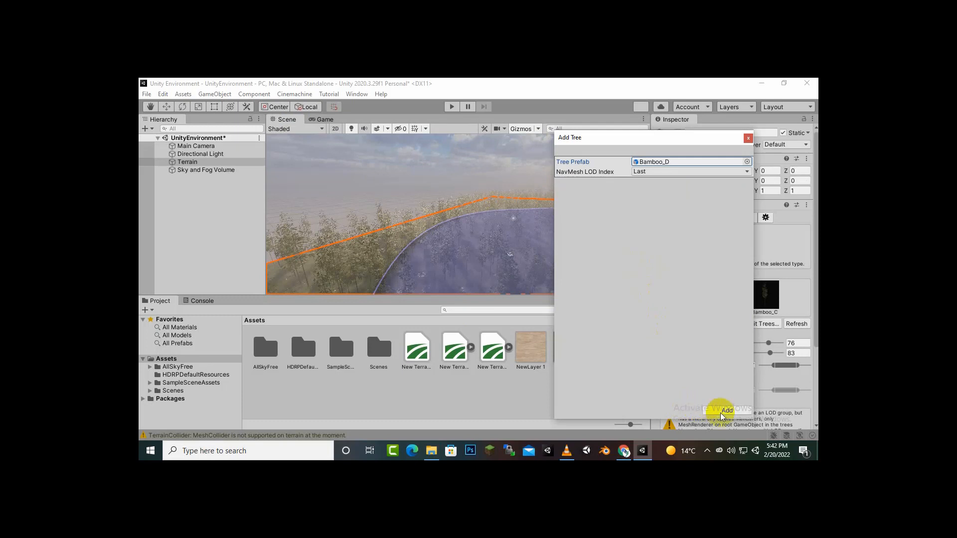
click(724, 411)
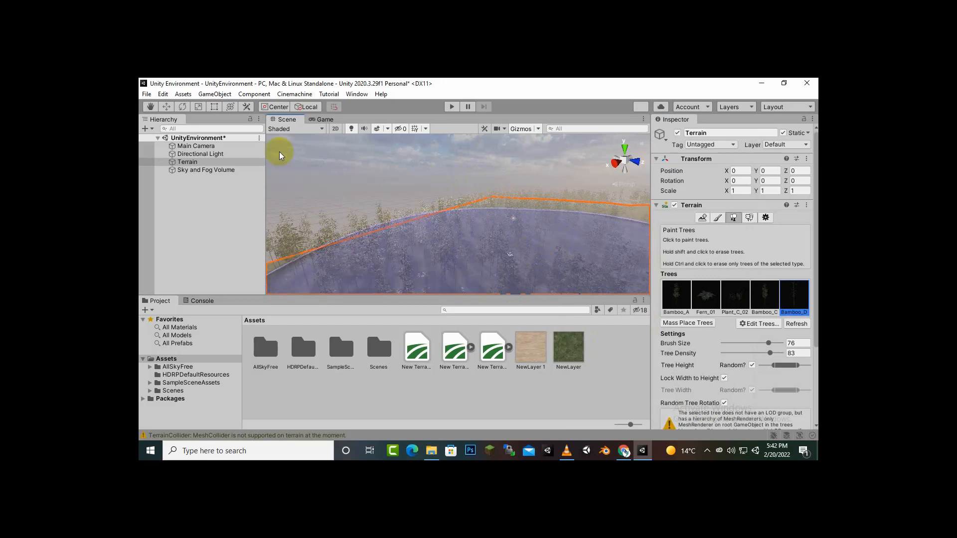
- Check how the bamboo trees and ground plants look through the camera in the Game view
click(320, 121)
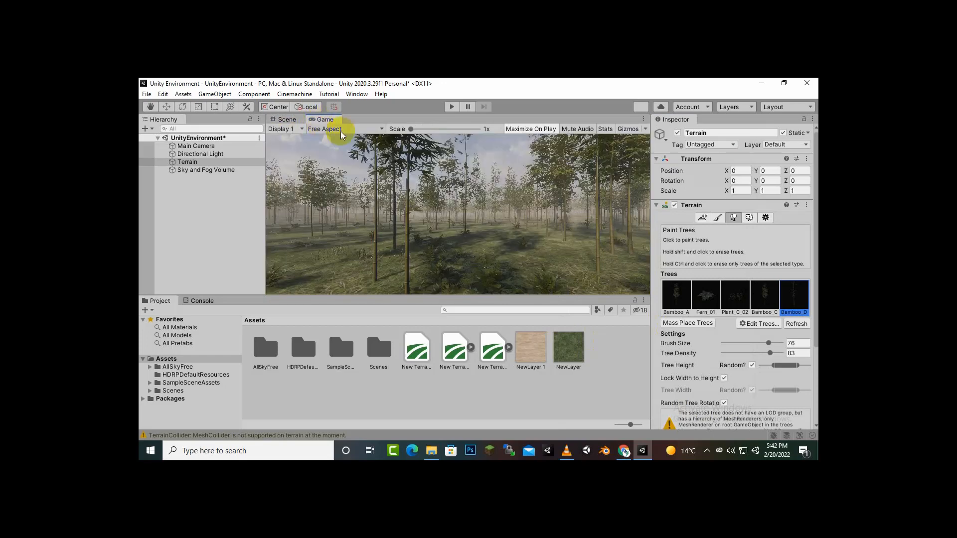
click(407, 222)
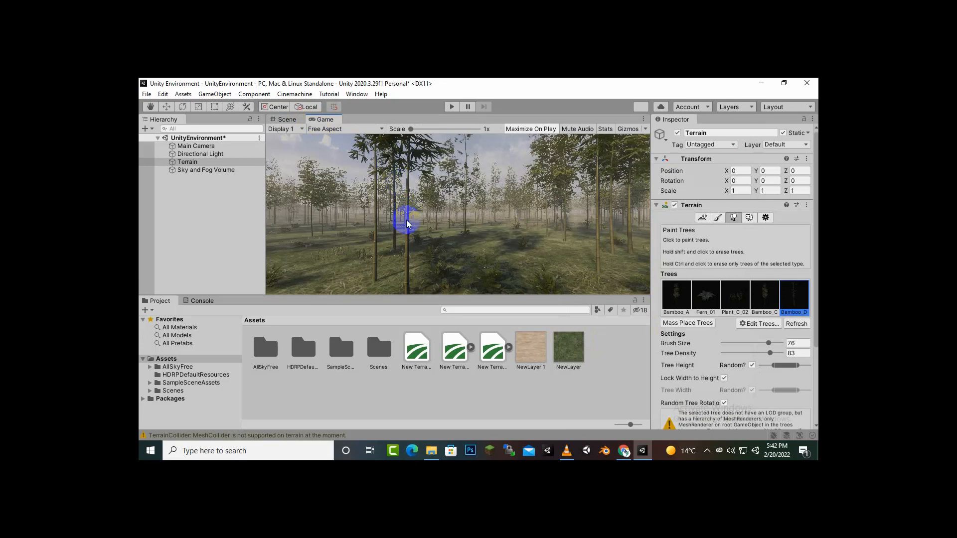
click(470, 229)
click(422, 205)
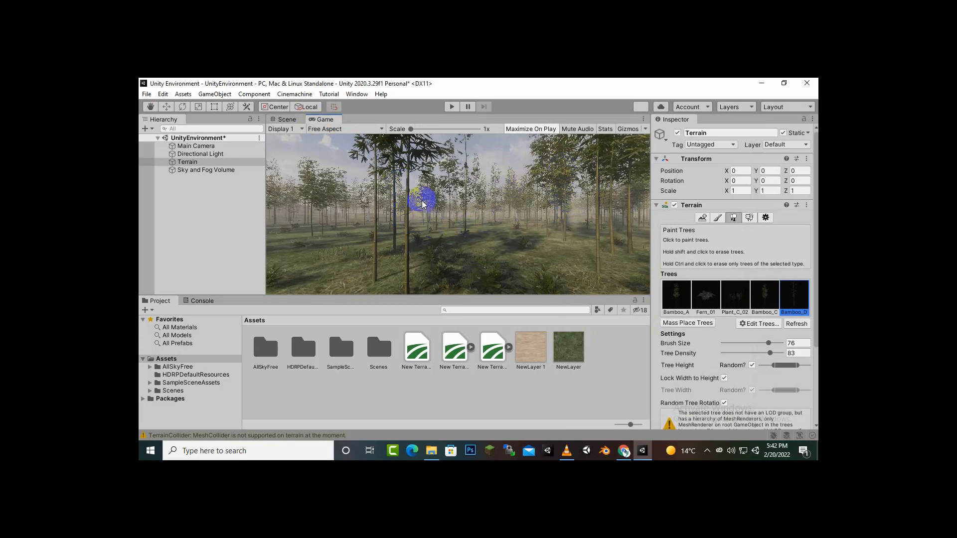
click(461, 225)
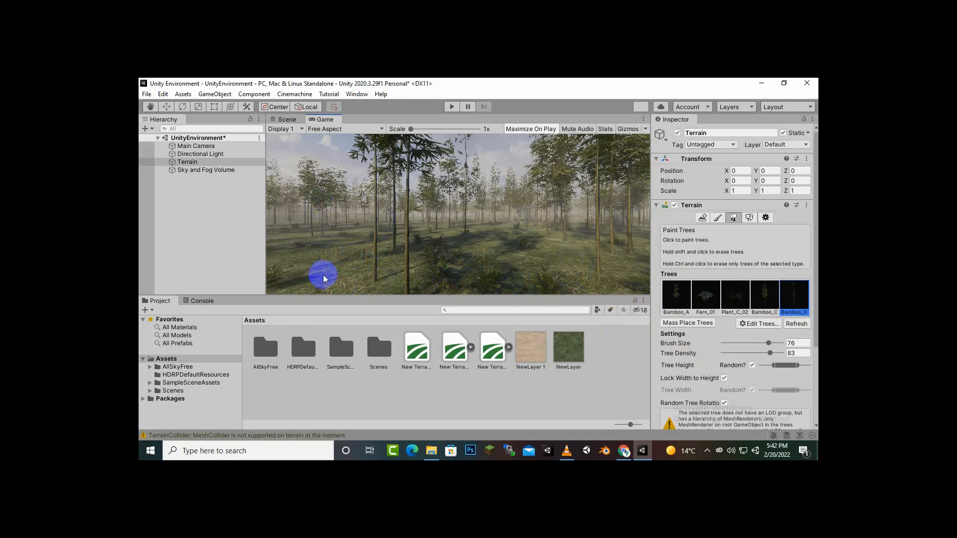
click(288, 119)
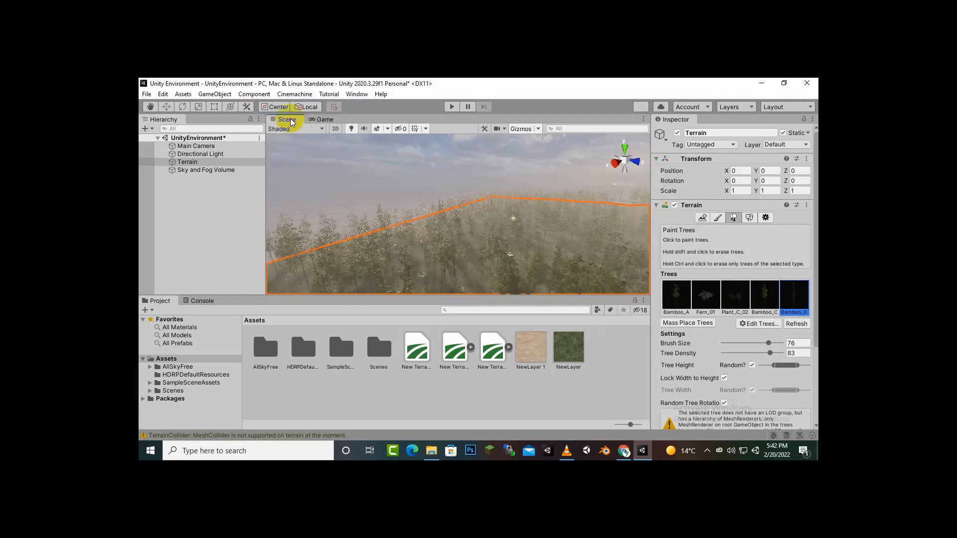
- Frame the Main Camera in the Scene view and examine the forest ground within its field of view
click(197, 146)
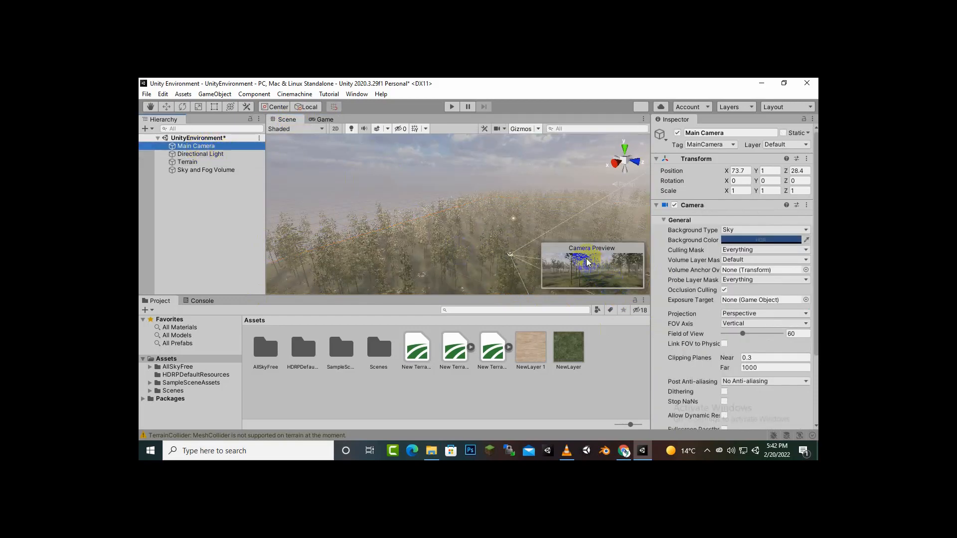
key(f)
scroll(460, 234, down, 3)
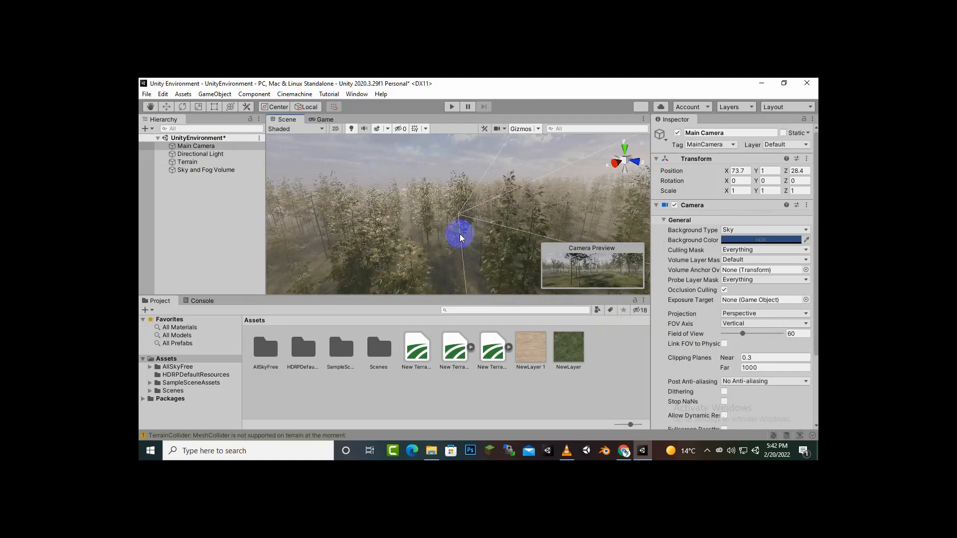
scroll(460, 235, up, 5)
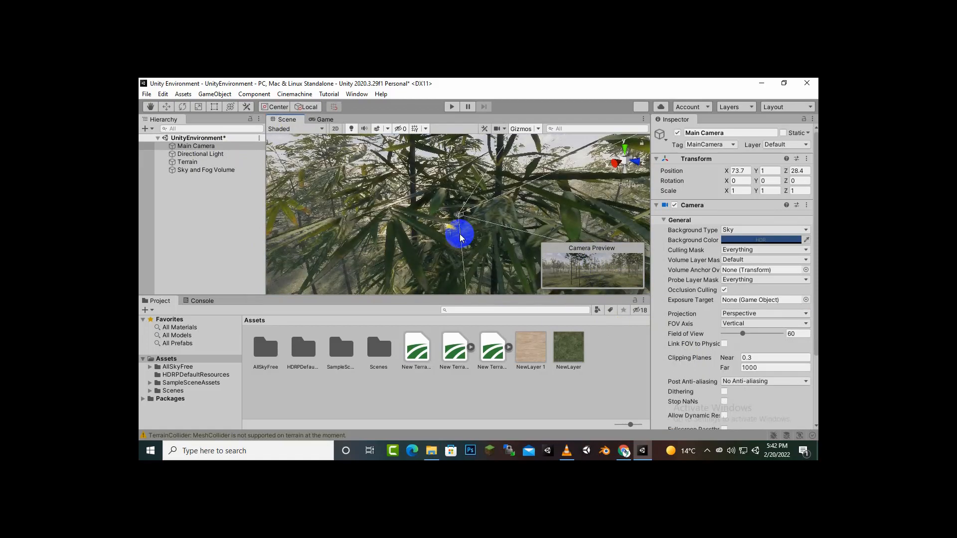
scroll(460, 234, down, 6)
click(166, 107)
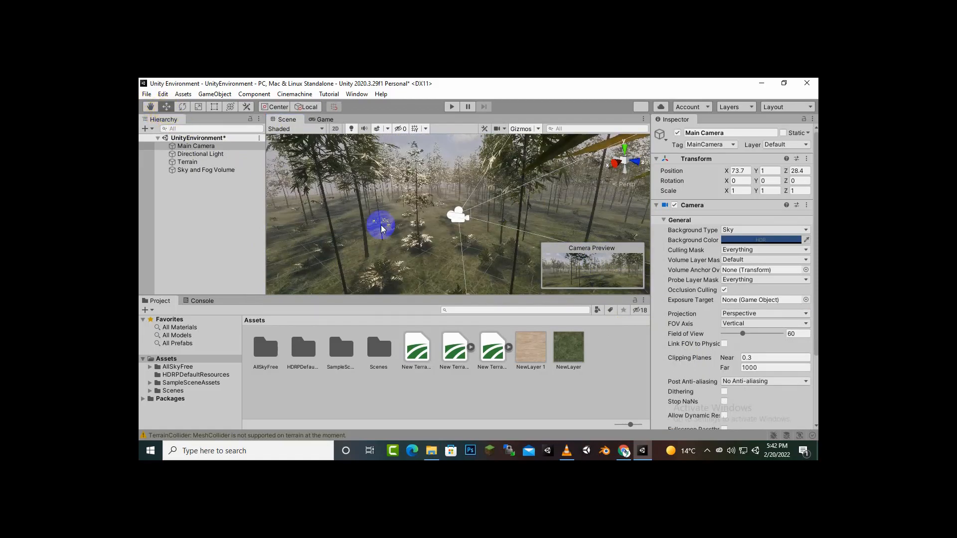
scroll(460, 235, up, 5)
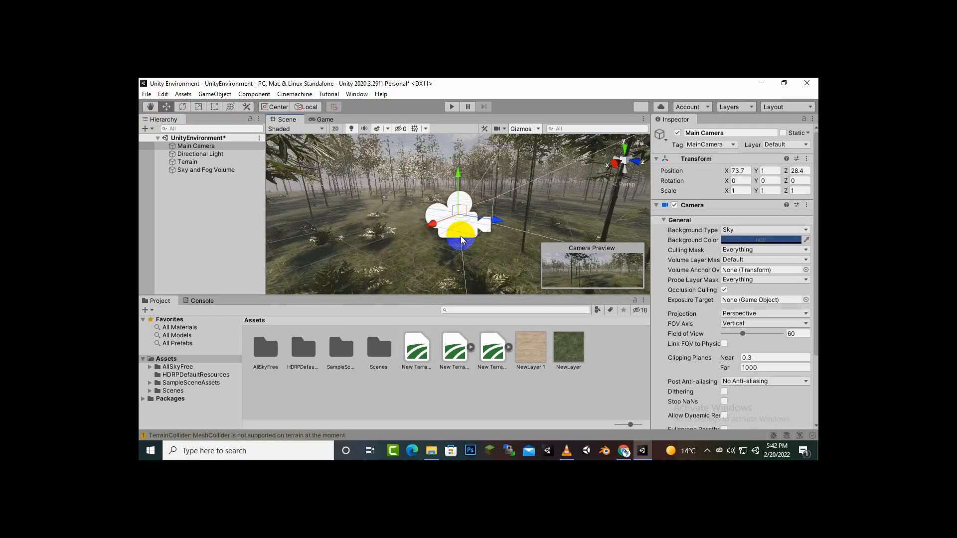
alt+drag(479, 259, 623, 193)
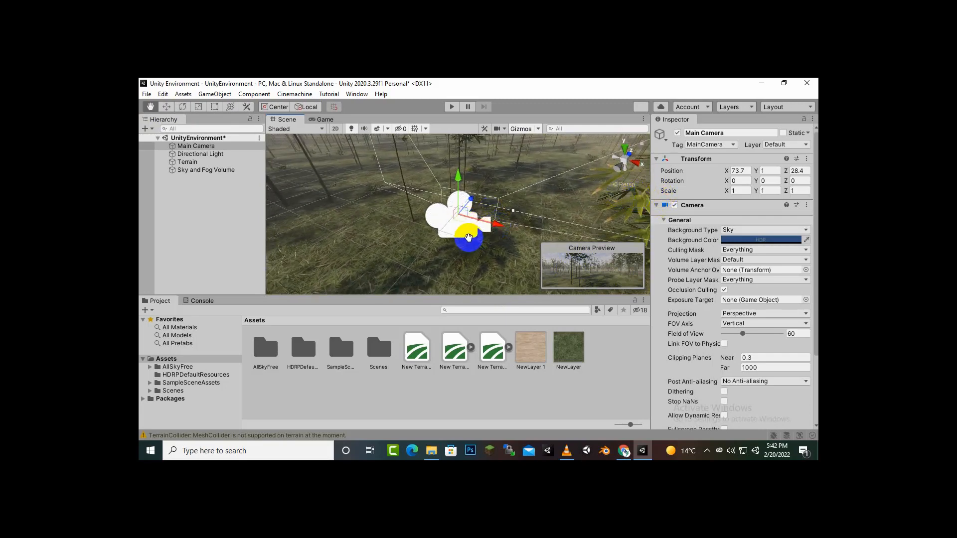
drag(469, 238, 328, 289)
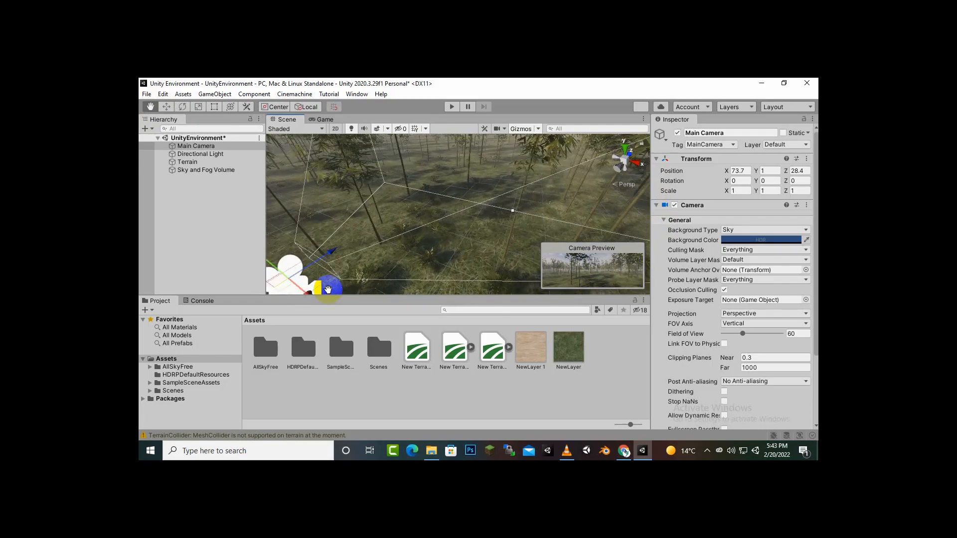
key(w)
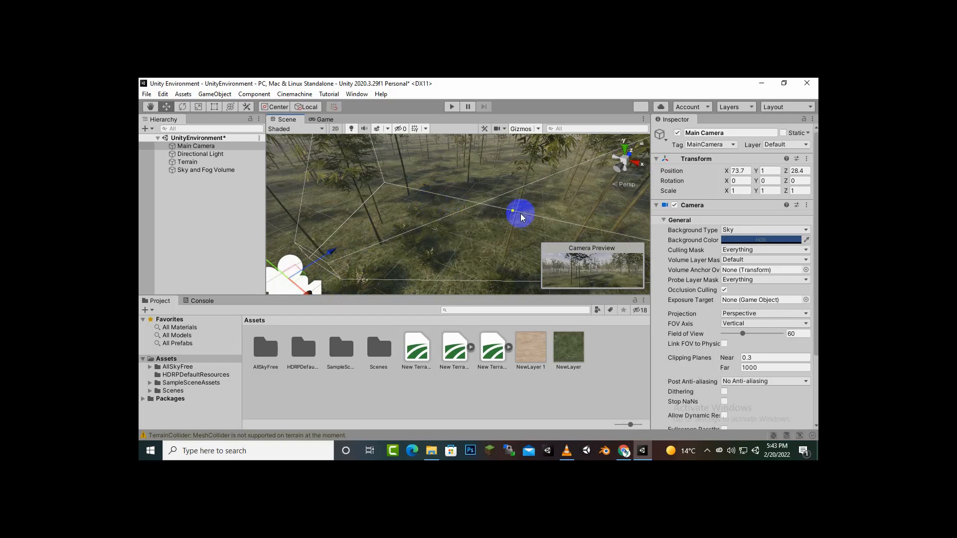
- Activate tree painting on the Terrain with Bamboo_D and set the brush size to 2
click(217, 163)
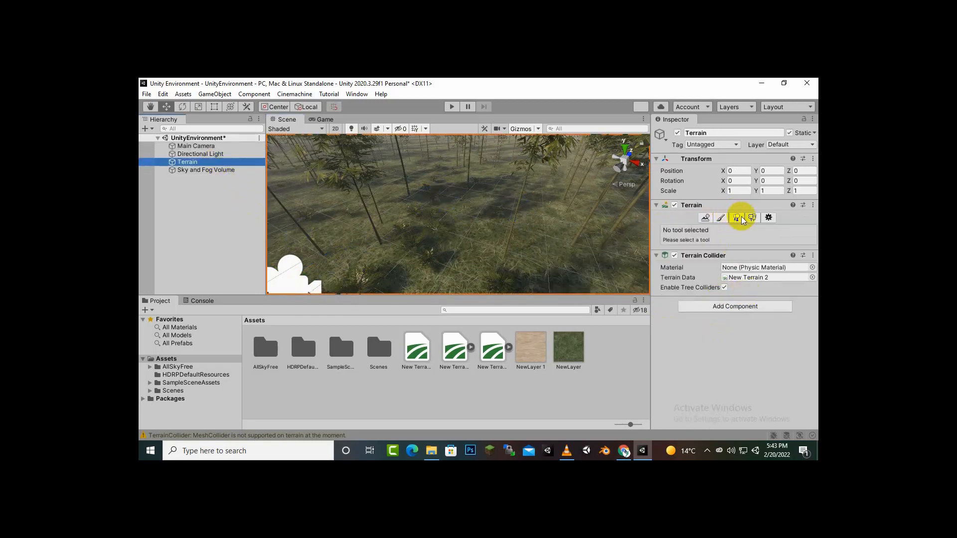
click(737, 218)
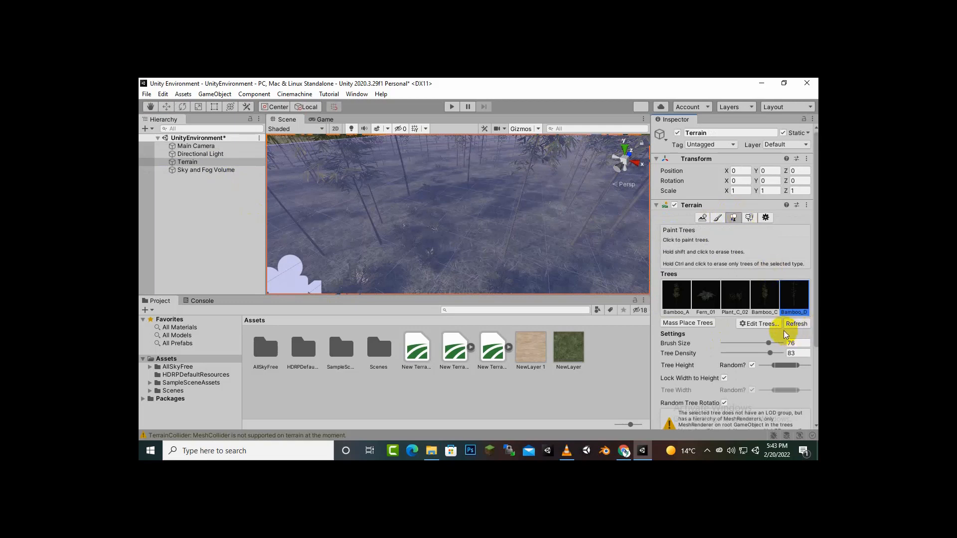
click(727, 343)
- Try painting a Bamboo_D clump on the ground in front of the Main Camera and undo it
click(475, 210)
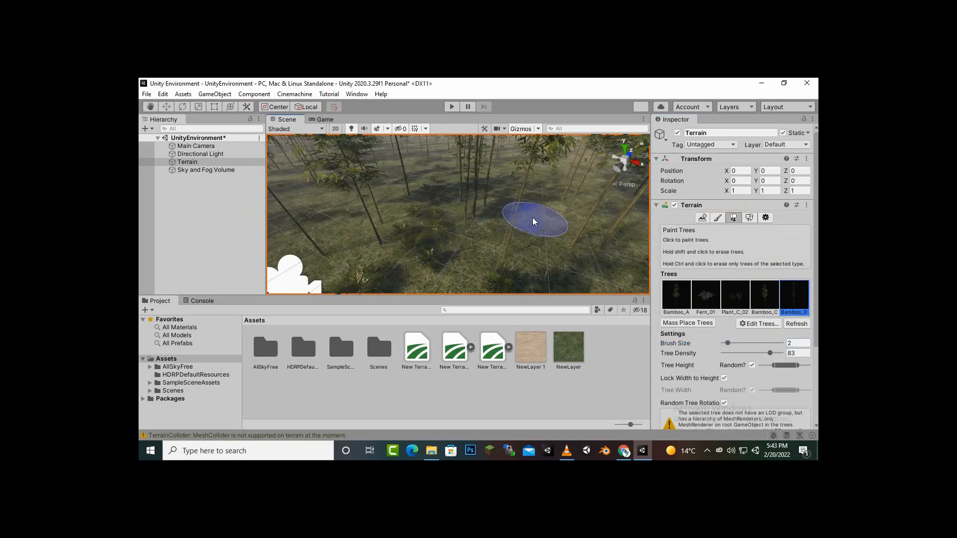
scroll(533, 218, down, 2)
scroll(533, 220, down, 2)
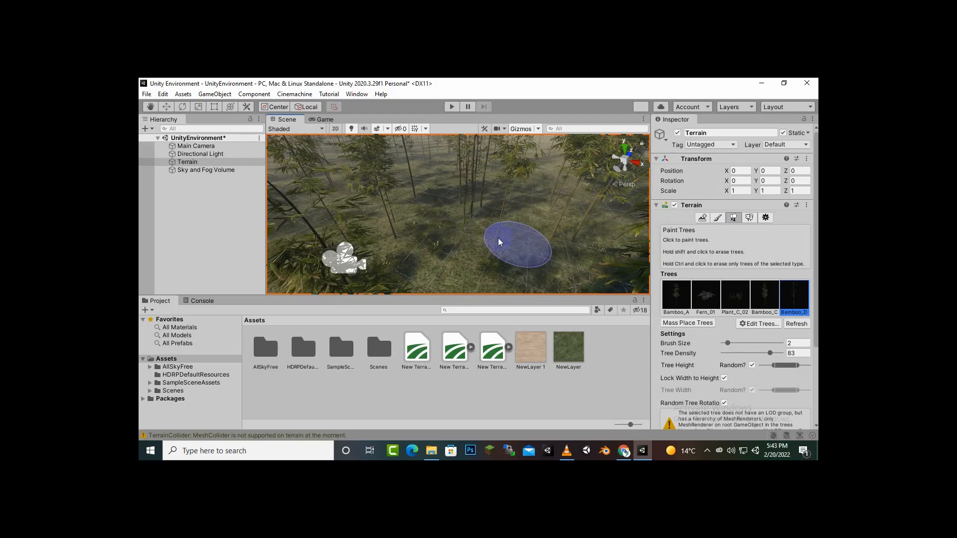
key(ctrl+z)
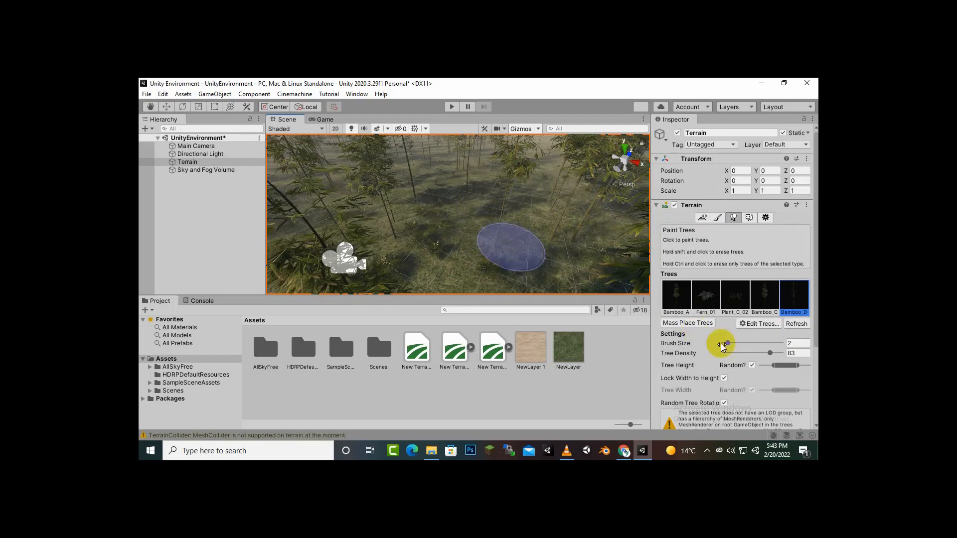
- Try a tree density of 52, set it to 66, and paint Bamboo_D clumps in front of the Main Camera
click(750, 352)
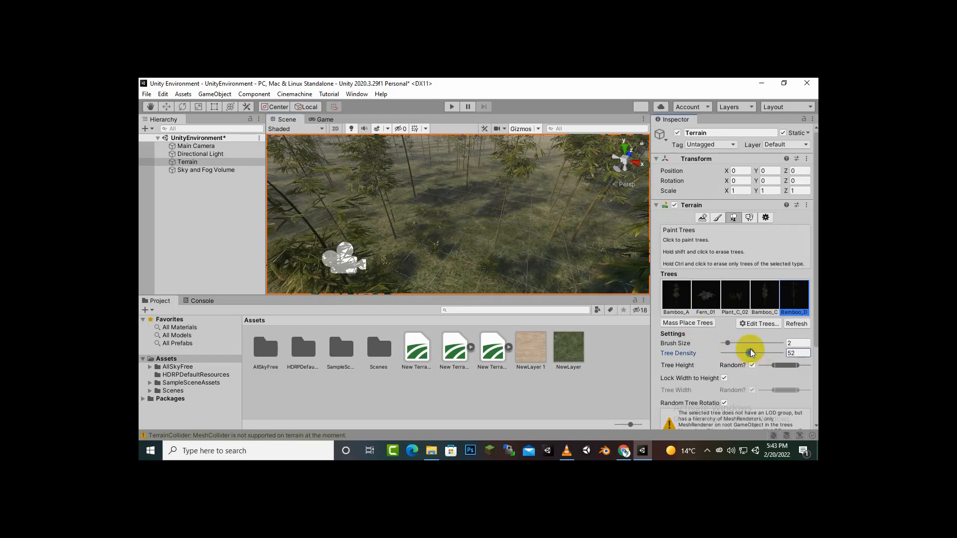
click(454, 205)
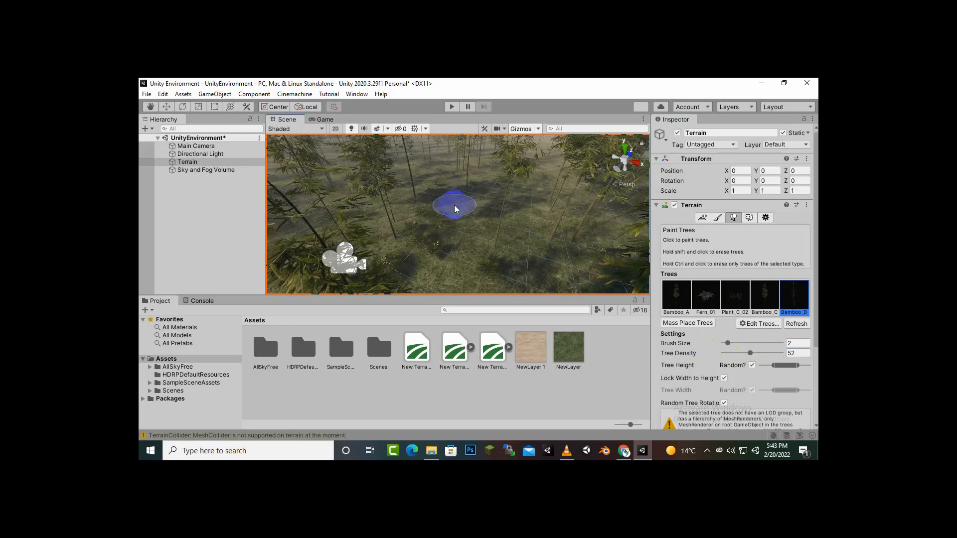
drag(750, 353, 757, 357)
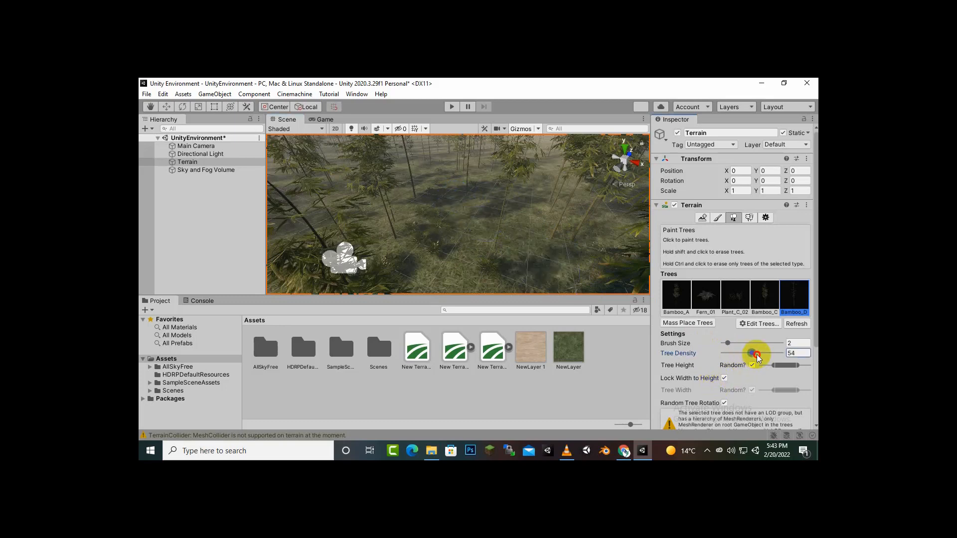
click(455, 199)
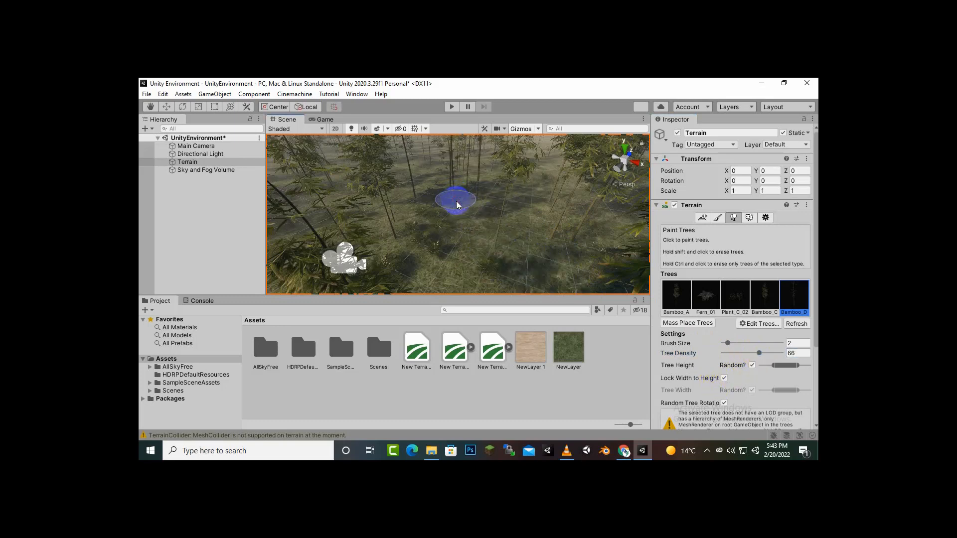
scroll(494, 222, down, 1)
click(550, 218)
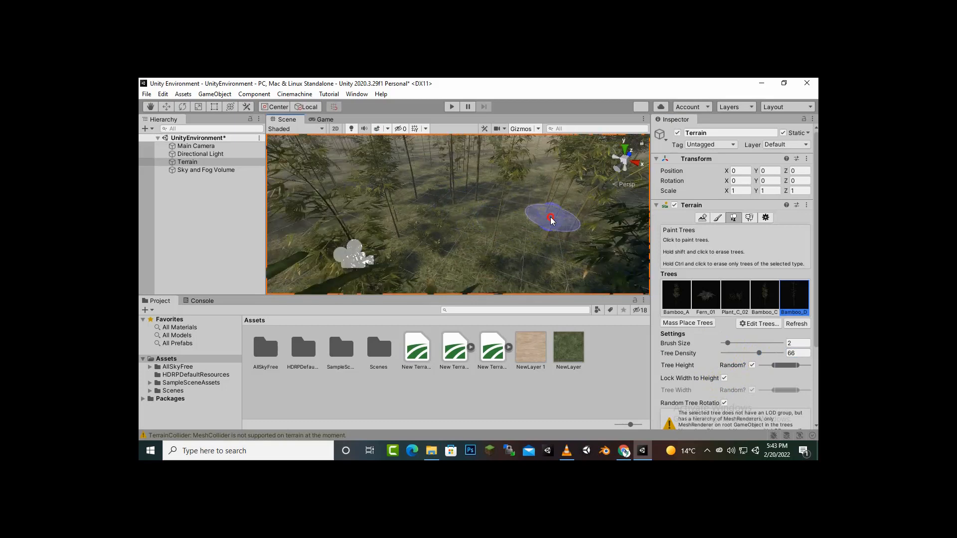
- Paint another Bamboo_D clump, and paint Bamboo_C clumps with brush size 2 and density 66 in front of the Main Camera
click(400, 208)
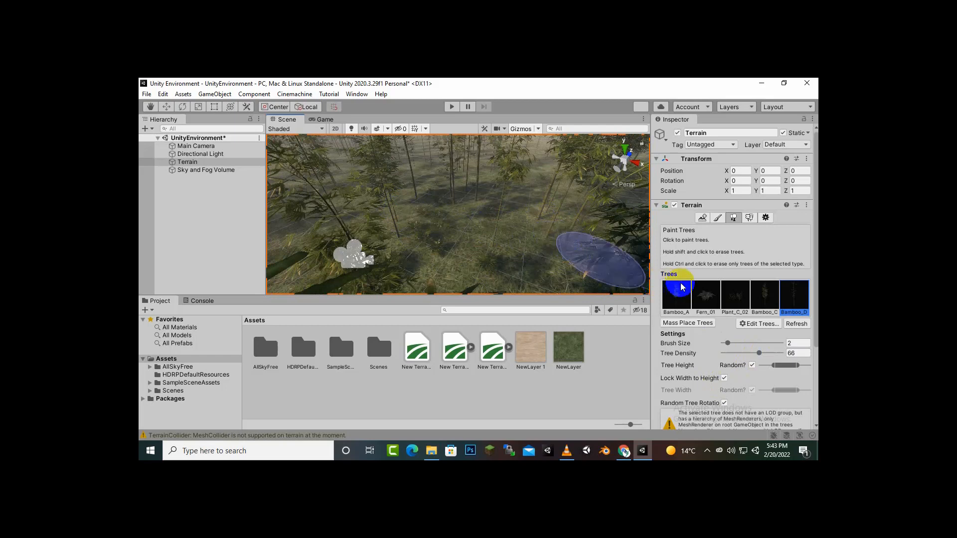
click(754, 300)
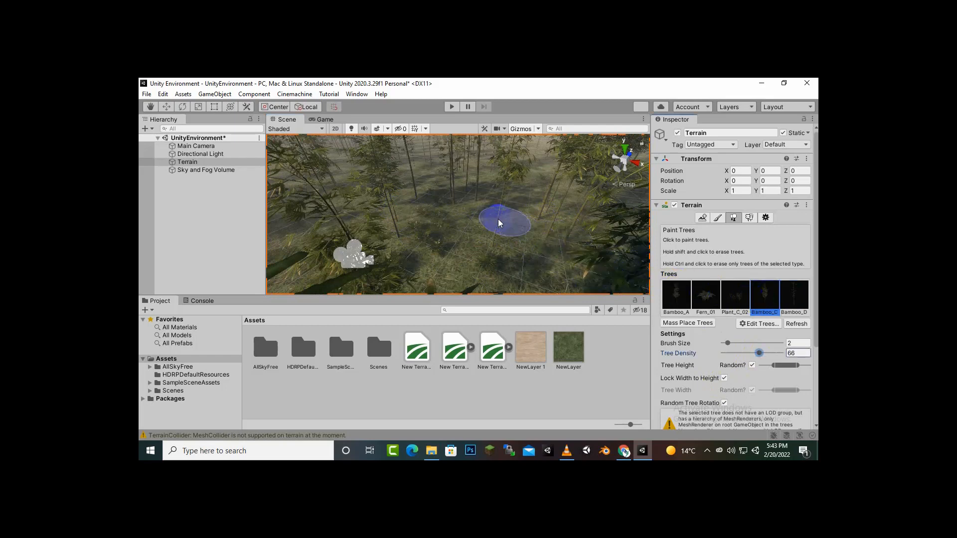
click(527, 239)
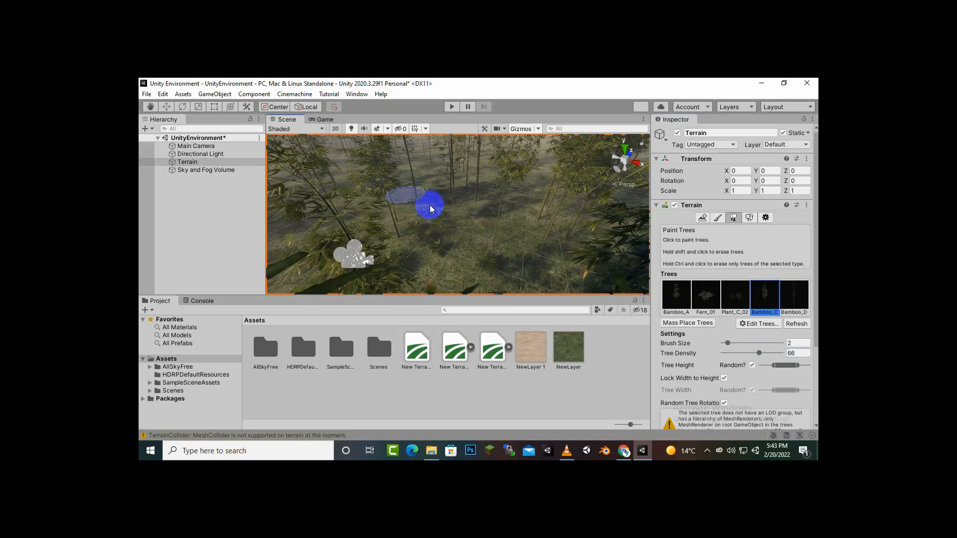
click(431, 204)
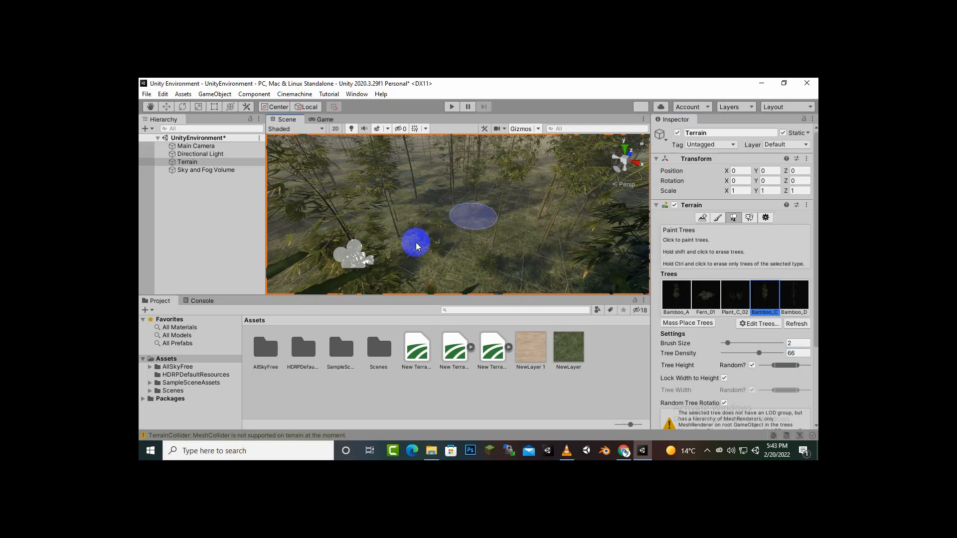
- Check the painted bamboo in the Game view and examine the forest around the Main Camera in the Scene view
click(323, 120)
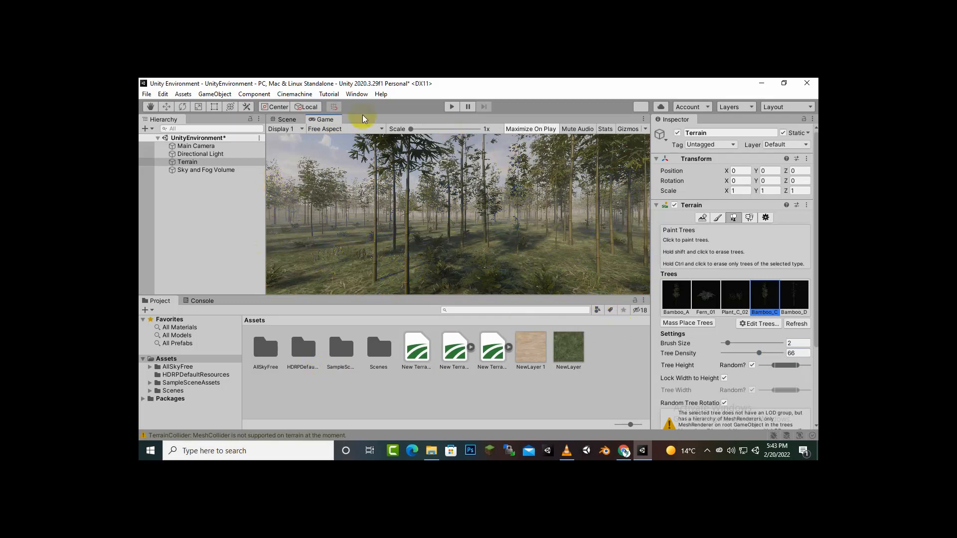
click(299, 121)
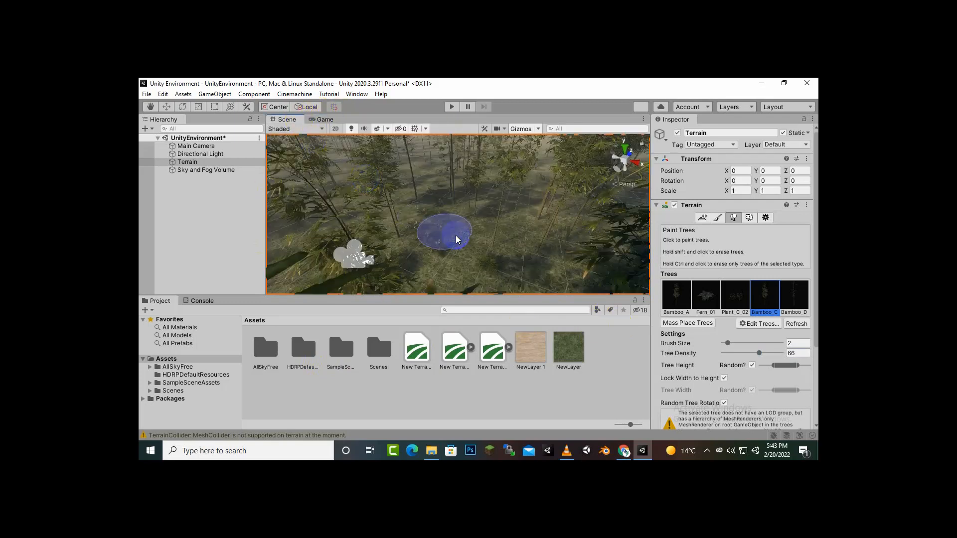
mouse_move(458, 240)
middle_down()
mouse_move(571, 243)
mouse_move(596, 312)
mouse_move(577, 263)
mouse_move(502, 237)
mouse_move(513, 220)
mouse_move(618, 205)
mouse_move(649, 239)
mouse_move(466, 229)
middle_up()
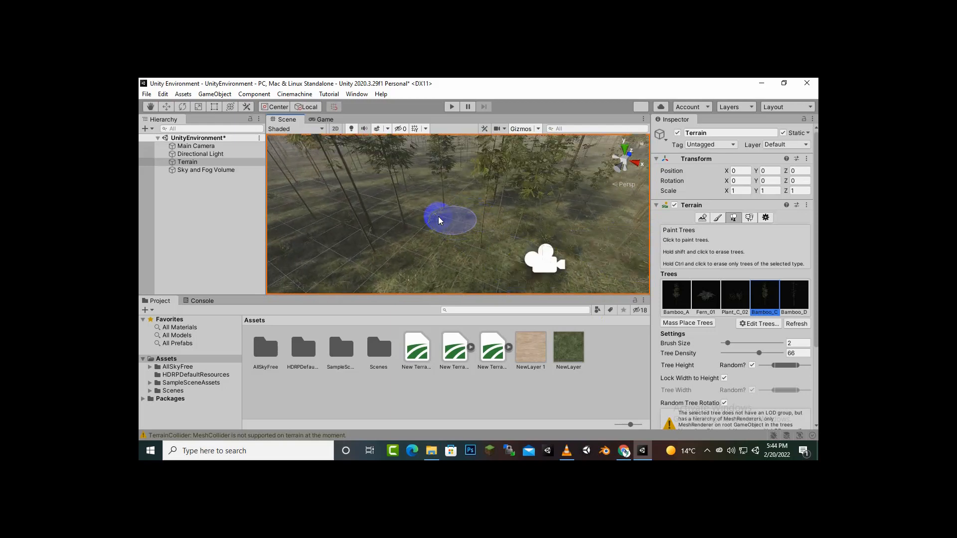
mouse_move(514, 222)
middle_down()
mouse_move(432, 332)
mouse_move(395, 324)
mouse_move(387, 235)
middle_up()
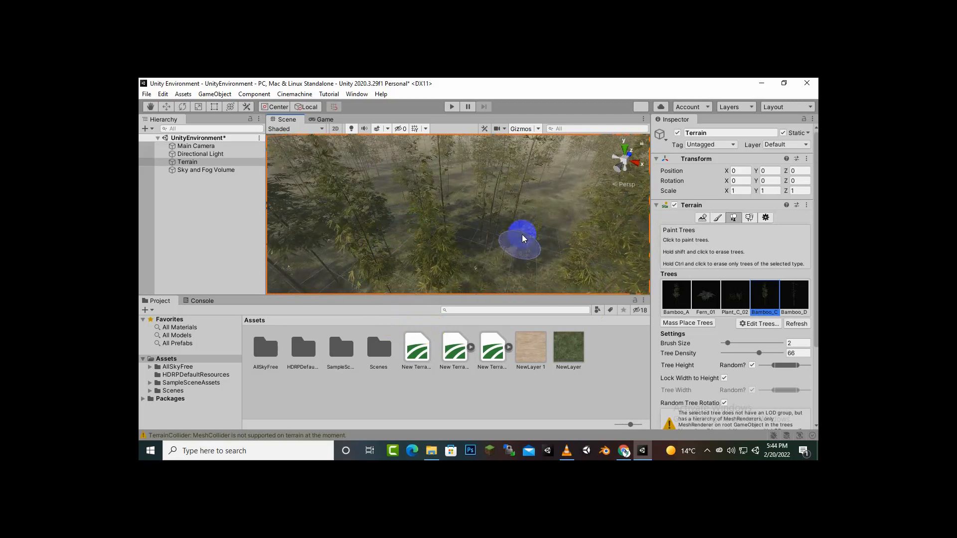
scroll(501, 240, down, 3)
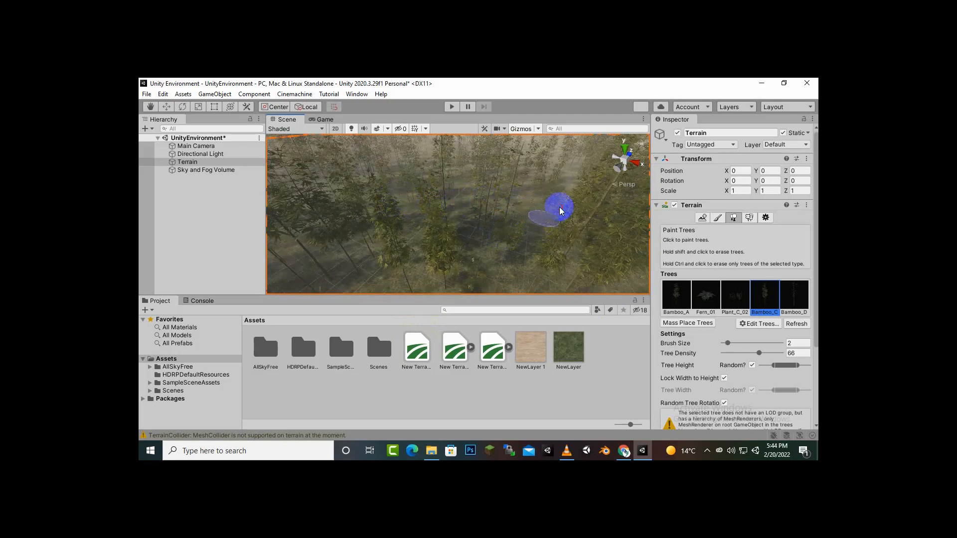
scroll(474, 225, down, 1)
scroll(506, 212, down, 3)
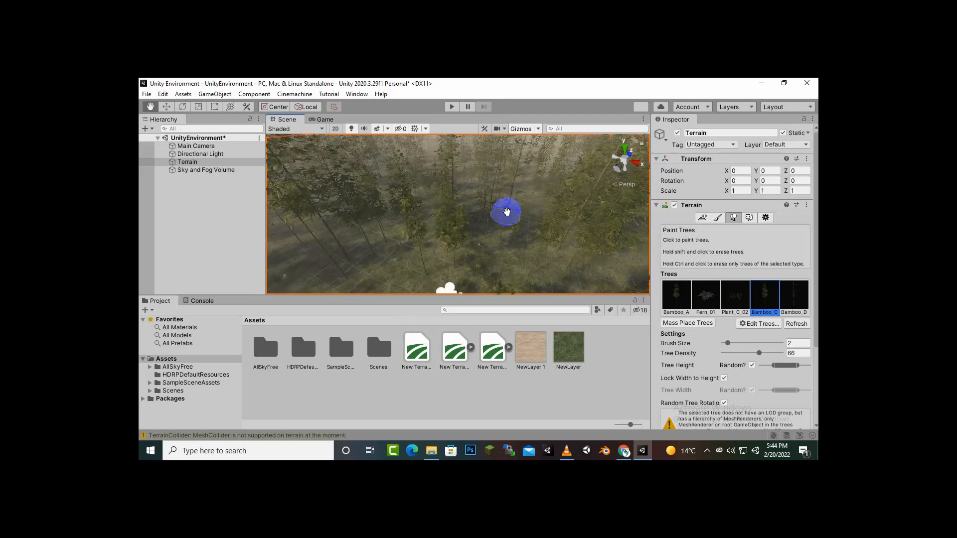
alt+drag(451, 269, 552, 197)
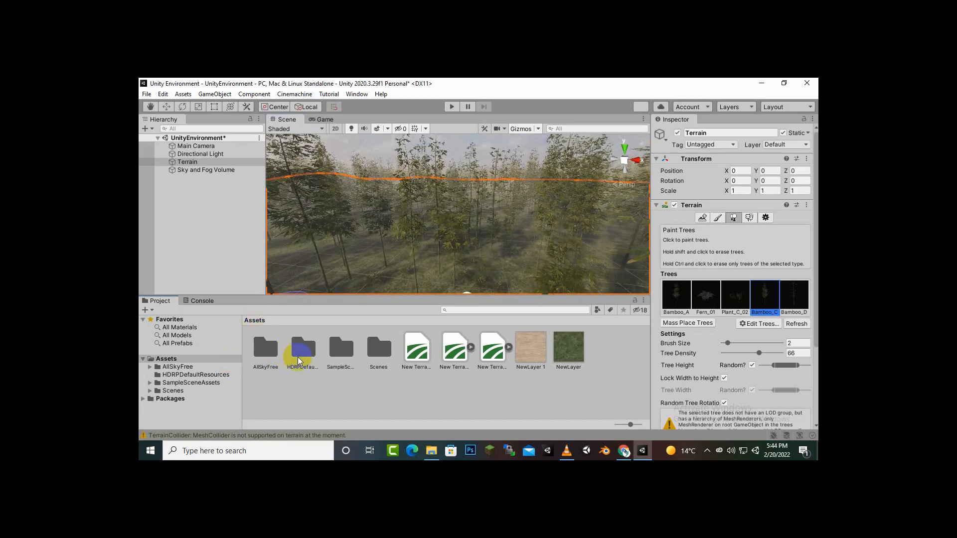
- Open the Prefab folder under SampleSceneAssets/Meshes/Props/Nature in the project assets
double_click(335, 351)
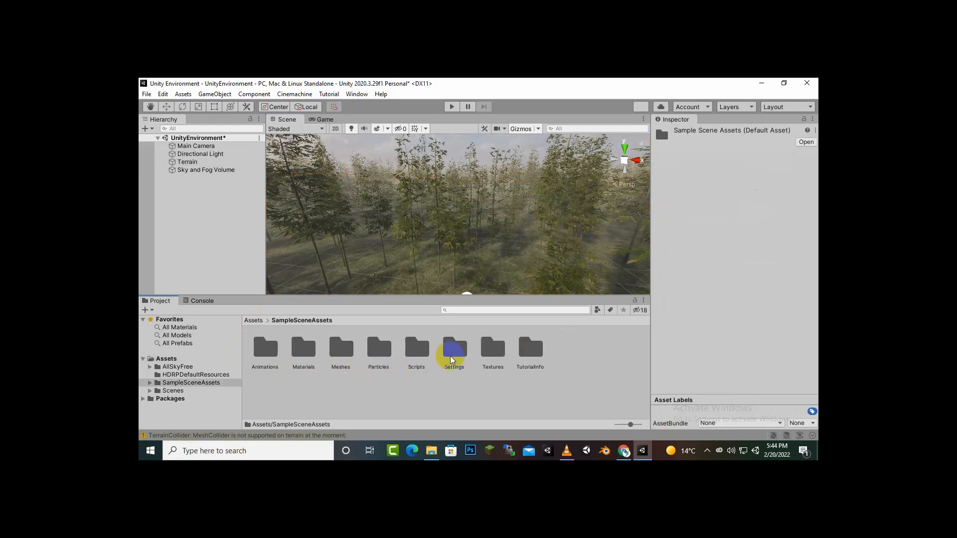
double_click(342, 344)
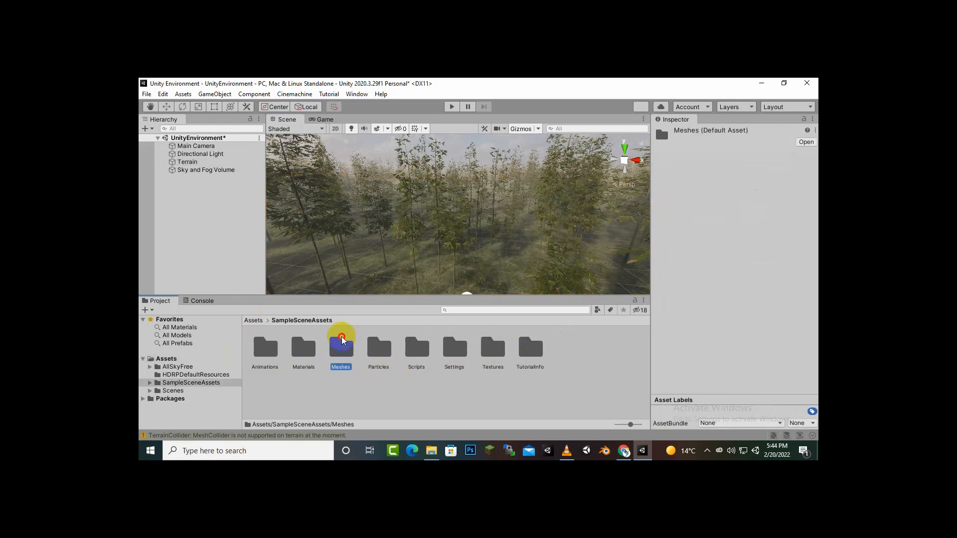
double_click(303, 348)
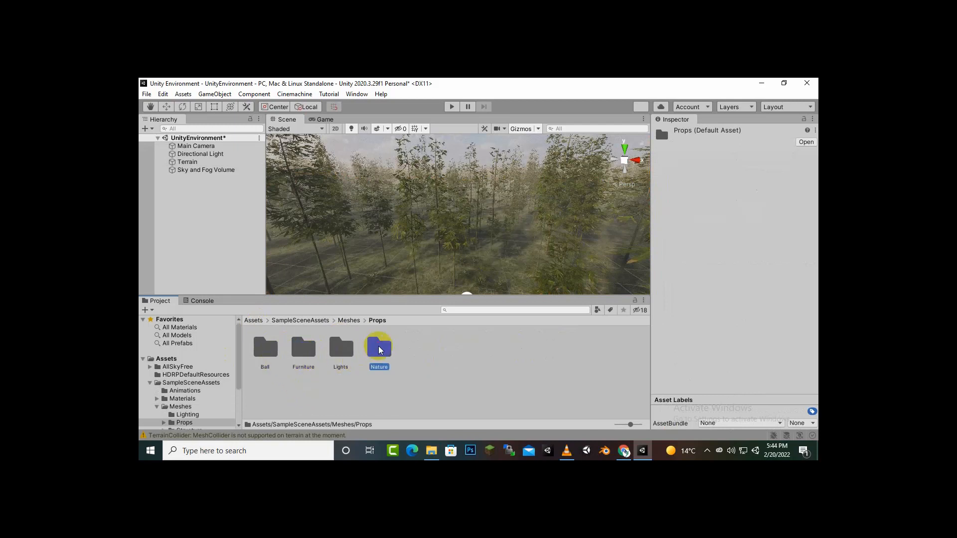
double_click(378, 348)
click(302, 351)
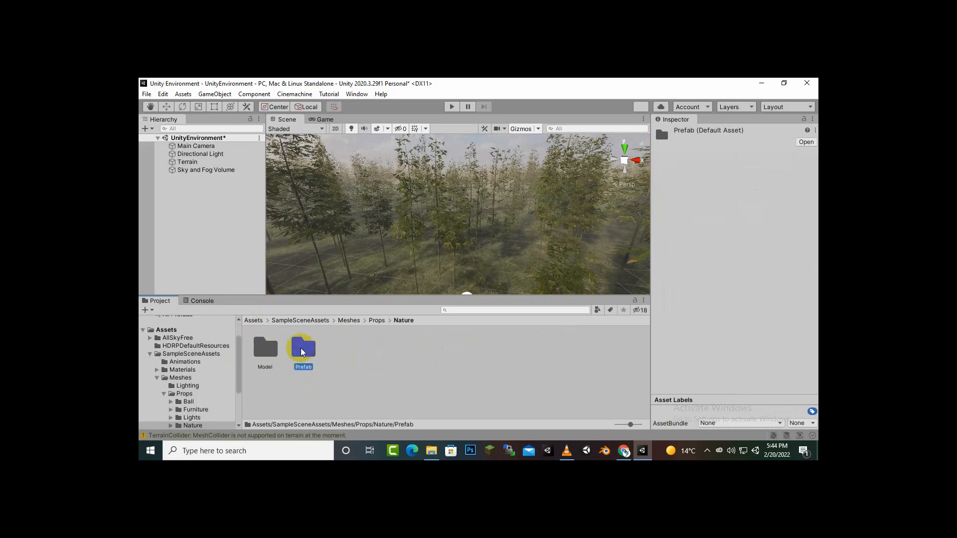
double_click(302, 350)
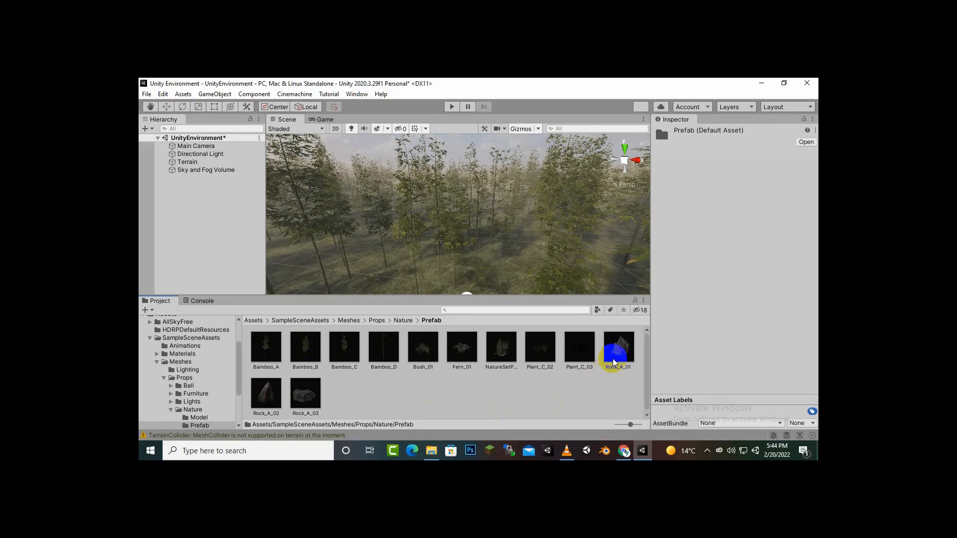
- Place the Rock_A_01, Rock_A_02 and Rock_A_03 prefabs on the ground in front of the Main Camera
middle_drag(391, 207, 427, 179)
click(197, 147)
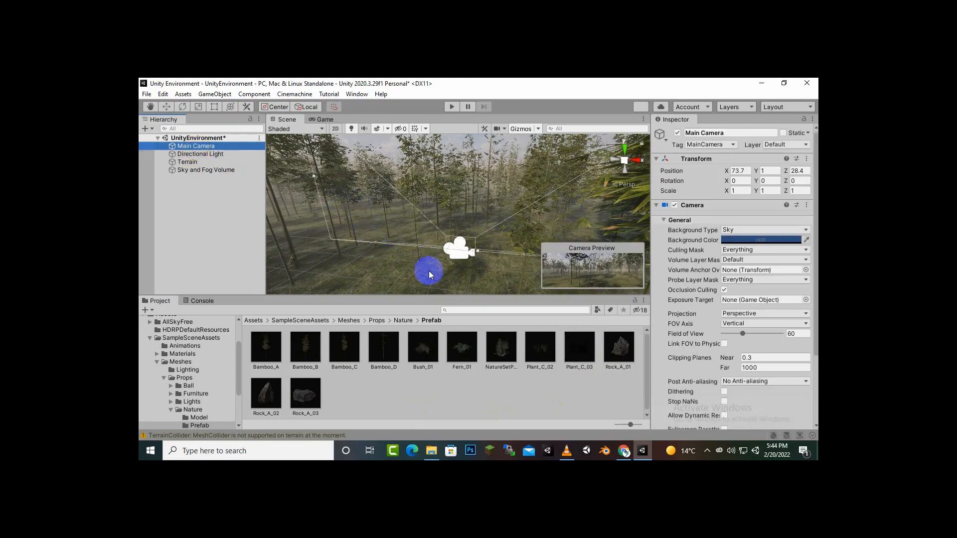
middle_drag(429, 271, 419, 255)
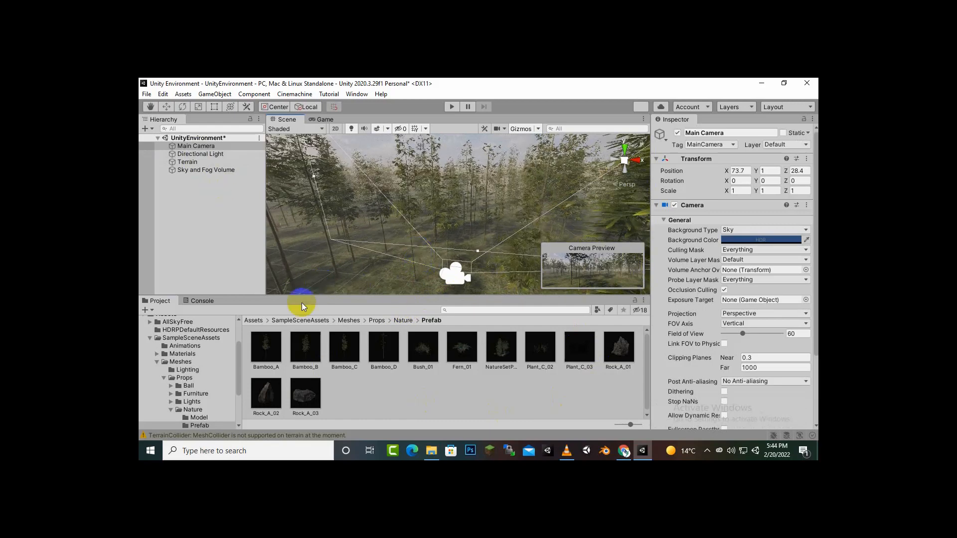
click(428, 392)
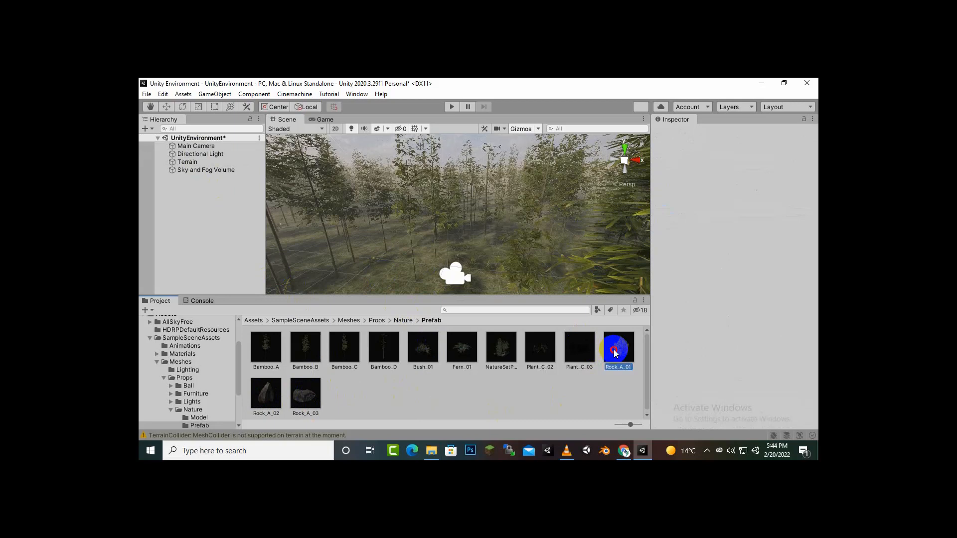
drag(615, 353, 472, 249)
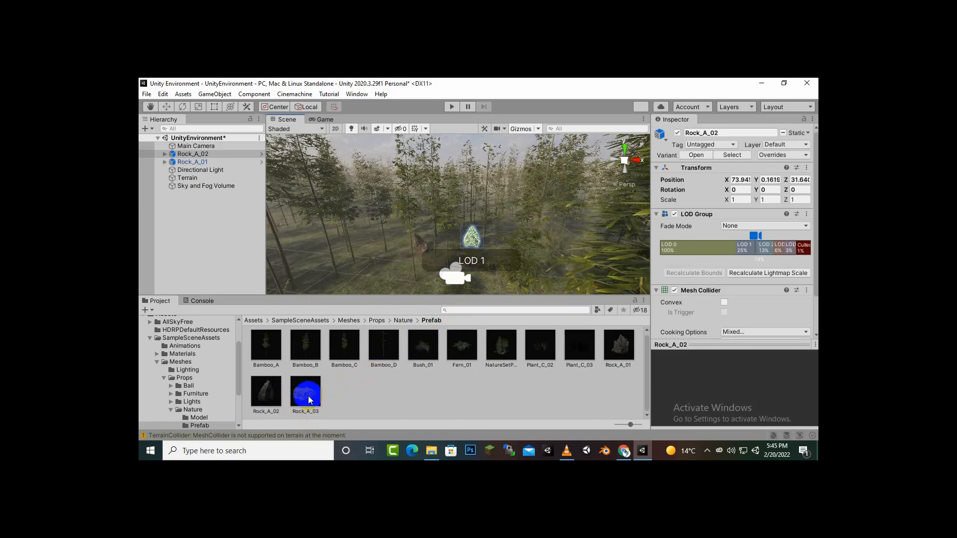
drag(309, 400, 432, 268)
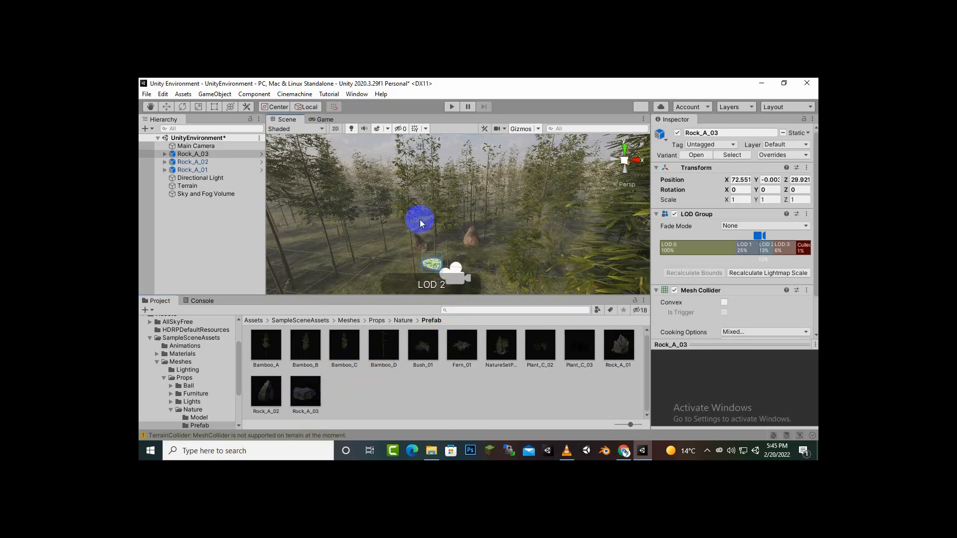
scroll(475, 264, up, 4)
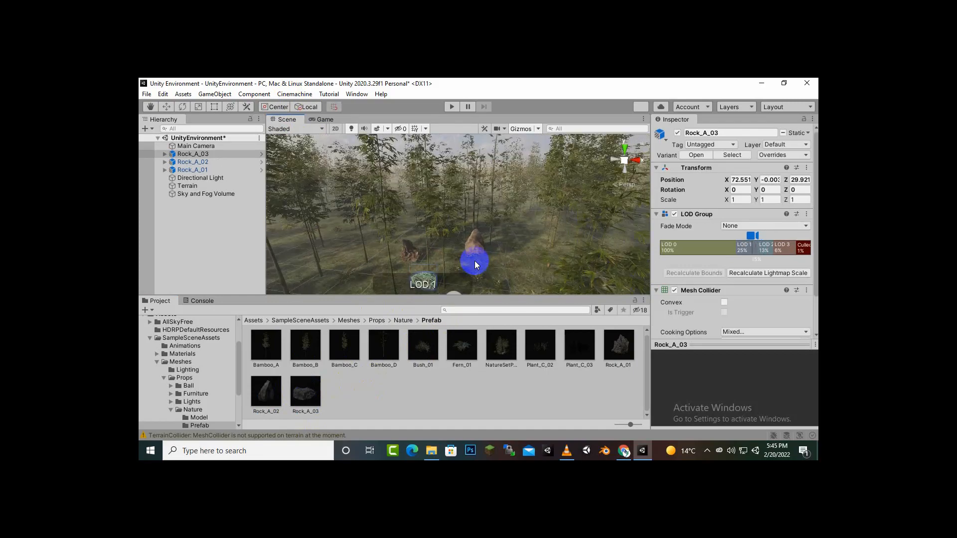
middle_drag(493, 227, 485, 195)
- Check the rocks in the Game view, dock that view alongside the Inspector and widen it beside the Scene view
click(321, 119)
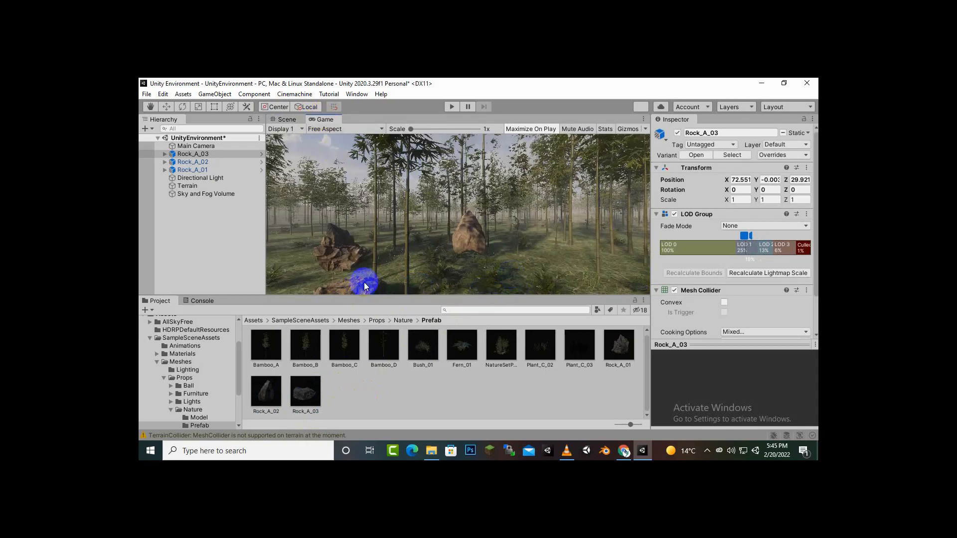
click(284, 120)
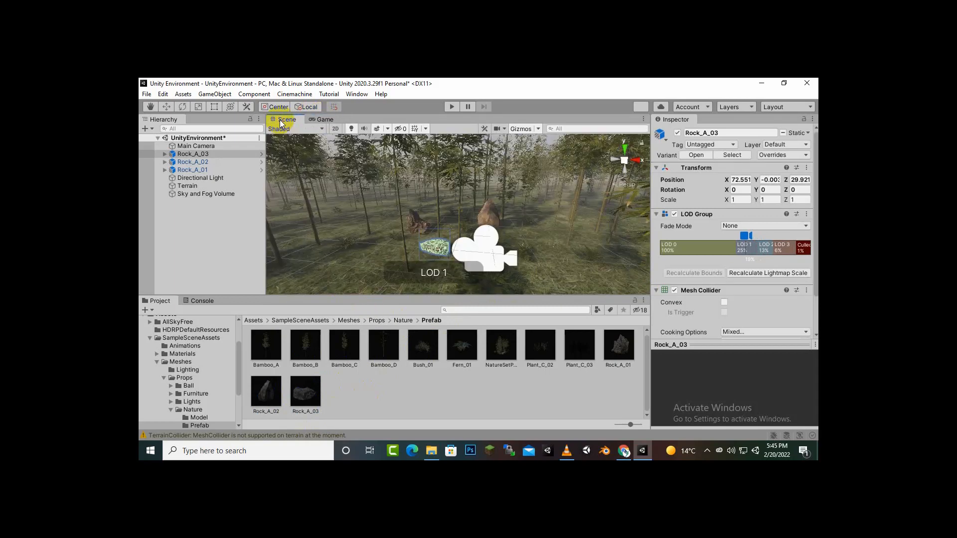
drag(325, 119, 709, 118)
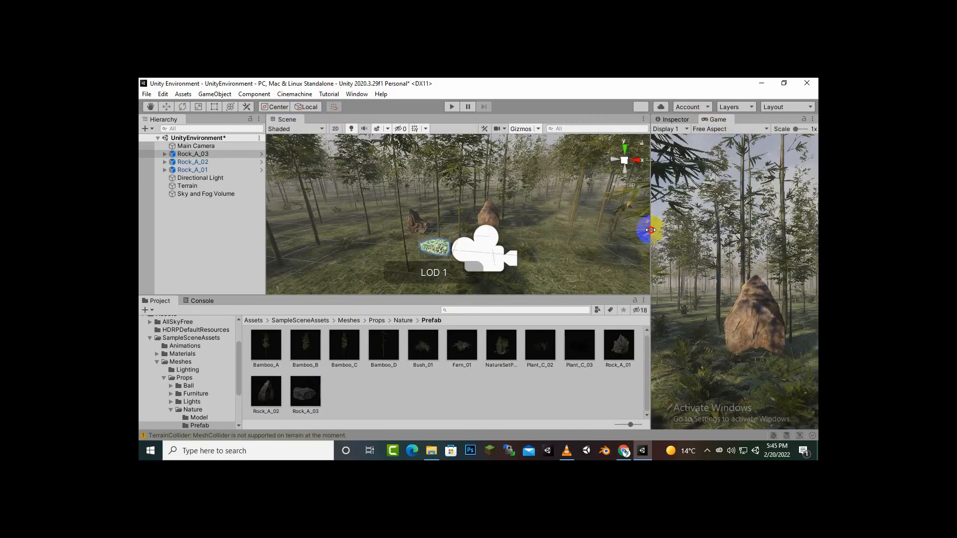
drag(651, 230, 528, 230)
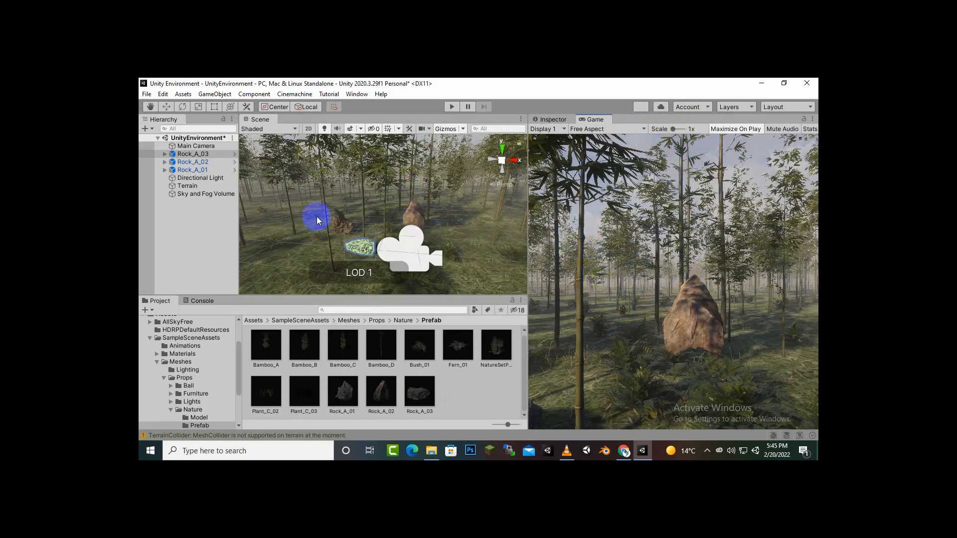
- Rotate Rock_A_02 about its vertical axis so that a different side faces the Main Camera
click(473, 229)
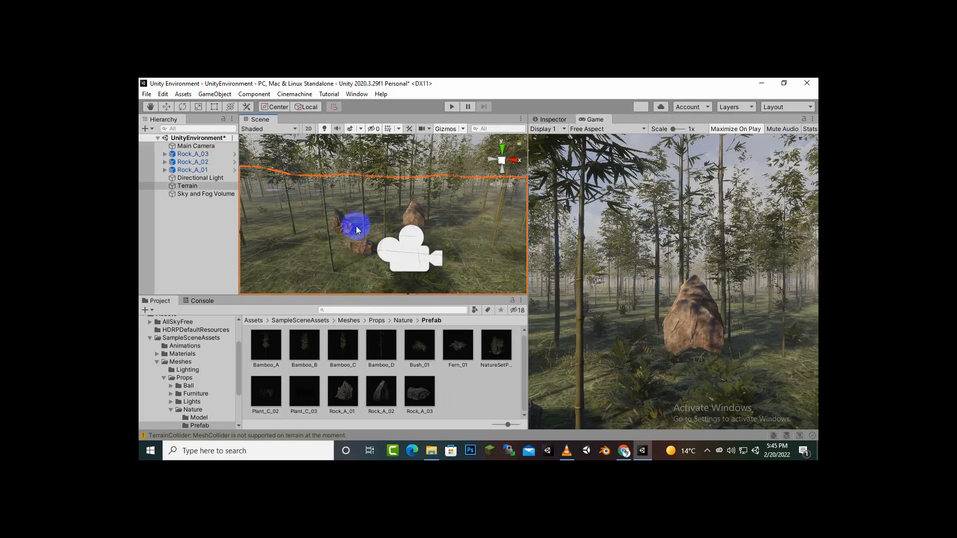
click(168, 107)
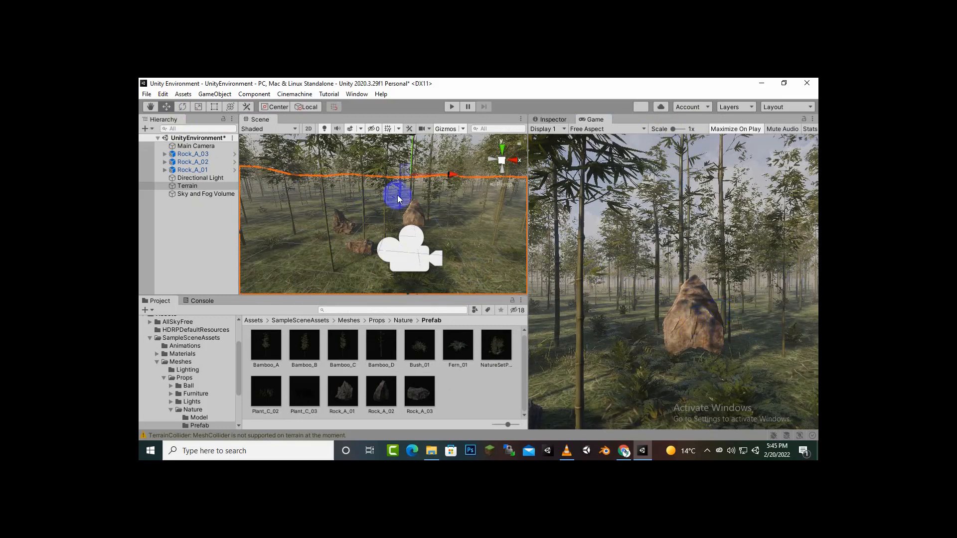
click(421, 222)
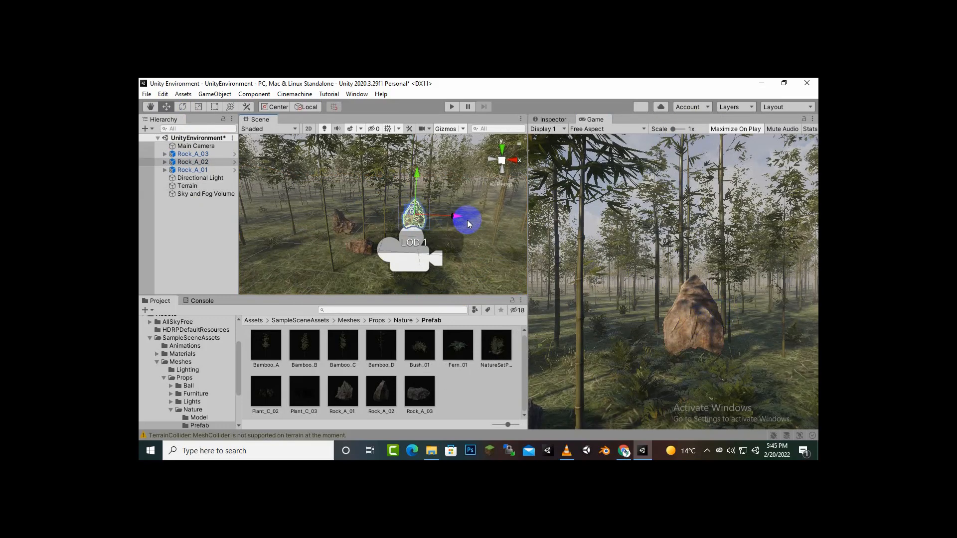
click(182, 107)
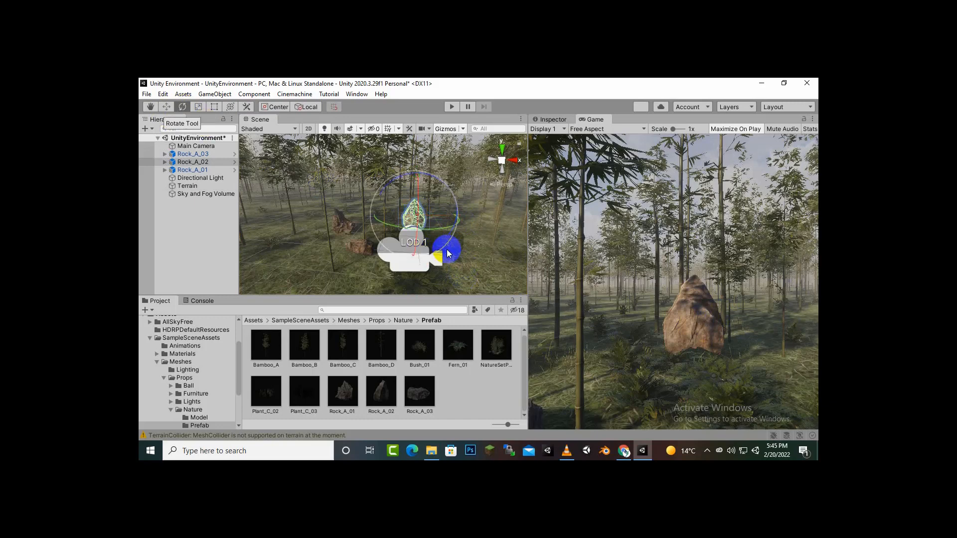
drag(408, 229, 259, 239)
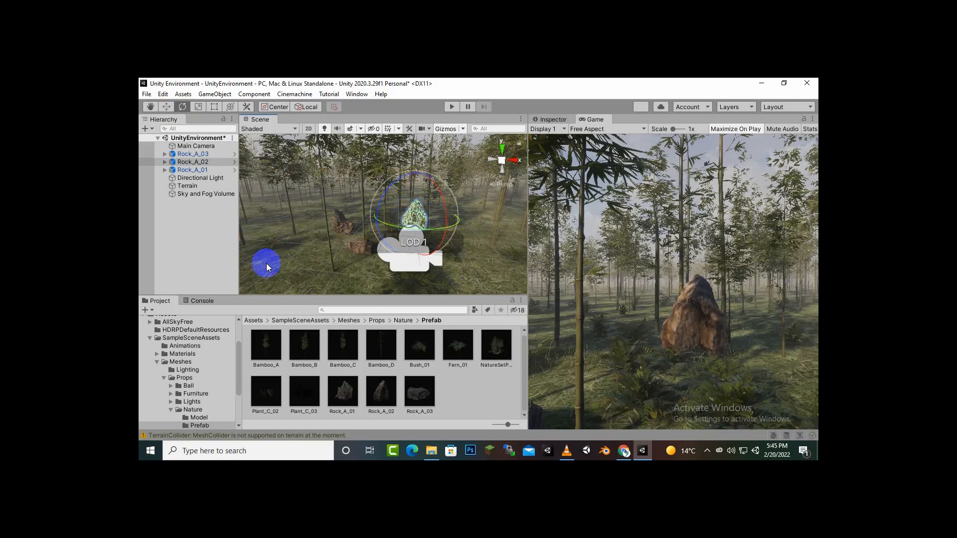
- Move Rock_A_03 across the ground to the right-hand side of Rock_A_02 and deselect it
click(364, 250)
click(166, 107)
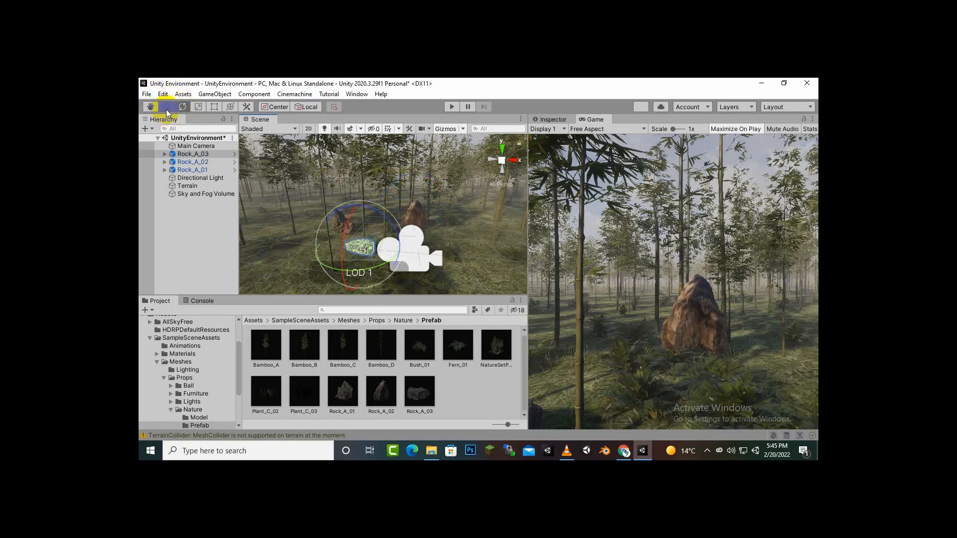
drag(364, 226, 492, 222)
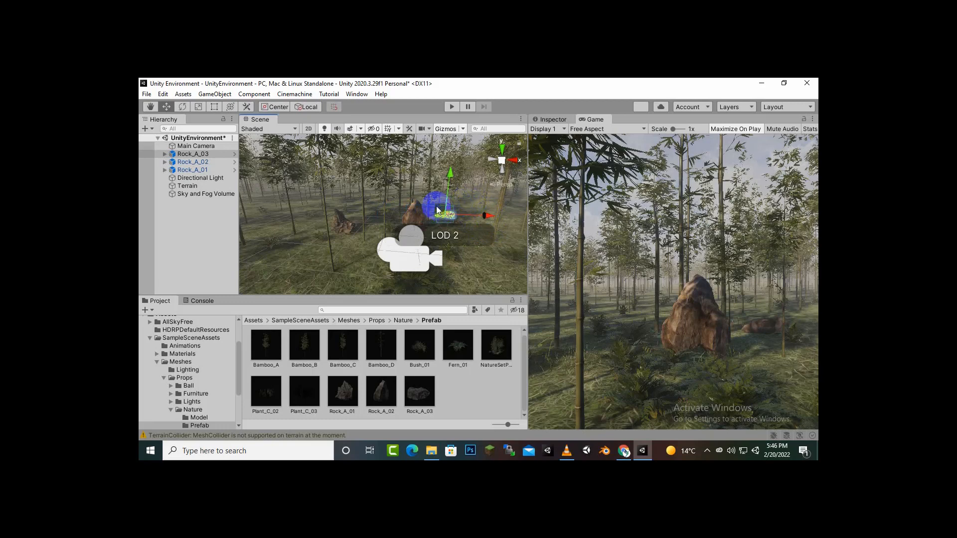
drag(434, 211, 486, 219)
click(477, 229)
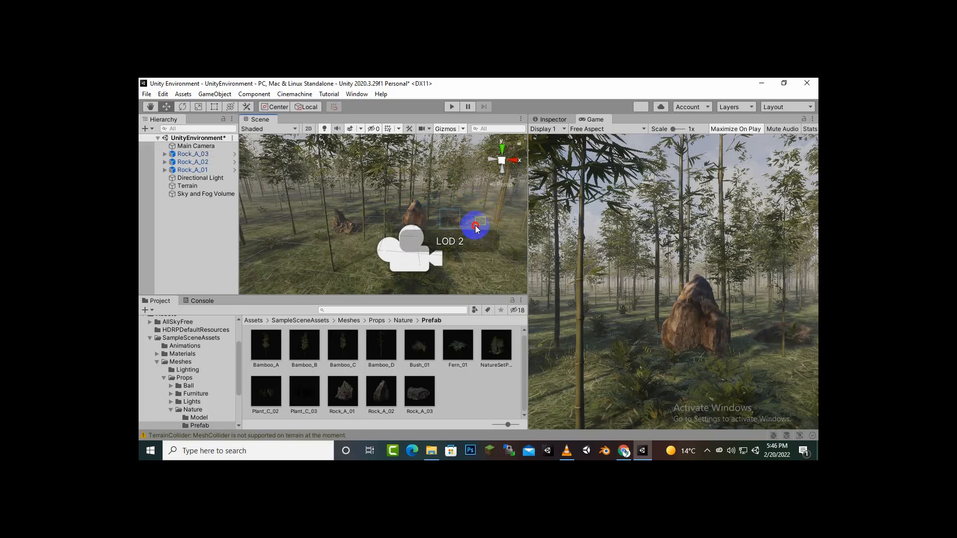
click(470, 228)
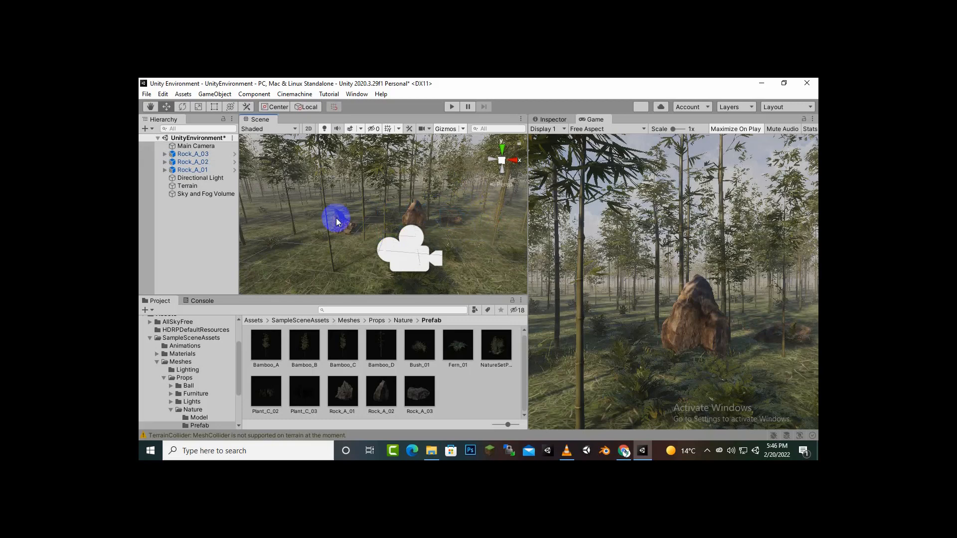
- Move Rock_A_01 across the ground in front of Rock_A_02 and shift Rock_A_03 closer to them
drag(340, 225, 428, 237)
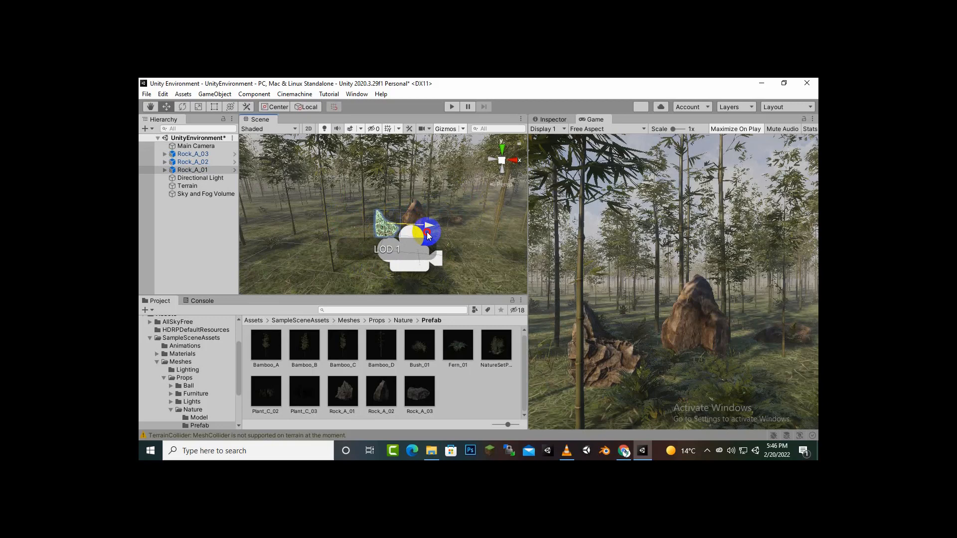
drag(429, 237, 448, 237)
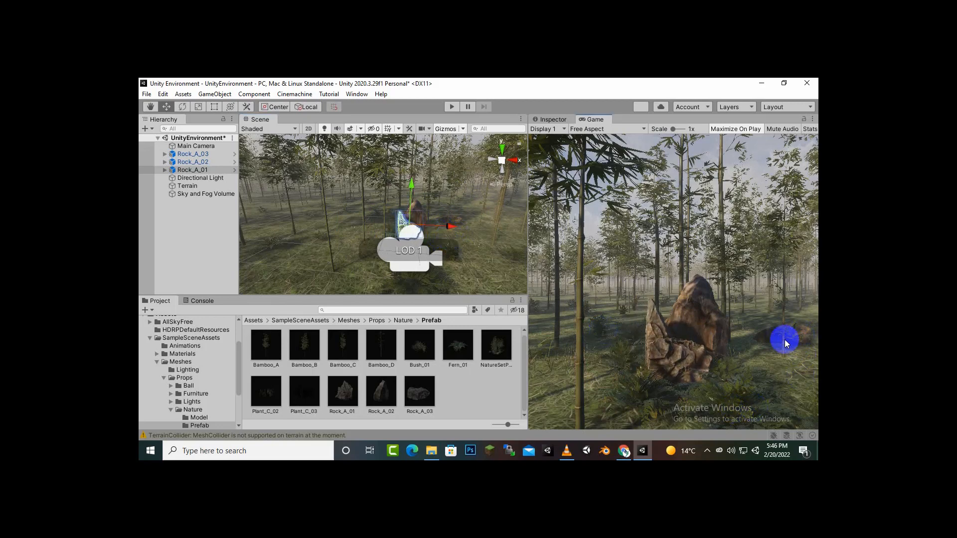
click(455, 222)
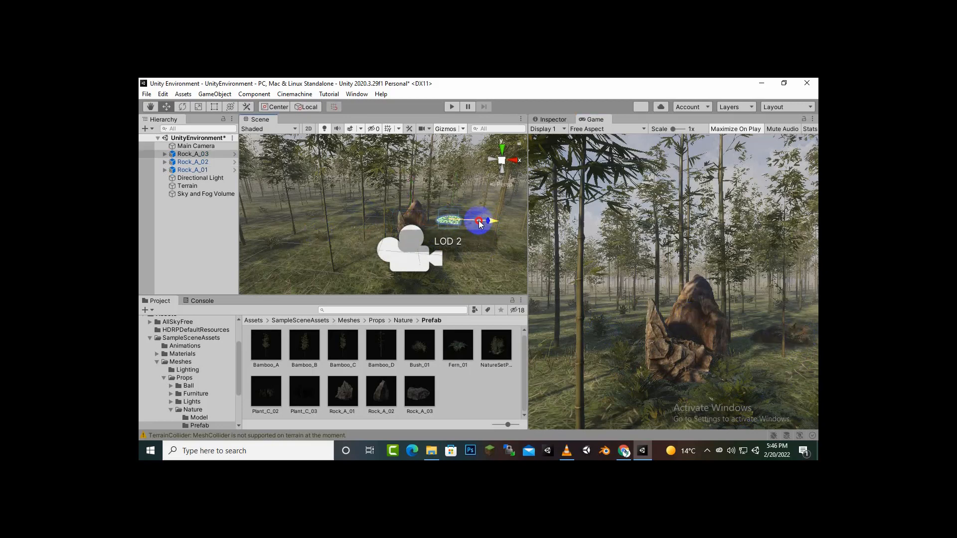
drag(478, 220, 477, 220)
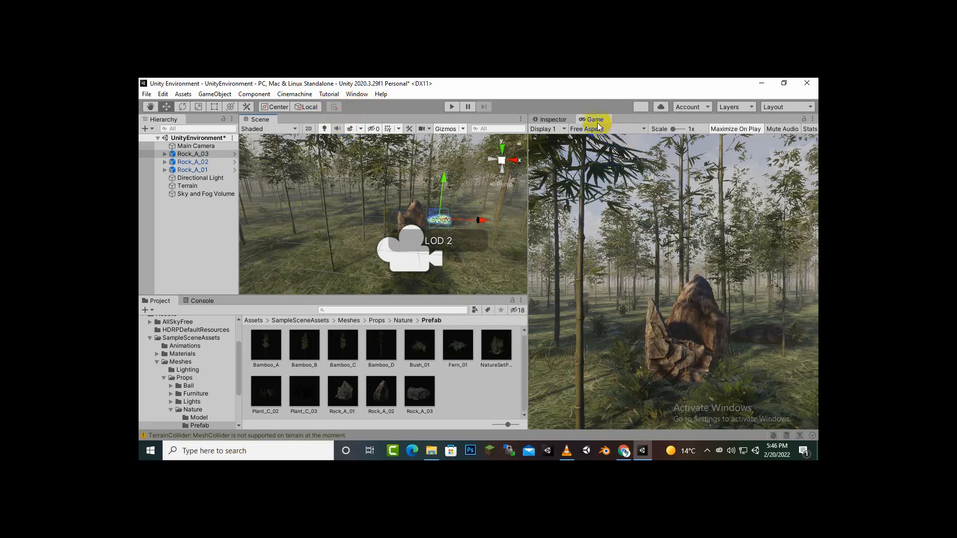
- Dock the Game view alongside the Scene view and enlarge their shared area in width and height
drag(597, 123, 289, 112)
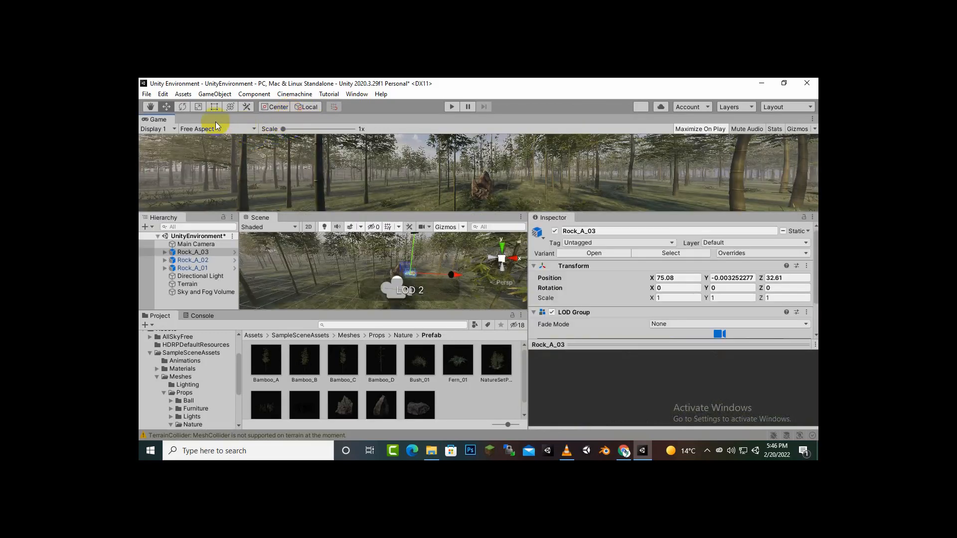
drag(290, 222, 290, 222)
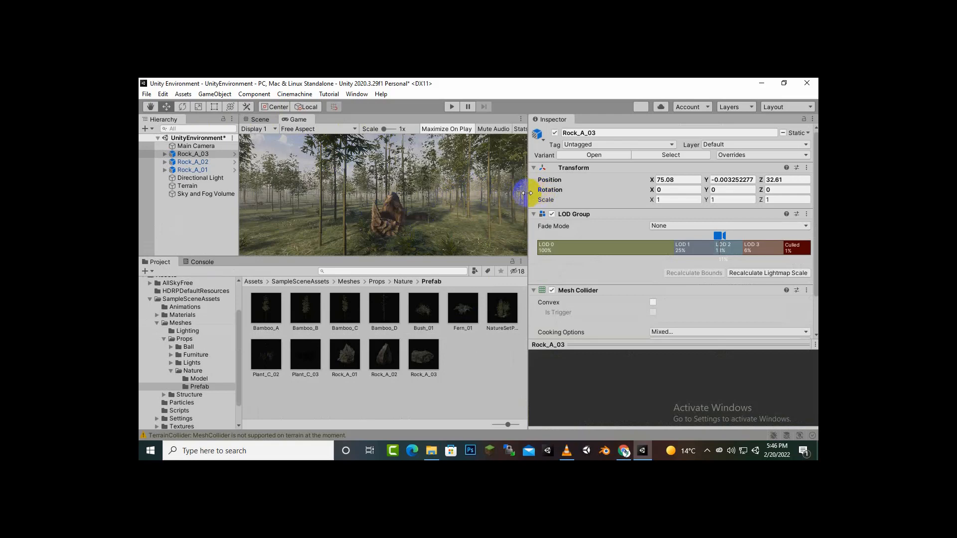
drag(527, 193, 668, 218)
mouse_move(504, 258)
mouse_down()
mouse_move(505, 307)
mouse_move(504, 297)
mouse_up()
click(486, 250)
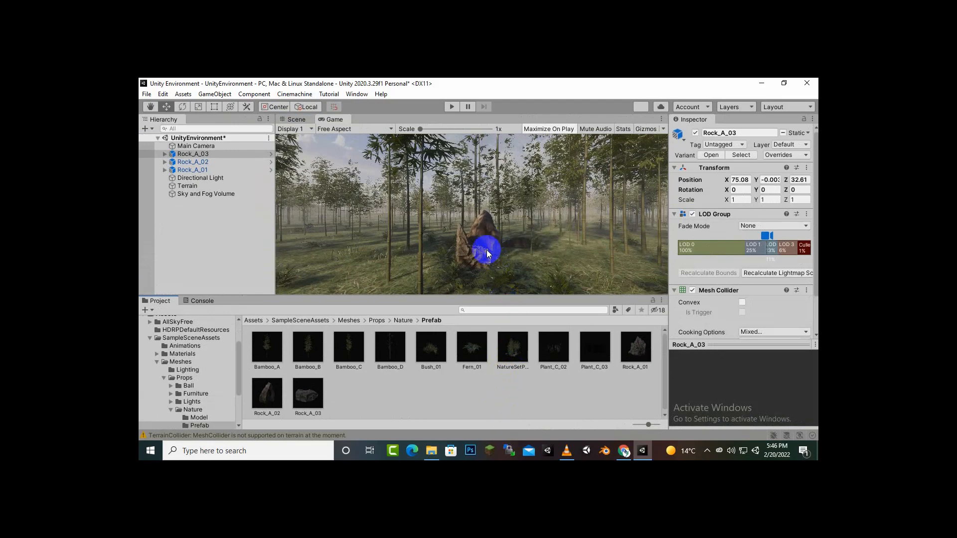
click(292, 141)
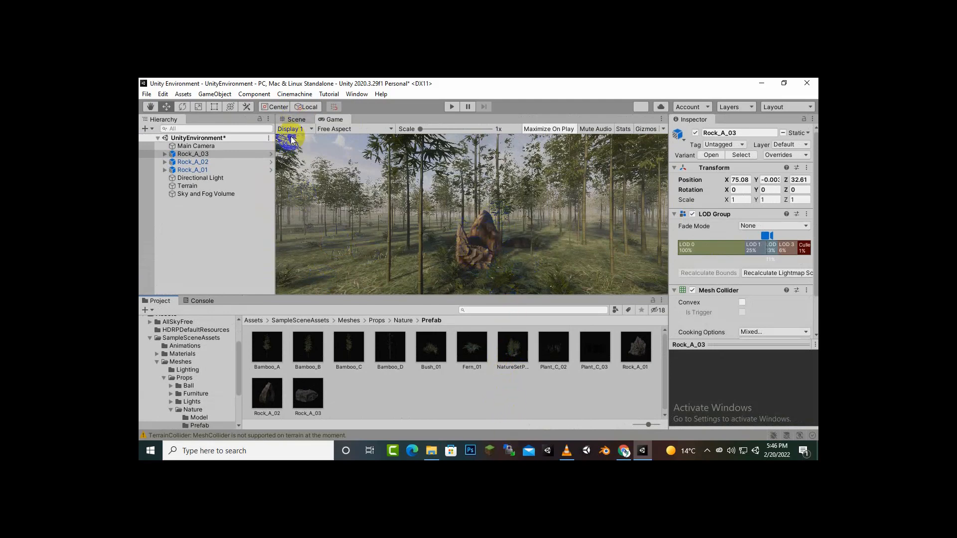
- Move Rock_A_01, Rock_A_02 and Rock_A_03 together to the left side of the camera's view and check them in the Game view
click(297, 120)
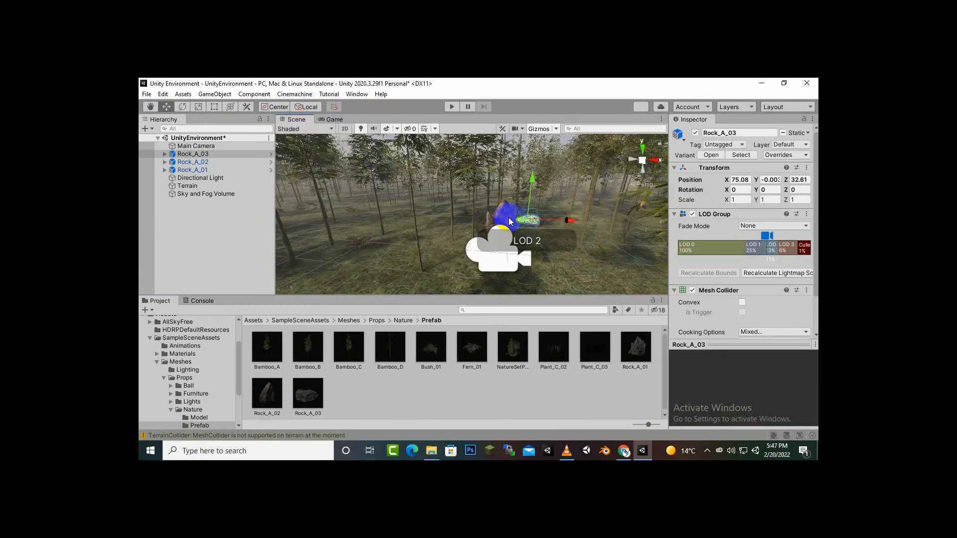
shift+click(195, 169)
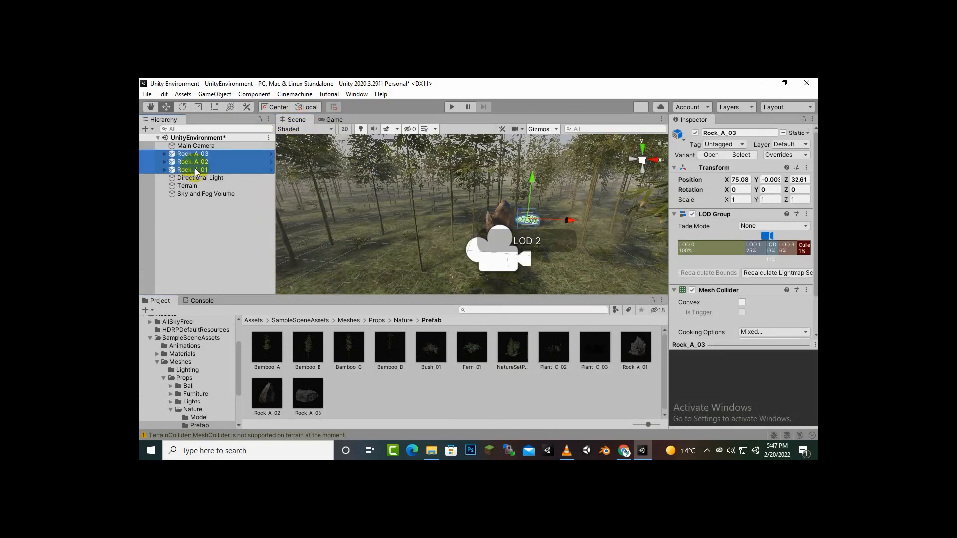
drag(562, 217, 531, 225)
click(210, 155)
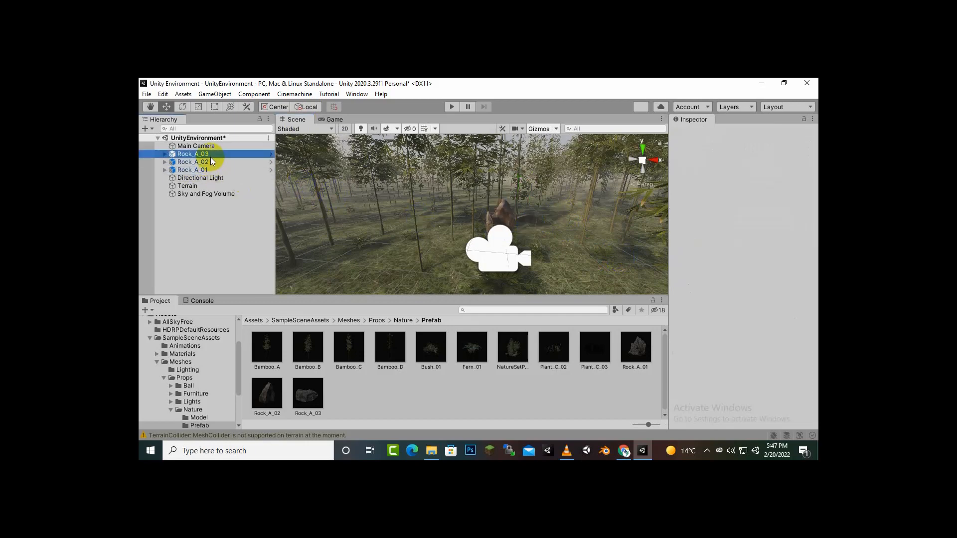
shift+click(210, 169)
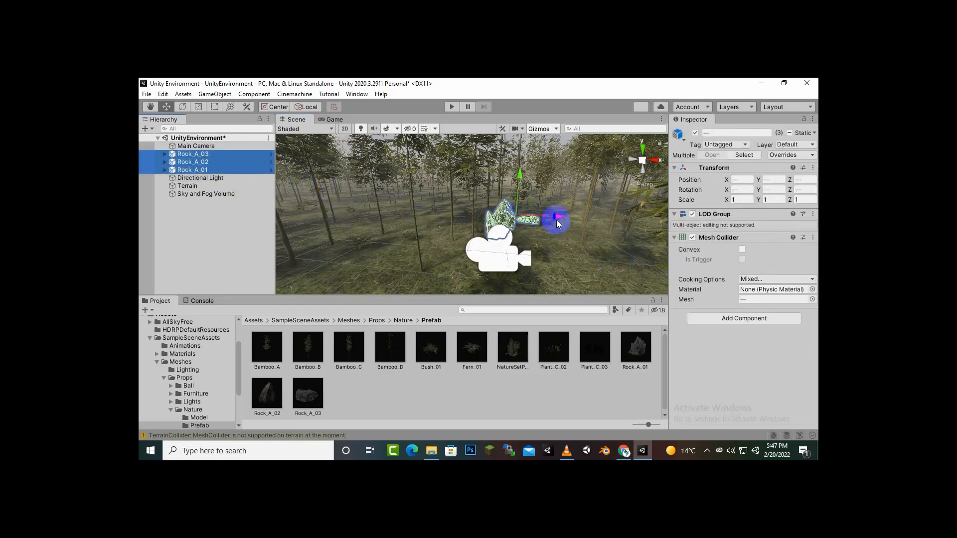
mouse_move(556, 218)
mouse_down()
mouse_move(503, 225)
mouse_move(492, 237)
mouse_up()
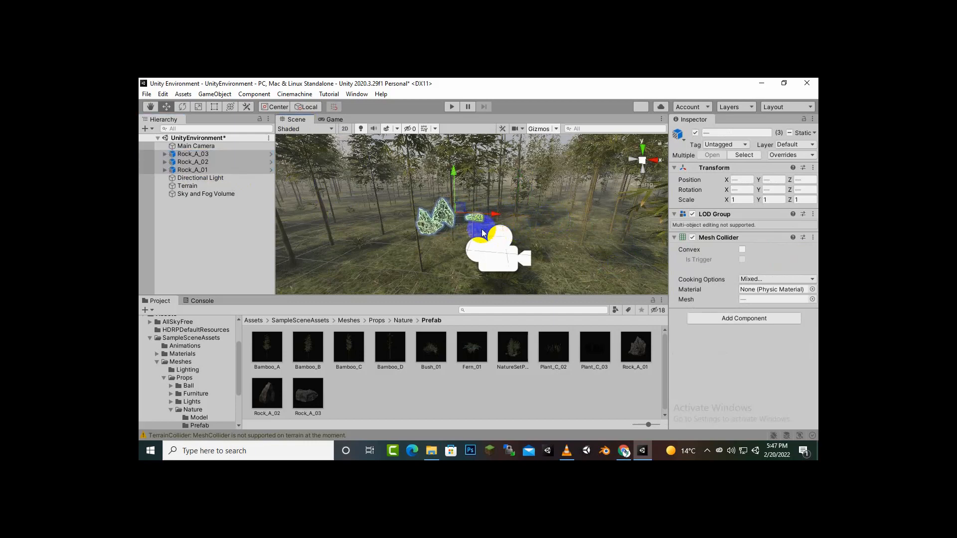
click(333, 121)
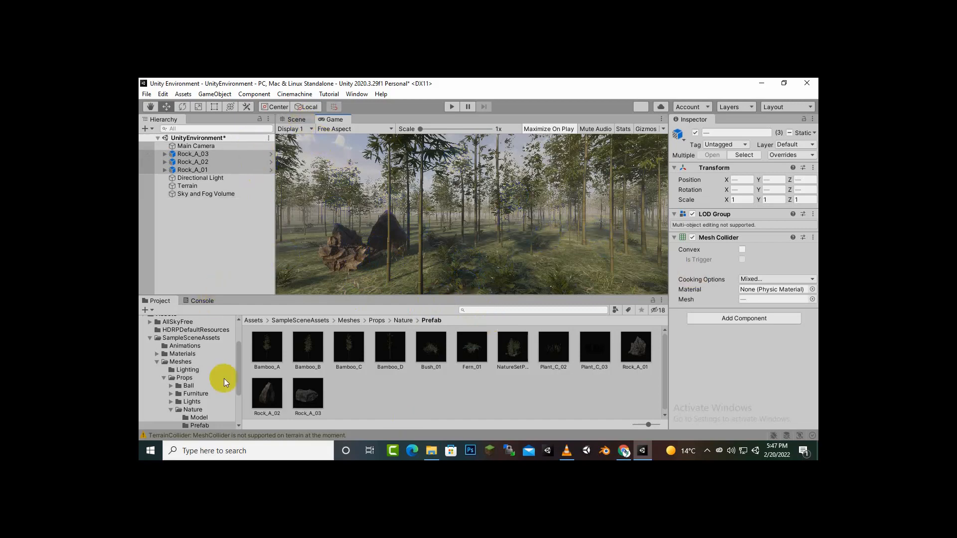
- Look through the Structure, Props, Lights and Lighting folders under Meshes for further assets
click(349, 321)
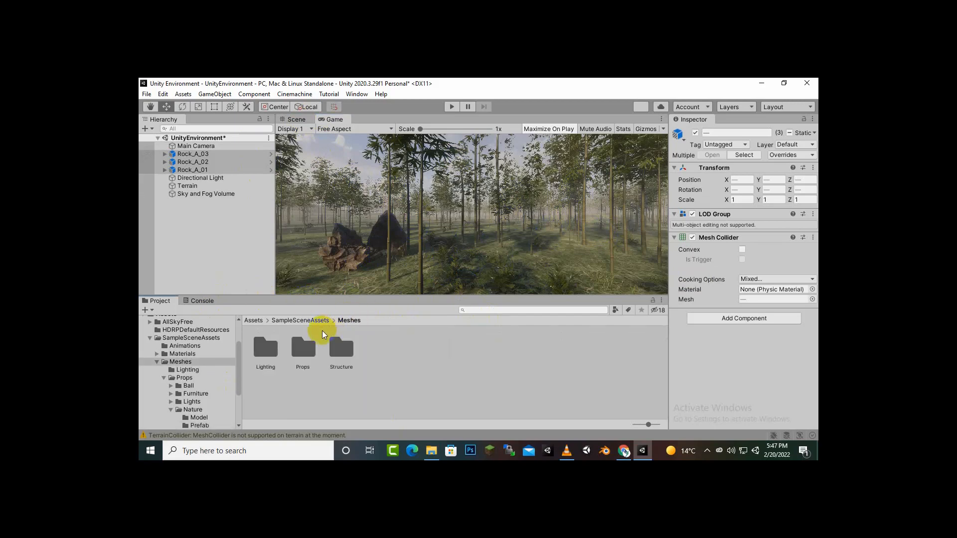
click(347, 355)
double_click(347, 355)
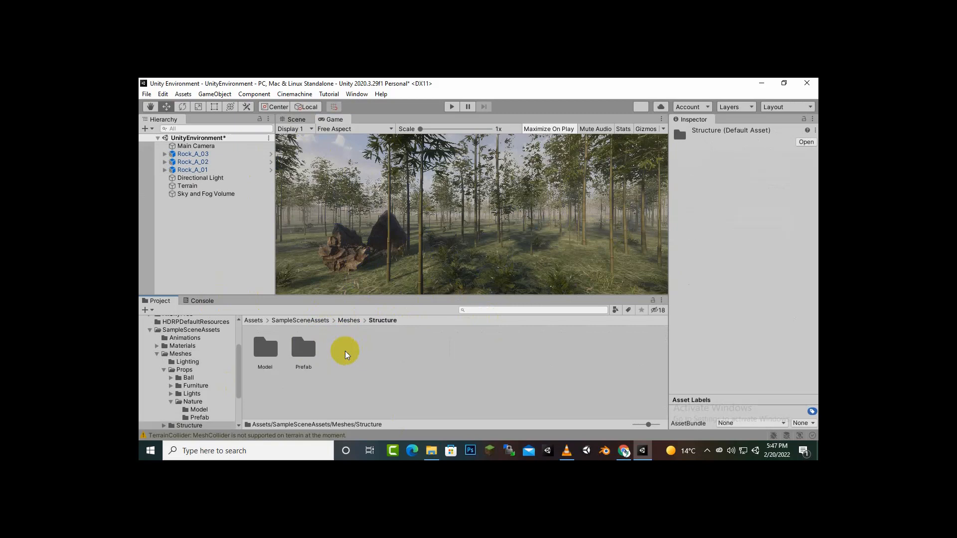
double_click(301, 352)
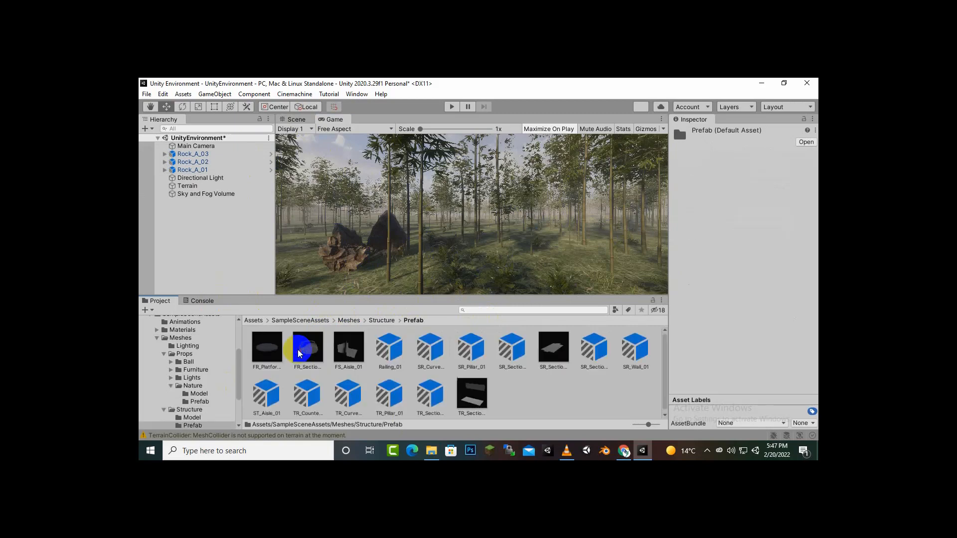
click(380, 320)
click(349, 320)
click(303, 349)
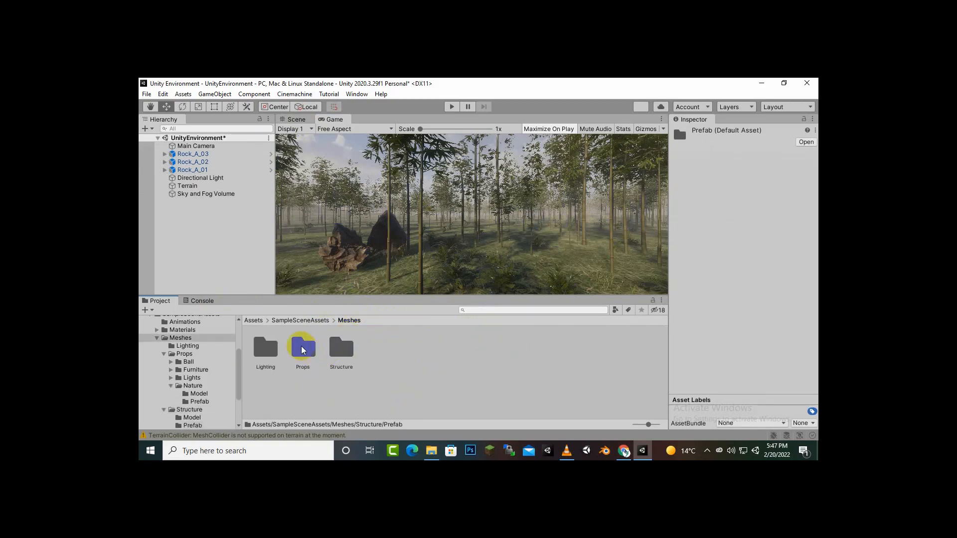
double_click(303, 349)
click(342, 348)
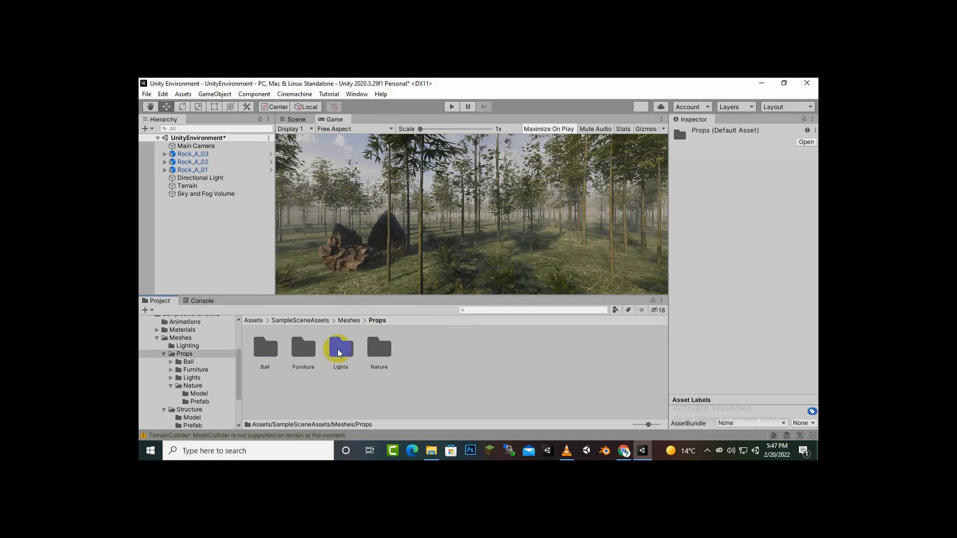
double_click(344, 347)
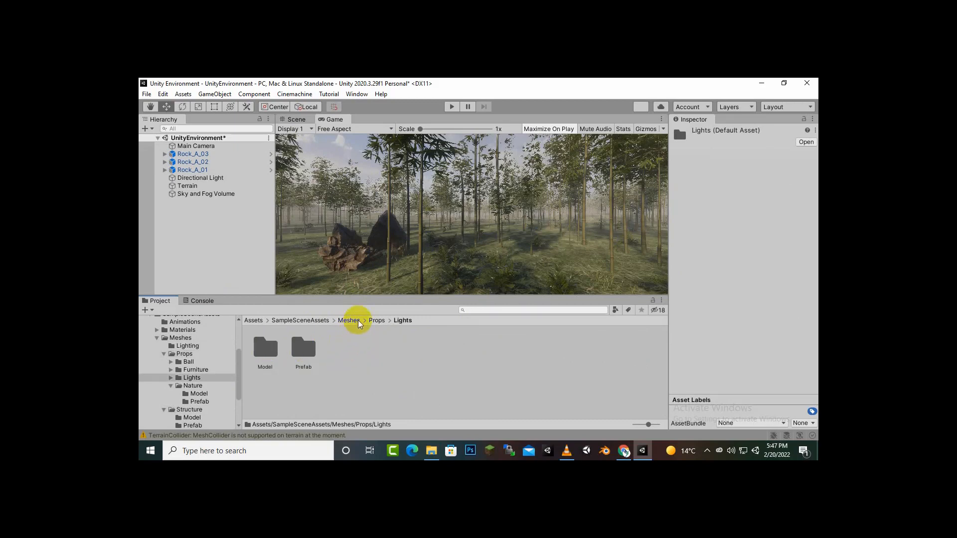
click(349, 321)
click(267, 359)
double_click(267, 361)
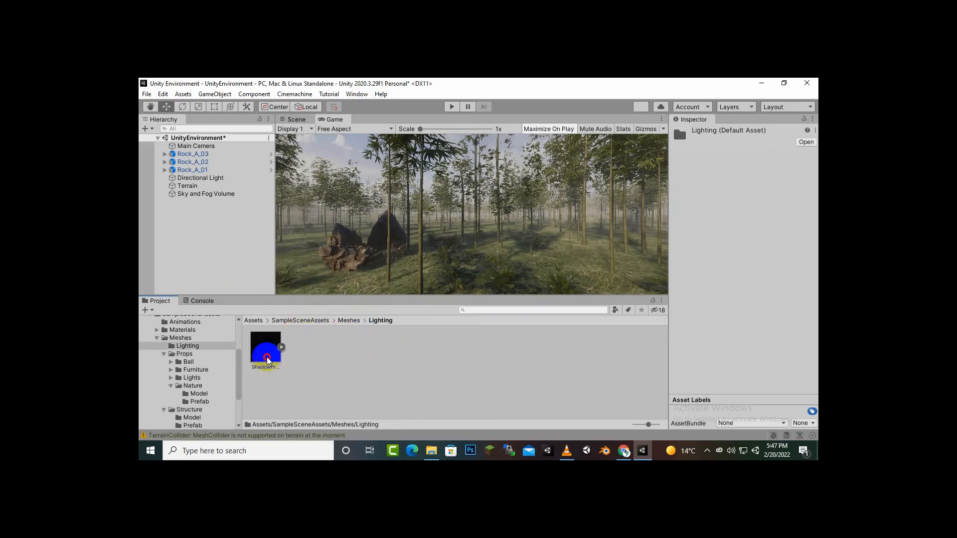
click(347, 321)
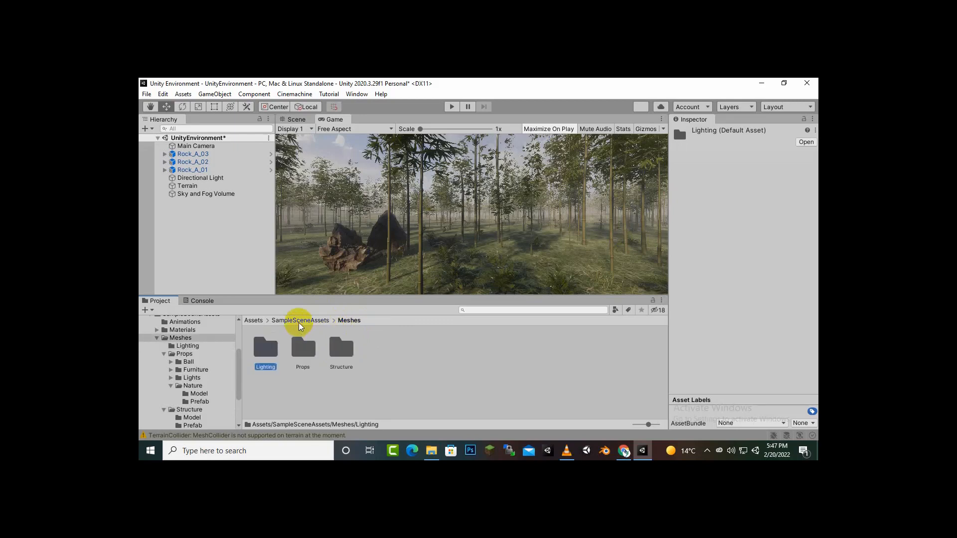
- Add the ButterFlies effect from the SampleSceneAssets Particles folder to the Terrain and check it in the Game view
click(300, 321)
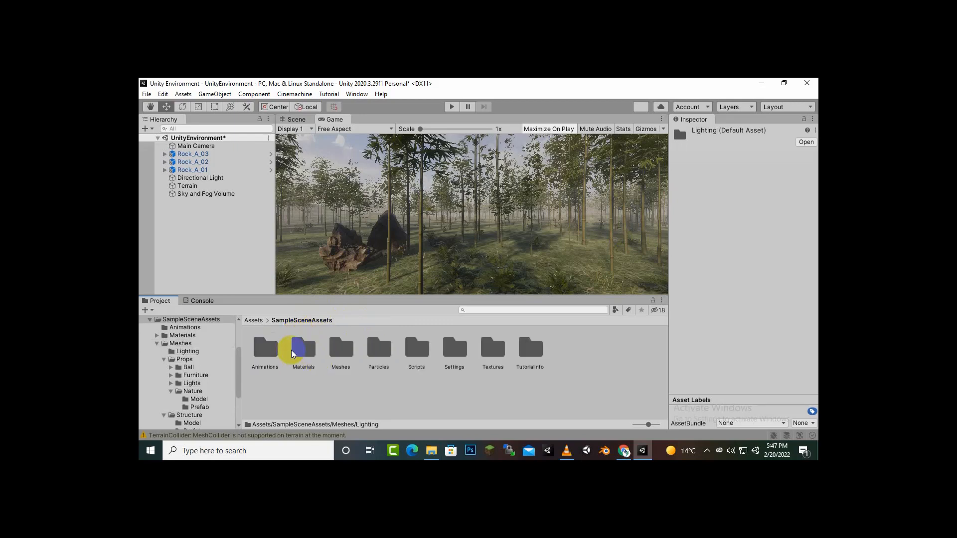
click(379, 349)
double_click(379, 349)
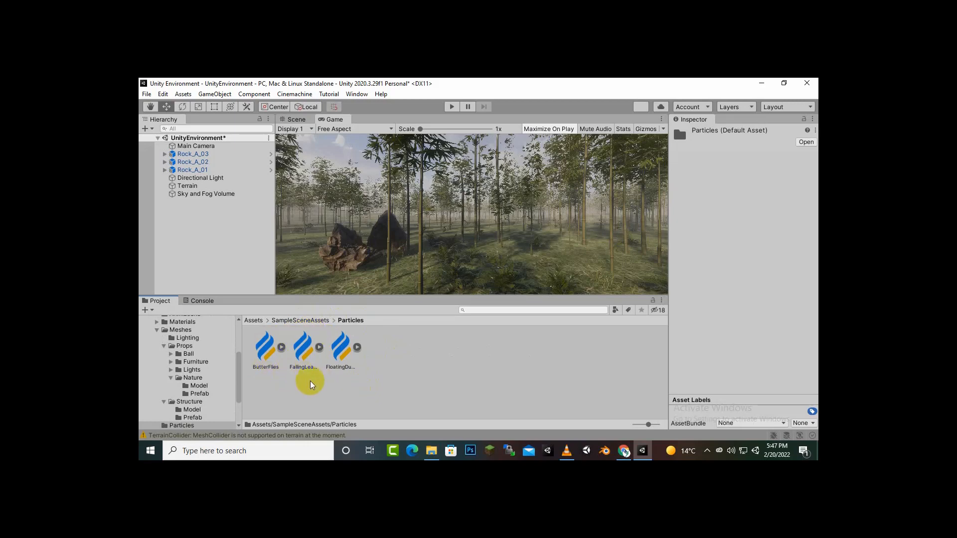
click(296, 120)
click(311, 357)
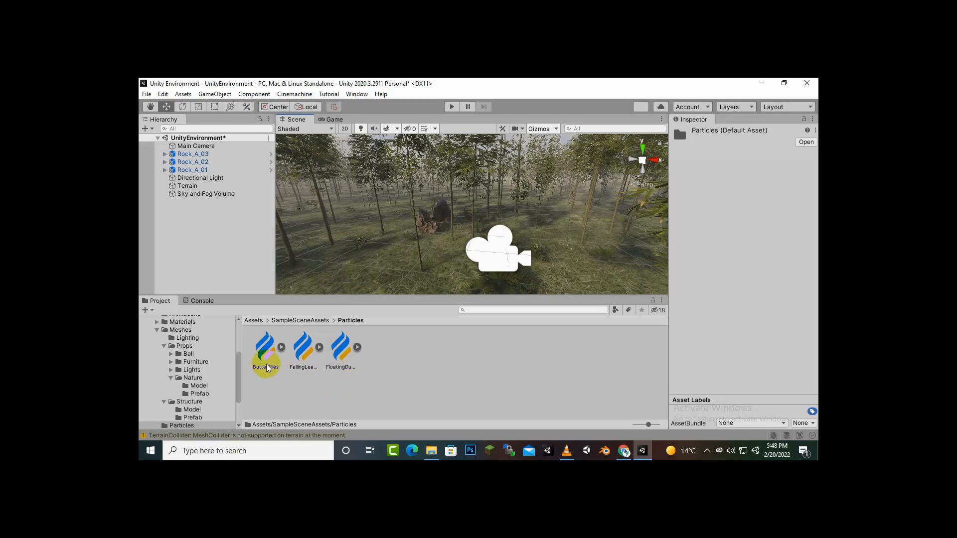
drag(267, 368, 491, 253)
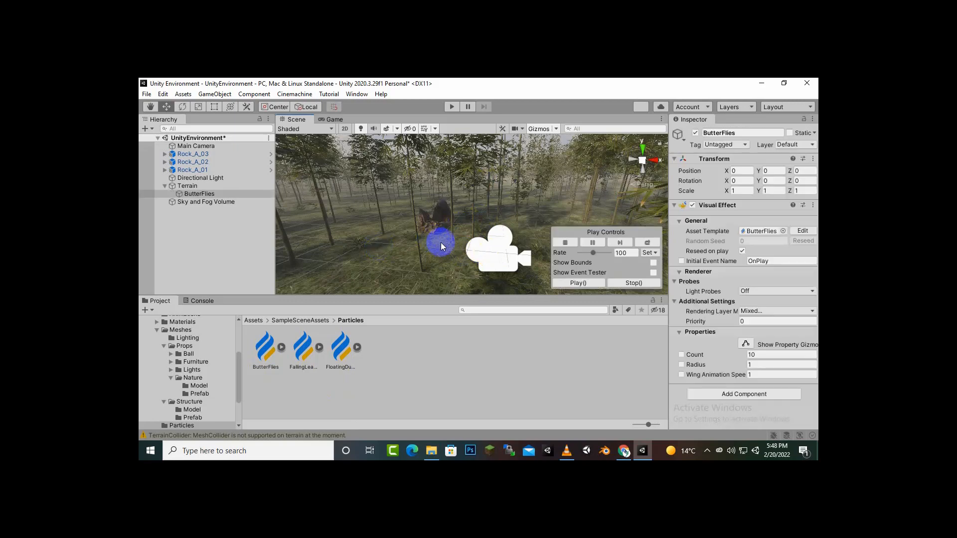
click(334, 120)
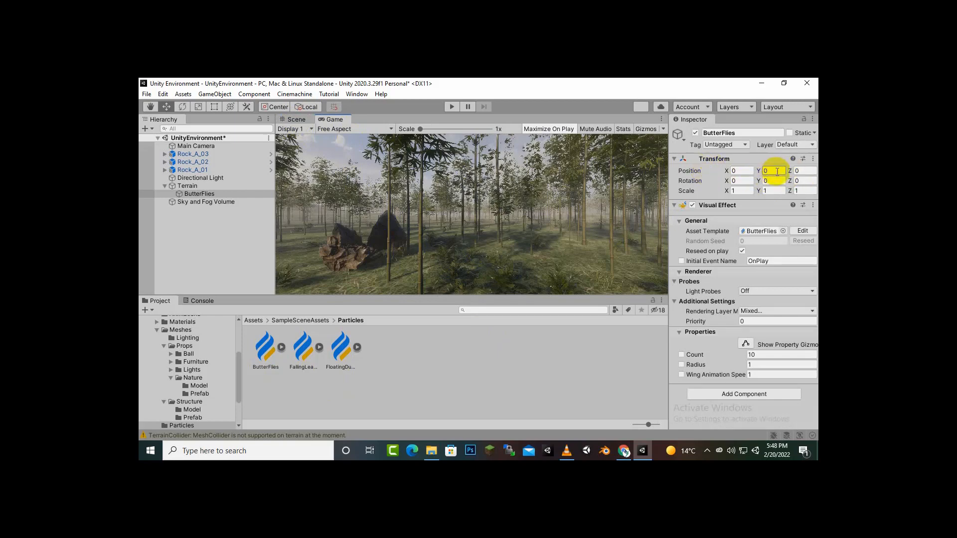
- Copy Rock_A_01's Transform component and paste its values onto the ButterFlies object's Transform
click(306, 120)
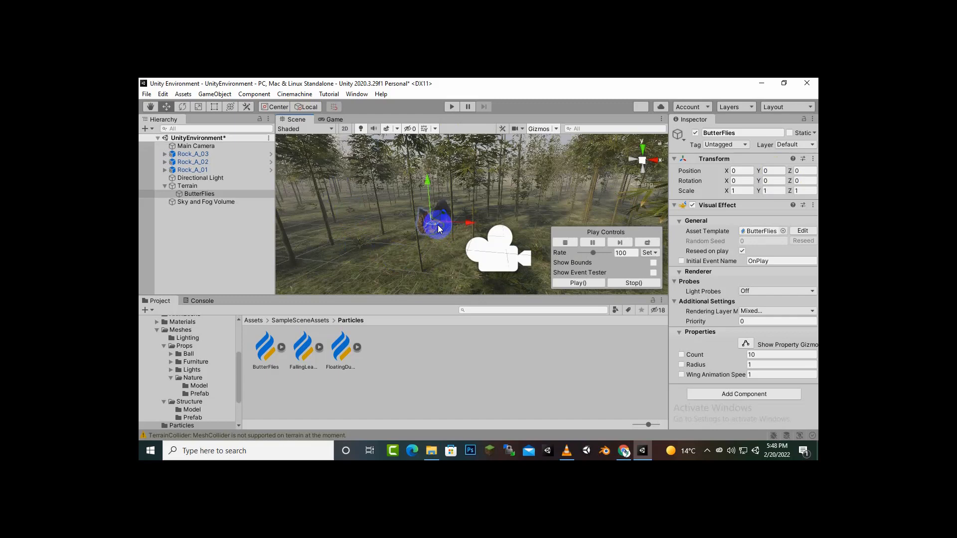
click(438, 229)
click(807, 168)
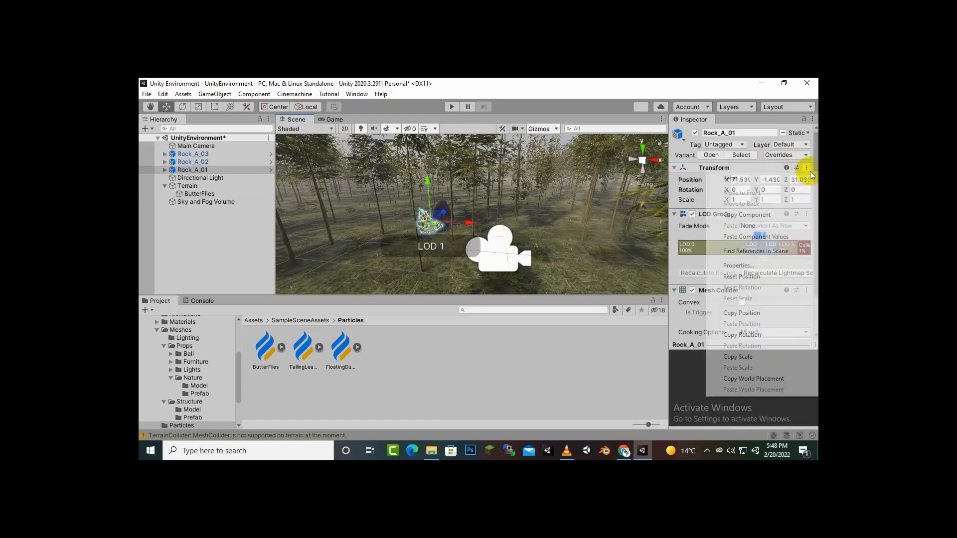
click(784, 221)
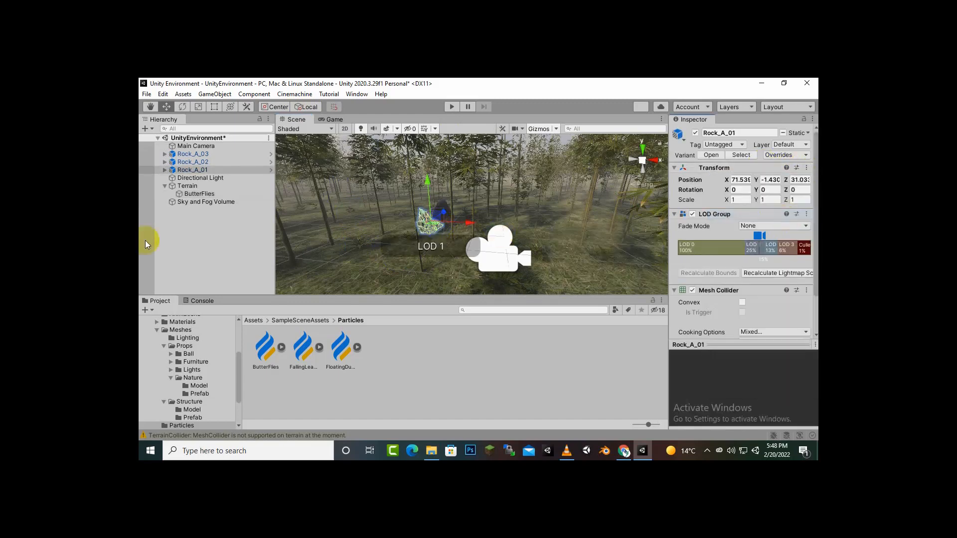
click(201, 196)
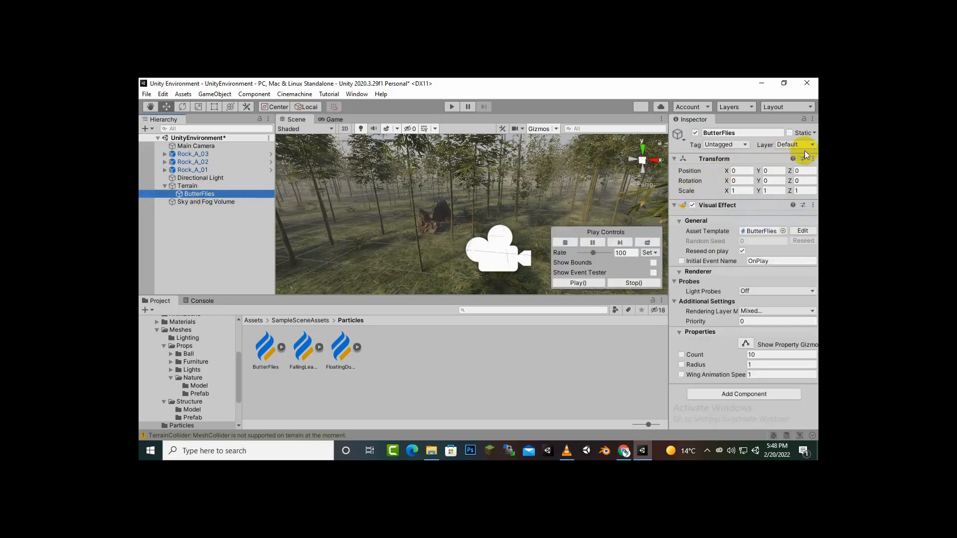
click(813, 158)
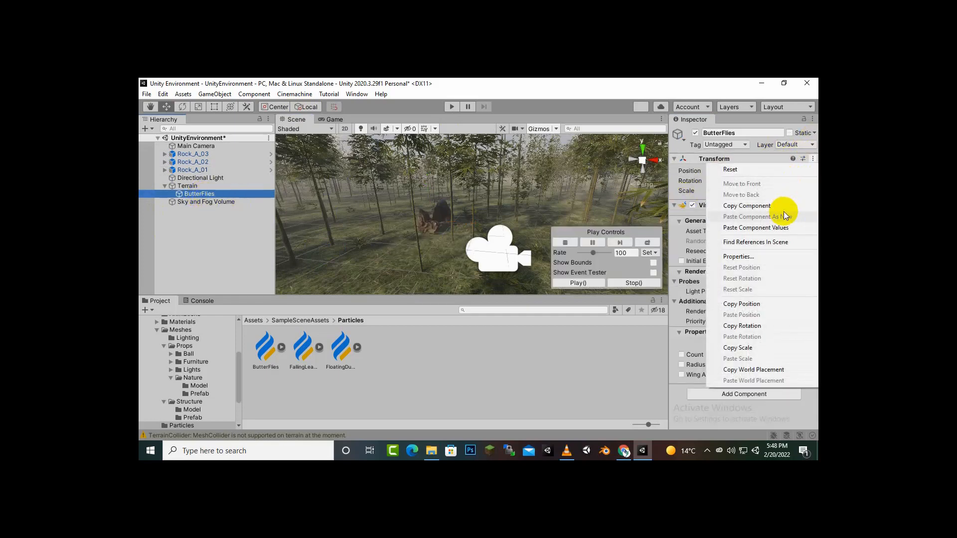
click(767, 228)
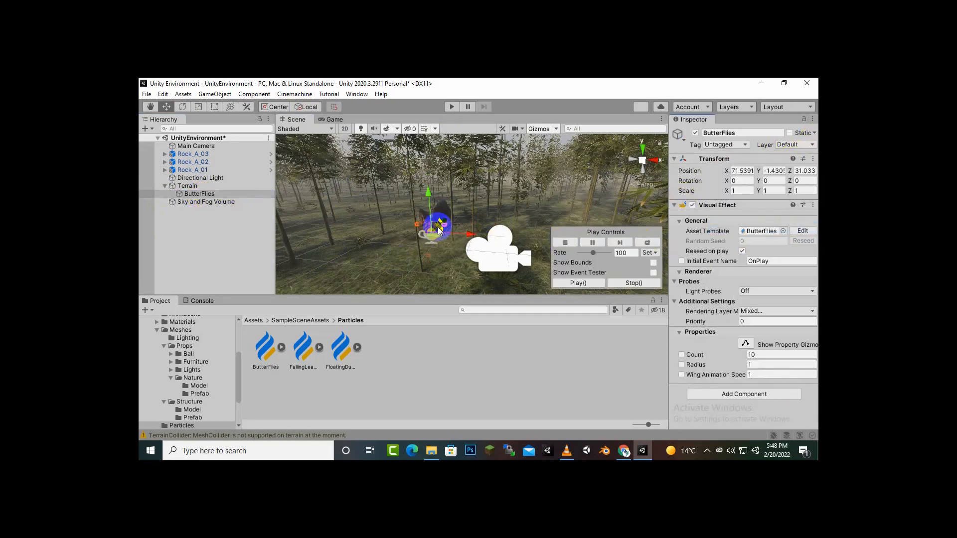
- Move the ButterFlies effect along its X axis away from the rocks, to about X 72.76
scroll(436, 248, up, 5)
scroll(436, 255, up, 3)
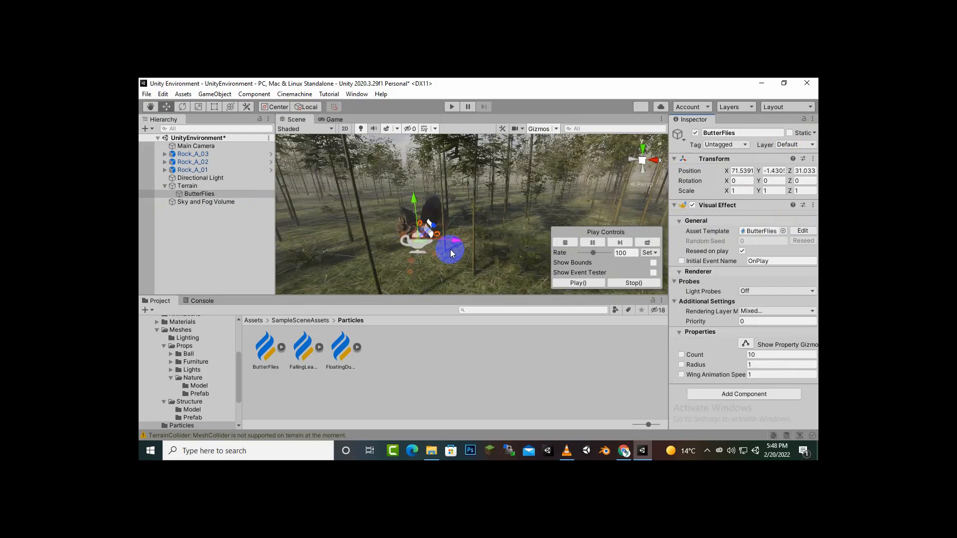
drag(469, 246, 507, 255)
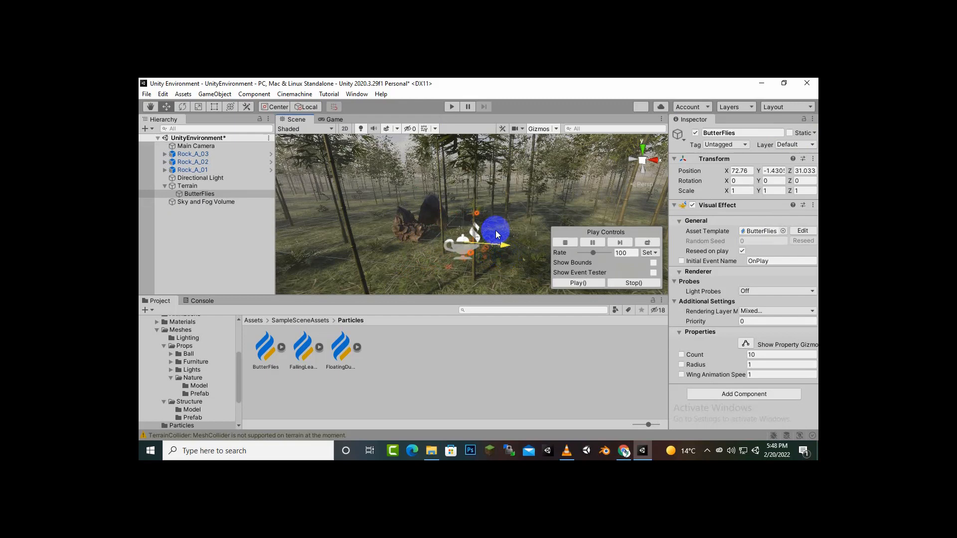
- Raise the ButterFlies effect to Y 0.5 and check it in the Game view
drag(463, 202, 463, 168)
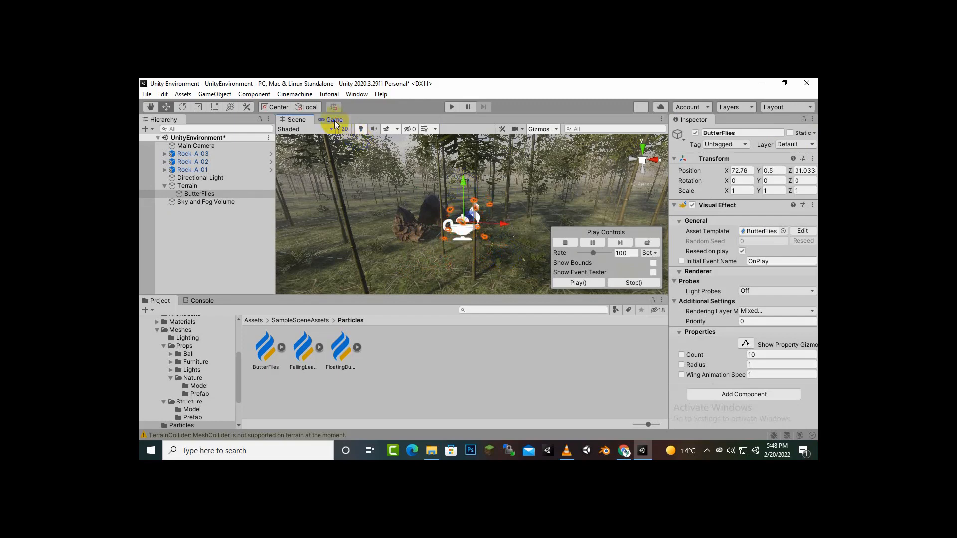
click(334, 121)
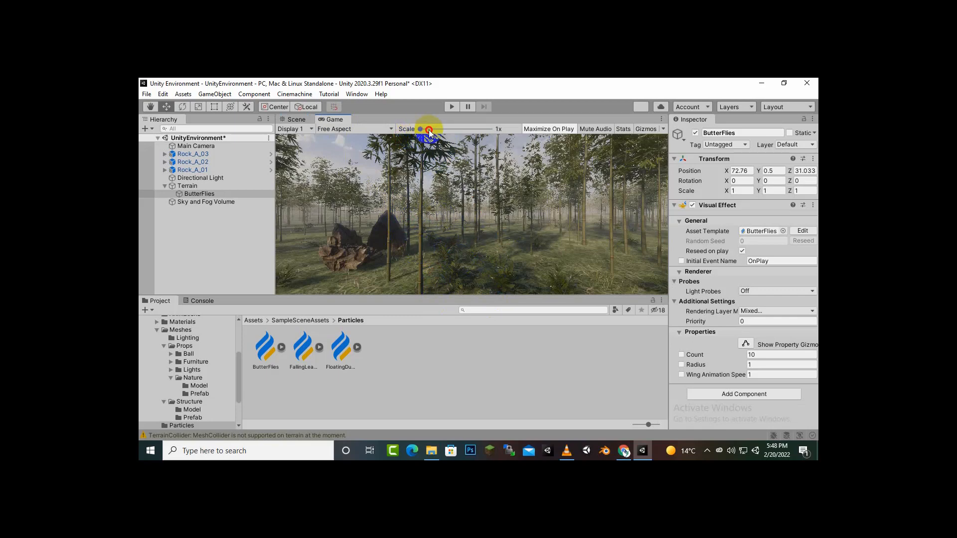
drag(429, 133, 311, 133)
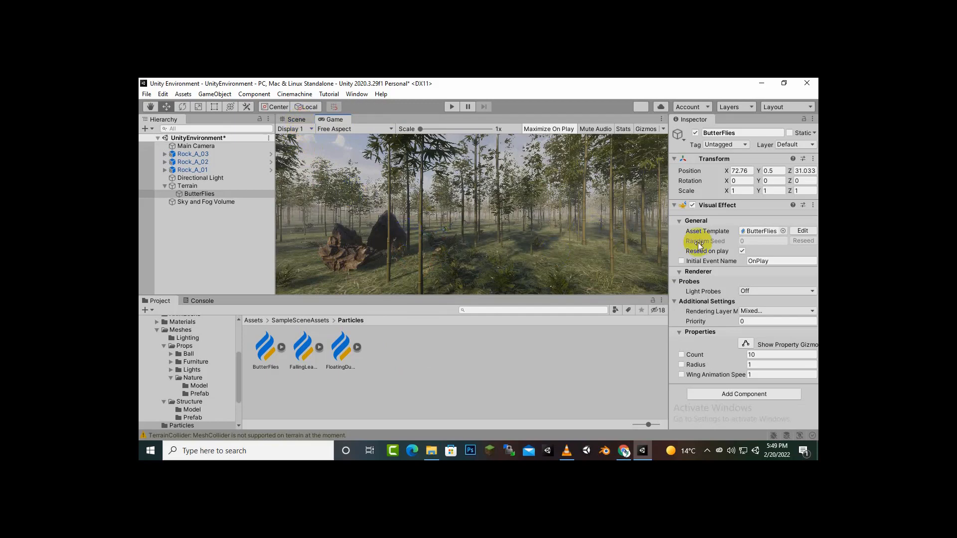
- Duplicate the ButterFlies effect and move the copy along its X axis, away from the rocks and the original
click(305, 121)
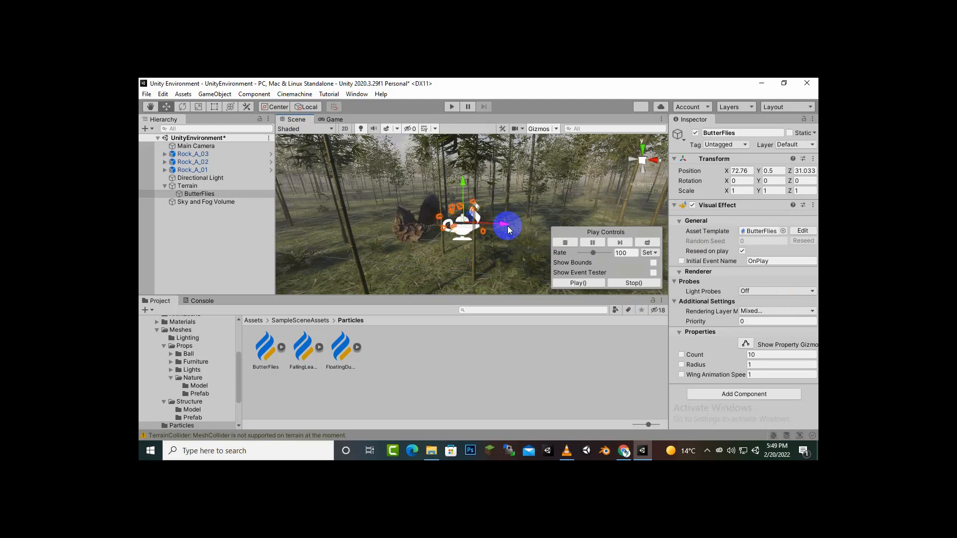
key(ctrl+d)
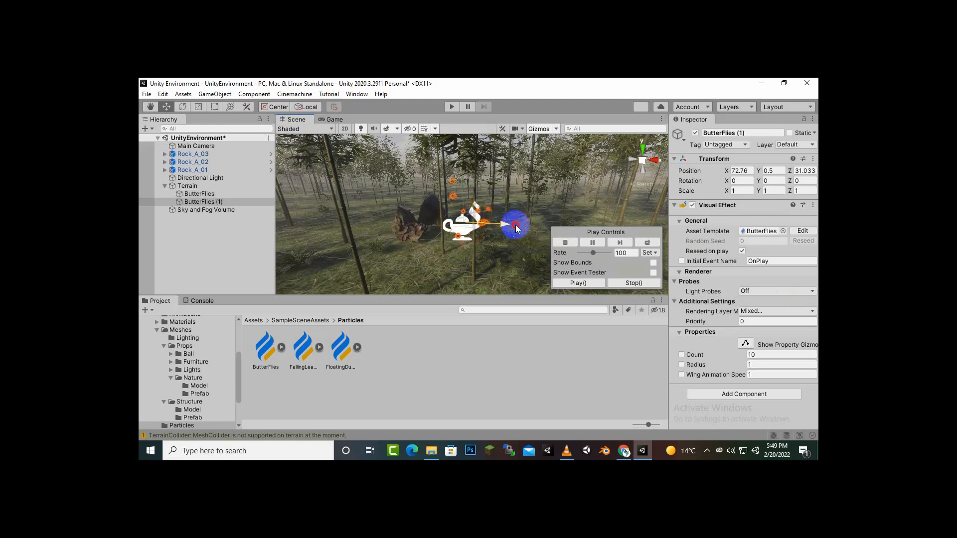
drag(513, 225, 596, 241)
- Add the FallingLeaves effect from the Particles folder to the scene and paste the copied Transform values onto it
drag(298, 360, 495, 235)
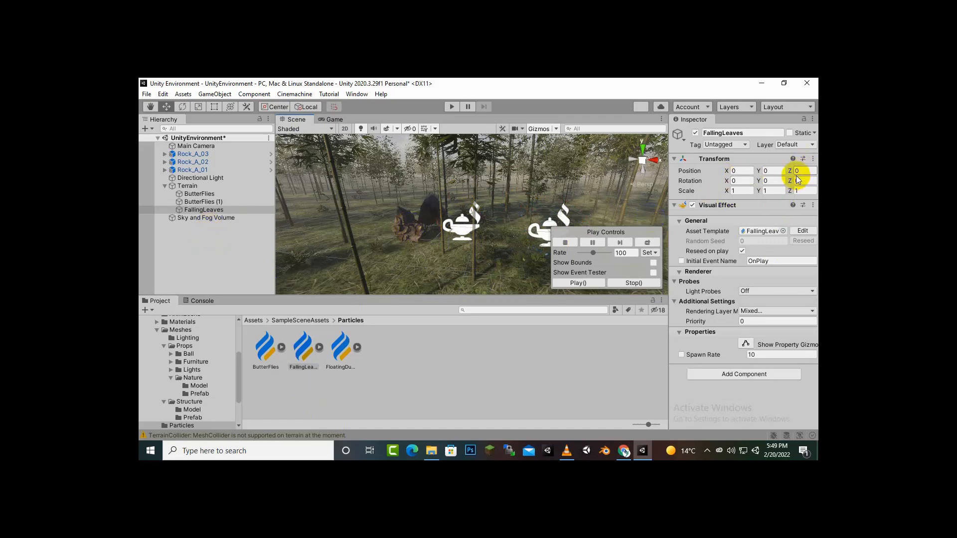
click(813, 159)
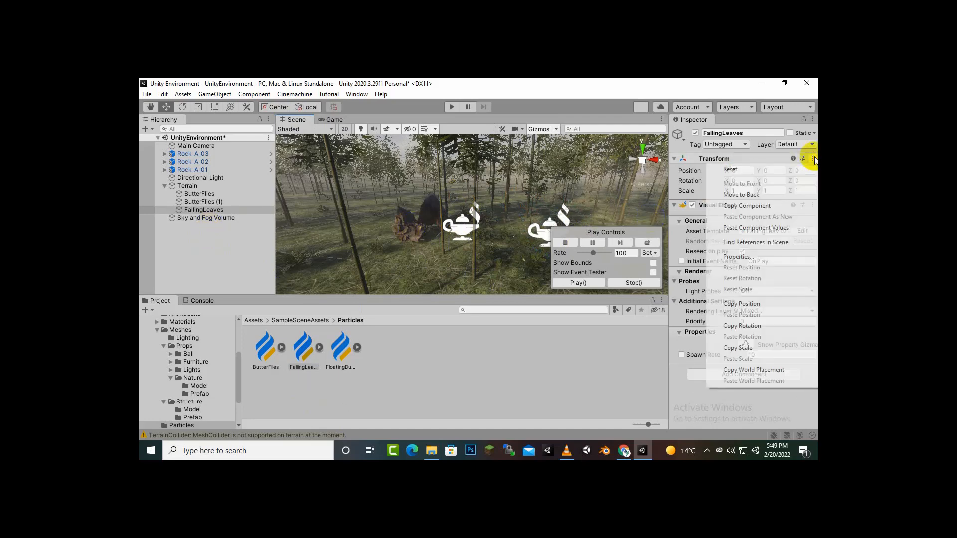
click(774, 228)
- Move the FallingLeaves effect to about X 73.73, Y 1.328, between and above the butterflies, and check it in the Game view
drag(447, 201, 548, 218)
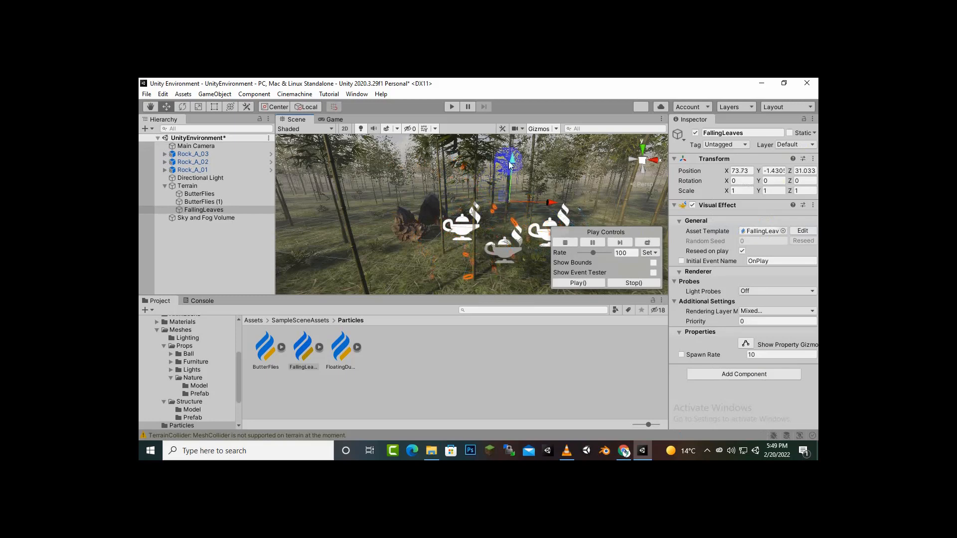
drag(512, 159, 533, 83)
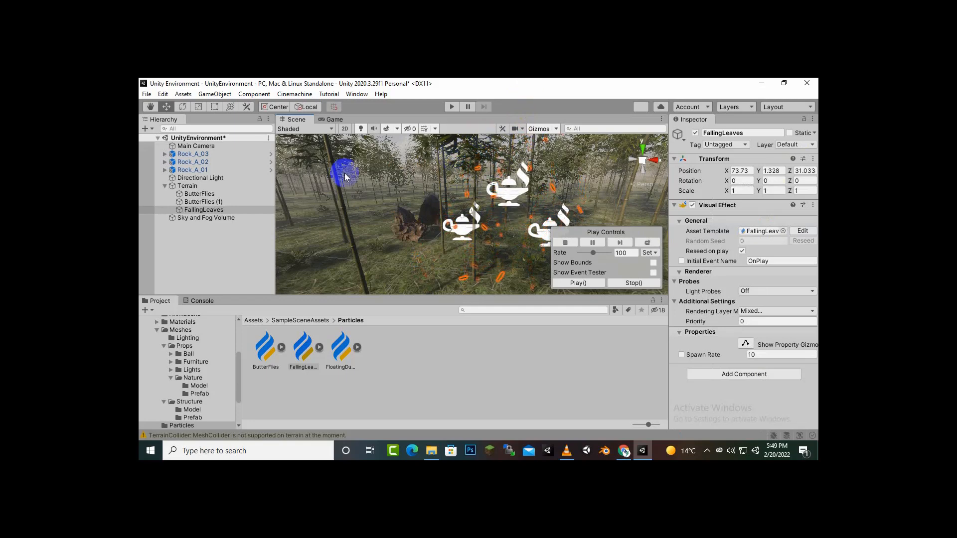
click(333, 120)
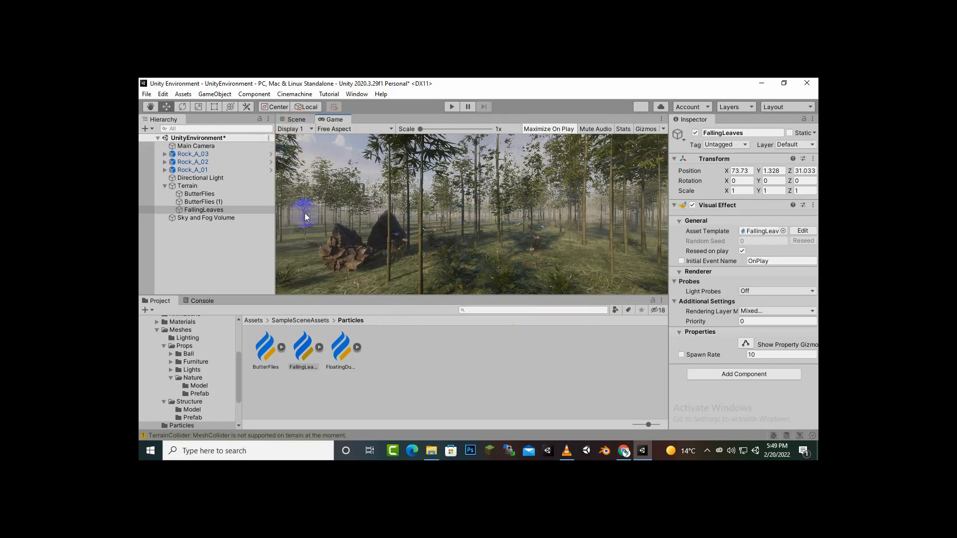
- Add the FloatingDust effect from the Particles folder to the scene and paste the copied Transform values onto it
drag(343, 346, 293, 123)
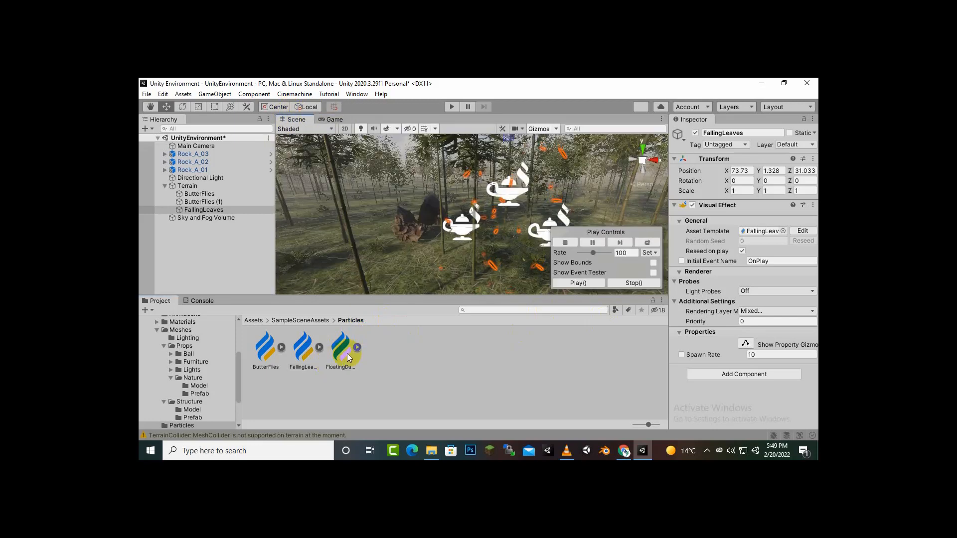
drag(346, 352, 485, 254)
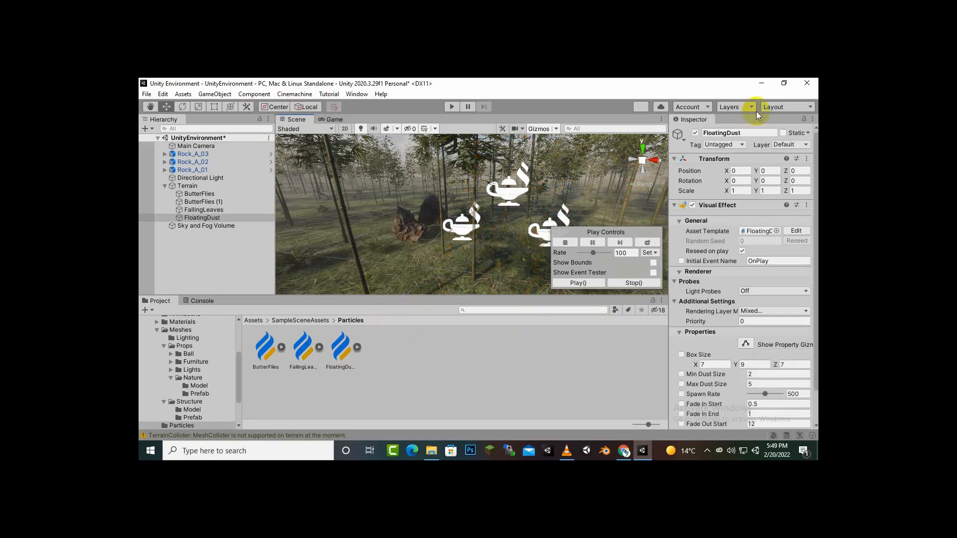
click(807, 159)
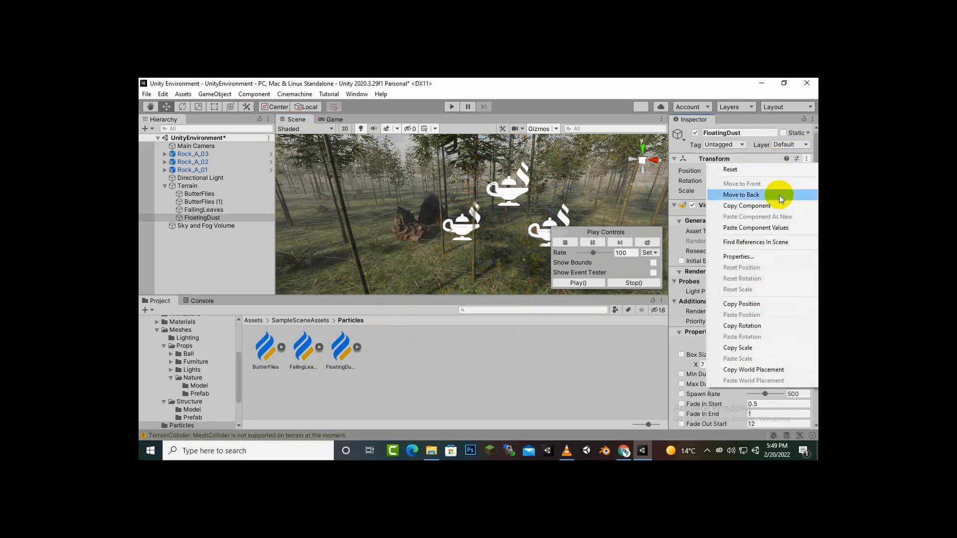
click(769, 229)
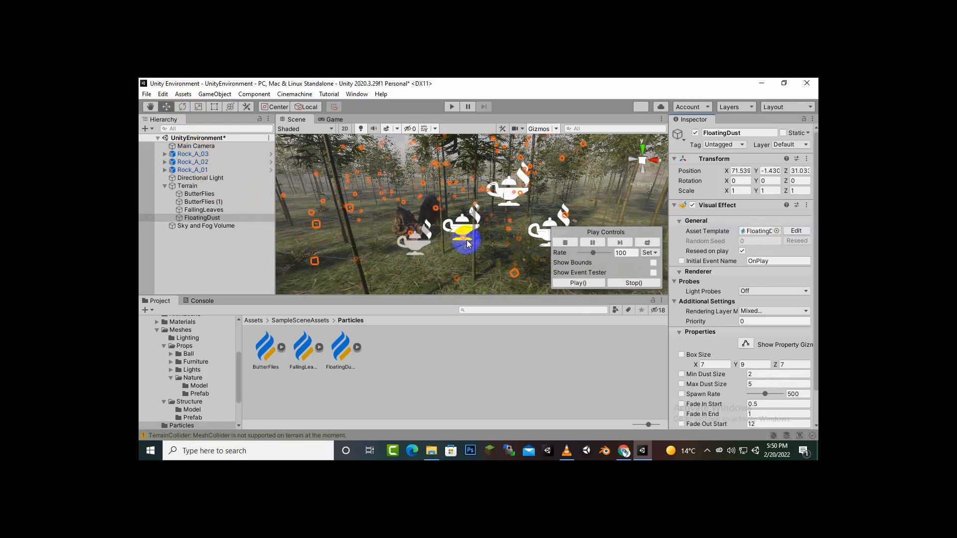
- Move the FloatingDust effect along its X axis to about X 73.37 and check the dust in the Game view
scroll(467, 240, down, 4)
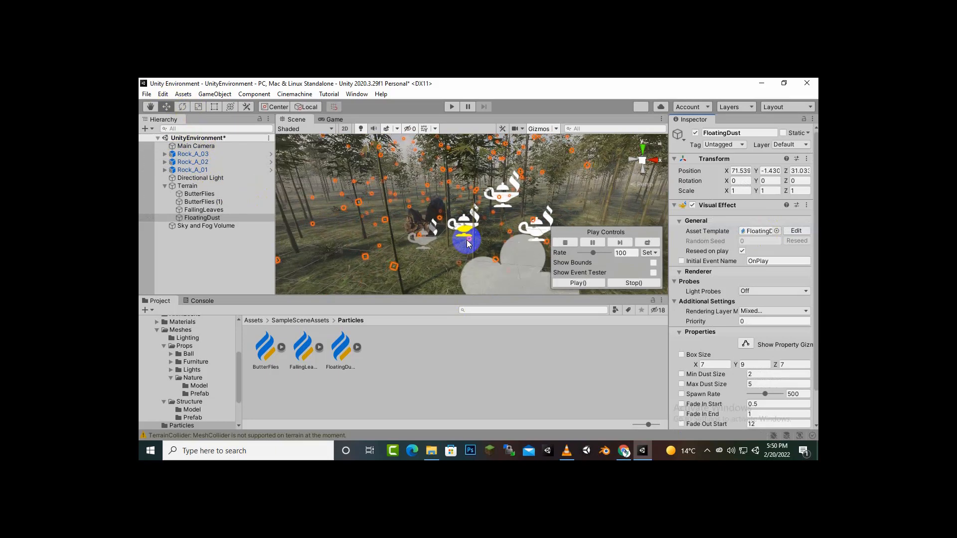
scroll(467, 242, down, 4)
scroll(466, 241, up, 5)
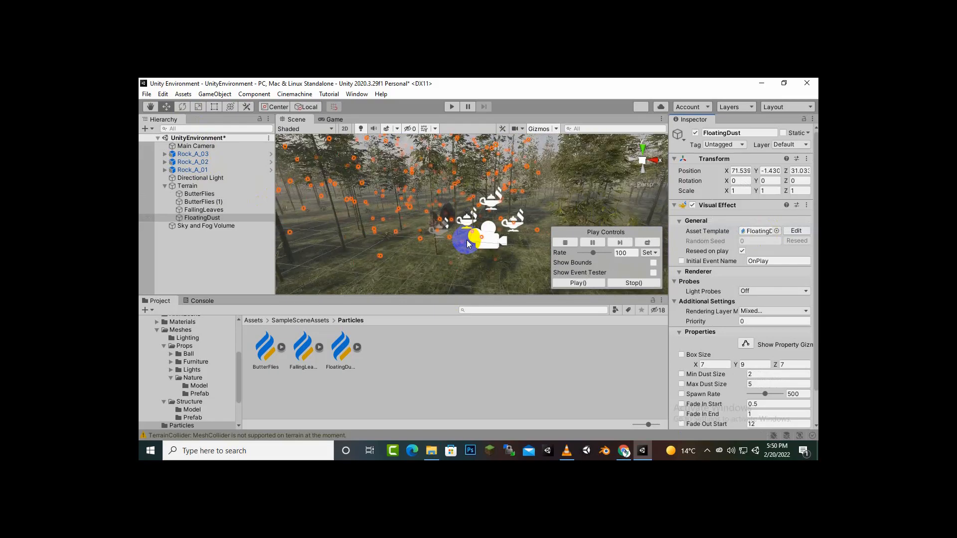
scroll(467, 241, up, 3)
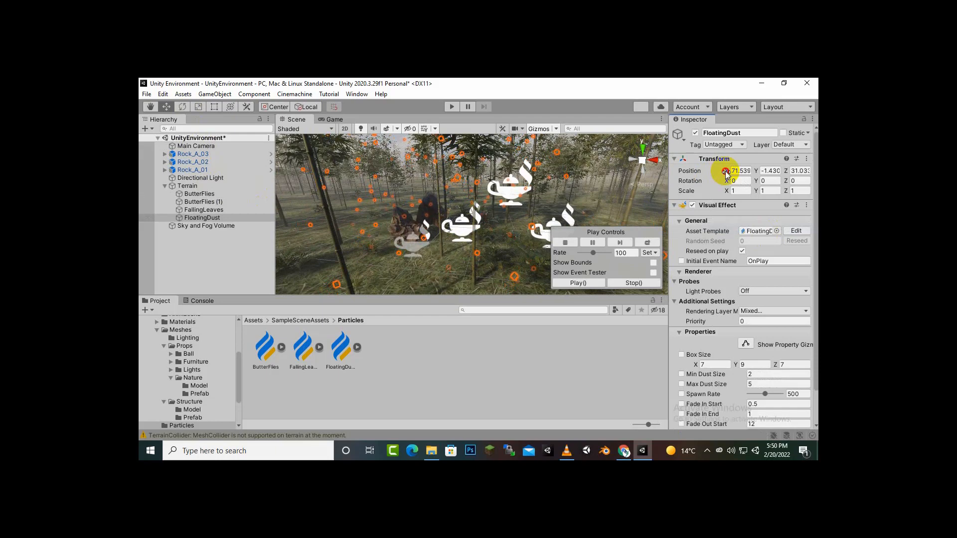
click(700, 173)
drag(699, 173, 754, 173)
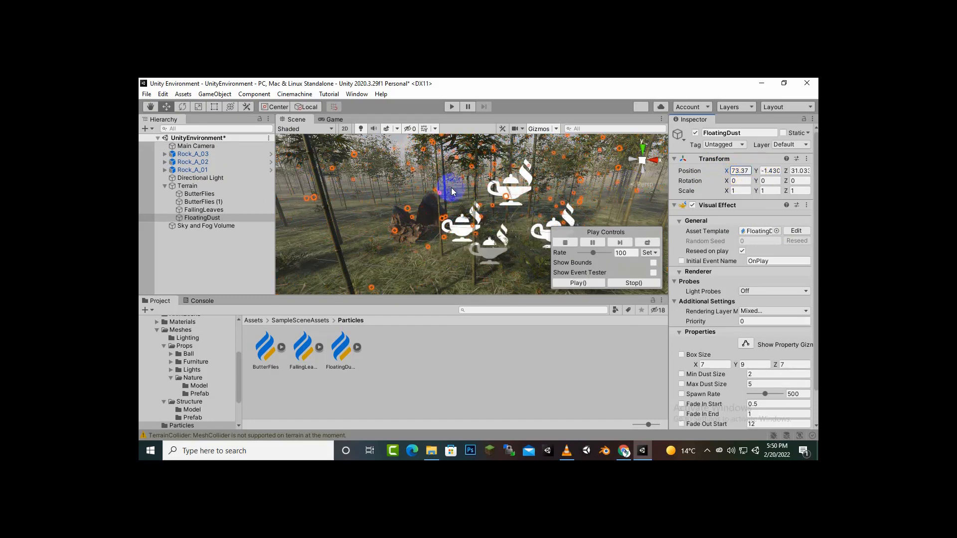
click(334, 122)
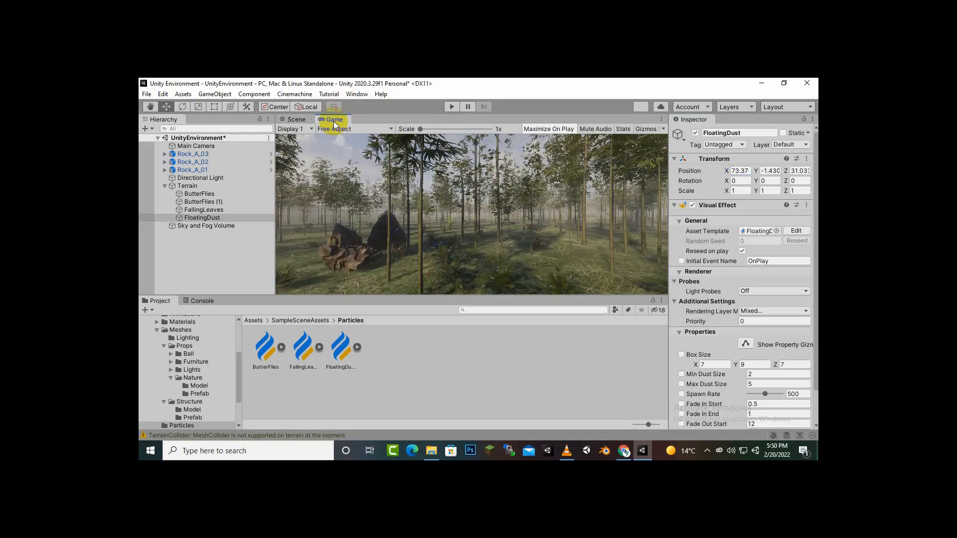
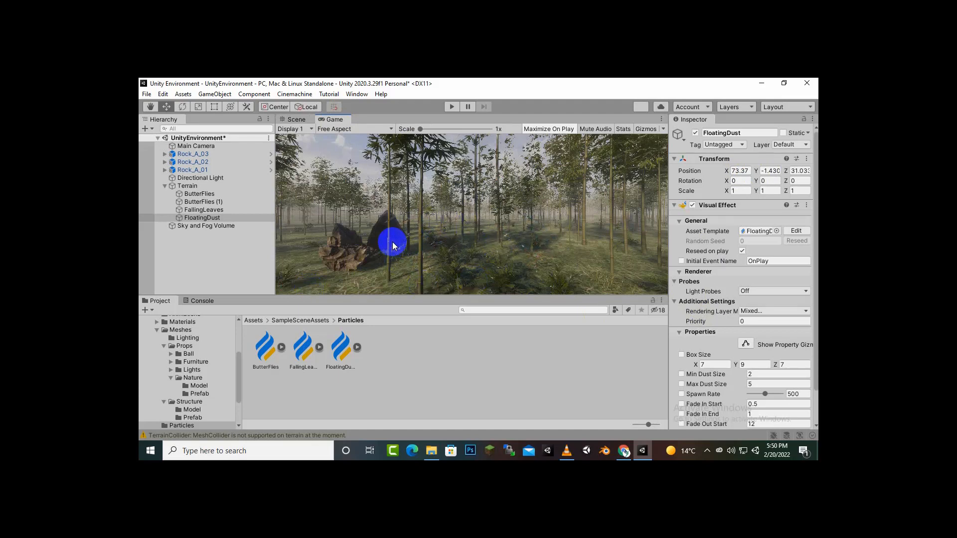
click(532, 343)
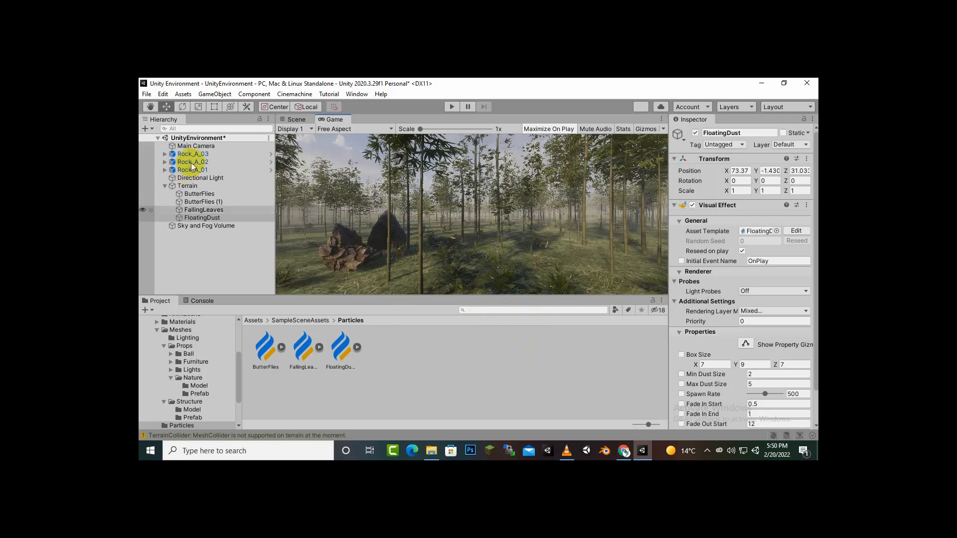
- Set the Main Camera's Post Anti-aliasing to Fast Approximate Anti-aliasing (FXAA)
click(201, 146)
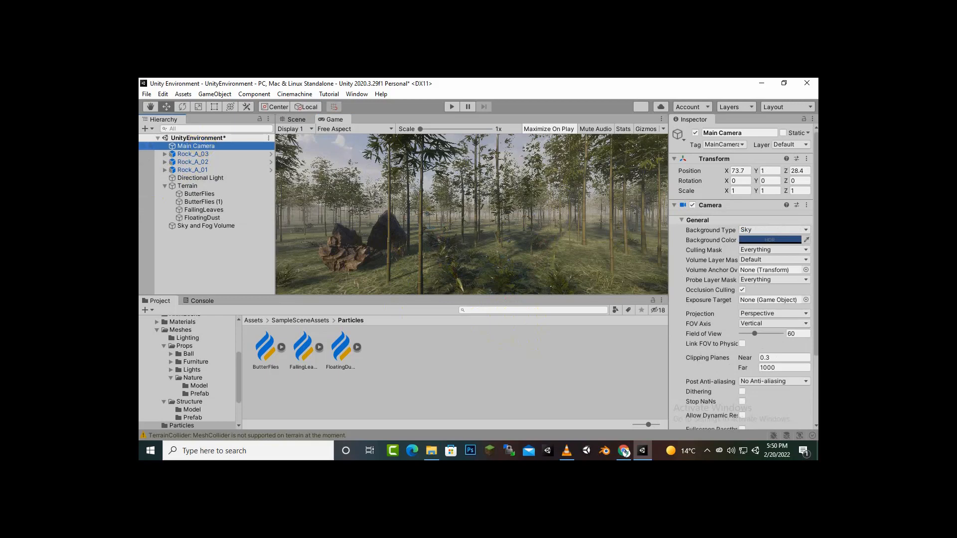
scroll(753, 332, down, 3)
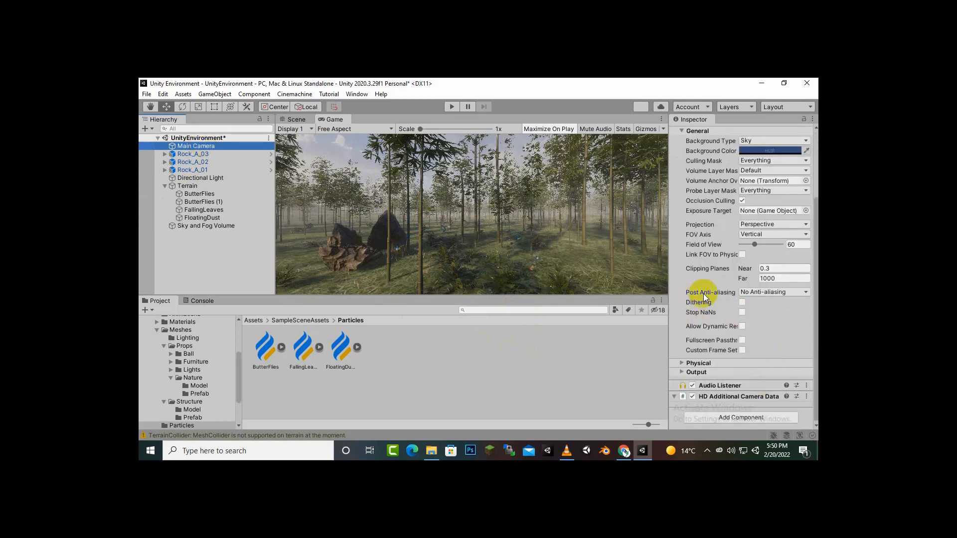
click(808, 293)
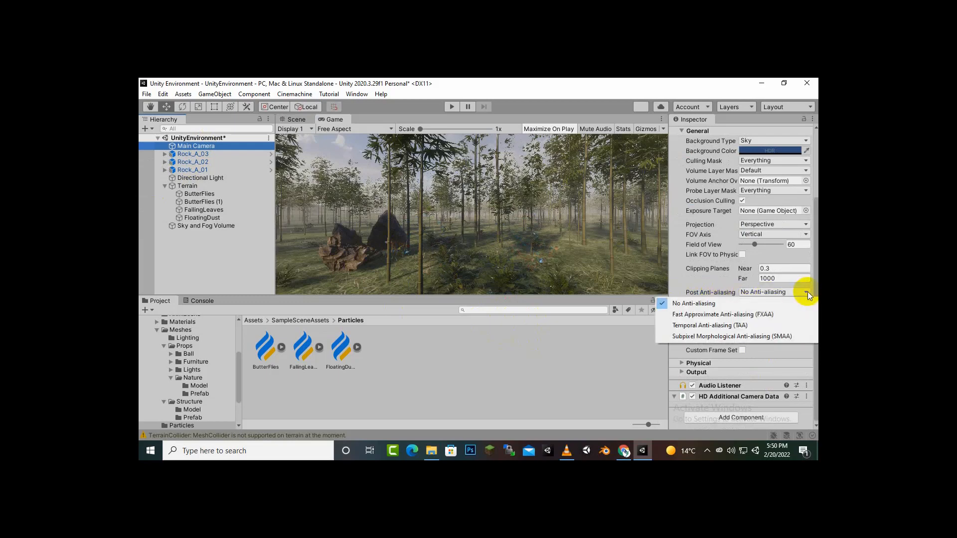
click(755, 318)
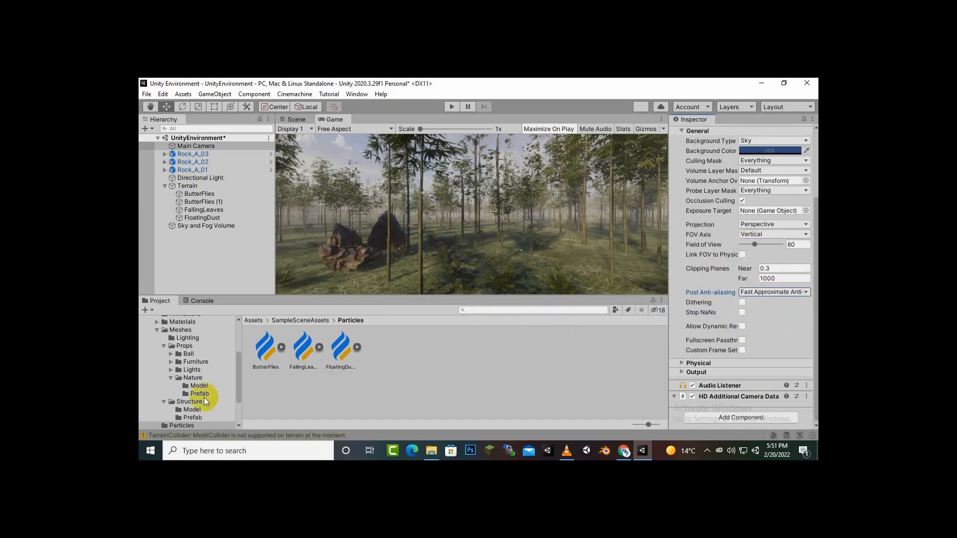
- Add a Bloom post-processing override to the Sky and Fog Volume
click(199, 226)
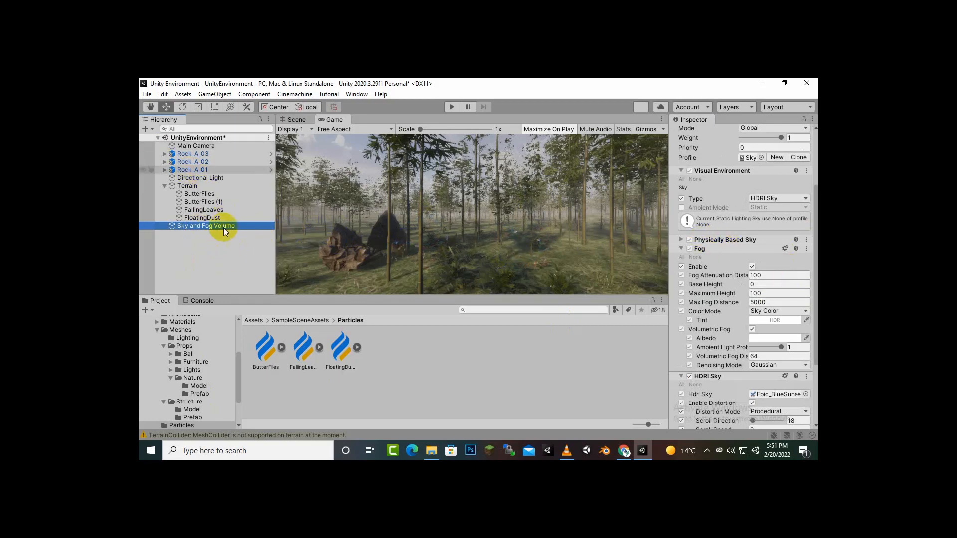
click(764, 293)
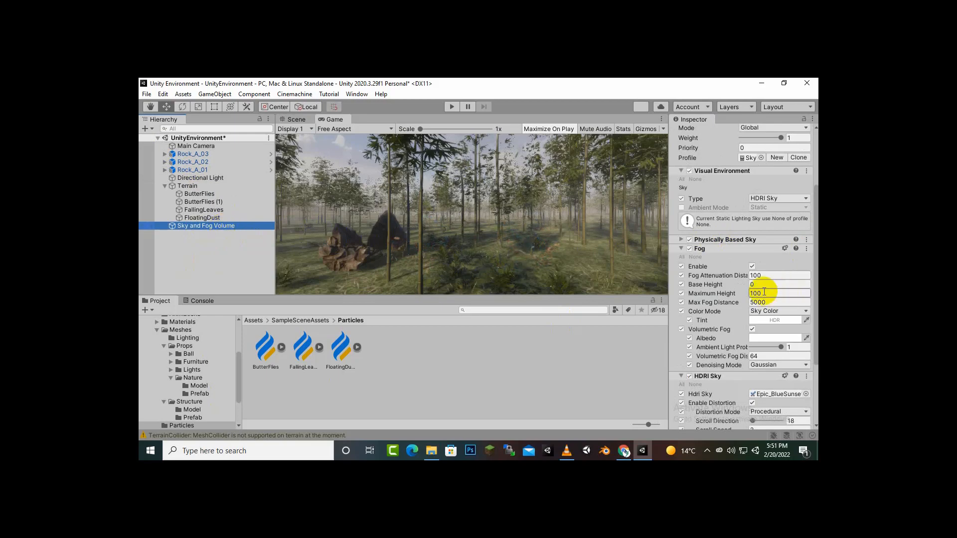
scroll(735, 311, down, 4)
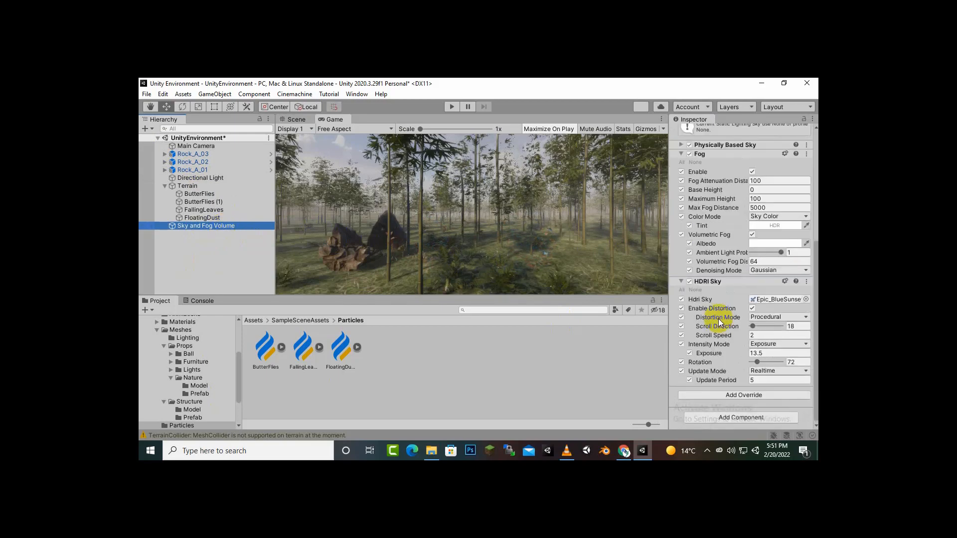
click(743, 395)
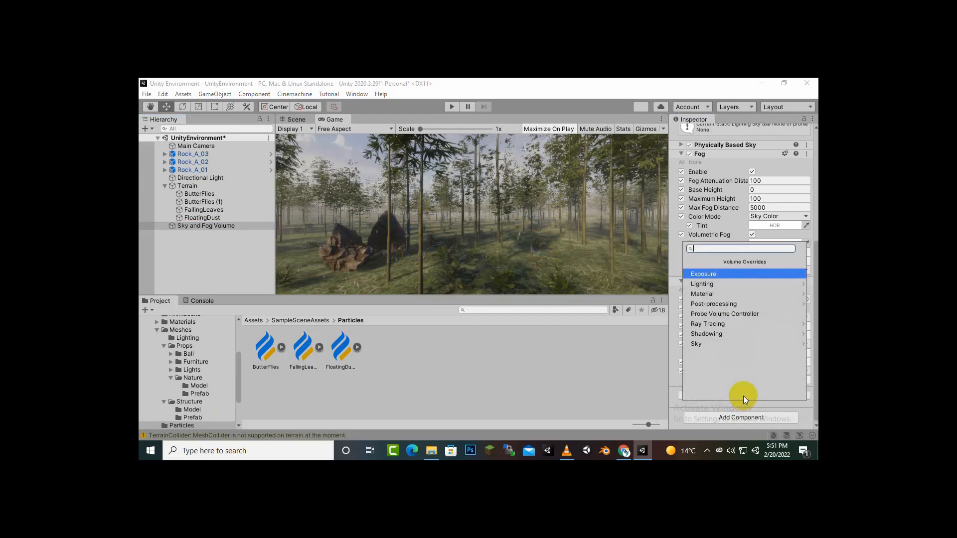
click(731, 303)
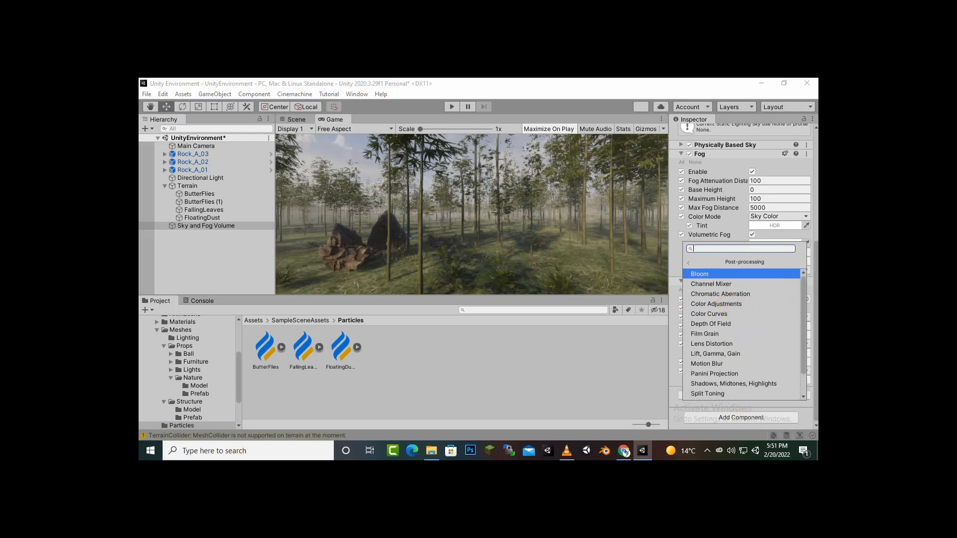
text(blo)
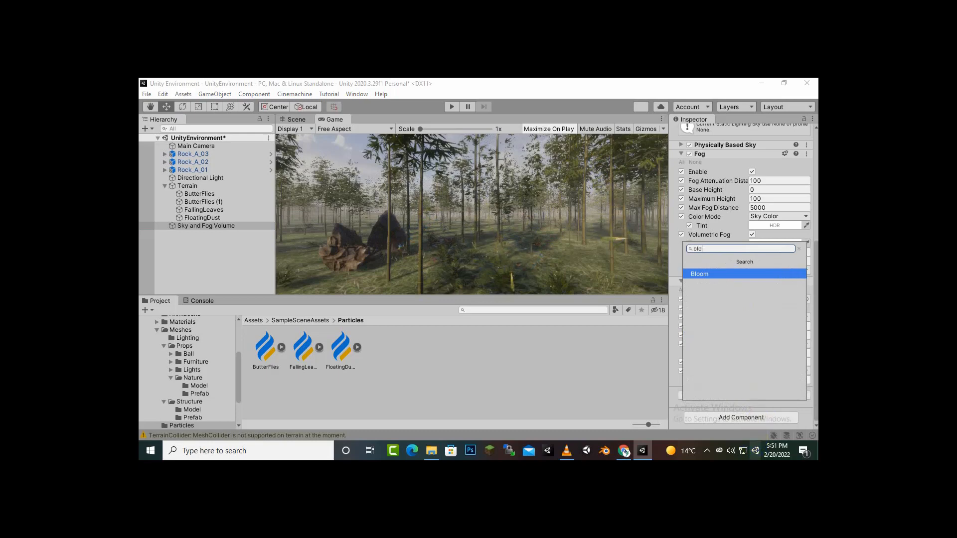
click(719, 276)
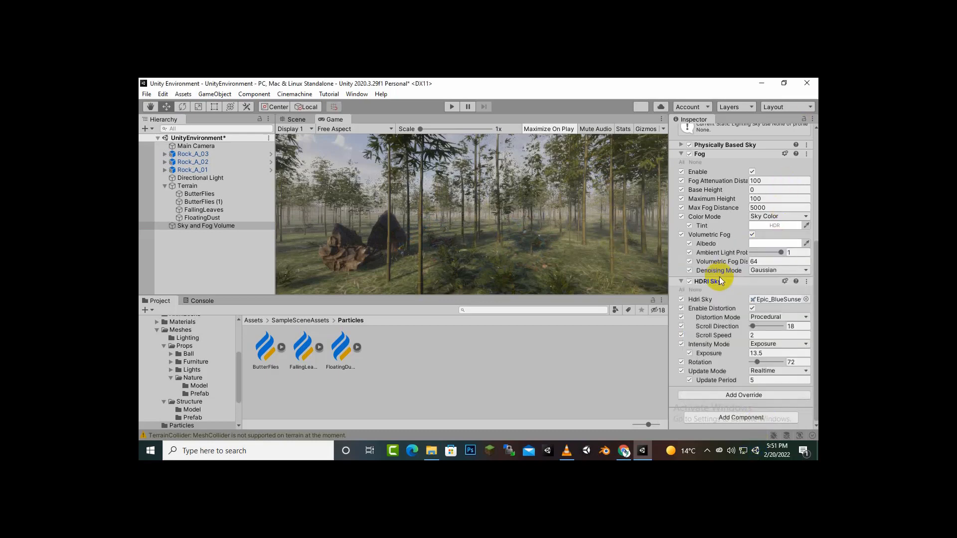
- Add a Chromatic Aberration post-processing override to the Sky and Fog Volume
scroll(735, 367, down, 5)
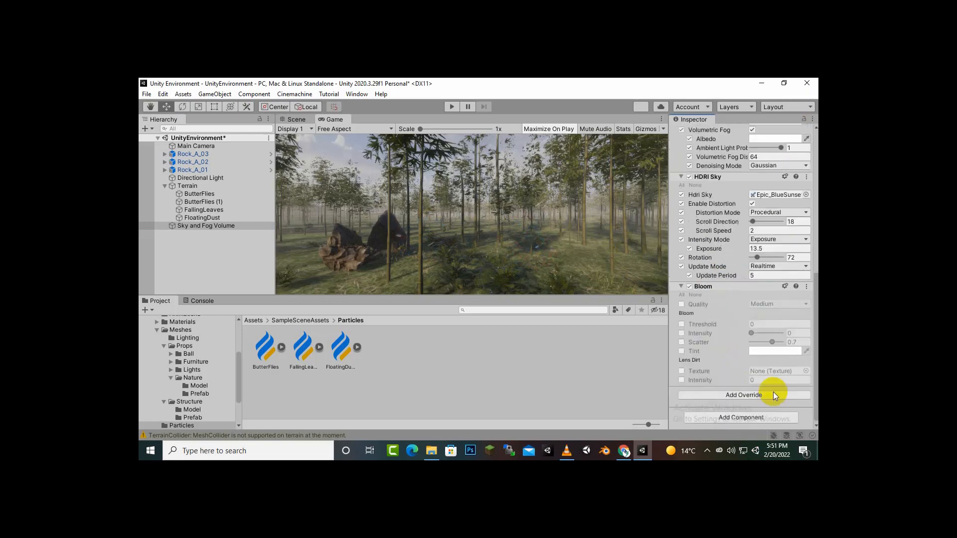
click(763, 391)
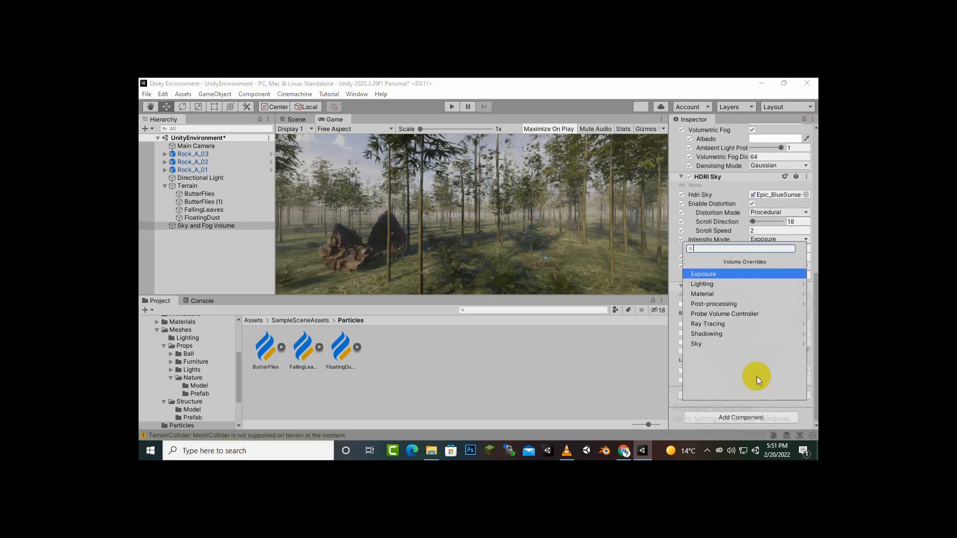
click(731, 302)
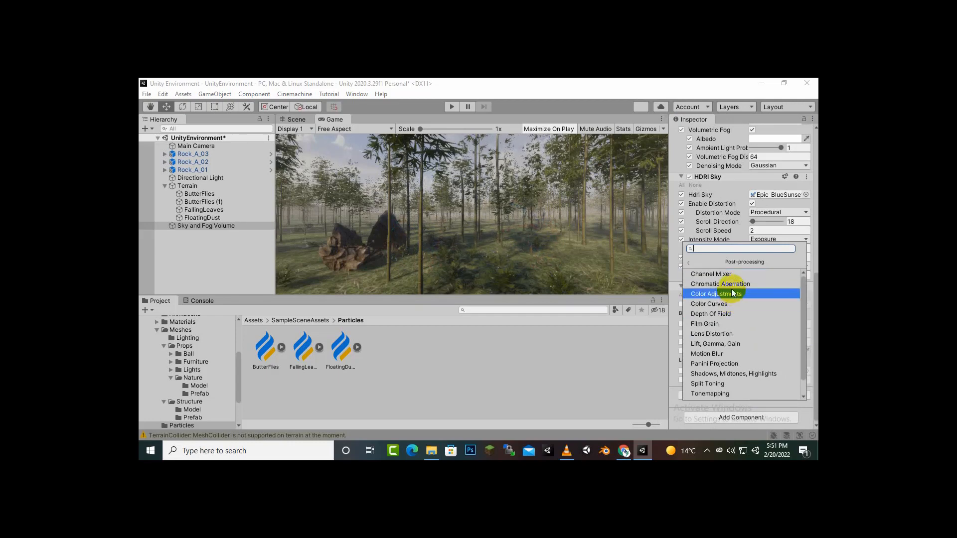
scroll(731, 288, up, 1)
click(732, 286)
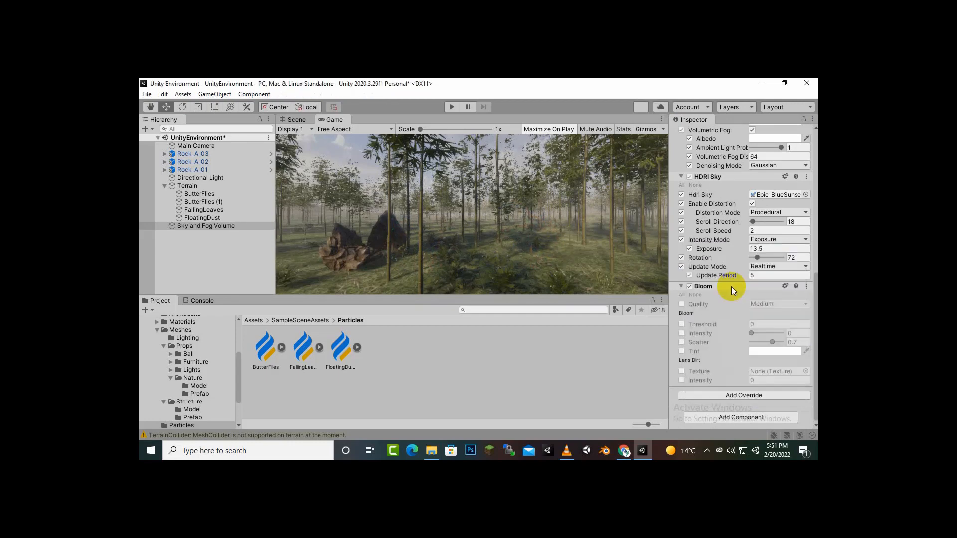
- Find Ambient Occlusion among the volume overrides and add it to the Sky and Fog Volume
scroll(789, 370, down, 2)
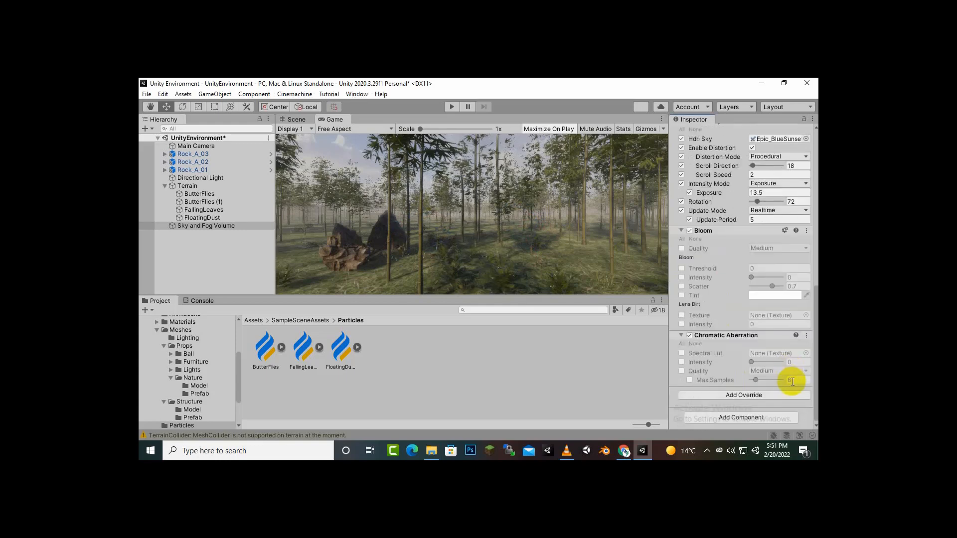
click(755, 396)
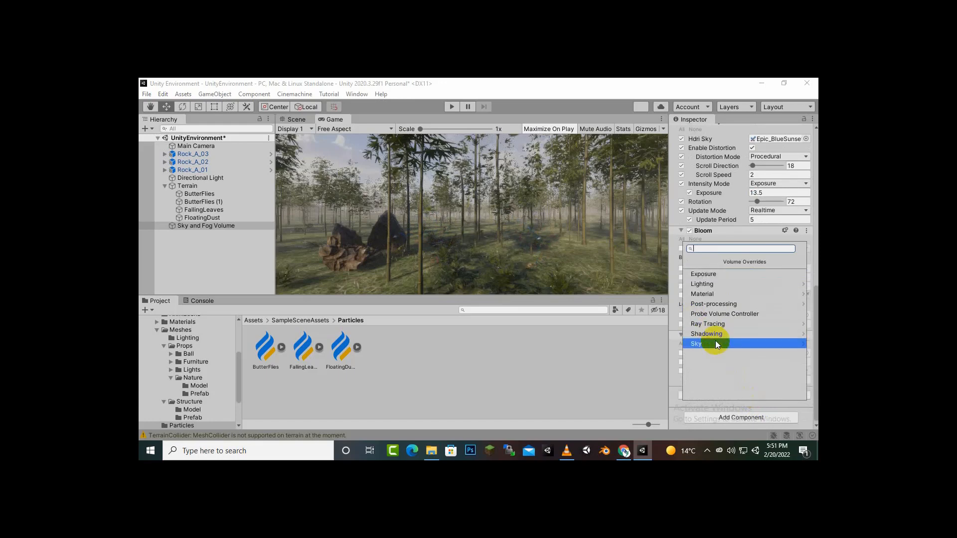
text(am)
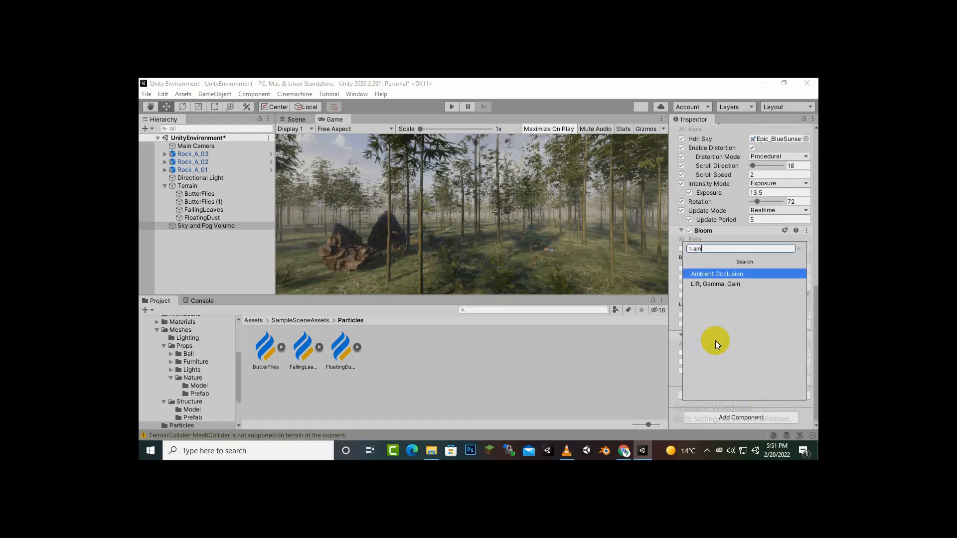
click(723, 274)
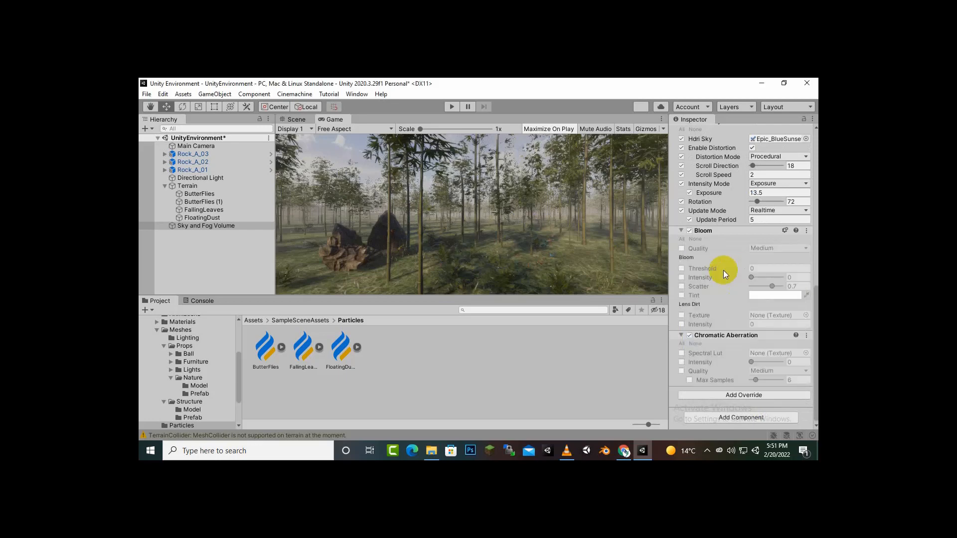
click(707, 450)
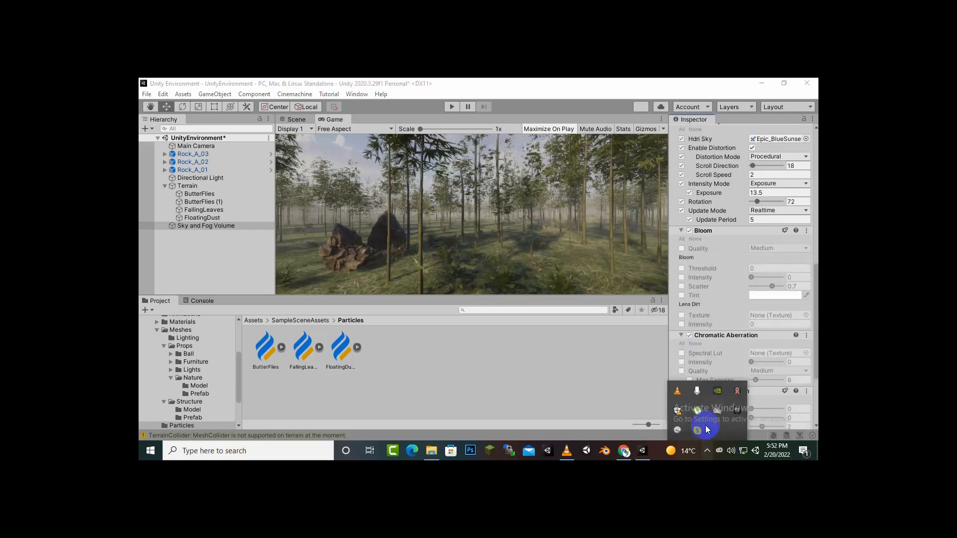
click(738, 351)
- Add a Vignette post-processing override below Ambient Occlusion on the Sky and Fog Volume
scroll(738, 352, down, 4)
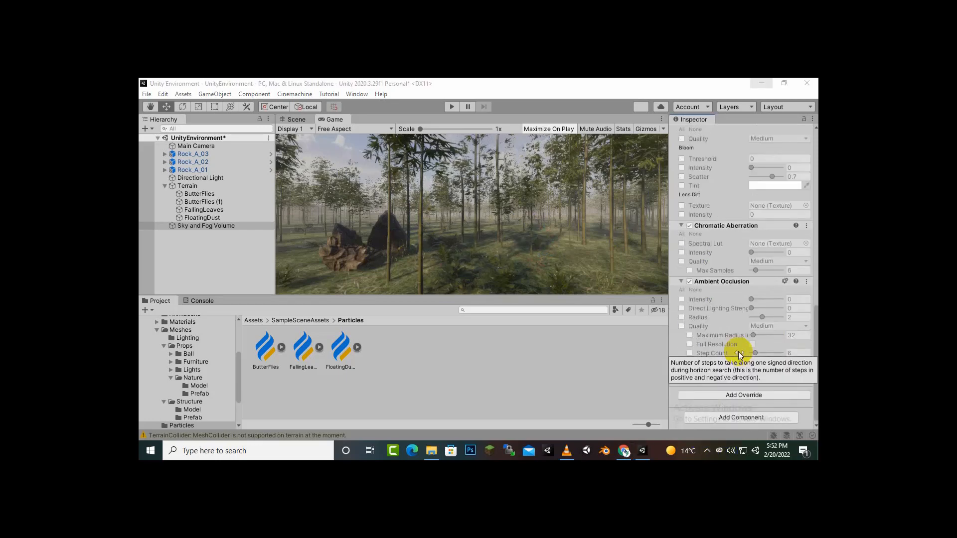
click(725, 396)
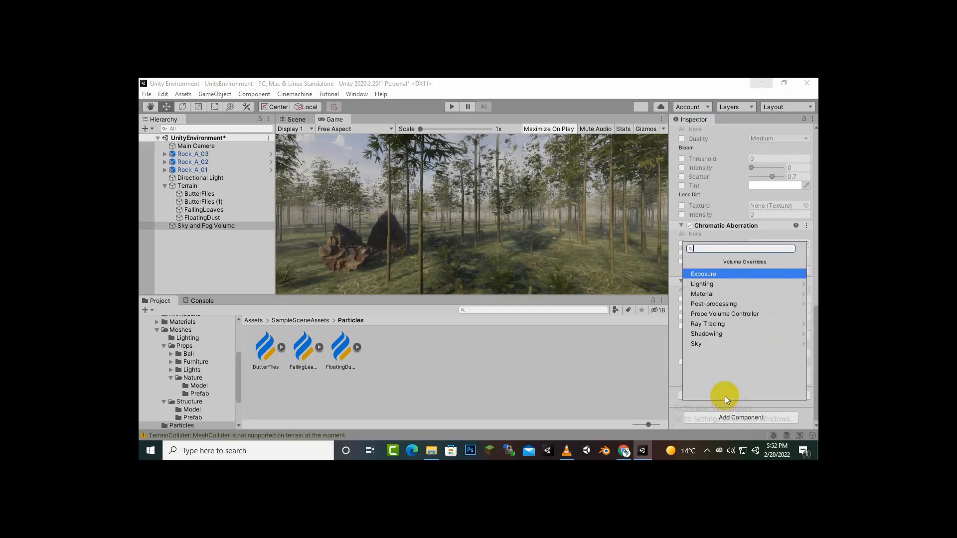
click(722, 304)
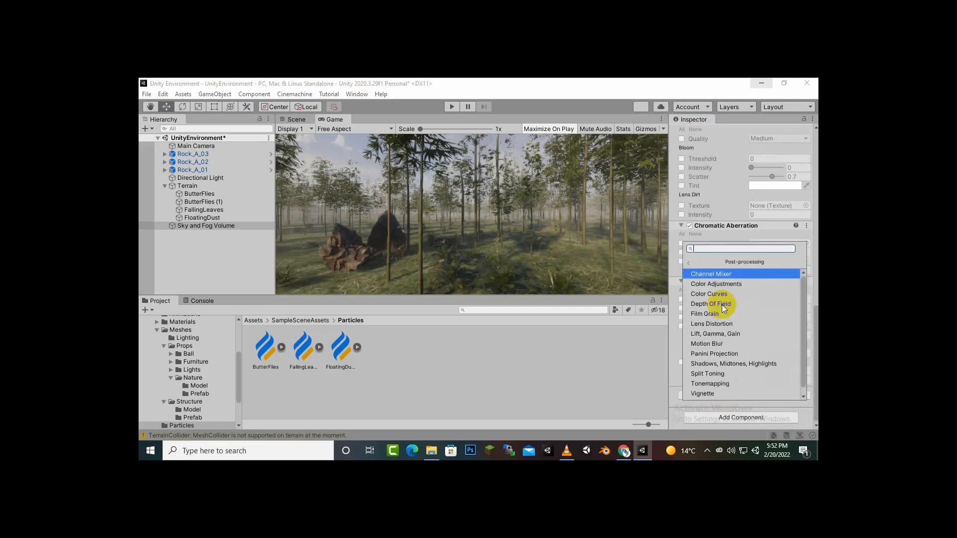
text(v)
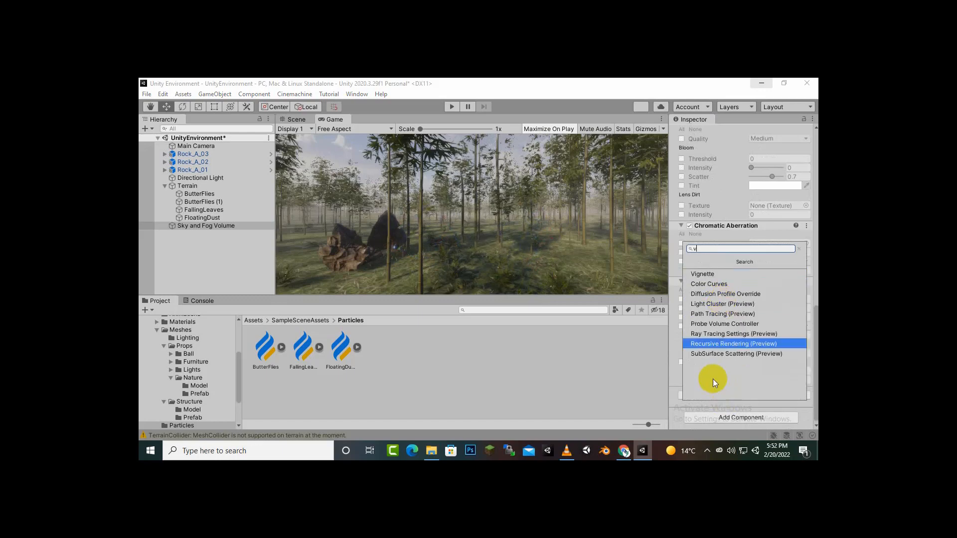
click(707, 275)
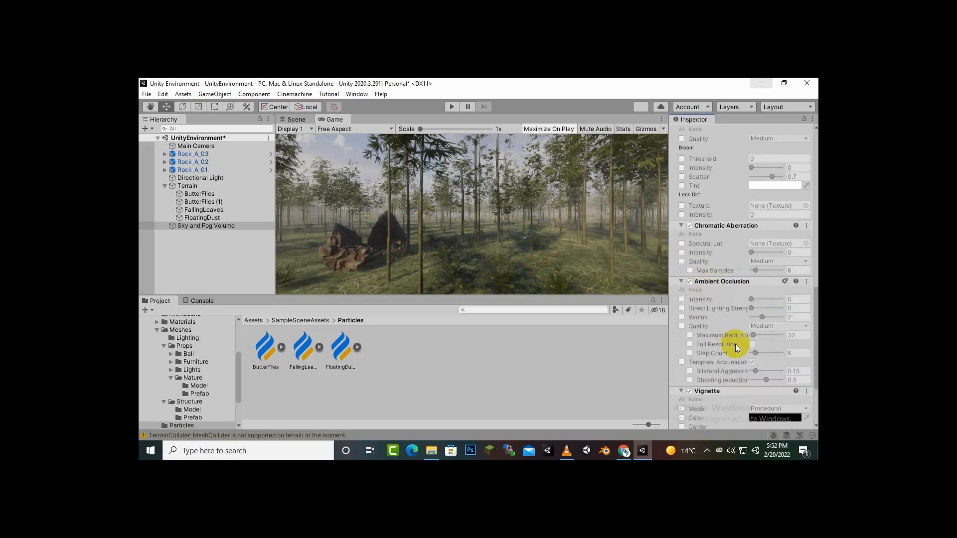
- Add a Panini Projection post-processing override below the Vignette on the Sky and Fog Volume
scroll(741, 356, down, 4)
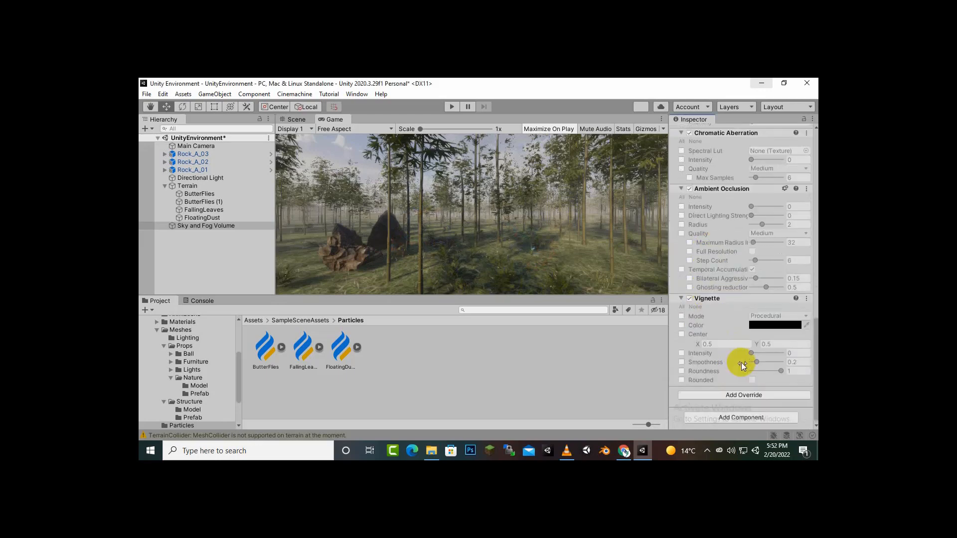
click(743, 392)
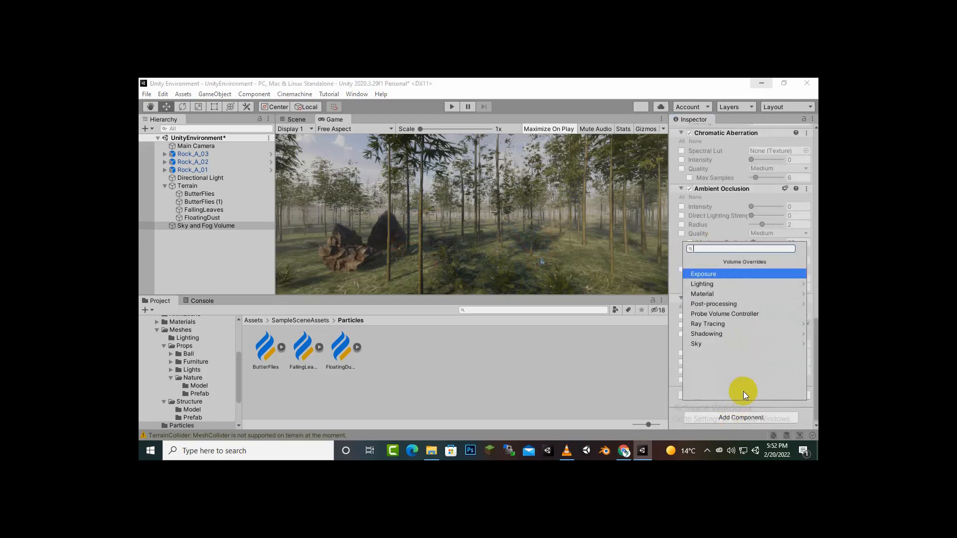
click(724, 302)
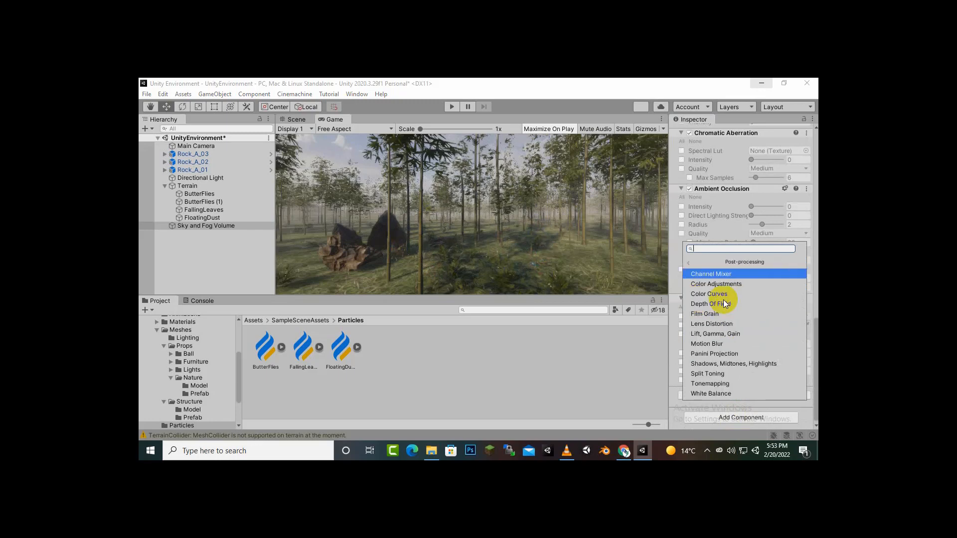
text(p)
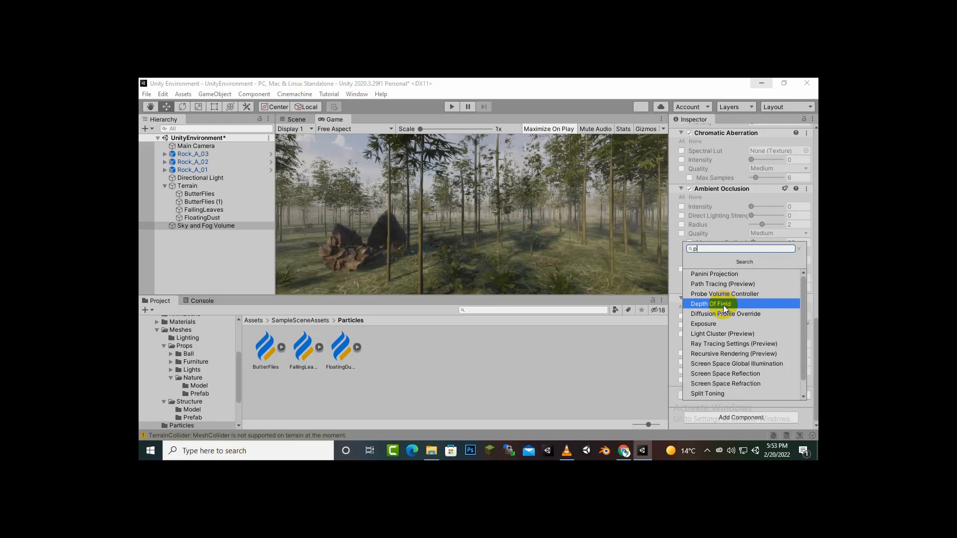
click(723, 276)
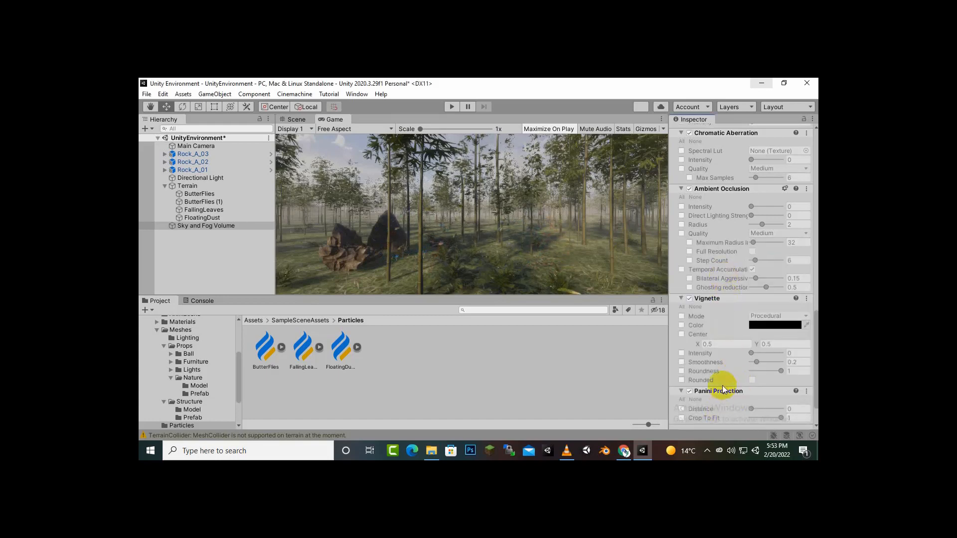
scroll(731, 352, down, 2)
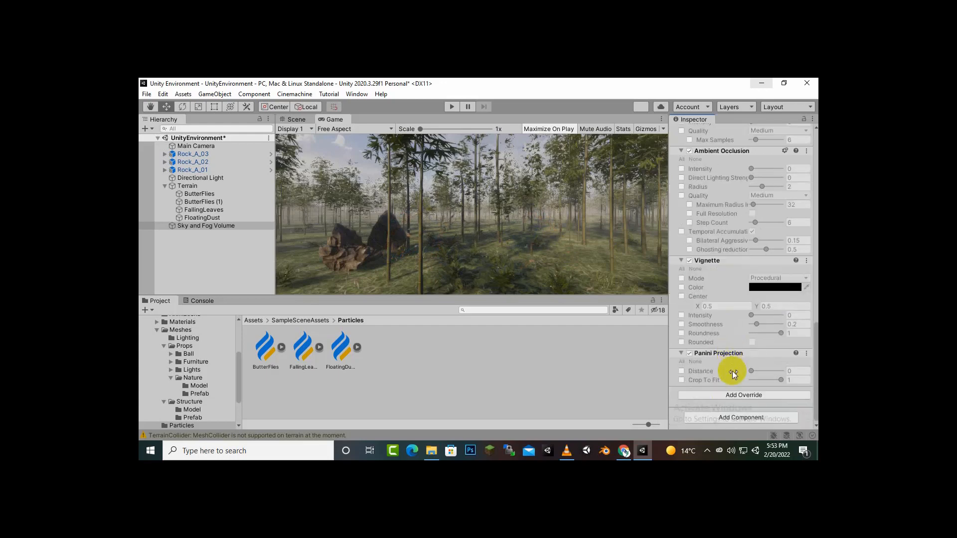
scroll(732, 371, up, 5)
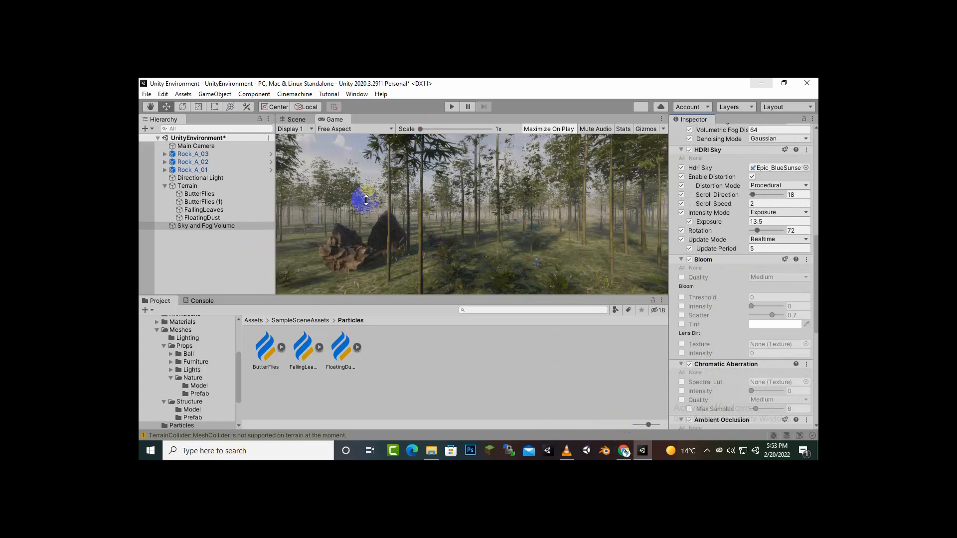
click(215, 227)
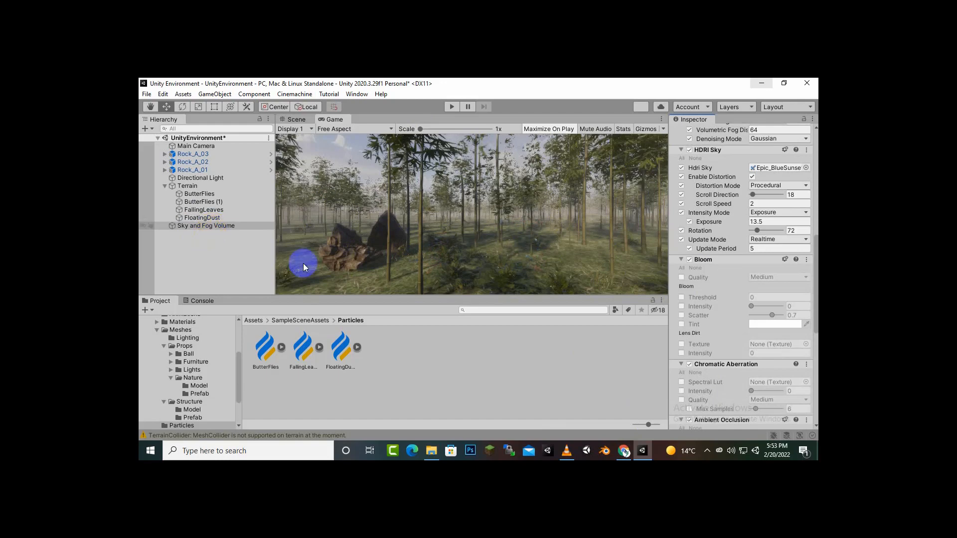
click(707, 450)
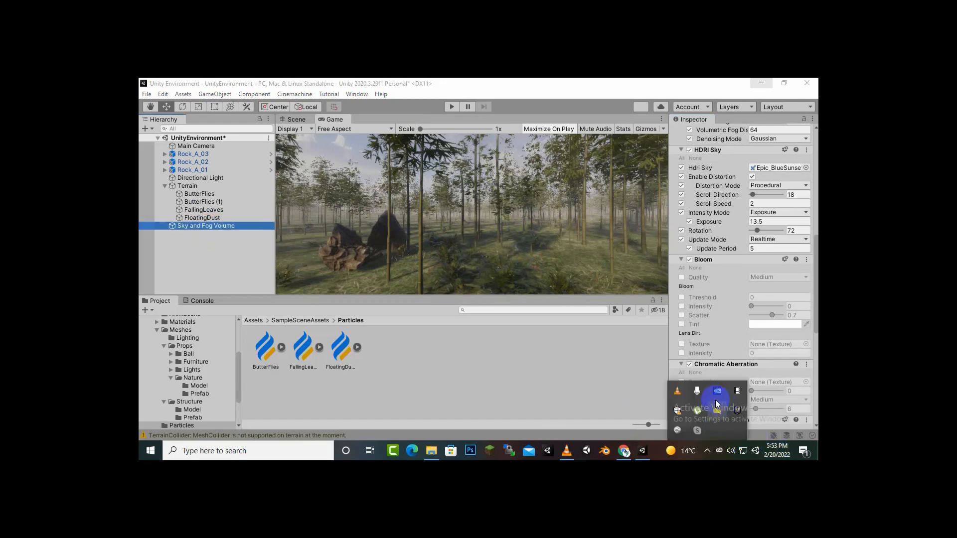
click(737, 392)
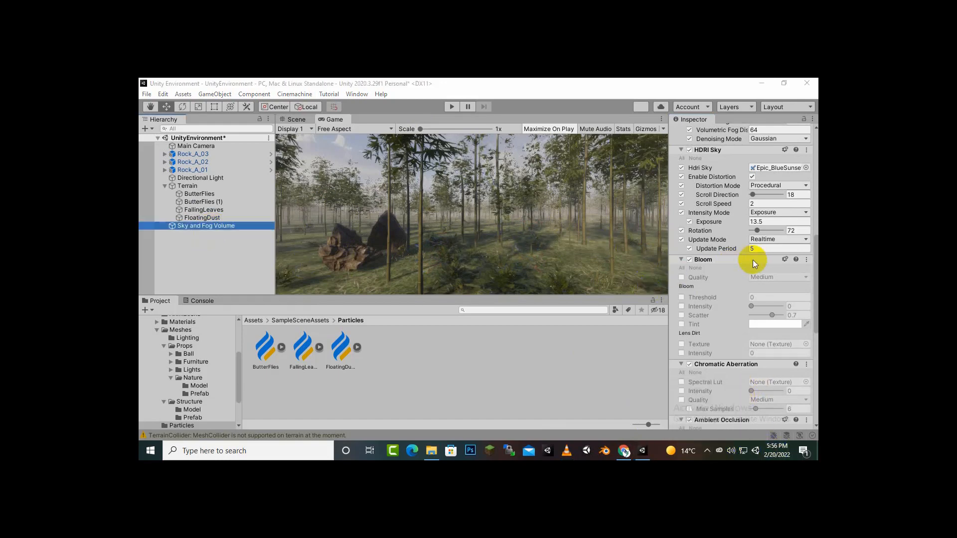
- Enable all properties of the Bloom override and set its Intensity to 0.3
click(683, 268)
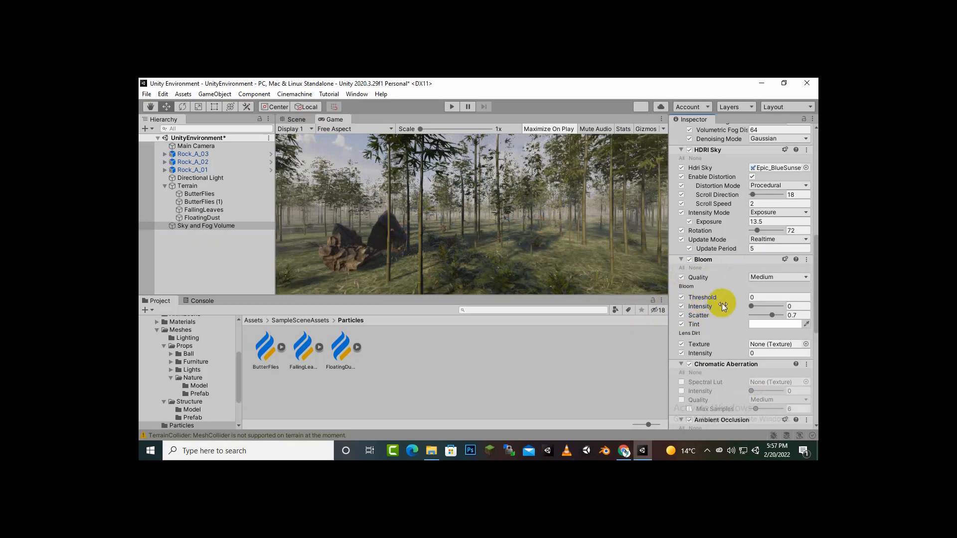
click(752, 306)
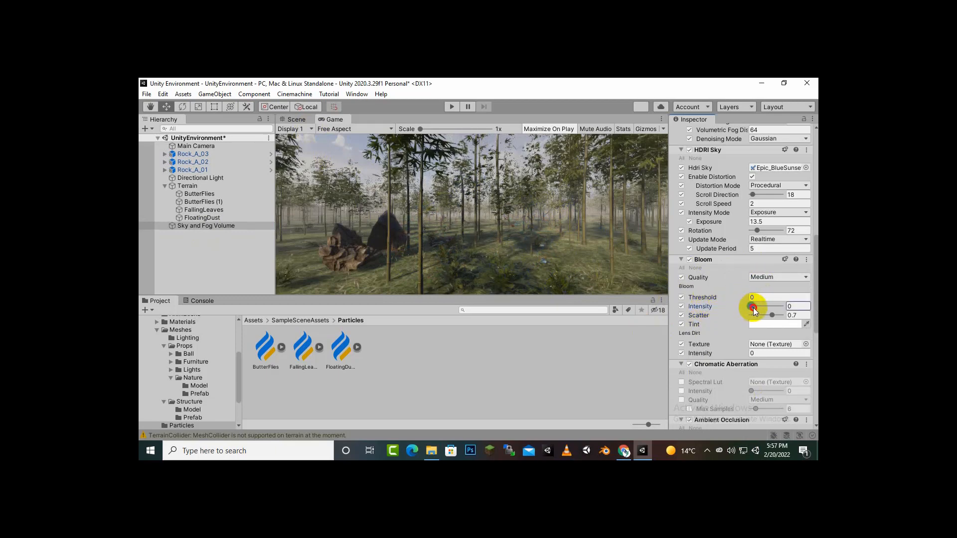
drag(768, 306, 793, 309)
click(799, 308)
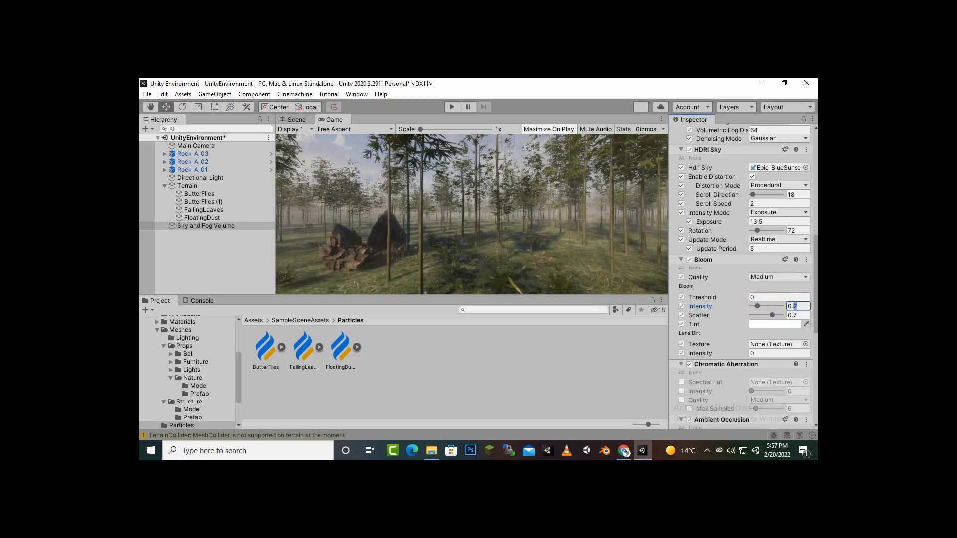
text(3)
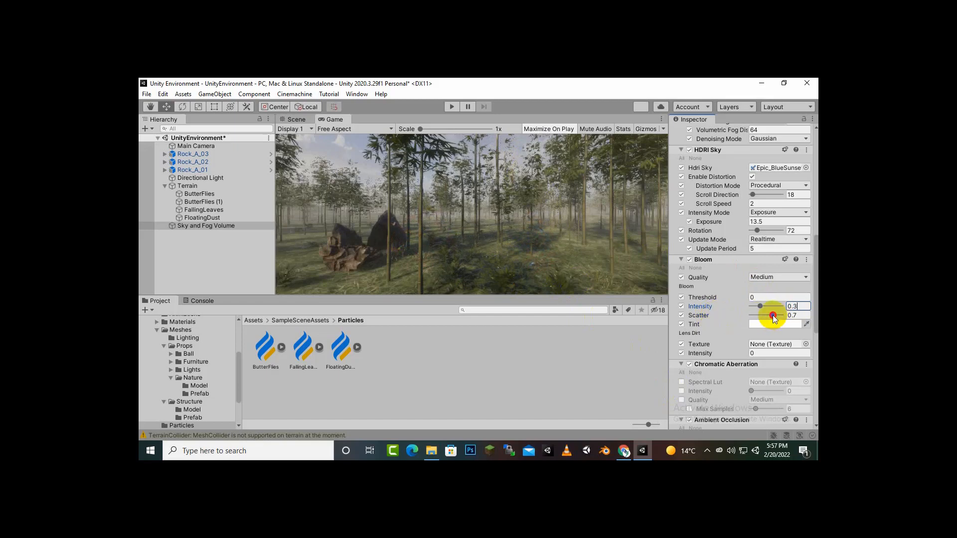
- Set the Bloom override's Scatter to 0.5
drag(773, 315, 798, 317)
click(797, 315)
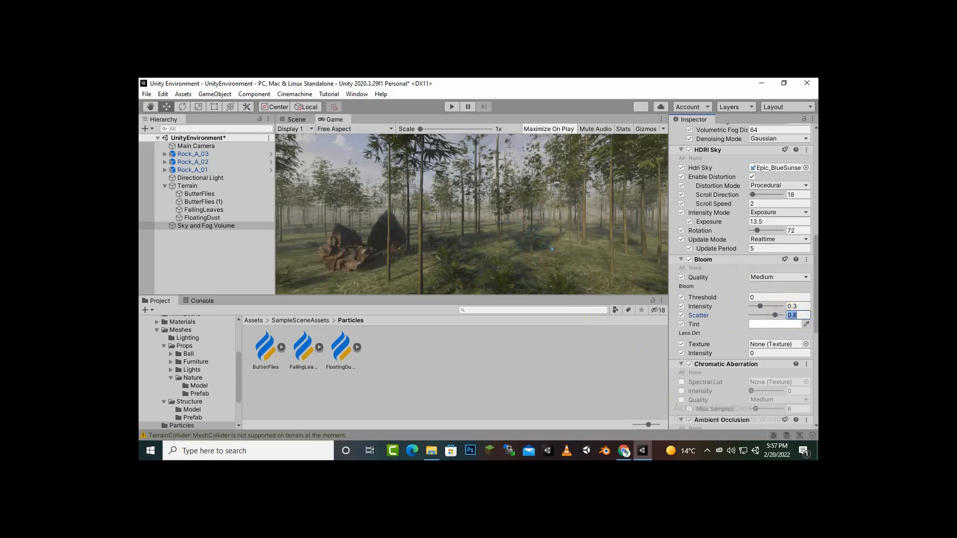
text(.5)
key(Return)
click(771, 325)
mouse_move(810, 225)
mouse_down()
mouse_move(812, 196)
mouse_move(775, 262)
mouse_move(713, 242)
mouse_up()
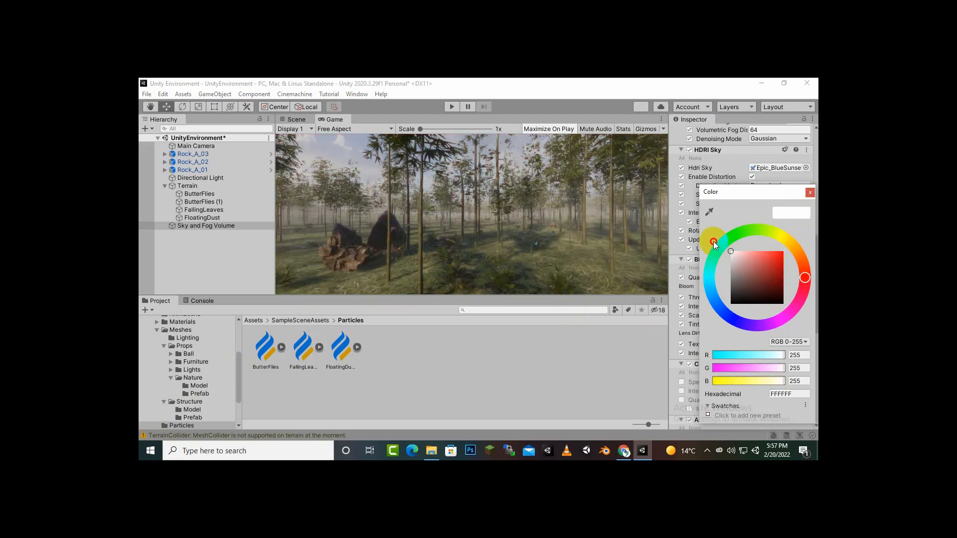
click(808, 193)
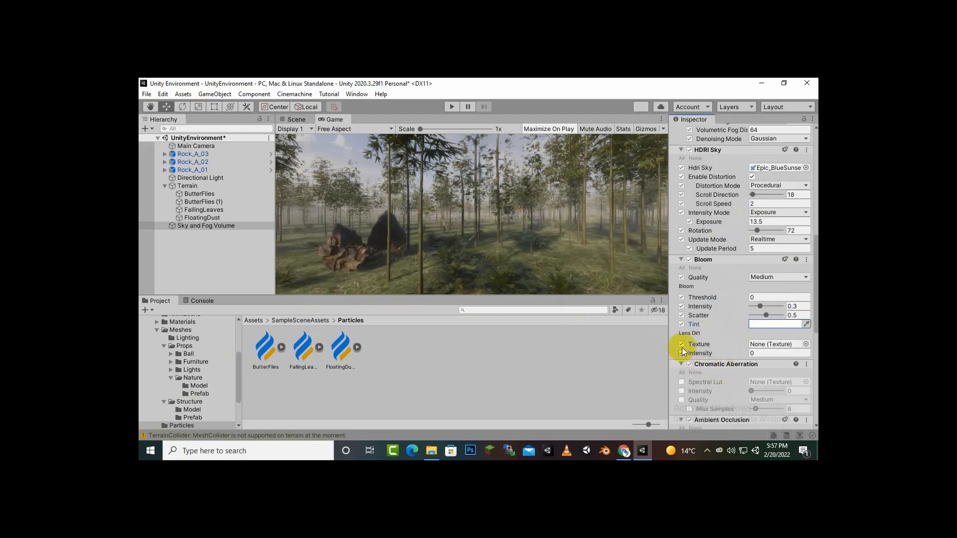
- Enable all properties of the Chromatic Aberration override and set its Intensity to 0.15
scroll(705, 327, down, 3)
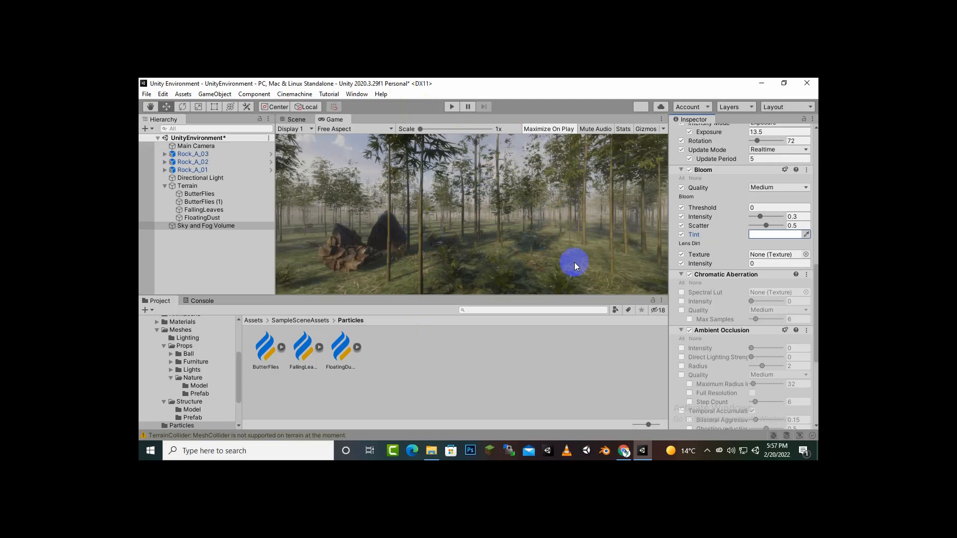
click(682, 292)
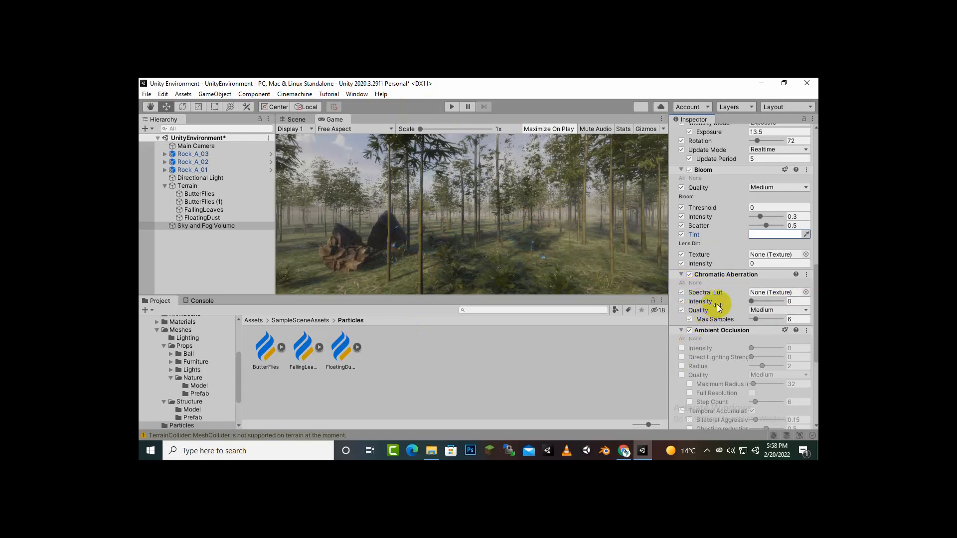
drag(752, 301, 806, 301)
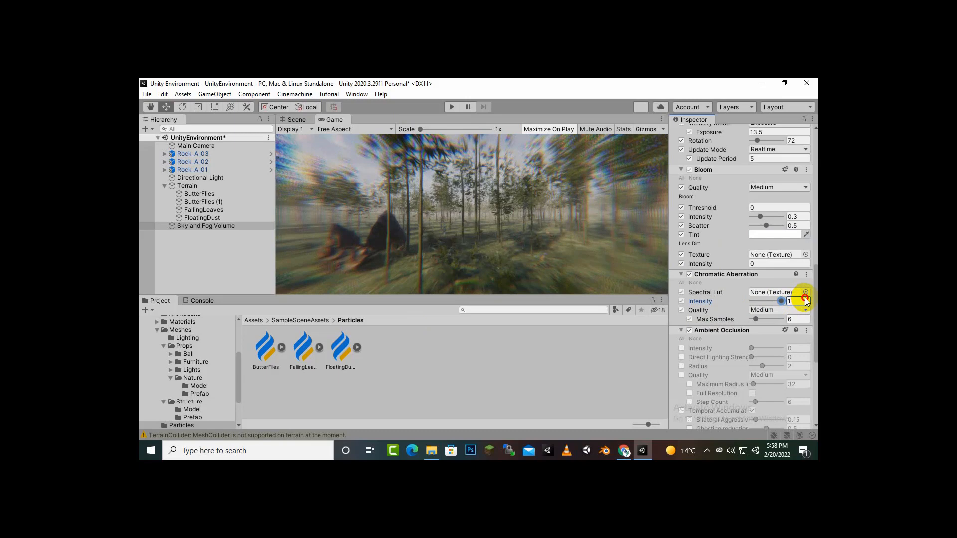
drag(806, 301, 792, 283)
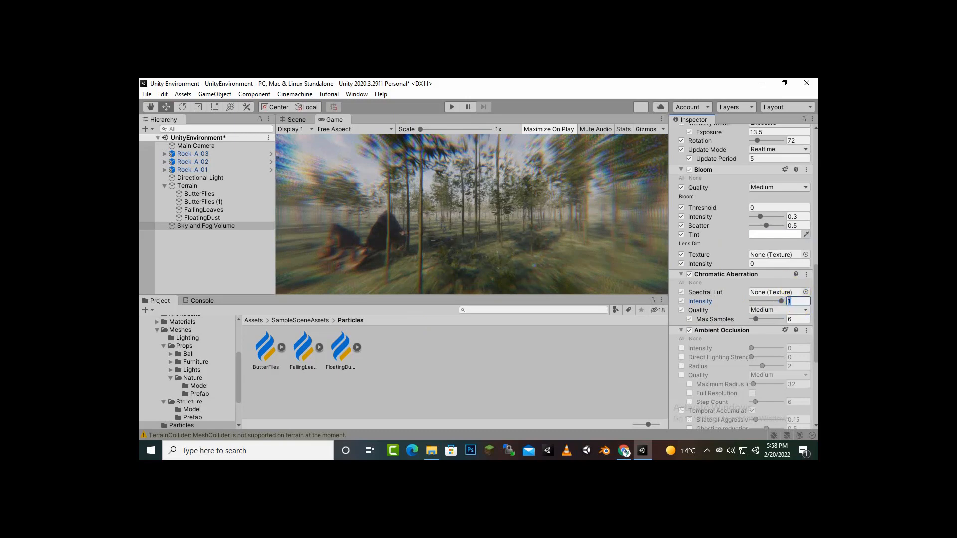
text(.1)
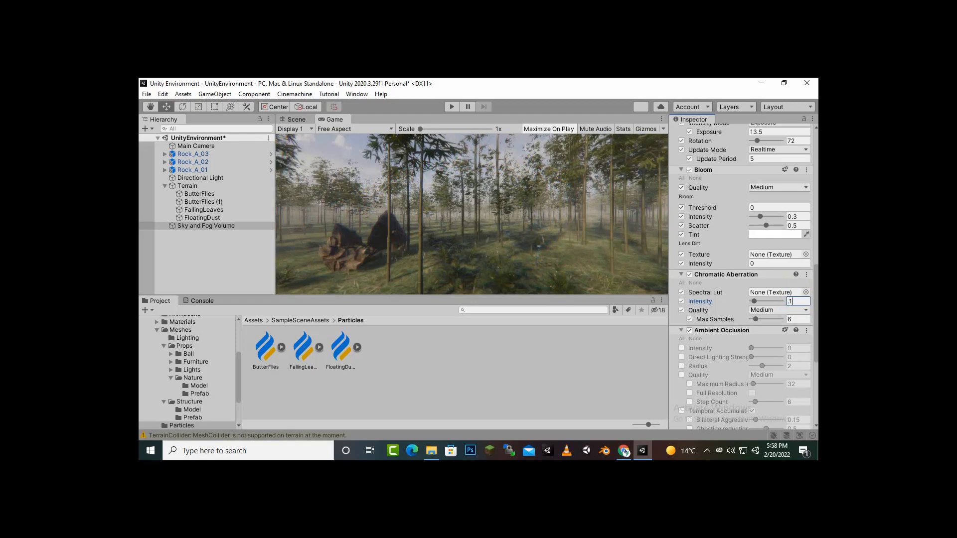
text(5)
key(Return)
click(770, 310)
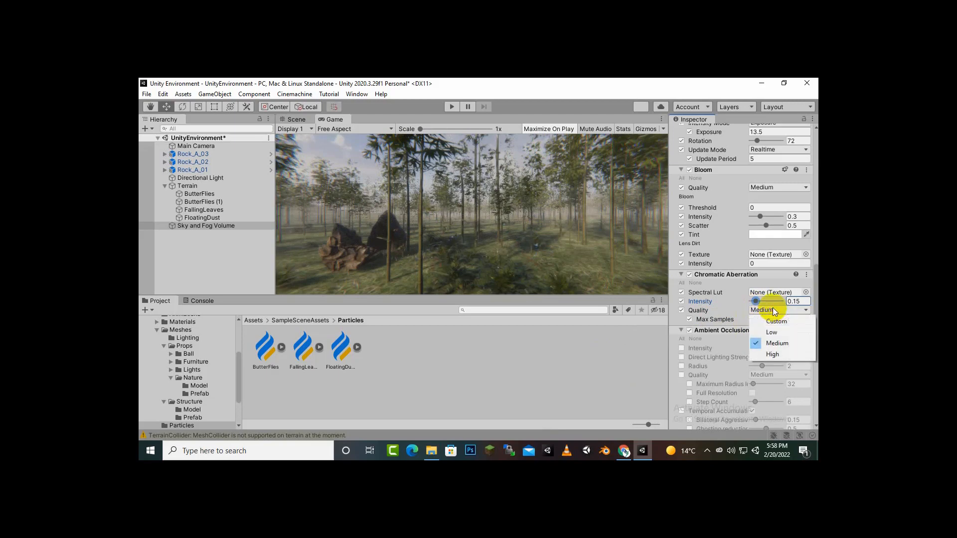
click(685, 339)
- Enable all properties of the Ambient Occlusion override and set its Intensity to 1.2
click(683, 338)
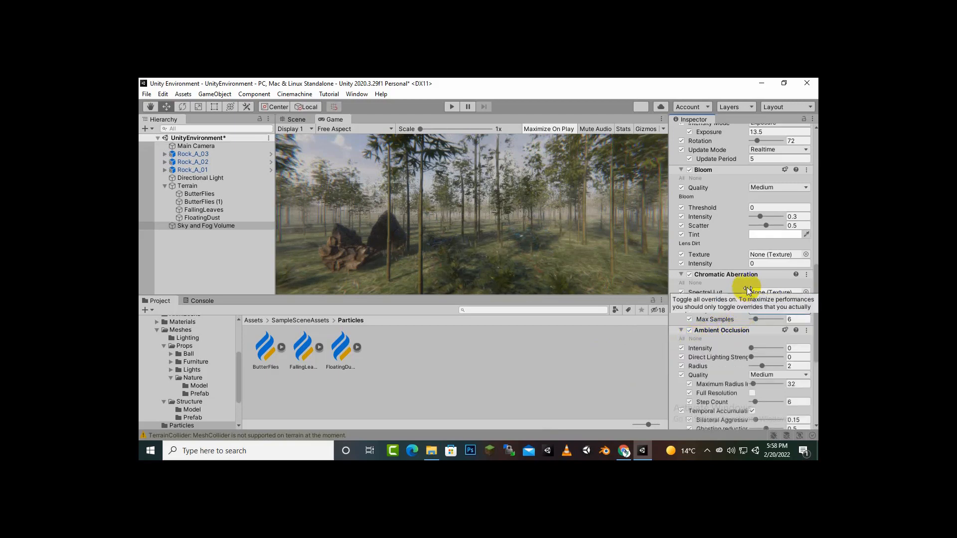
scroll(747, 287, down, 6)
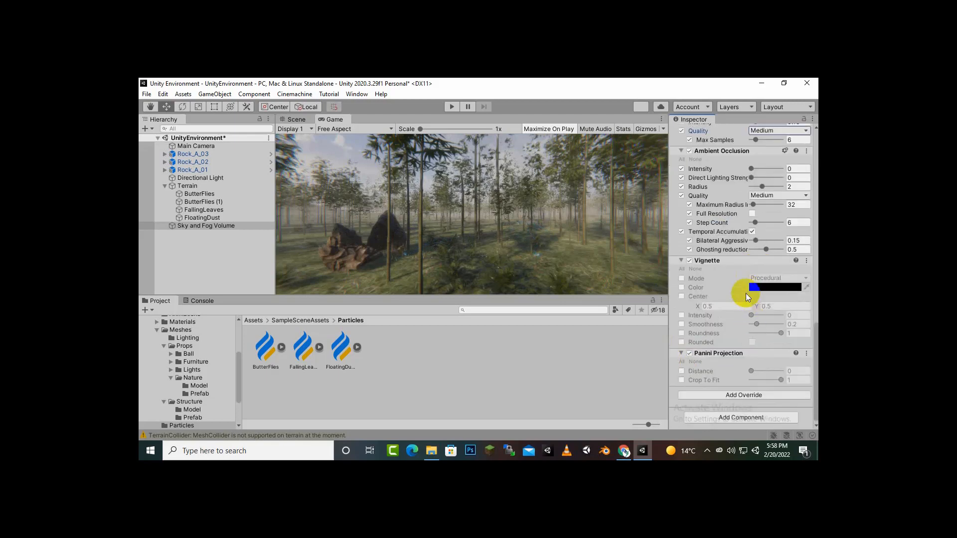
scroll(747, 295, up, 3)
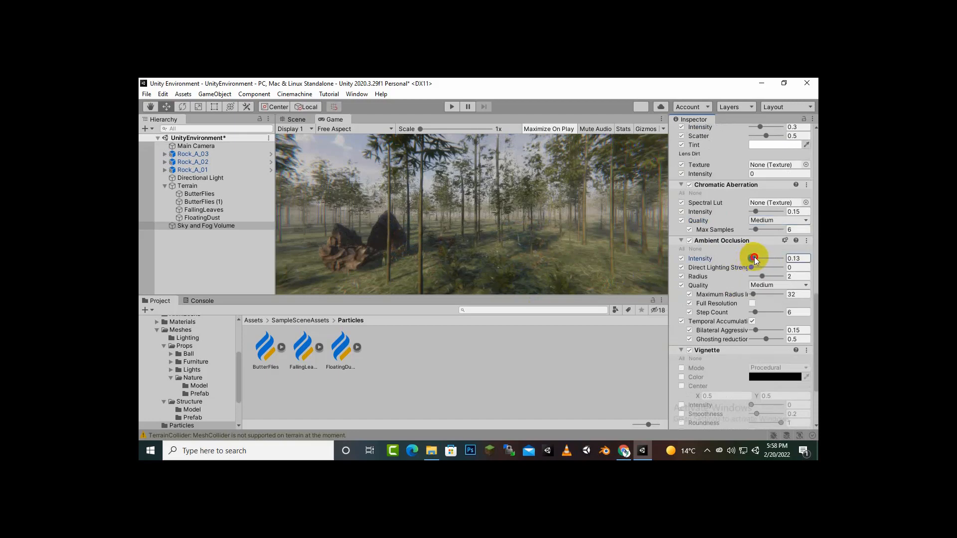
mouse_move(753, 260)
mouse_down()
mouse_move(806, 257)
mouse_move(743, 259)
mouse_move(795, 250)
mouse_move(758, 259)
mouse_up()
click(798, 258)
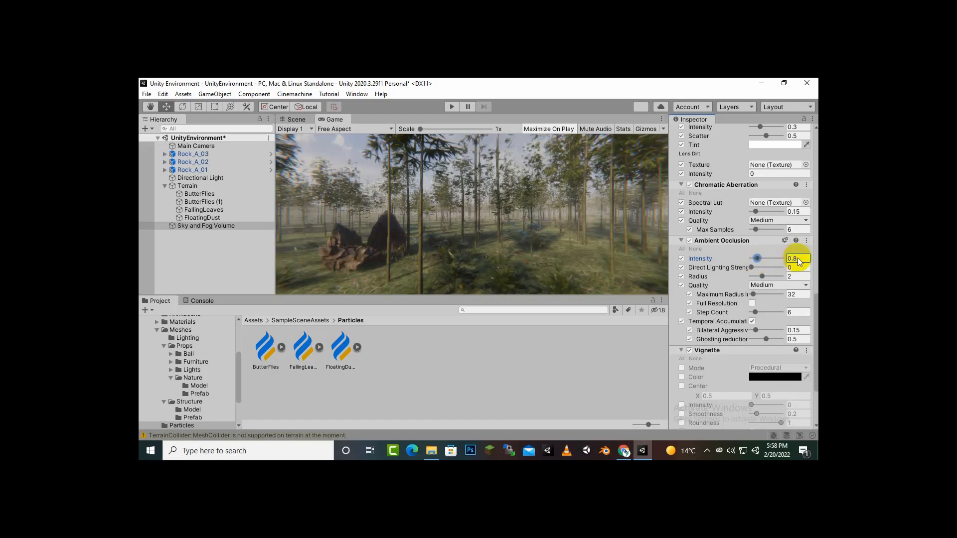
click(799, 258)
text(1.2)
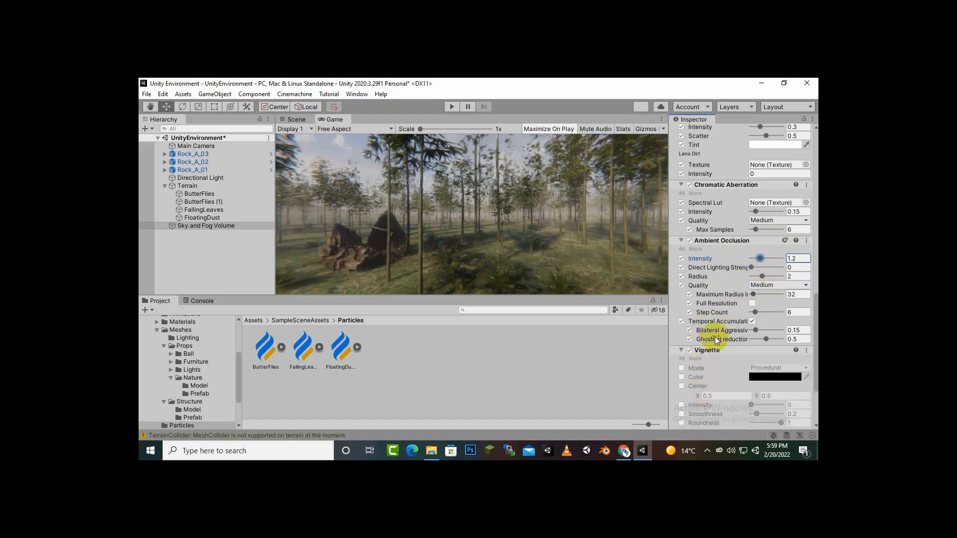
- Enable all properties of the Vignette override and keep its Mode on Procedural
click(681, 362)
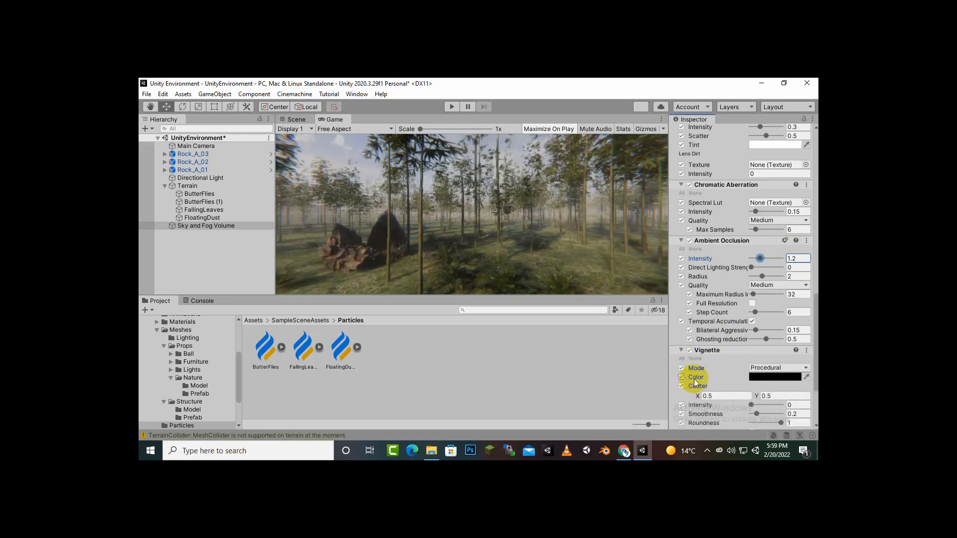
scroll(732, 344, down, 3)
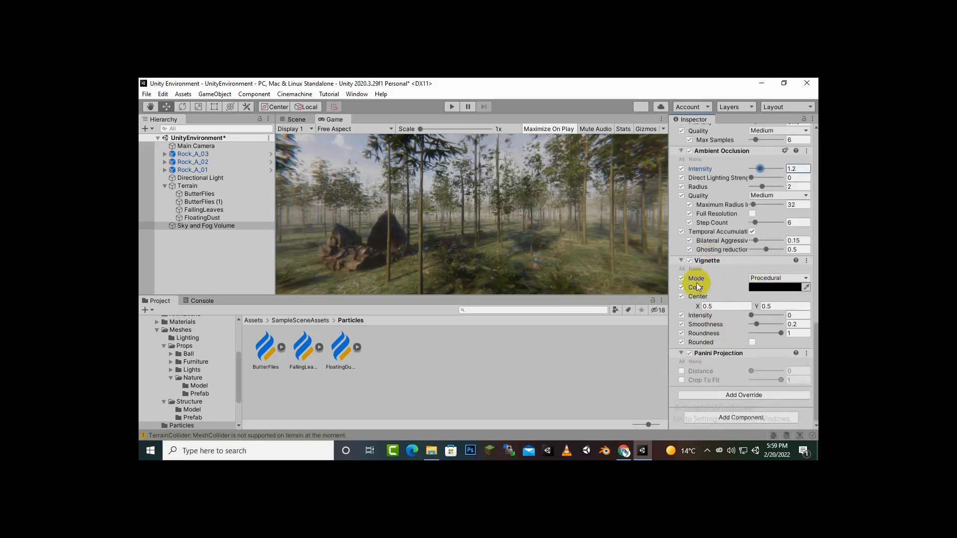
click(780, 278)
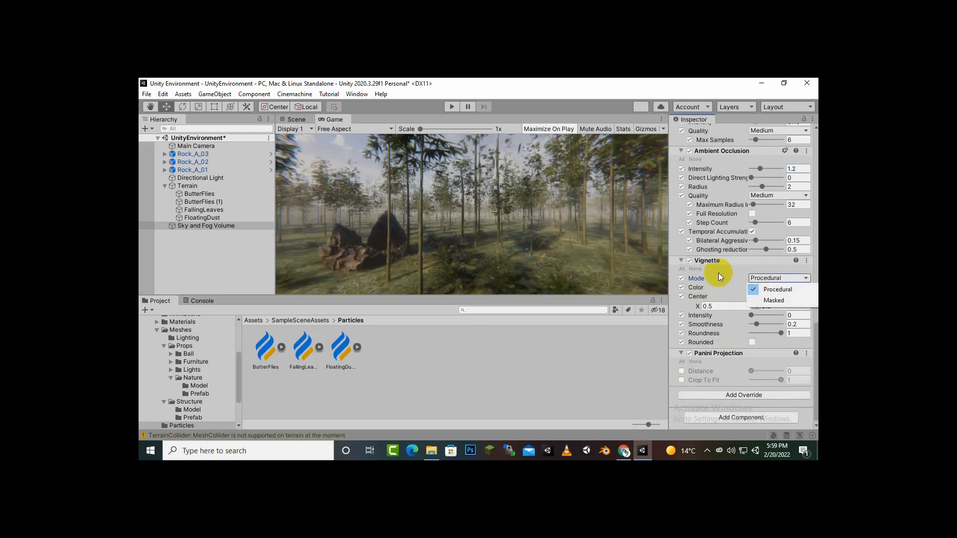
click(793, 343)
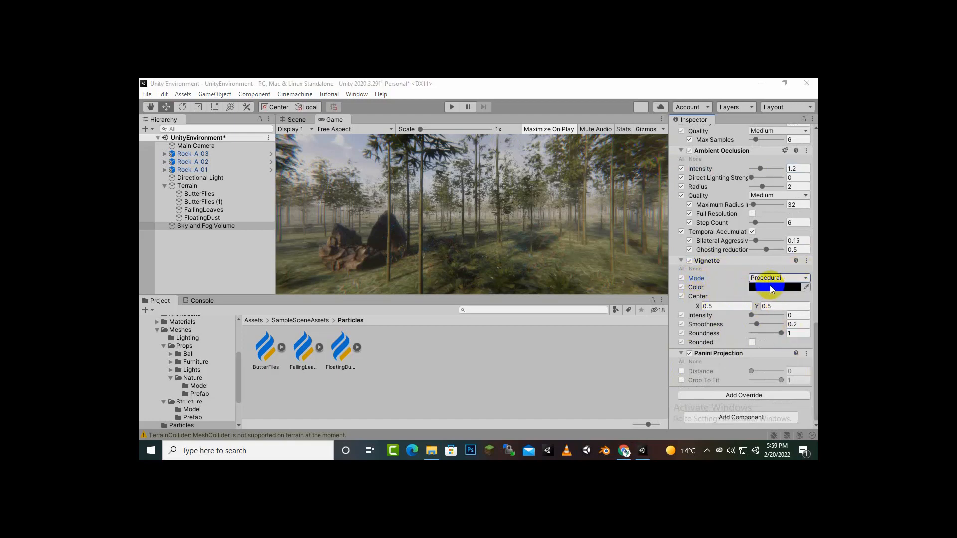
- Set the Vignette override's Intensity to 0.3 and its Smoothness to 0.4
click(751, 316)
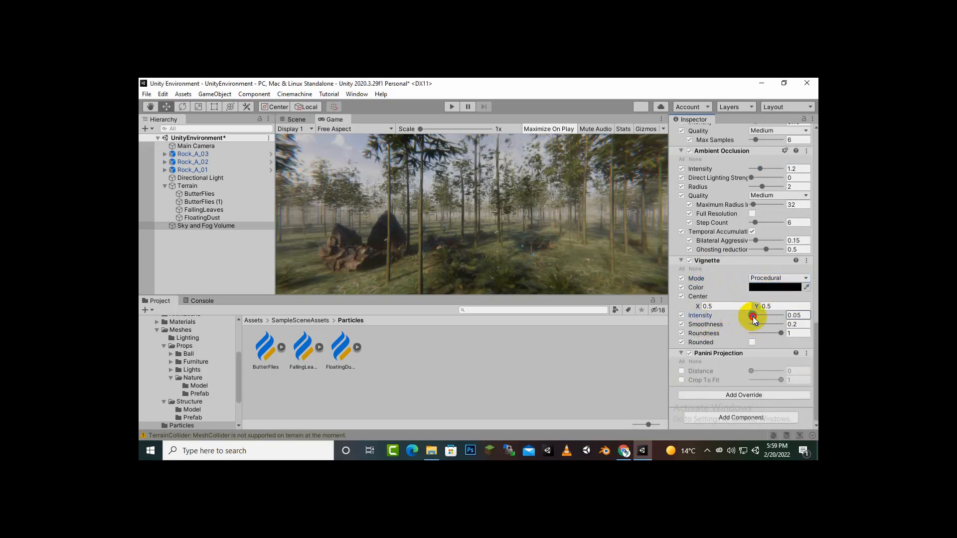
drag(751, 318, 773, 316)
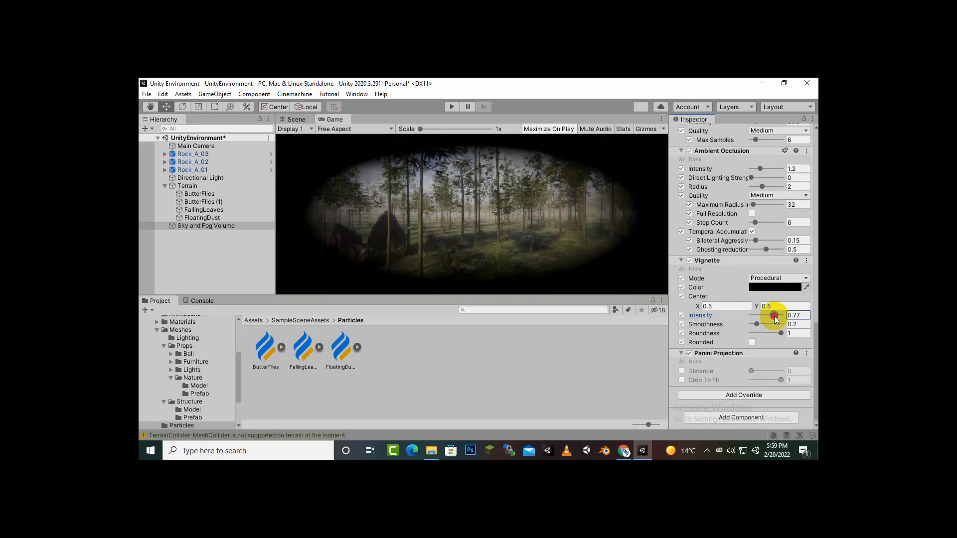
drag(776, 316, 776, 316)
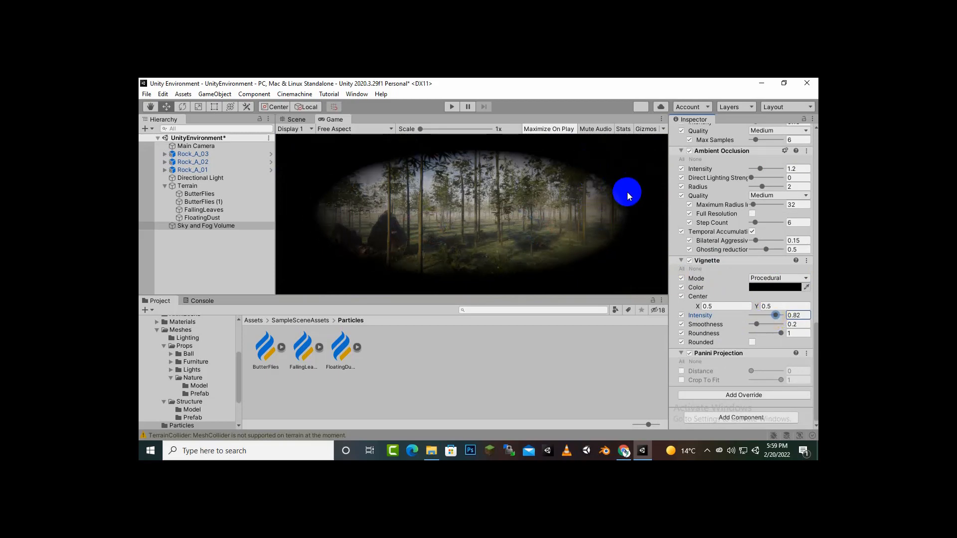
click(793, 316)
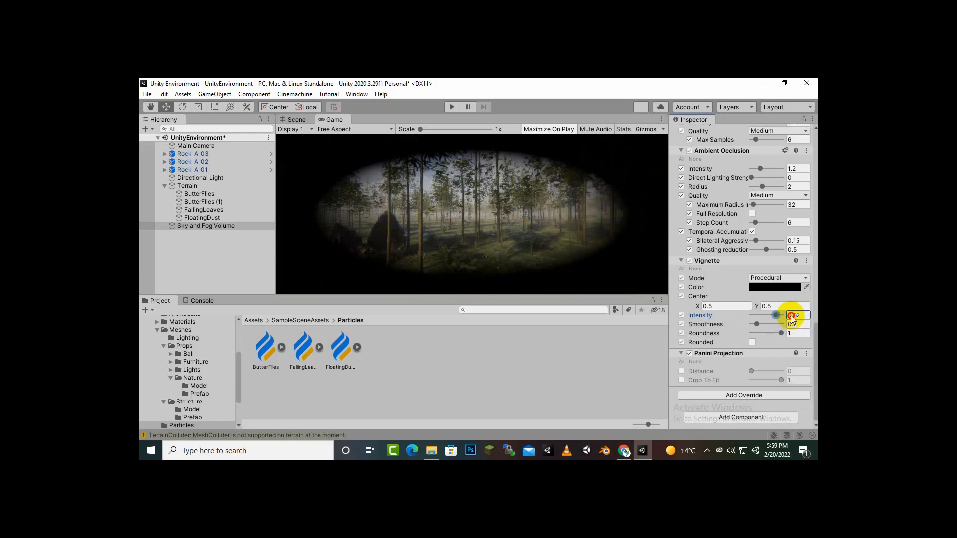
click(799, 314)
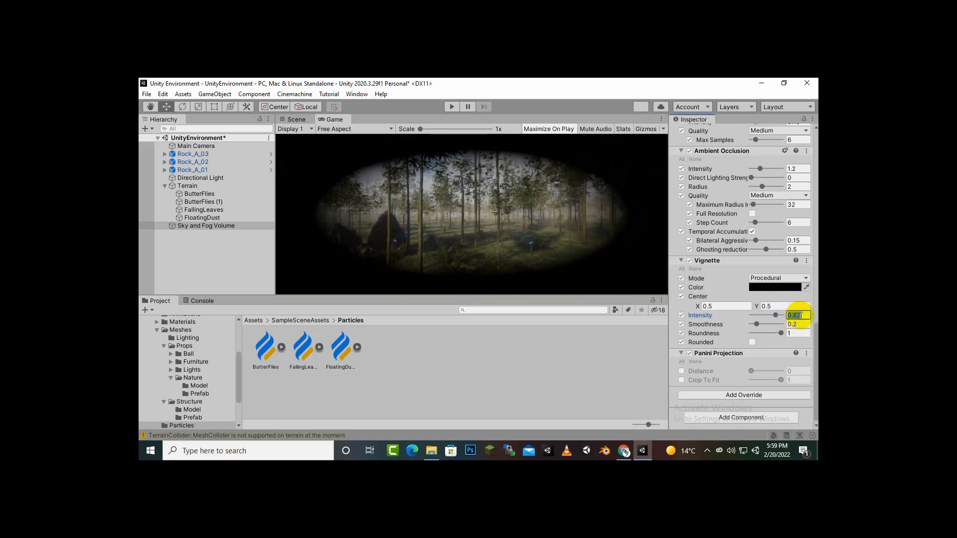
key(ctrl+a)
key(BackSpace)
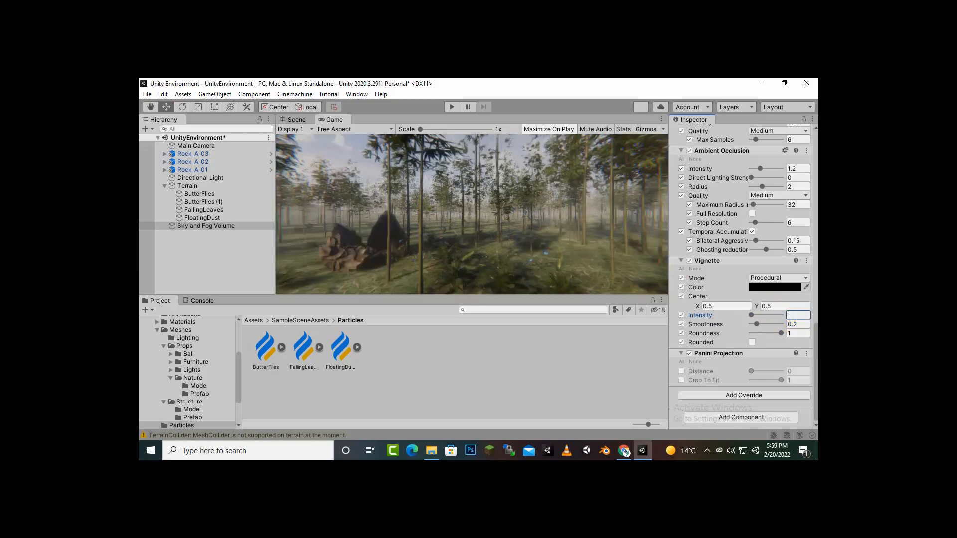
text(.3)
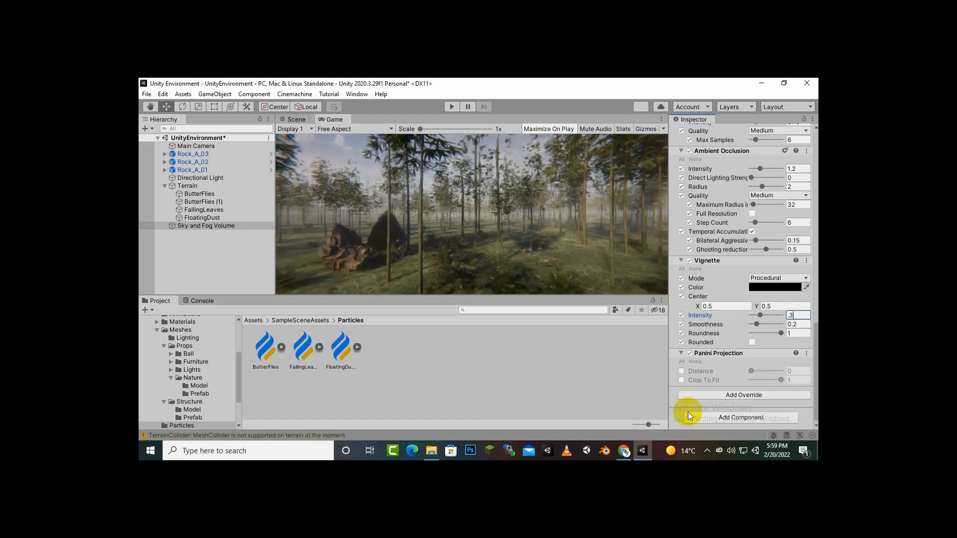
click(760, 324)
drag(762, 325, 767, 325)
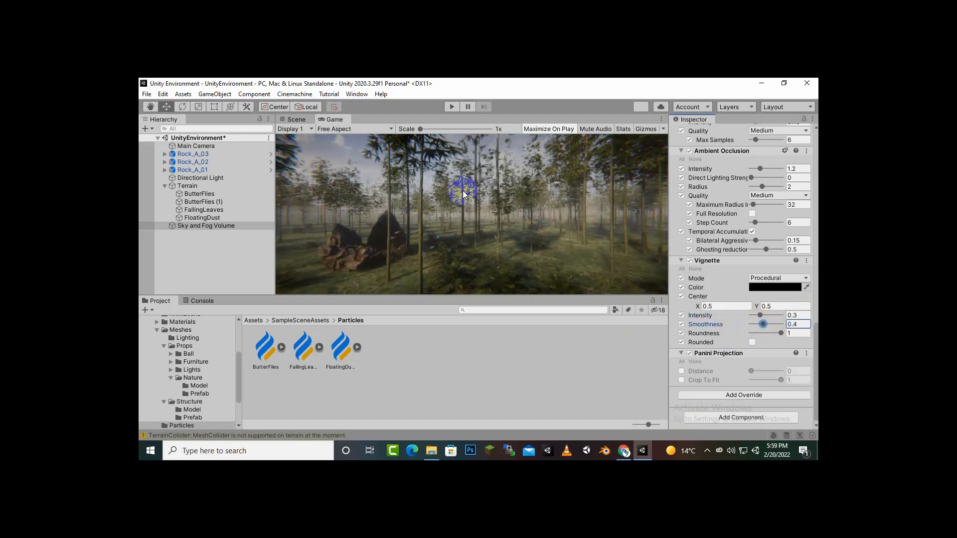
- Enable all properties of the Panini Projection override and try its Distance at 1, returning it to 0
click(682, 362)
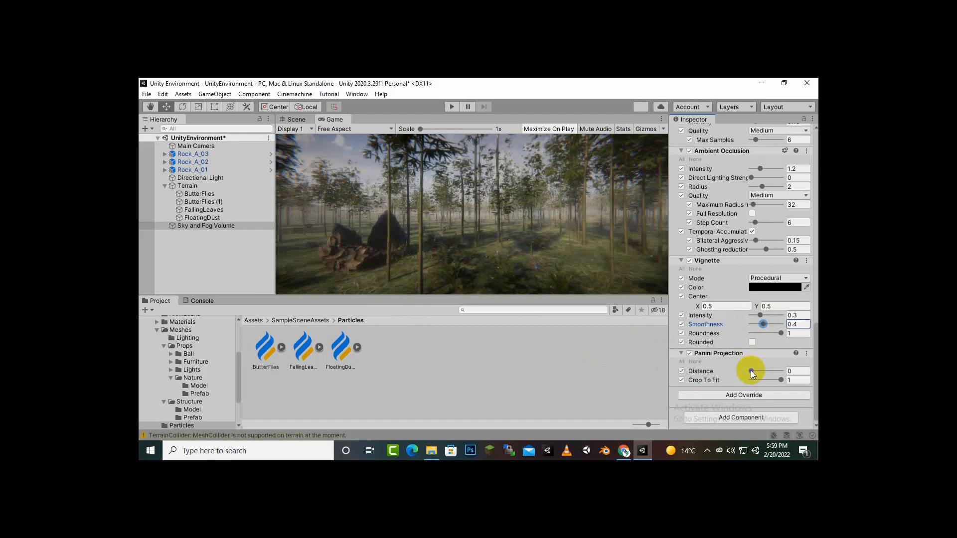
drag(752, 371, 800, 363)
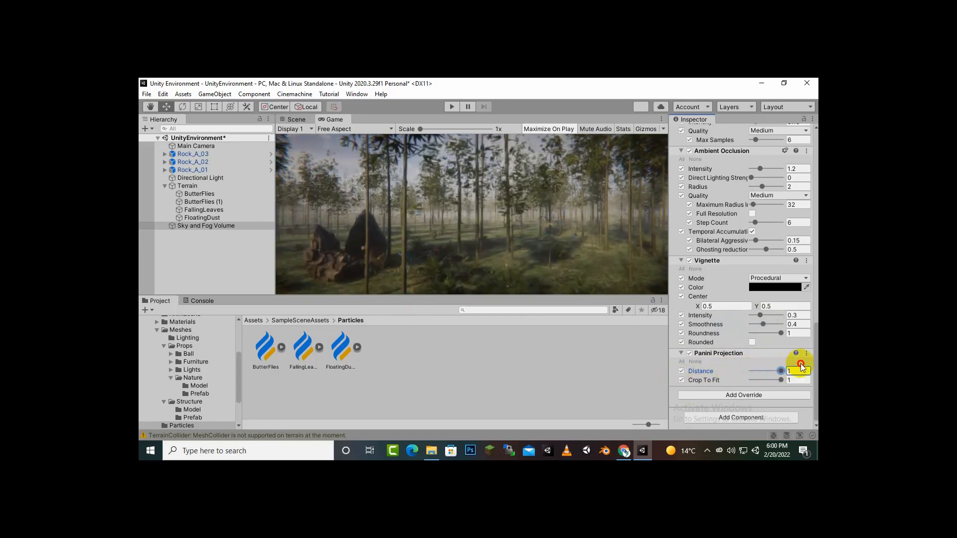
drag(742, 377, 723, 385)
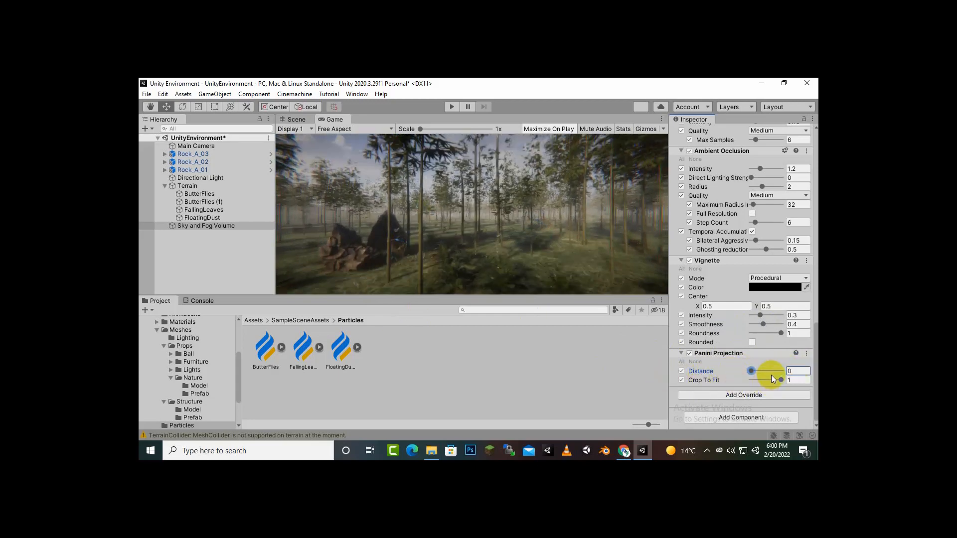
- Set the Panini Projection override's Distance to 0.2 and save the scene
click(797, 373)
text(23)
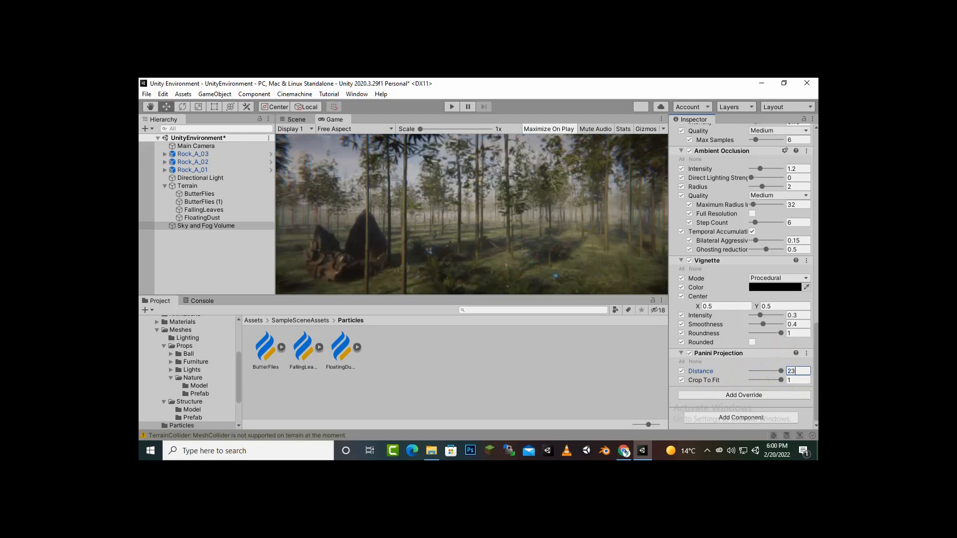
key(BackSpace)
key(BackSpace)
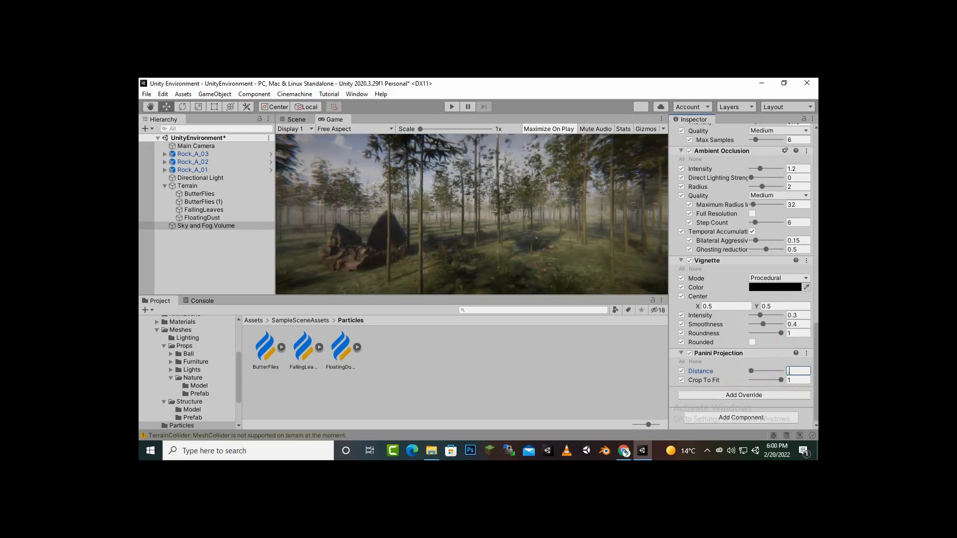
text(.3)
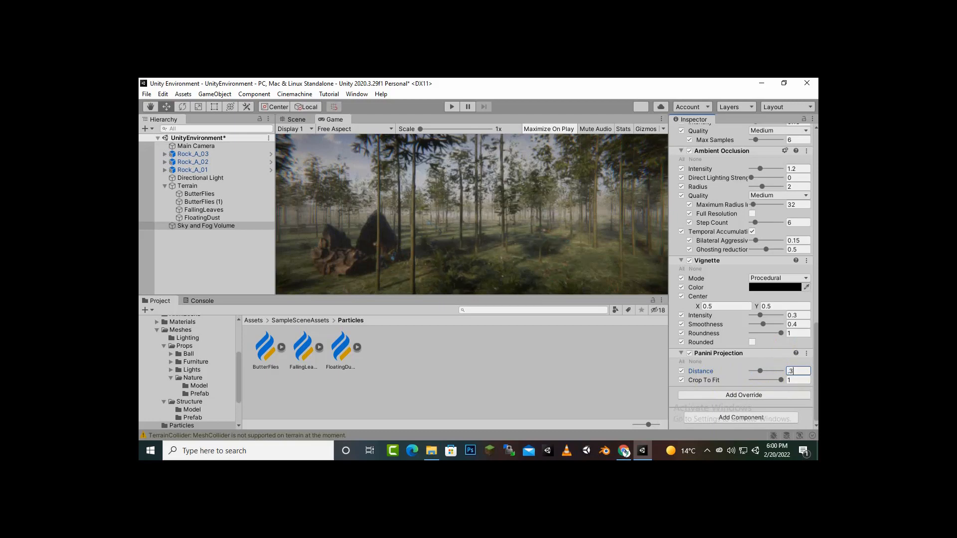
key(BackSpace)
key(BackSpace)
text(.2)
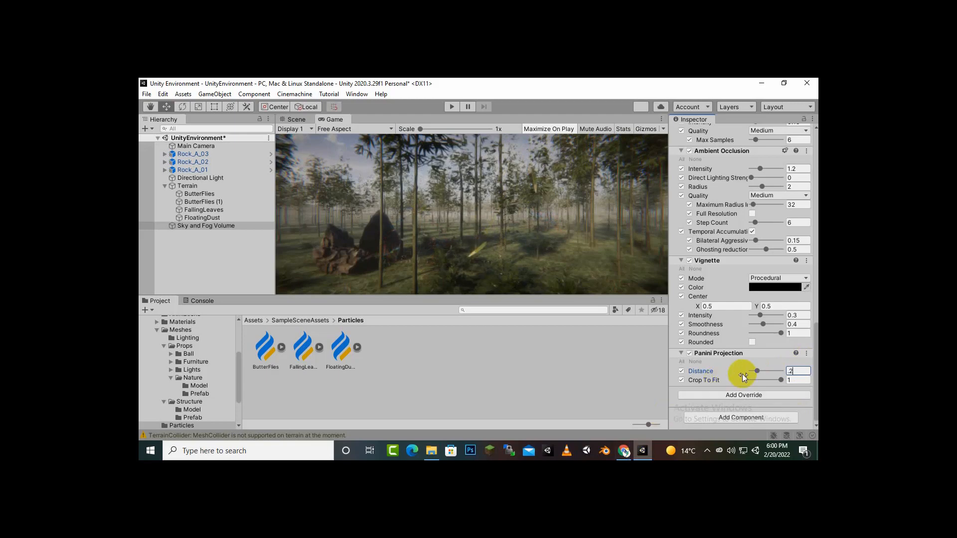
key(ctrl+s)
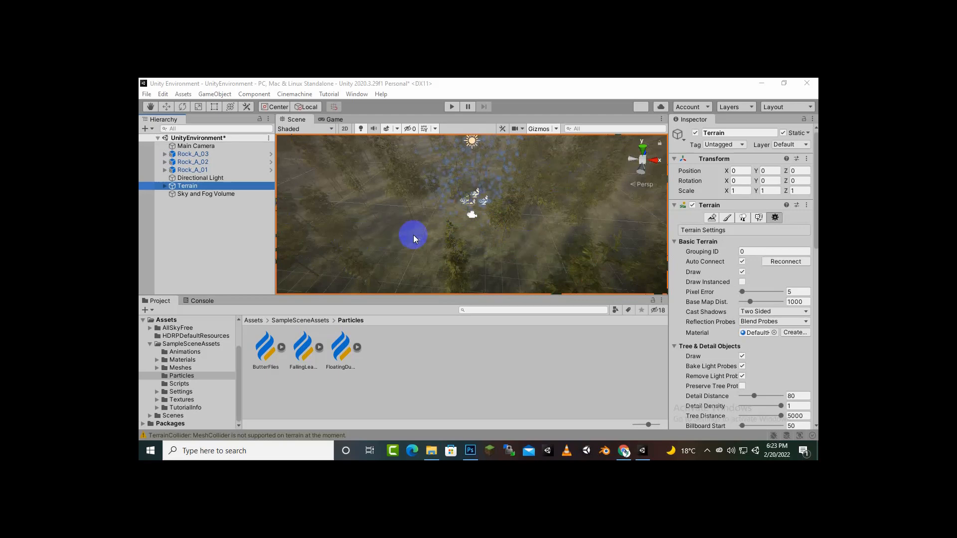
- Warm the Directional Light by setting its Temperature to about 2060 Kelvin, and raise its Intensity to 130000 Lux, checking in the Game view
mouse_move(413, 234)
middle_down()
mouse_move(395, 231)
mouse_move(404, 249)
middle_up()
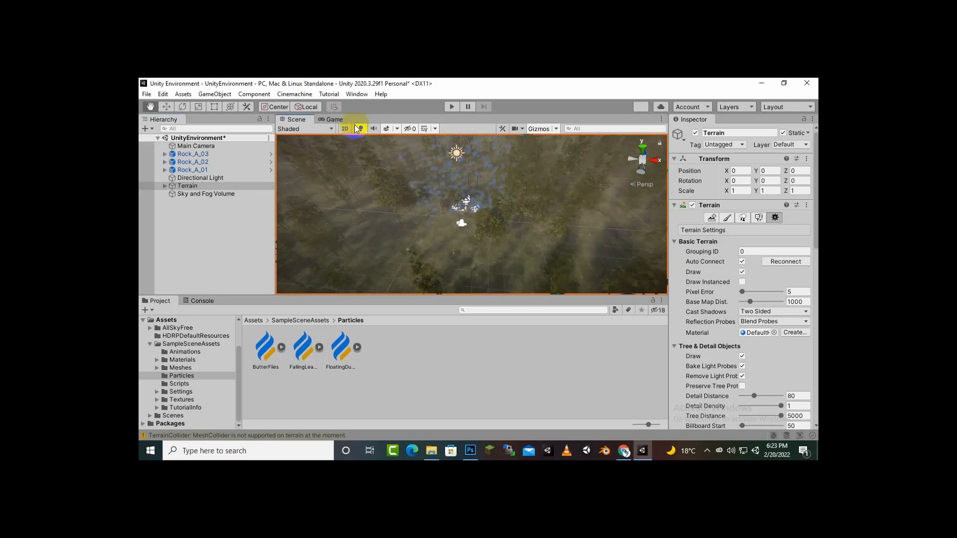
click(334, 122)
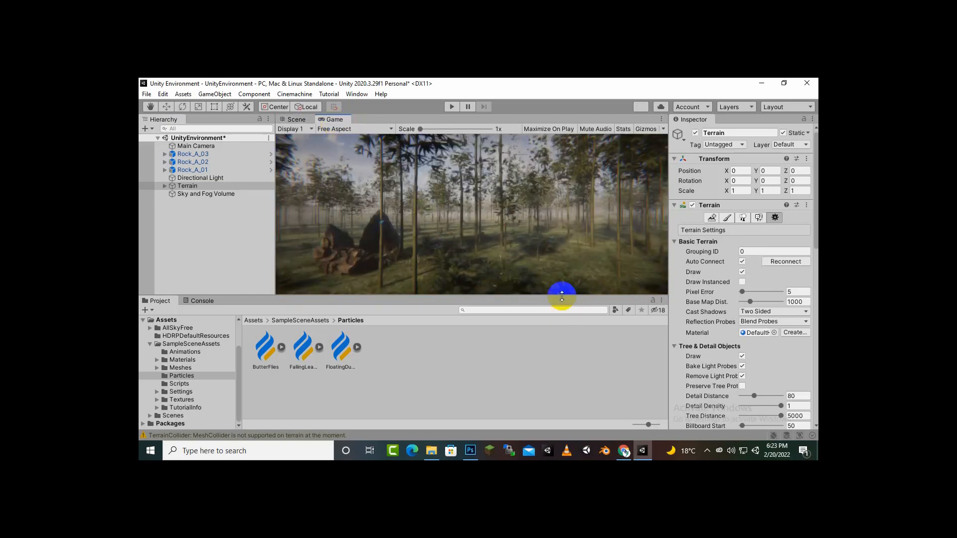
click(194, 178)
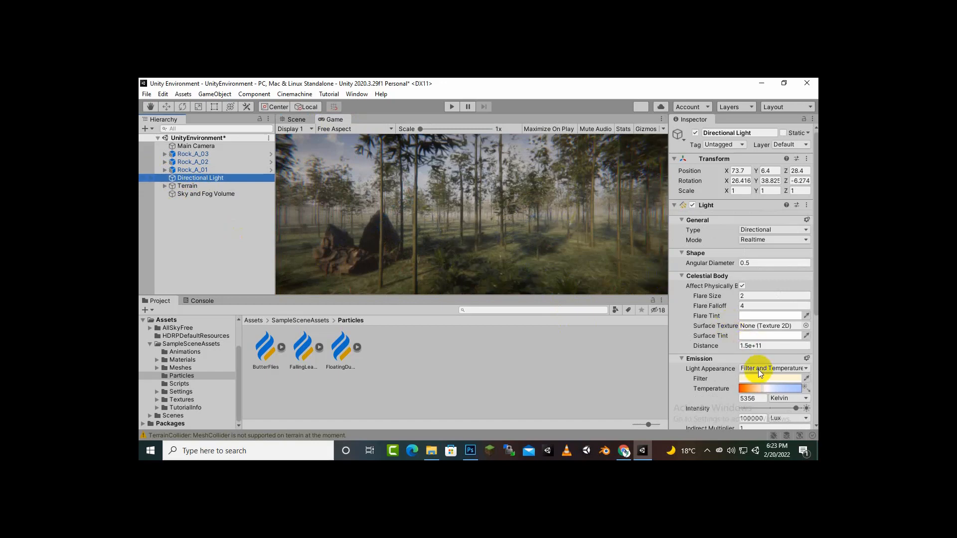
scroll(732, 321, down, 4)
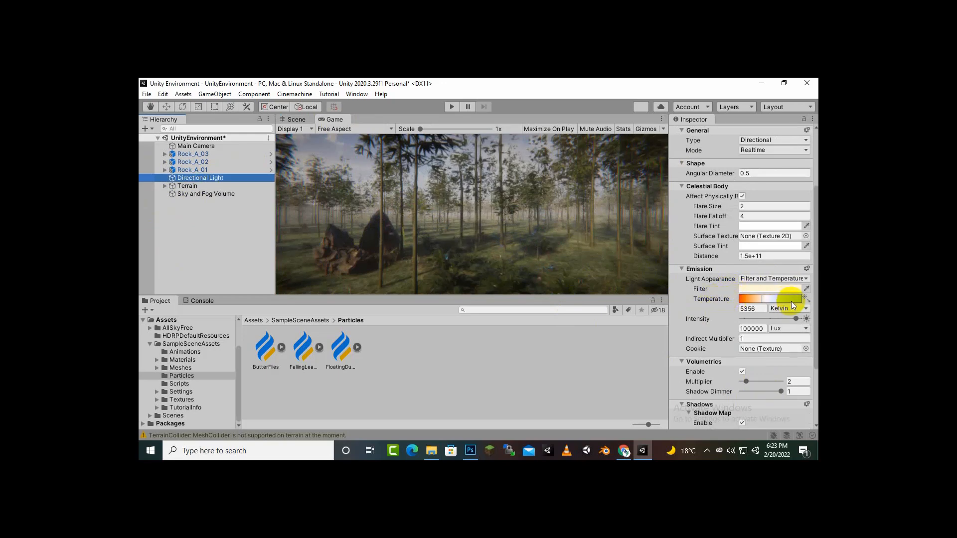
drag(773, 299, 742, 303)
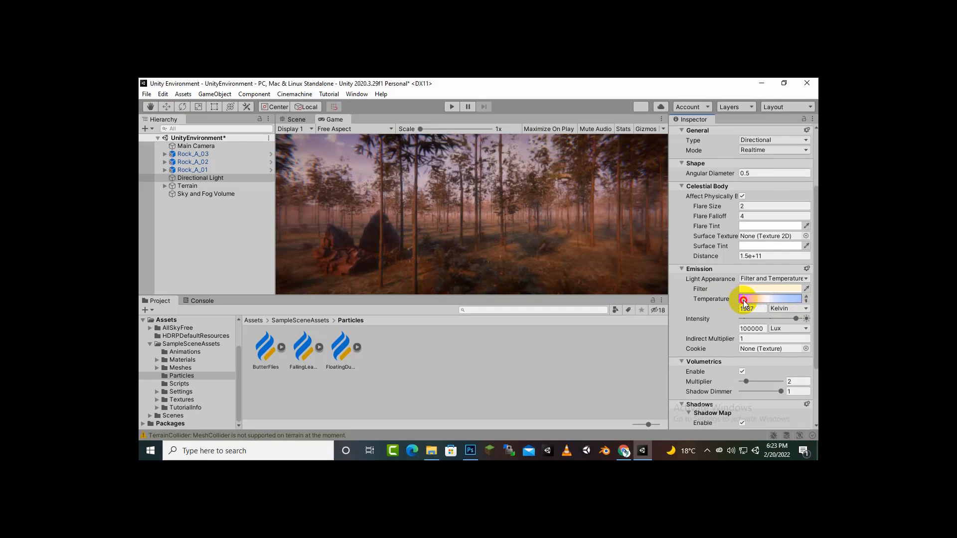
drag(744, 301, 745, 301)
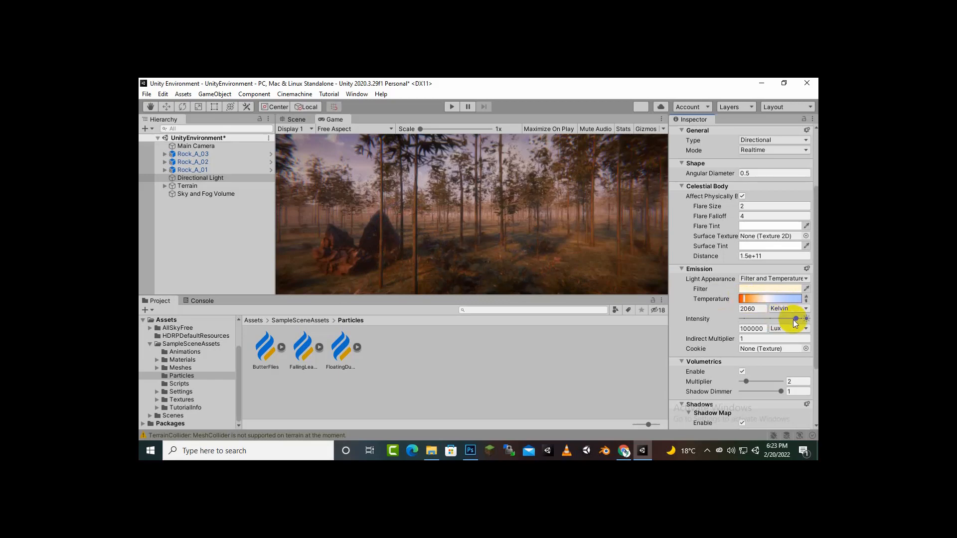
mouse_move(794, 319)
mouse_down()
mouse_move(783, 320)
mouse_move(800, 318)
mouse_up()
- Try the Directional Light's volumetrics Multiplier at 15.2 and 6, and settle on 5
mouse_move(749, 384)
mouse_down()
mouse_move(780, 384)
mouse_move(761, 379)
mouse_up()
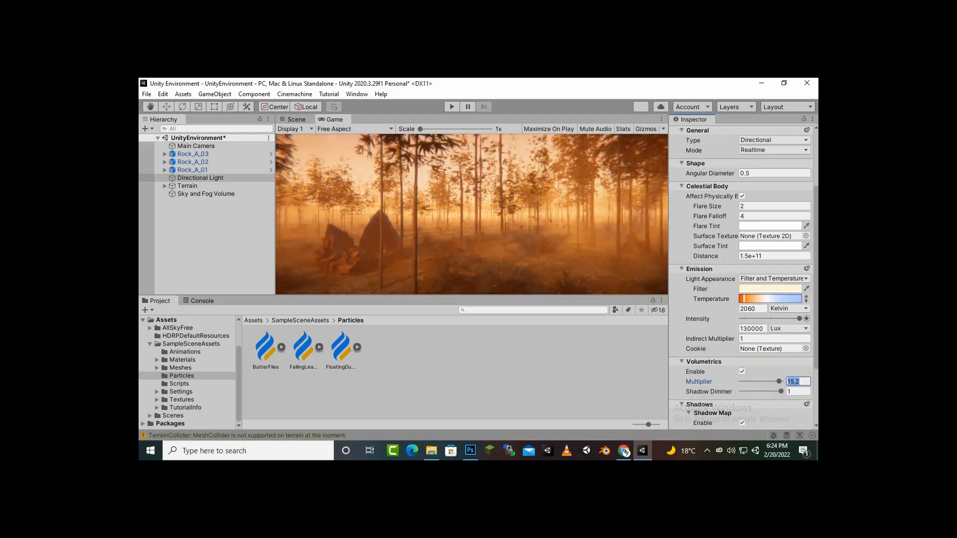
text(6)
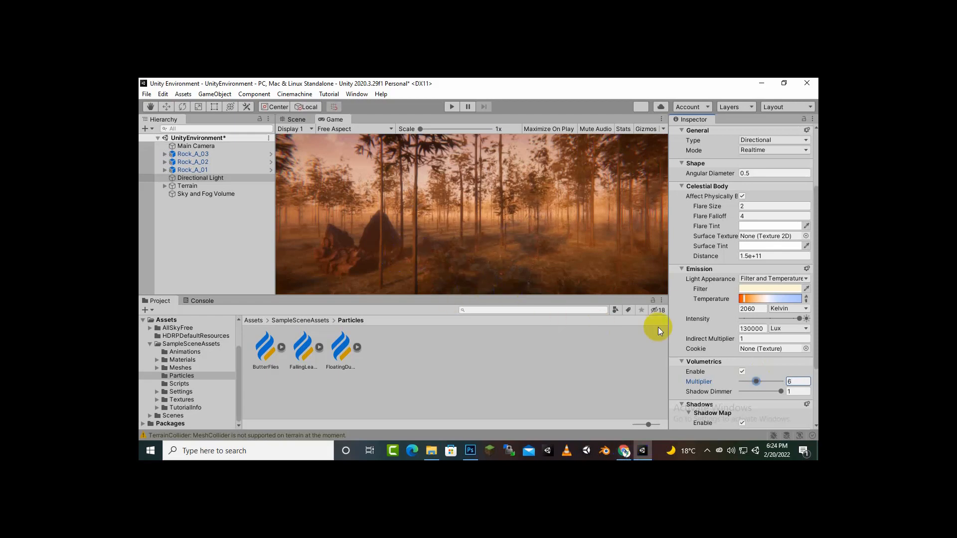
drag(805, 382, 744, 376)
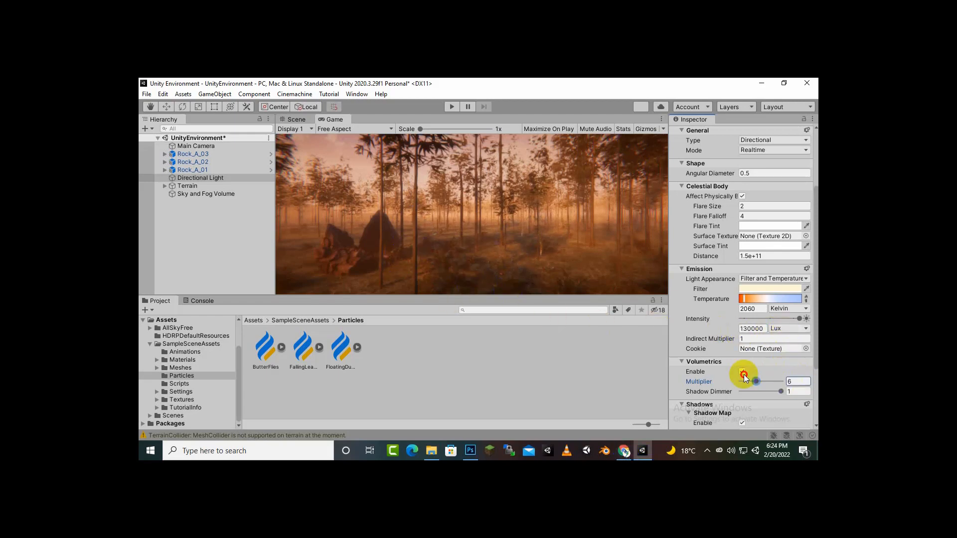
text(5)
key(Return)
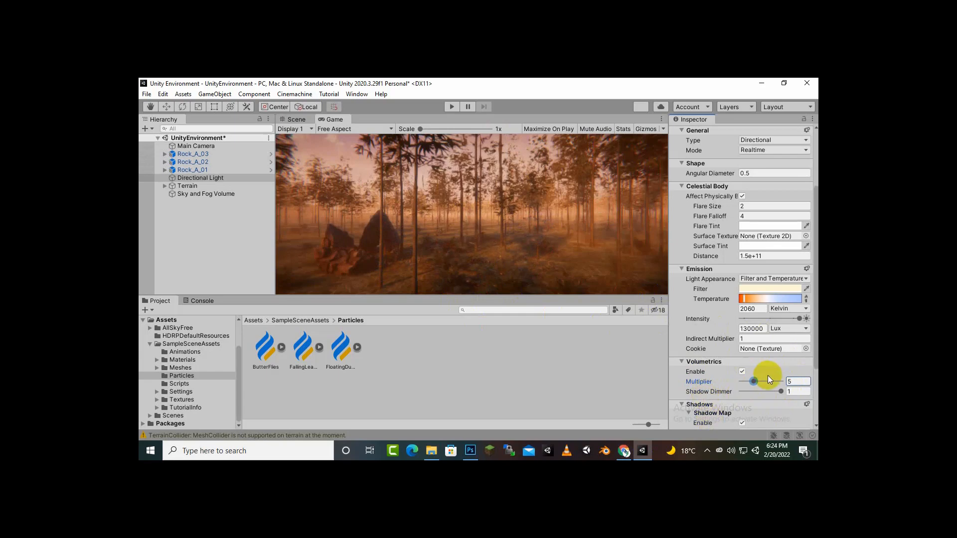
- Enable Maximize On Play, run the scene to preview the warm lighting across the forest, and stop it
scroll(743, 372, down, 3)
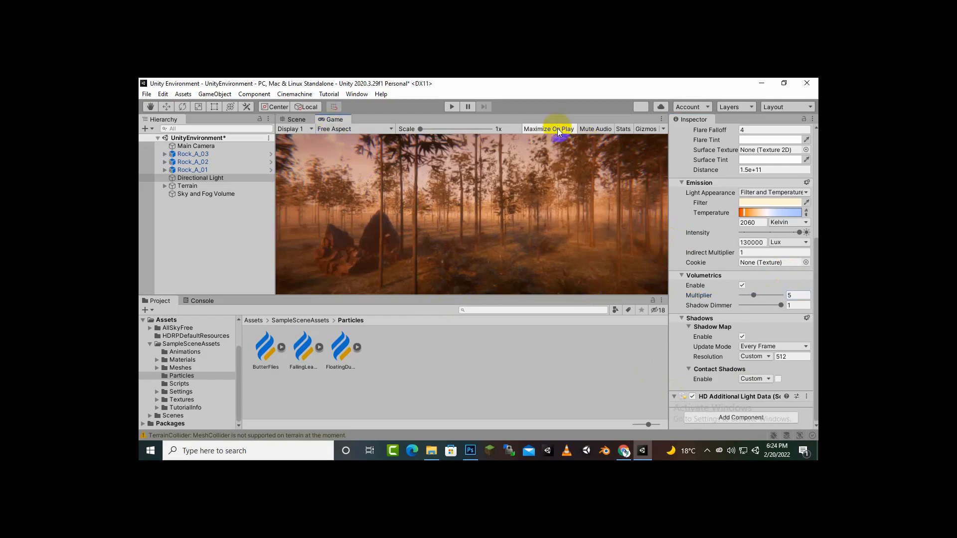
click(451, 107)
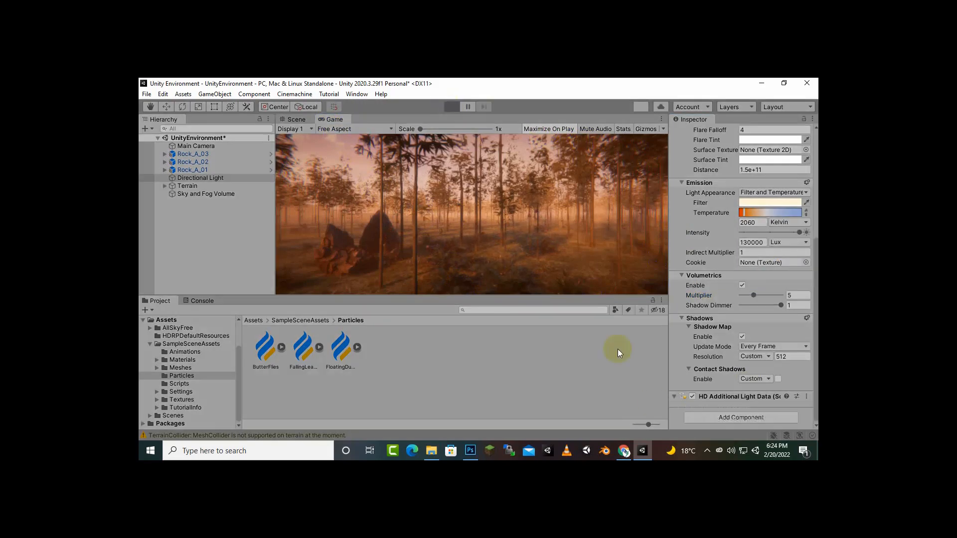
click(672, 454)
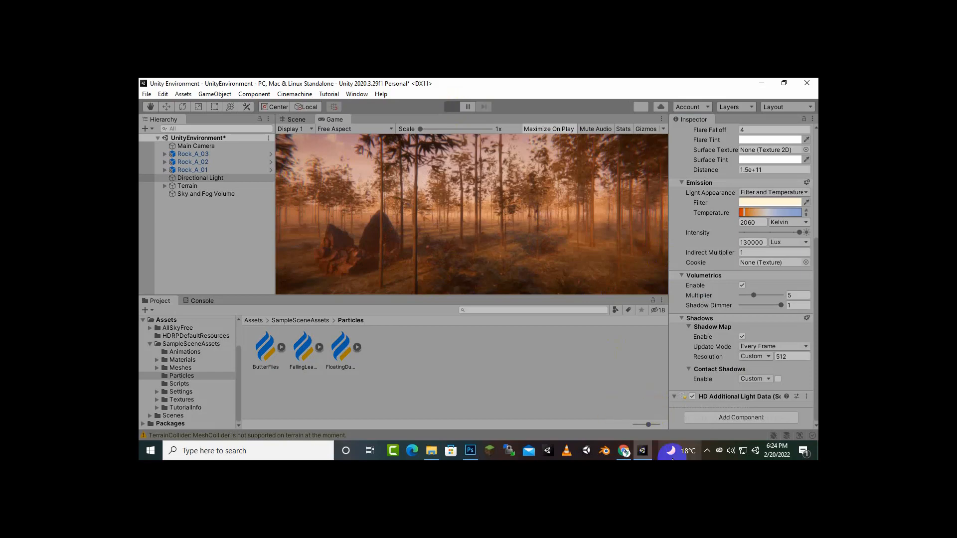
click(708, 451)
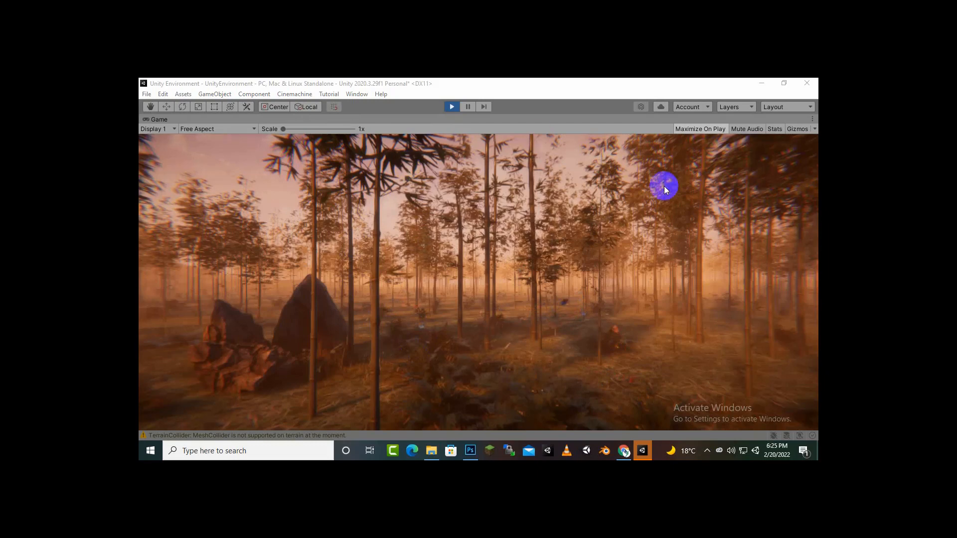
click(464, 145)
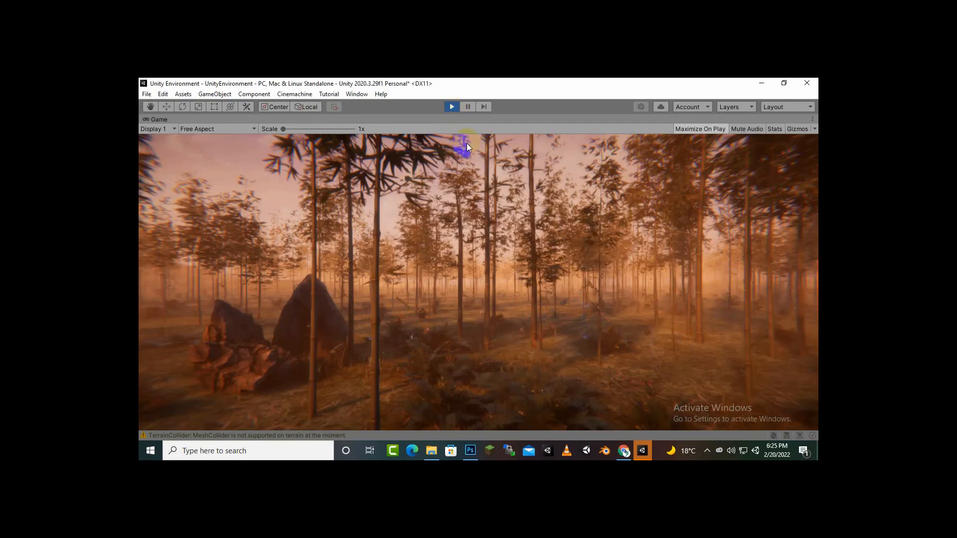
click(707, 451)
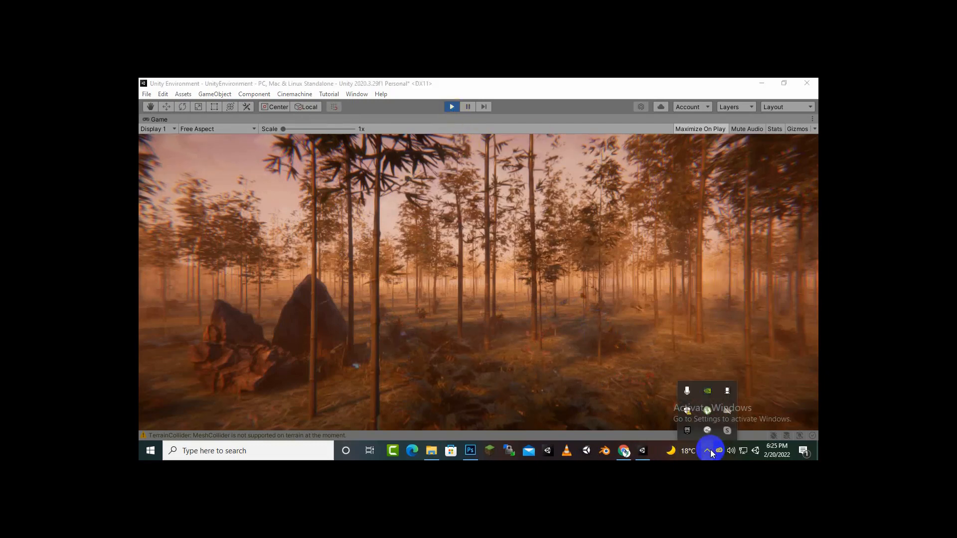
click(729, 392)
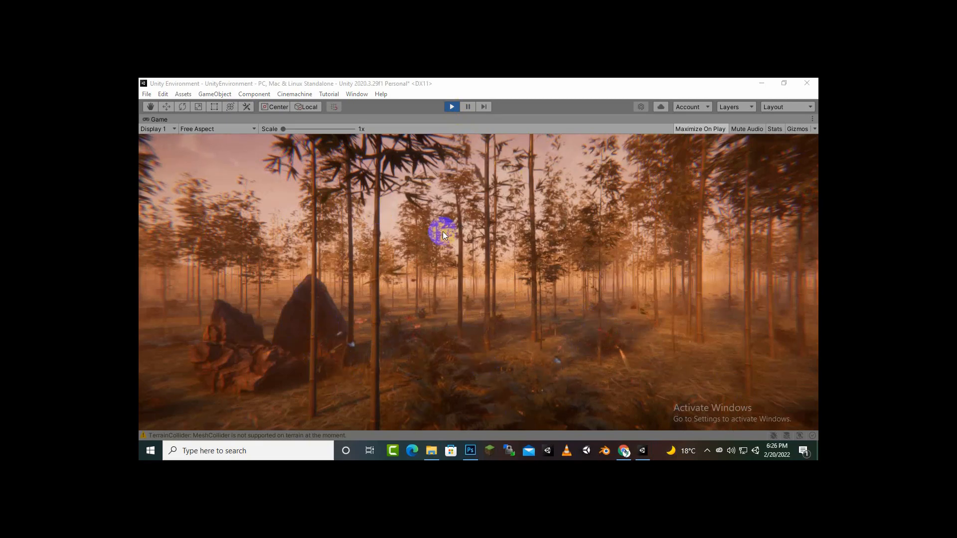
click(451, 106)
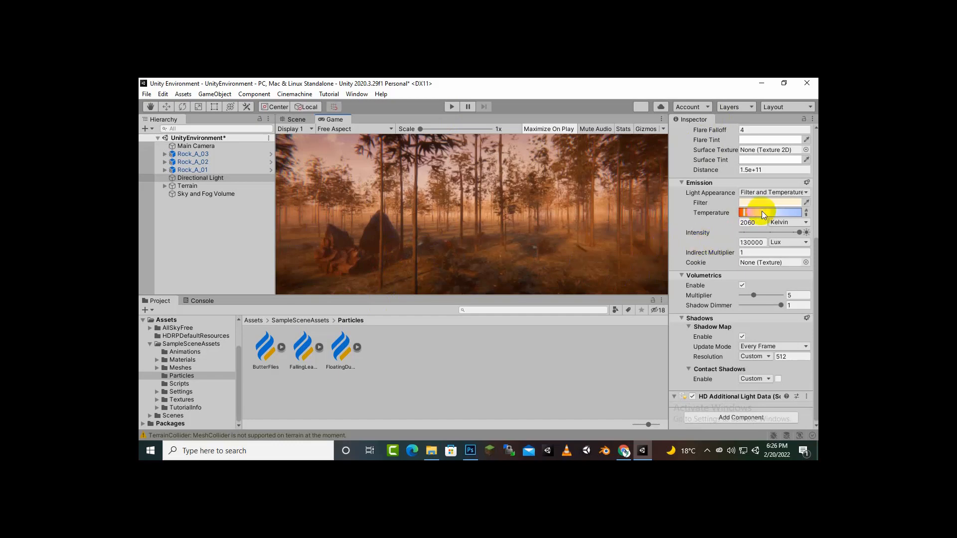
- Cool the Directional Light by setting its Temperature to 20000 Kelvin, with its Intensity at the maximum of 130000 Lux
drag(746, 214, 805, 219)
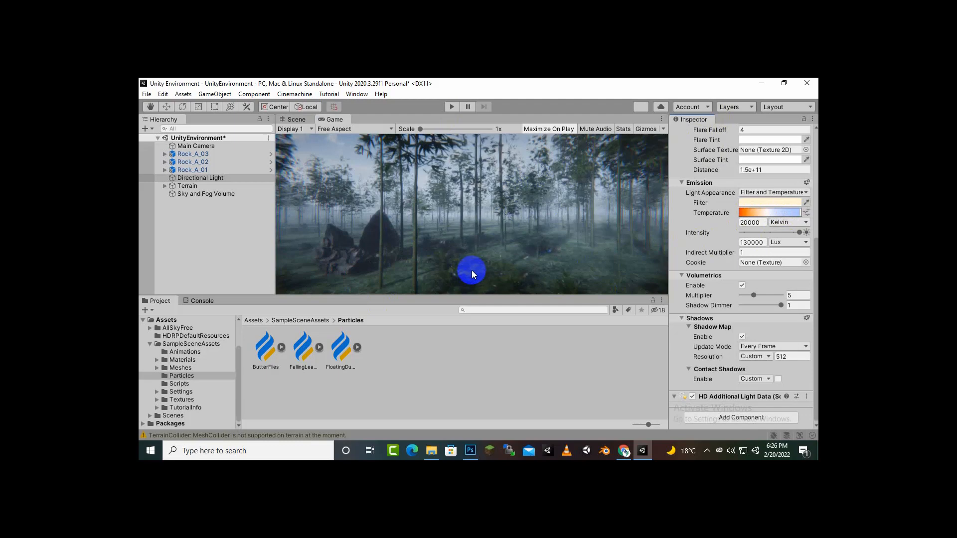
click(799, 232)
drag(800, 233, 814, 235)
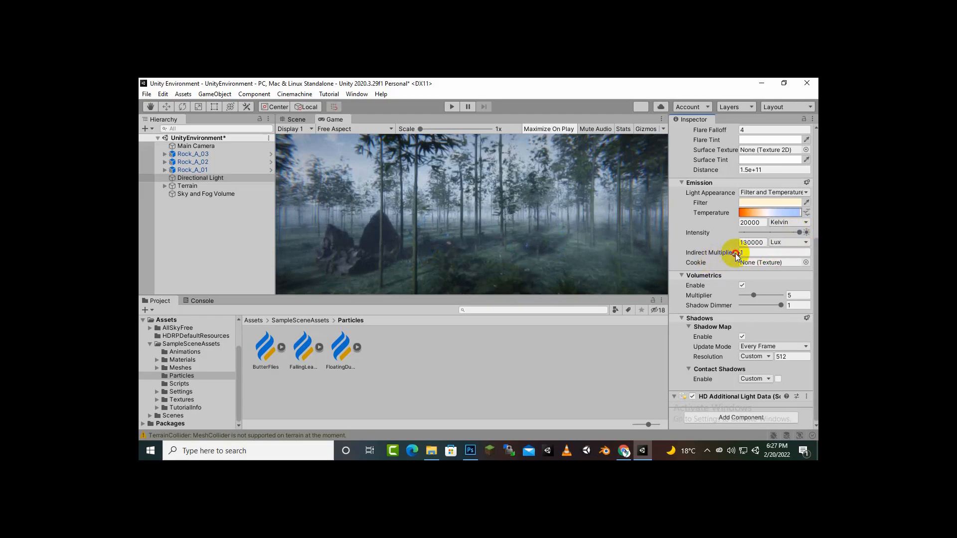
- Try the Directional Light's Indirect Multiplier at 0 and return it to 1
mouse_move(736, 255)
mouse_down()
mouse_move(809, 255)
mouse_move(145, 253)
mouse_move(731, 252)
mouse_move(682, 255)
mouse_up()
drag(749, 253, 723, 253)
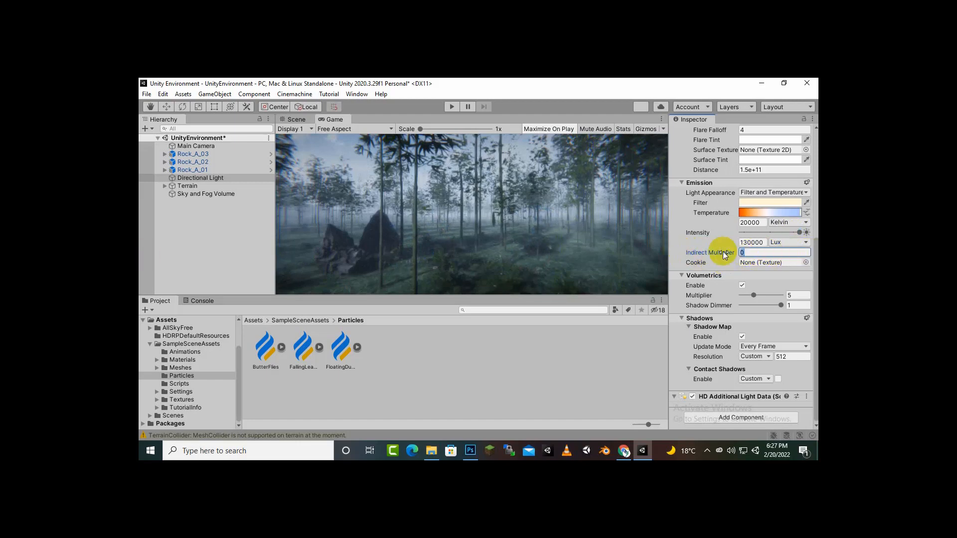
text(1)
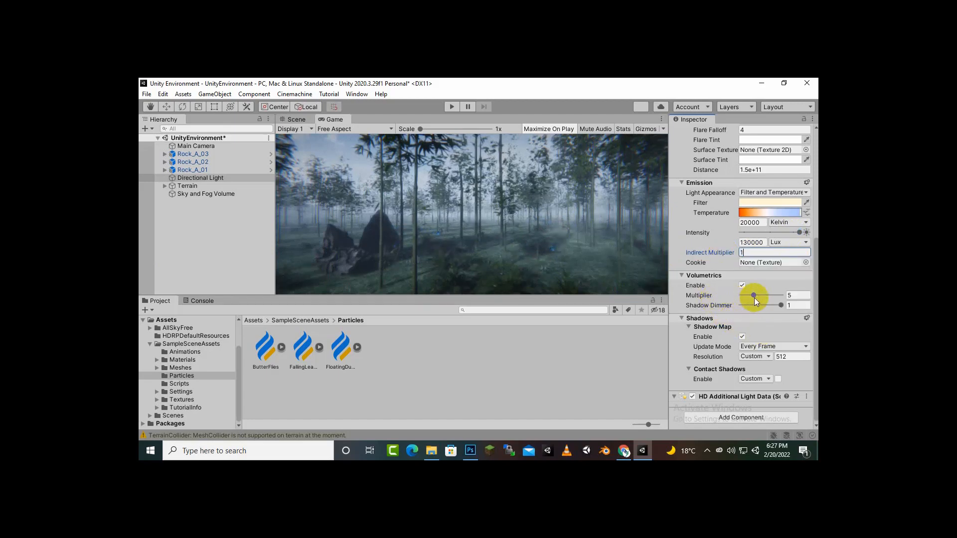
- Try a stronger volumetrics Multiplier on the Directional Light and set it to 2
drag(755, 298, 788, 297)
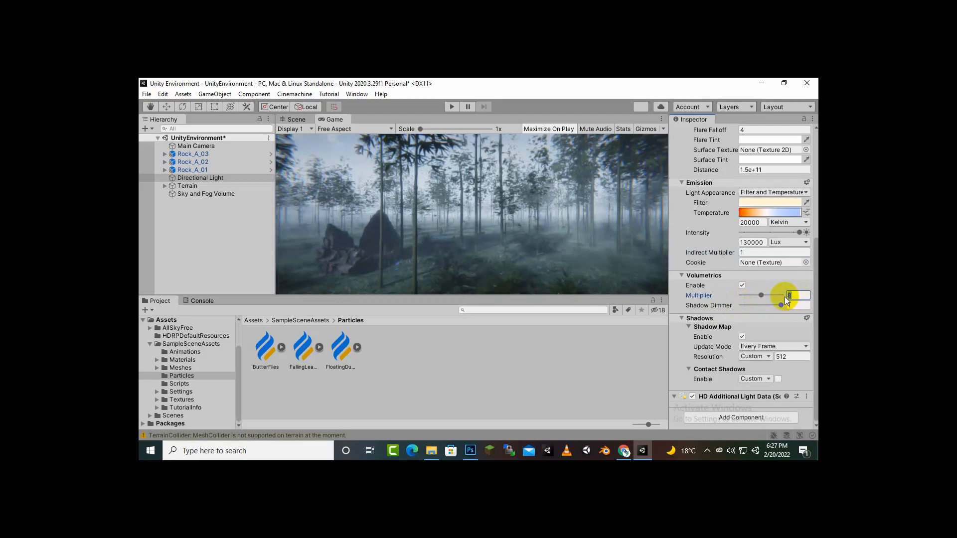
text(2)
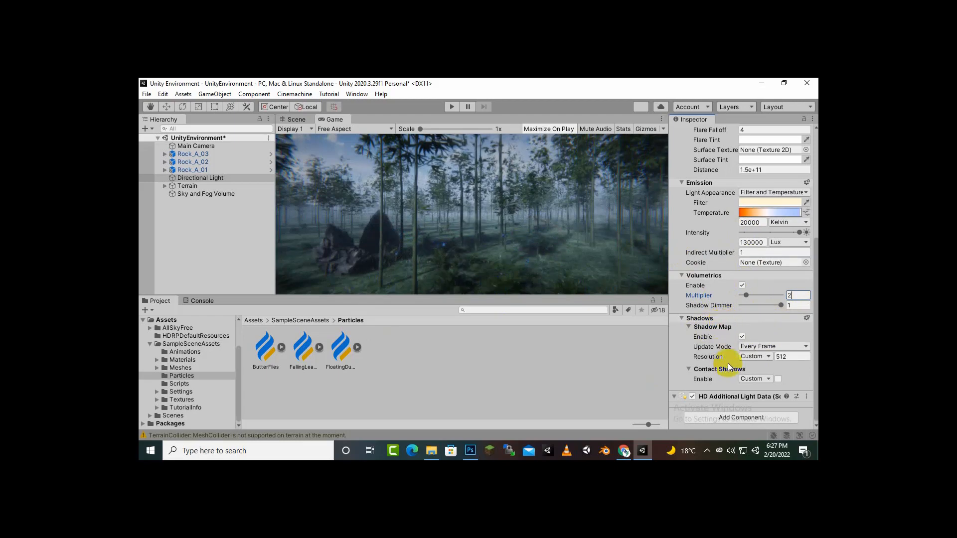
scroll(729, 368, up, 5)
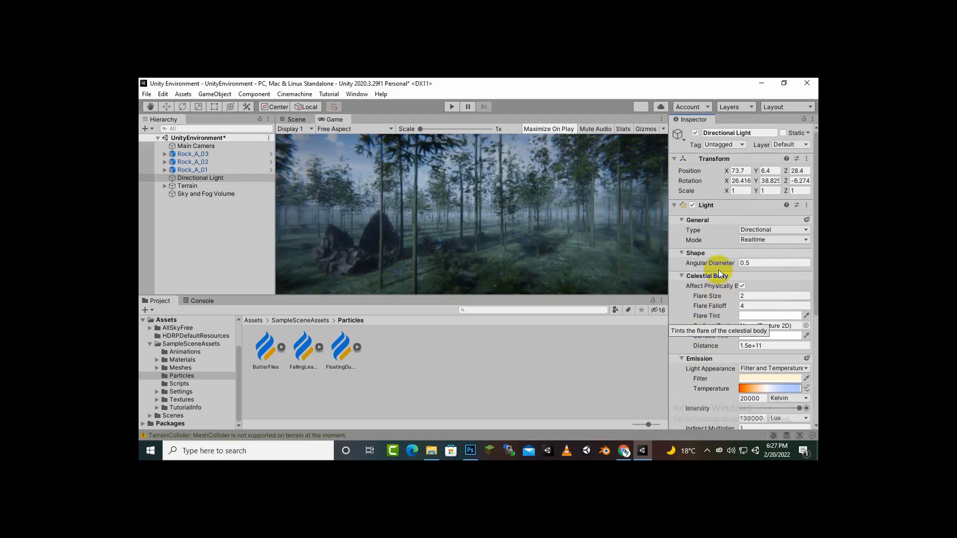
- Review the overrides of the Sky and Fog Volume, from Physically Based Sky, Fog and HDRI Sky through Bloom to Panini Projection
click(193, 195)
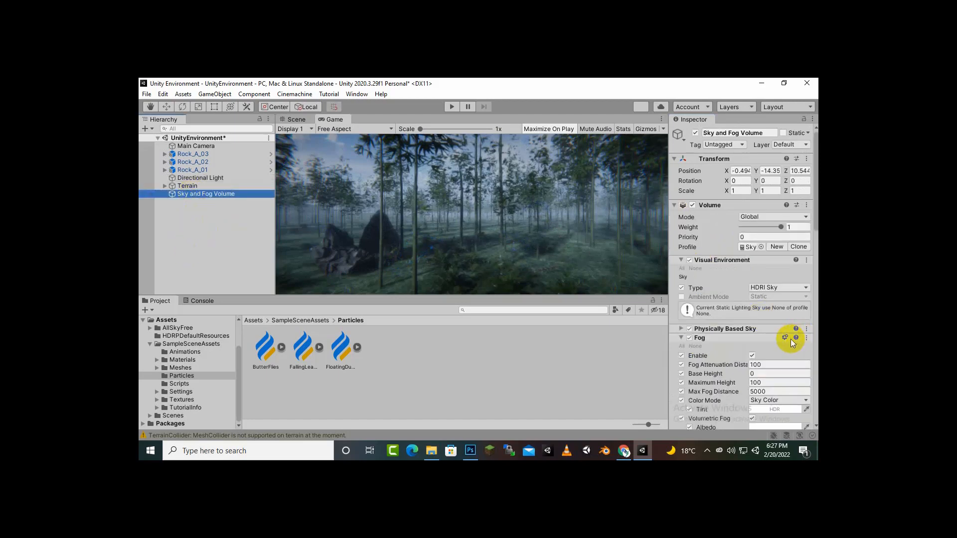
scroll(792, 343, down, 9)
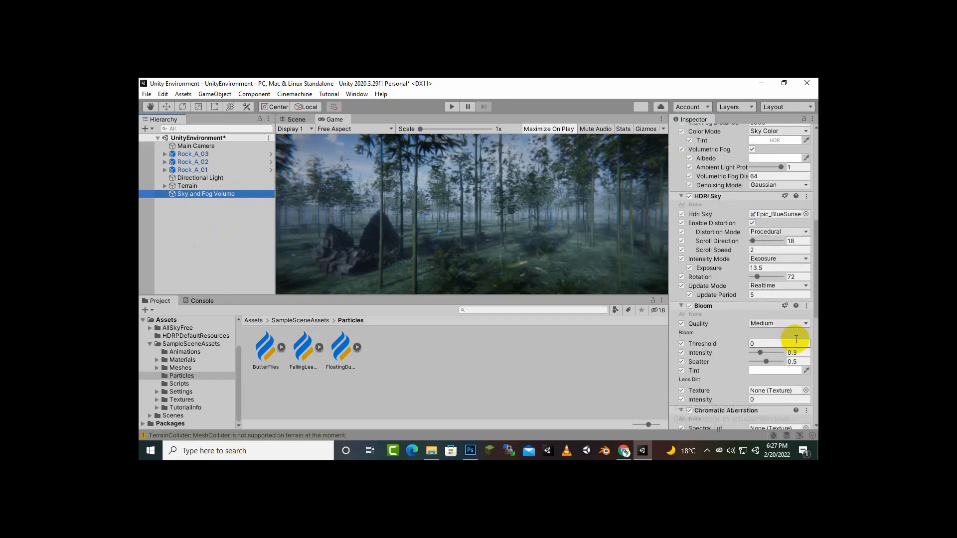
scroll(797, 339, down, 3)
scroll(796, 339, up, 15)
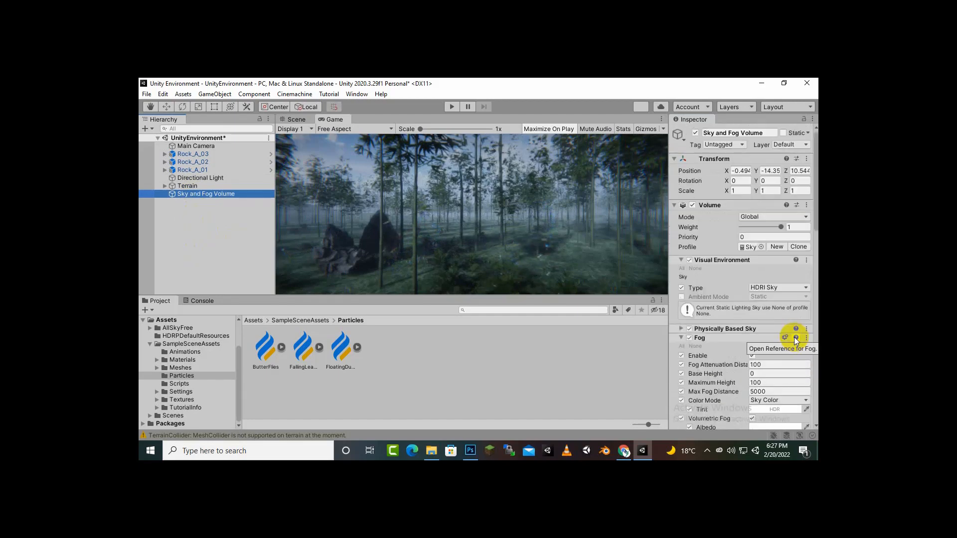
click(682, 329)
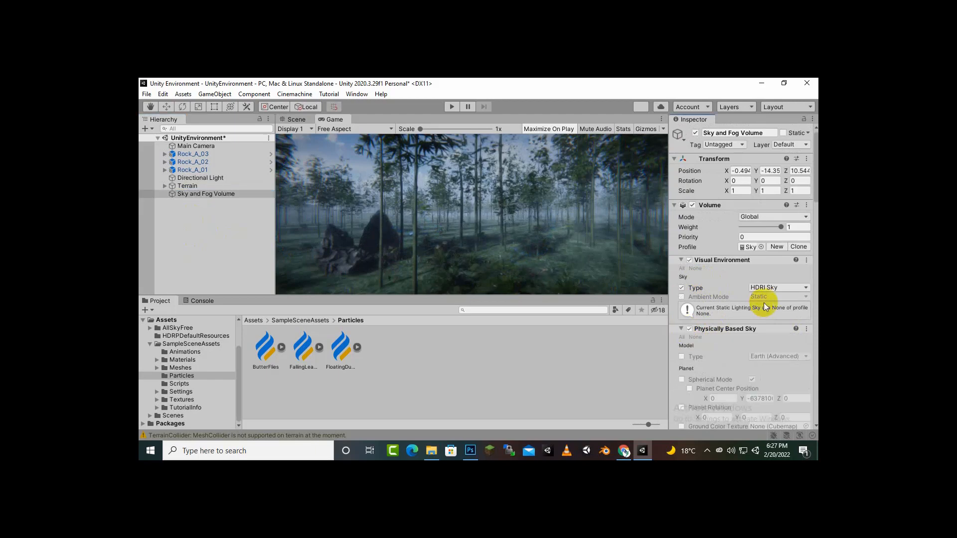
scroll(734, 355, down, 15)
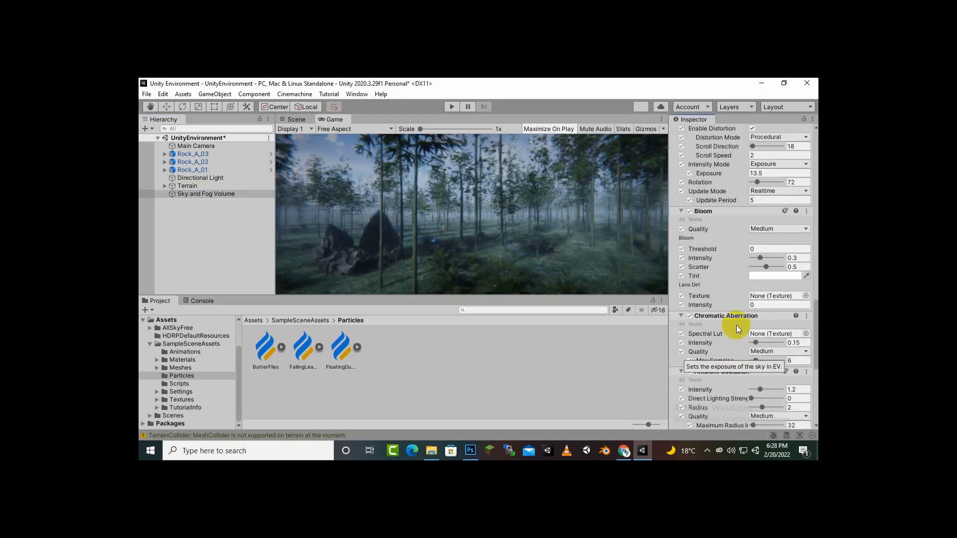
scroll(729, 280, up, 6)
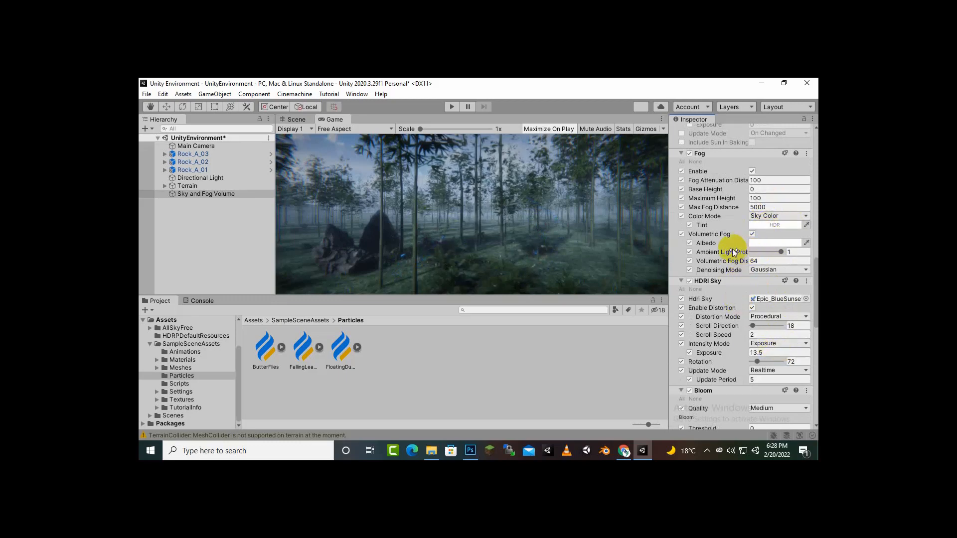
scroll(733, 252, up, 3)
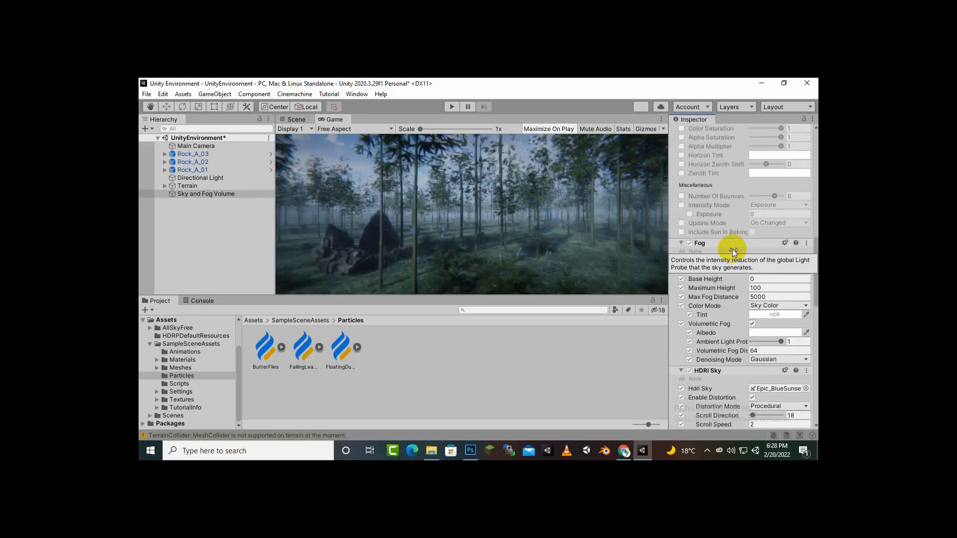
scroll(733, 251, down, 4)
scroll(733, 251, down, 3)
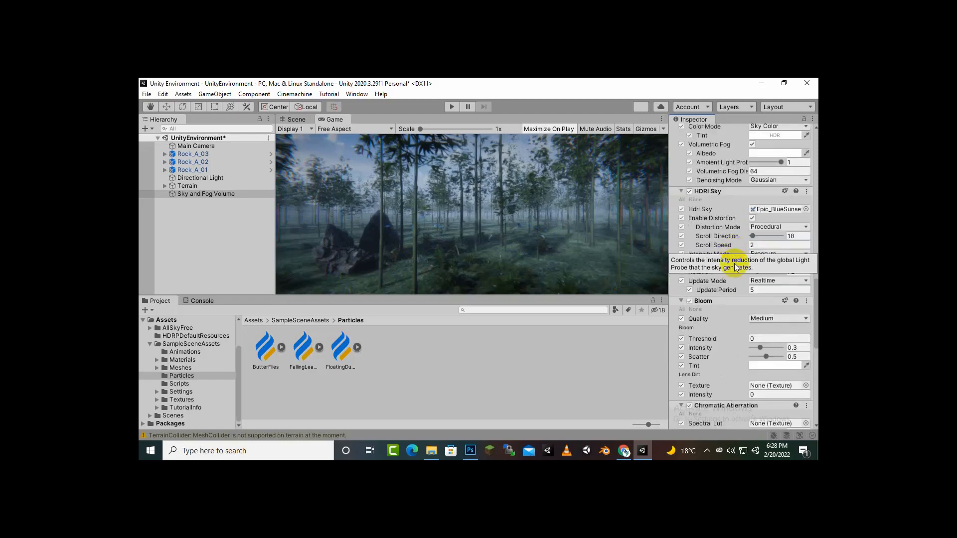
scroll(772, 247, down, 6)
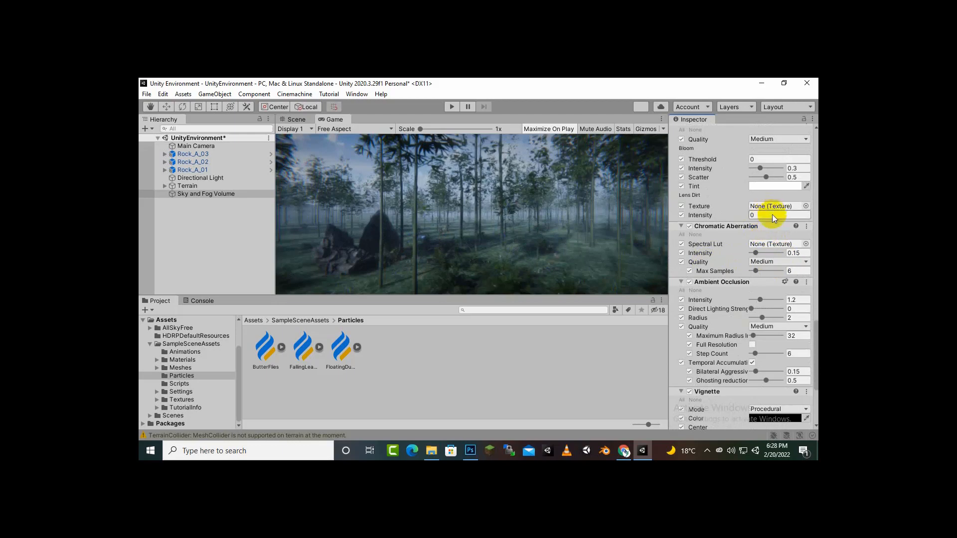
scroll(752, 269, down, 3)
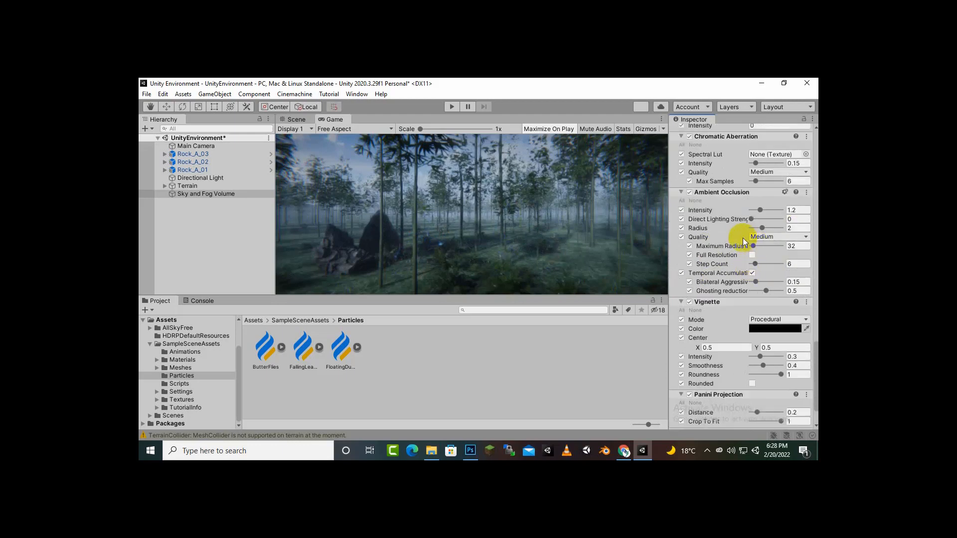
- Try the Cold Sunset, Deep Dusk, DefaultHDRISky and Epic_GloriousPink cubemaps for the HDRI Sky of the Sky and Fog Volume
scroll(734, 210, up, 3)
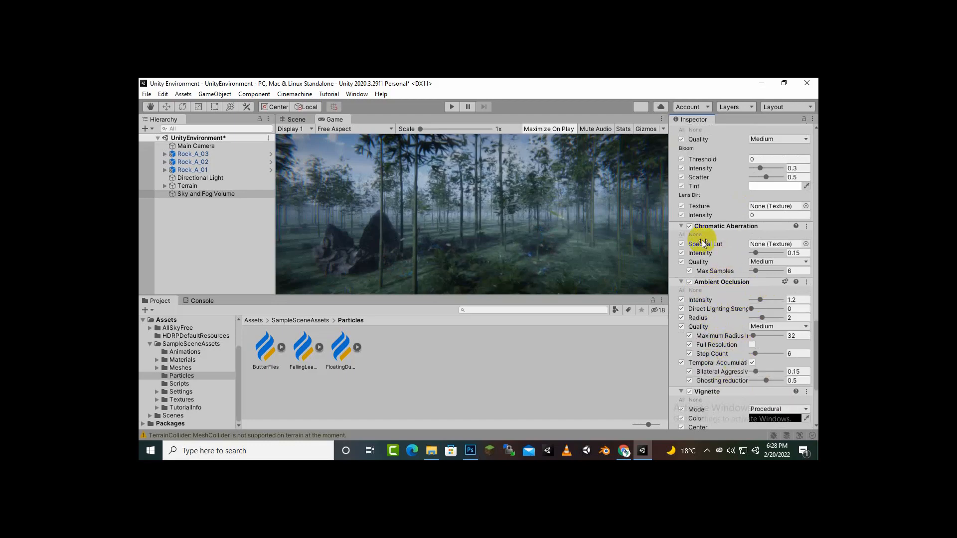
scroll(725, 218, up, 5)
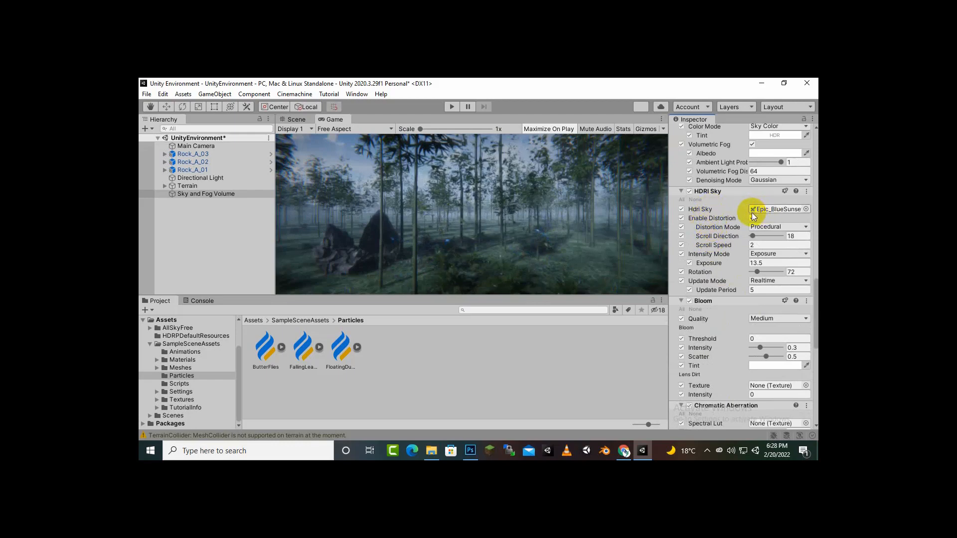
click(806, 210)
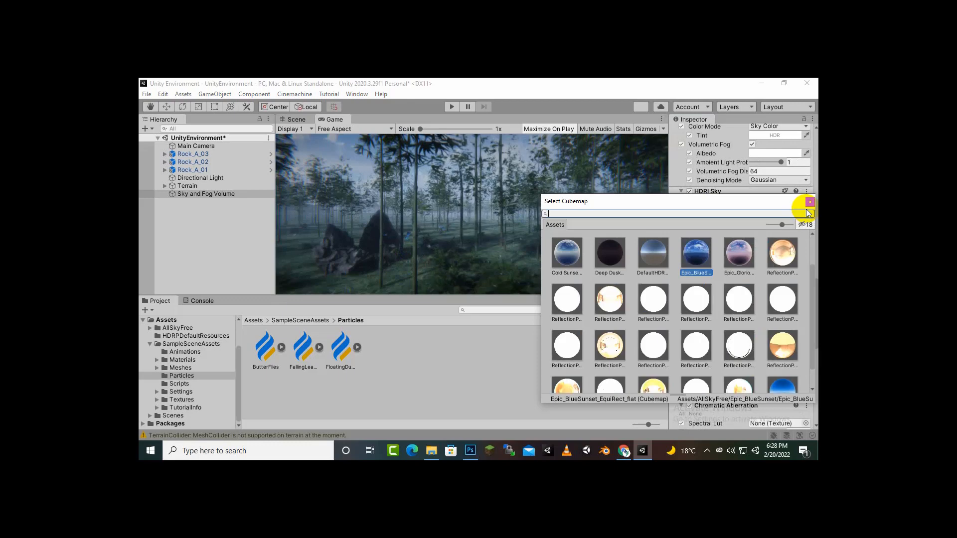
click(563, 256)
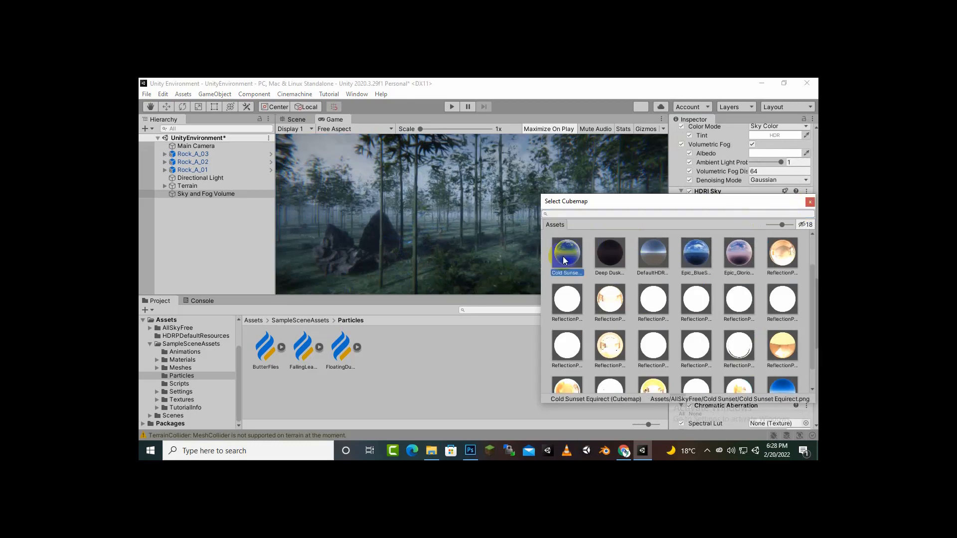
click(597, 260)
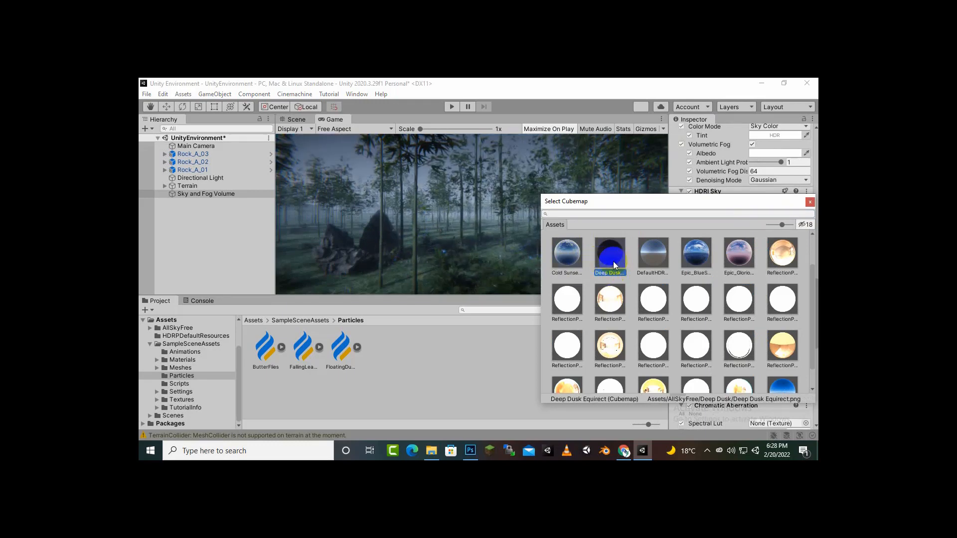
click(654, 251)
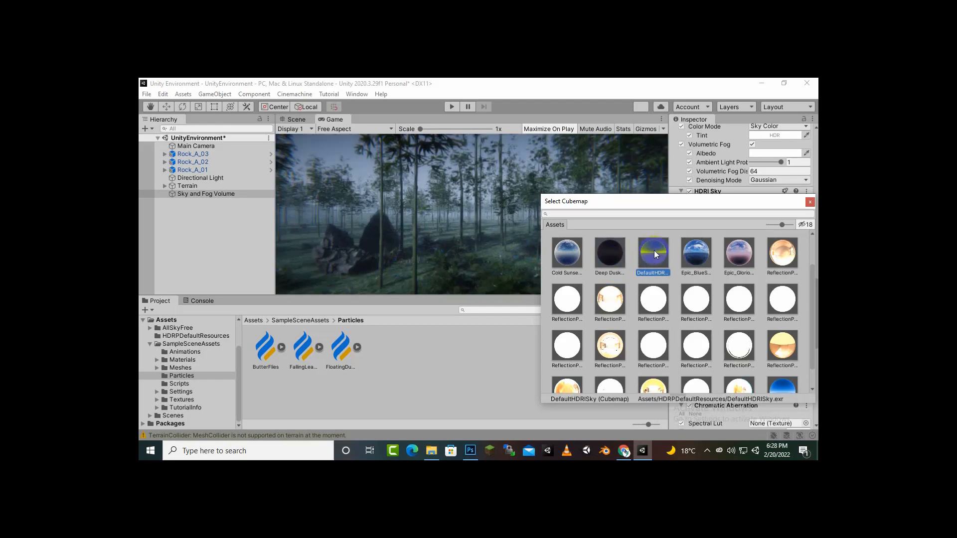
click(737, 263)
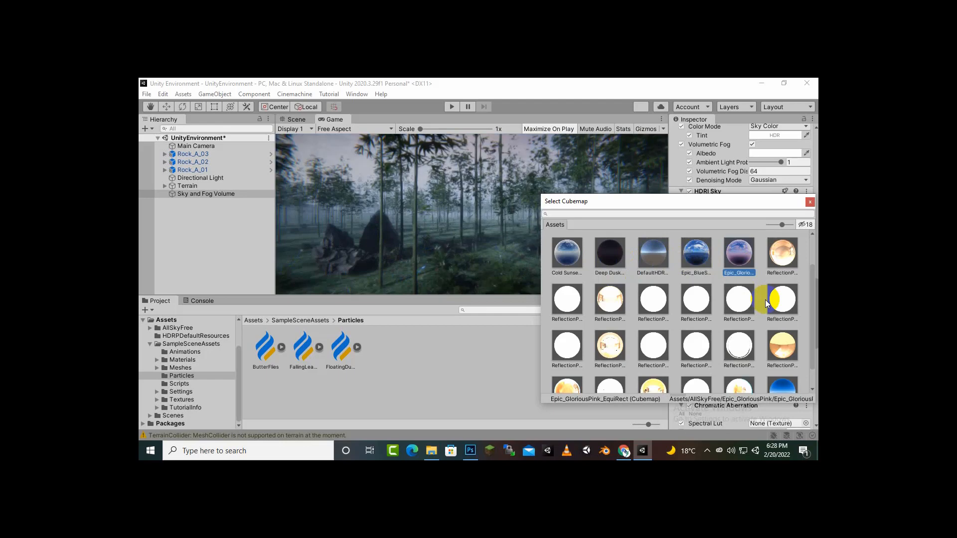
scroll(766, 302, down, 1)
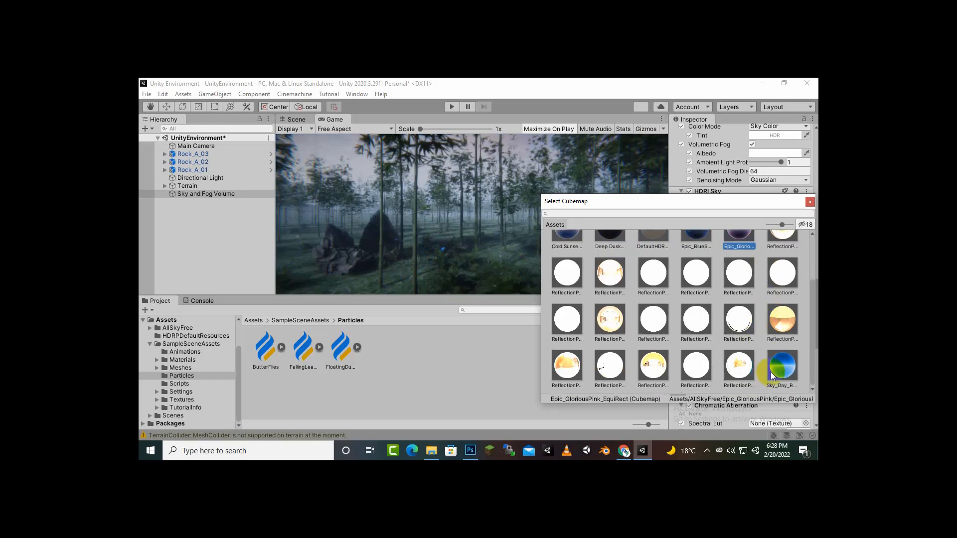
scroll(629, 312, up, 1)
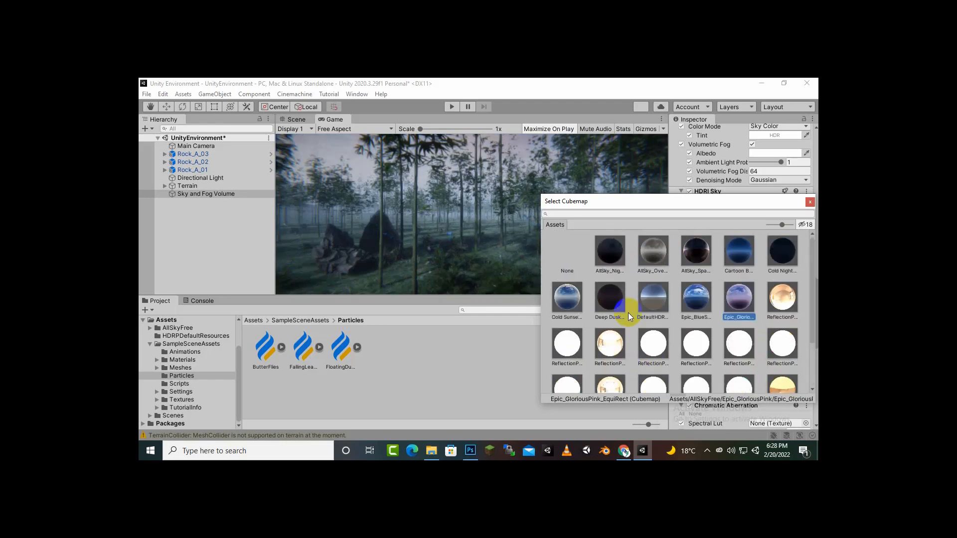
click(609, 303)
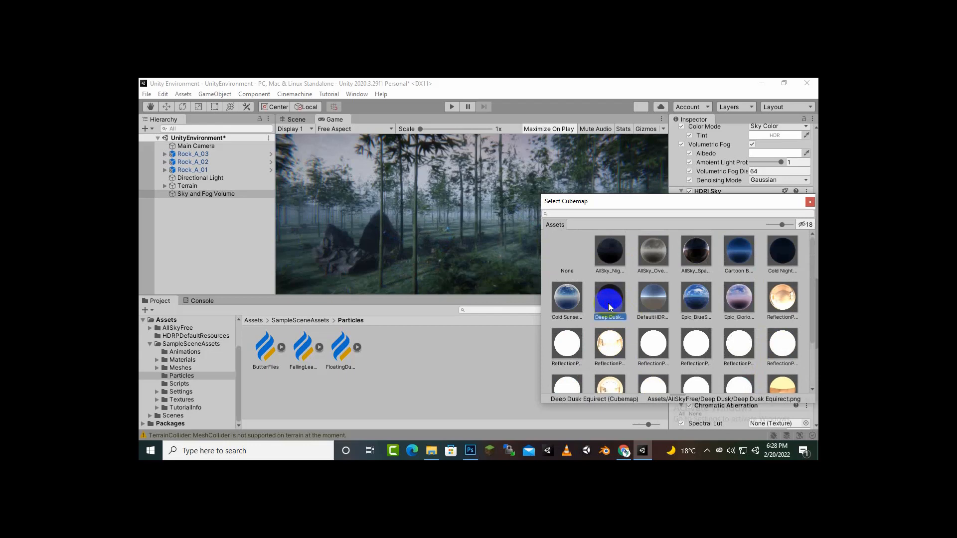
- Assign the AllSky_Night_MoonBurst Equirect cubemap to the HDRI Sky and close the cubemap selection
click(612, 259)
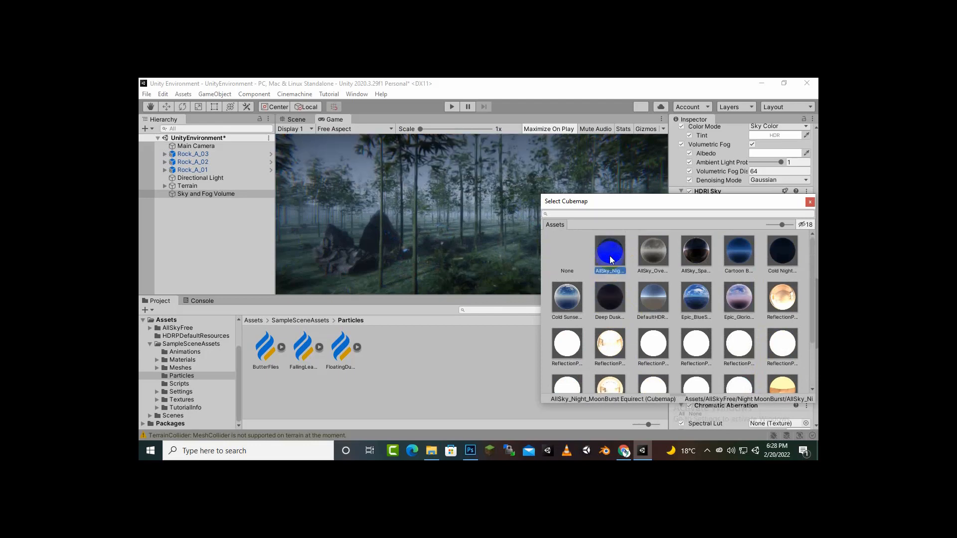
click(612, 274)
click(810, 201)
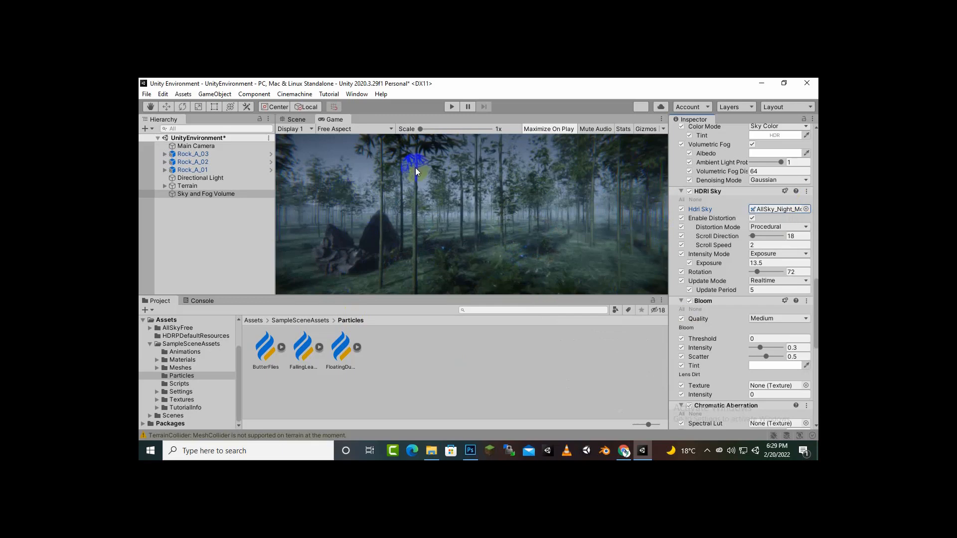
- Run the game to preview the forest under the night sky, and stop it
click(452, 106)
click(454, 111)
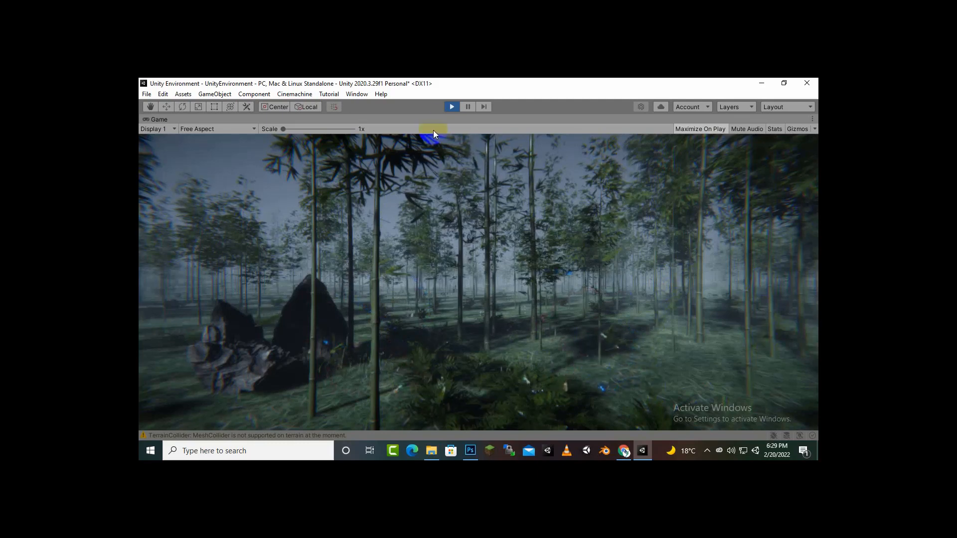
click(450, 107)
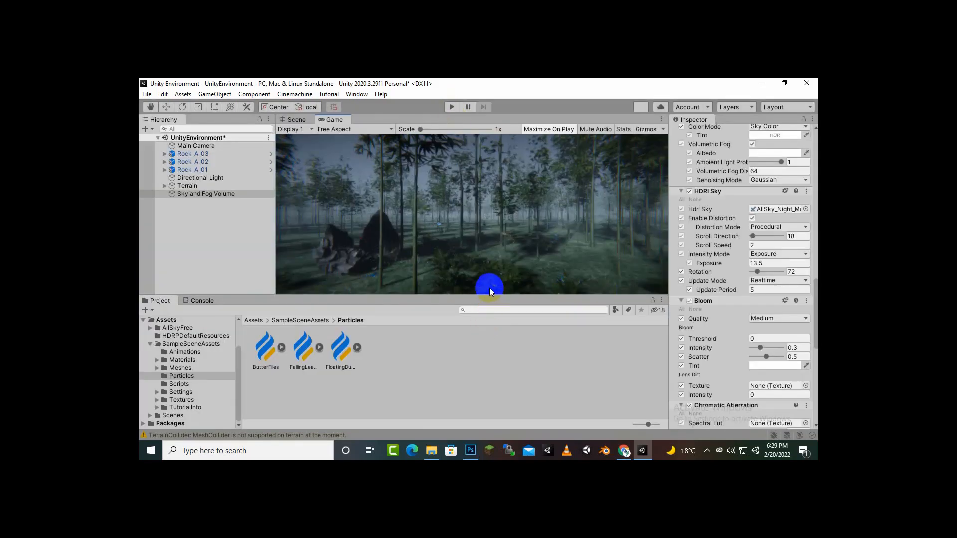
click(207, 215)
right_click(207, 215)
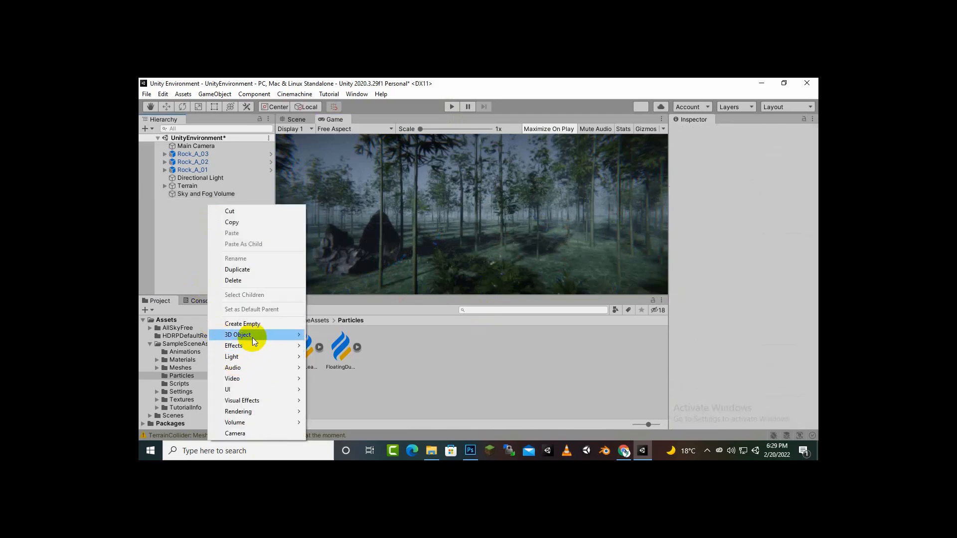
mouse_move(253, 337)
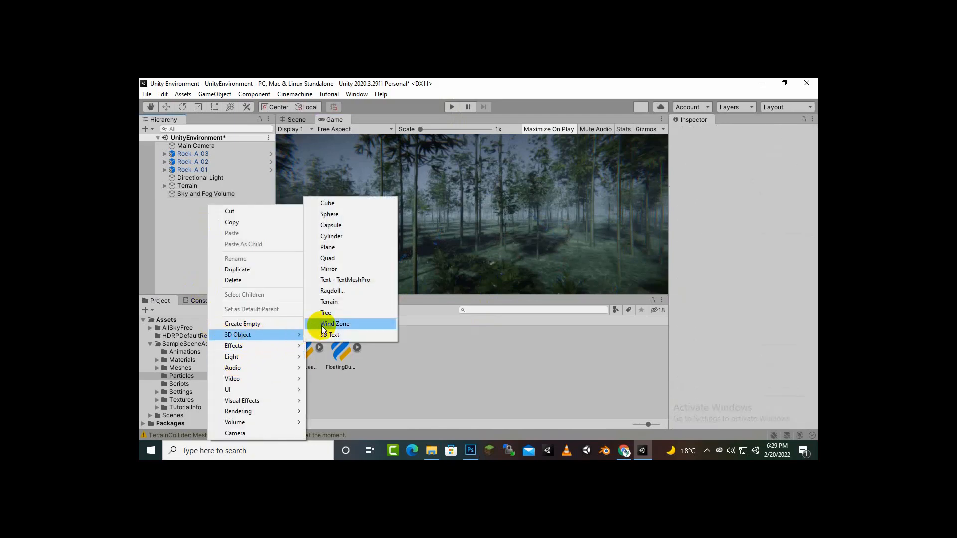
right_click(554, 239)
click(510, 374)
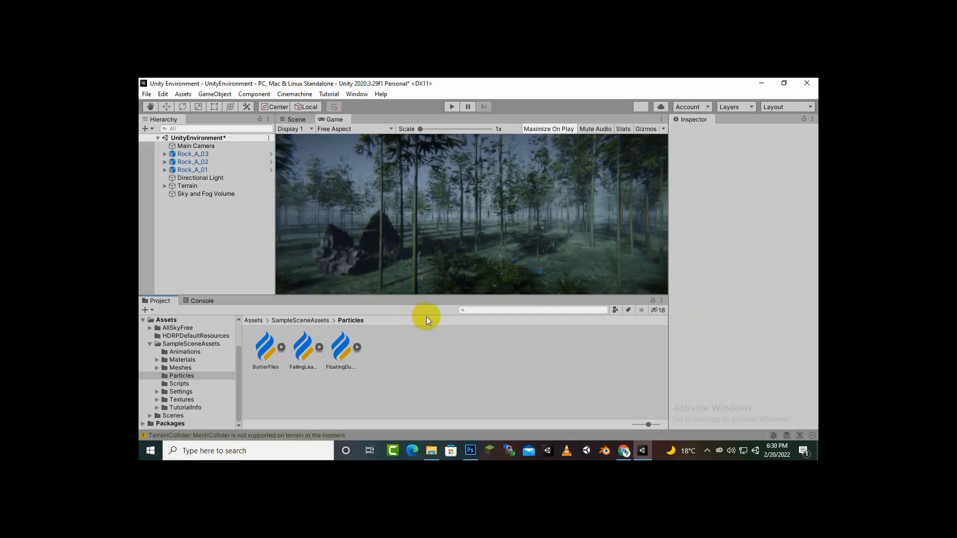
click(431, 240)
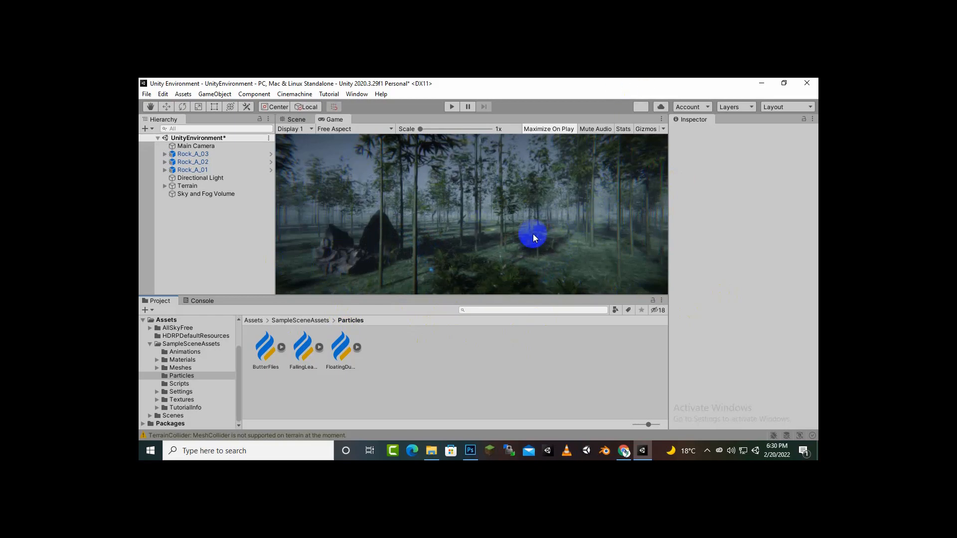
right_click(209, 224)
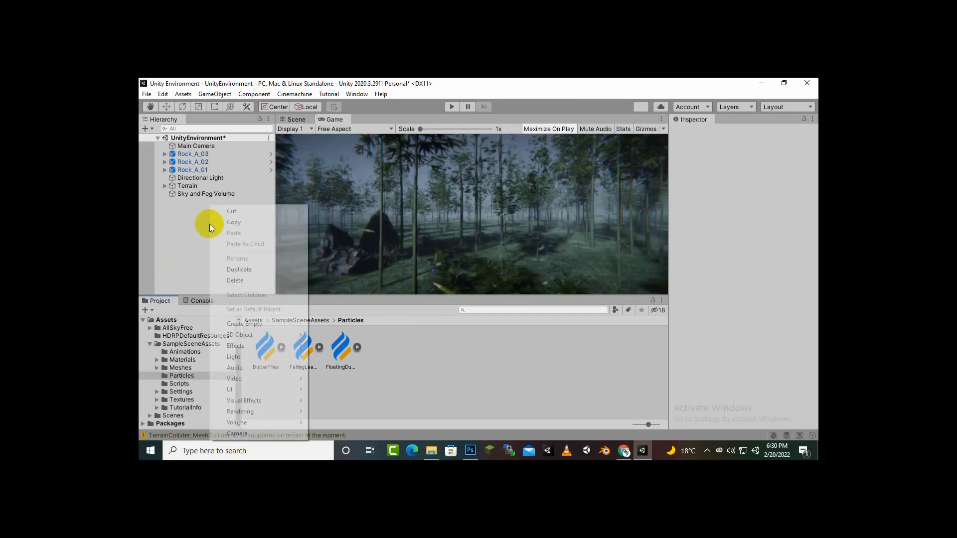
- Add the Simple Camera Controller component to the Main Camera and show its movement and rotation settings
click(218, 147)
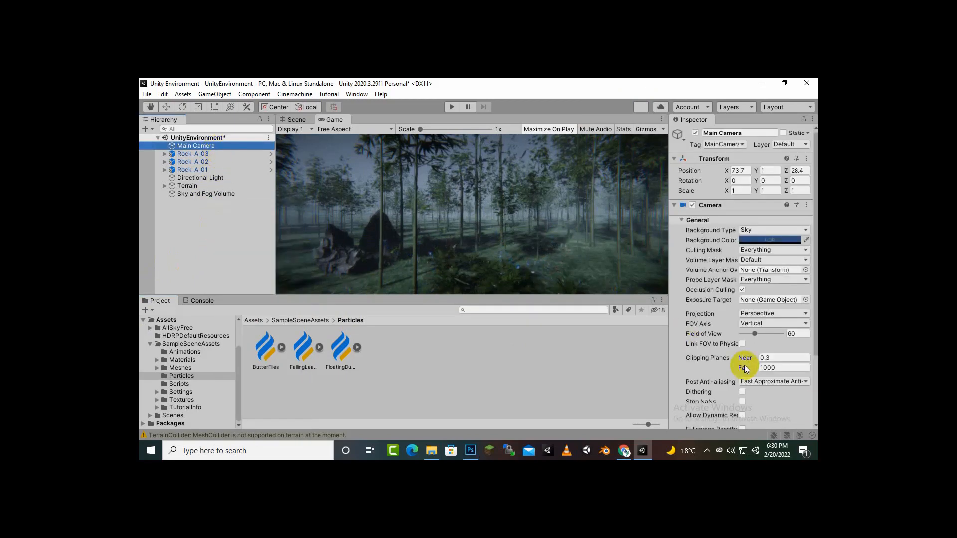
scroll(743, 364, down, 3)
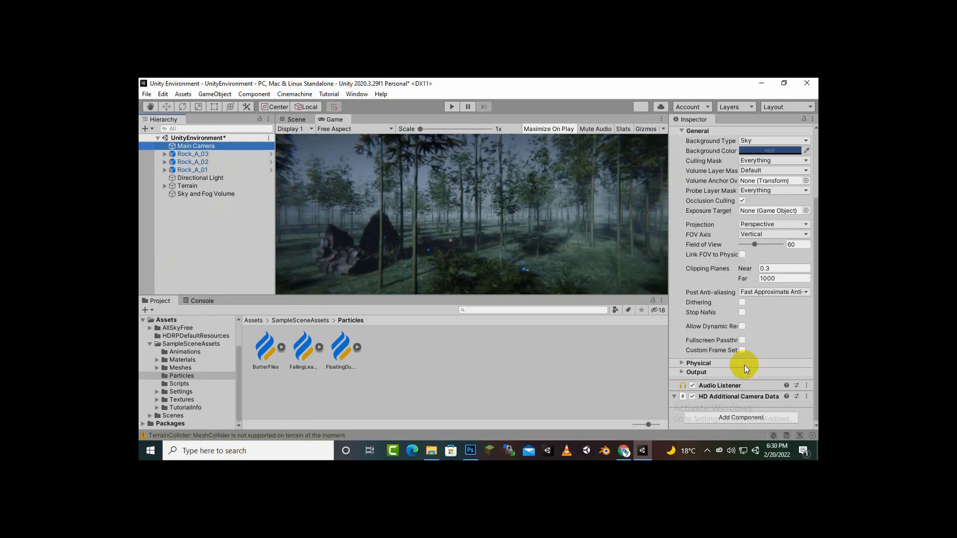
click(752, 420)
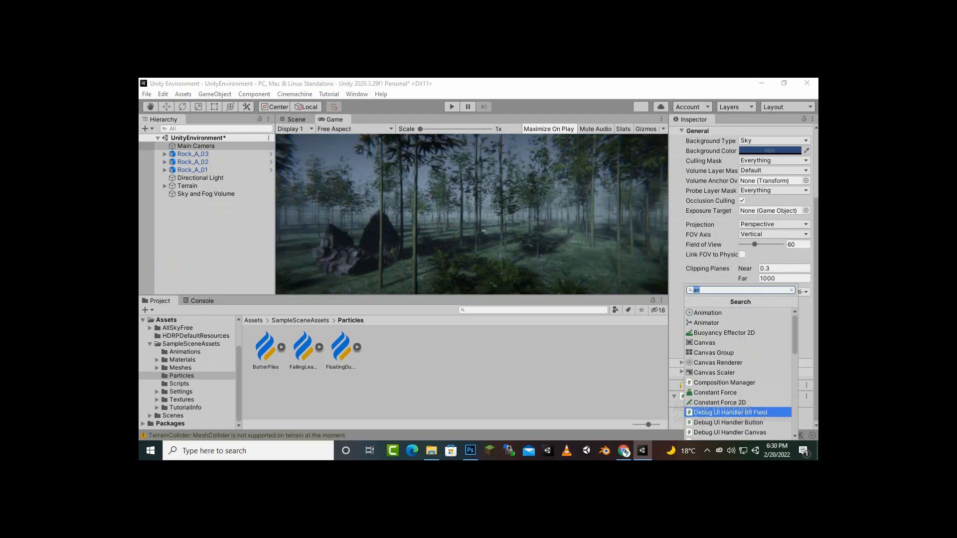
text(cam)
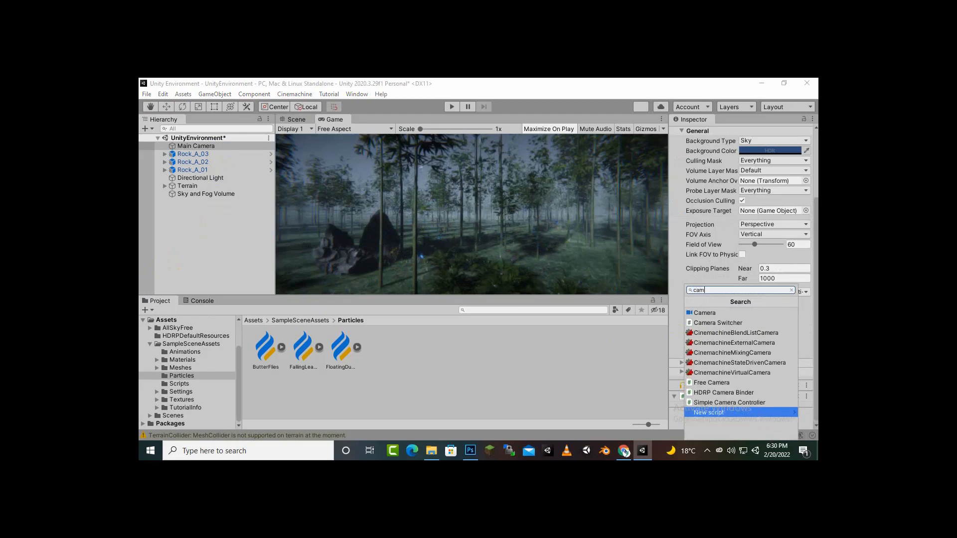
click(716, 401)
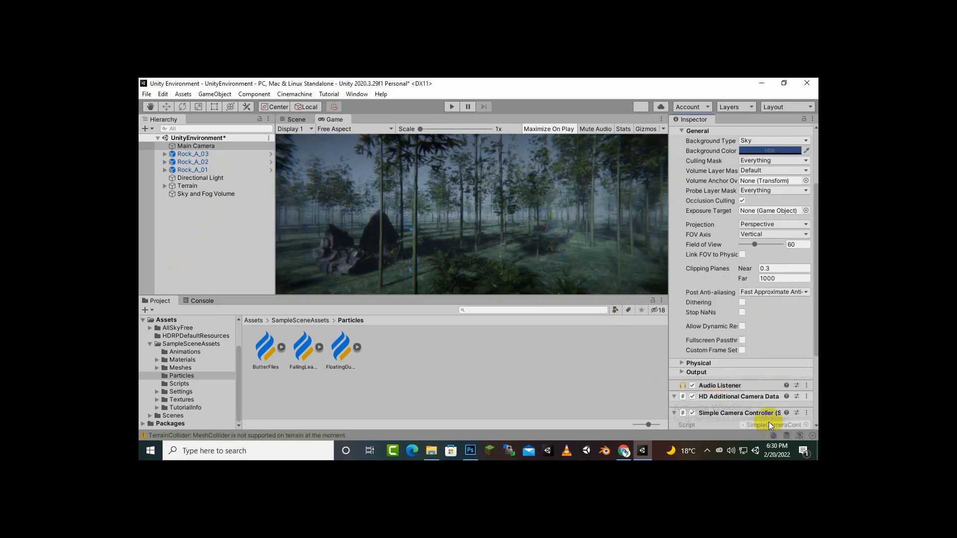
scroll(728, 411, down, 5)
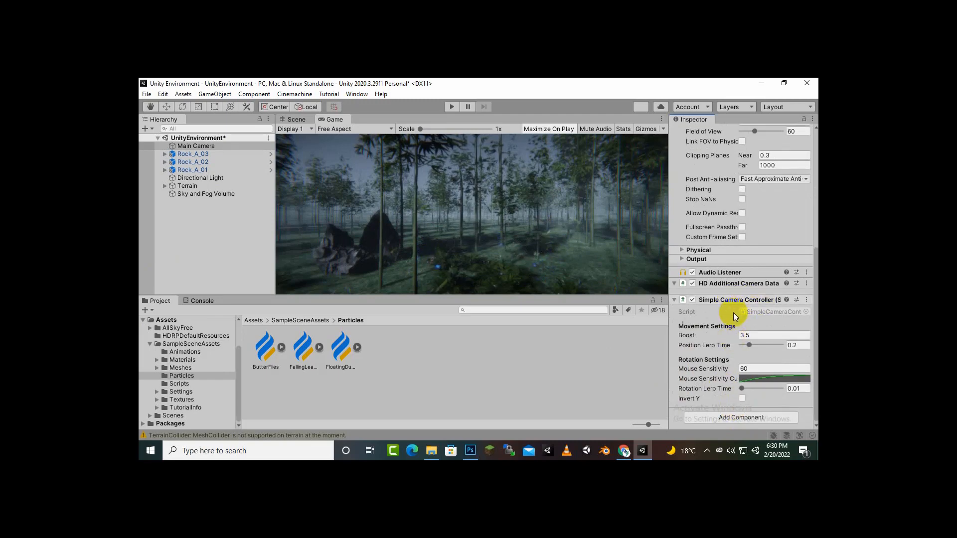
- Run the game and fly the camera through the forest, looking around at the trees, sky and rocks
click(452, 107)
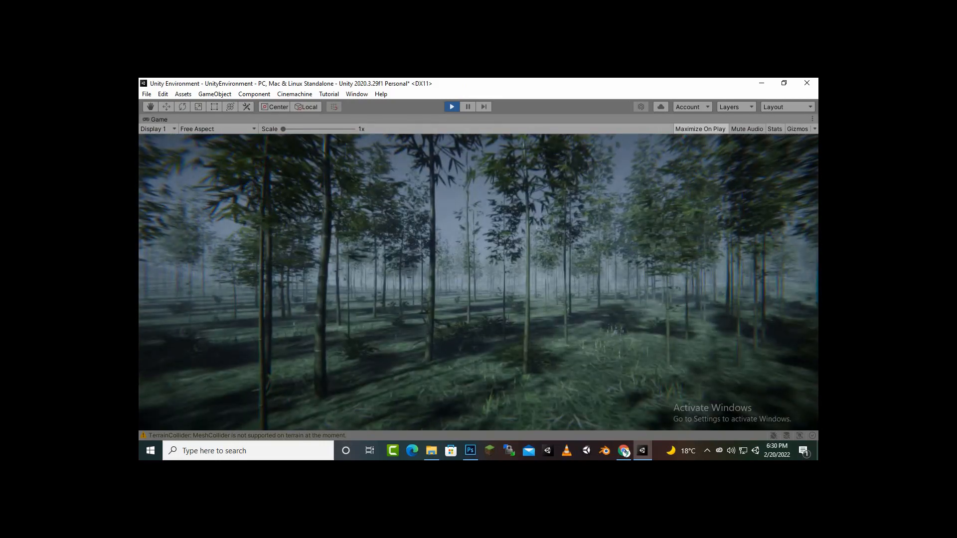
click(424, 401)
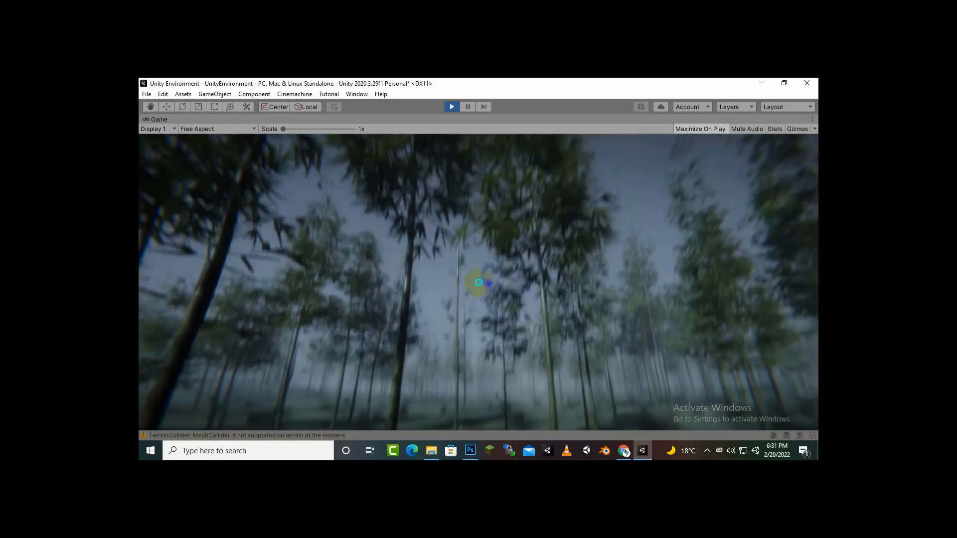
click(479, 282)
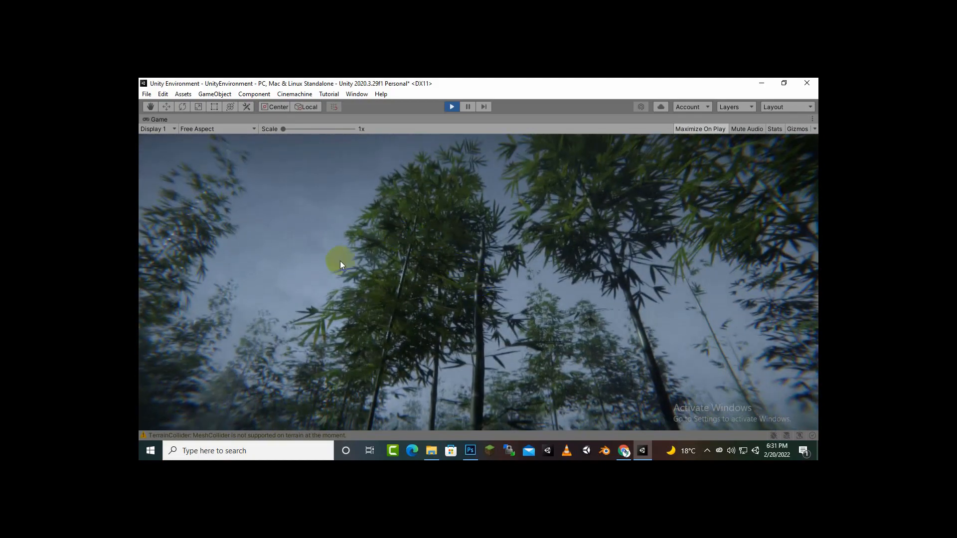
click(676, 373)
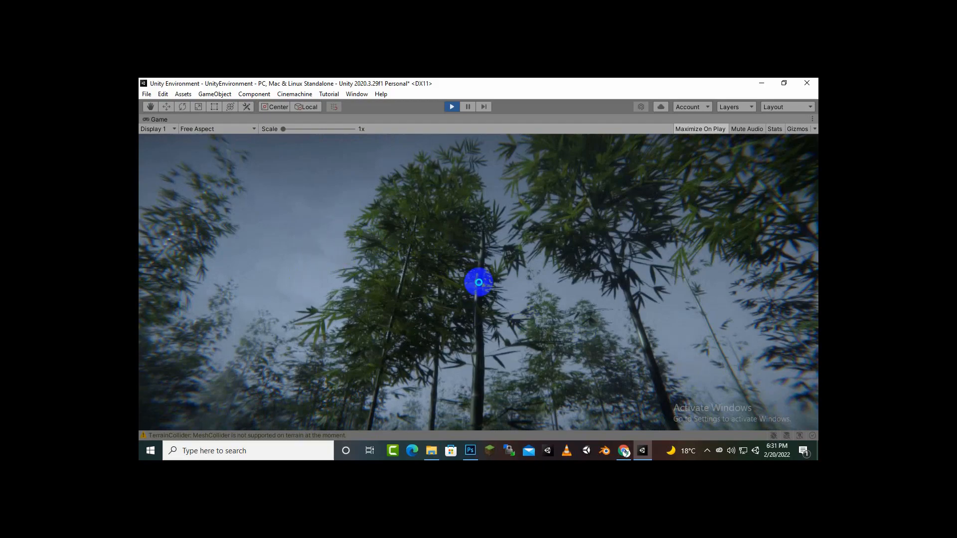
right_drag(479, 282, 480, 282)
key(Escape)
right_drag(417, 342, 508, 294)
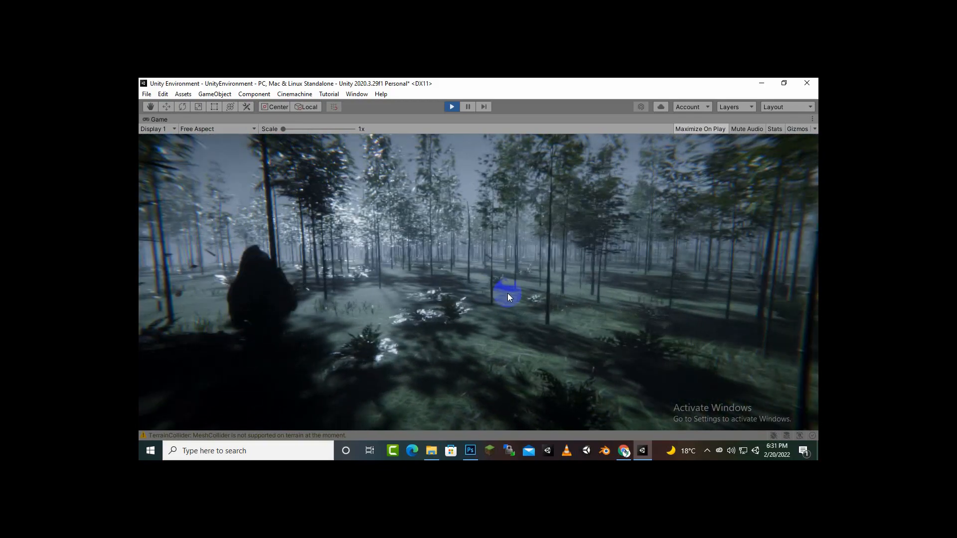
right_drag(400, 289, 534, 317)
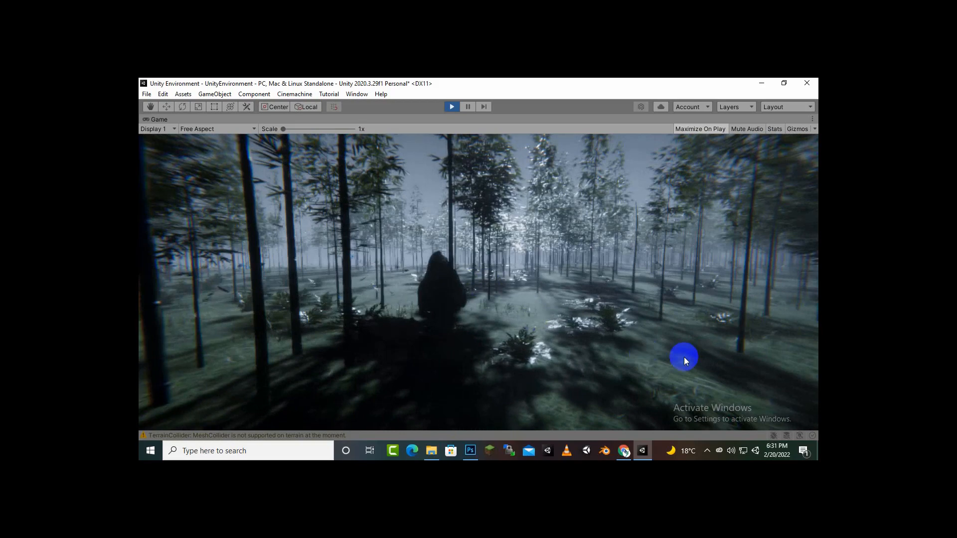
right_drag(609, 379, 478, 282)
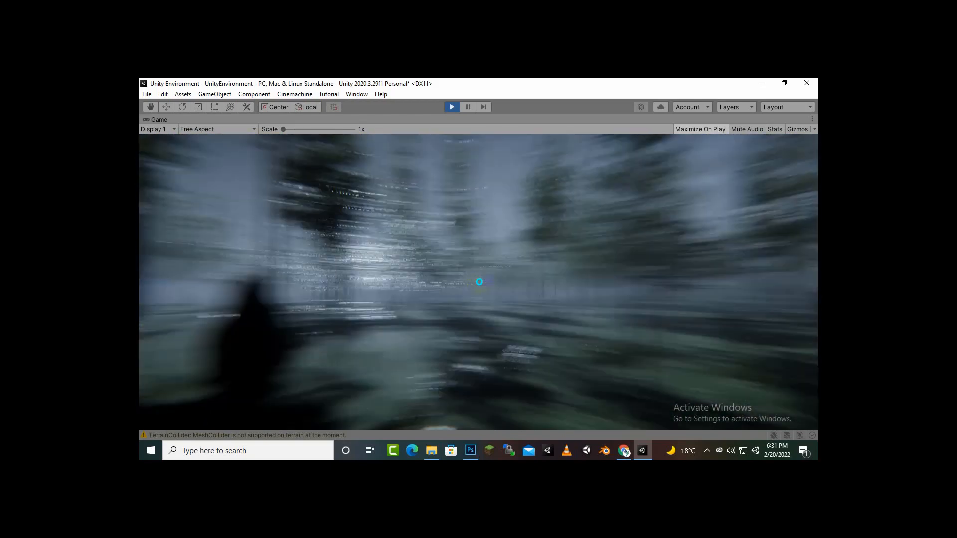
key(Escape)
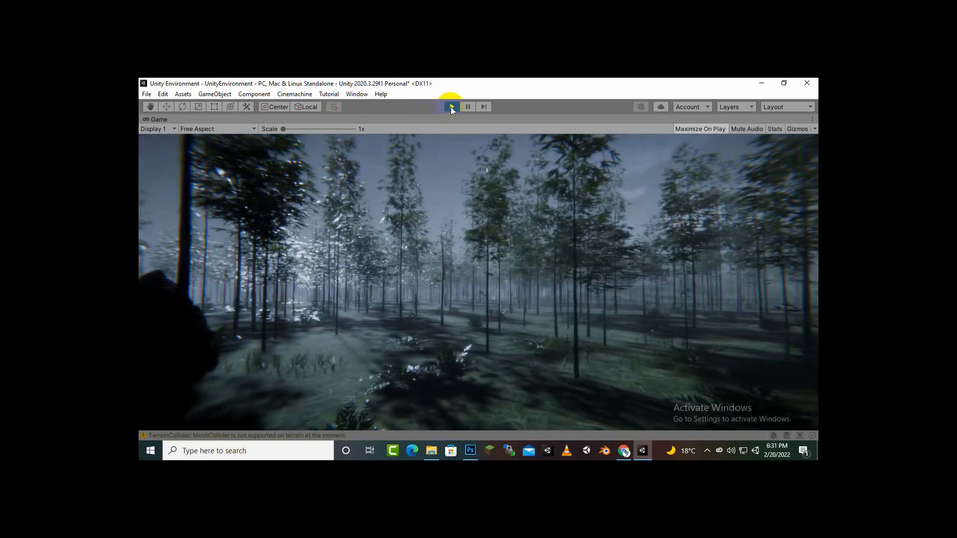
click(708, 452)
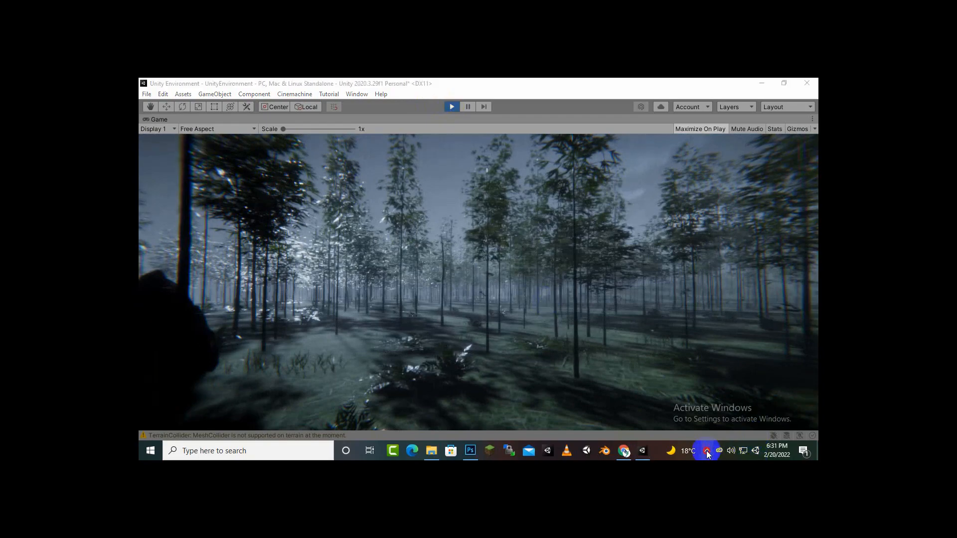